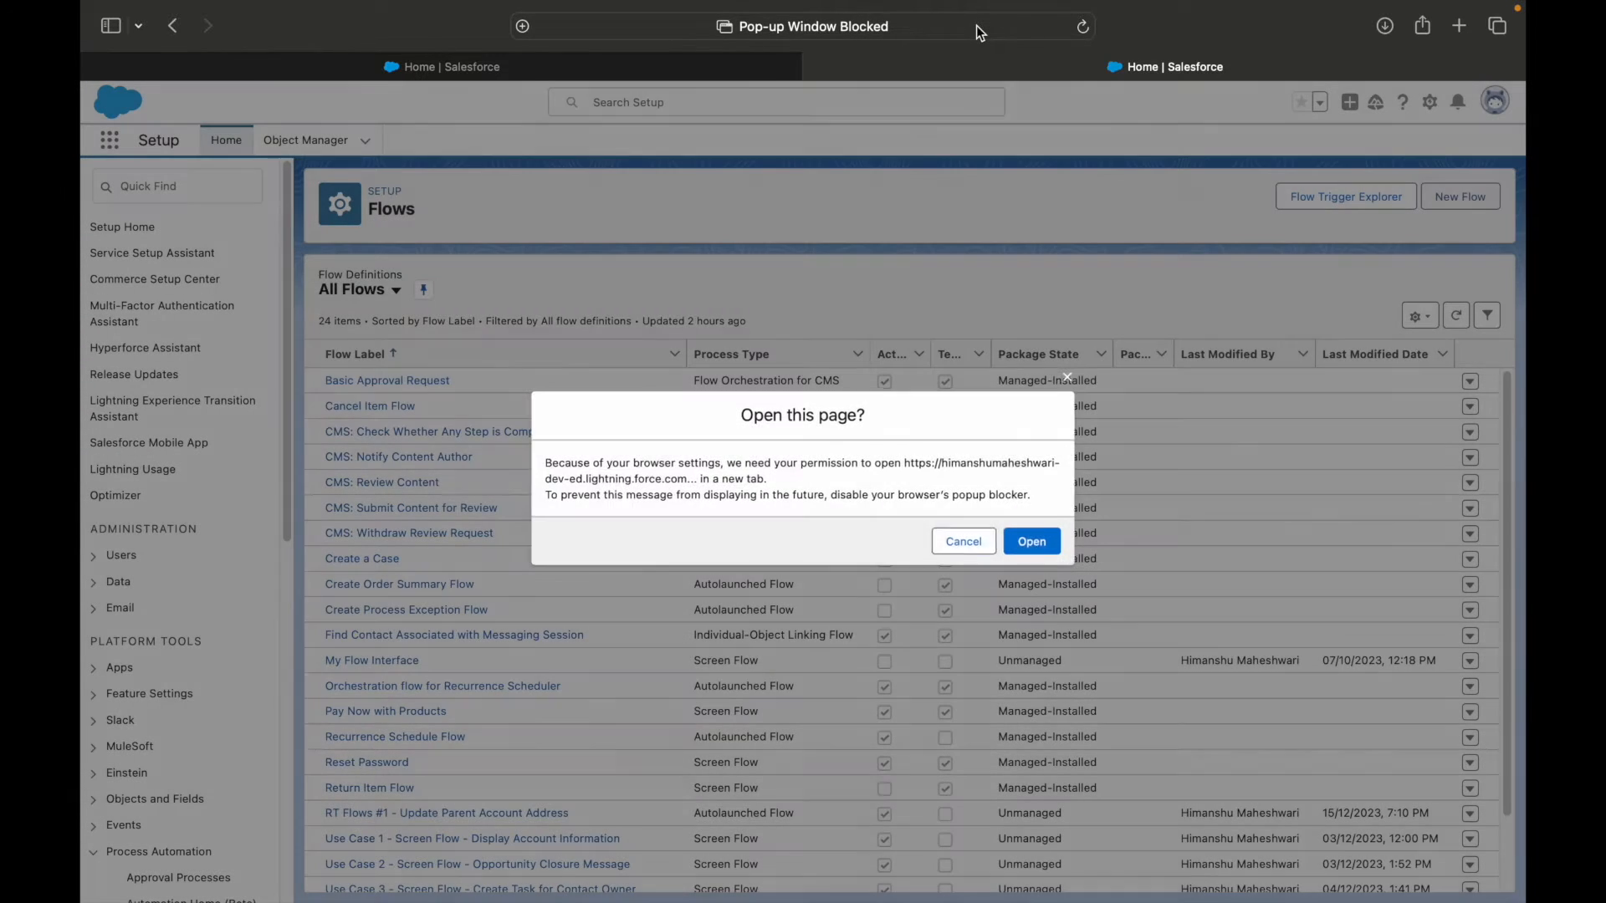
# Allow Flow Builder to open in a new tab and create a new Record-Triggered Flow.
pyautogui.click(1022, 534)
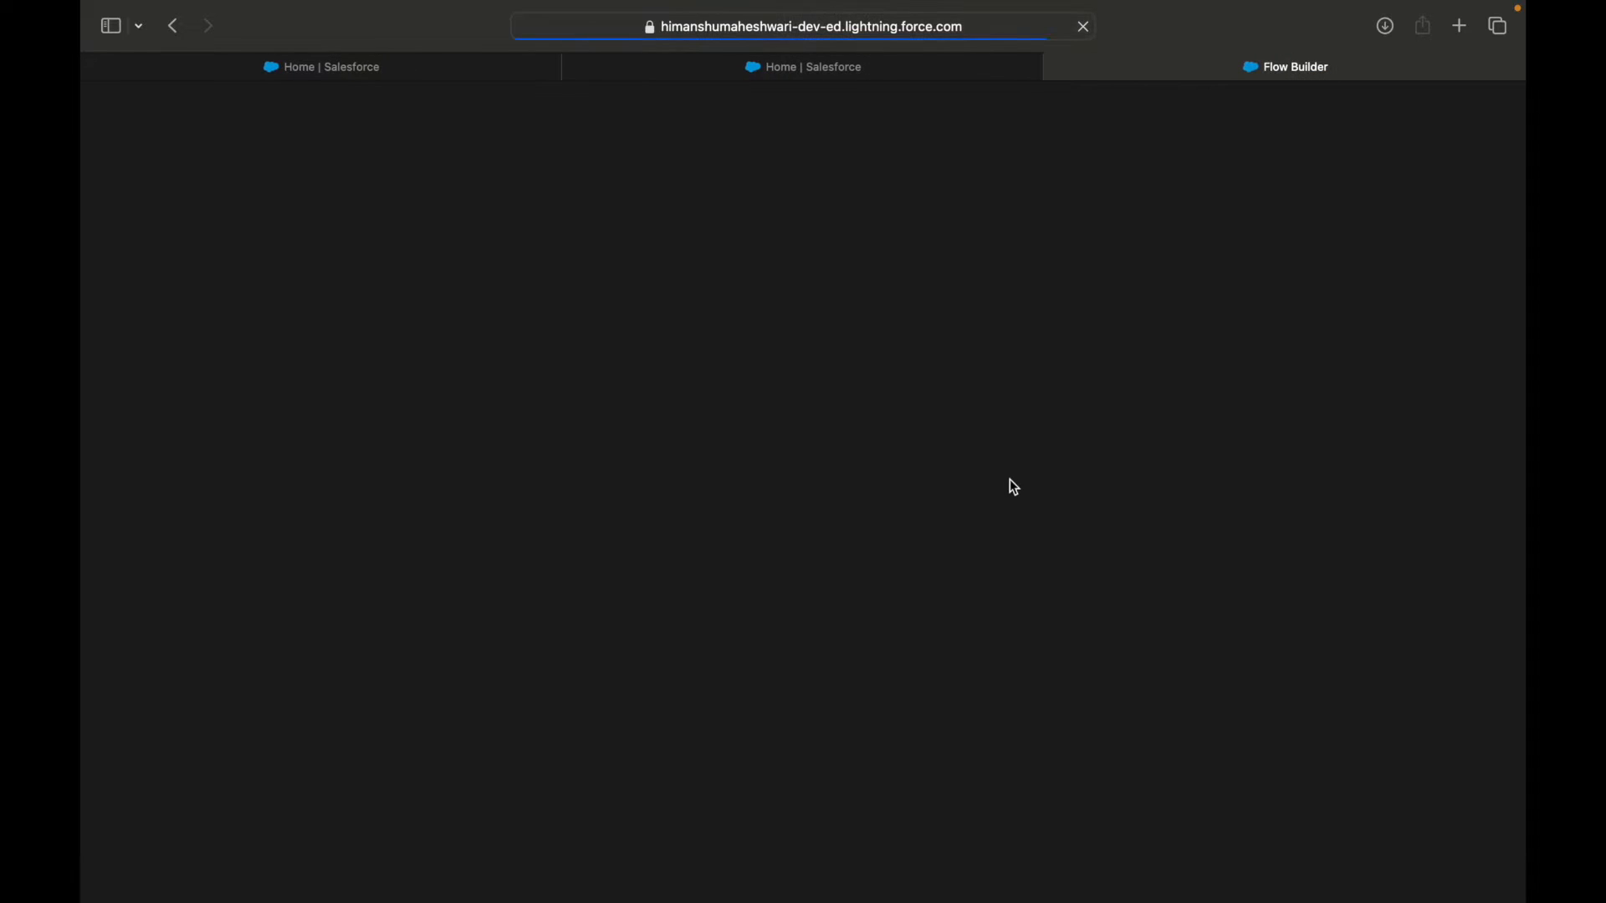
pyautogui.hotkey('ctrl', 'Left')
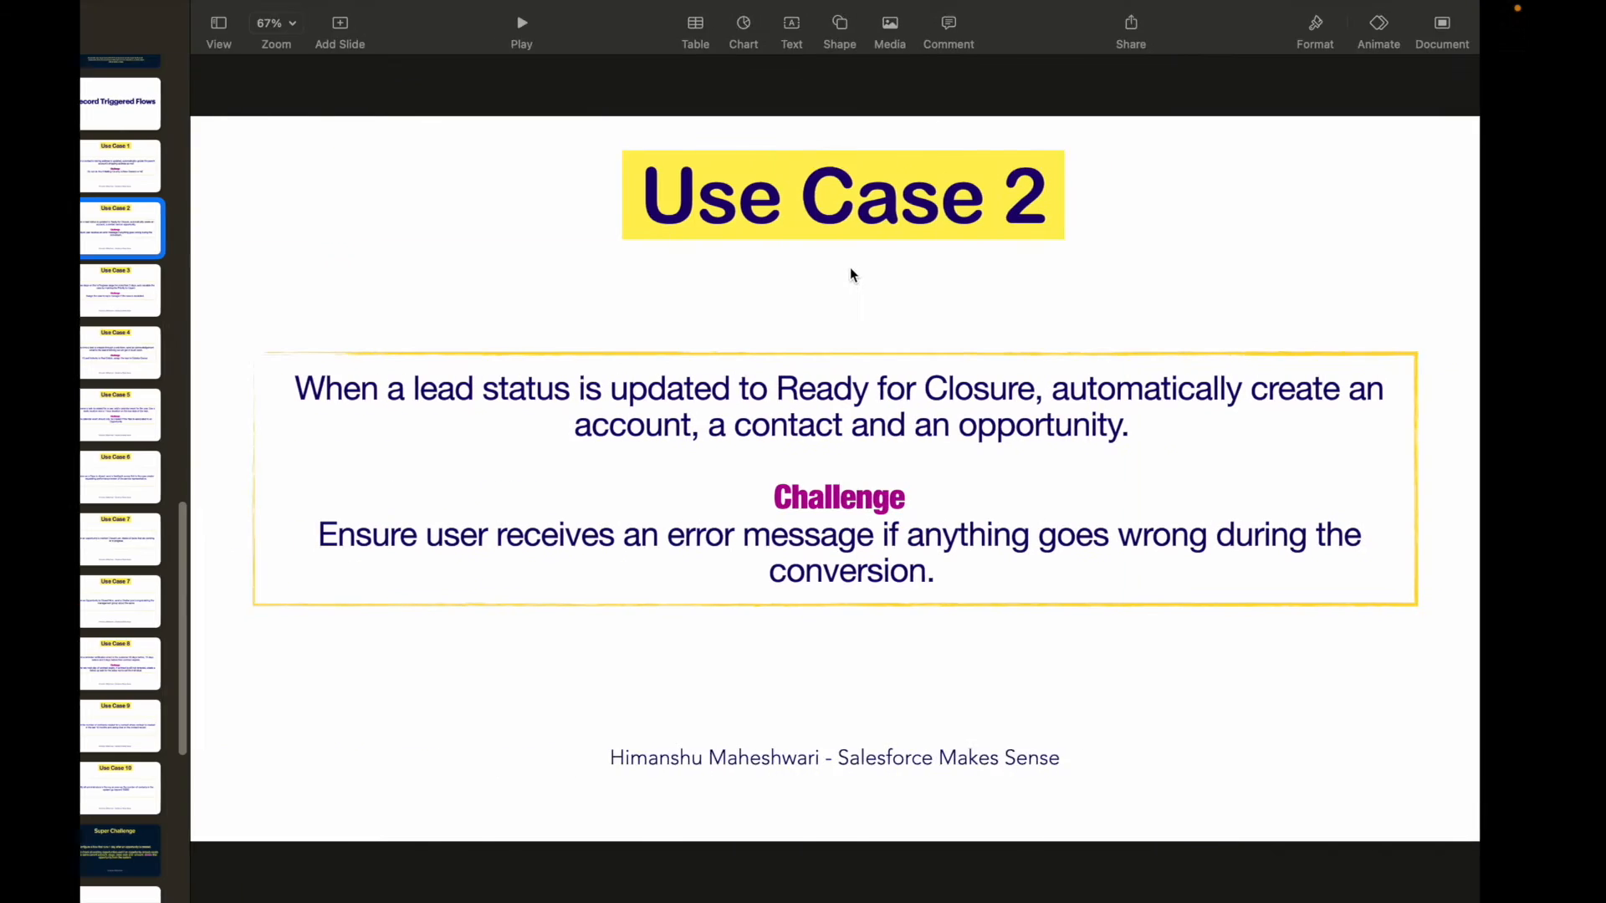
pyautogui.hotkey('ctrl', 'Right')
pyautogui.click(837, 392)
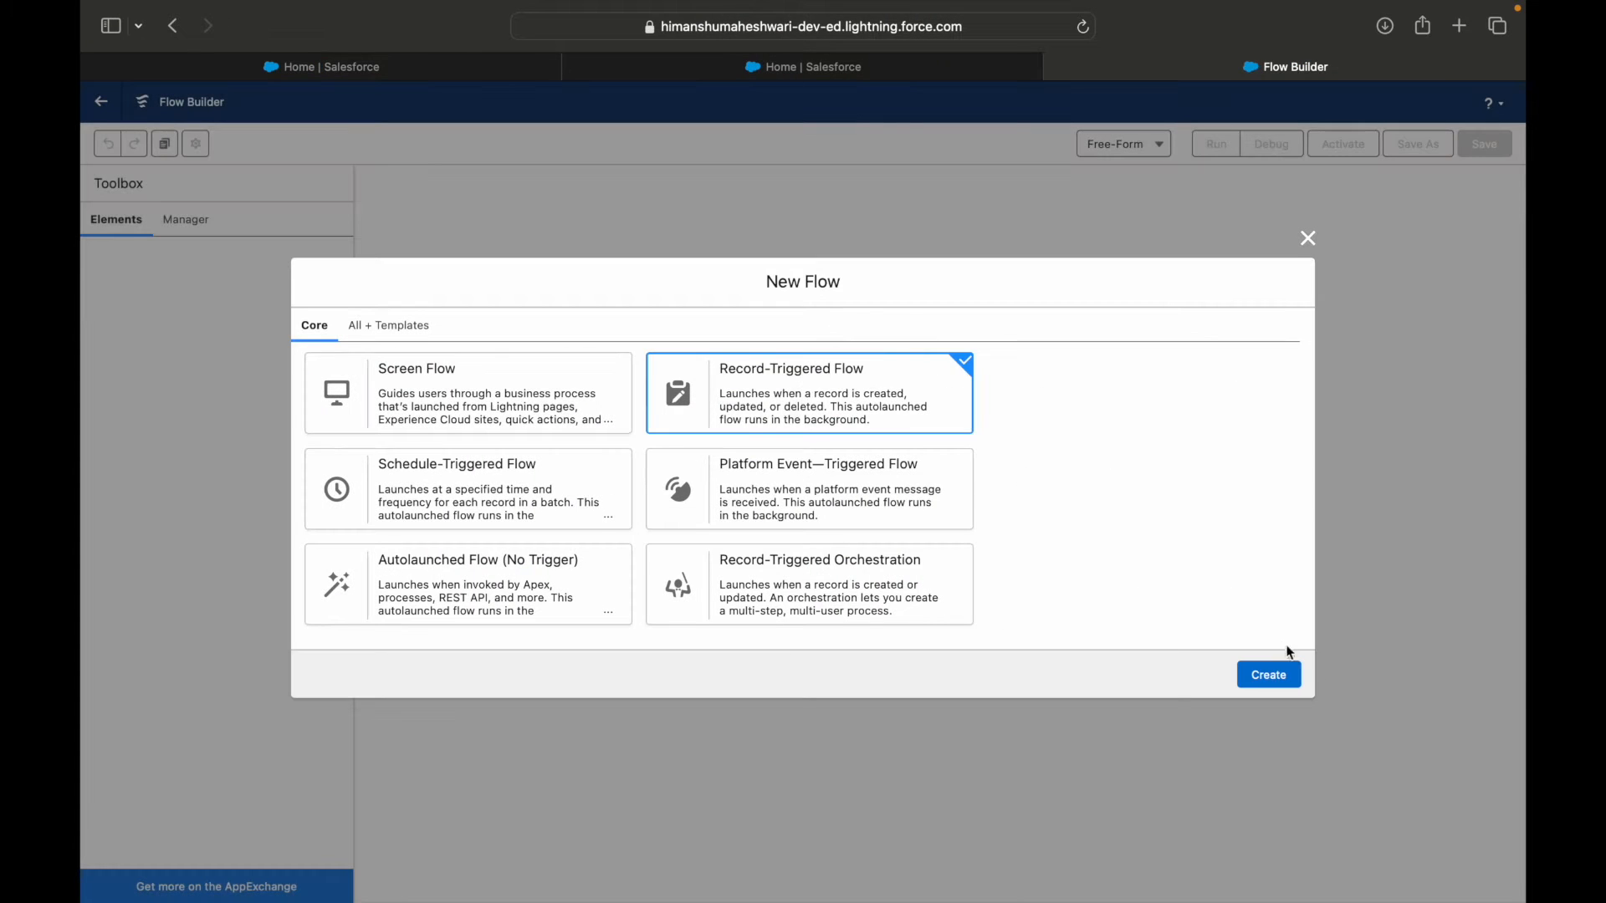
pyautogui.click(1270, 674)
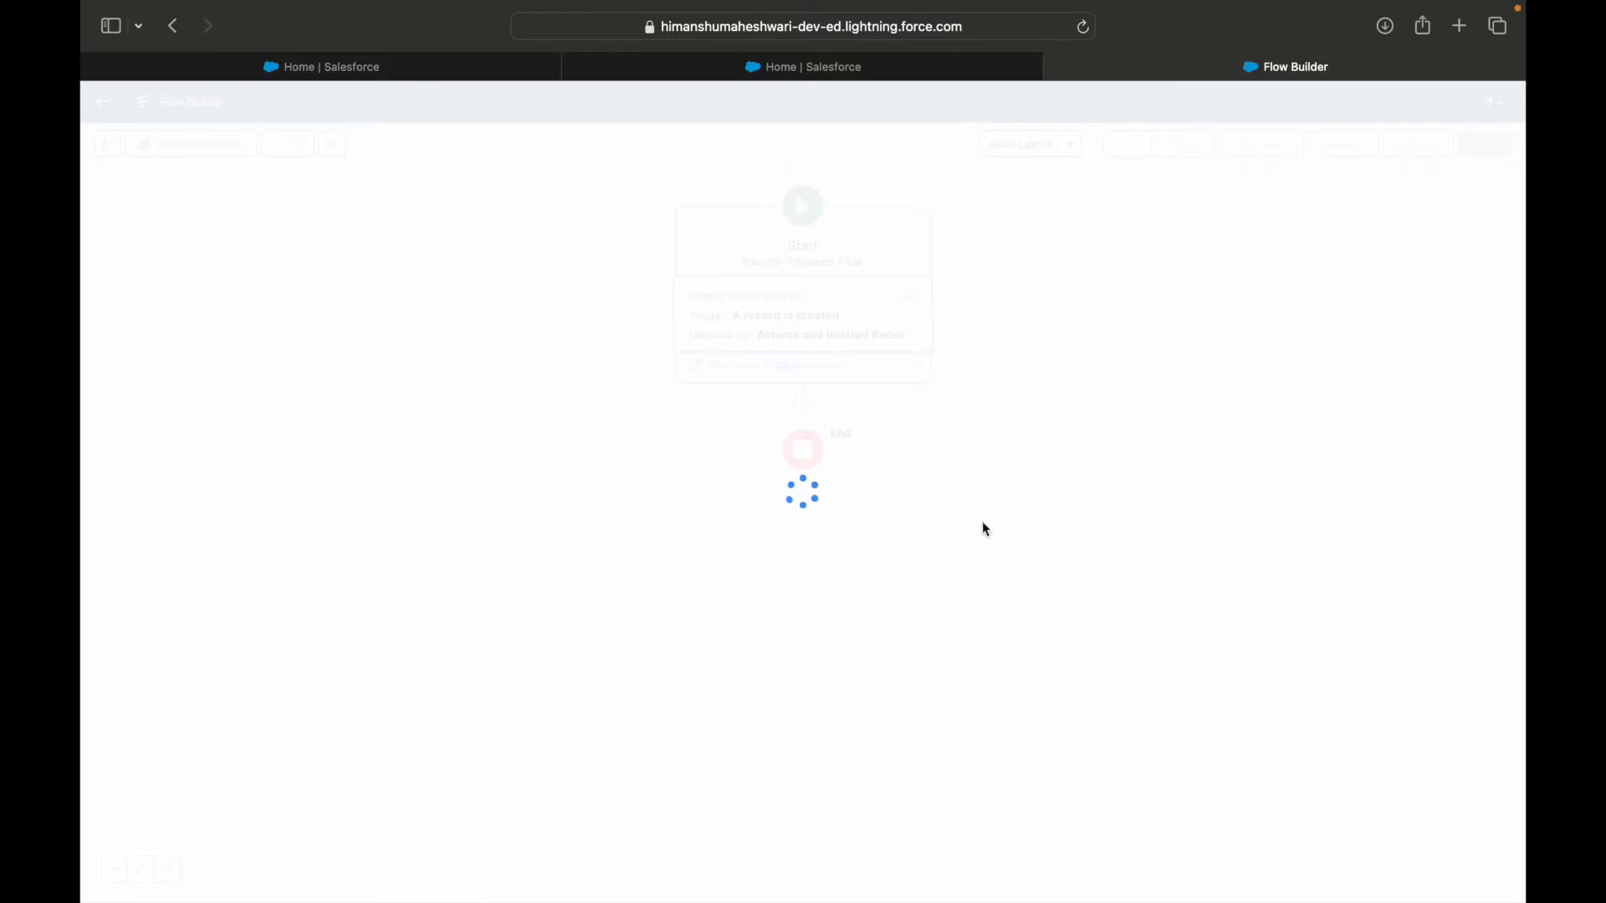
# Set the flow's object to Lead and trigger it when a record is updated.
pyautogui.click(804, 278)
pyautogui.write('Lead')
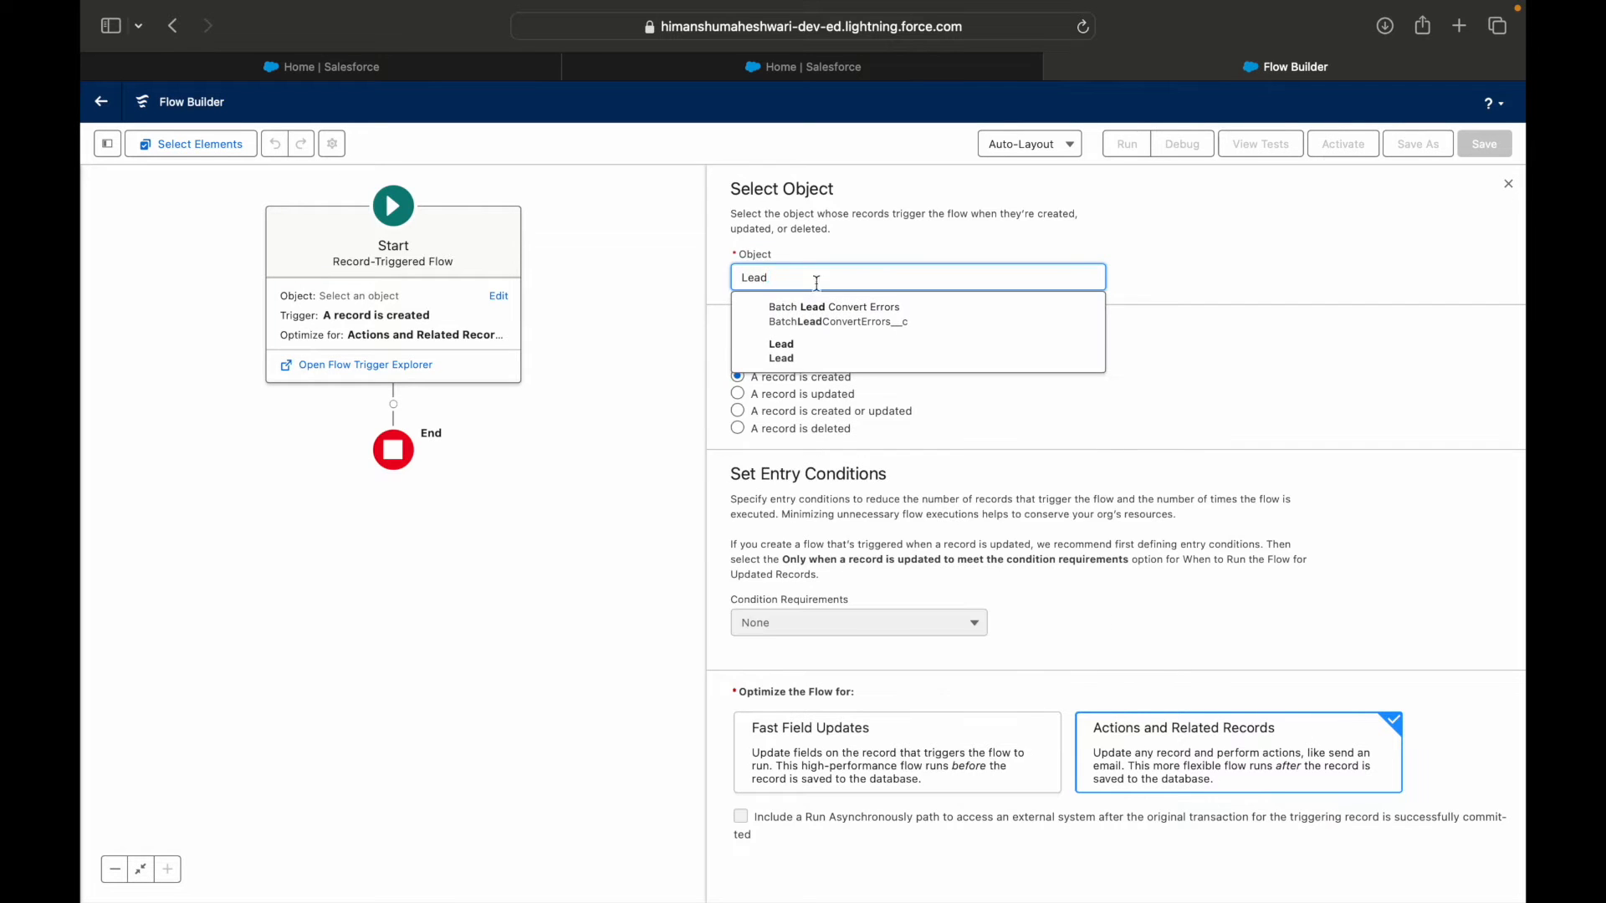
pyautogui.click(819, 353)
pyautogui.click(814, 393)
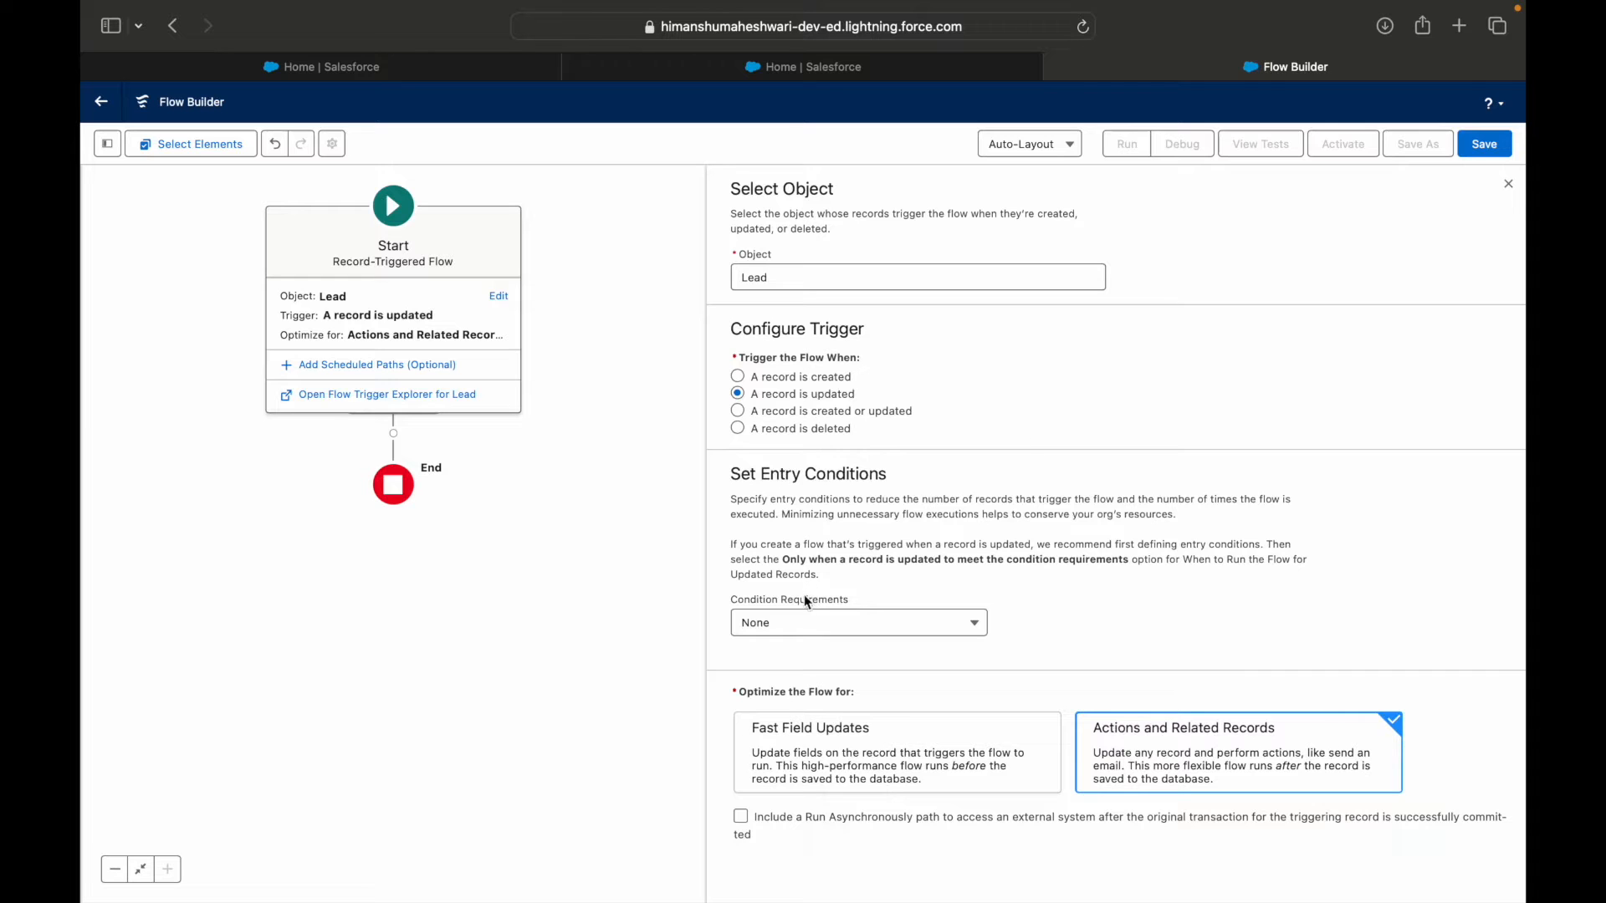
pyautogui.press('super+Tab')
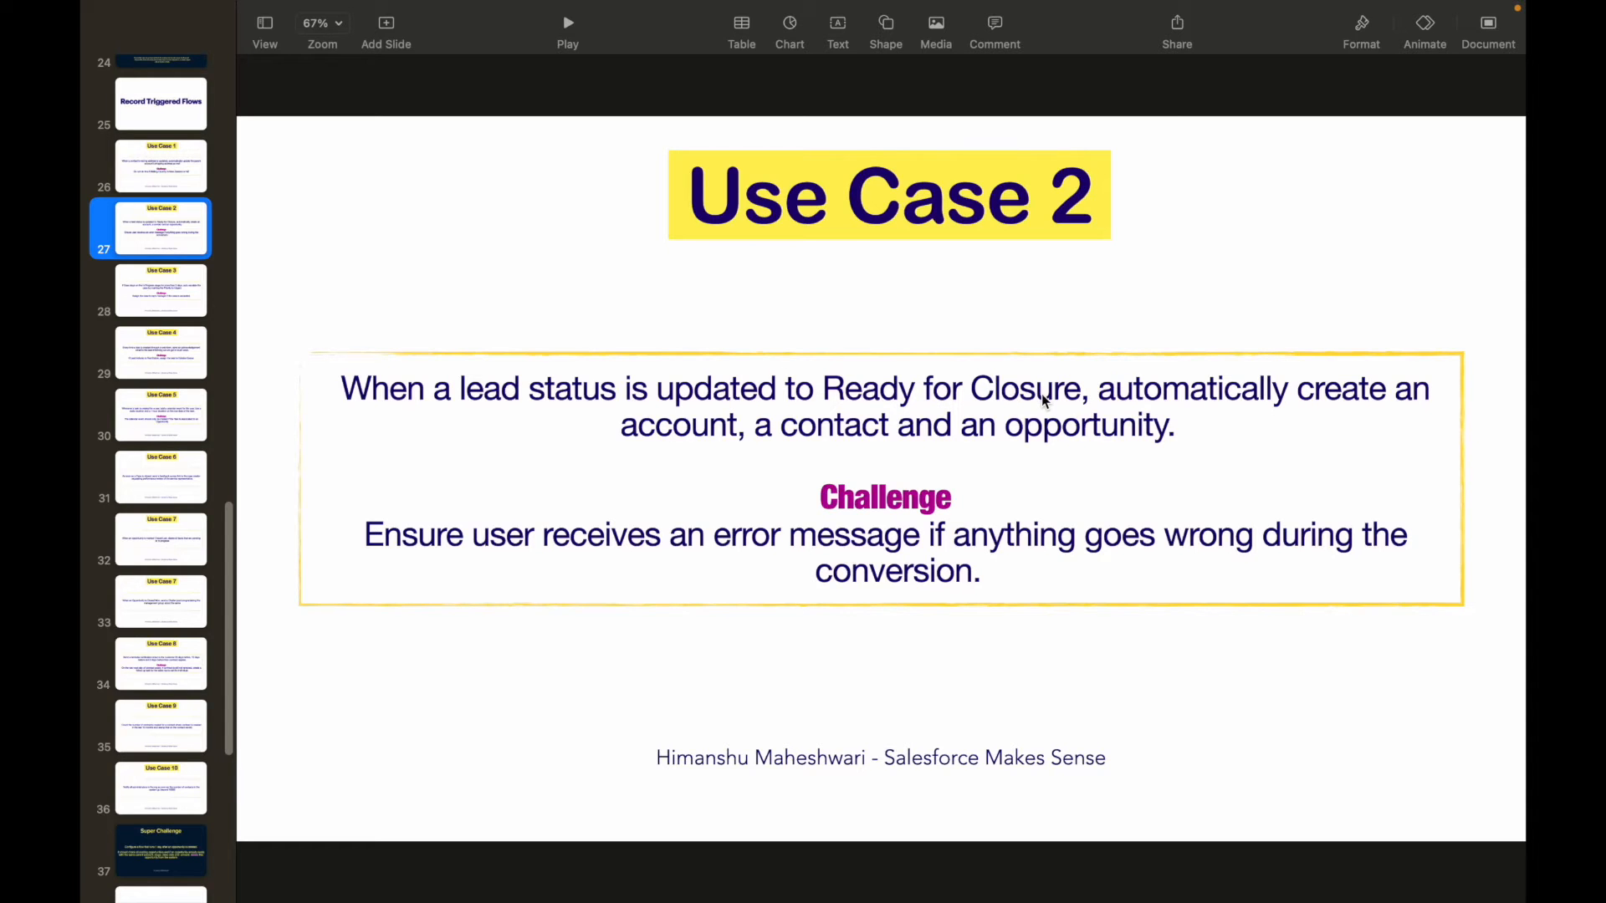
pyautogui.press('super+Tab')
pyautogui.click(762, 623)
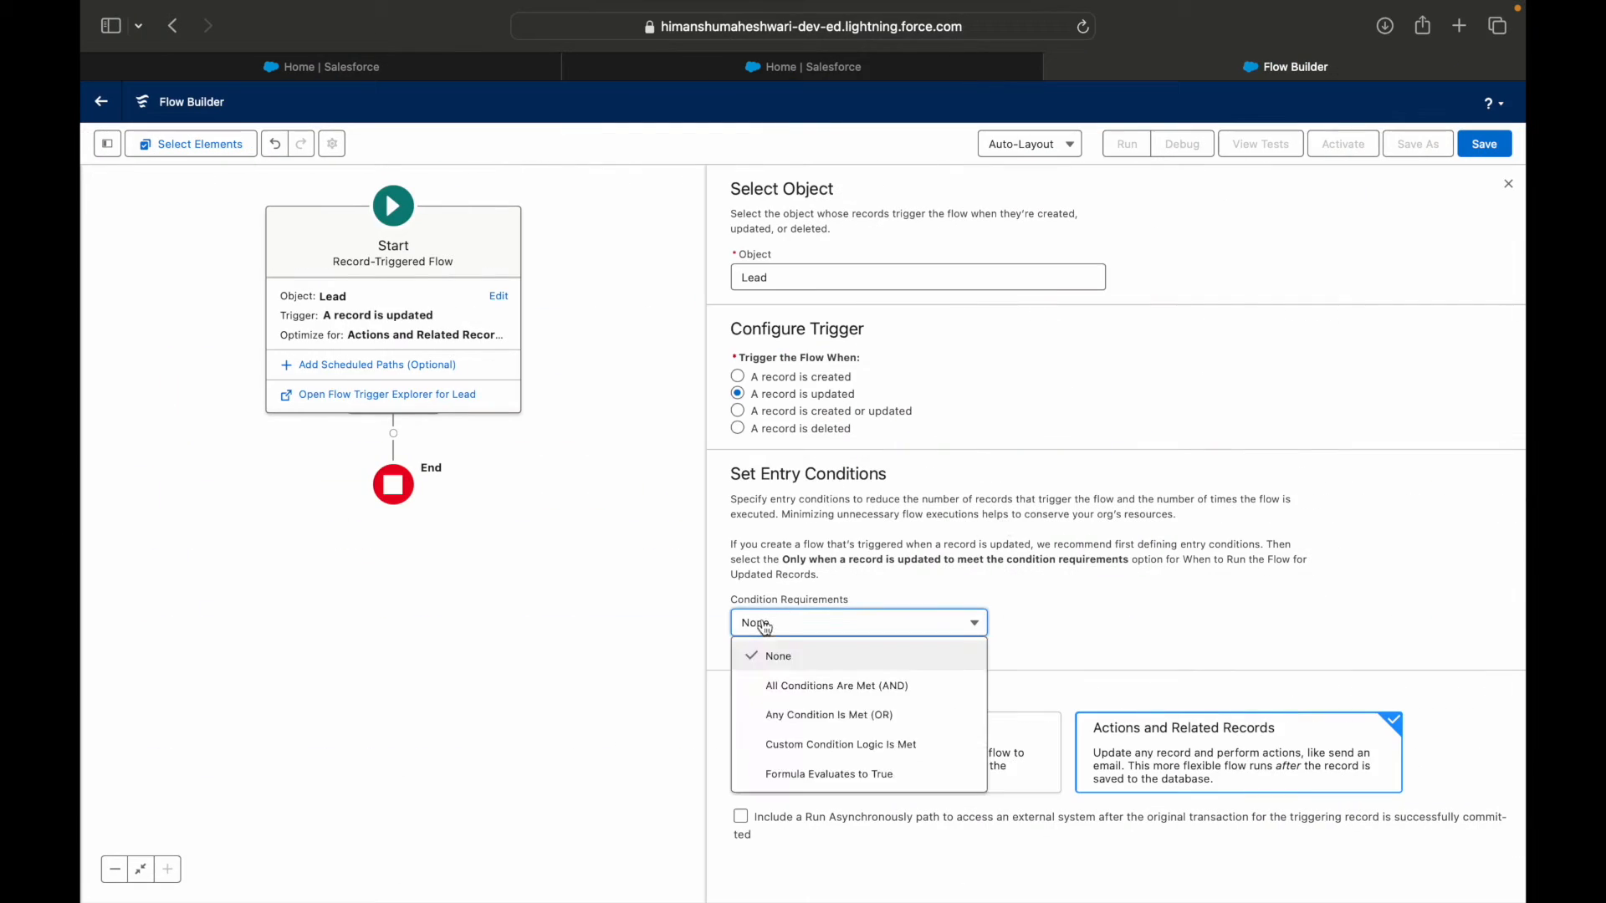
pyautogui.click(1026, 604)
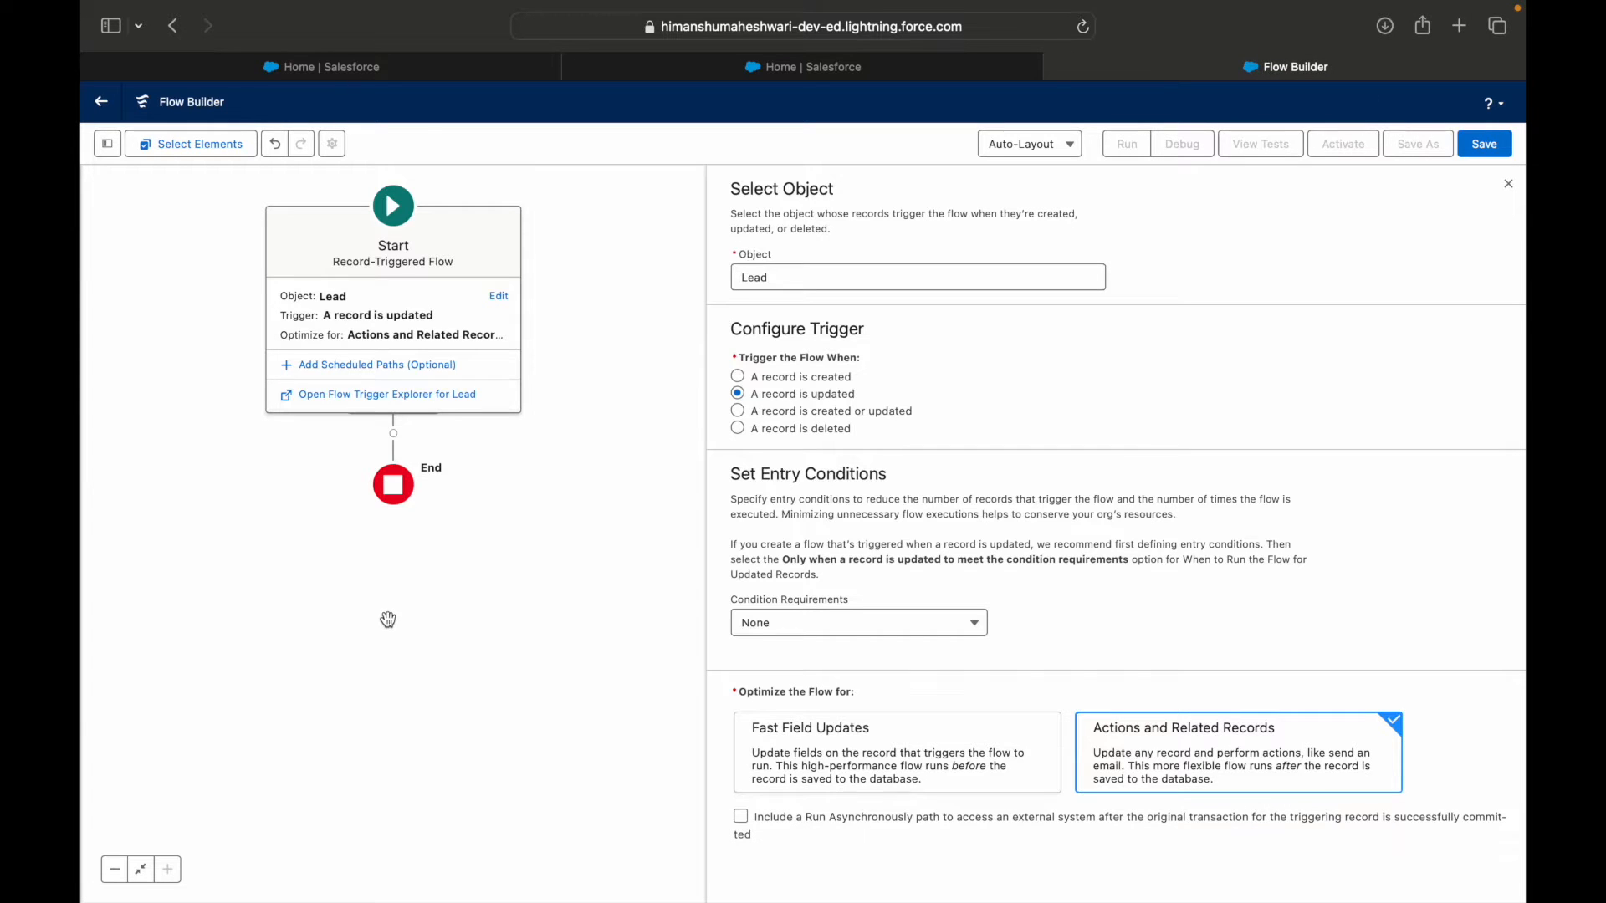
pyautogui.moveTo(500, 562); pyautogui.dragTo(581, 611)
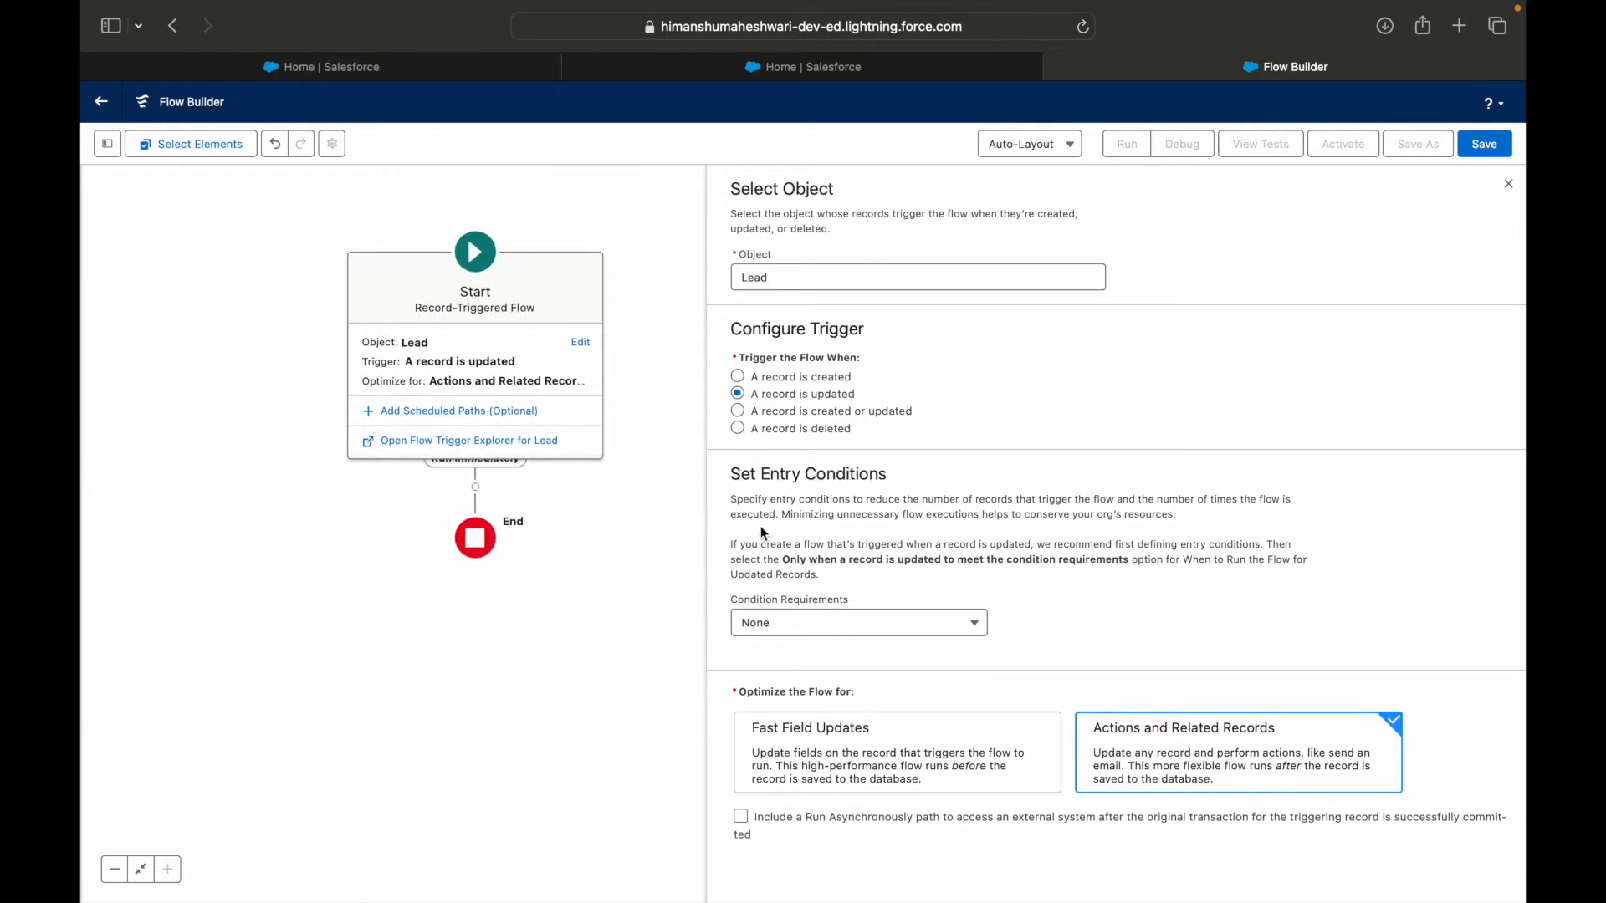
pyautogui.click(785, 626)
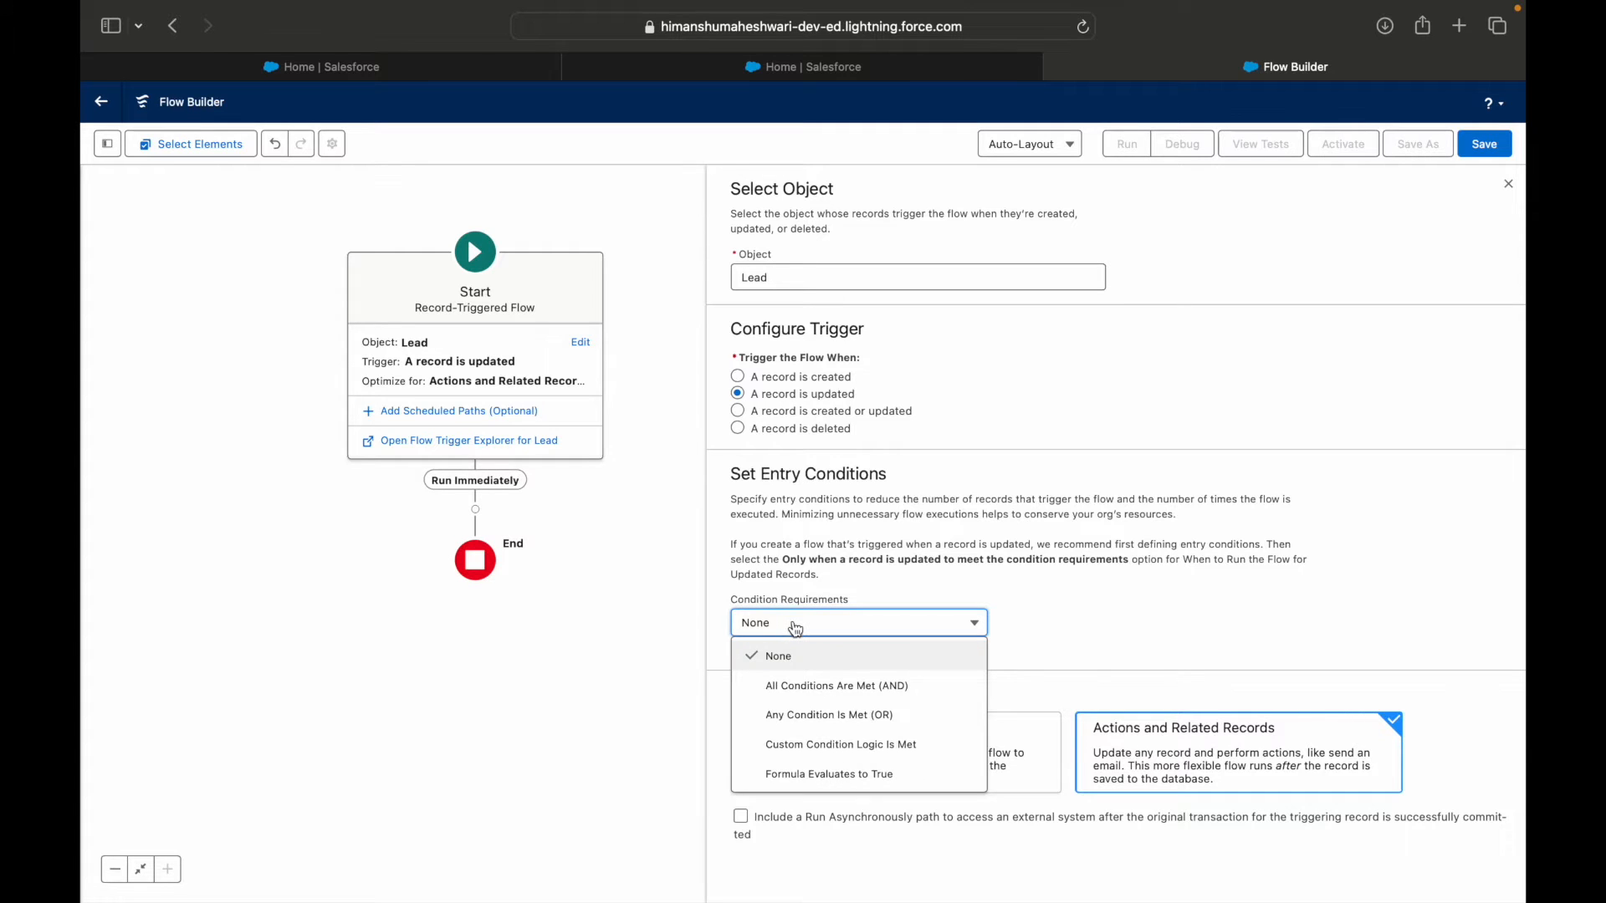
pyautogui.click(1209, 632)
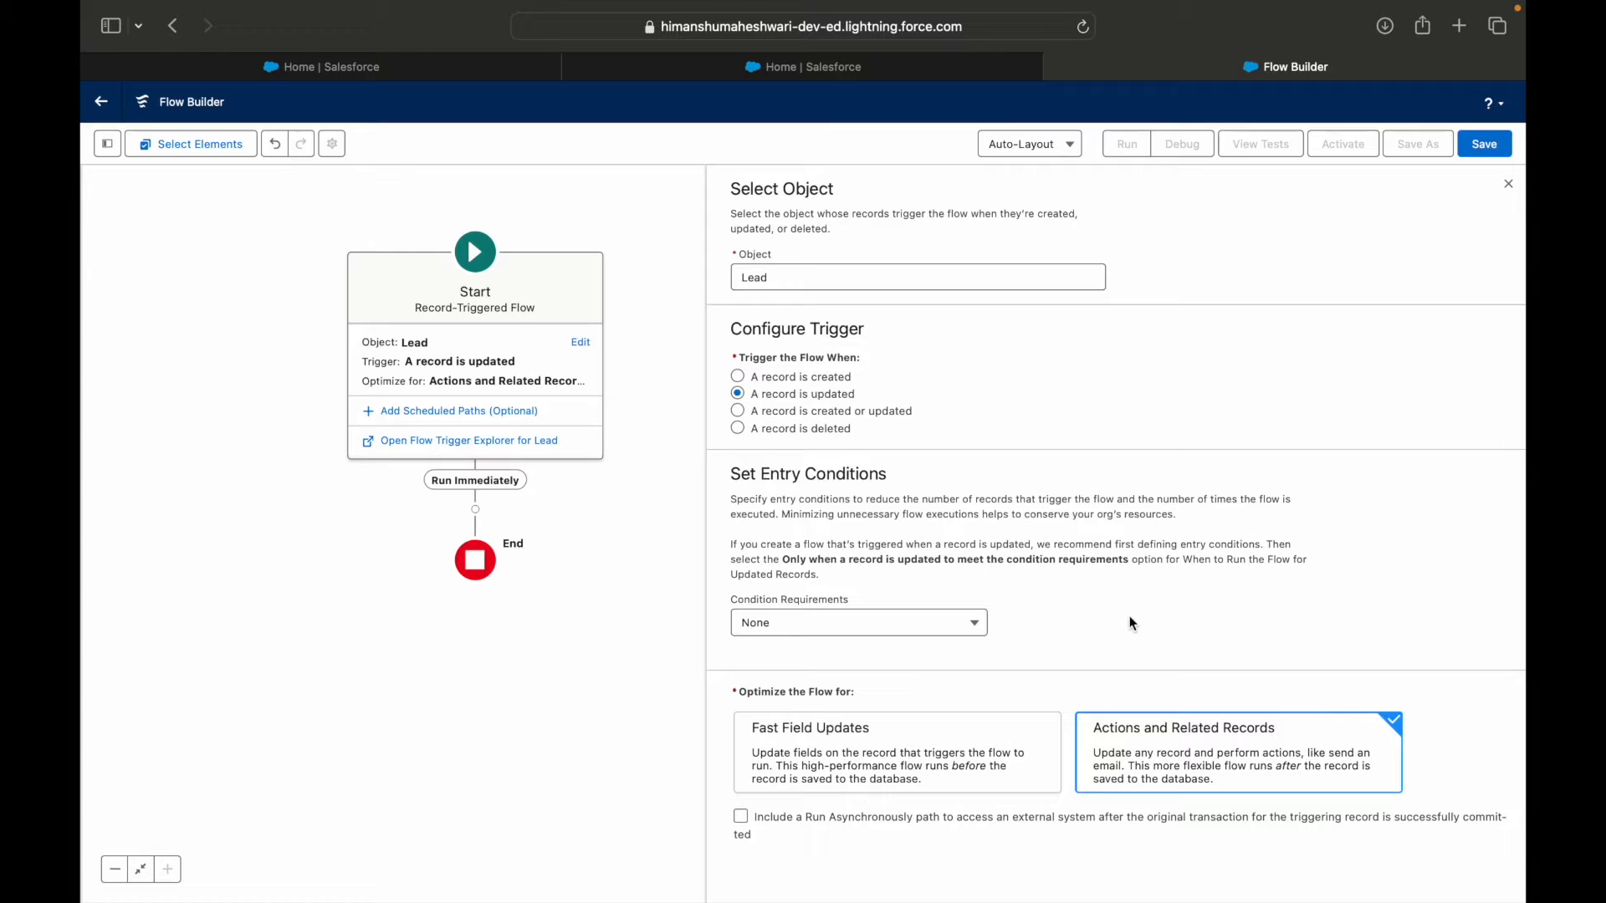
# Optimize the flow for Actions and Related Records and save it with the label "RT Flows 2 - Create Related Records on Lead Closure".
pyautogui.click(1274, 763)
pyautogui.click(1486, 144)
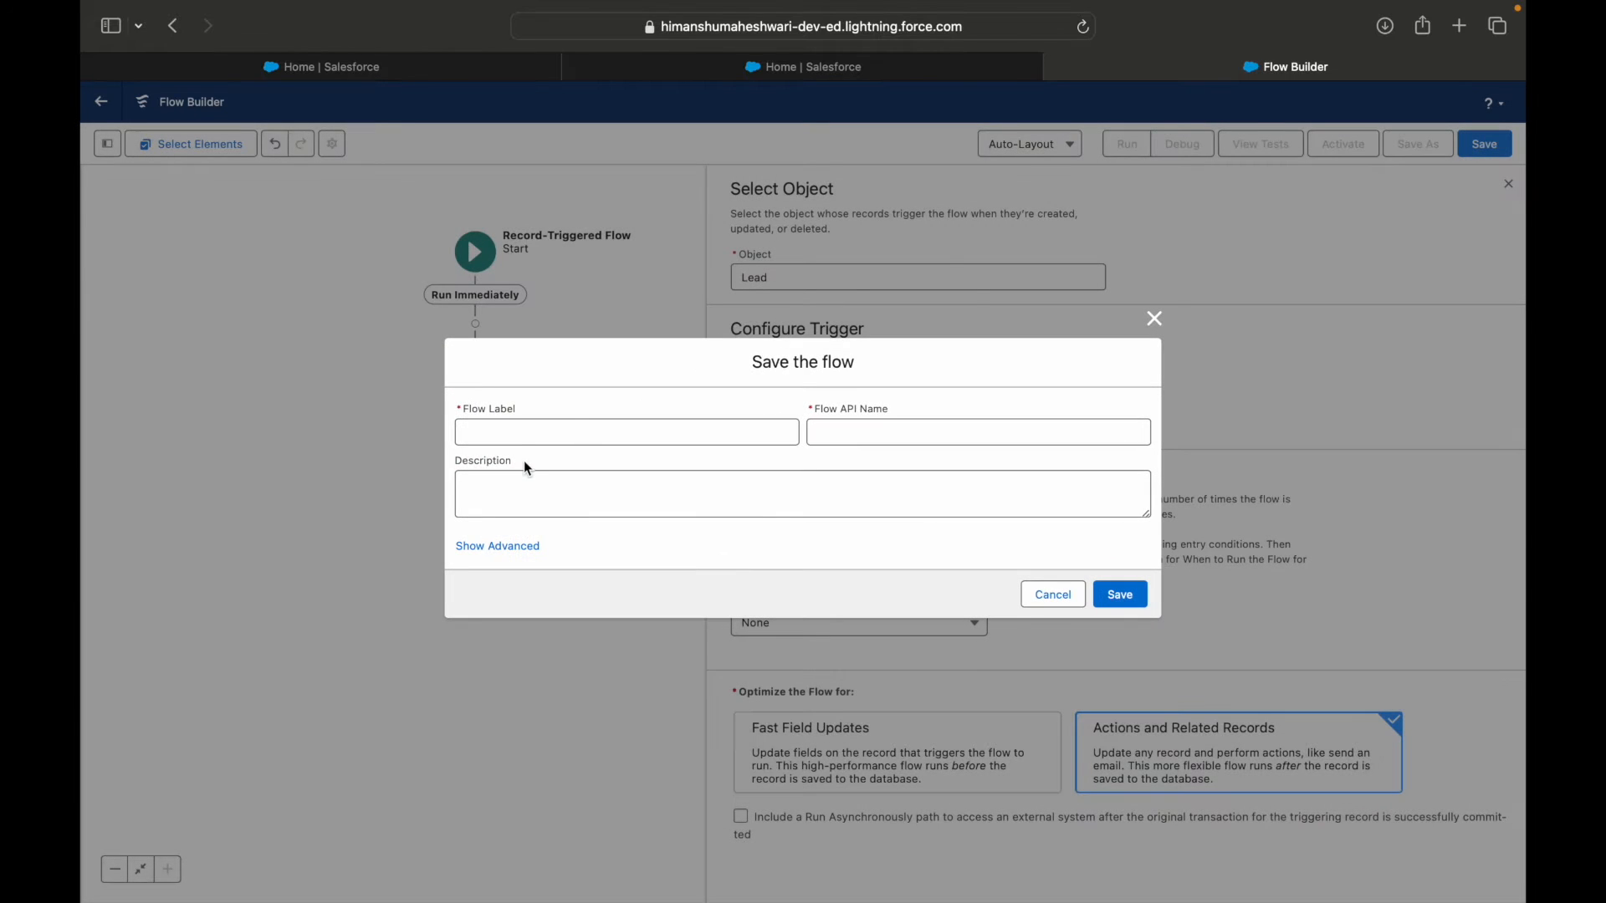
pyautogui.click(518, 438)
pyautogui.write('RT ')
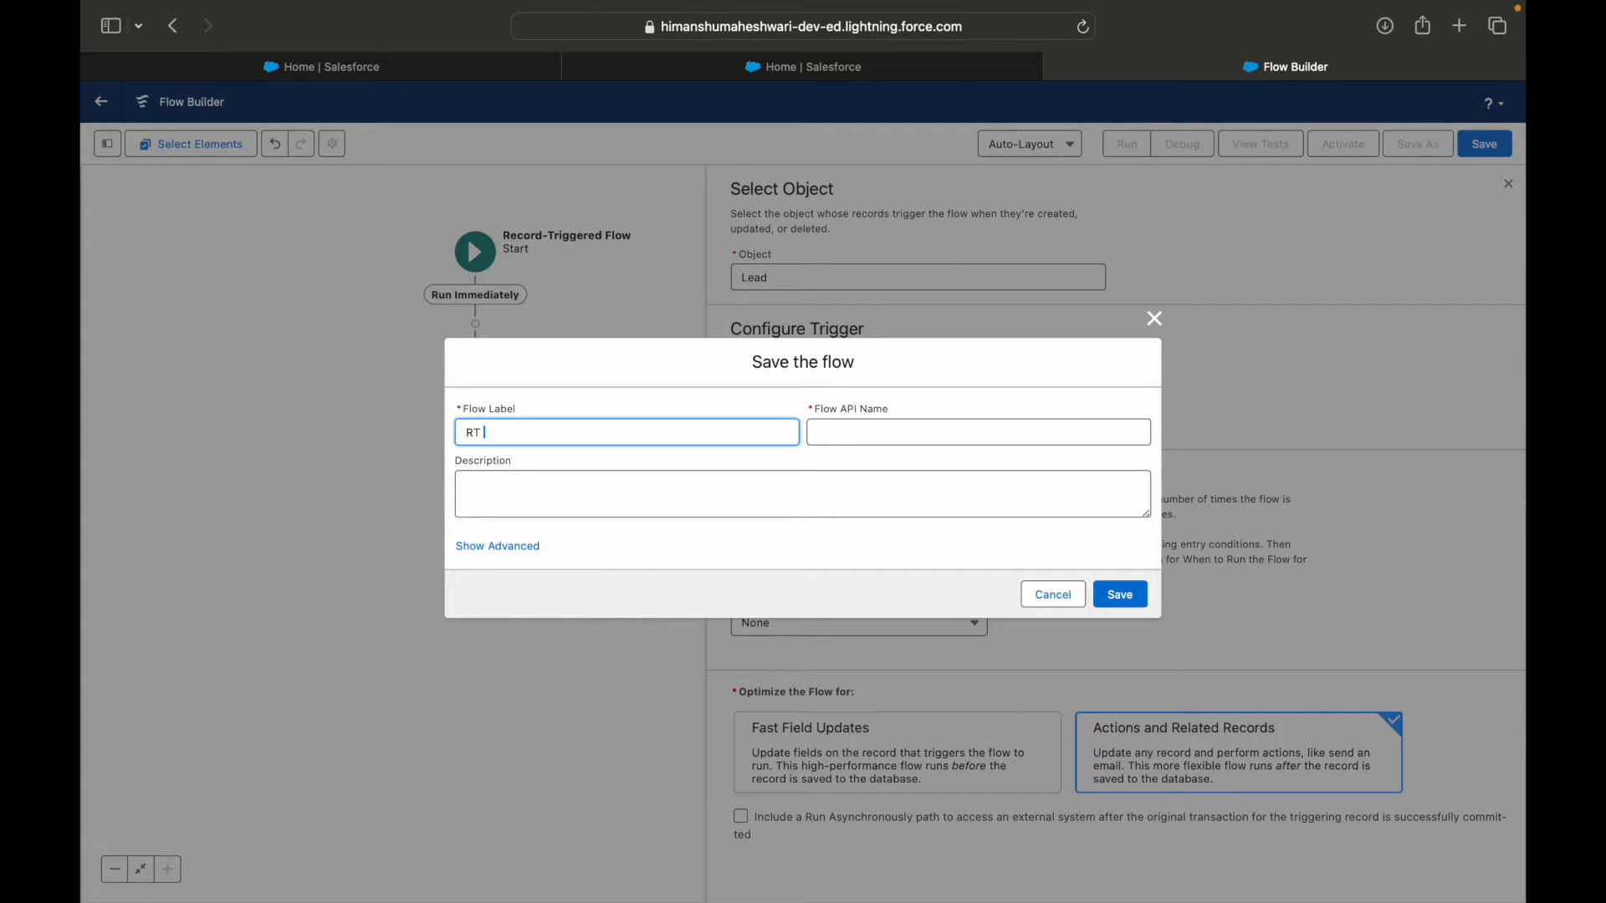
pyautogui.write('Flows 2 - Create Related Records on ')
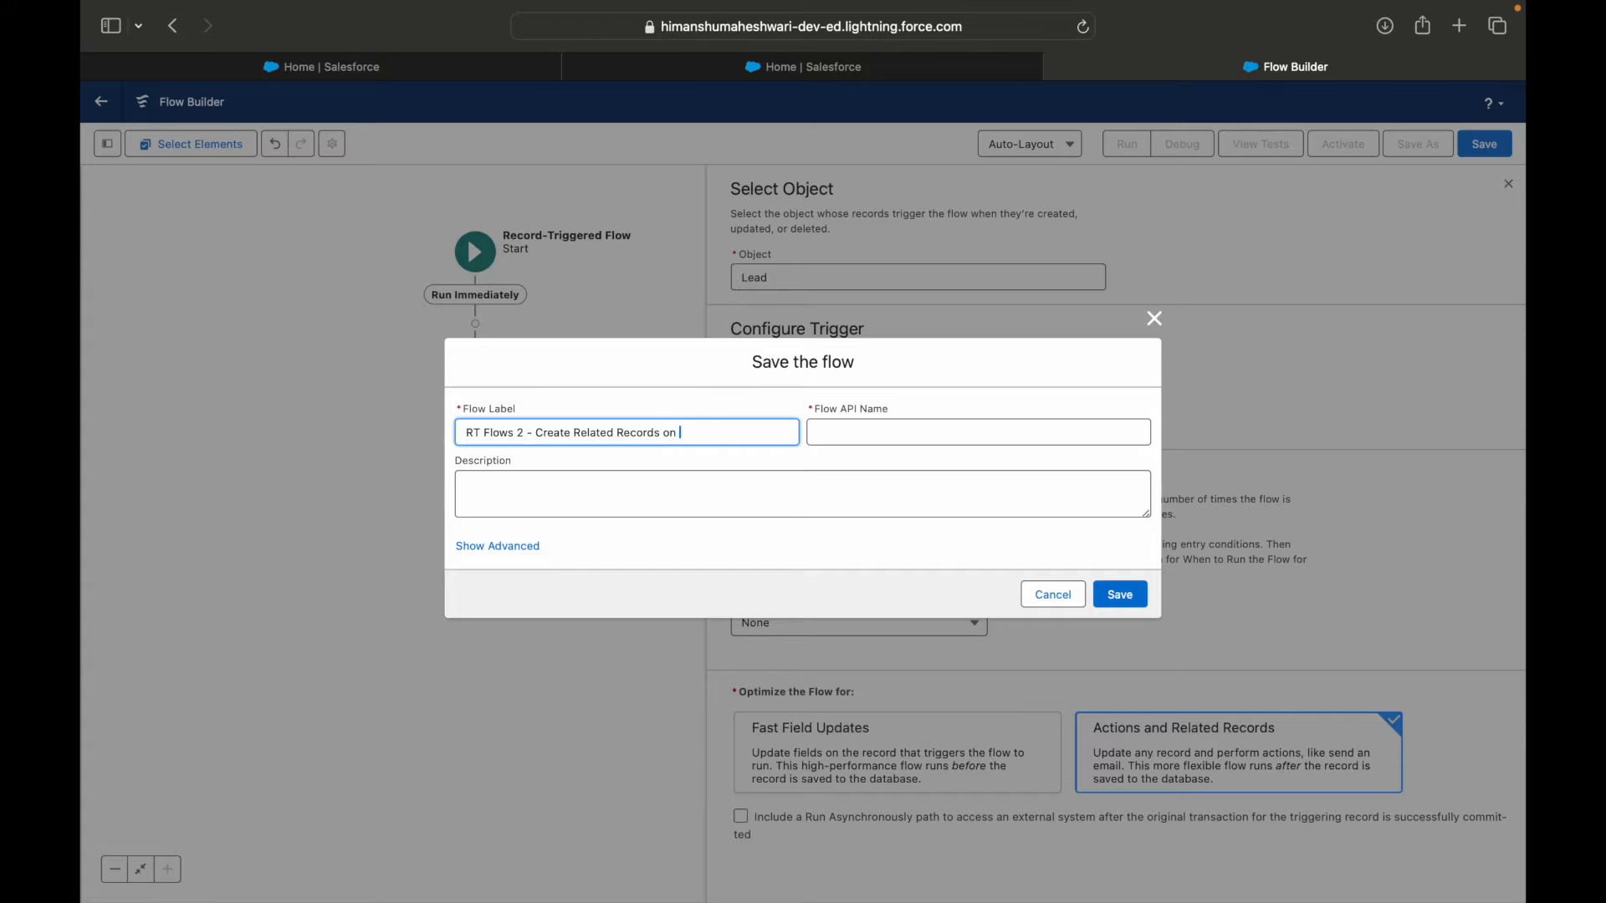
pyautogui.write('Lead Closure')
pyautogui.press('Tab')
pyautogui.click(805, 506)
pyautogui.click(1118, 595)
# Copy the status name "Ready for Closure" from the Use Case 2 slide in Keynote and return to the browser.
pyautogui.hotkey('ctrl', 'Left')
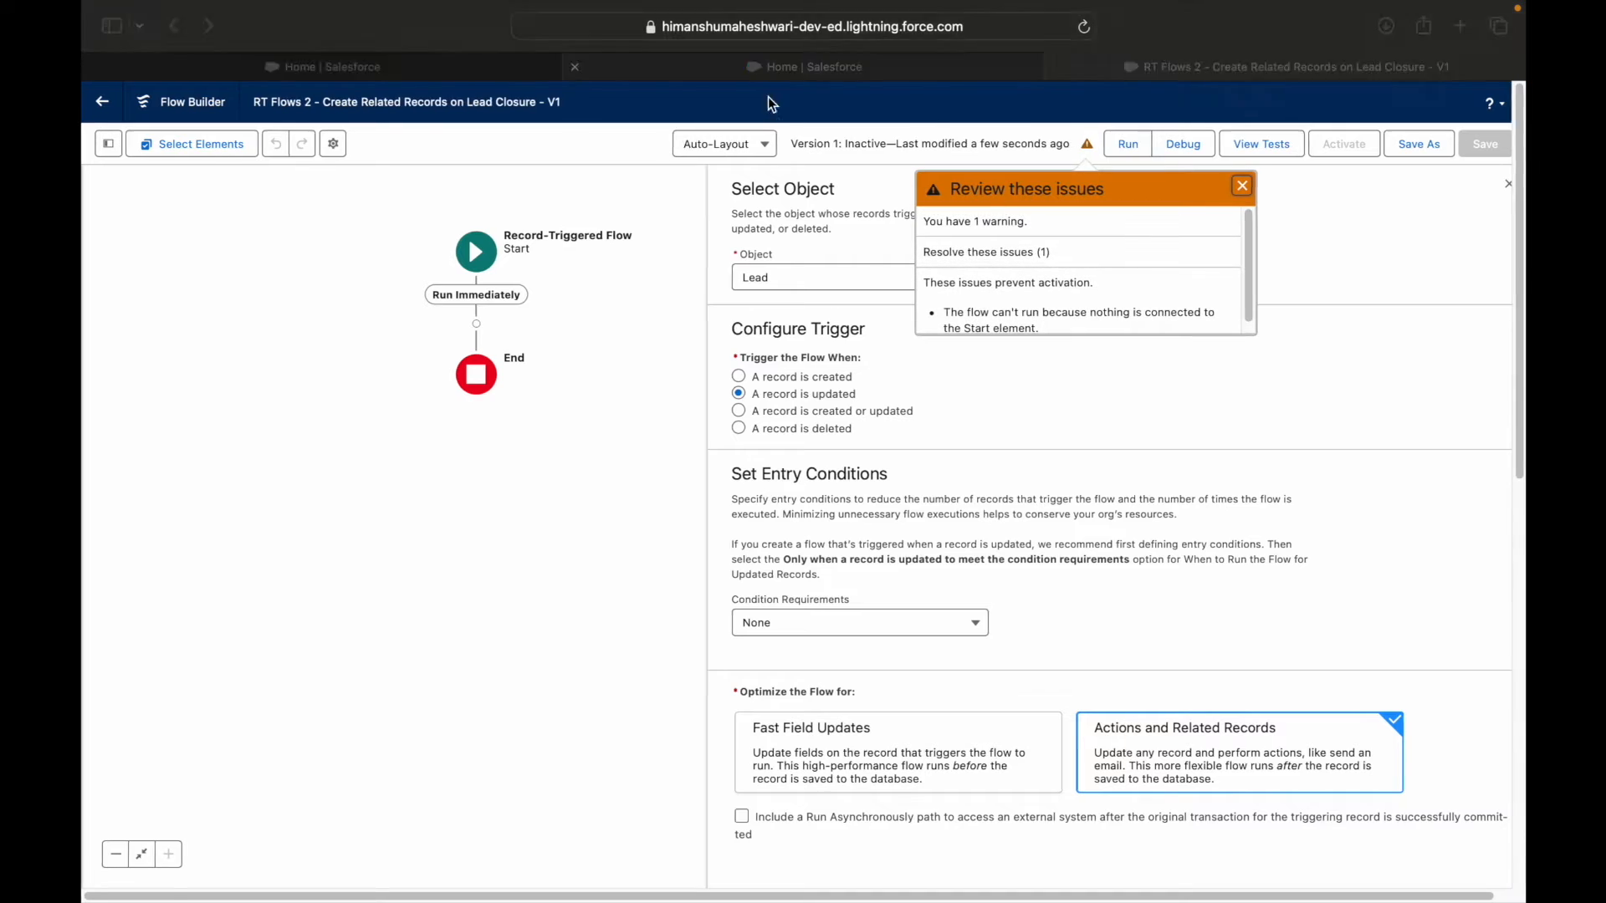
pyautogui.doubleClick(845, 395)
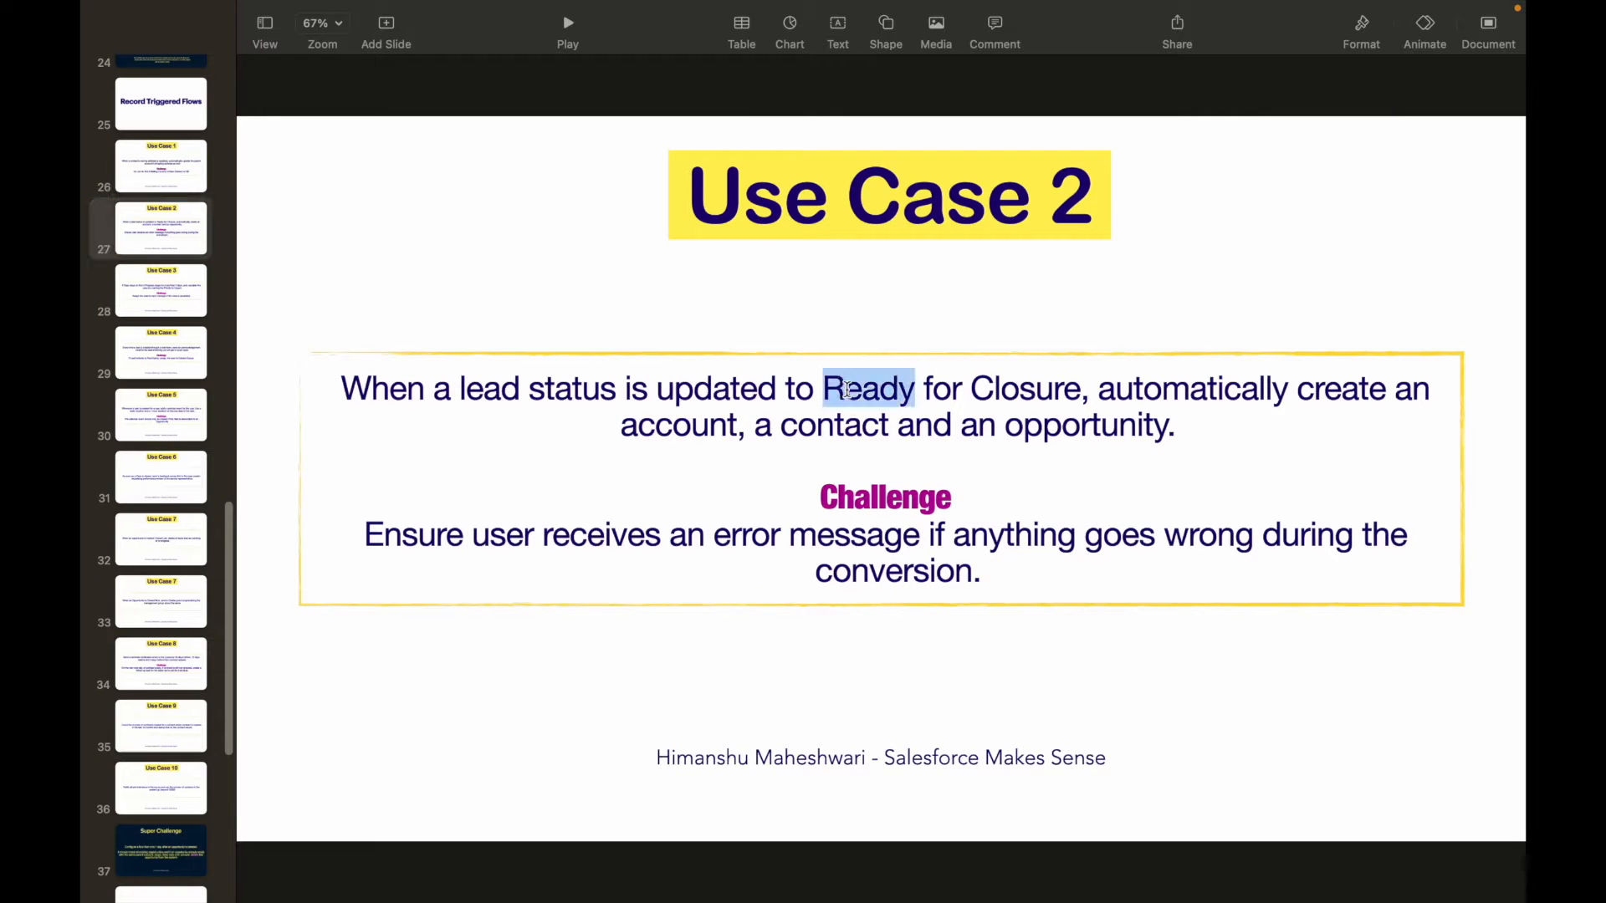
pyautogui.keyDown('shift'); pyautogui.click(1077, 391); pyautogui.keyUp('shift')
pyautogui.press('super+c')
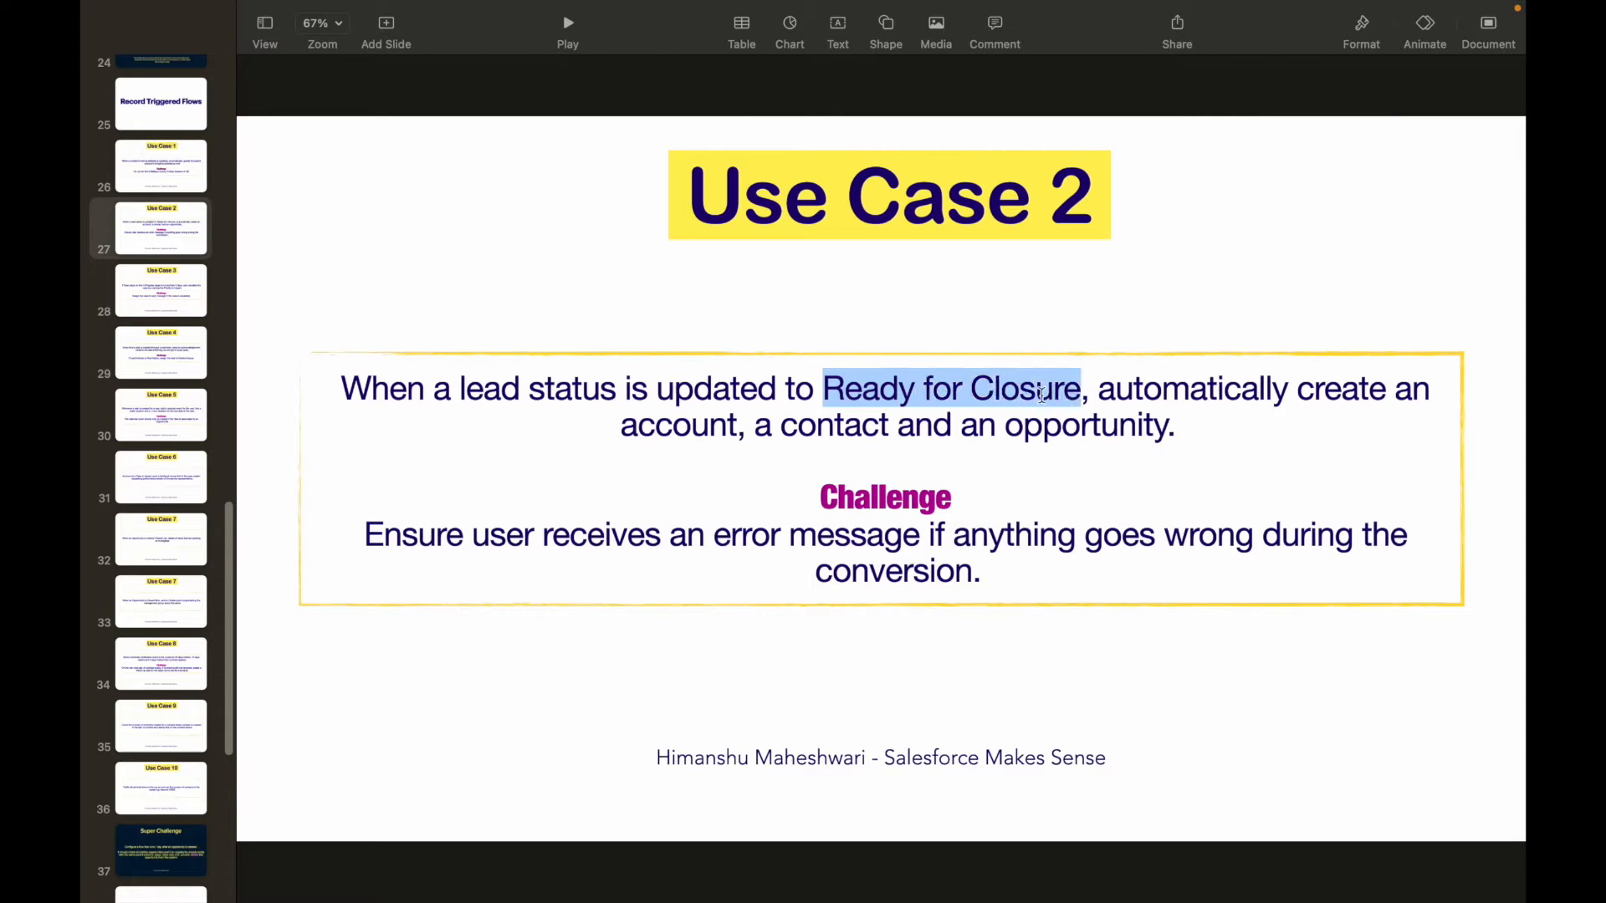
pyautogui.click(888, 414)
pyautogui.hotkey('ctrl', 'Right')
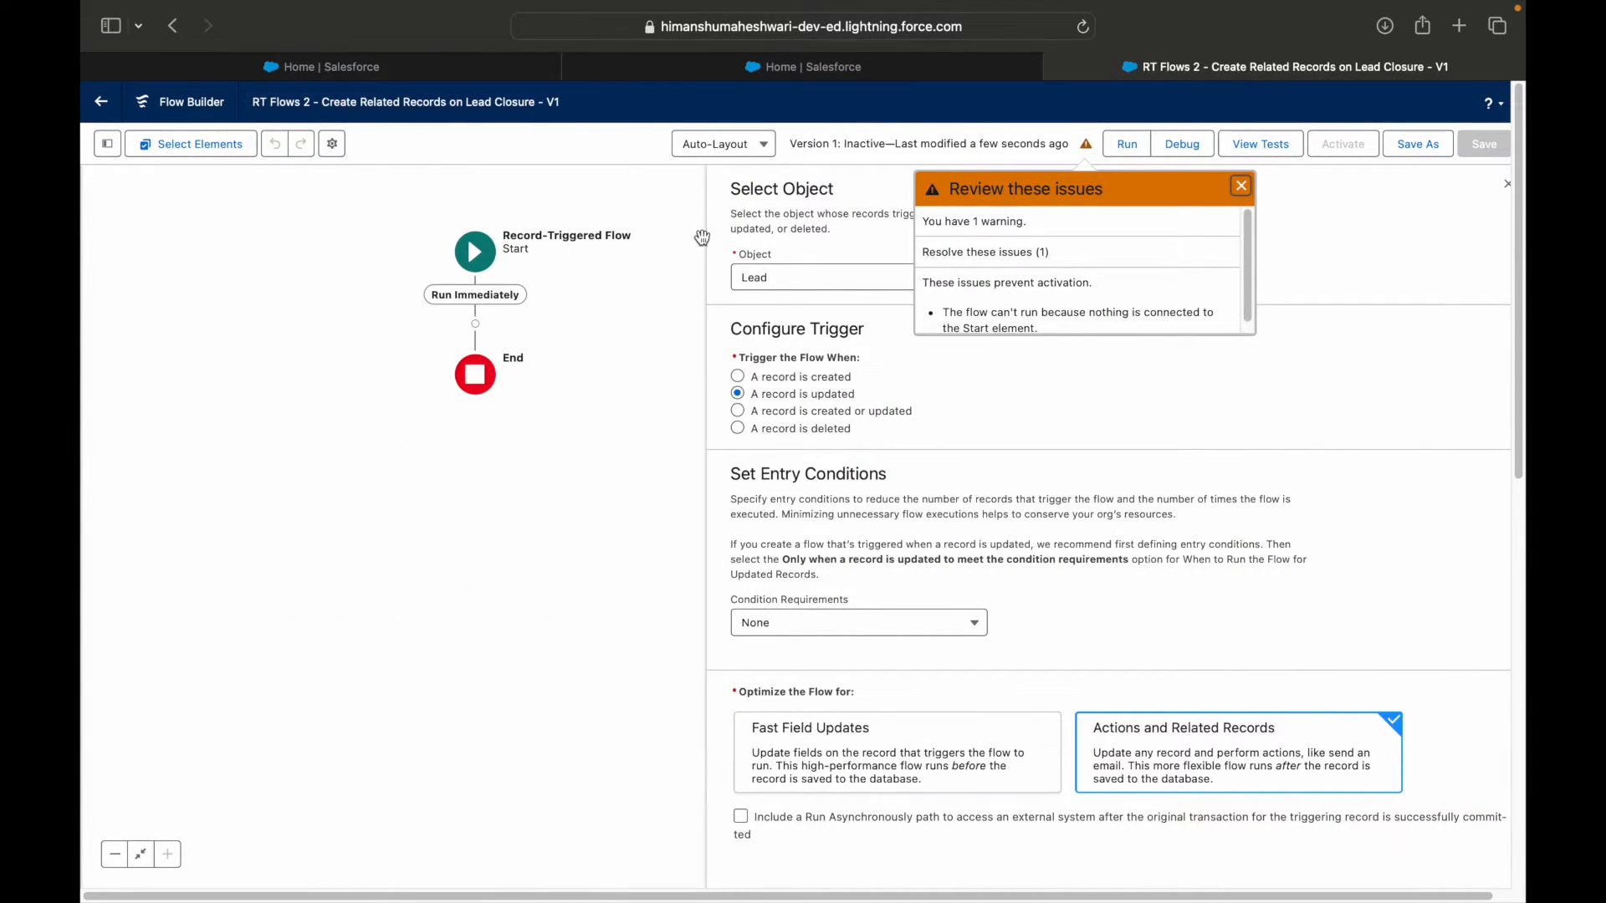
# Switch the org's Setup page from Lightning to Salesforce Classic and open Setup there.
pyautogui.click(714, 74)
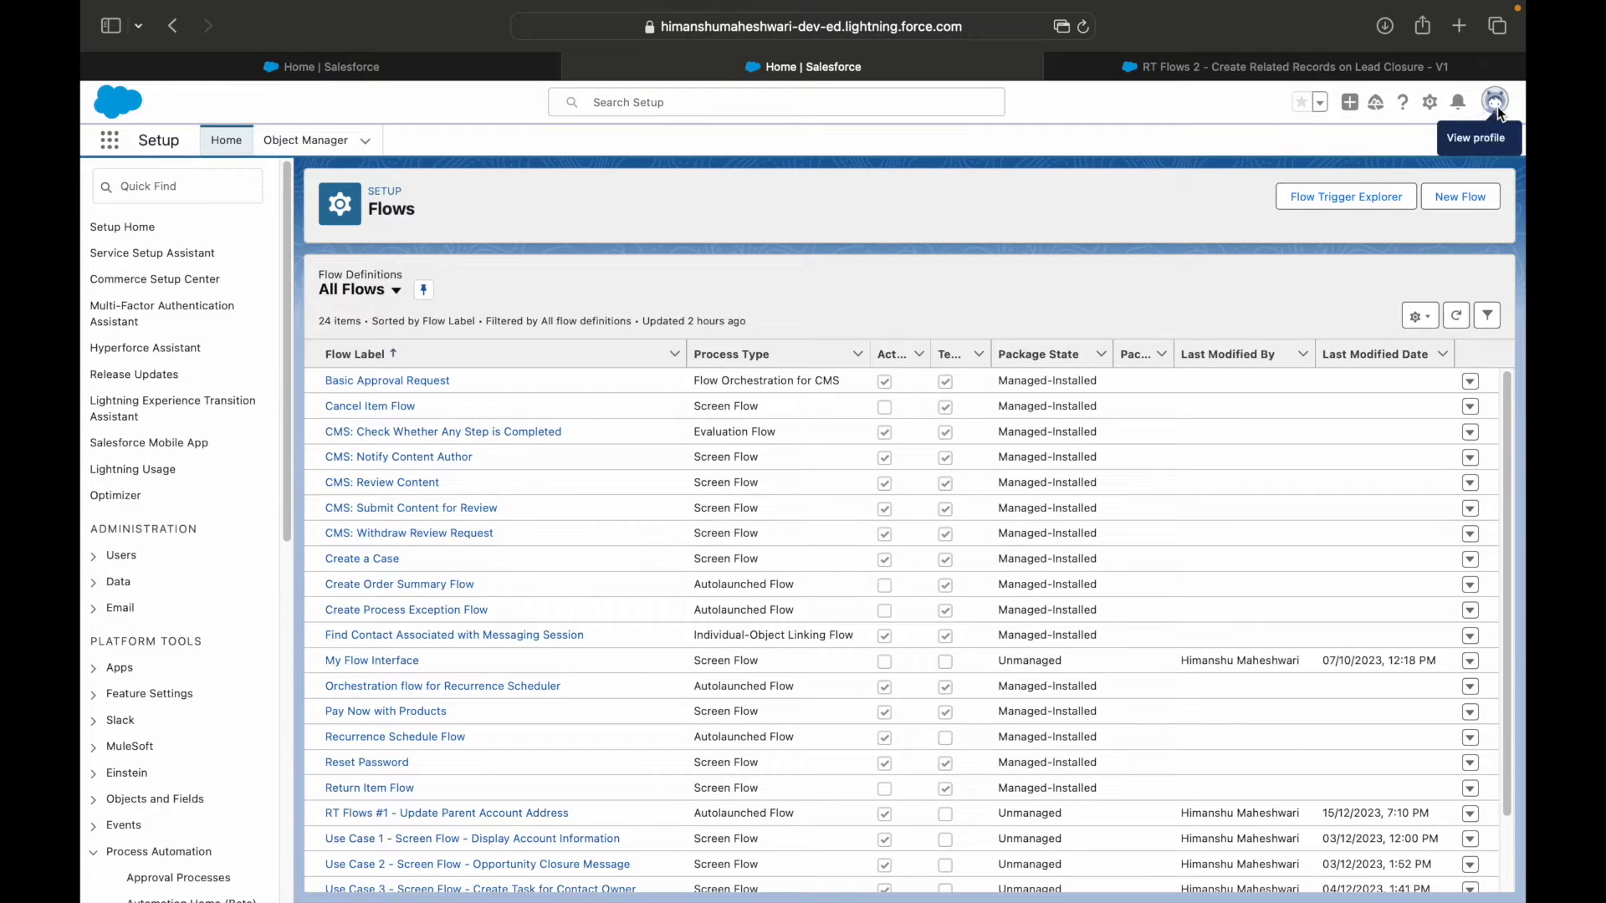
pyautogui.click(1495, 101)
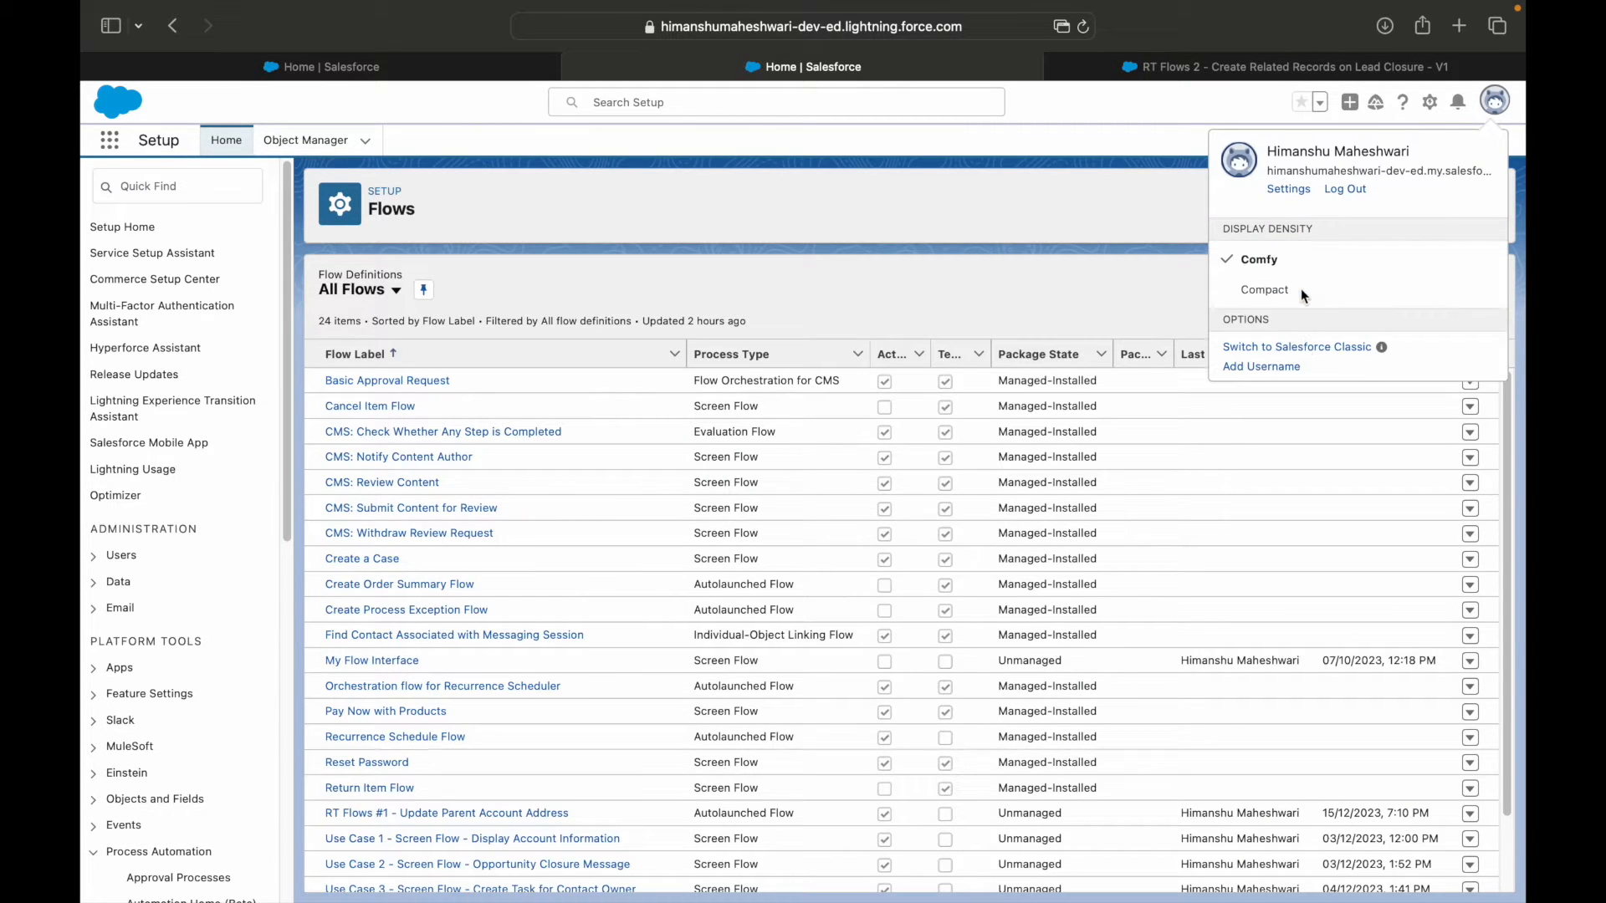
pyautogui.click(1298, 346)
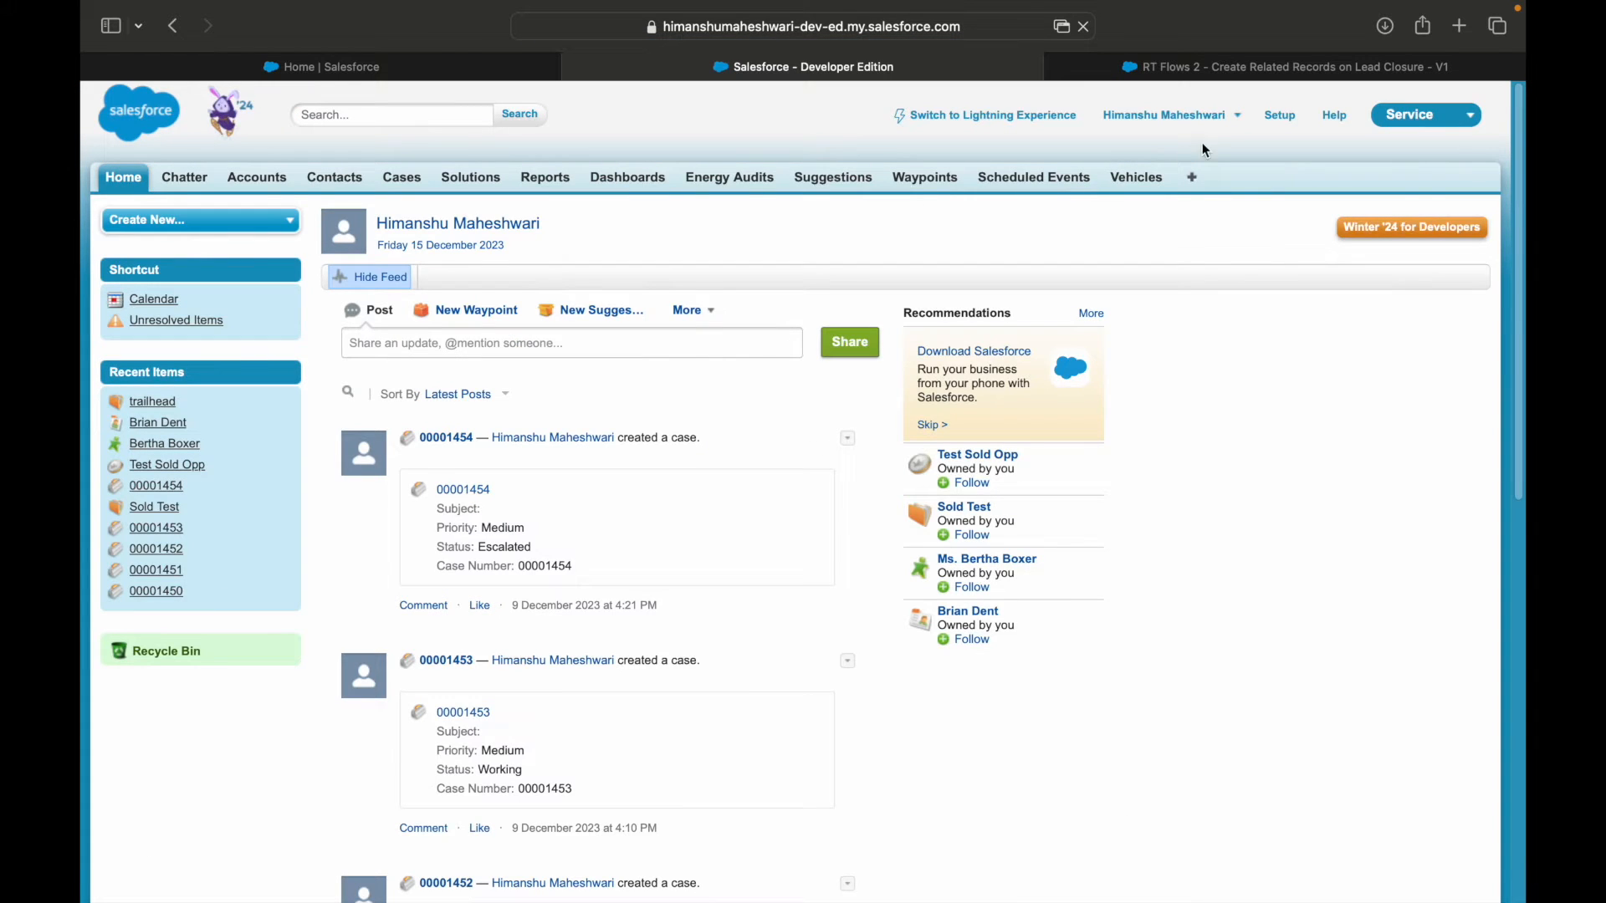
pyautogui.click(1266, 118)
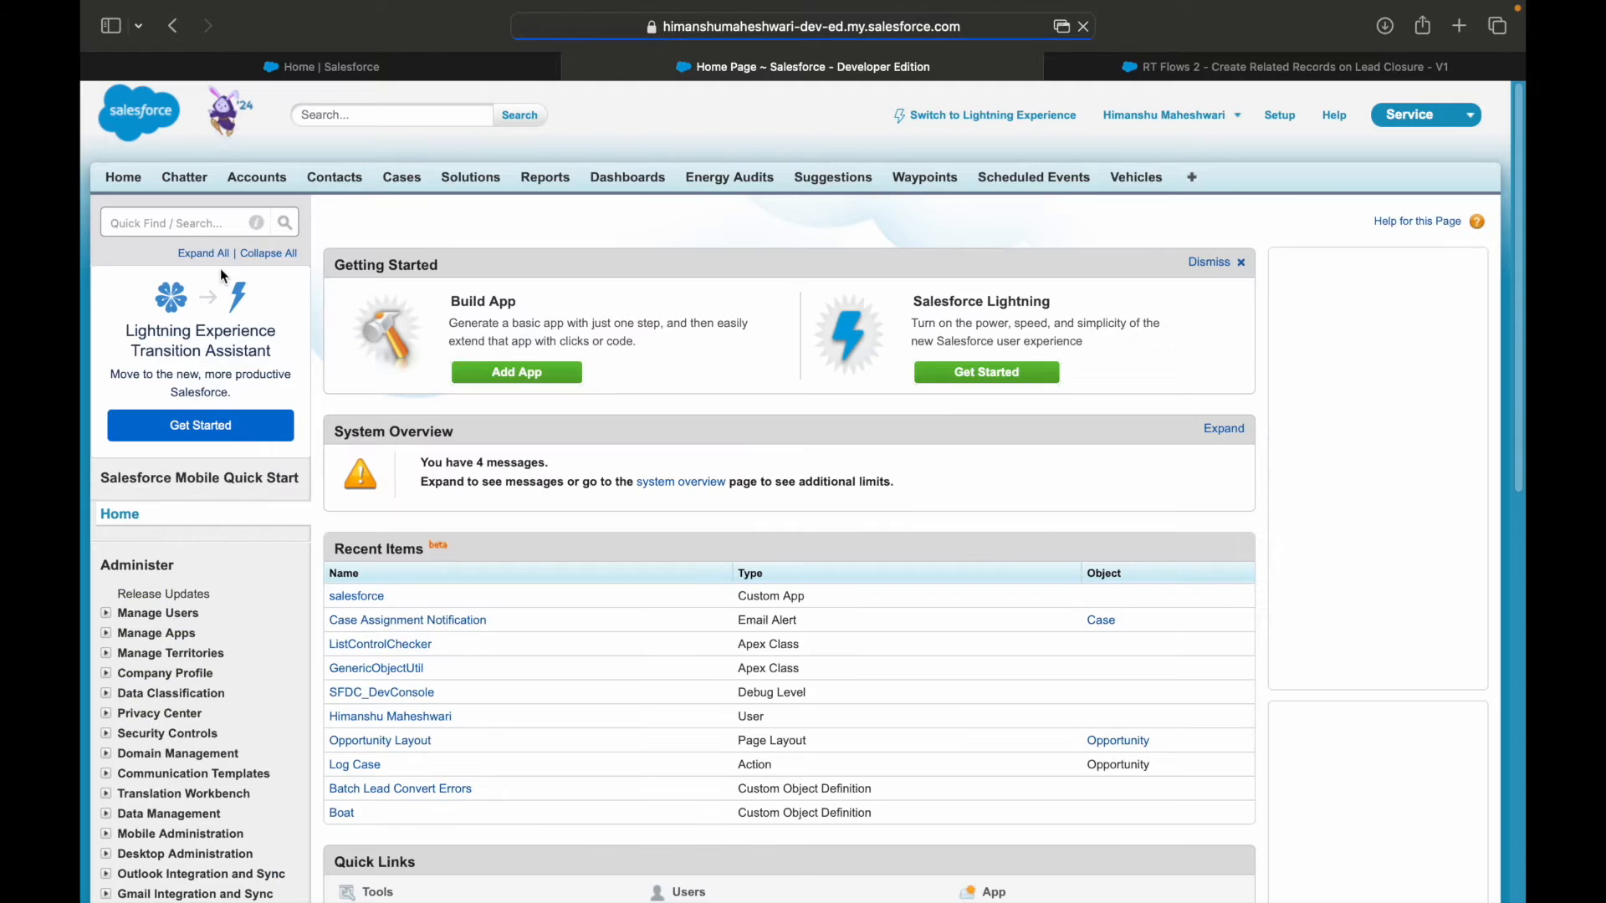
# Search Setup for "leads" and open the Lead Status field from the Lead fields.
pyautogui.click(163, 230)
pyautogui.write('leads')
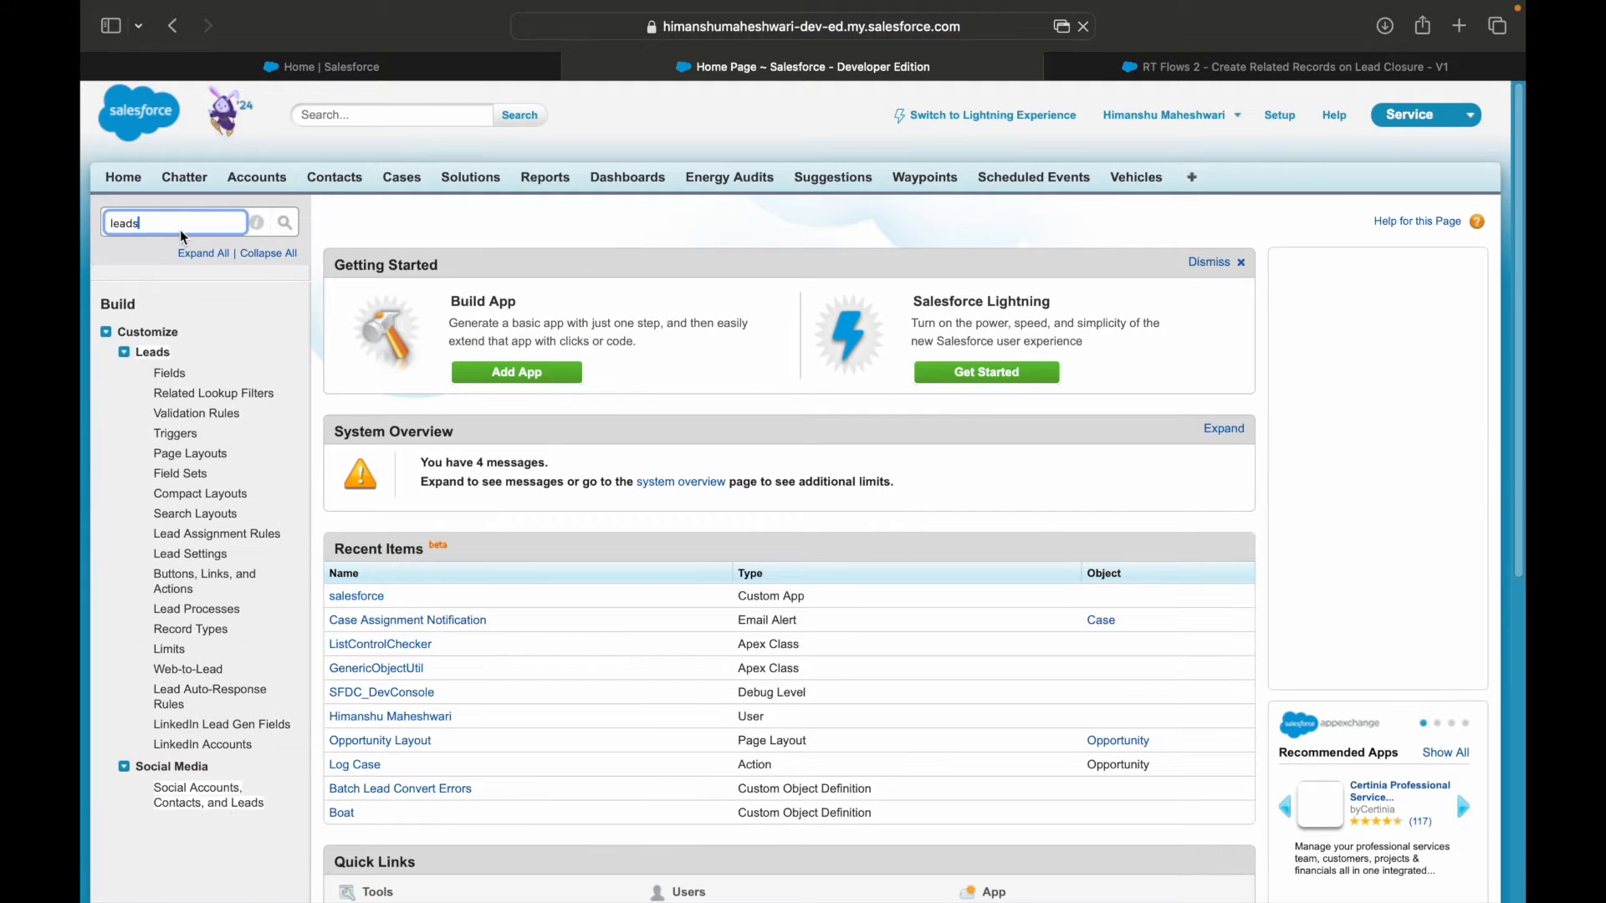
pyautogui.click(170, 373)
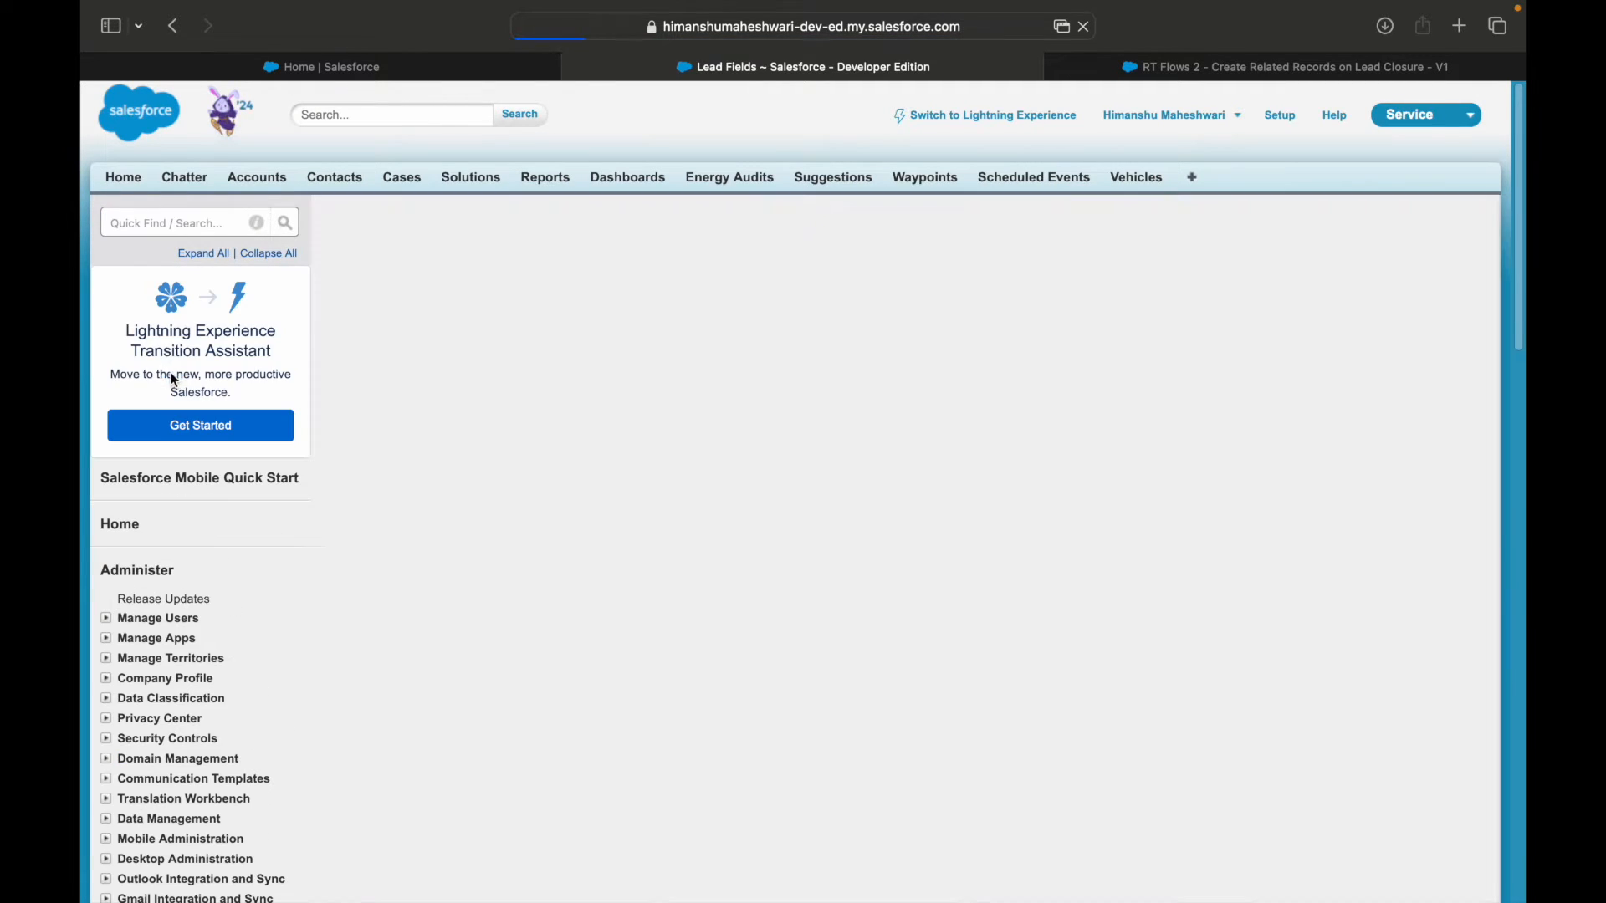
pyautogui.scroll(-5, 586, 544)
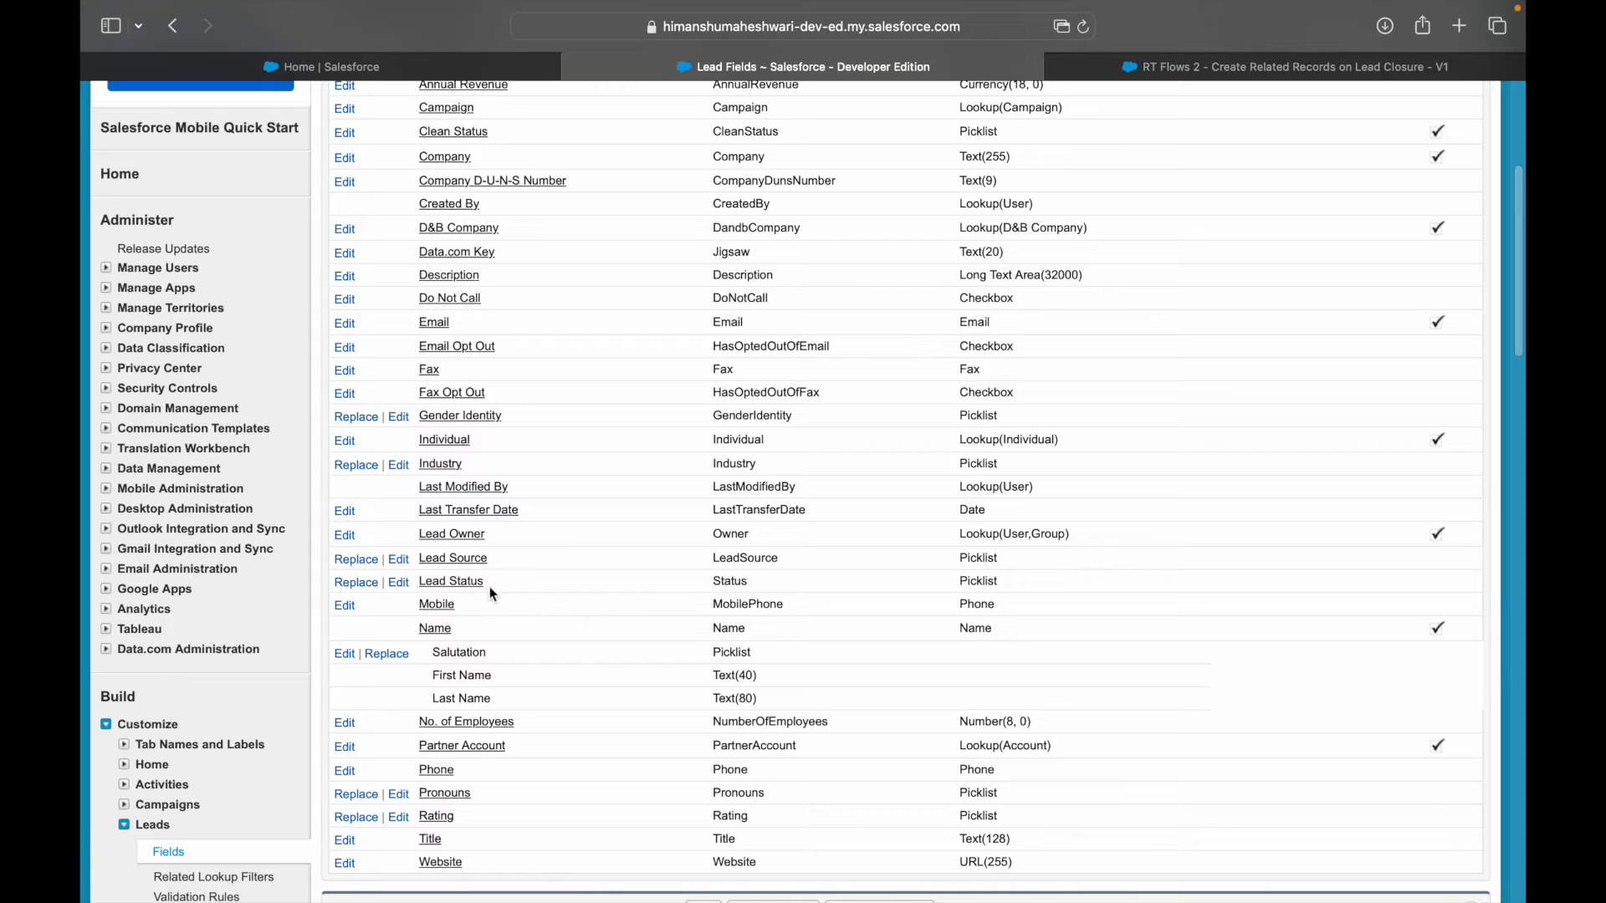
pyautogui.click(461, 583)
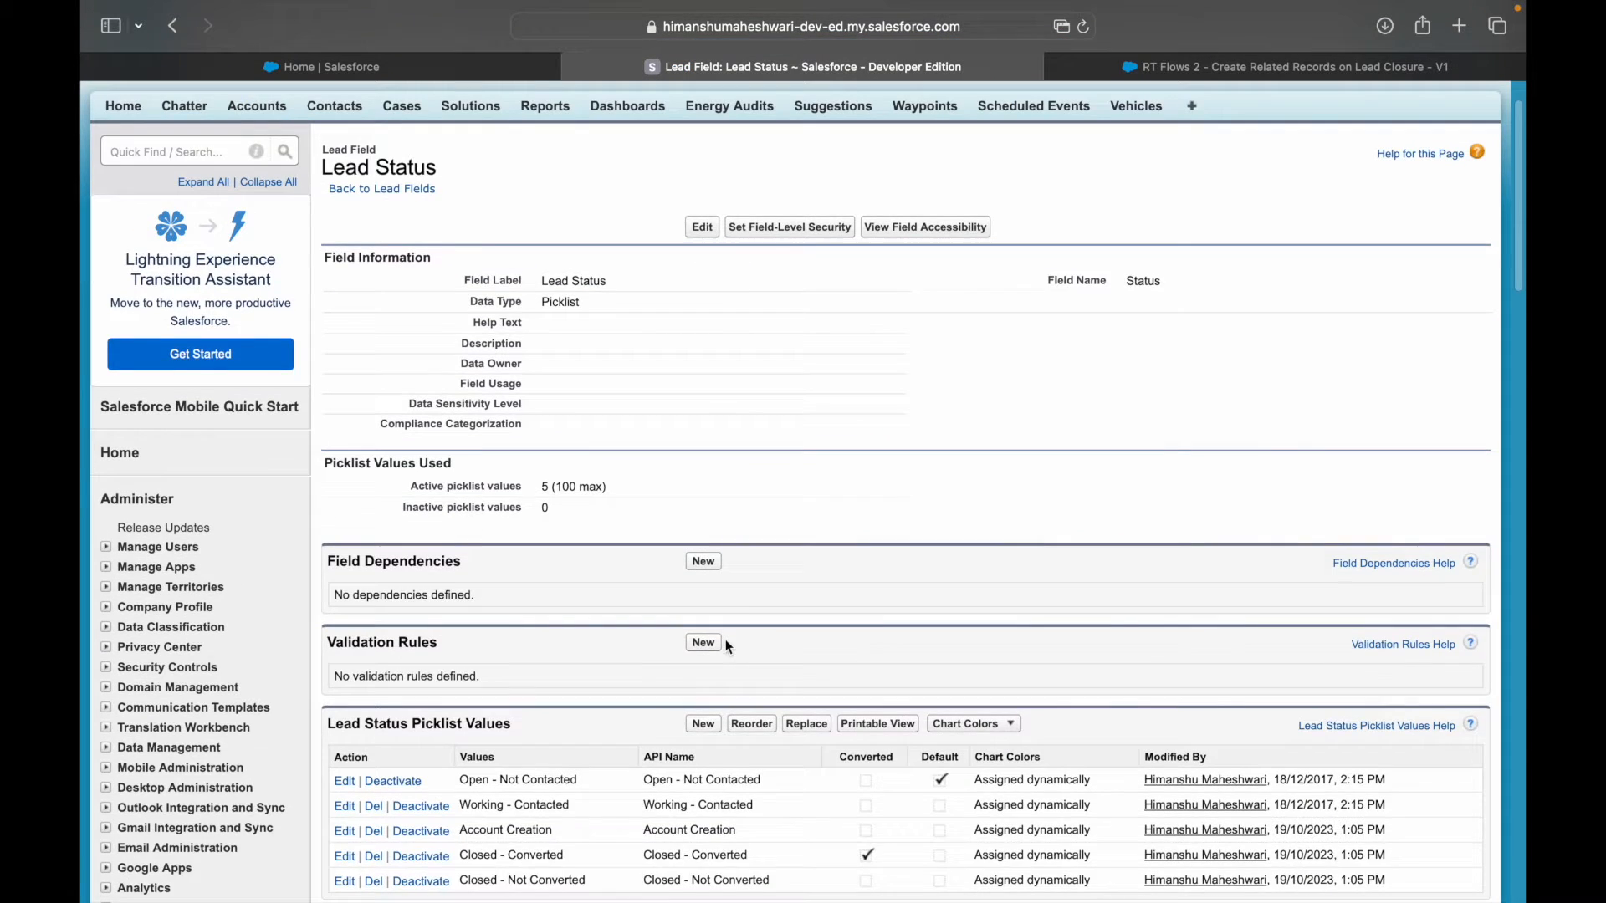
# Start a new Lead Status picklist value with the label "Ready for Closure".
pyautogui.scroll(-5, 711, 711)
pyautogui.click(703, 456)
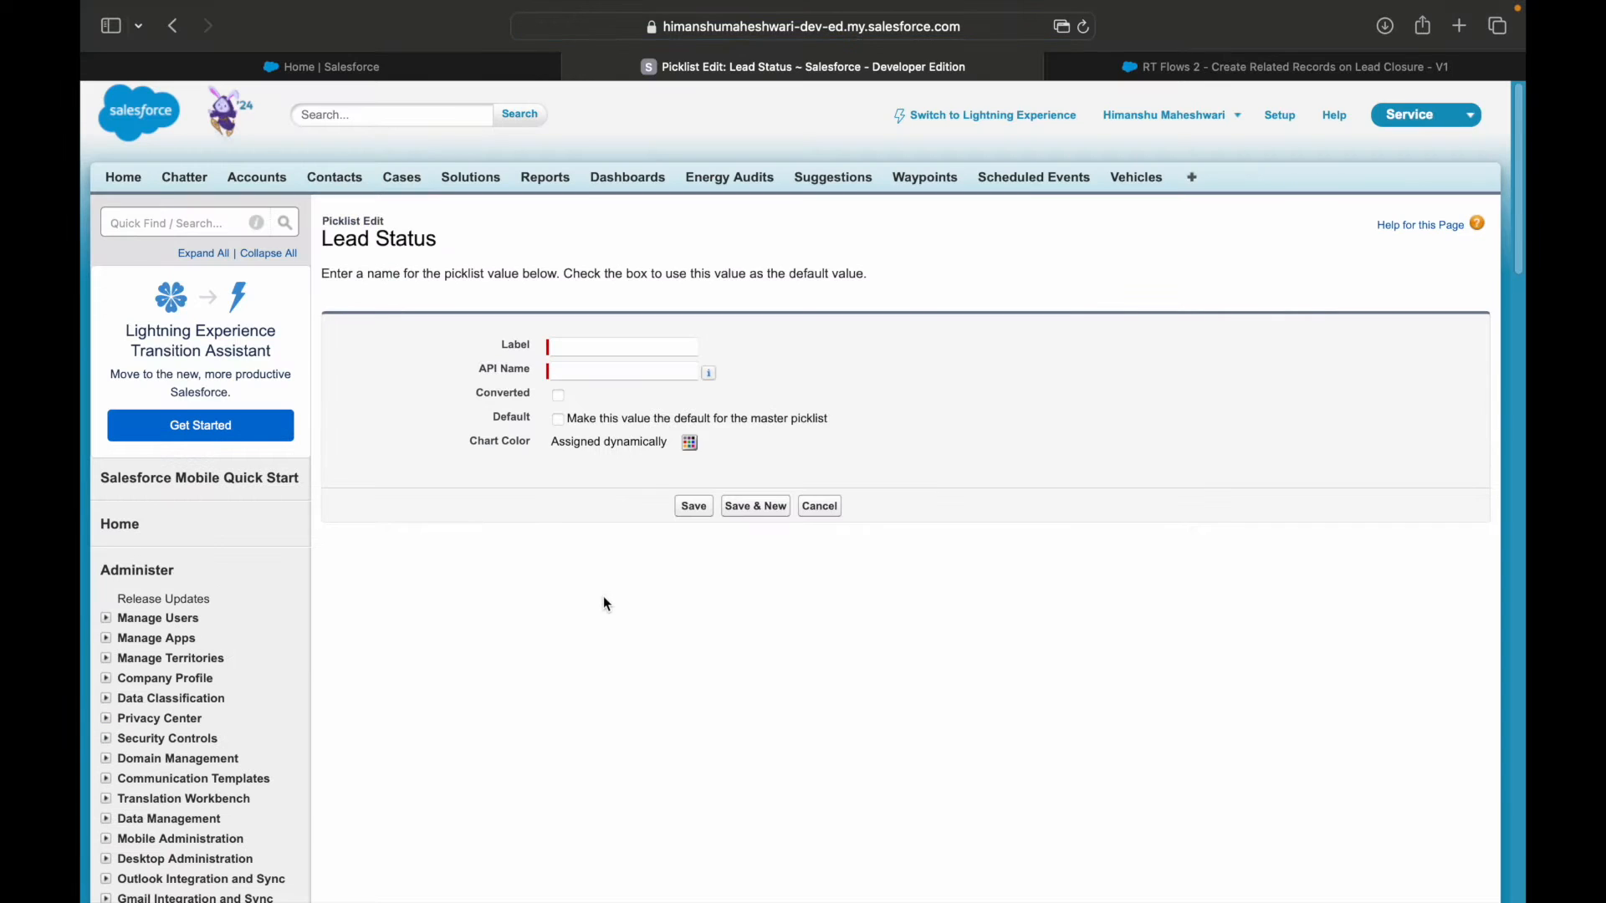
pyautogui.click(616, 350)
pyautogui.press('super+v')
# Give the new picklist value the API name "Ready_for_Closure" and save it.
pyautogui.click(639, 378)
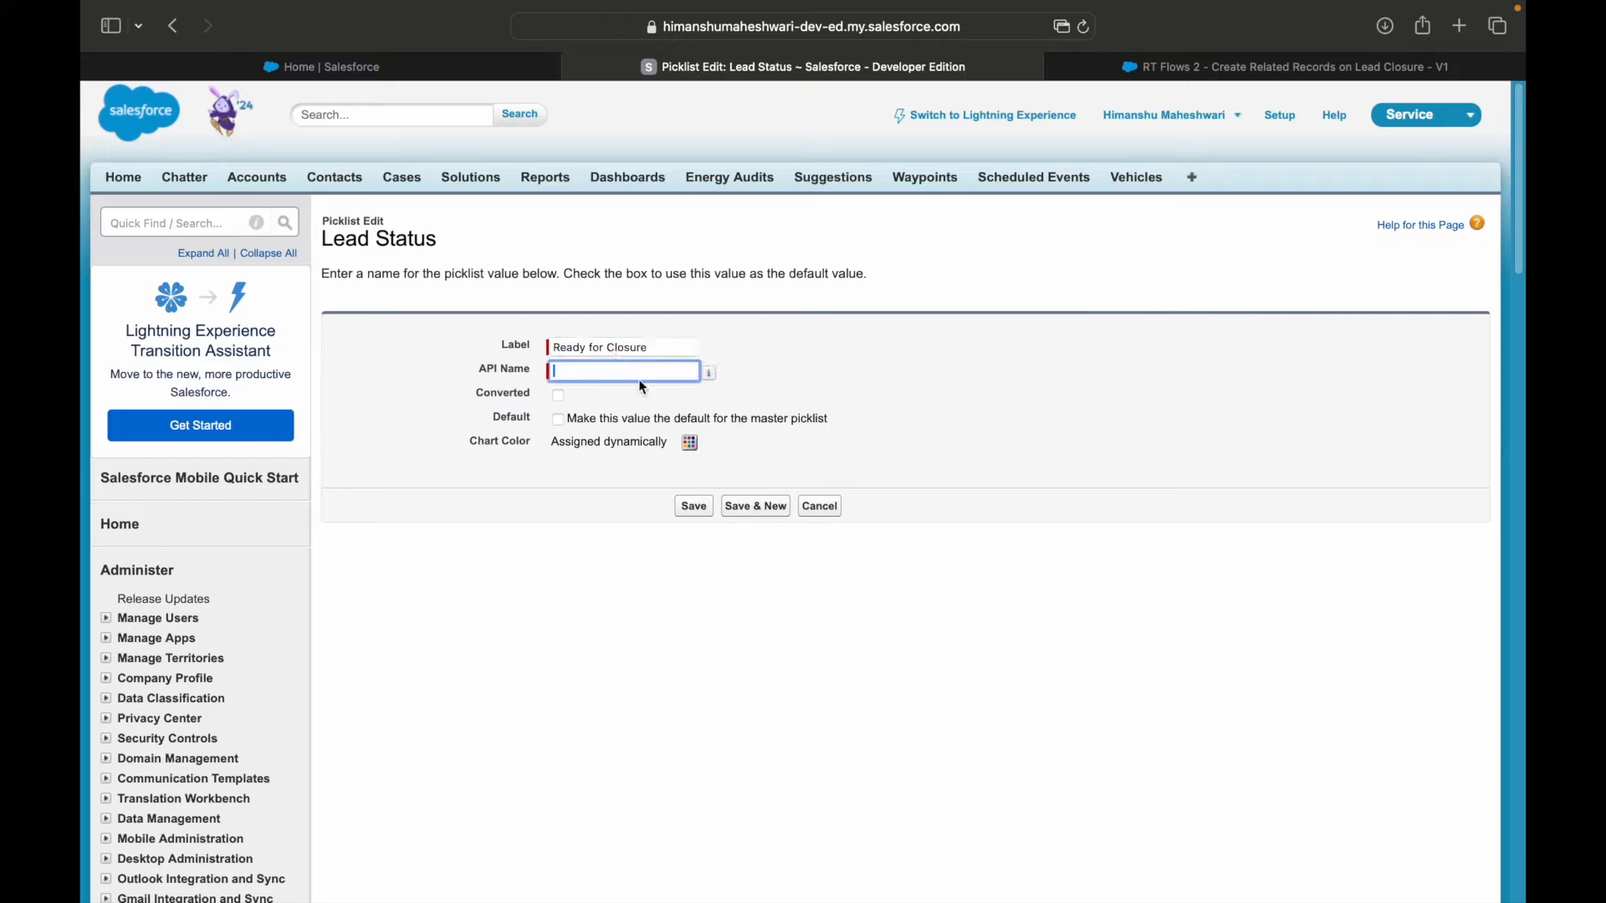
pyautogui.click(613, 376)
pyautogui.press('BackSpace')
pyautogui.write('_Closure')
pyautogui.click(590, 371)
pyautogui.press('BackSpace')
pyautogui.write('_for_Closure')
pyautogui.click(755, 590)
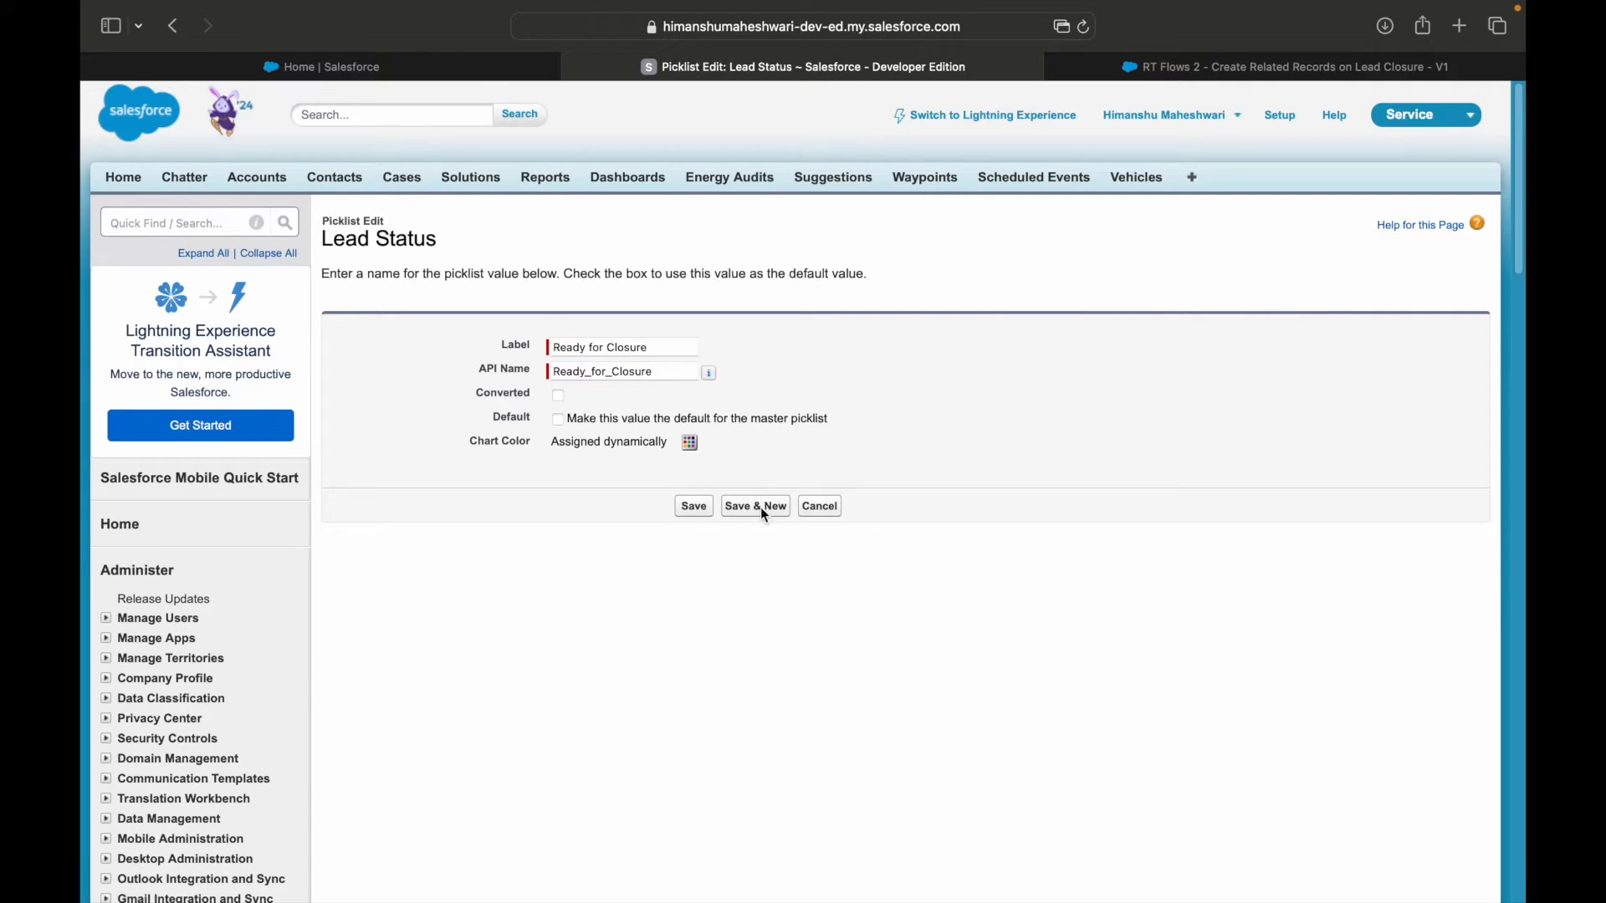
pyautogui.click(693, 506)
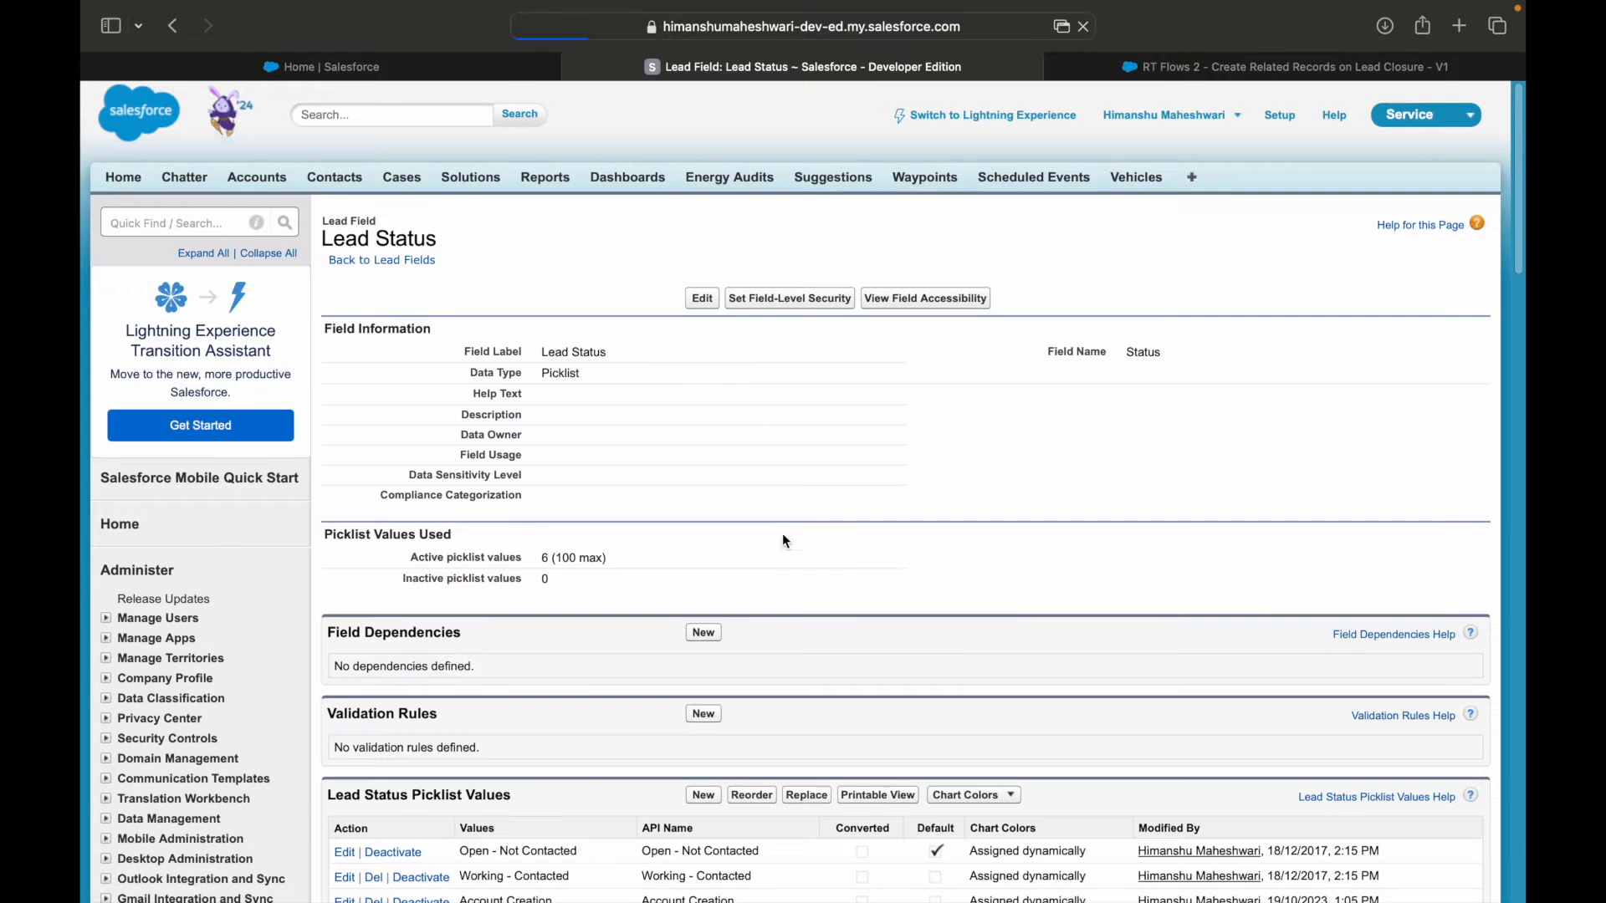
# Check the Lead Status picklist values, return to the "RT Flows 2" flow and dismiss its issues message.
pyautogui.scroll(-5, 761, 606)
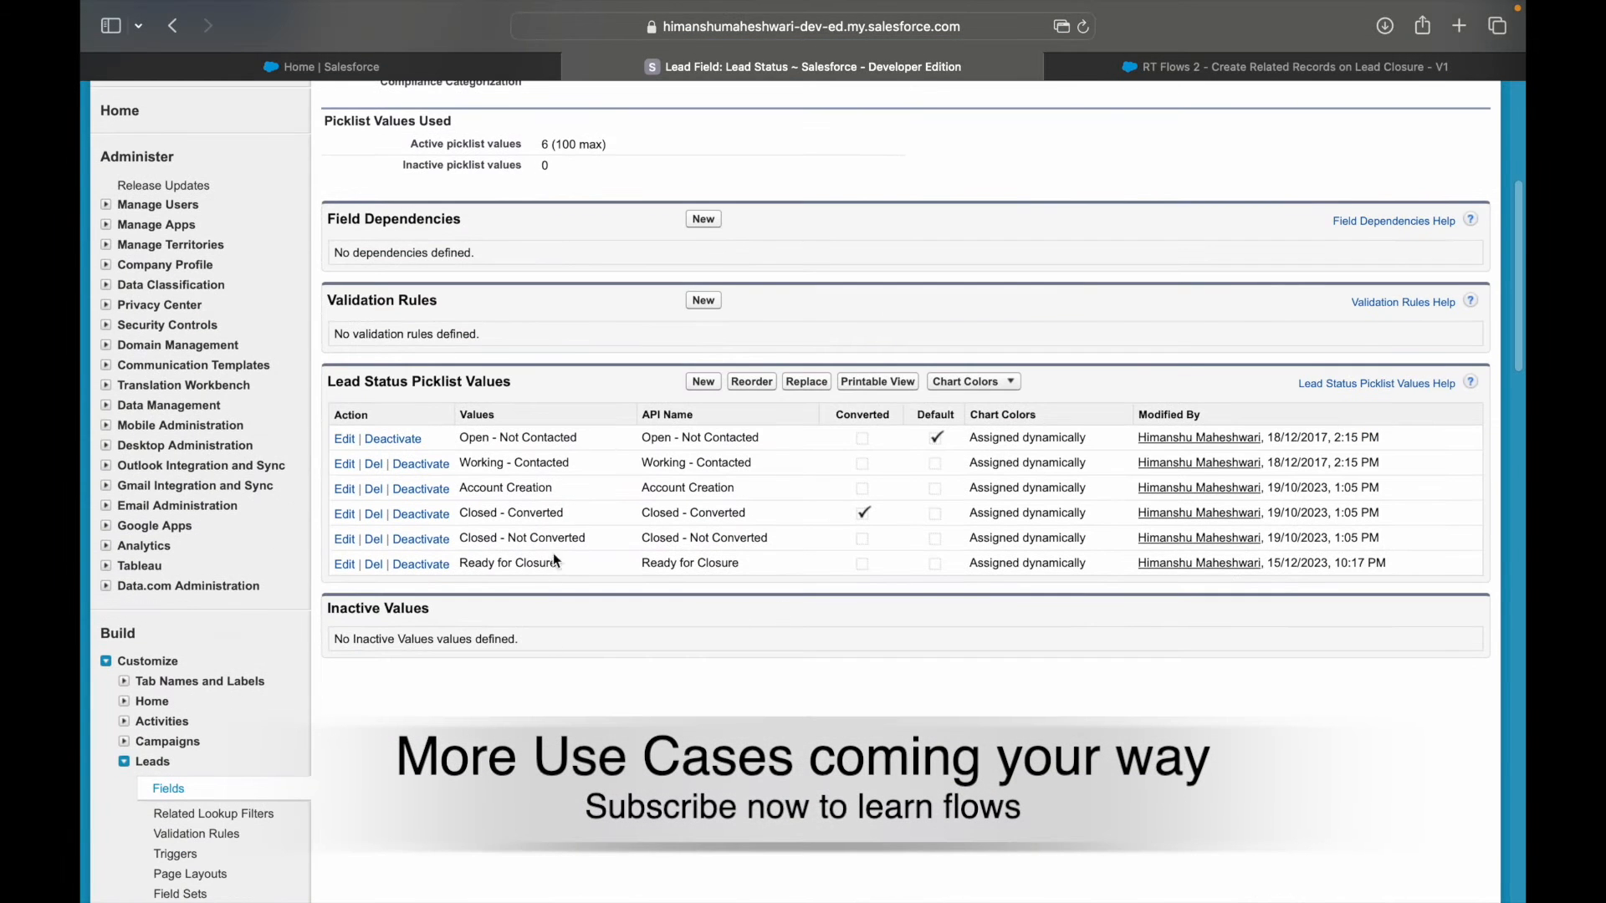
pyautogui.scroll(5, 560, 565)
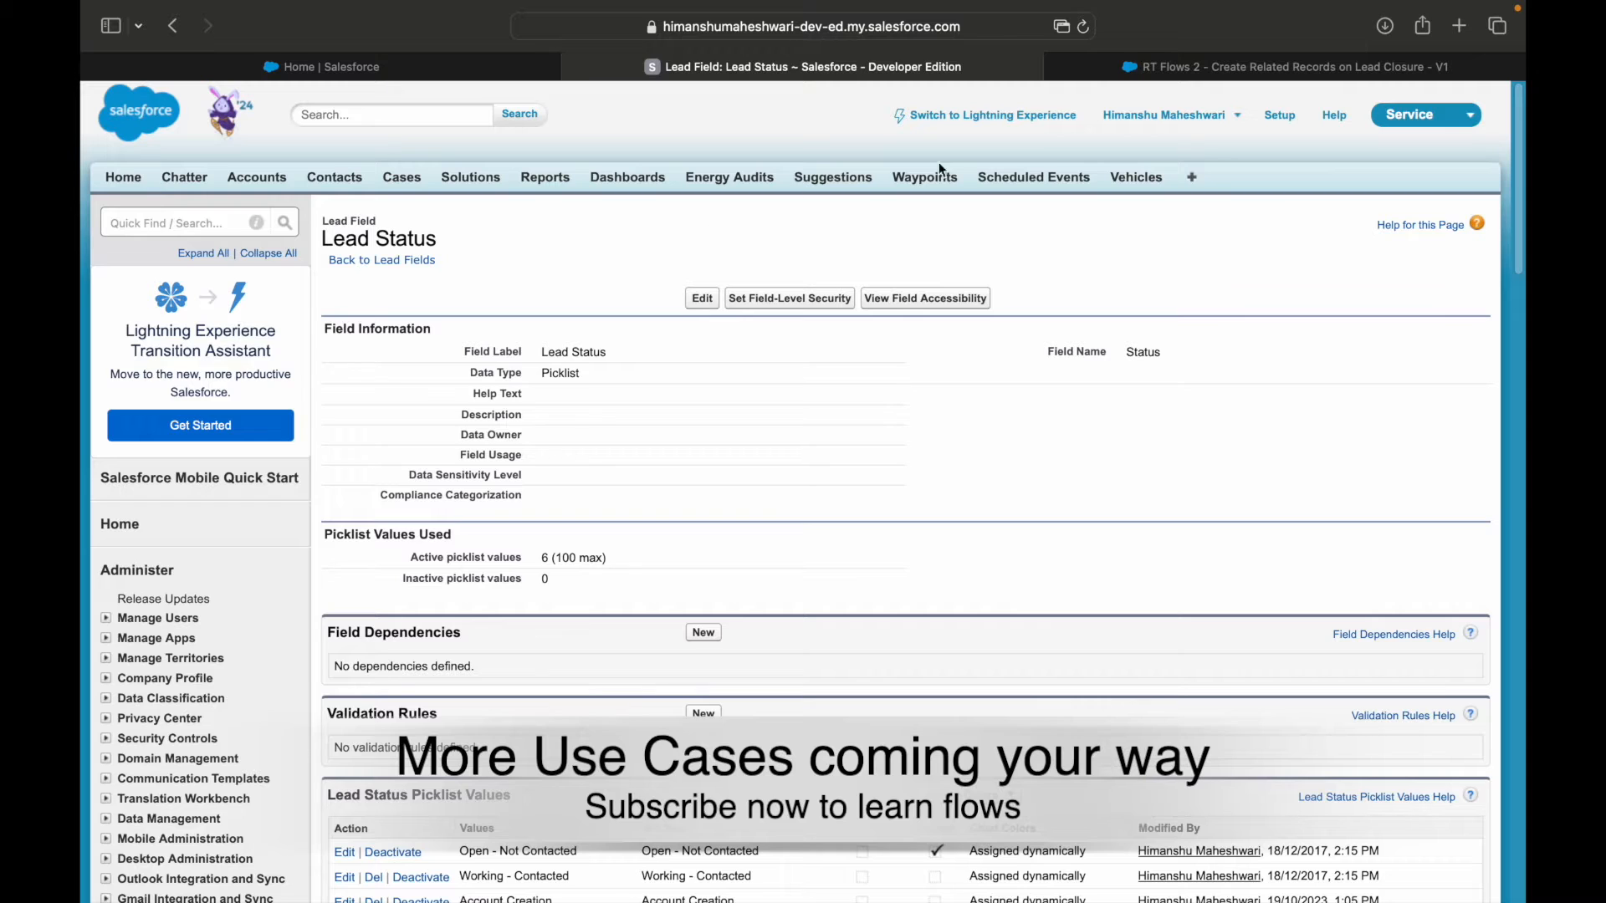
pyautogui.click(1218, 68)
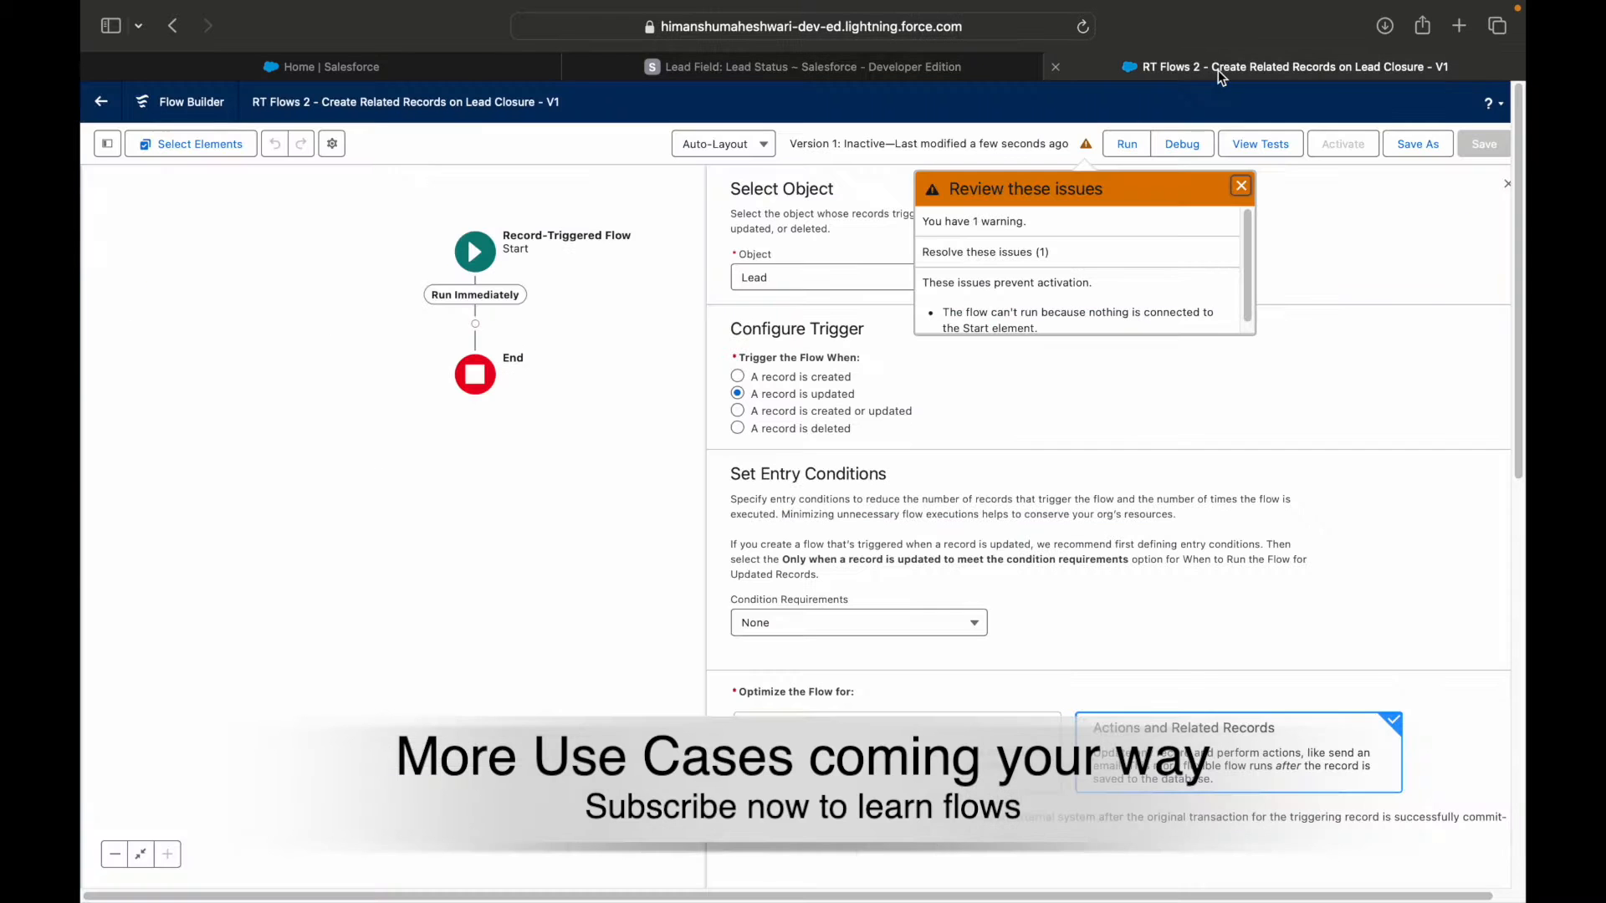
pyautogui.click(1240, 186)
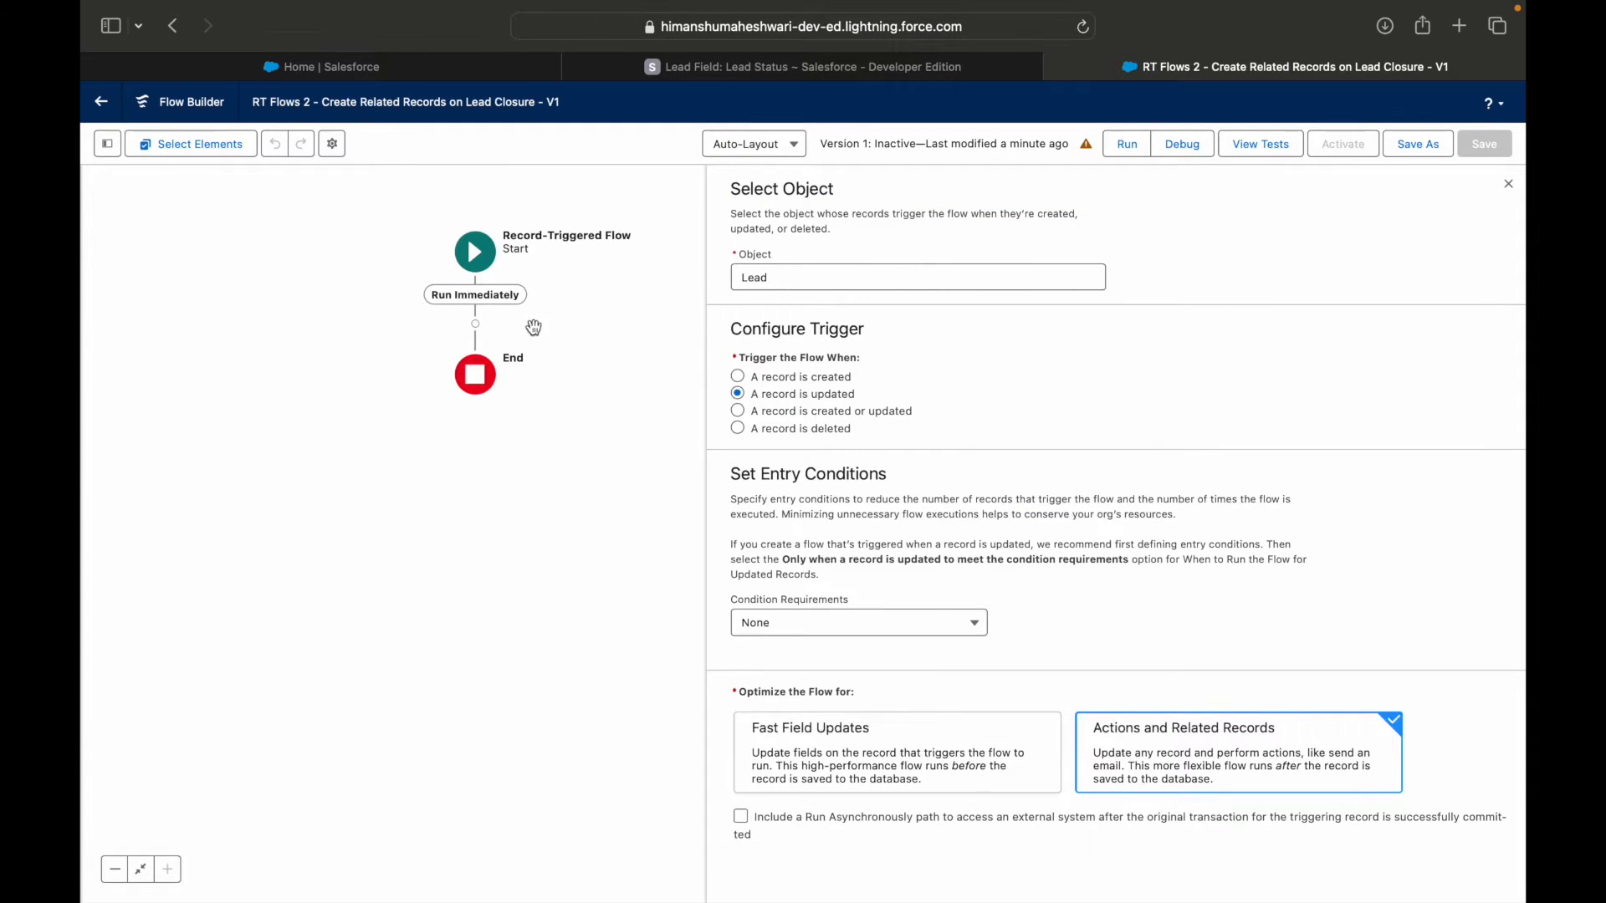
# Add a Decision element to the flow directly after the Run Immediately path of the start element.
pyautogui.click(475, 325)
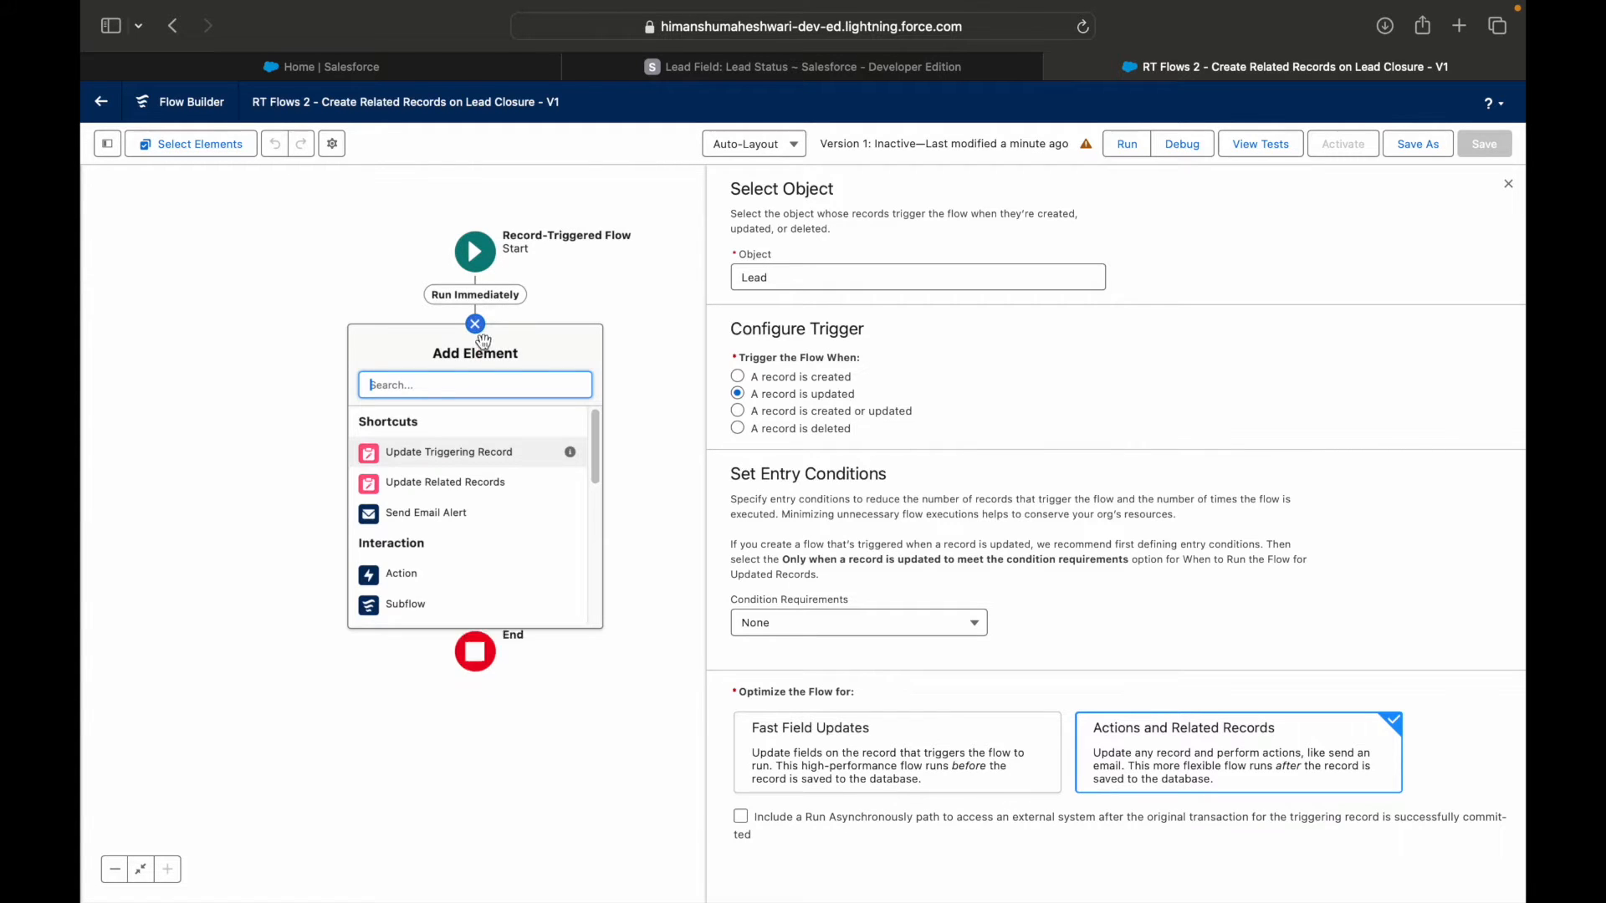
pyautogui.write('Decisio')
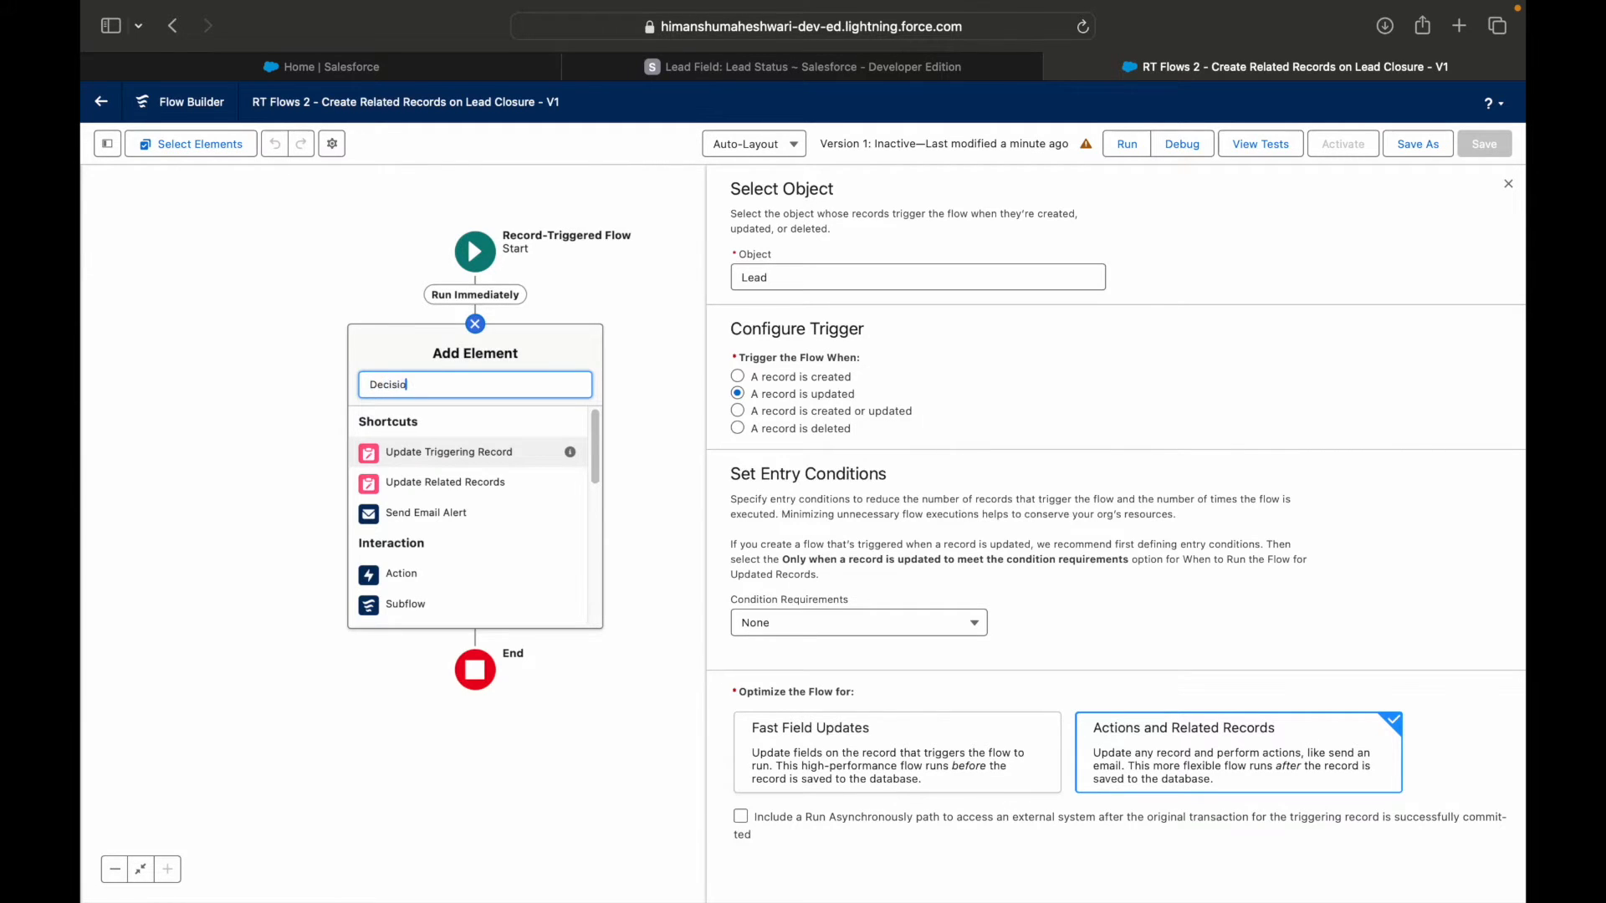
pyautogui.write('n')
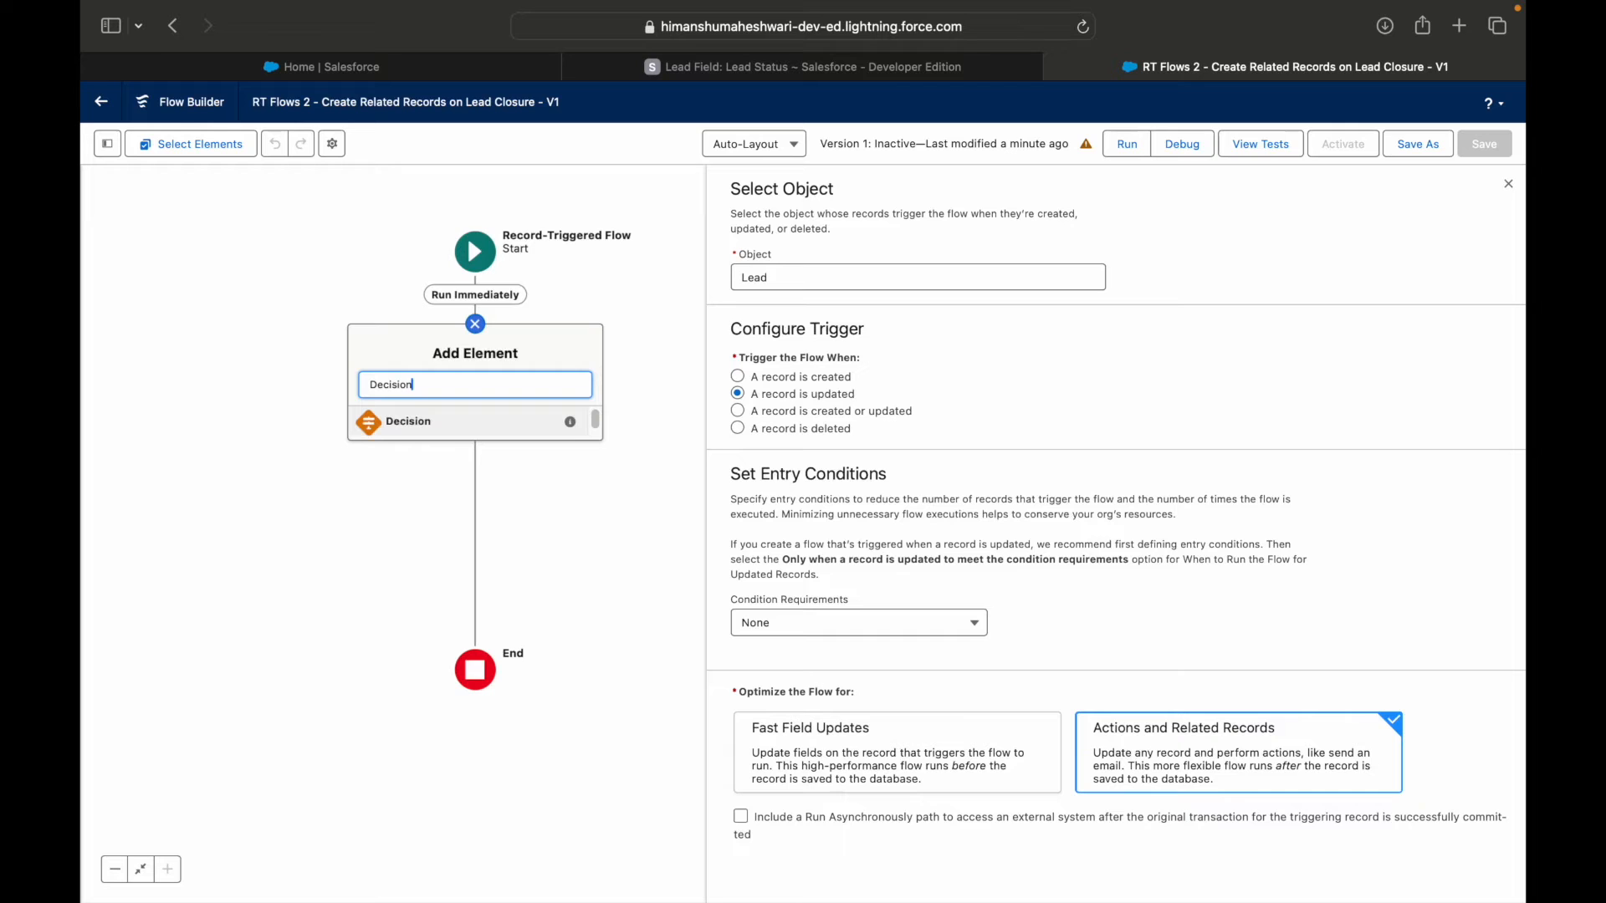
pyautogui.click(436, 423)
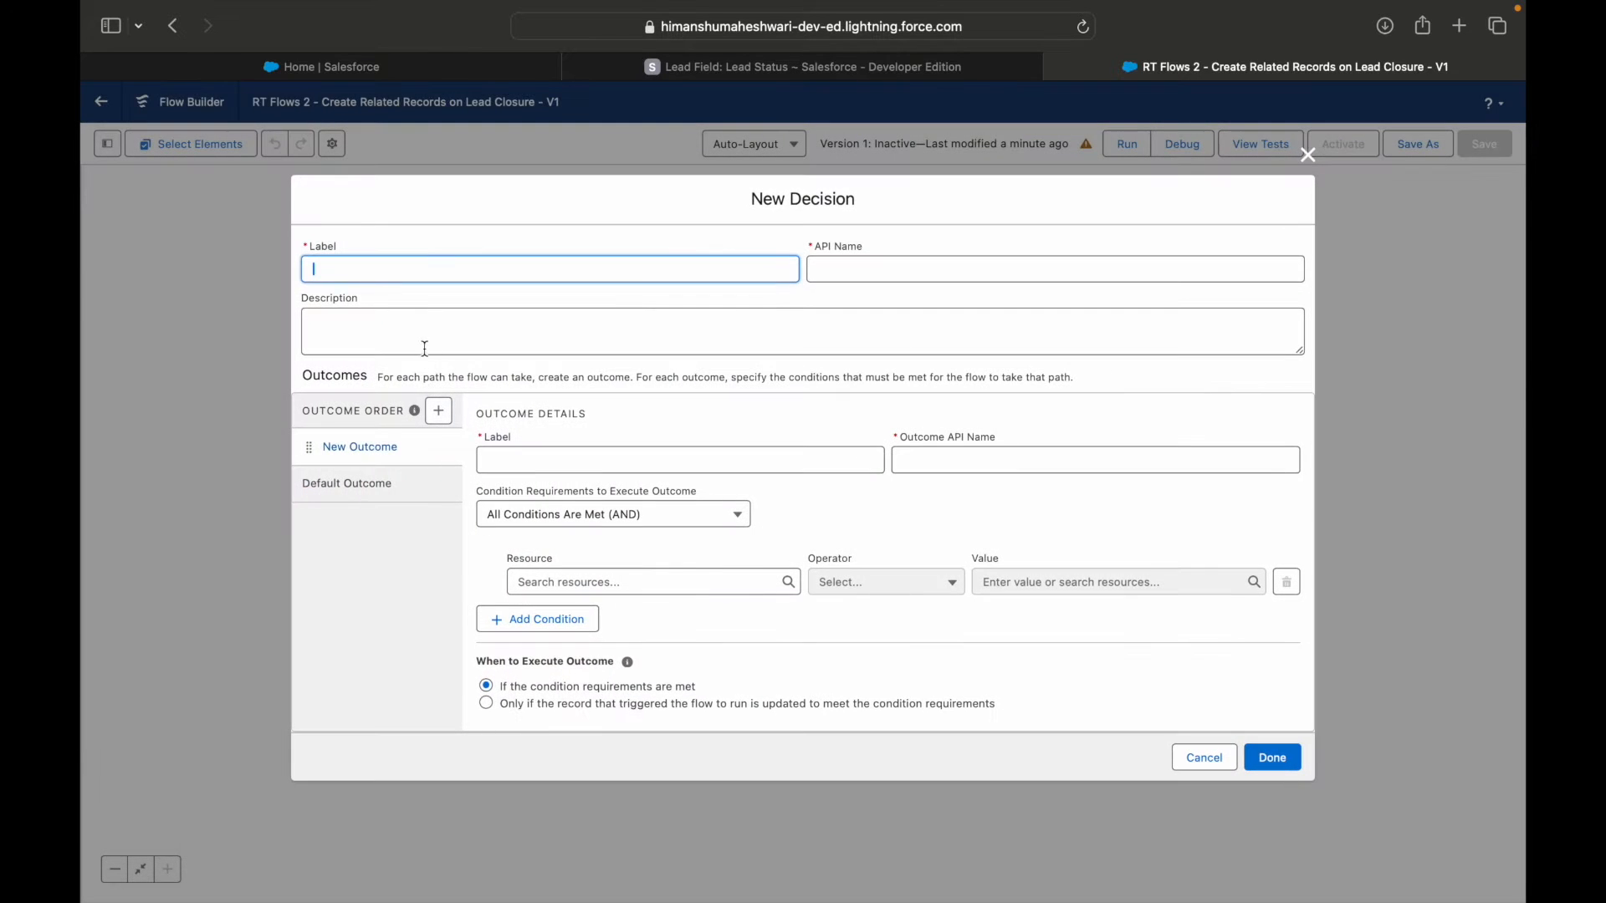
# Label the decision "Is Lead Status changed to Ready for Closure?" with the API name generated from that label.
pyautogui.write('Is Lead Status changed to Ready for Closure?')
pyautogui.press('Tab')
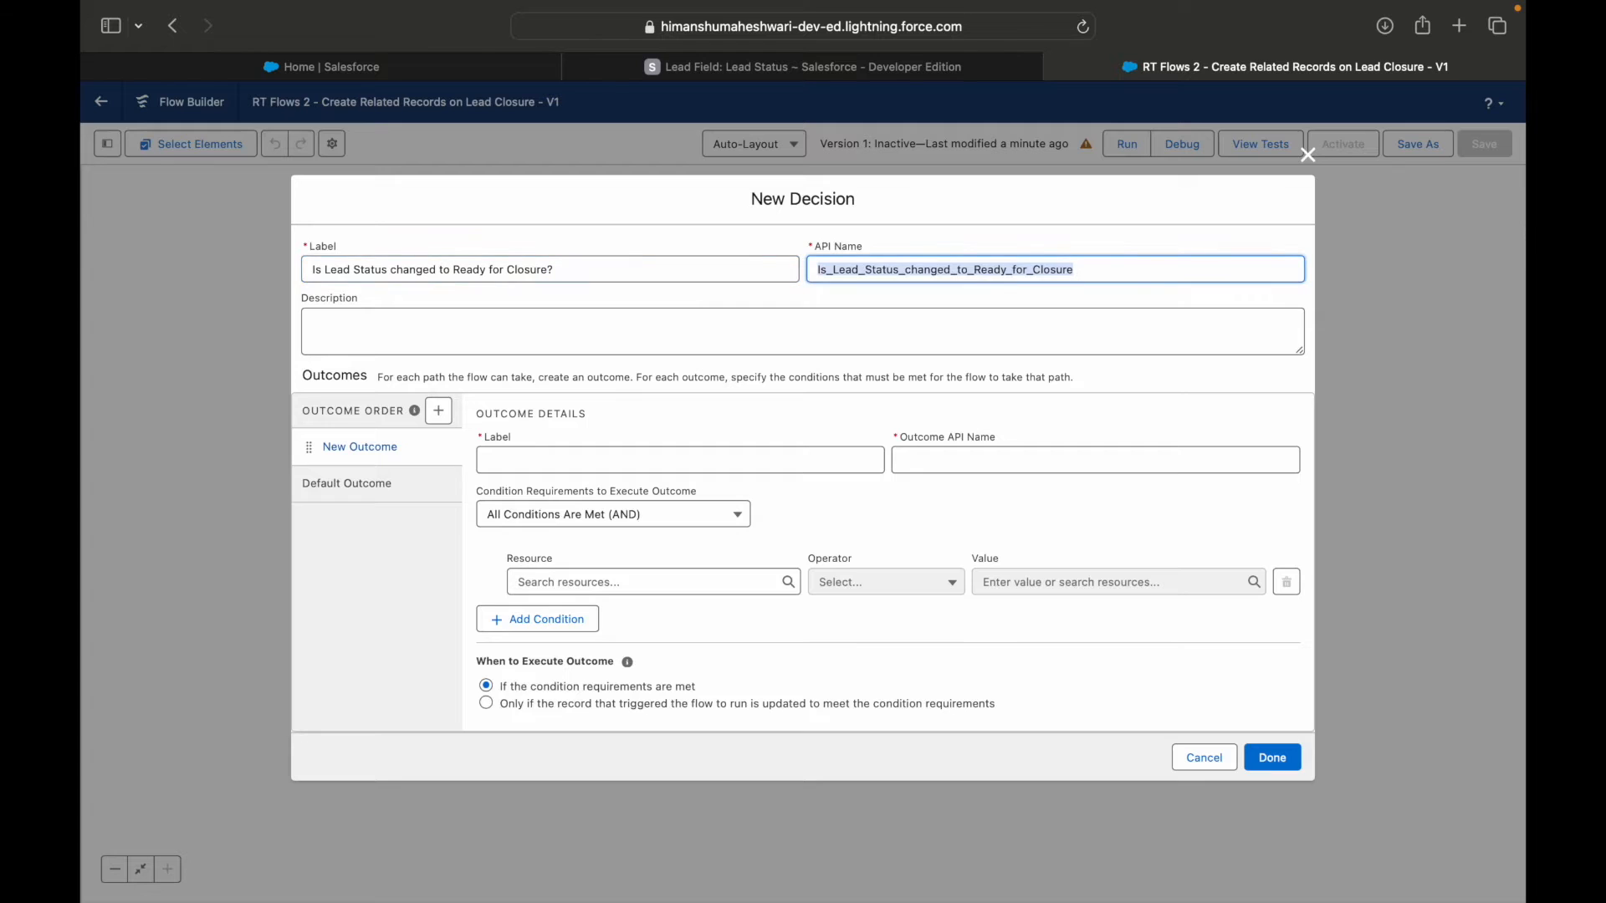
pyautogui.click(417, 320)
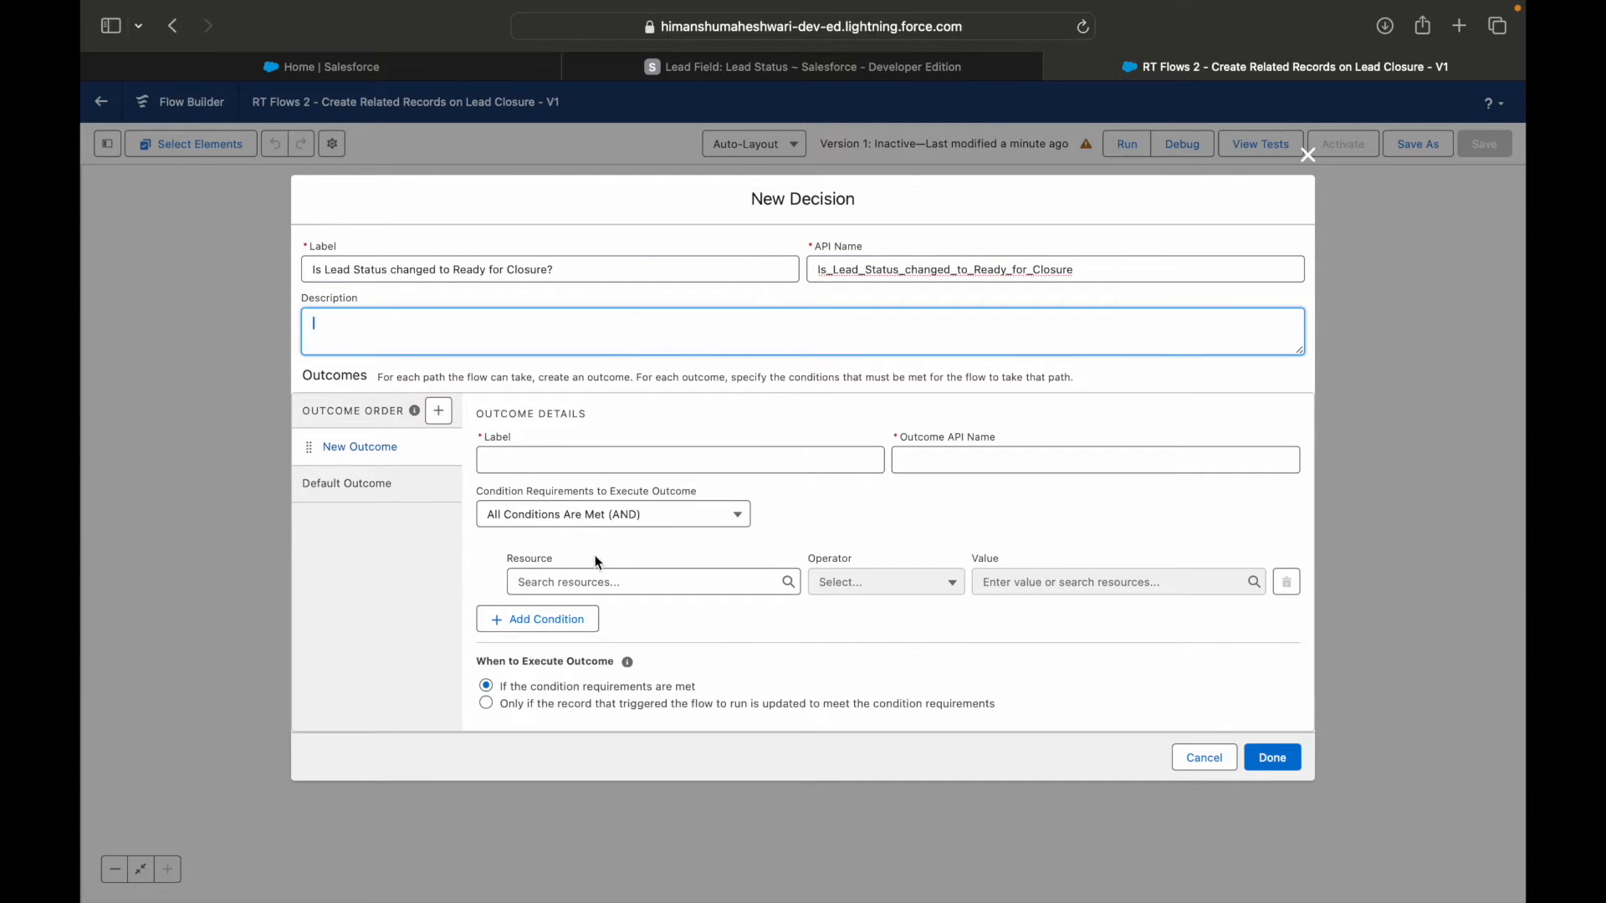
# Label the new outcome "Yes, it is changed" and the default outcome "No it is not changed".
pyautogui.click(559, 464)
pyautogui.write('Yes, it is changed')
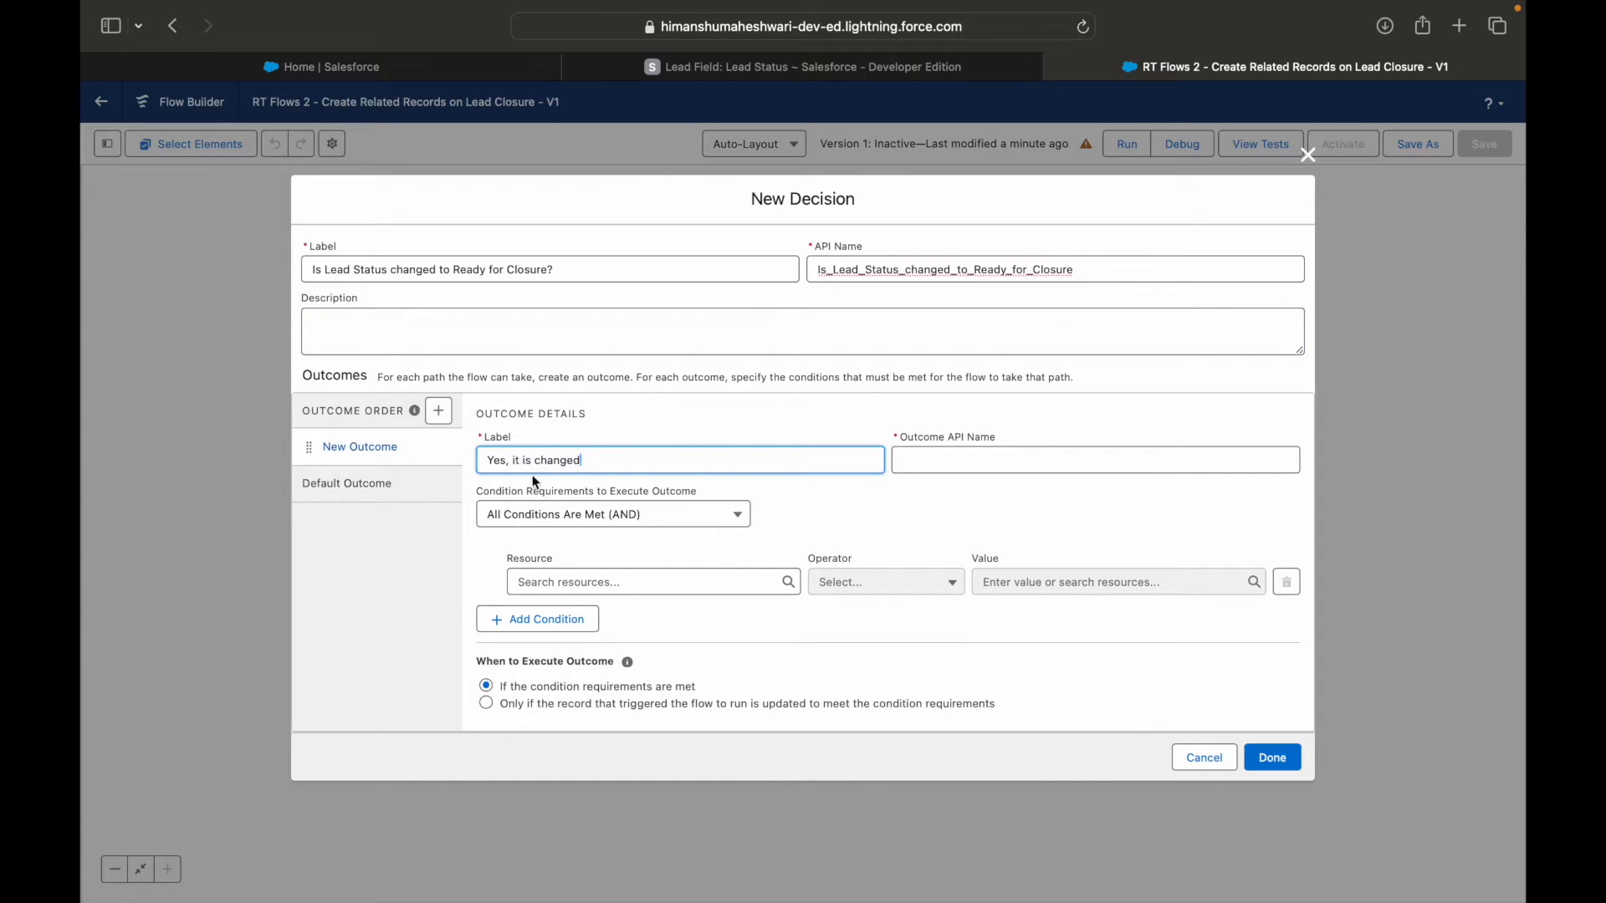
pyautogui.click(335, 498)
pyautogui.tripleClick(527, 479)
pyautogui.write('No it is not changed')
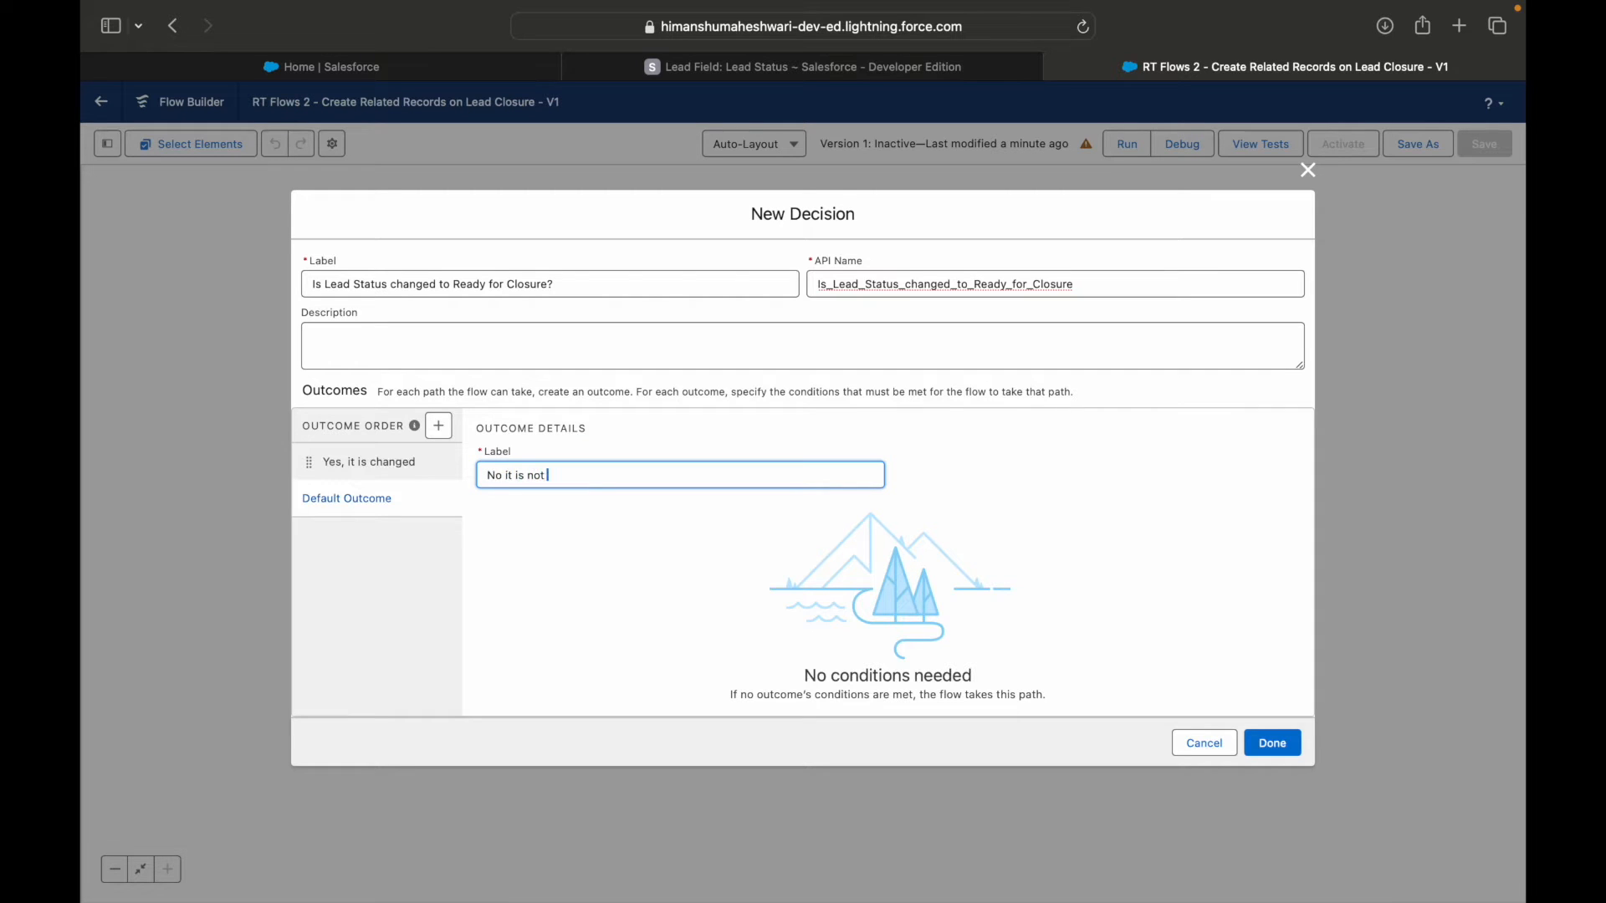
pyautogui.click(540, 556)
# Set the condition resource of the "Yes, it is changed" outcome to the triggering record's Status field, $Record > Status.
pyautogui.click(402, 464)
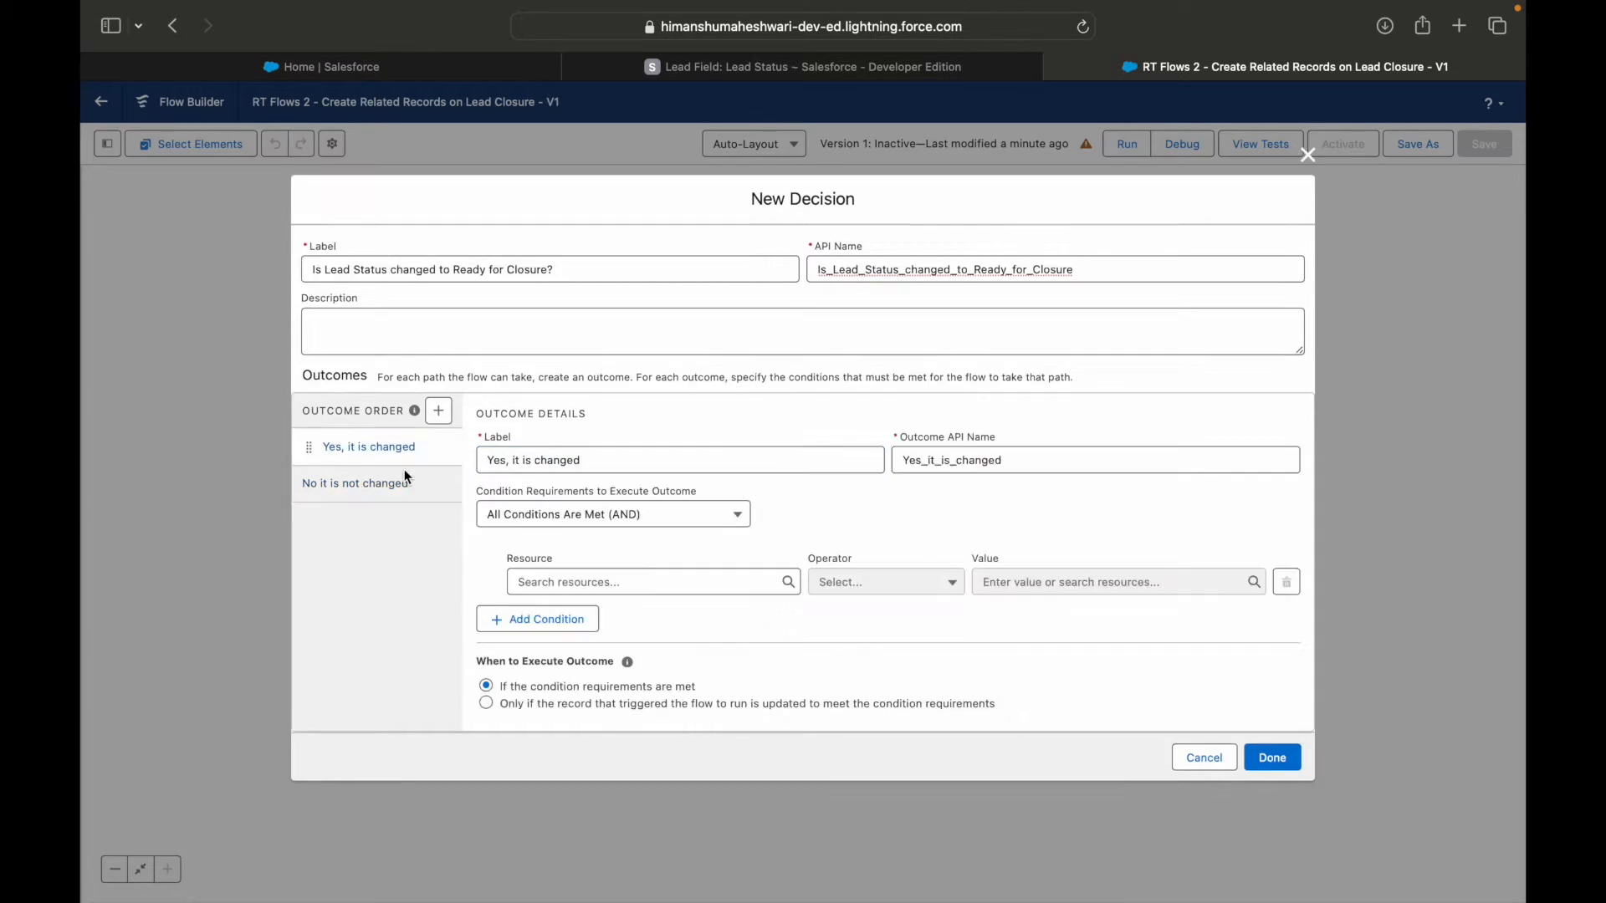
pyautogui.click(603, 580)
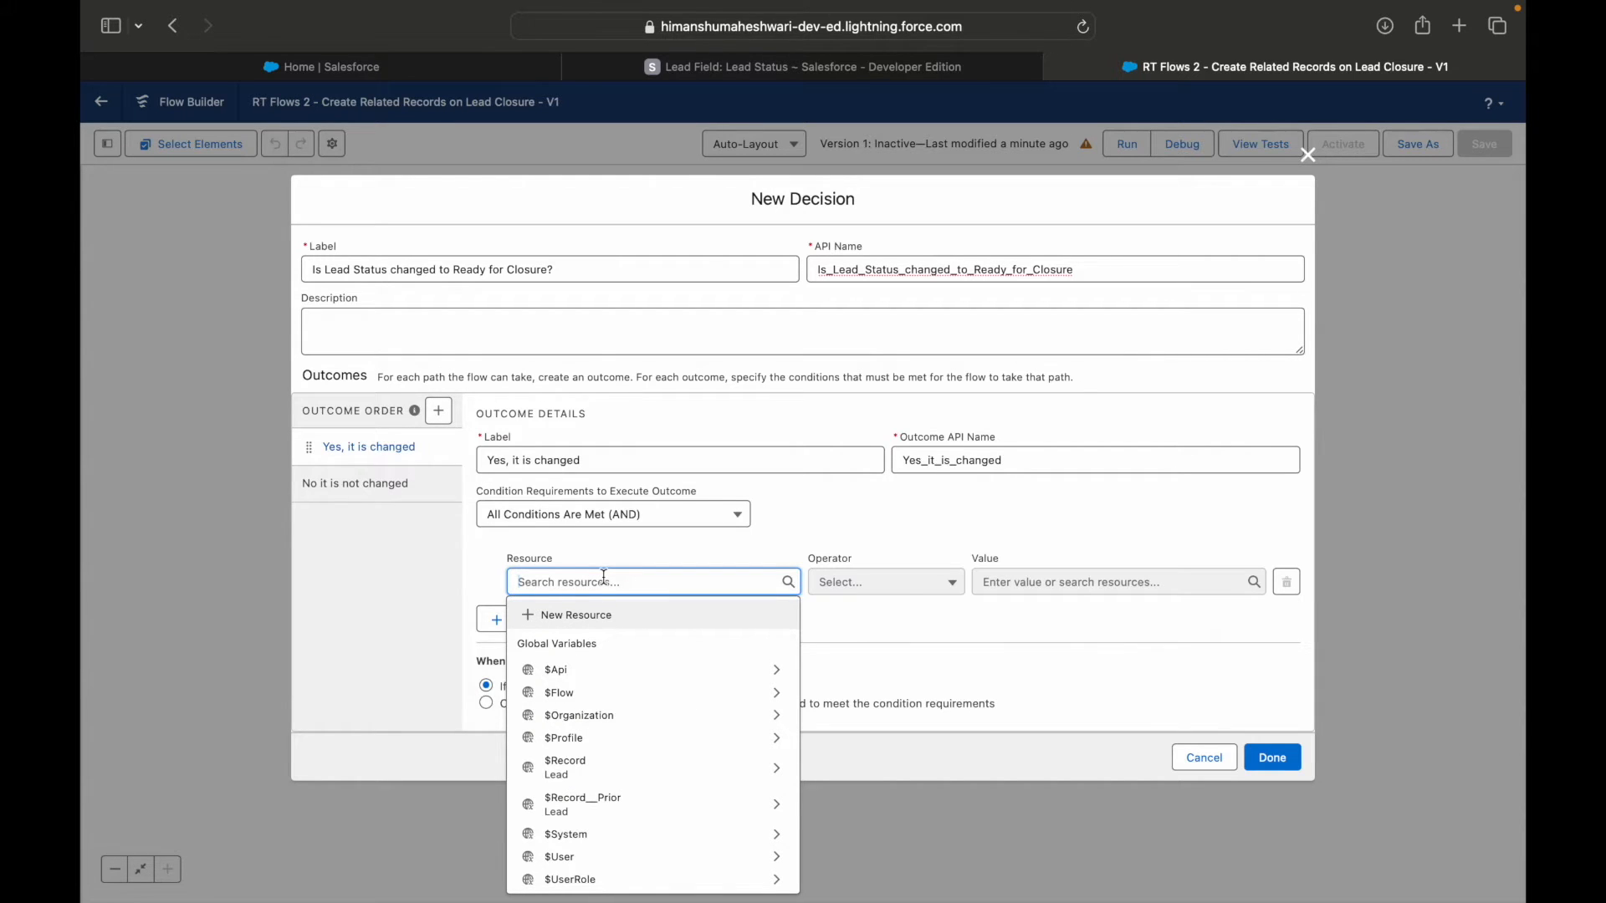
pyautogui.write('Record')
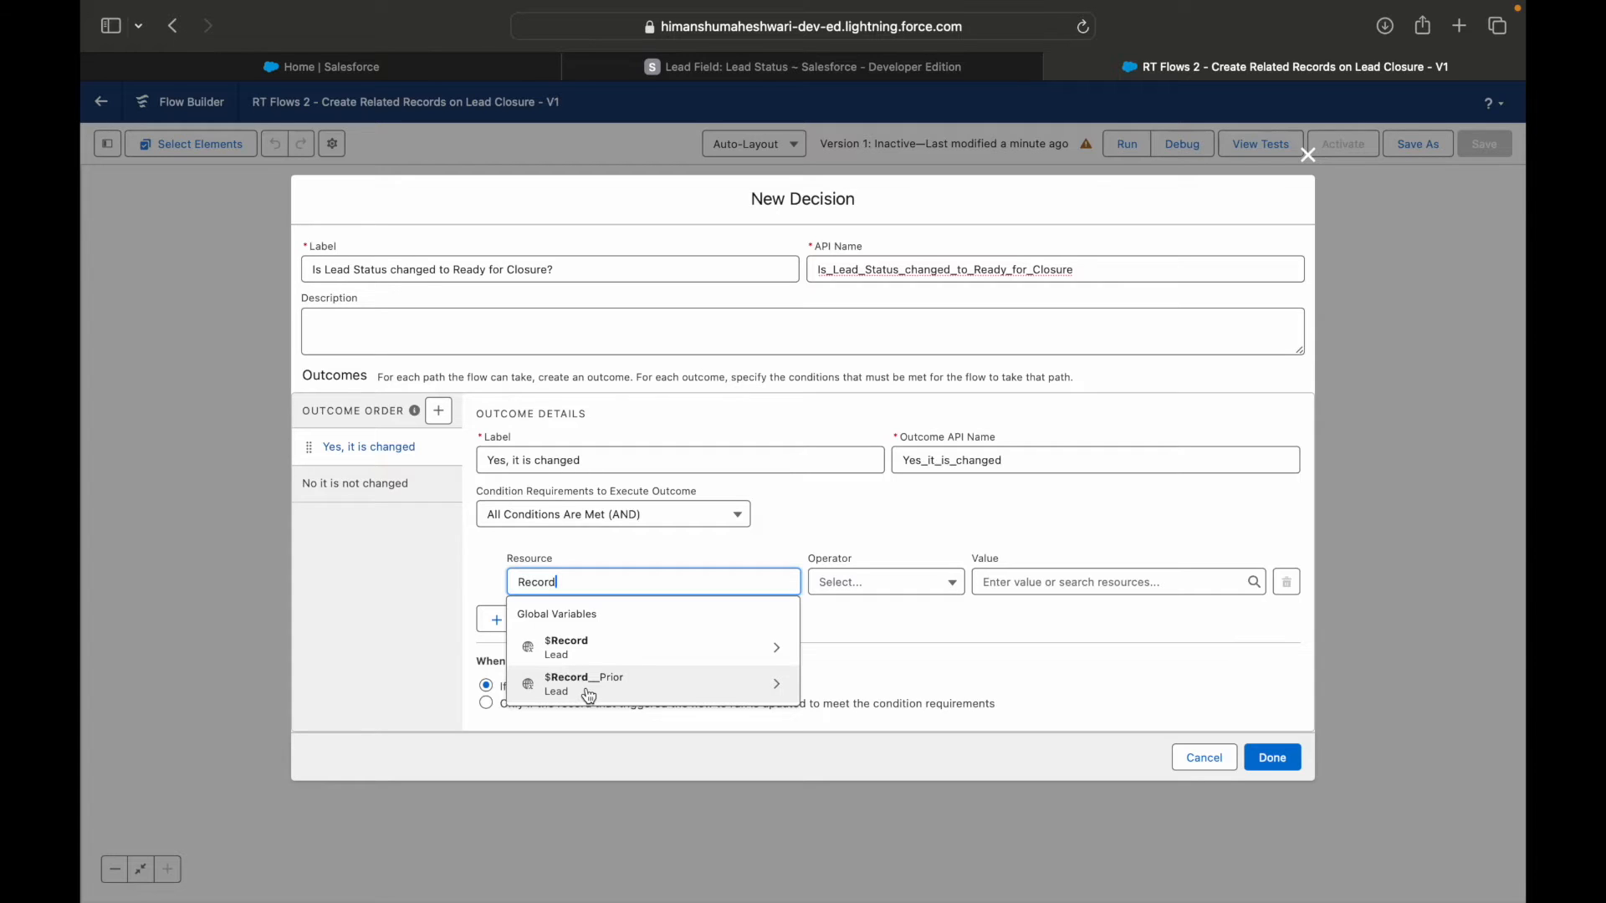
pyautogui.click(600, 647)
pyautogui.write('Status')
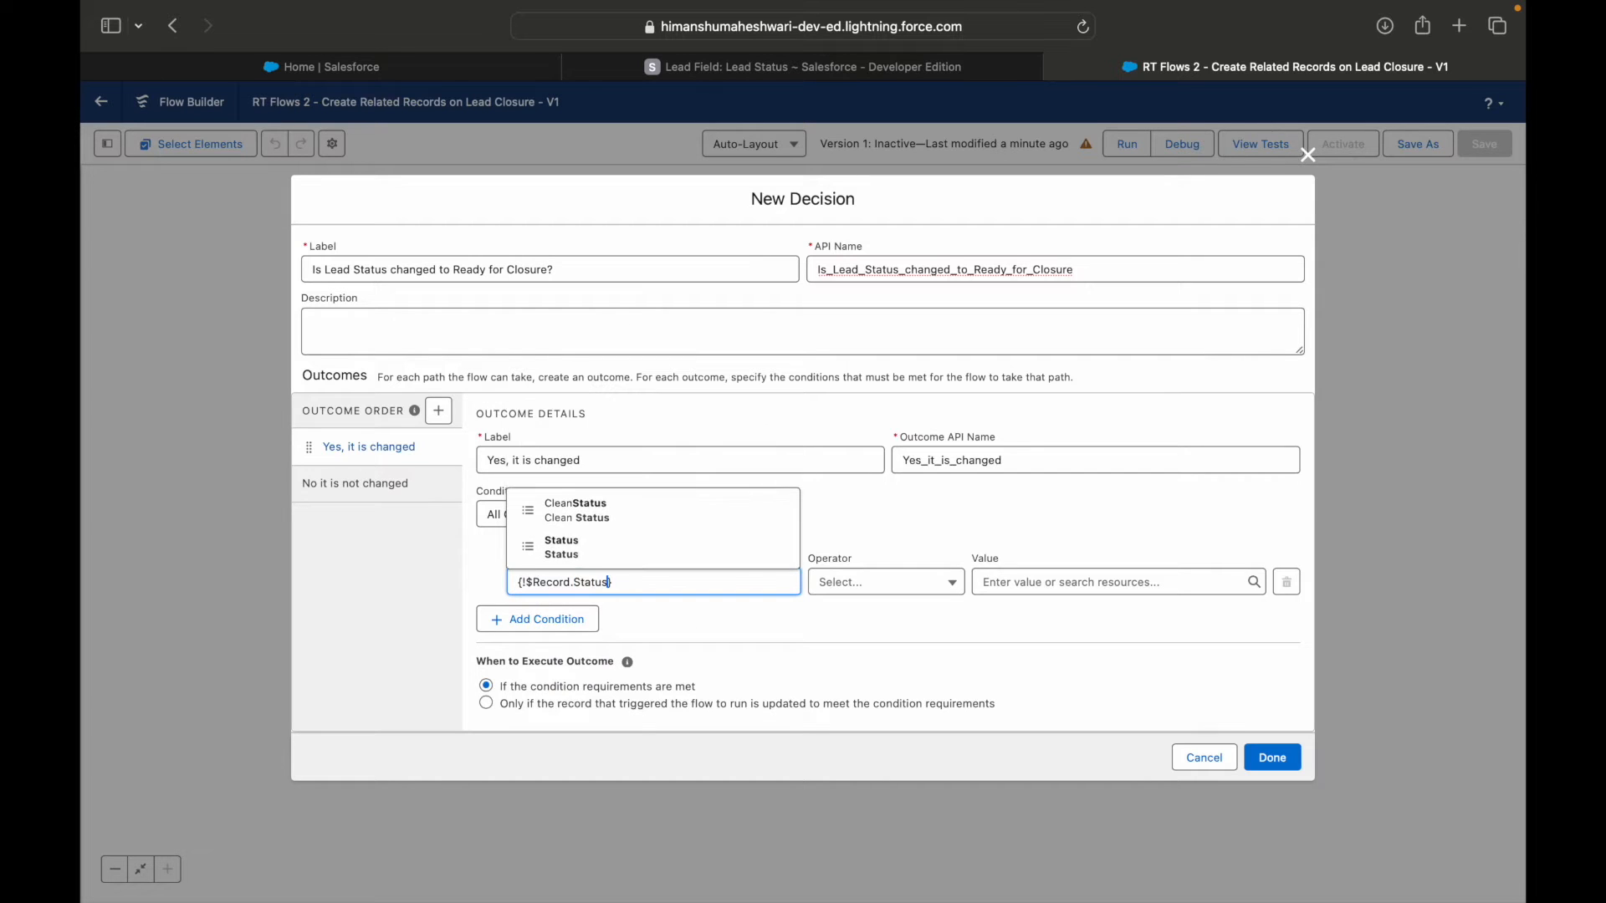
pyautogui.click(604, 547)
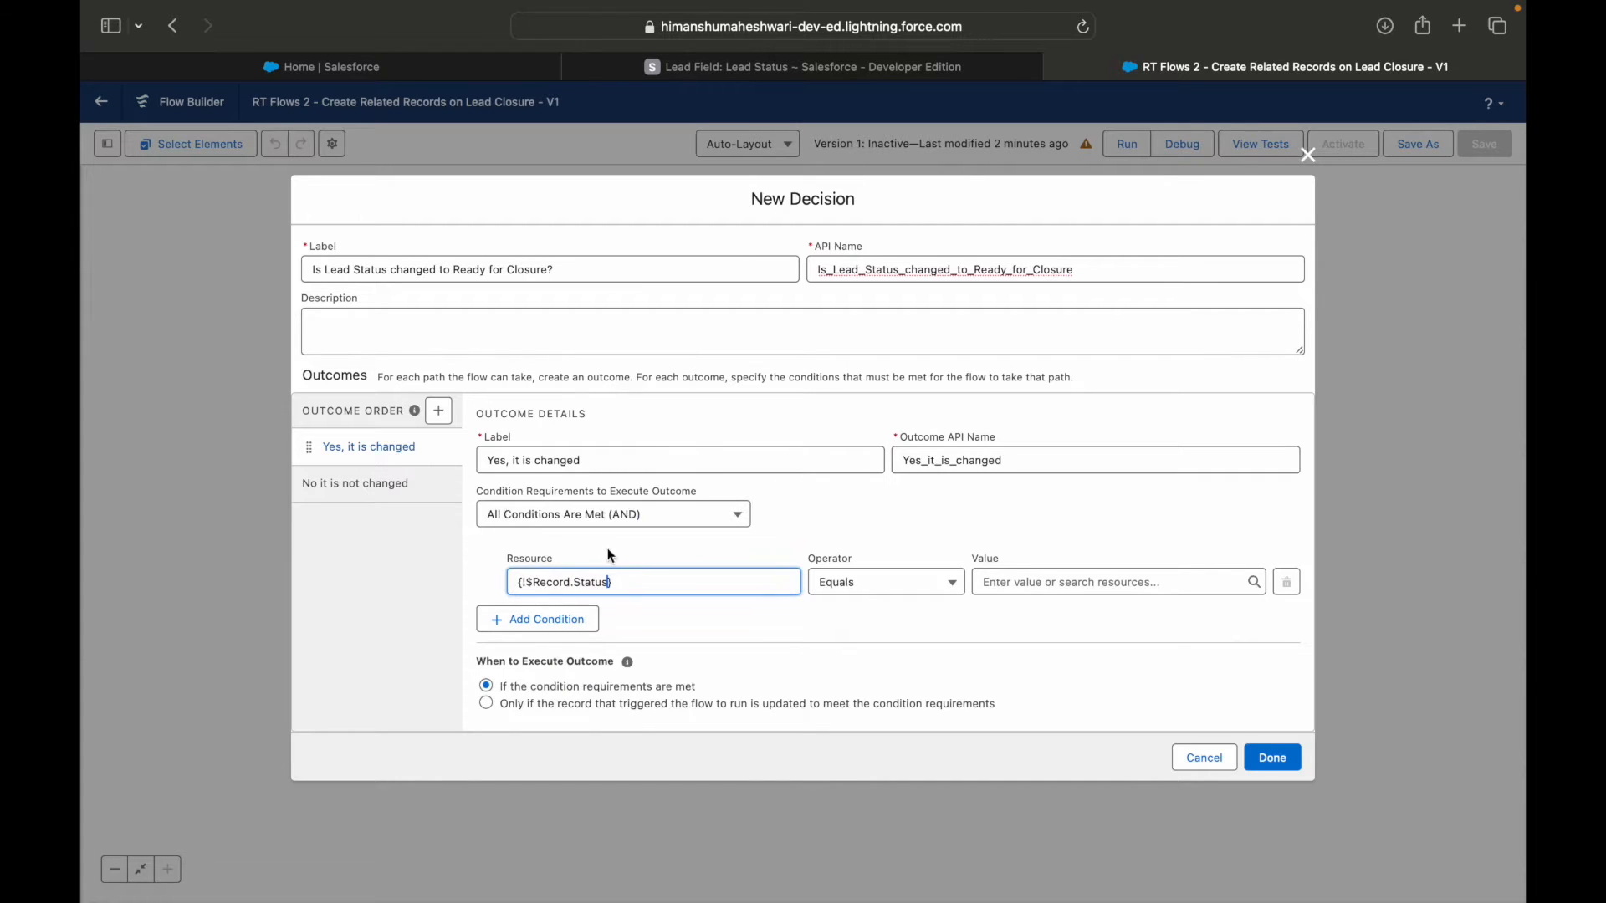
# Set the Status condition's value to Open - Not Contacted, finish the decision and save the flow.
pyautogui.click(1007, 582)
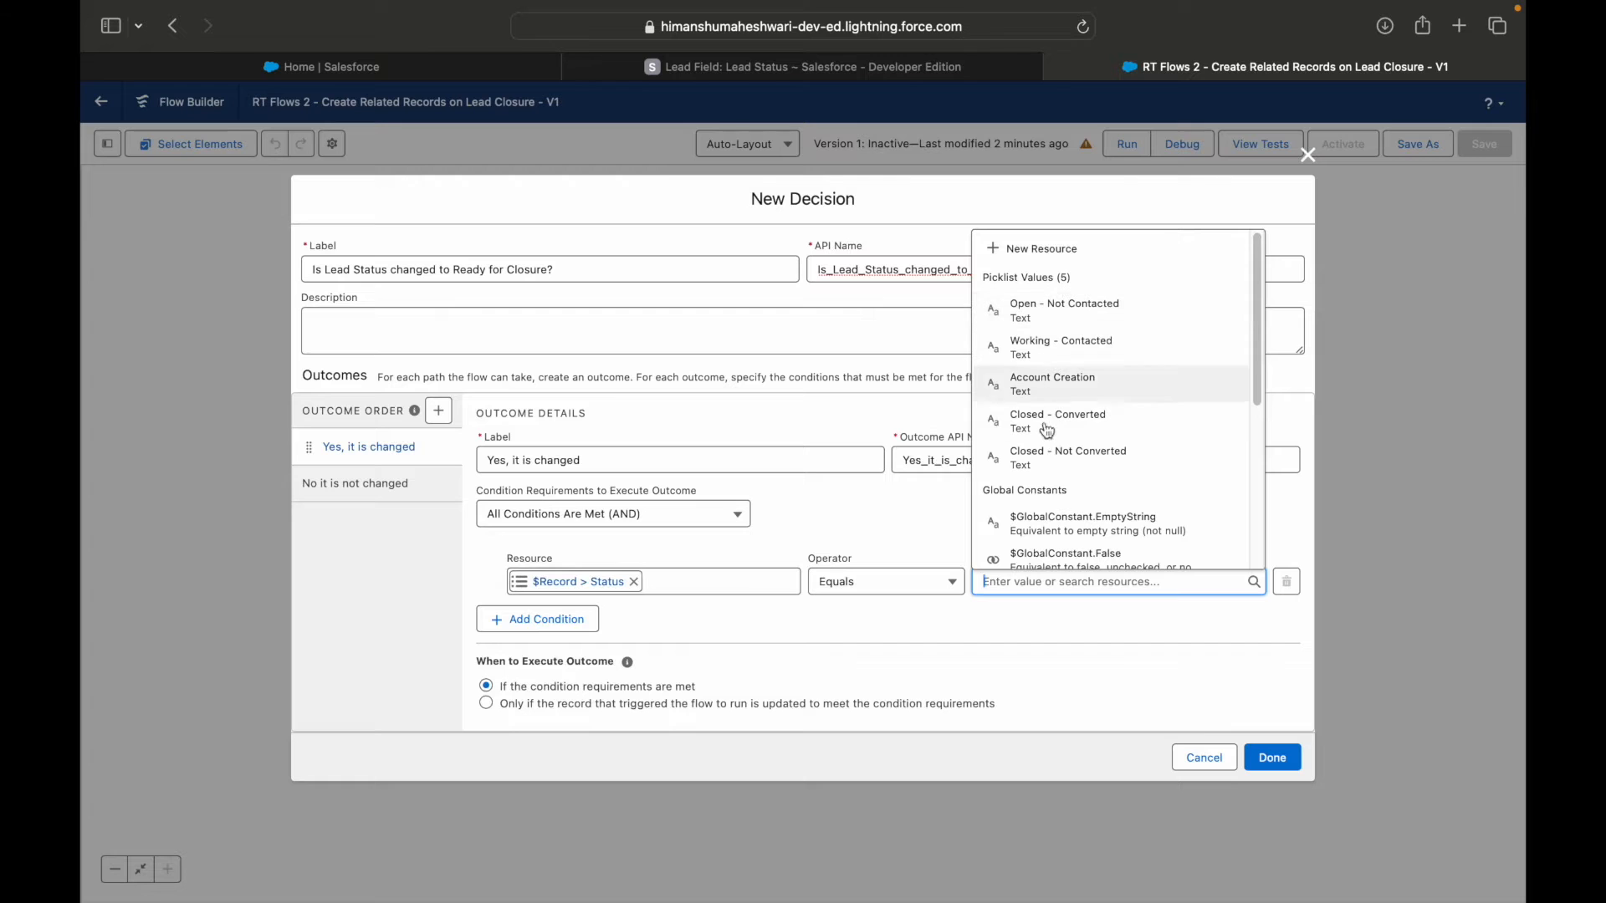
pyautogui.click(1050, 316)
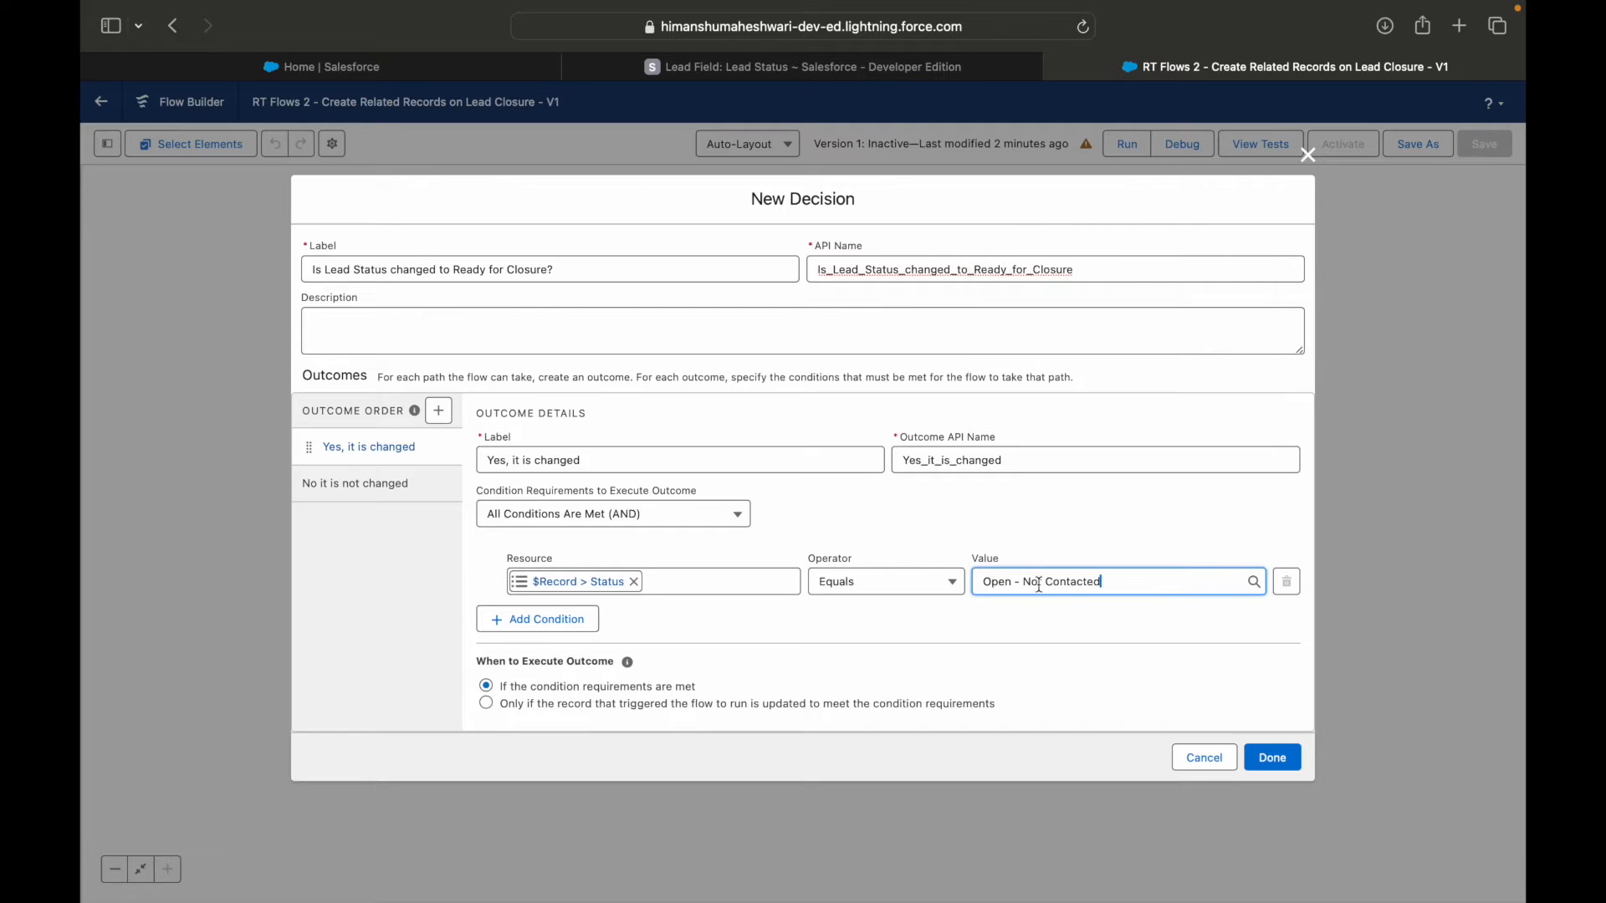
pyautogui.click(1273, 759)
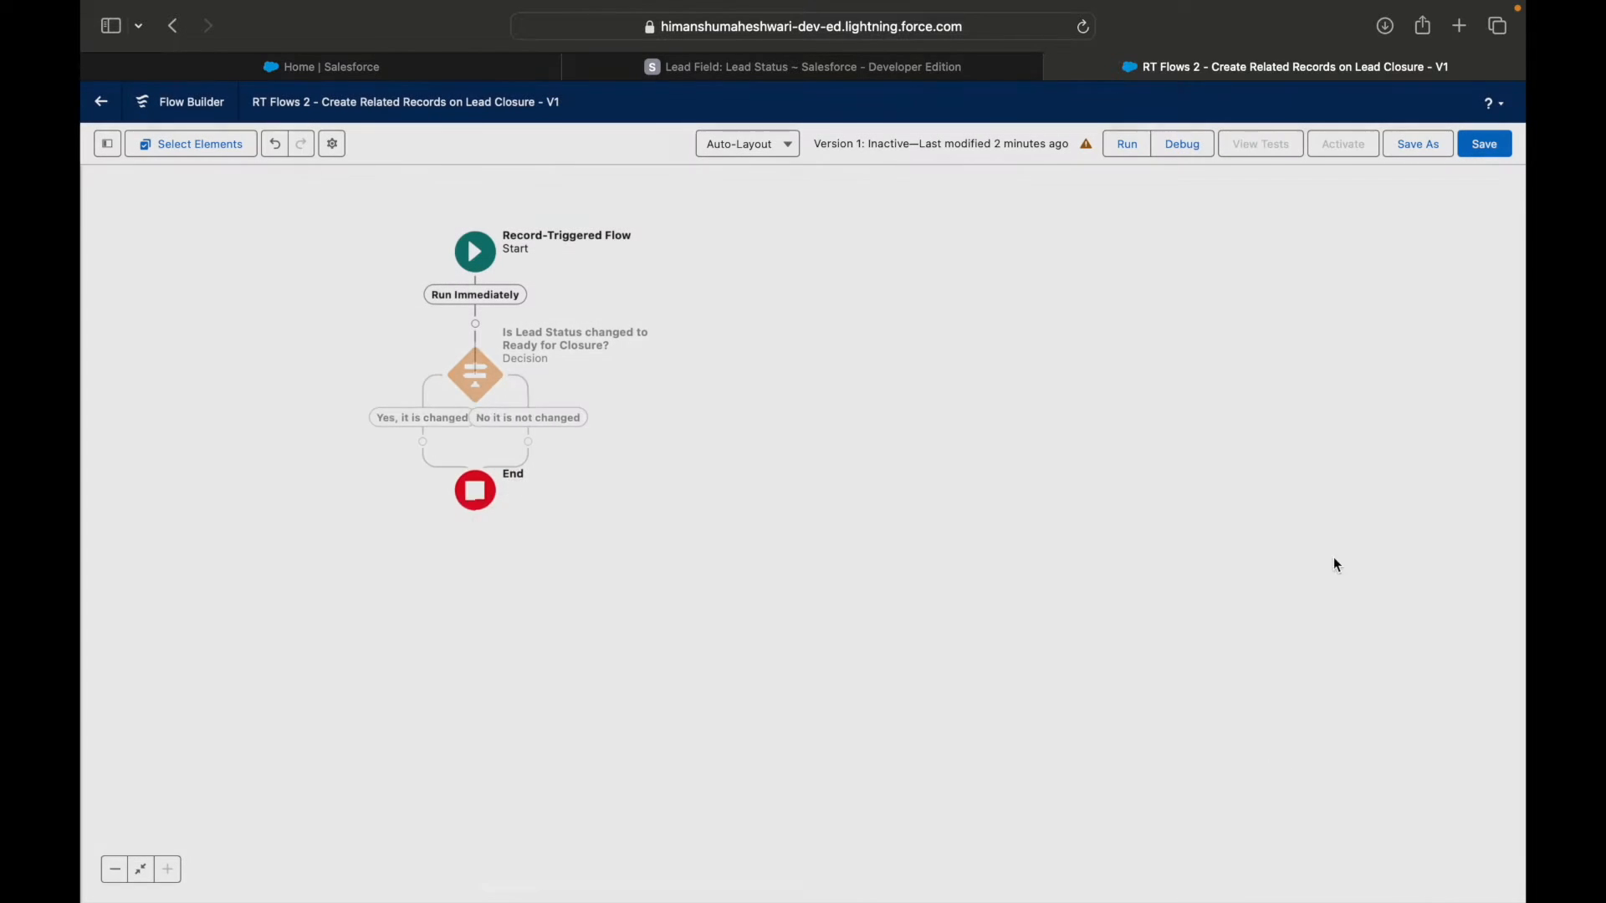
pyautogui.click(1476, 148)
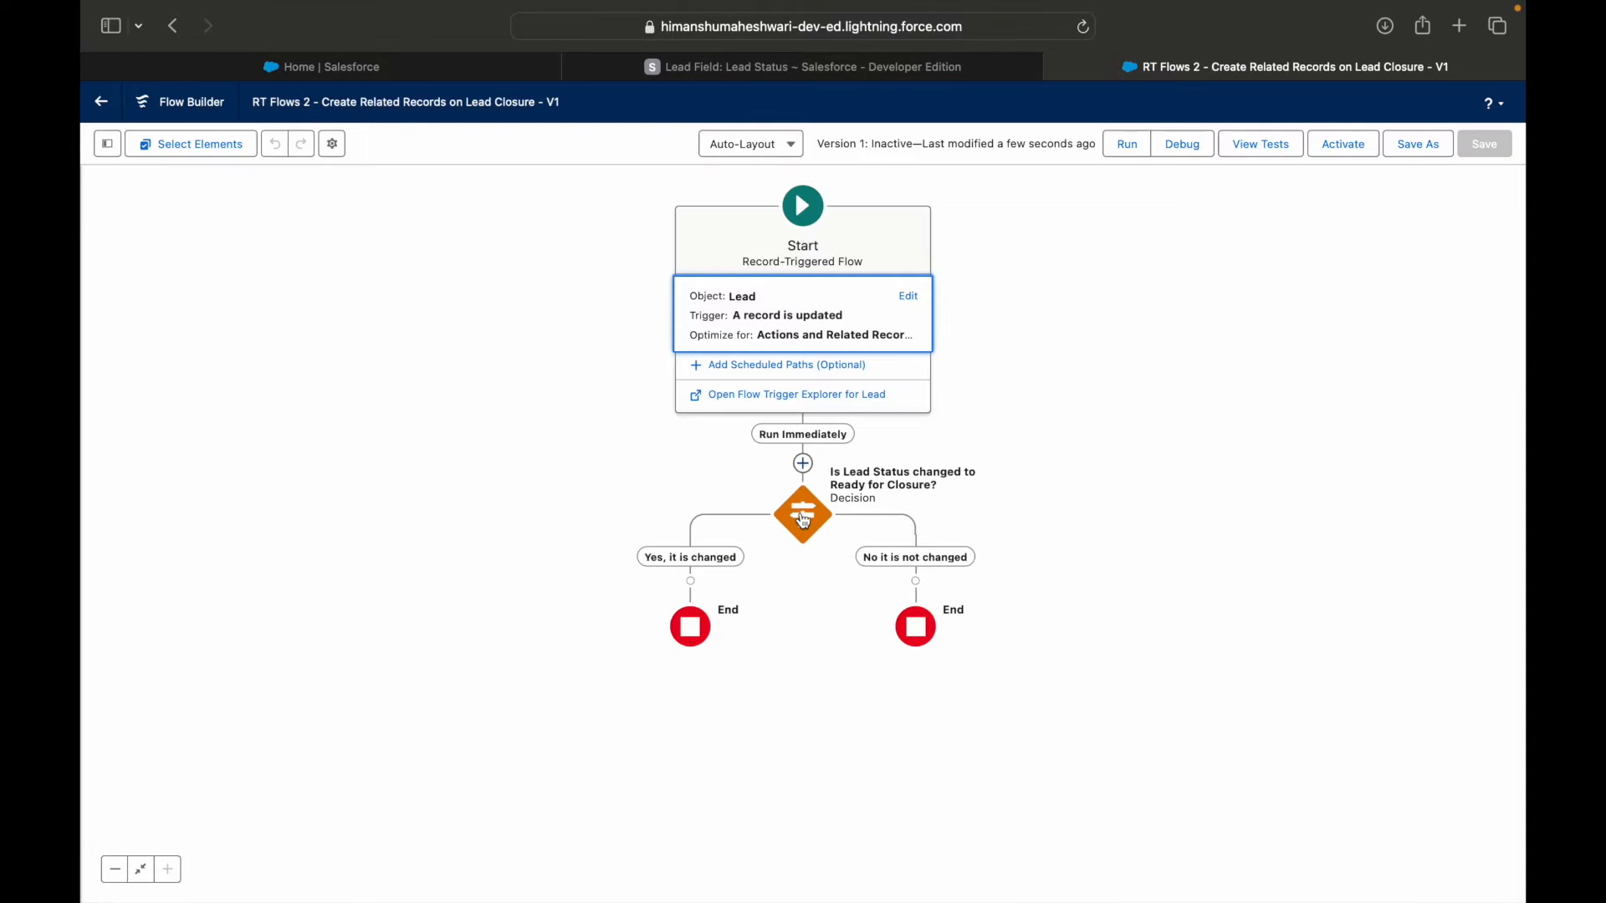
# Set the decision's Status value to Ready for Closure and execute the outcome only if the record is updated to meet the condition requirements.
pyautogui.click(803, 518)
pyautogui.click(787, 502)
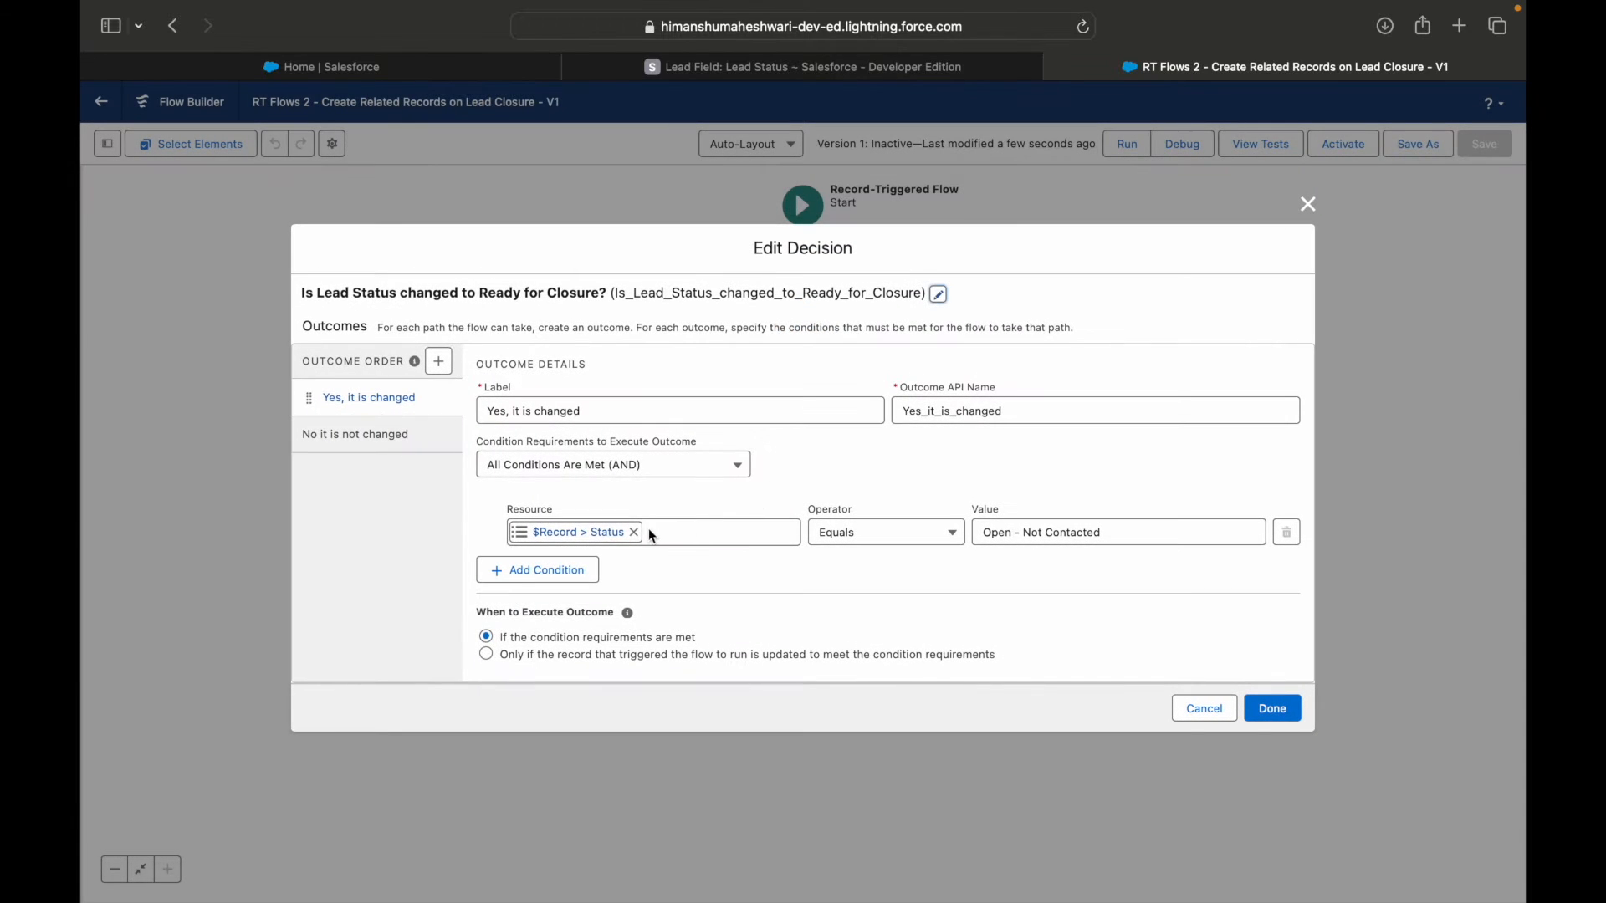
pyautogui.click(1078, 532)
pyautogui.press('BackSpace')
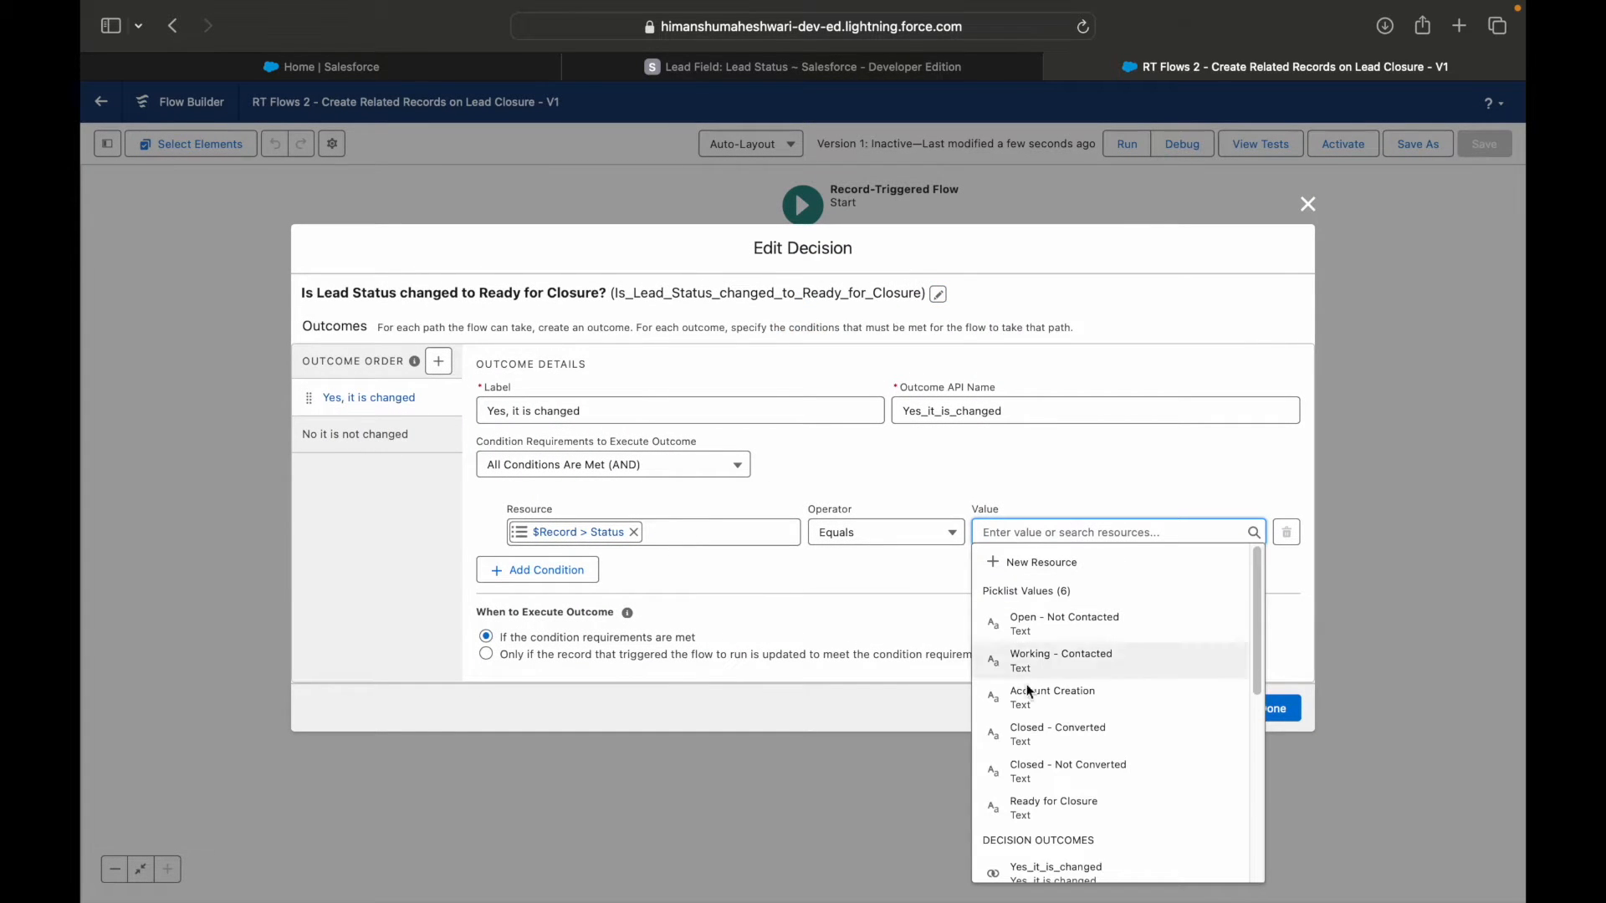
pyautogui.click(1055, 807)
pyautogui.click(943, 592)
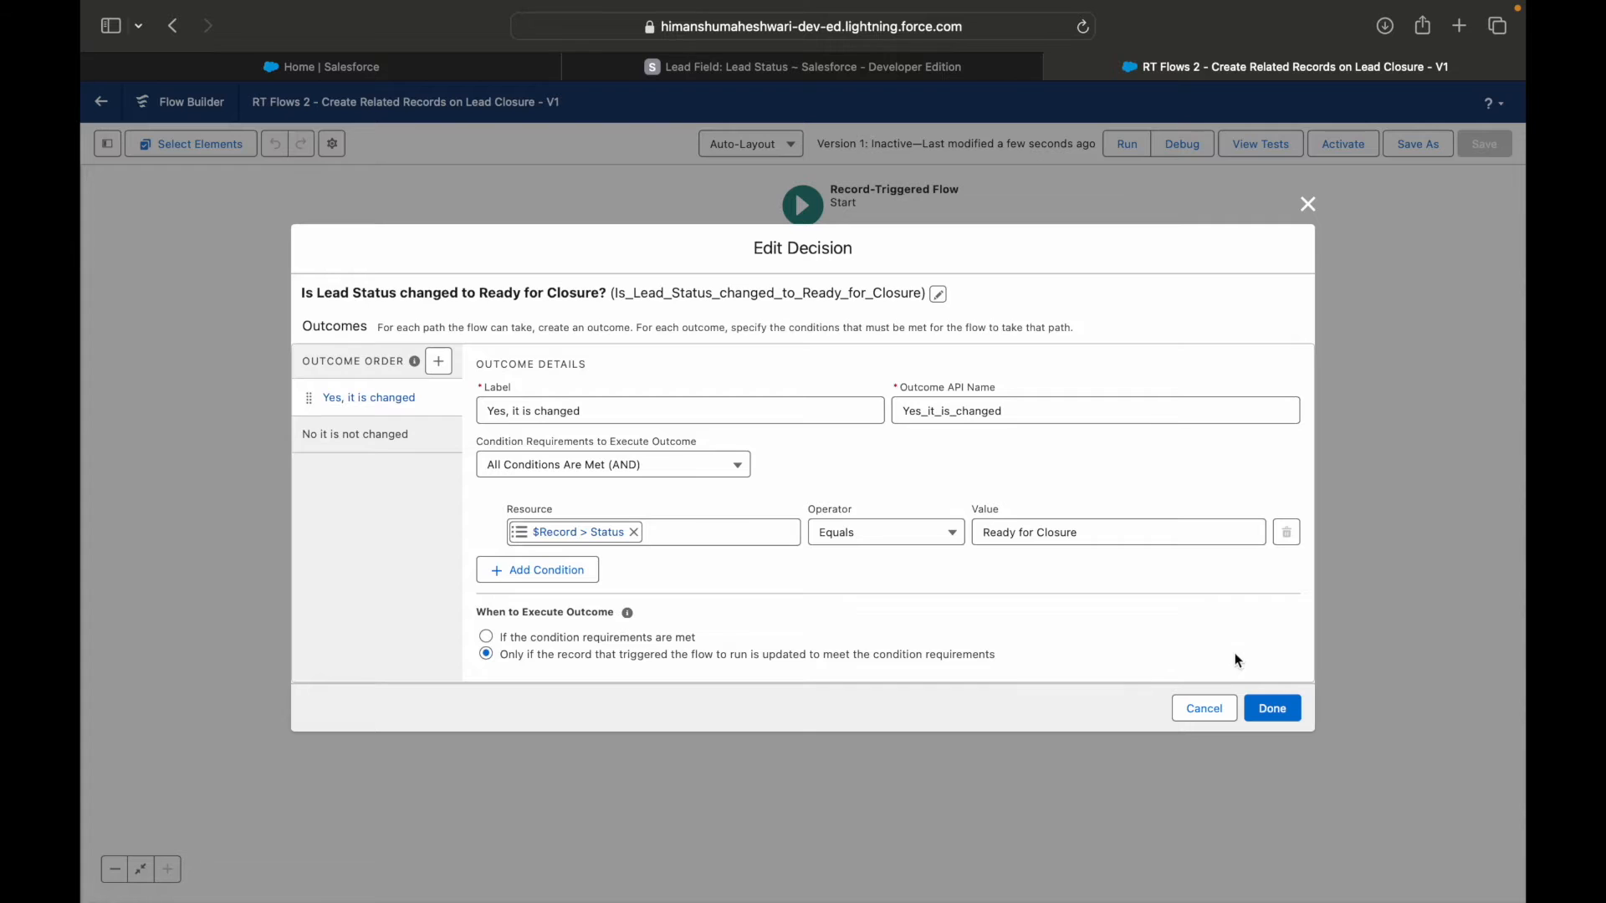
pyautogui.click(1272, 709)
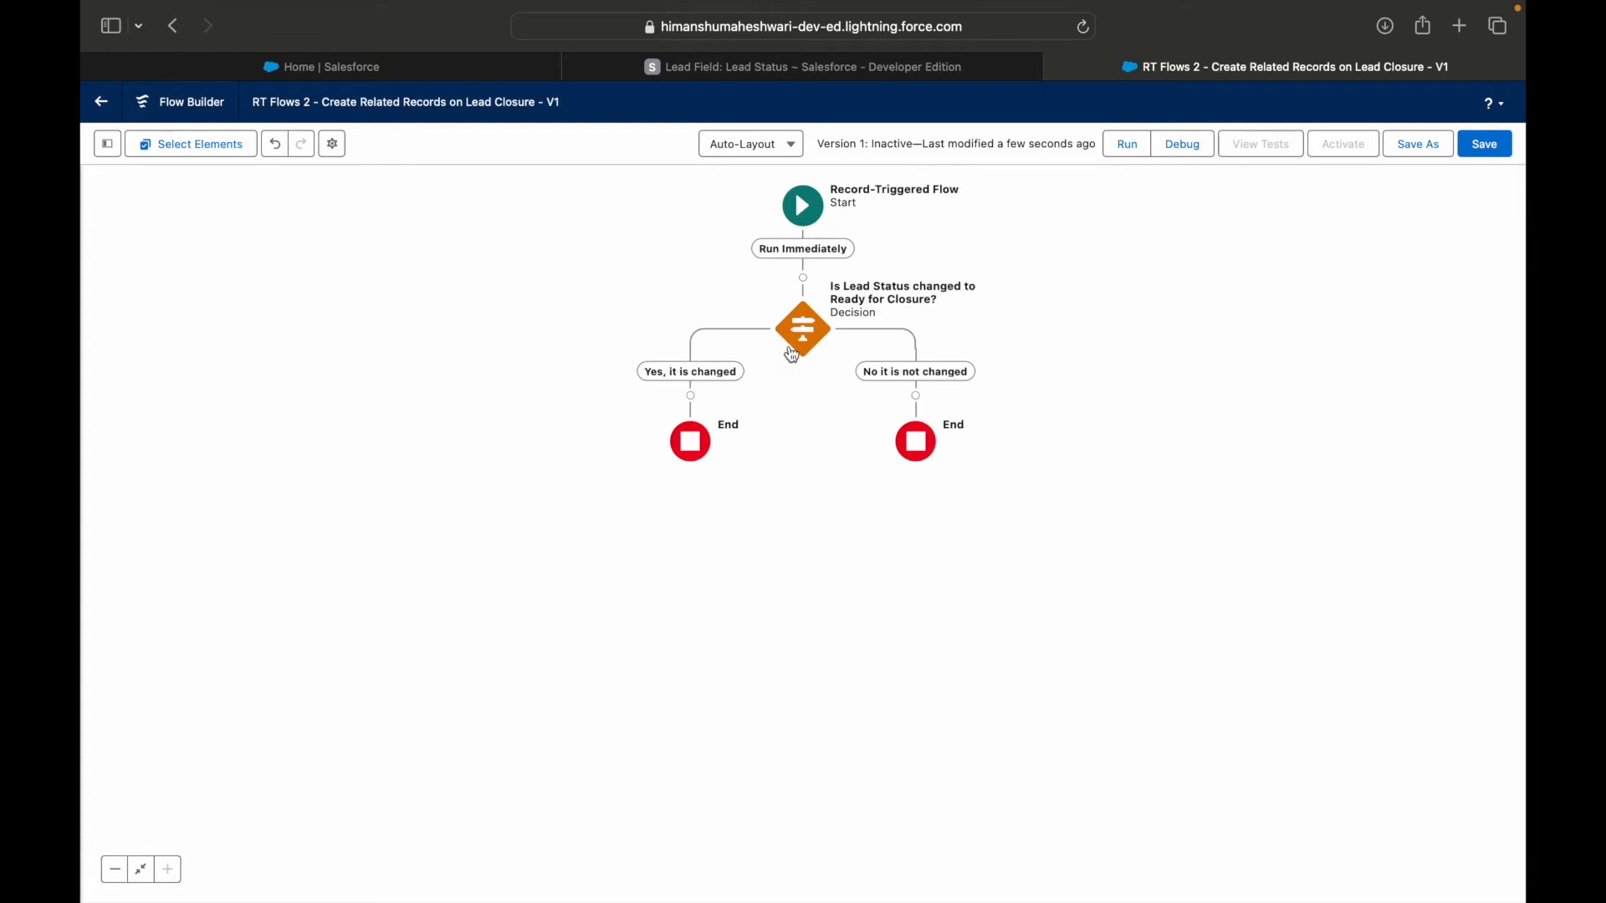
# Reopen the decision and set the Status condition to Is Changed with the value $GlobalConstant.True.
pyautogui.doubleClick(816, 349)
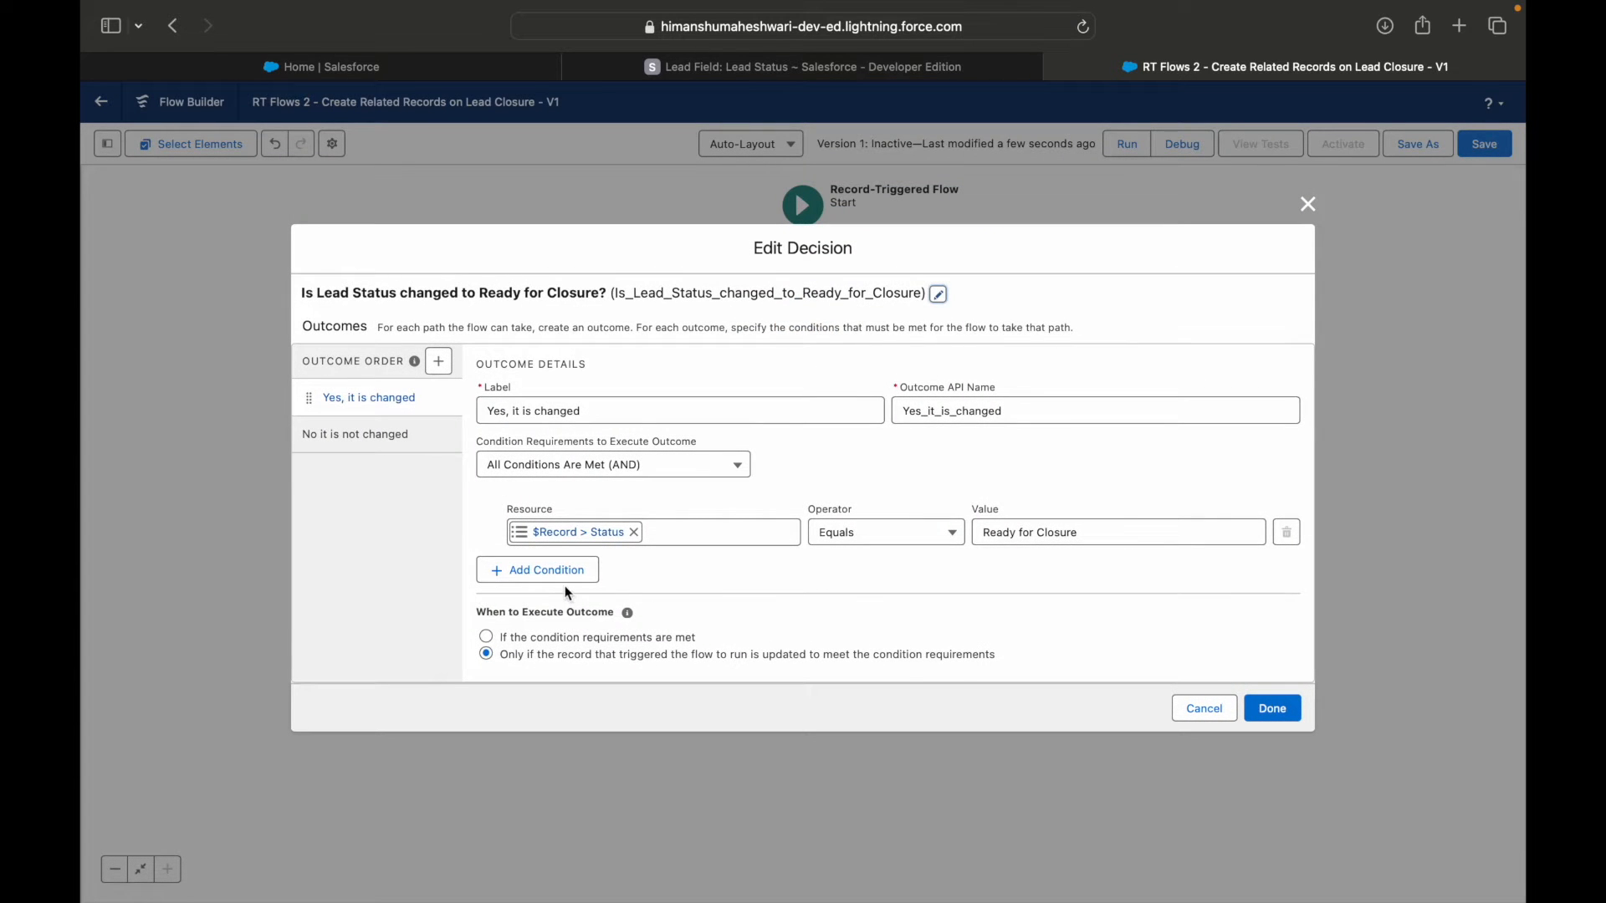
pyautogui.click(844, 541)
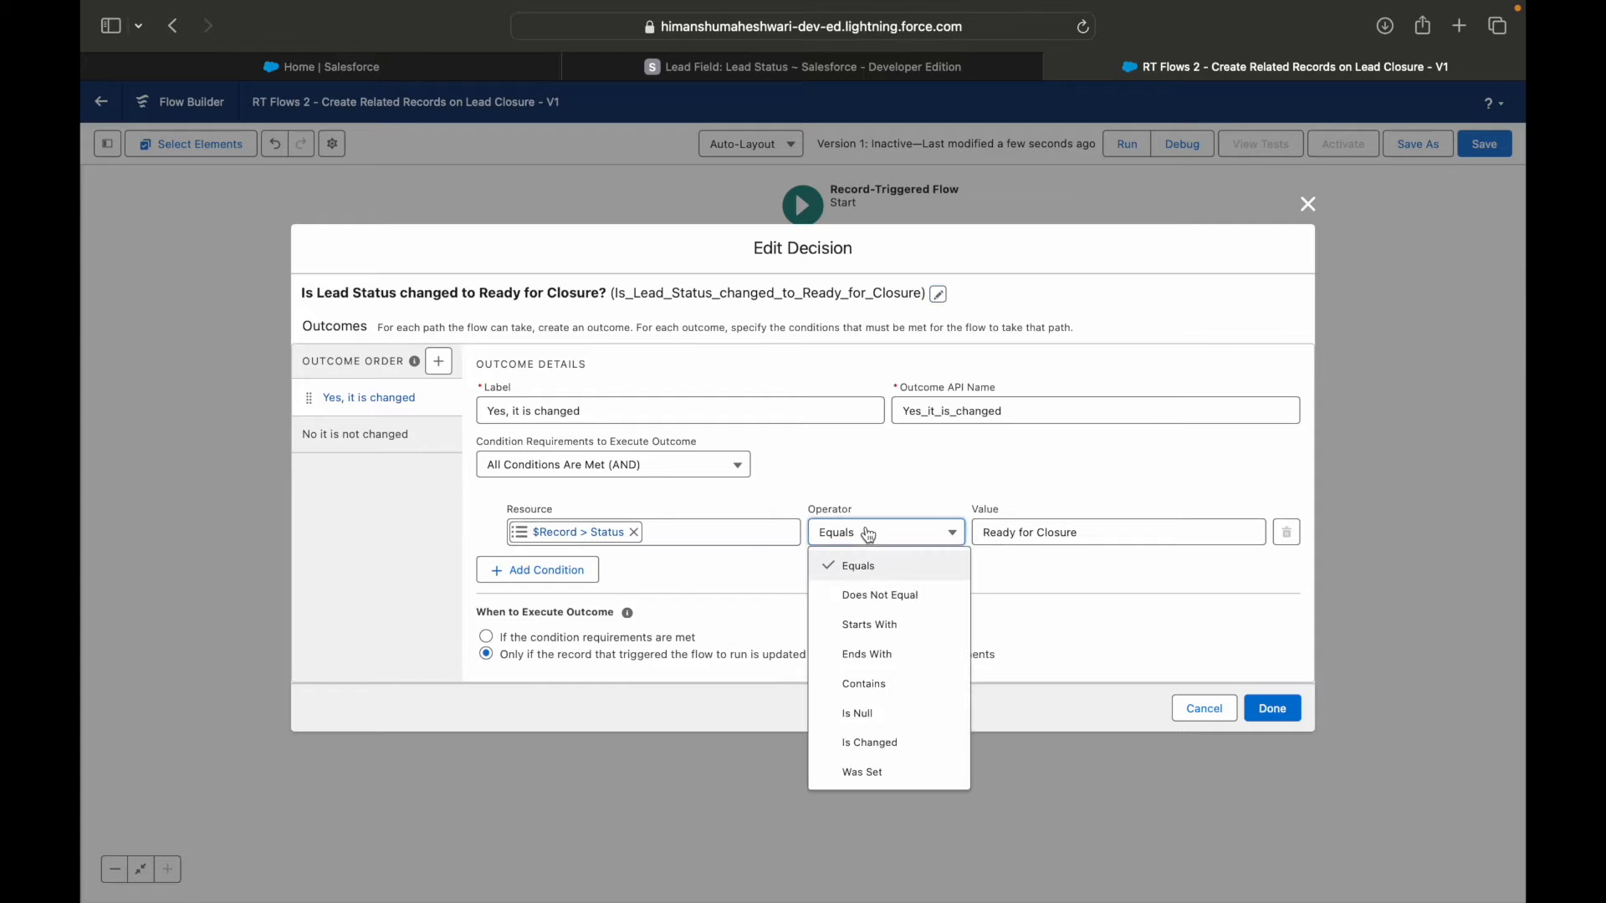
pyautogui.click(866, 736)
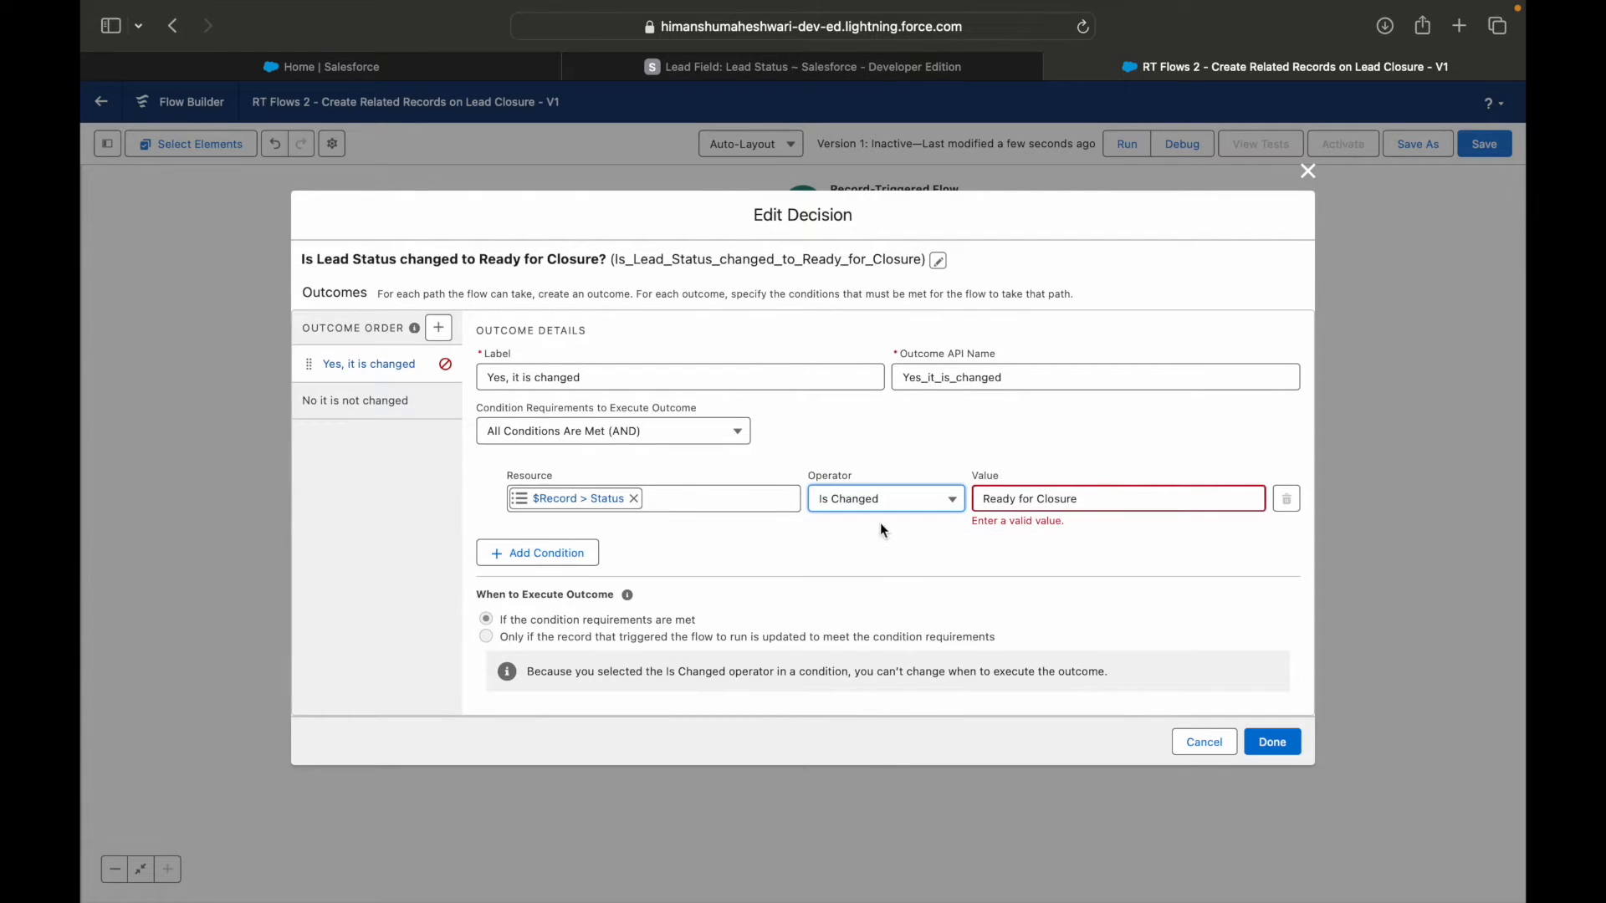
pyautogui.tripleClick(1016, 499)
pyautogui.write('true')
pyautogui.click(1058, 555)
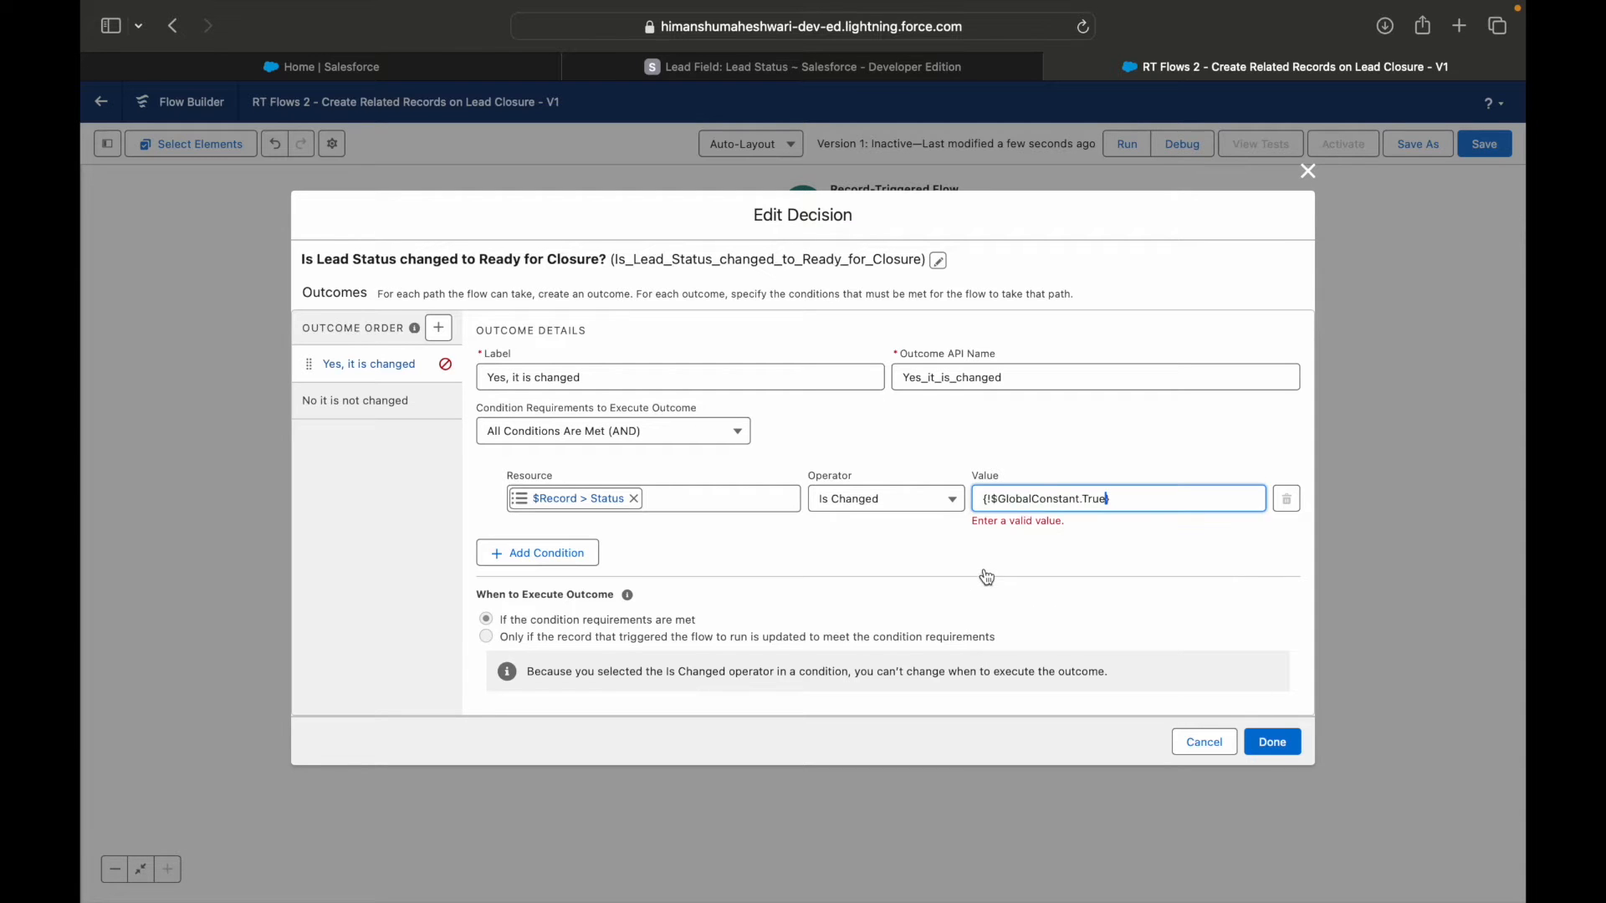
# Add a second condition to the "Yes, it is changed" outcome with $Record > Status as its resource.
pyautogui.click(552, 545)
pyautogui.click(585, 534)
pyautogui.write('r')
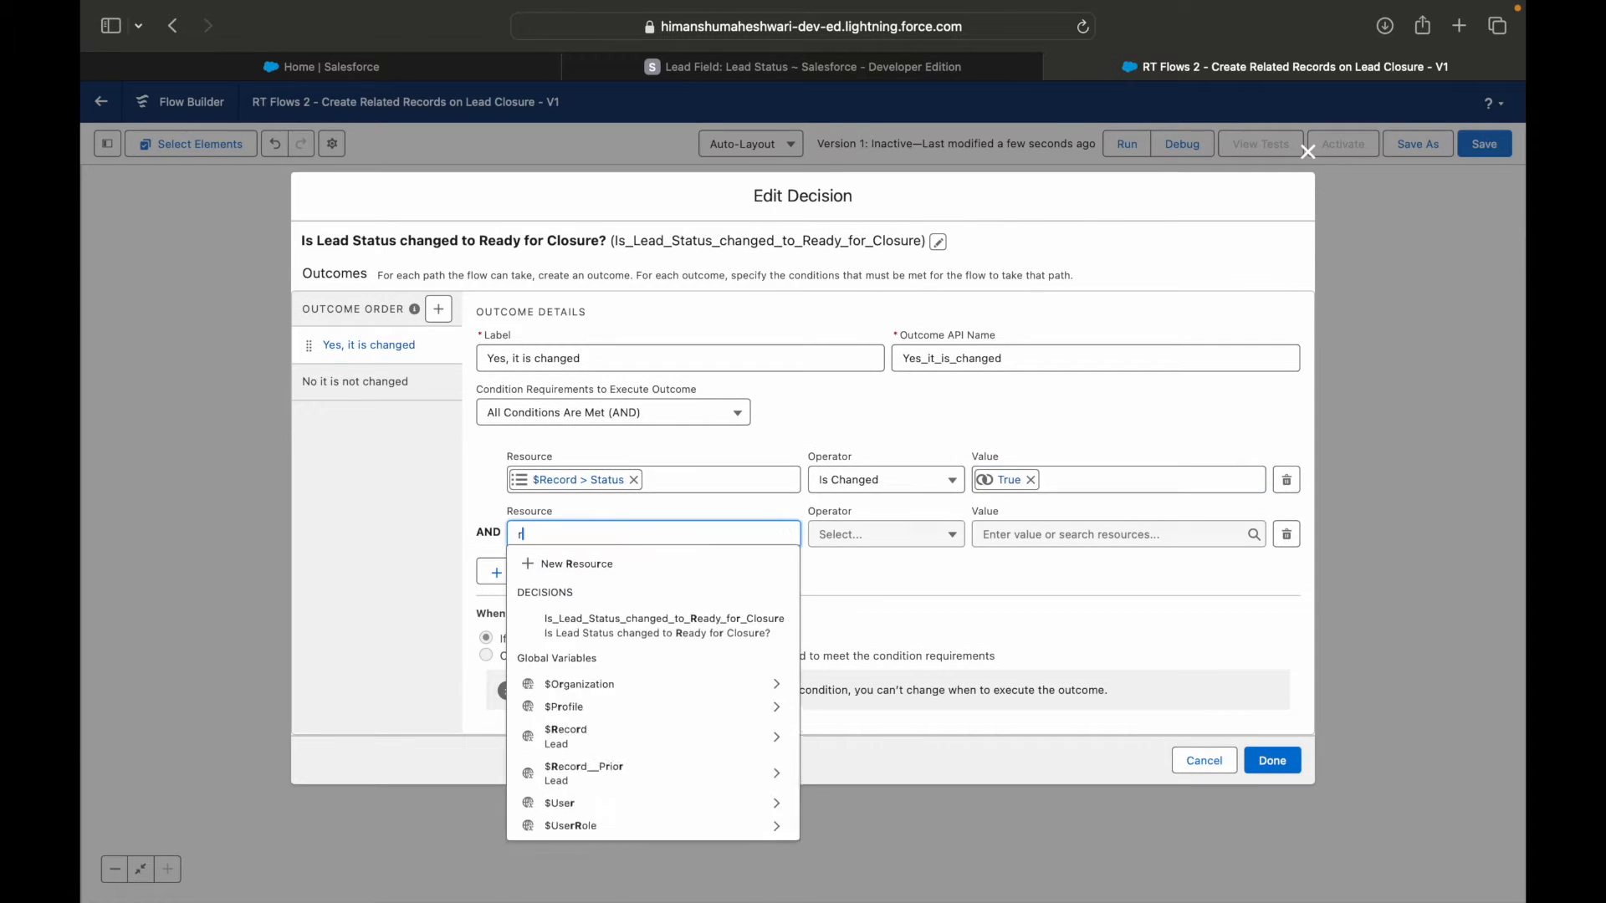
pyautogui.write('ecord')
pyautogui.press('Down')
pyautogui.press('Return')
pyautogui.write('stat')
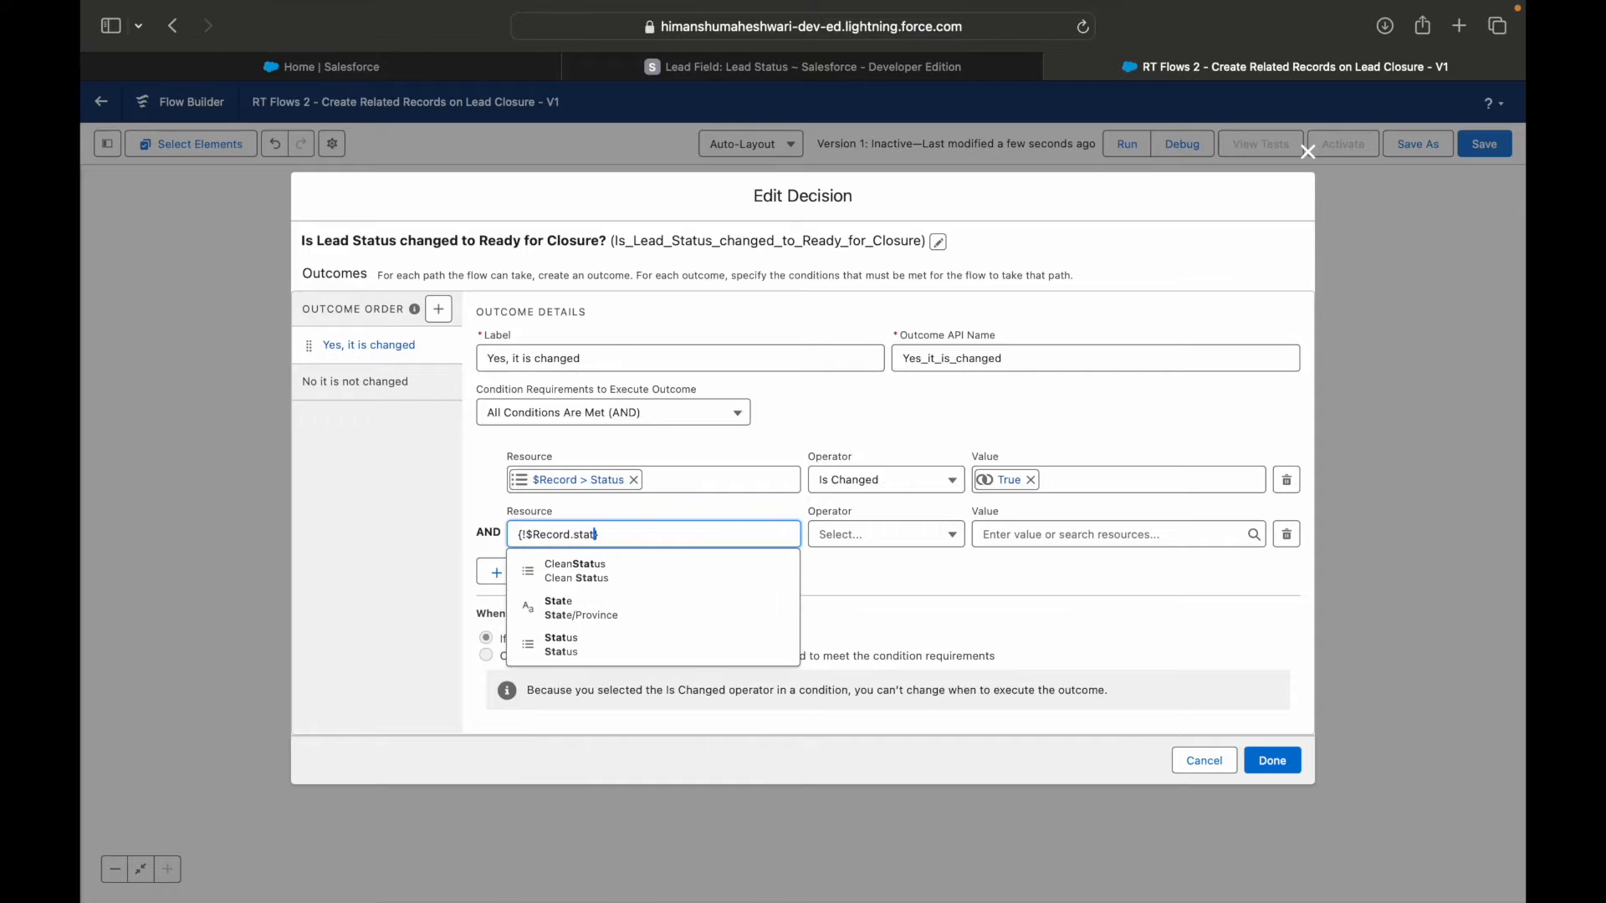
pyautogui.press('Down')
pyautogui.press('Down')
pyautogui.press('Down')
pyautogui.press('Return')
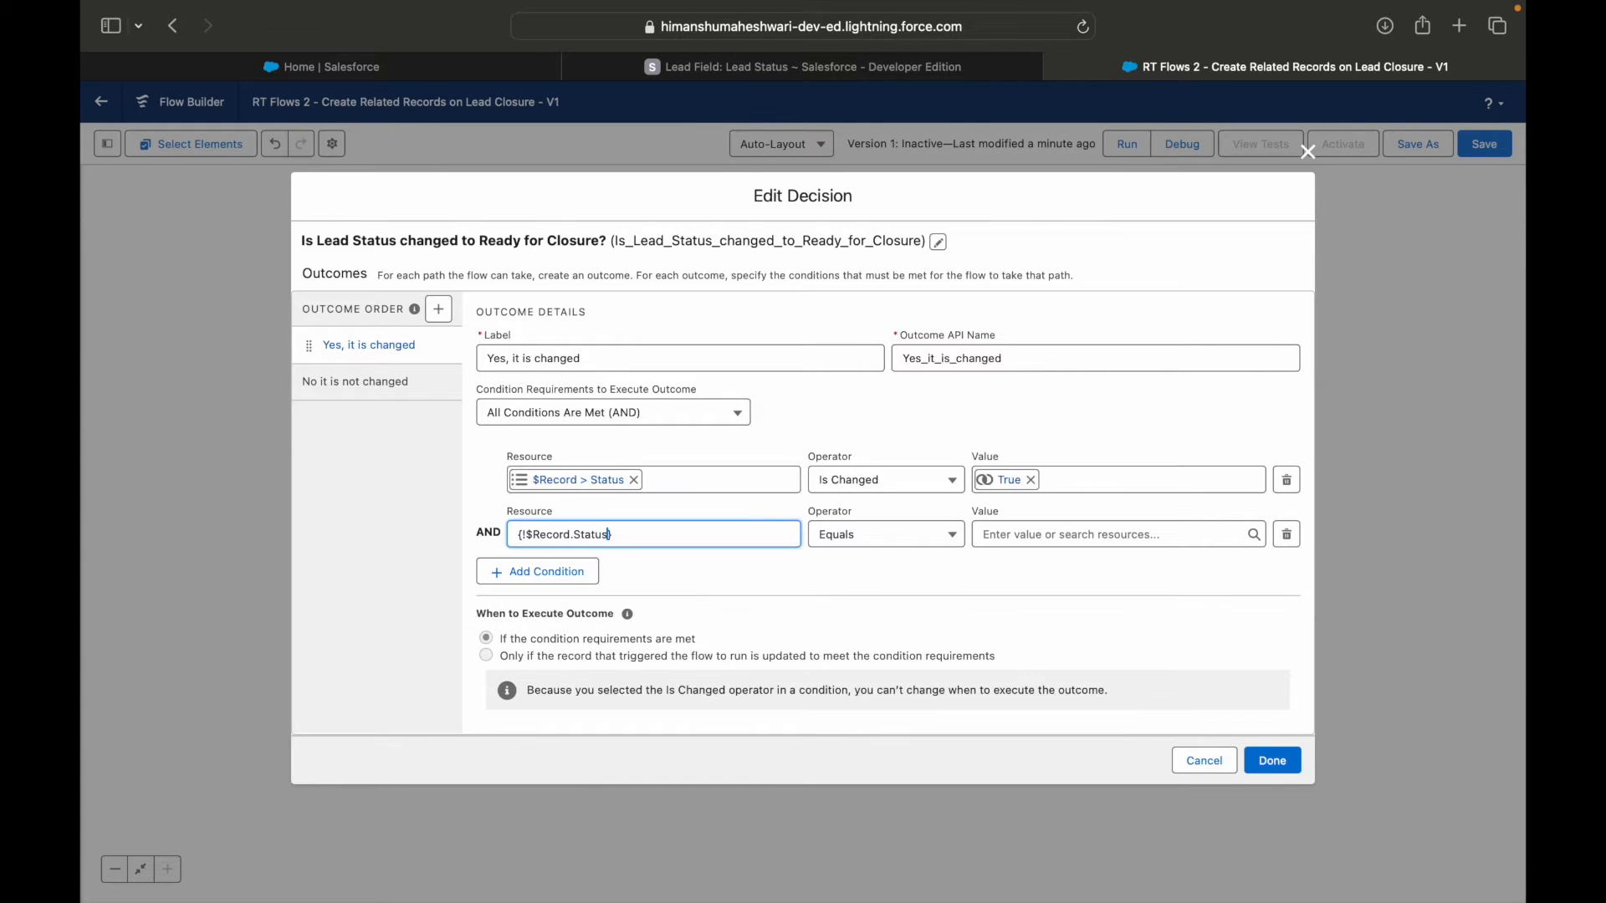
# Set the value of the second Status condition to the picklist value Ready for Closure.
pyautogui.click(1012, 535)
pyautogui.write('Read')
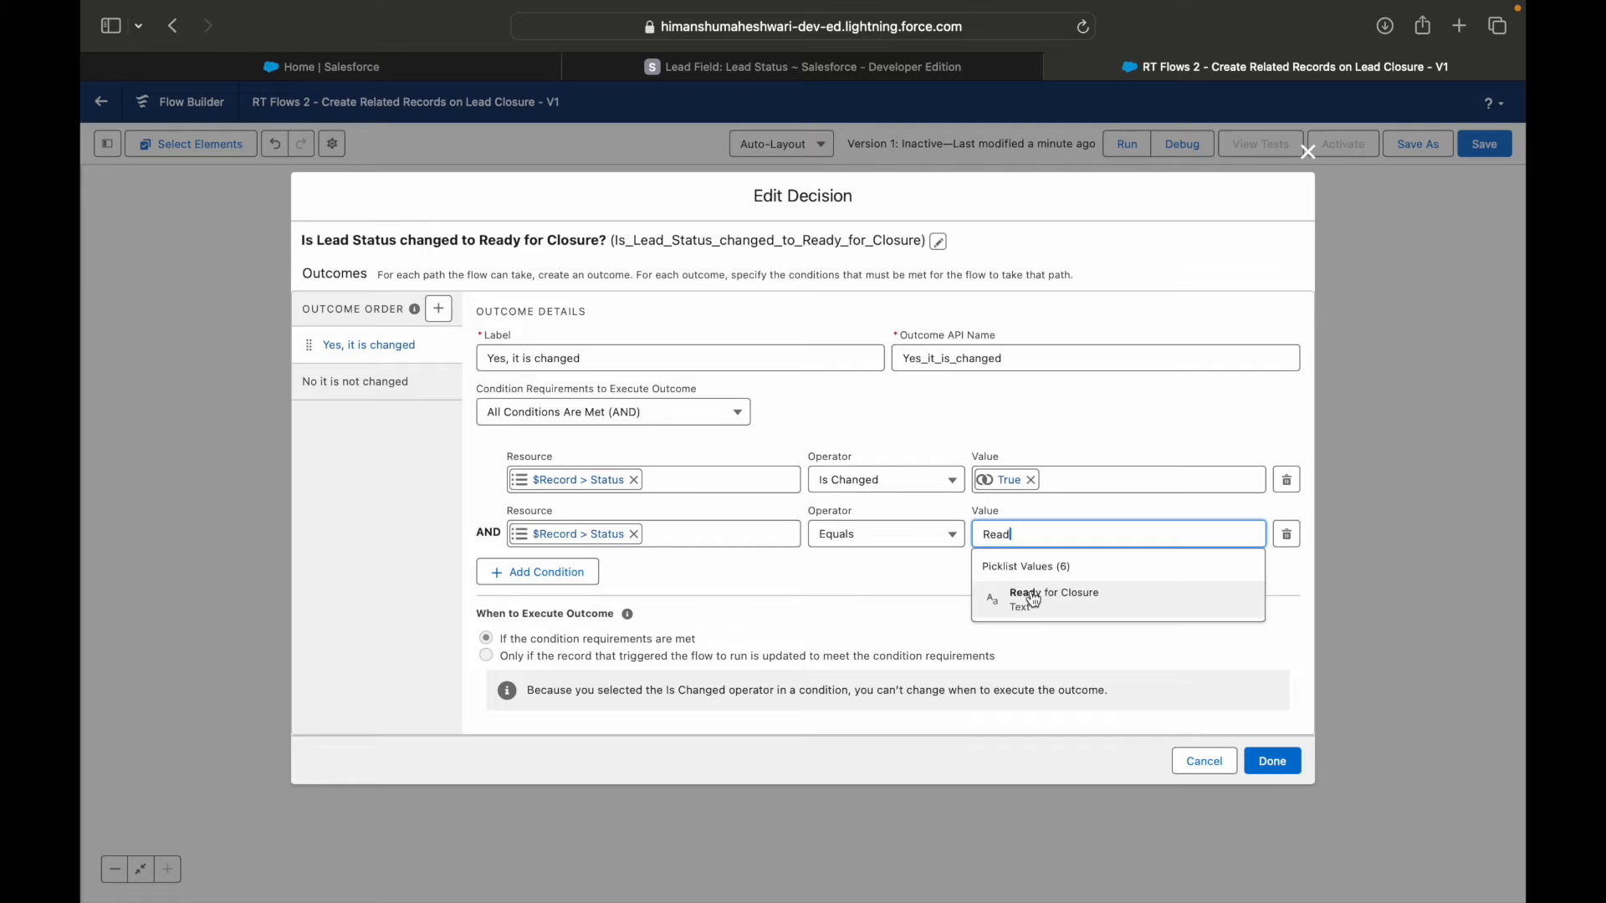
pyautogui.click(1034, 600)
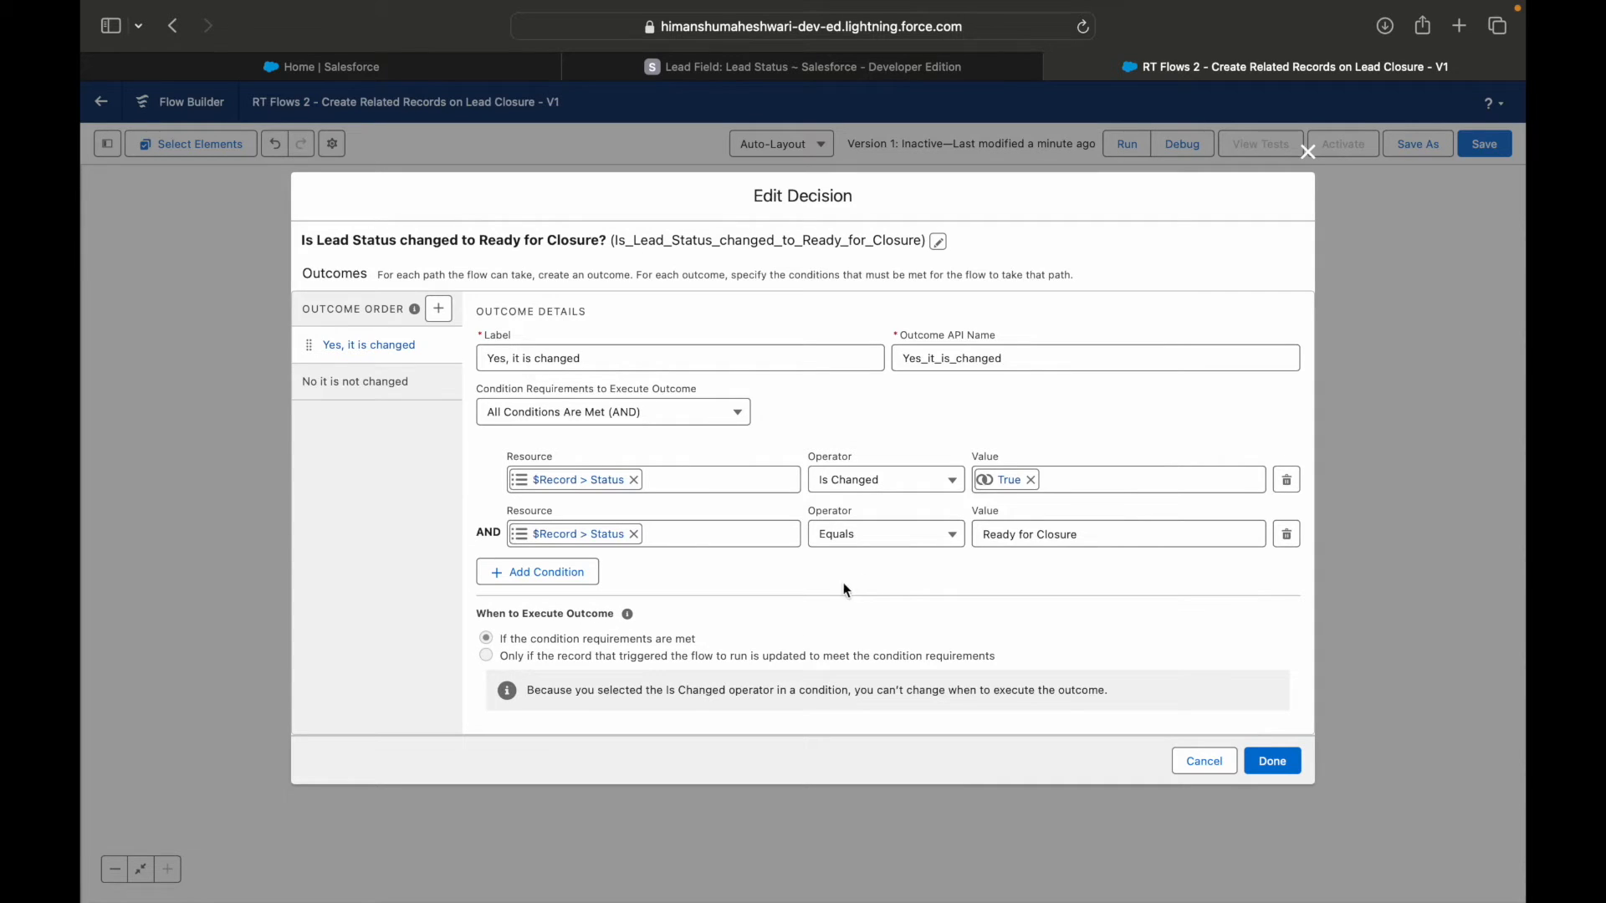
# Reset the first condition to Equals with an empty value and clear the second condition's resource.
pyautogui.click(1030, 480)
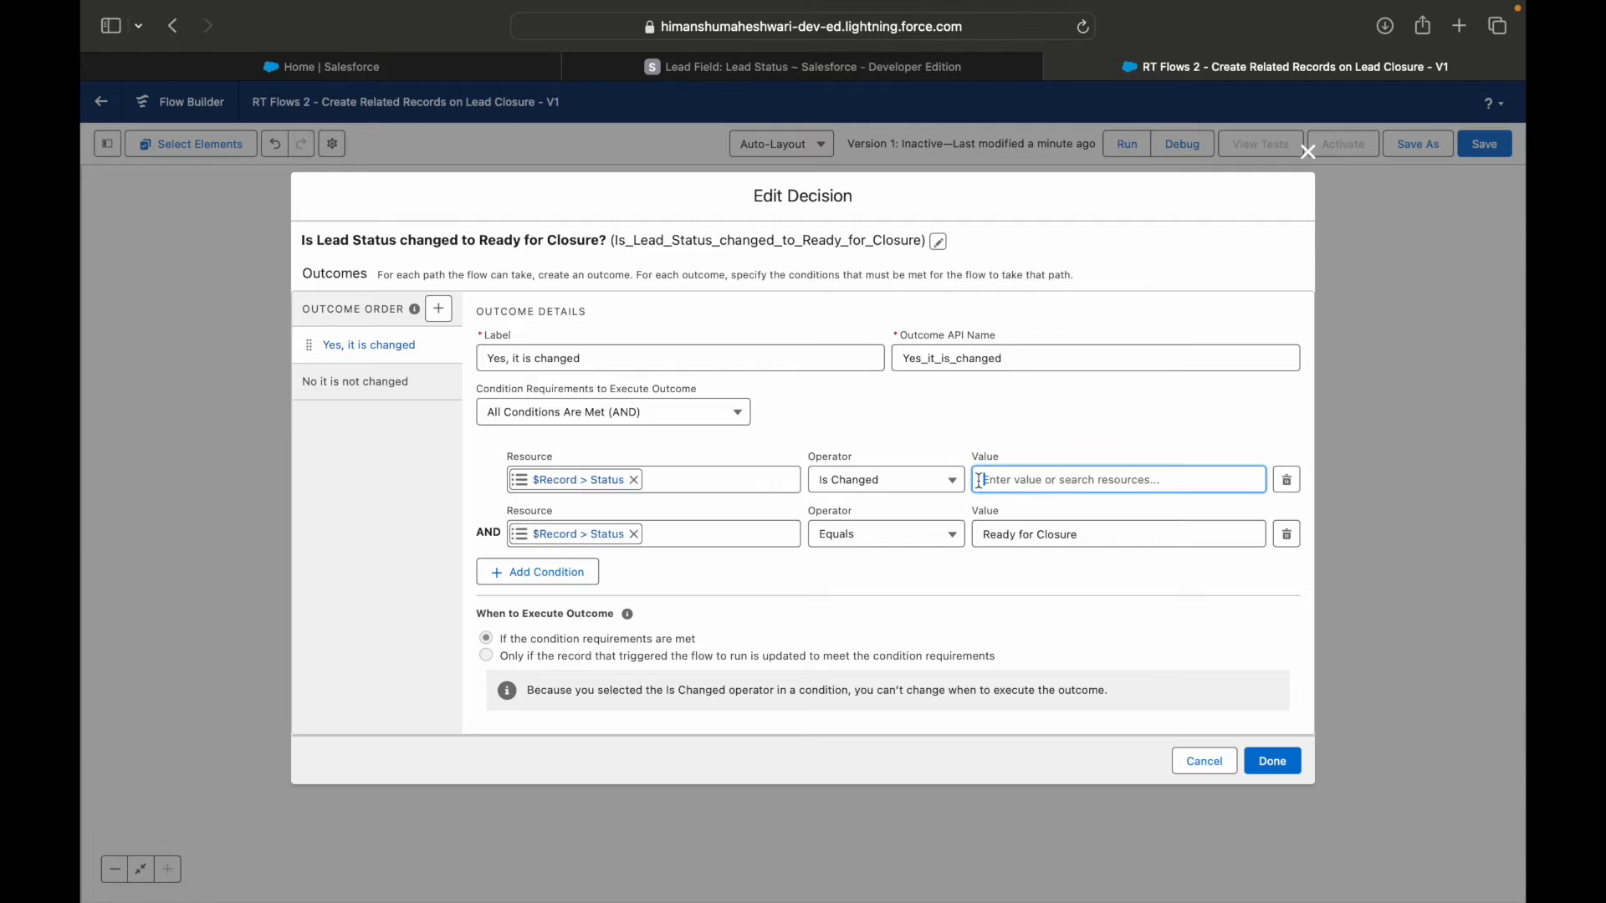
pyautogui.click(903, 480)
pyautogui.click(885, 512)
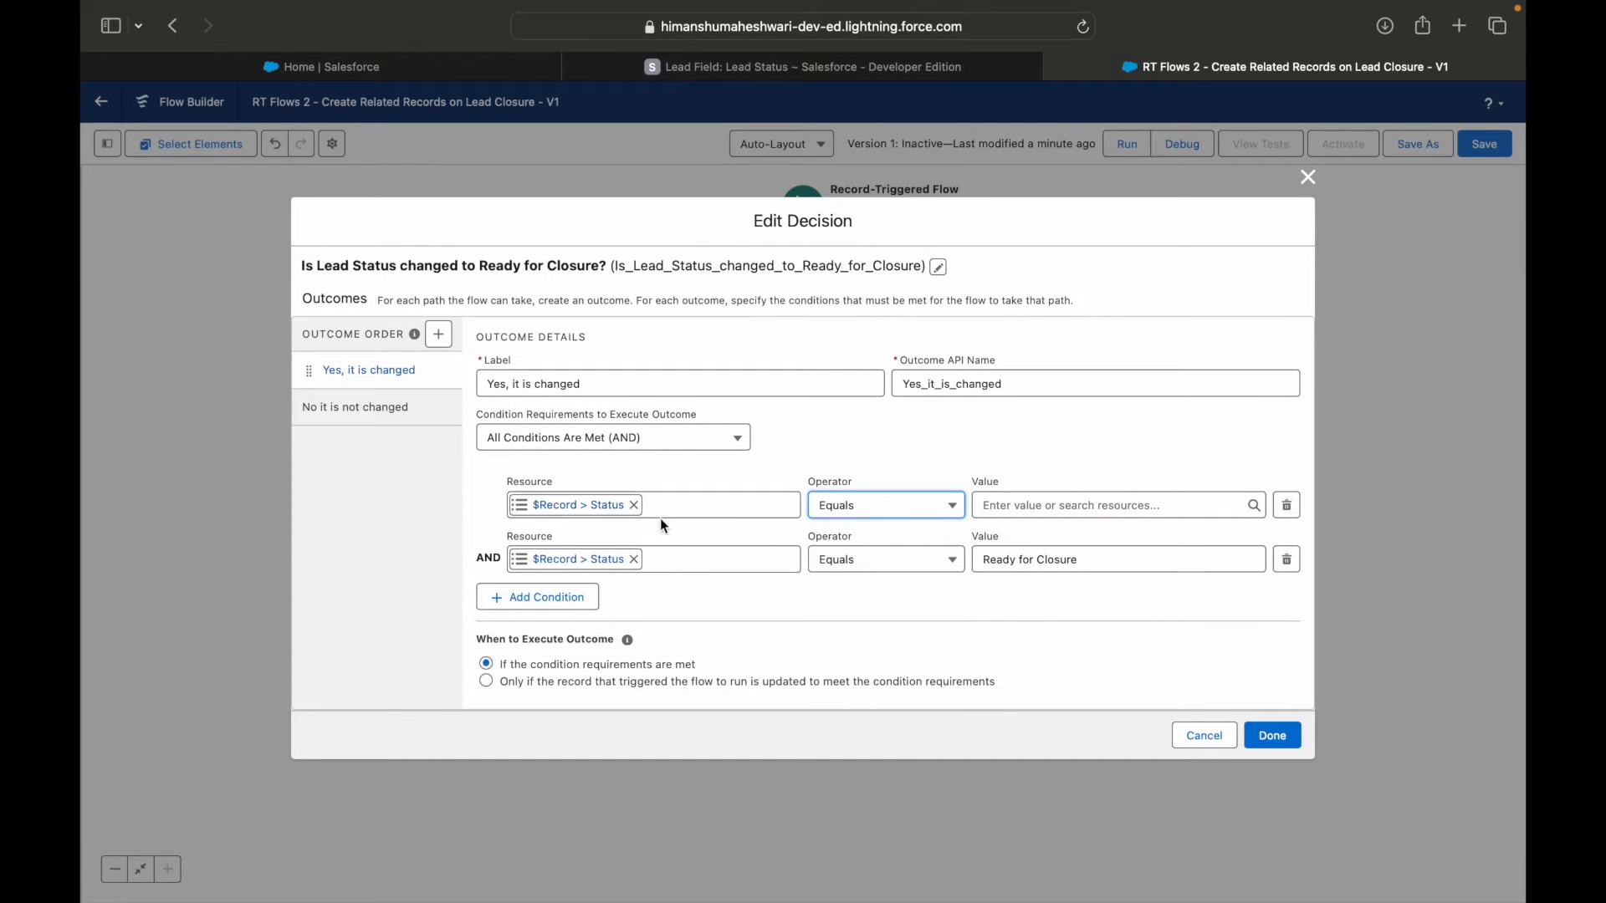
pyautogui.click(637, 560)
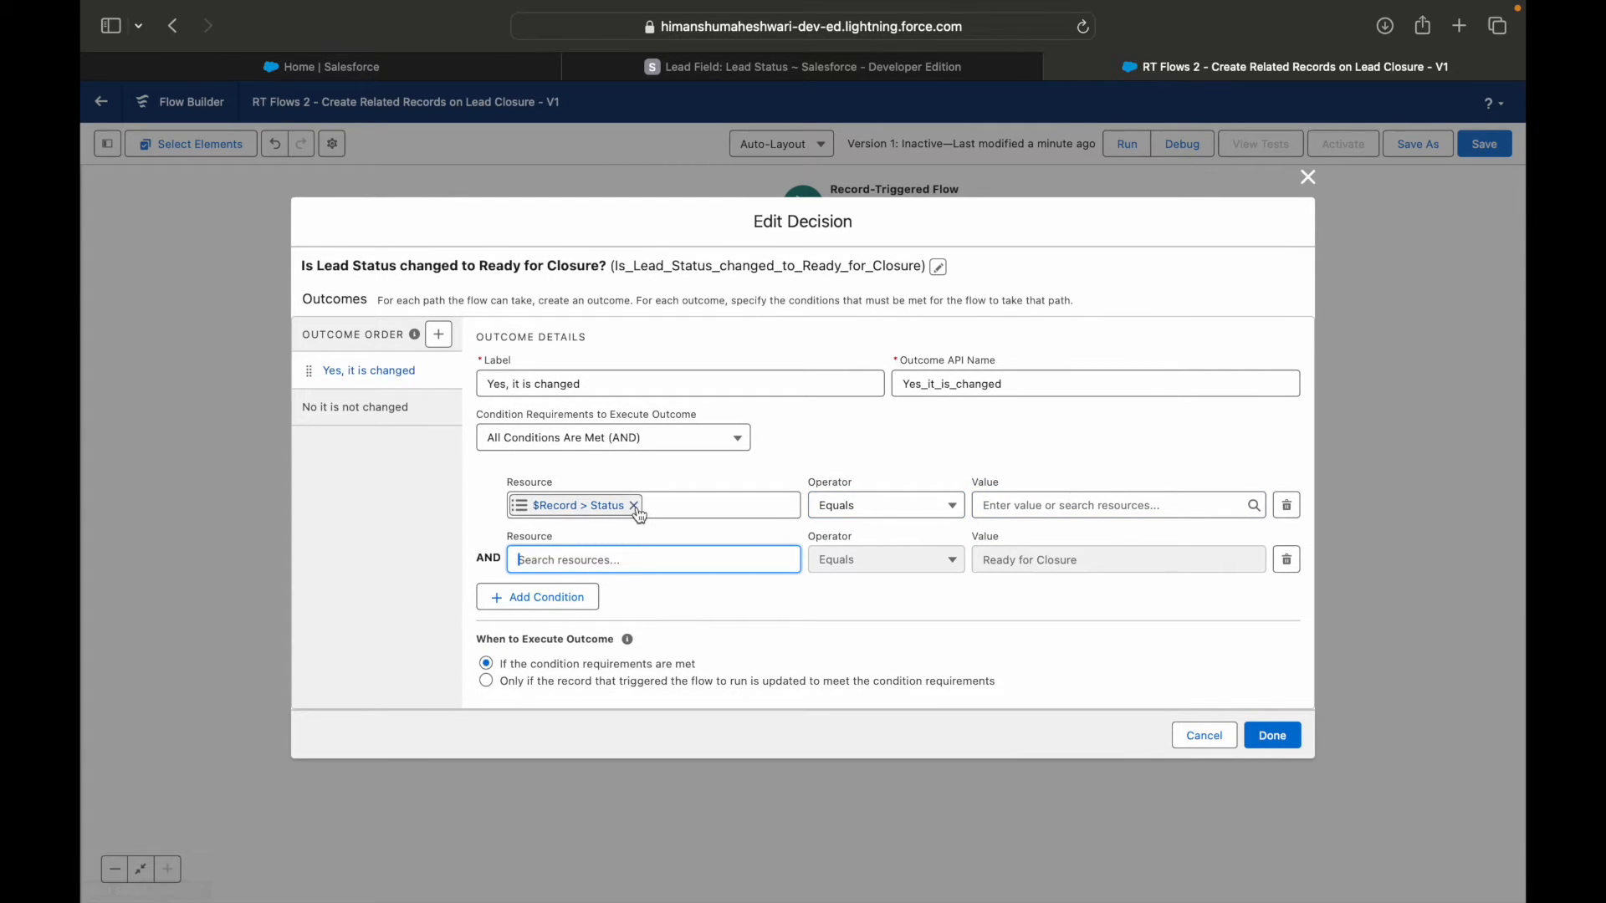
# Set the first Status condition to Does Not Equal with the value $Record__Prior > Status.
pyautogui.click(824, 512)
pyautogui.click(862, 566)
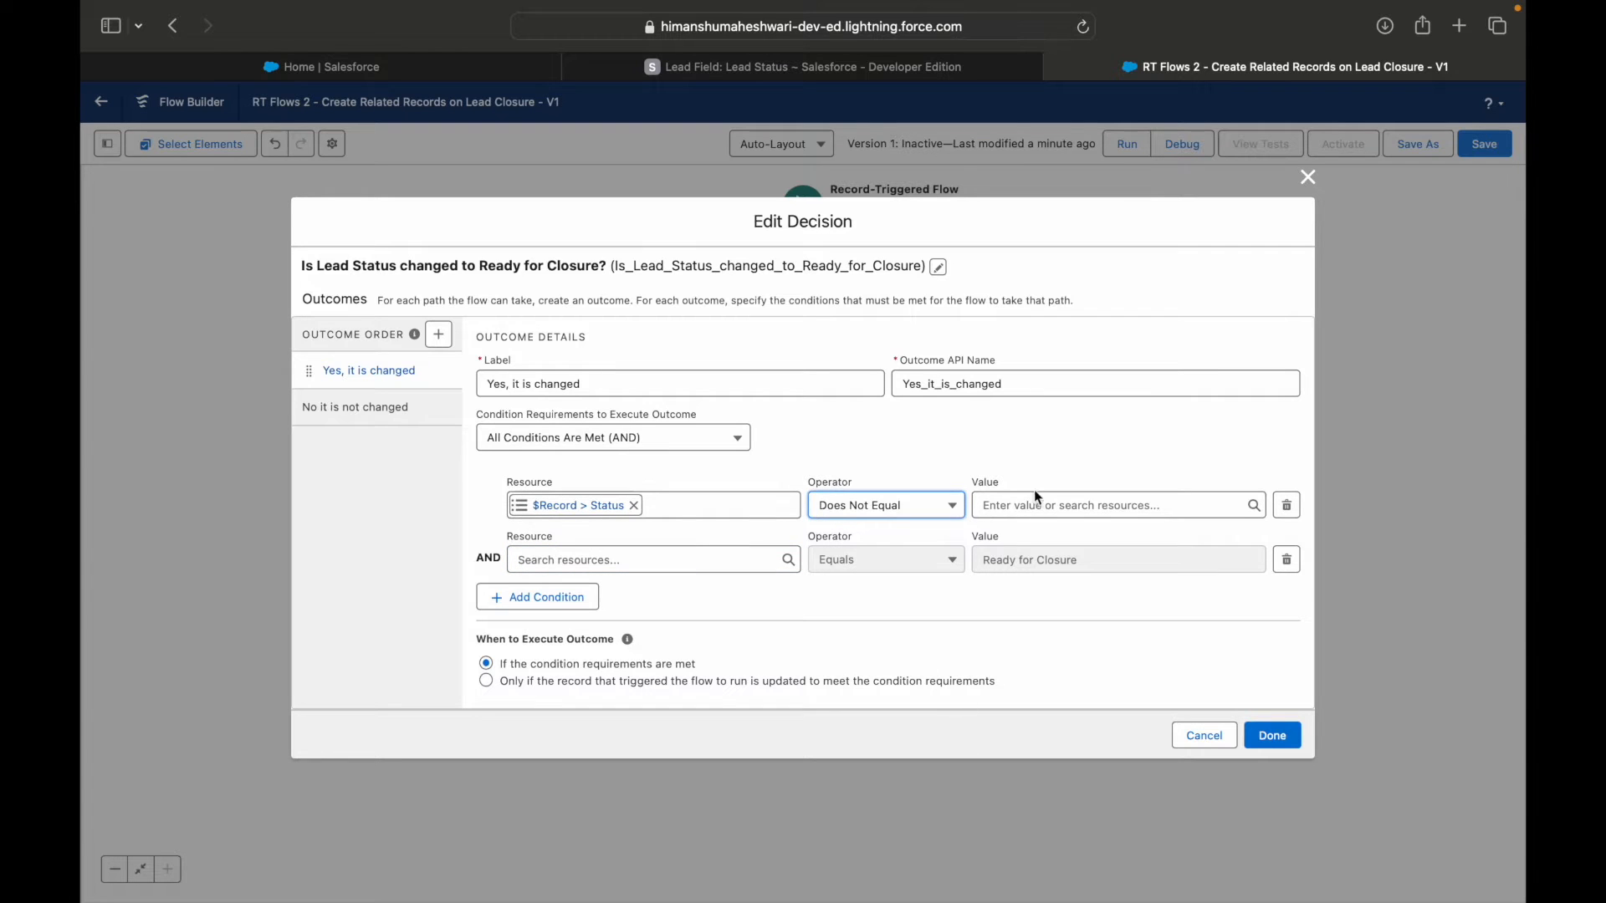
pyautogui.click(1039, 498)
pyautogui.write('Record')
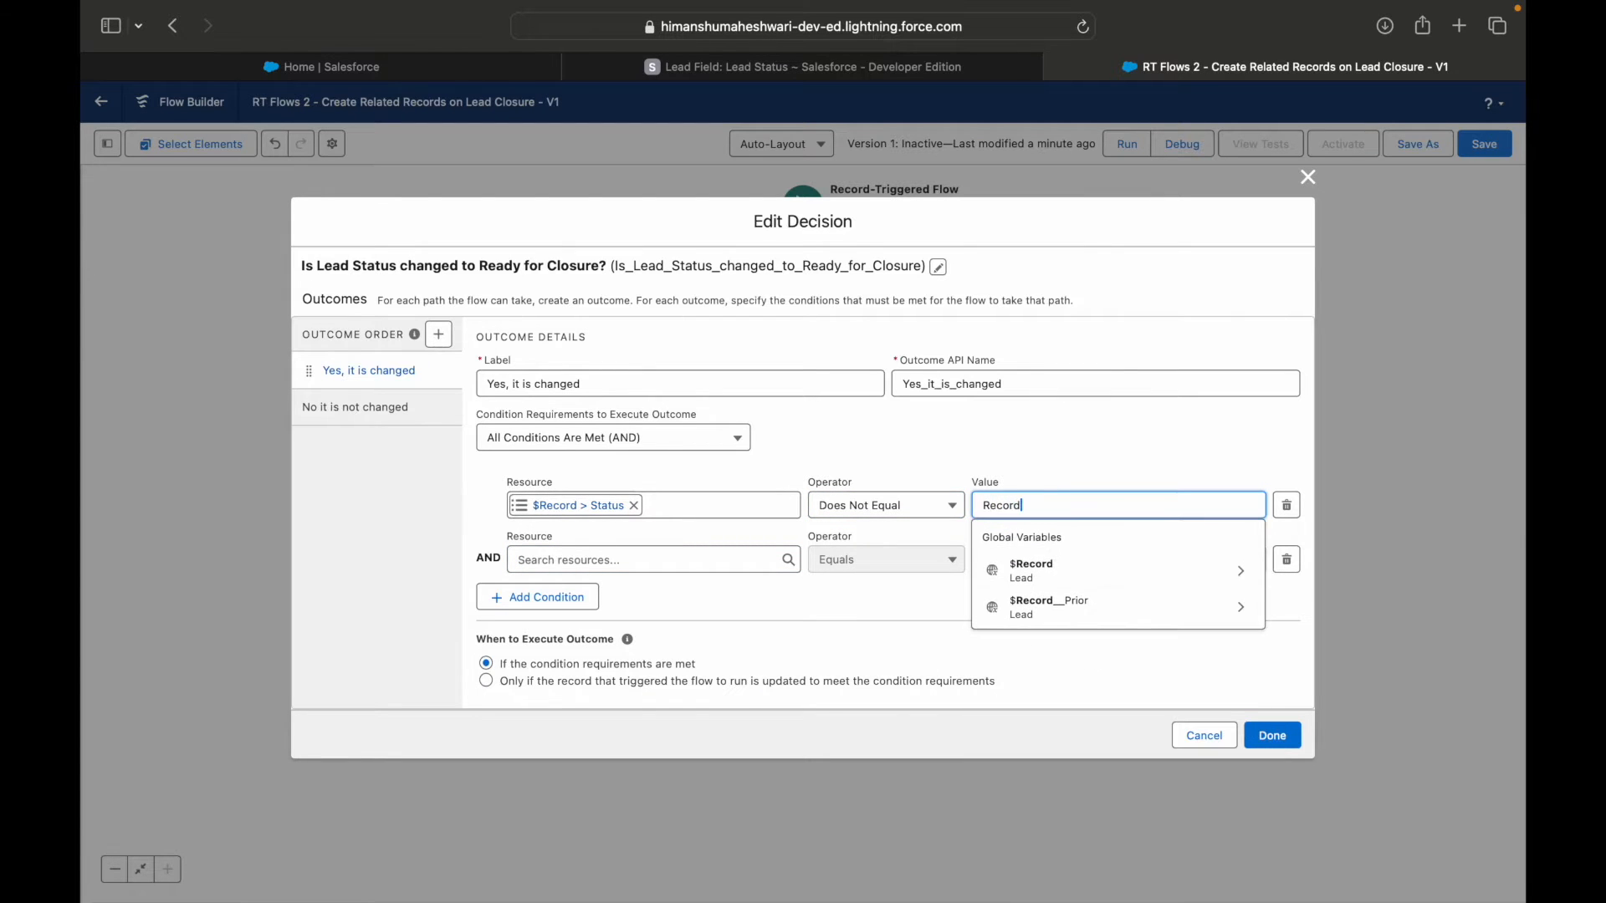
pyautogui.click(1120, 607)
pyautogui.write('Stat')
pyautogui.press('Down')
pyautogui.press('Down')
pyautogui.press('Down')
pyautogui.press('Return')
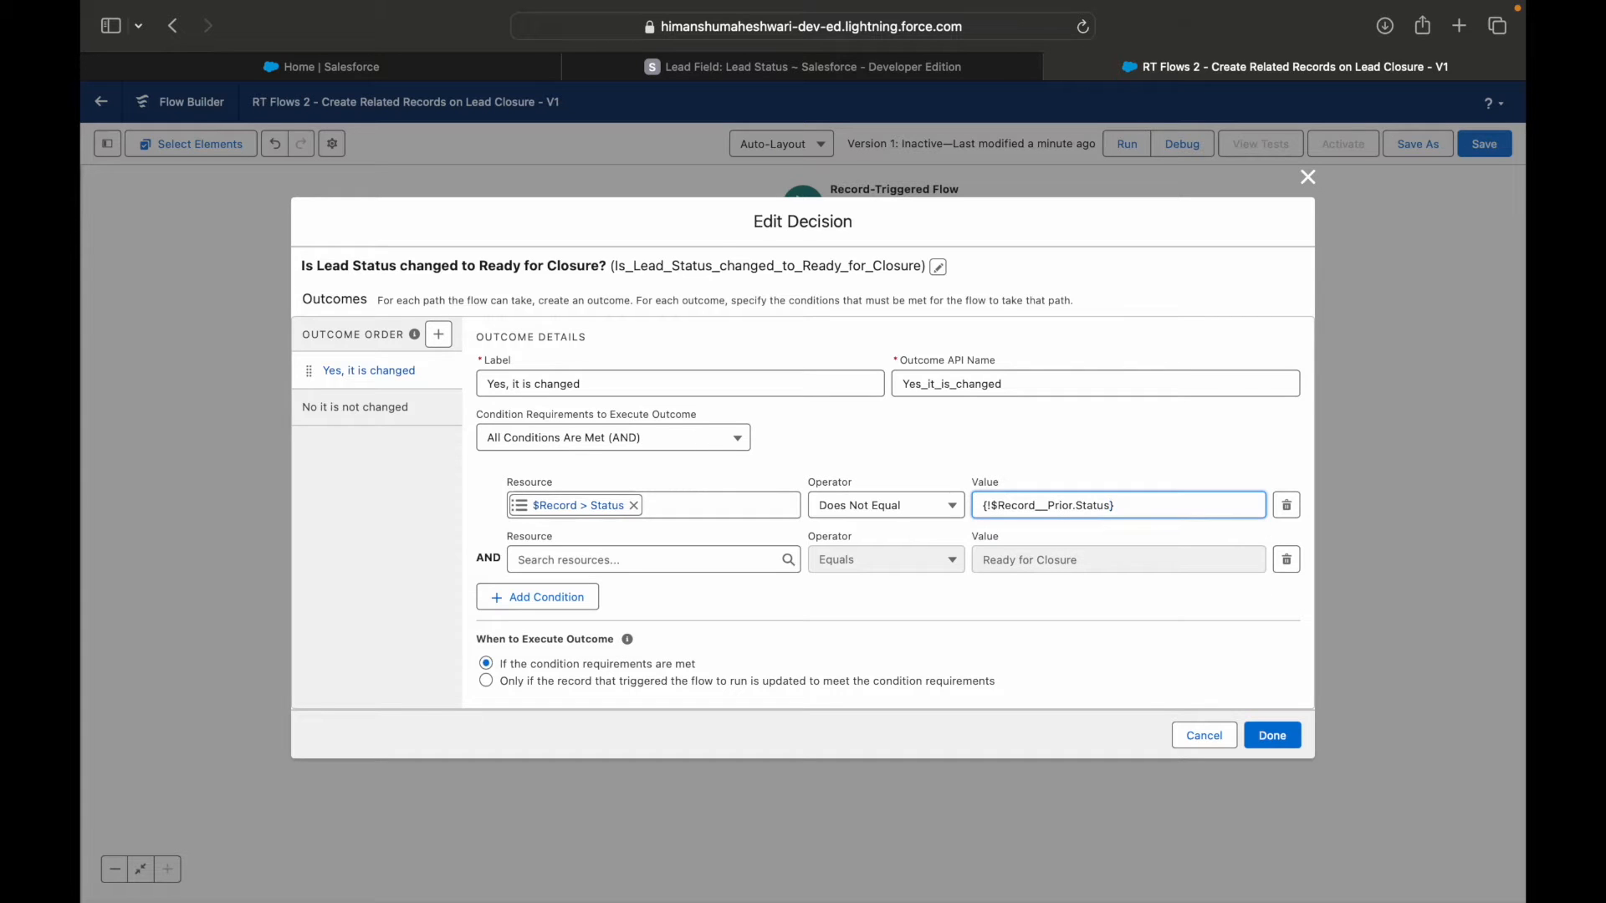
pyautogui.click(1044, 465)
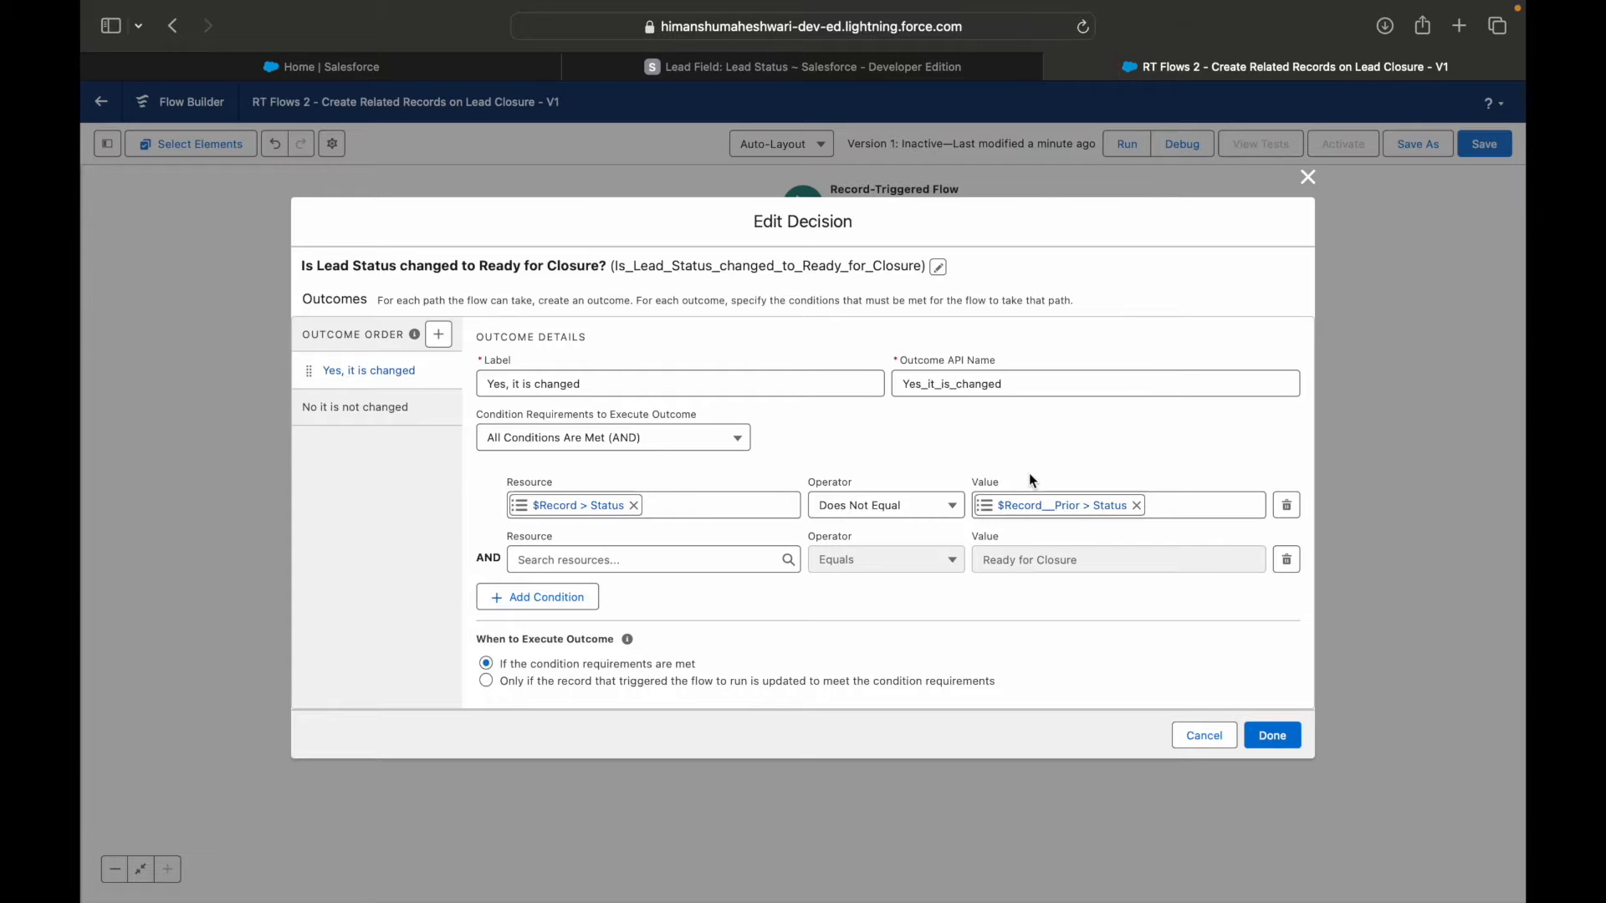
# Set the second condition's resource to $Record > Status, keeping Equals Ready for Closure, and save the flow with the edited decision.
pyautogui.click(690, 559)
pyautogui.write('Record')
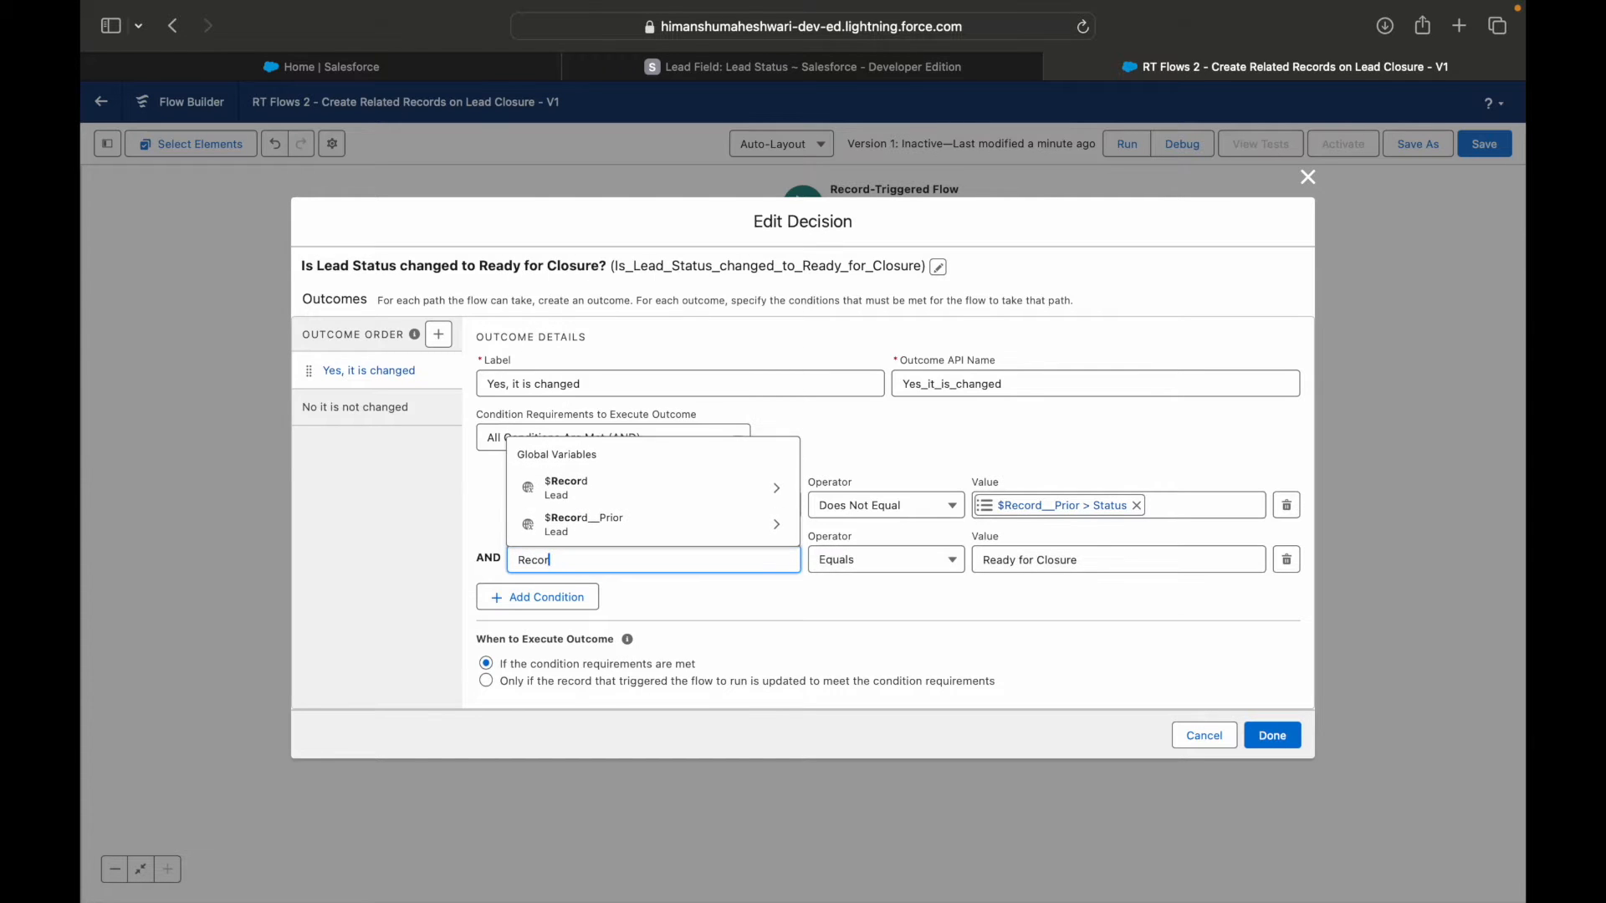
pyautogui.click(568, 485)
pyautogui.write('Status')
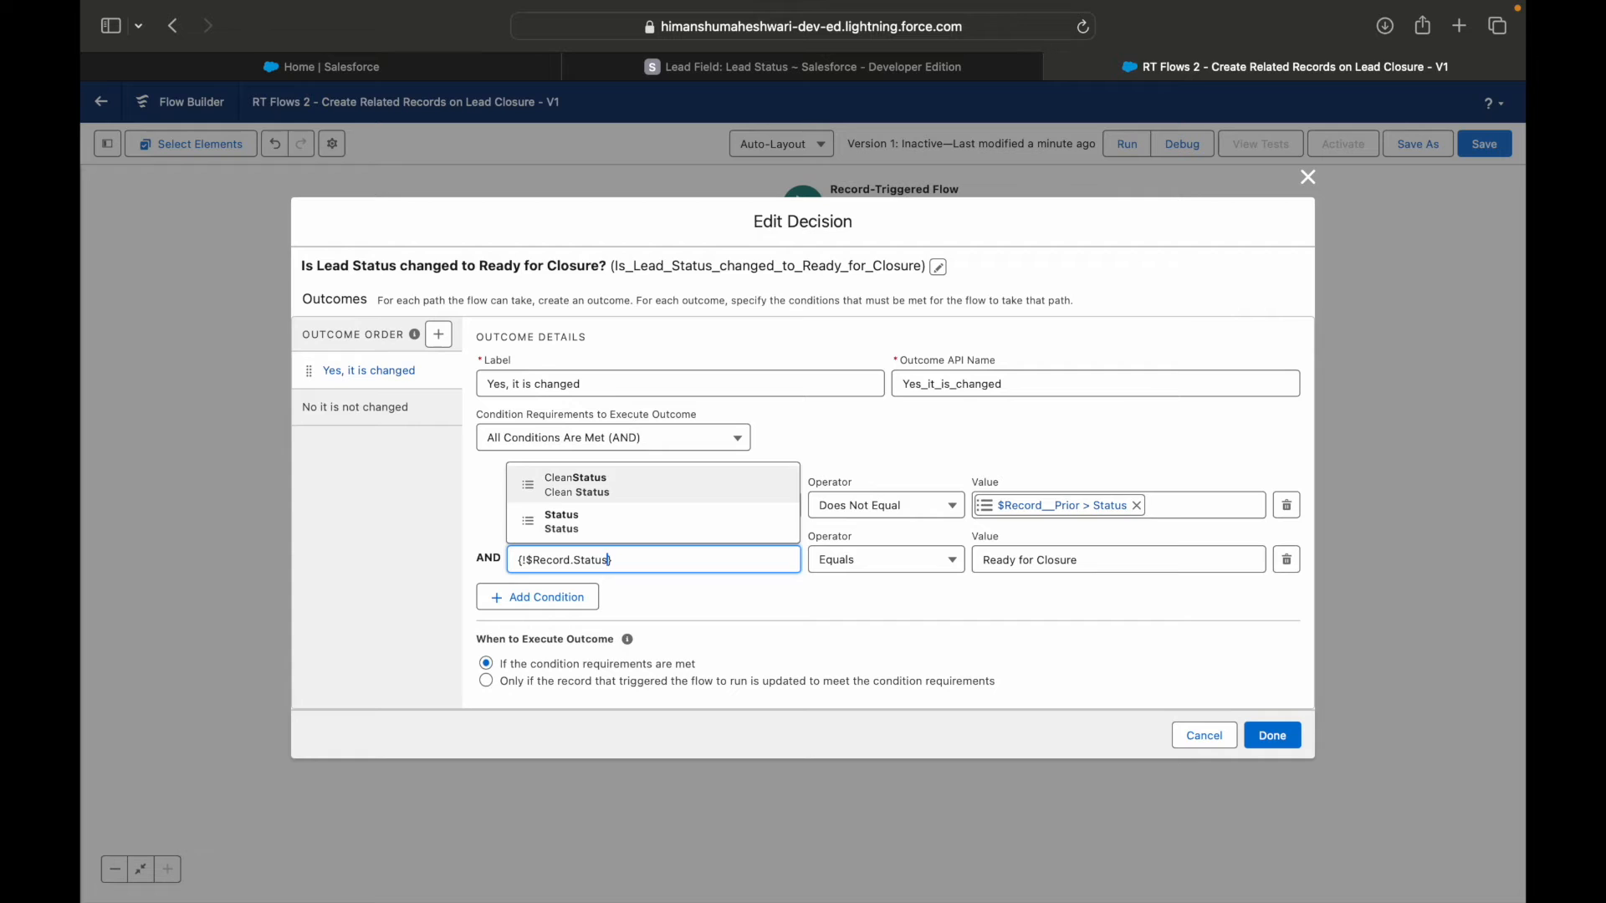
pyautogui.click(569, 522)
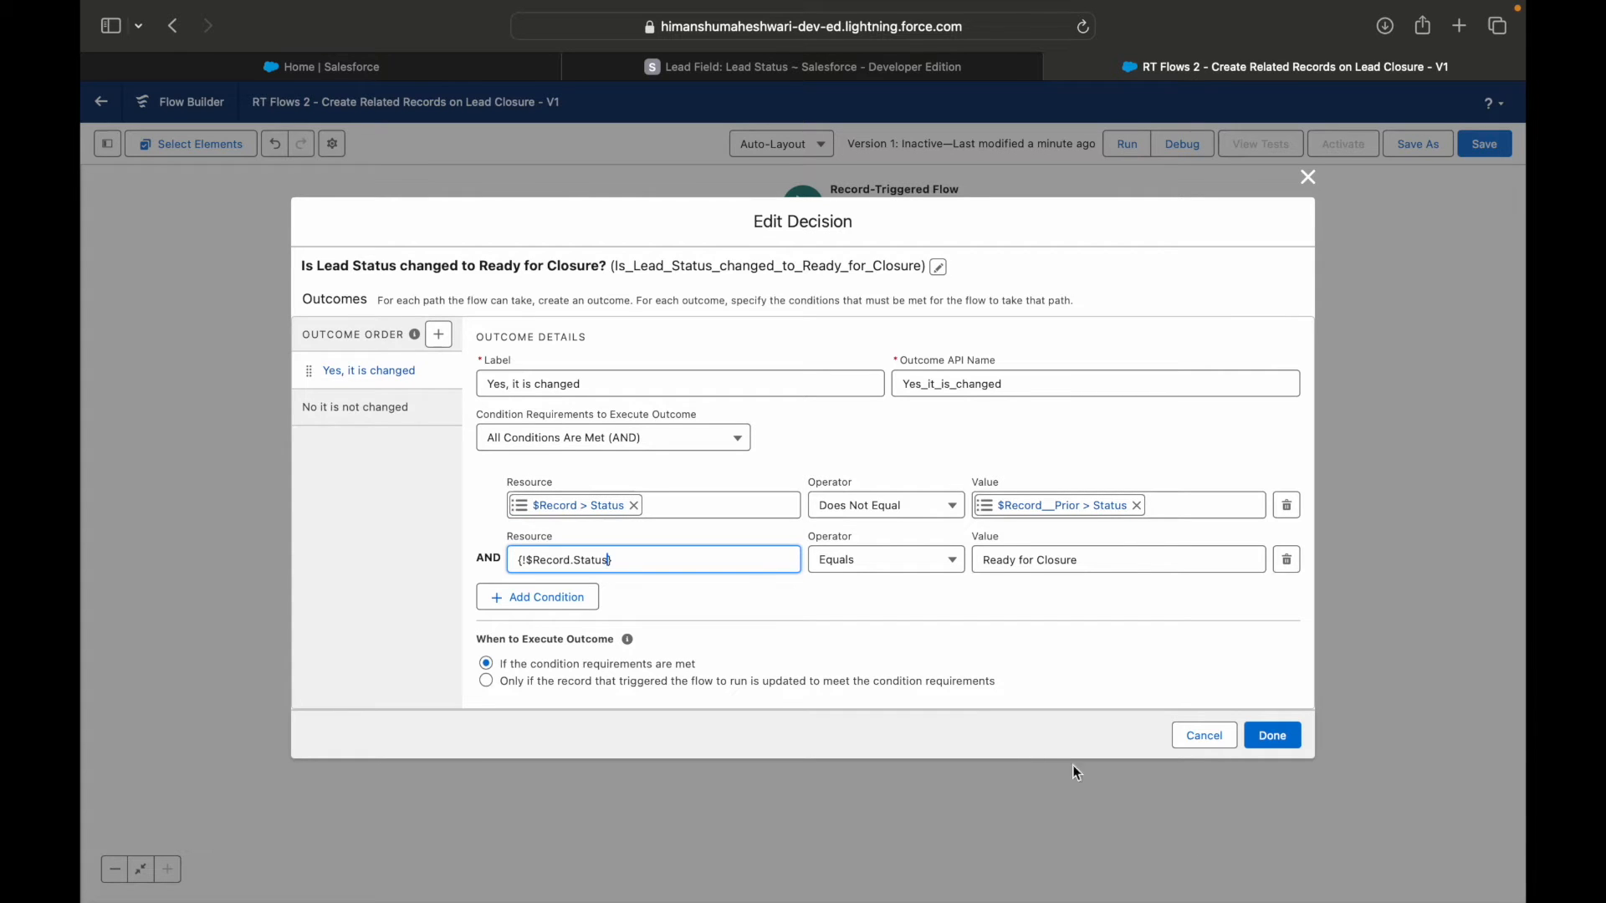
pyautogui.click(962, 581)
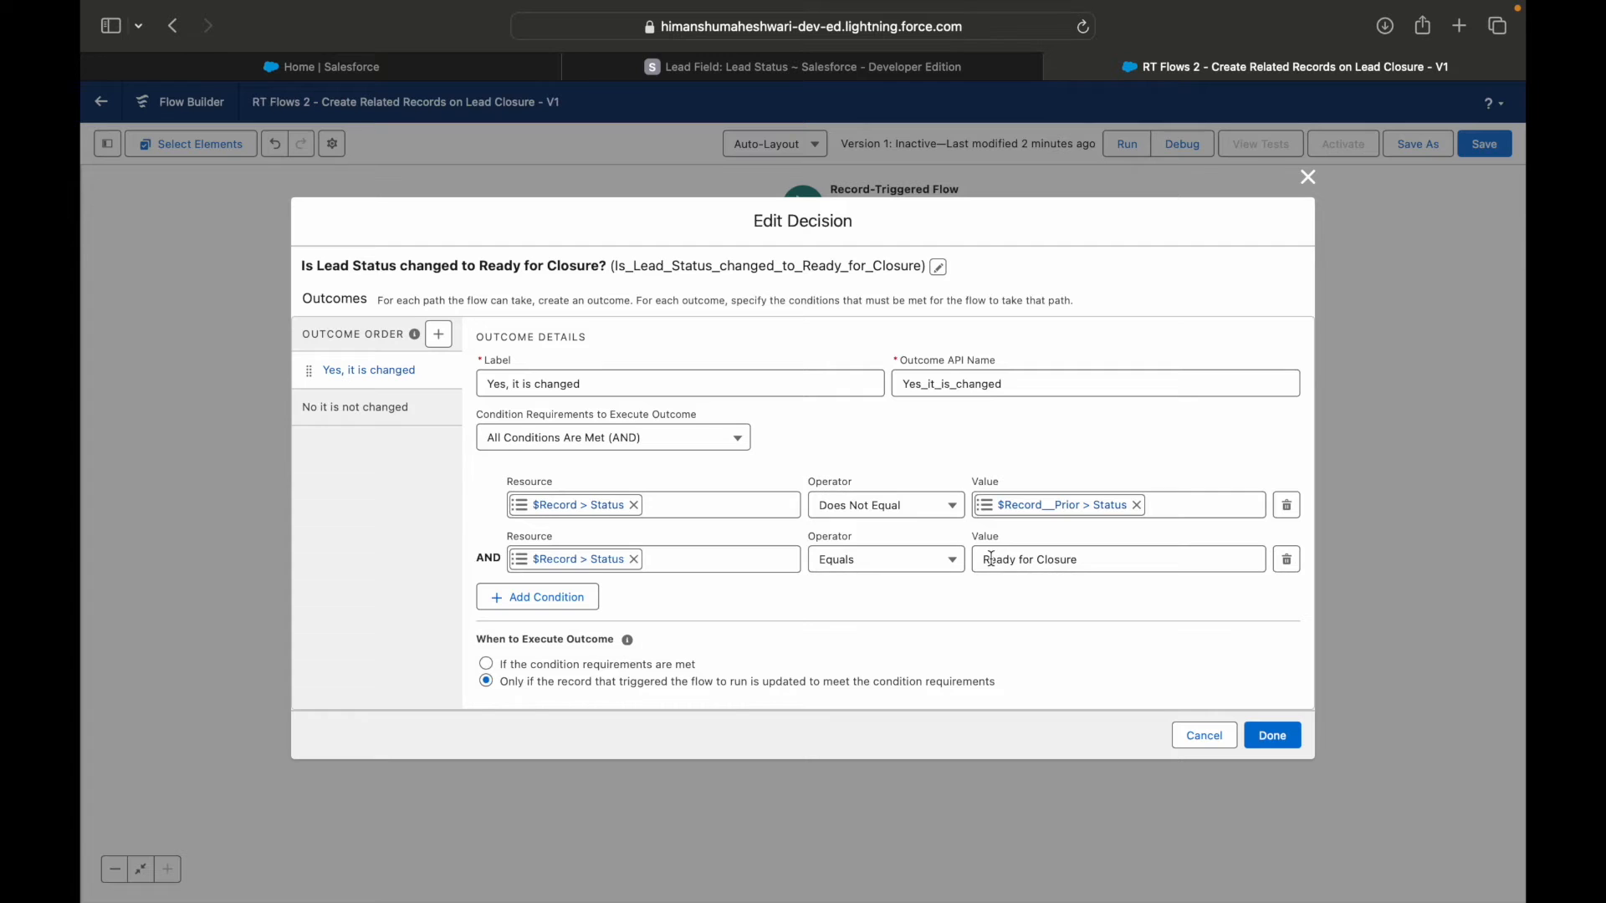
pyautogui.click(1271, 736)
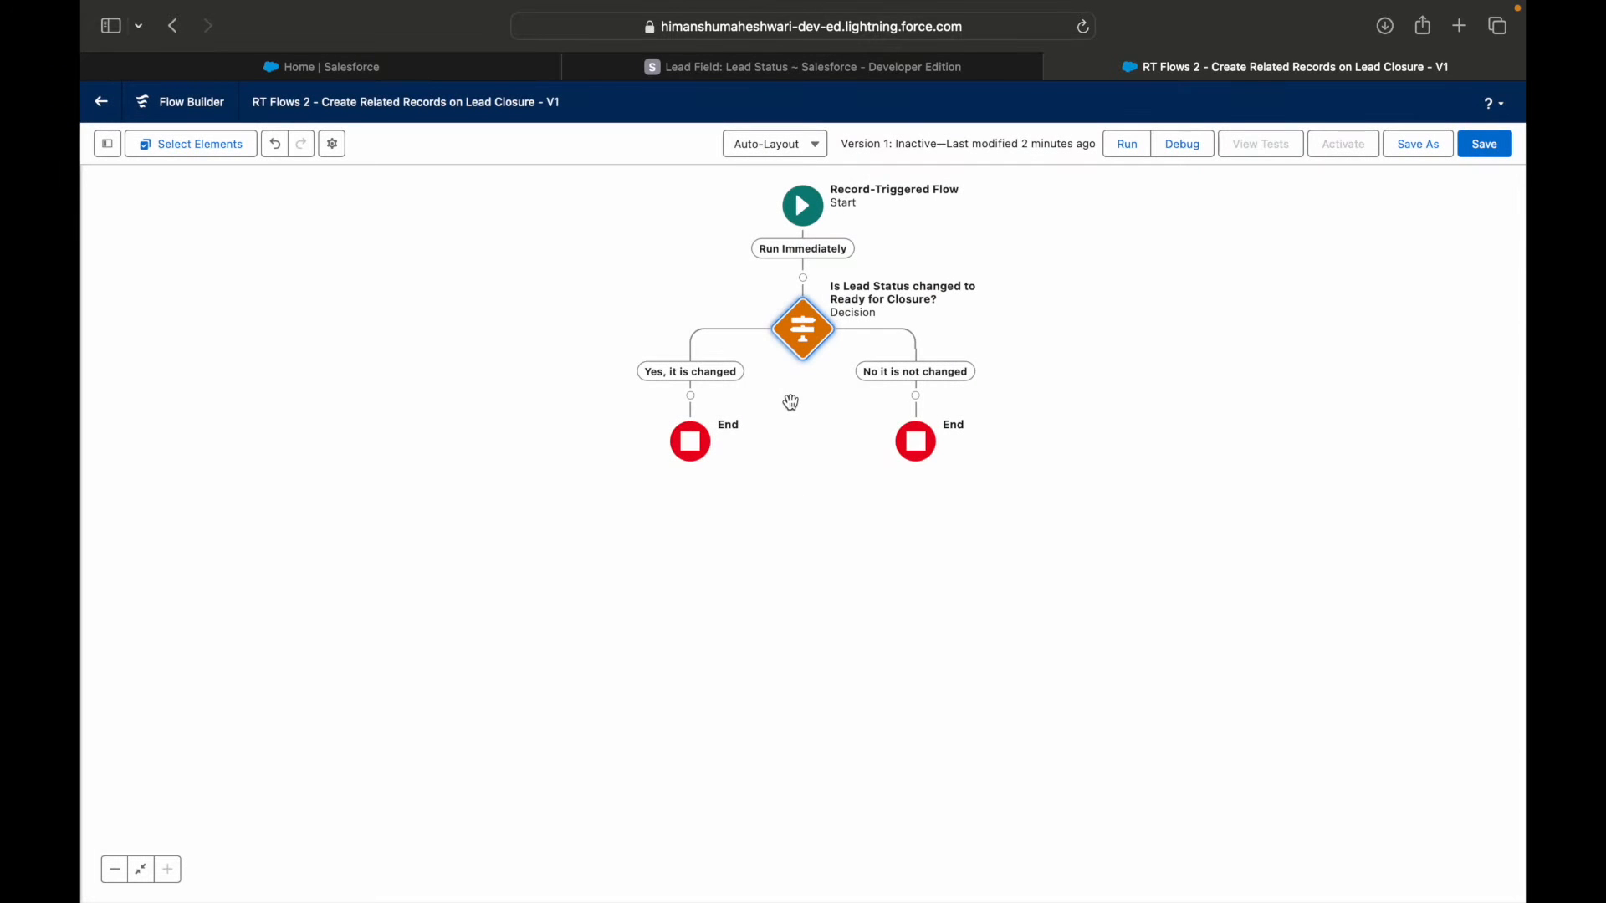
pyautogui.click(1478, 146)
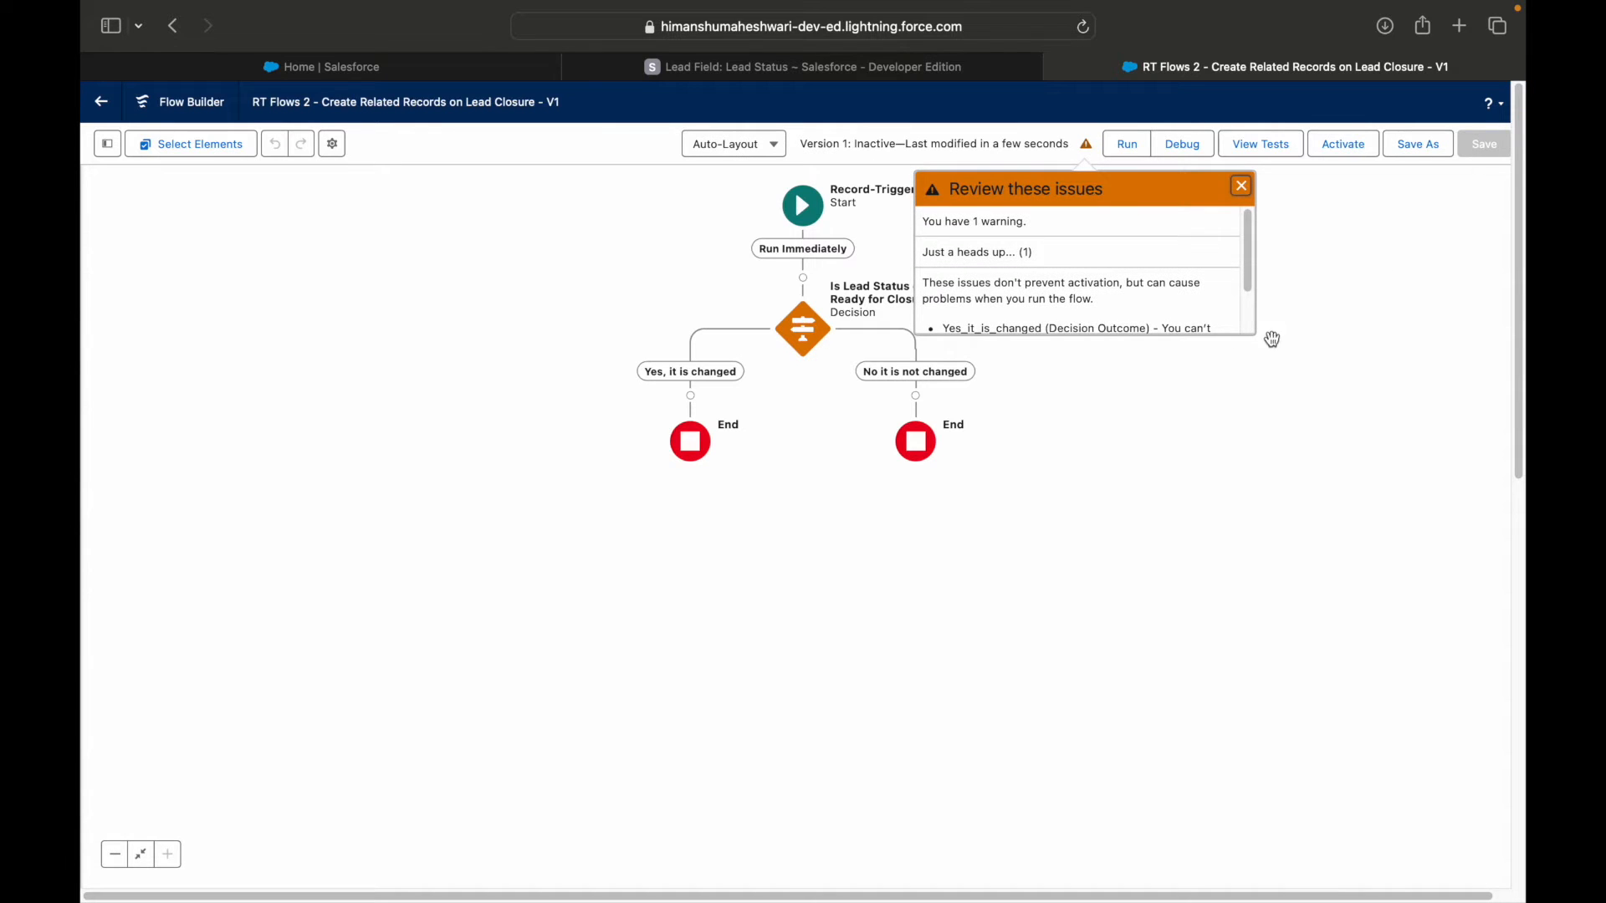
# Read the full warning about the "Yes, it is changed" decision outcome and close it.
pyautogui.scroll(-2, 1165, 303)
pyautogui.scroll(-1, 1167, 306)
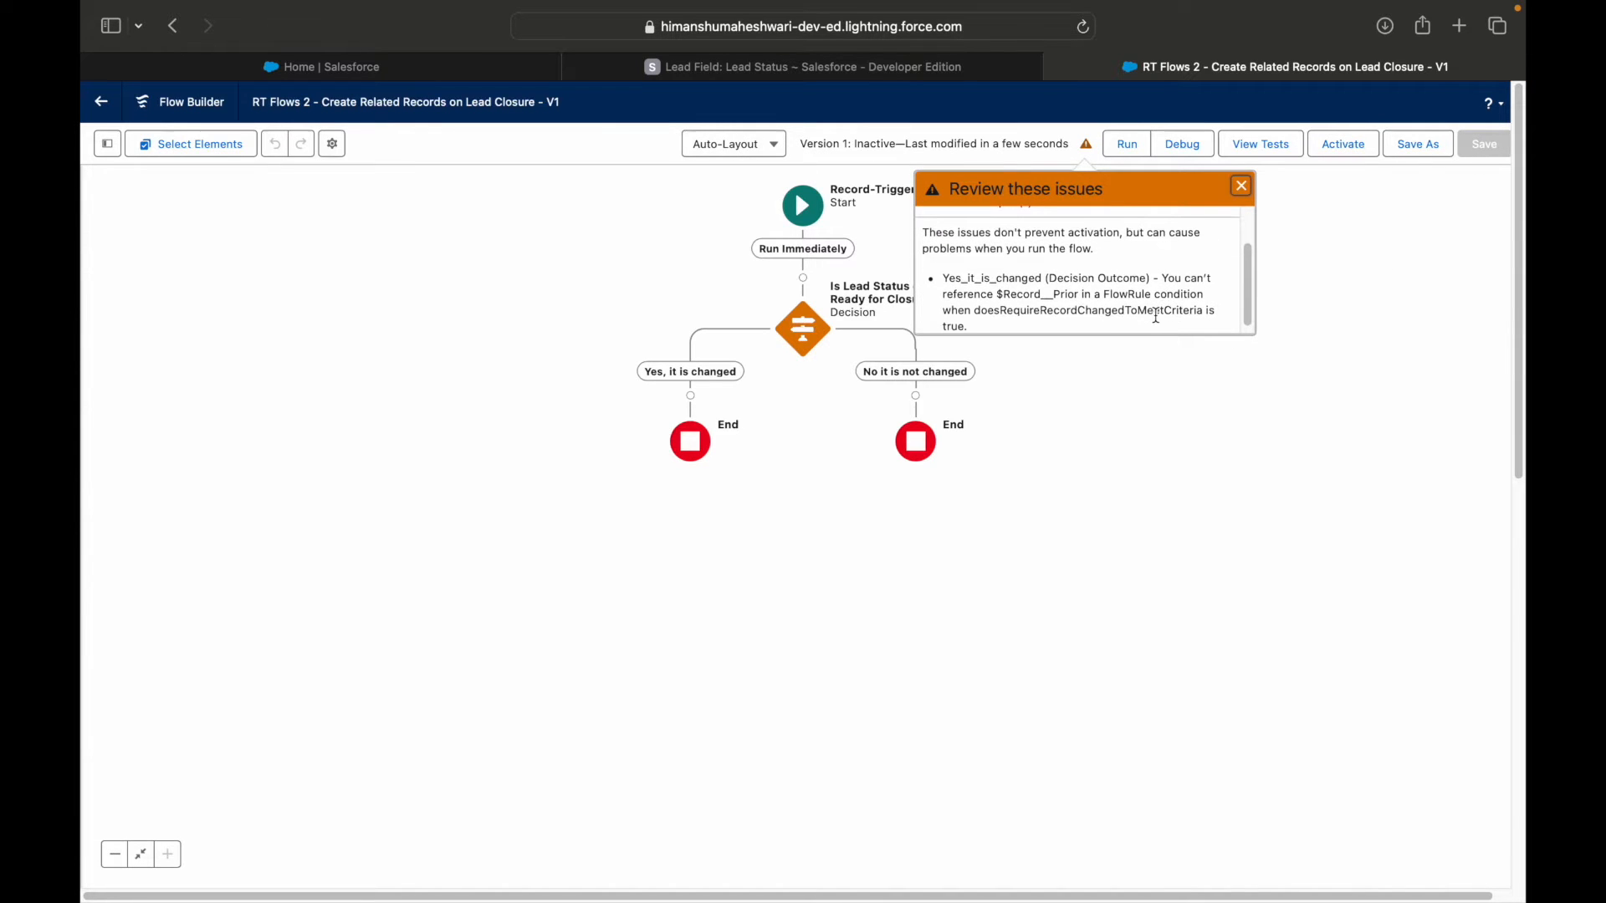
pyautogui.scroll(-1, 1157, 316)
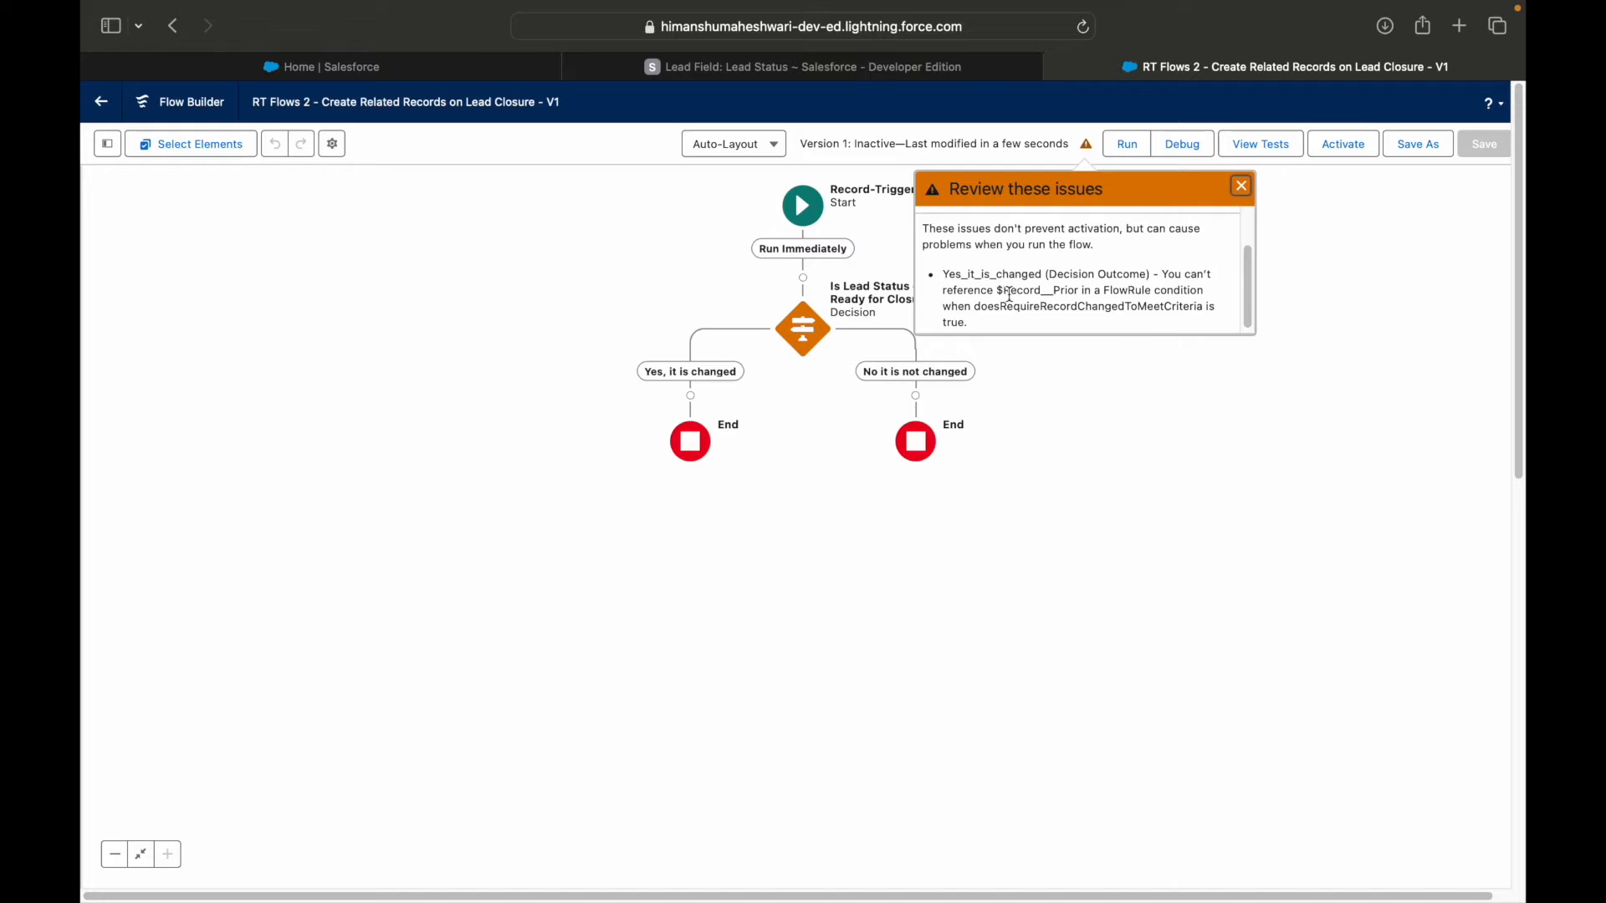
pyautogui.moveTo(972, 238); pyautogui.dragTo(1119, 237)
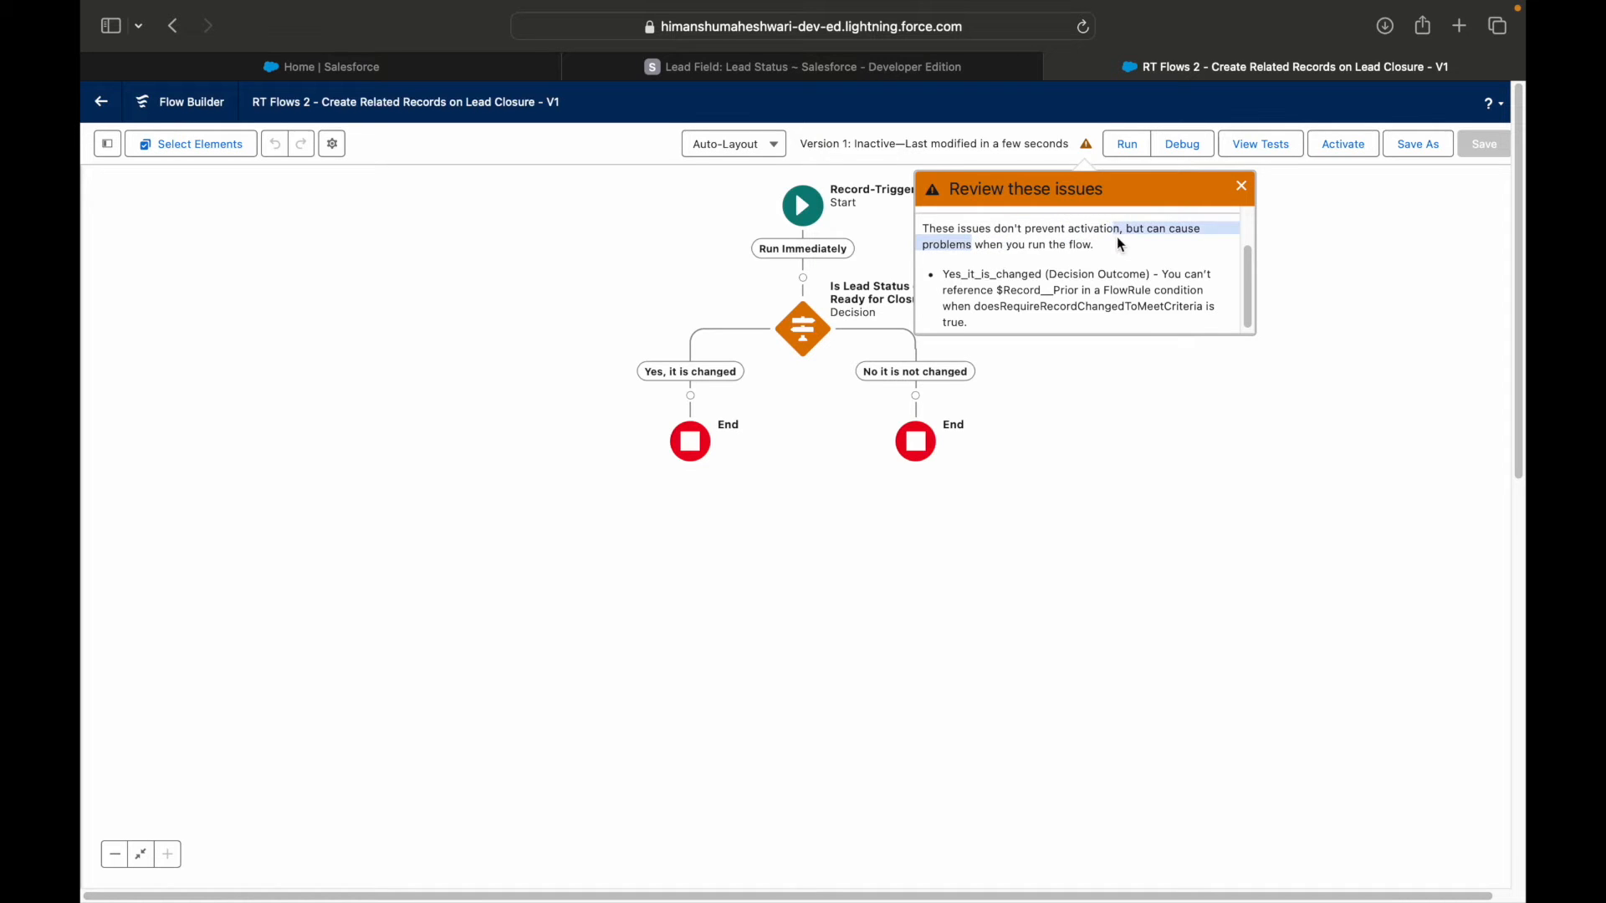
pyautogui.click(1102, 241)
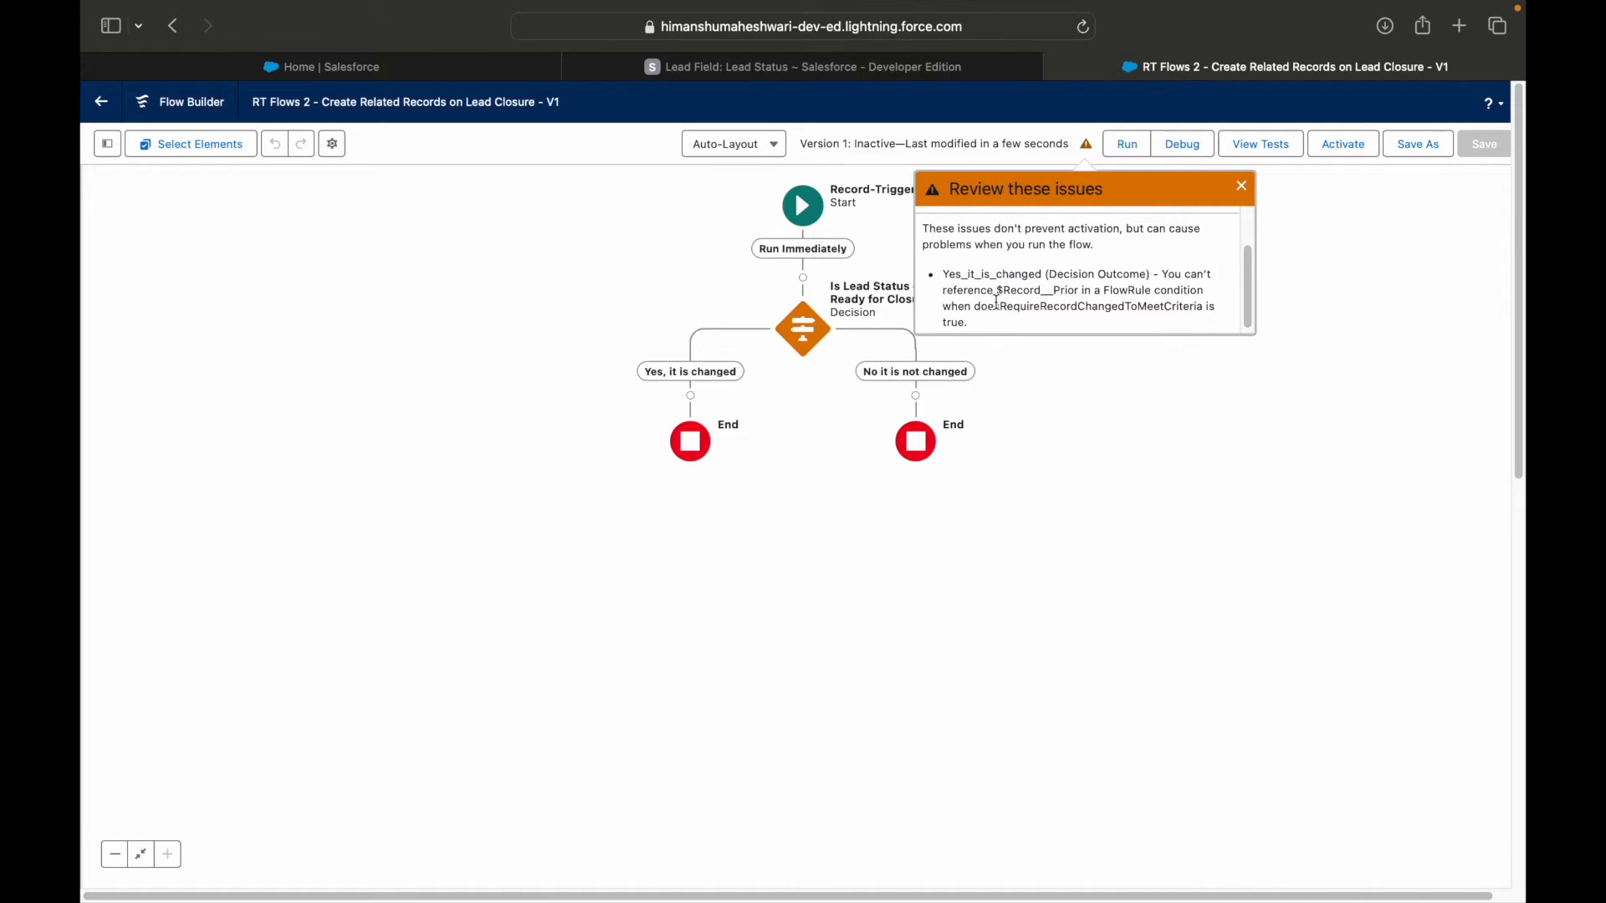
pyautogui.moveTo(996, 289); pyautogui.dragTo(1081, 287)
pyautogui.click(1119, 287)
pyautogui.moveTo(976, 308); pyautogui.dragTo(1204, 298)
pyautogui.click(1219, 276)
pyautogui.click(1242, 185)
# Set the "Yes, it is changed" outcome to execute if the condition requirements are met, and save the flow.
pyautogui.doubleClick(804, 327)
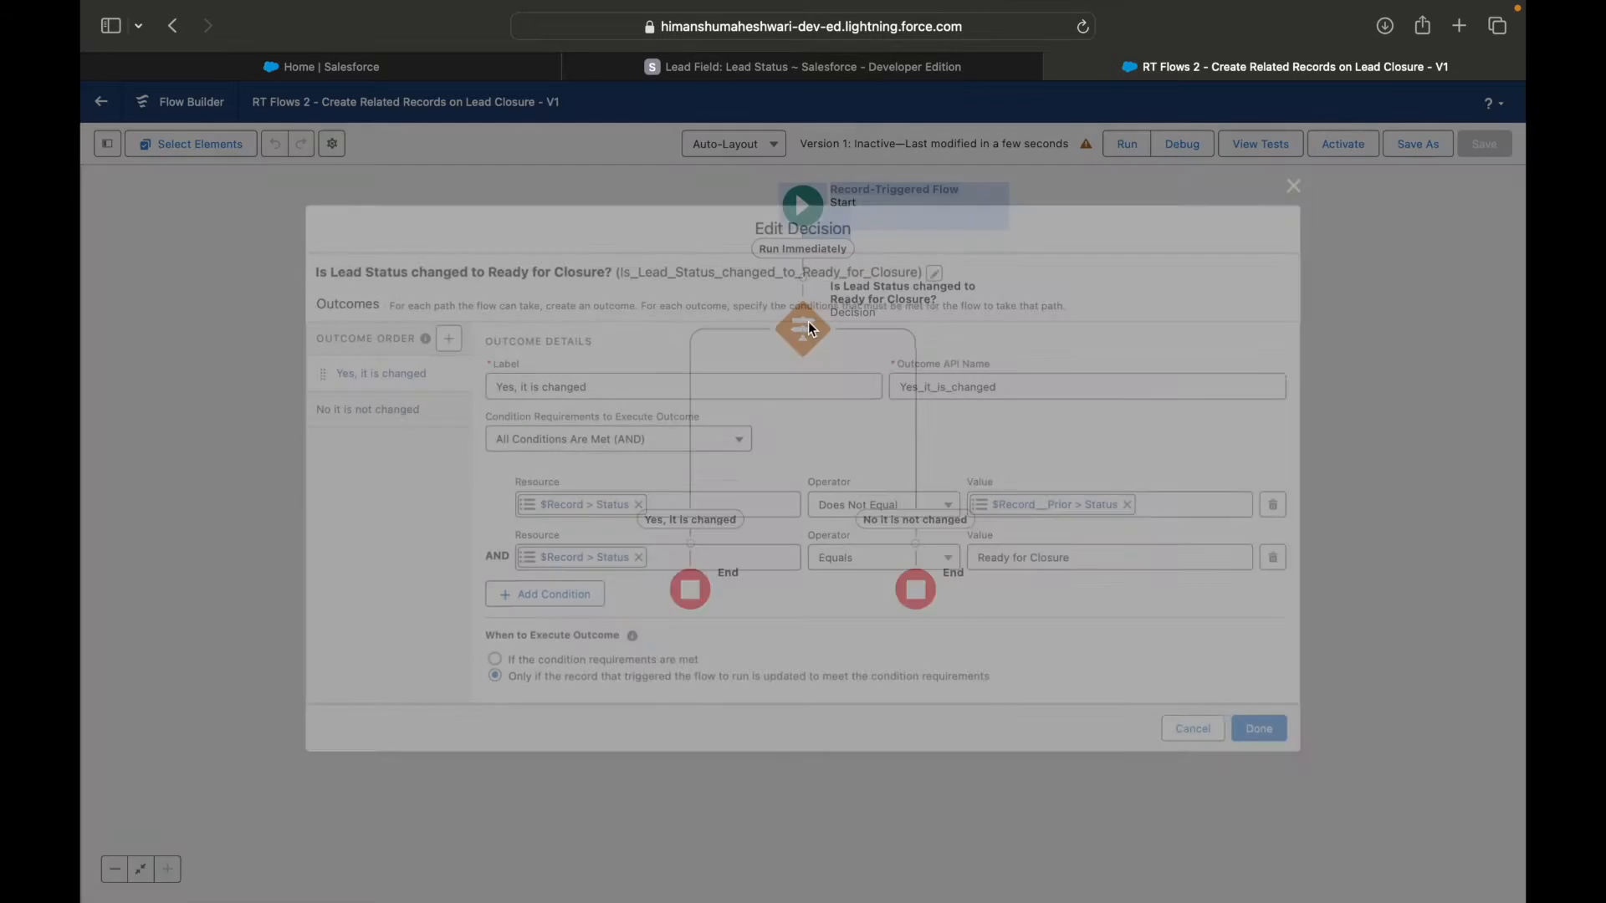
pyautogui.click(570, 665)
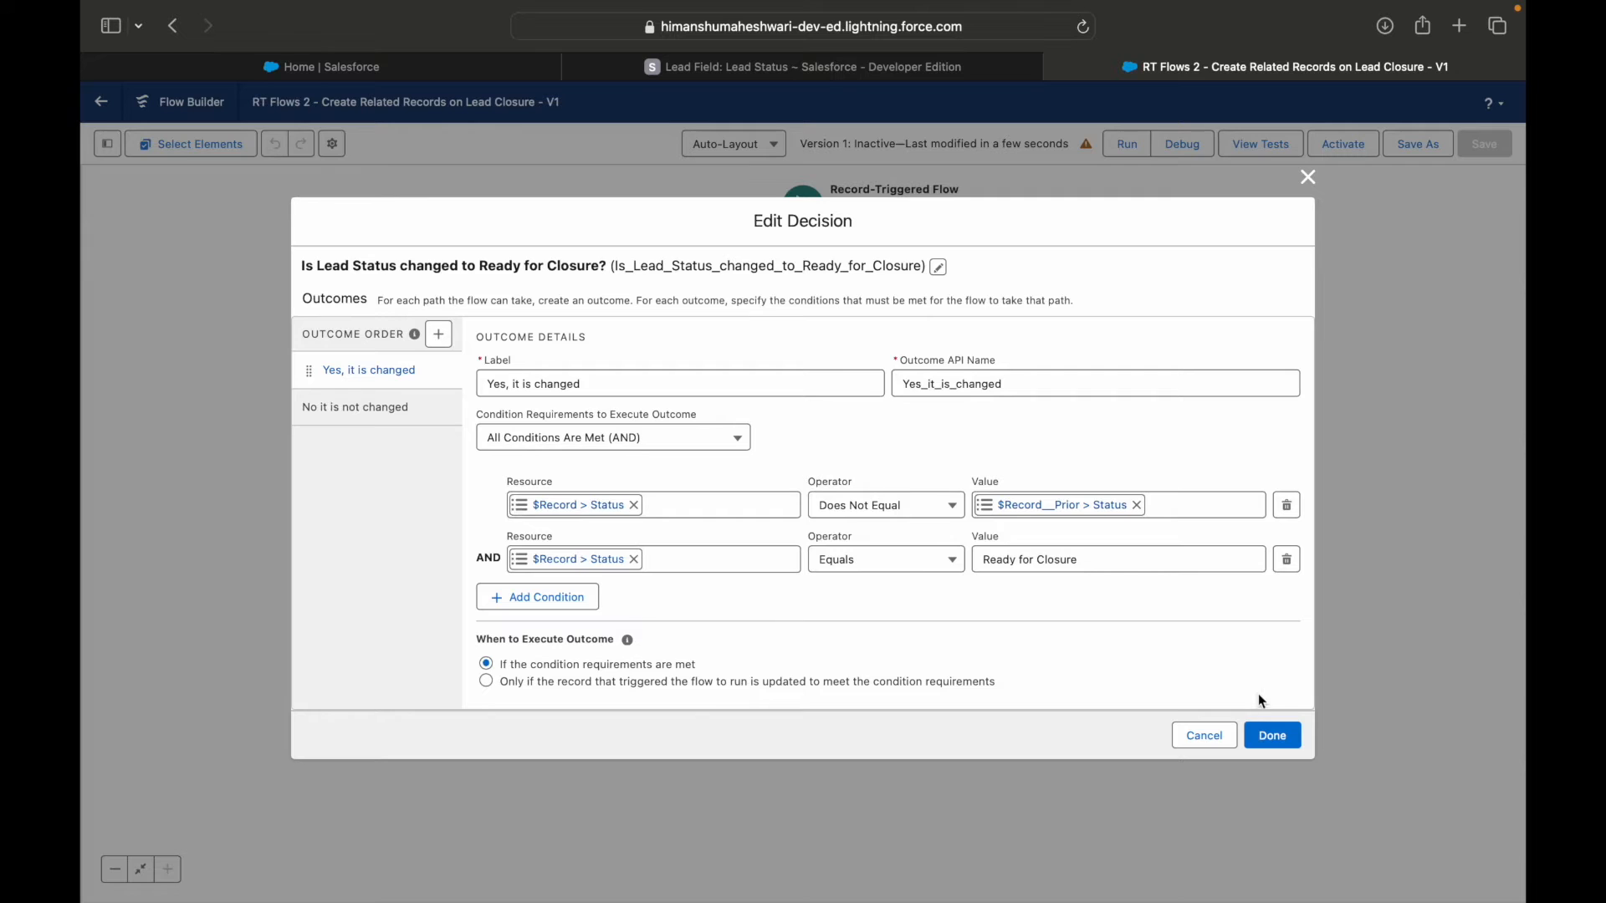
pyautogui.click(1275, 737)
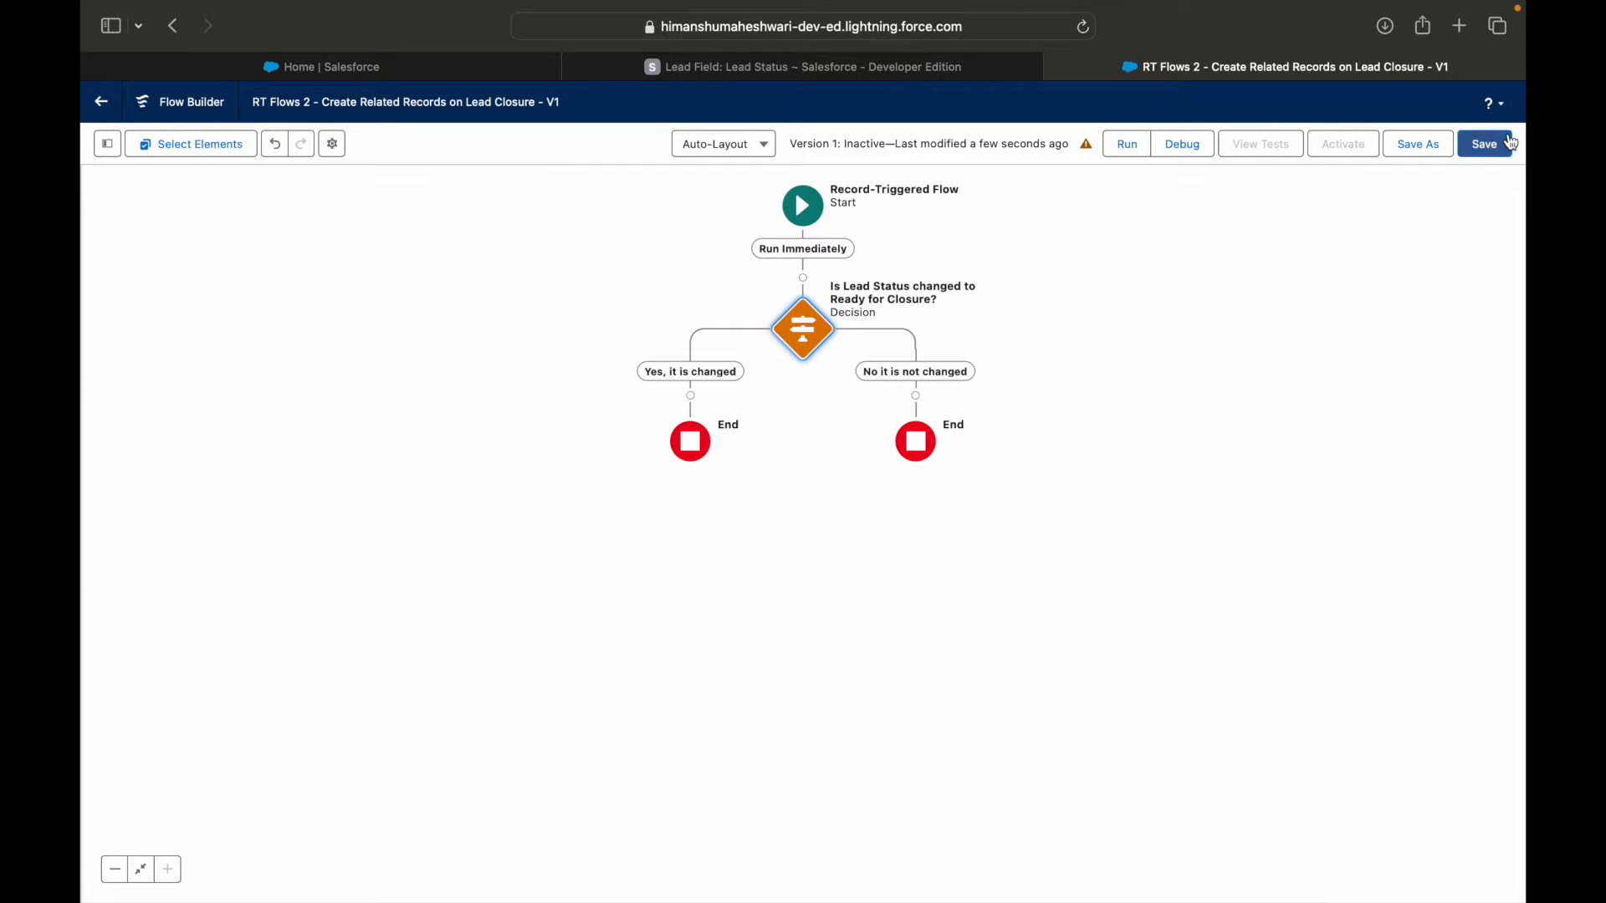
pyautogui.click(1482, 151)
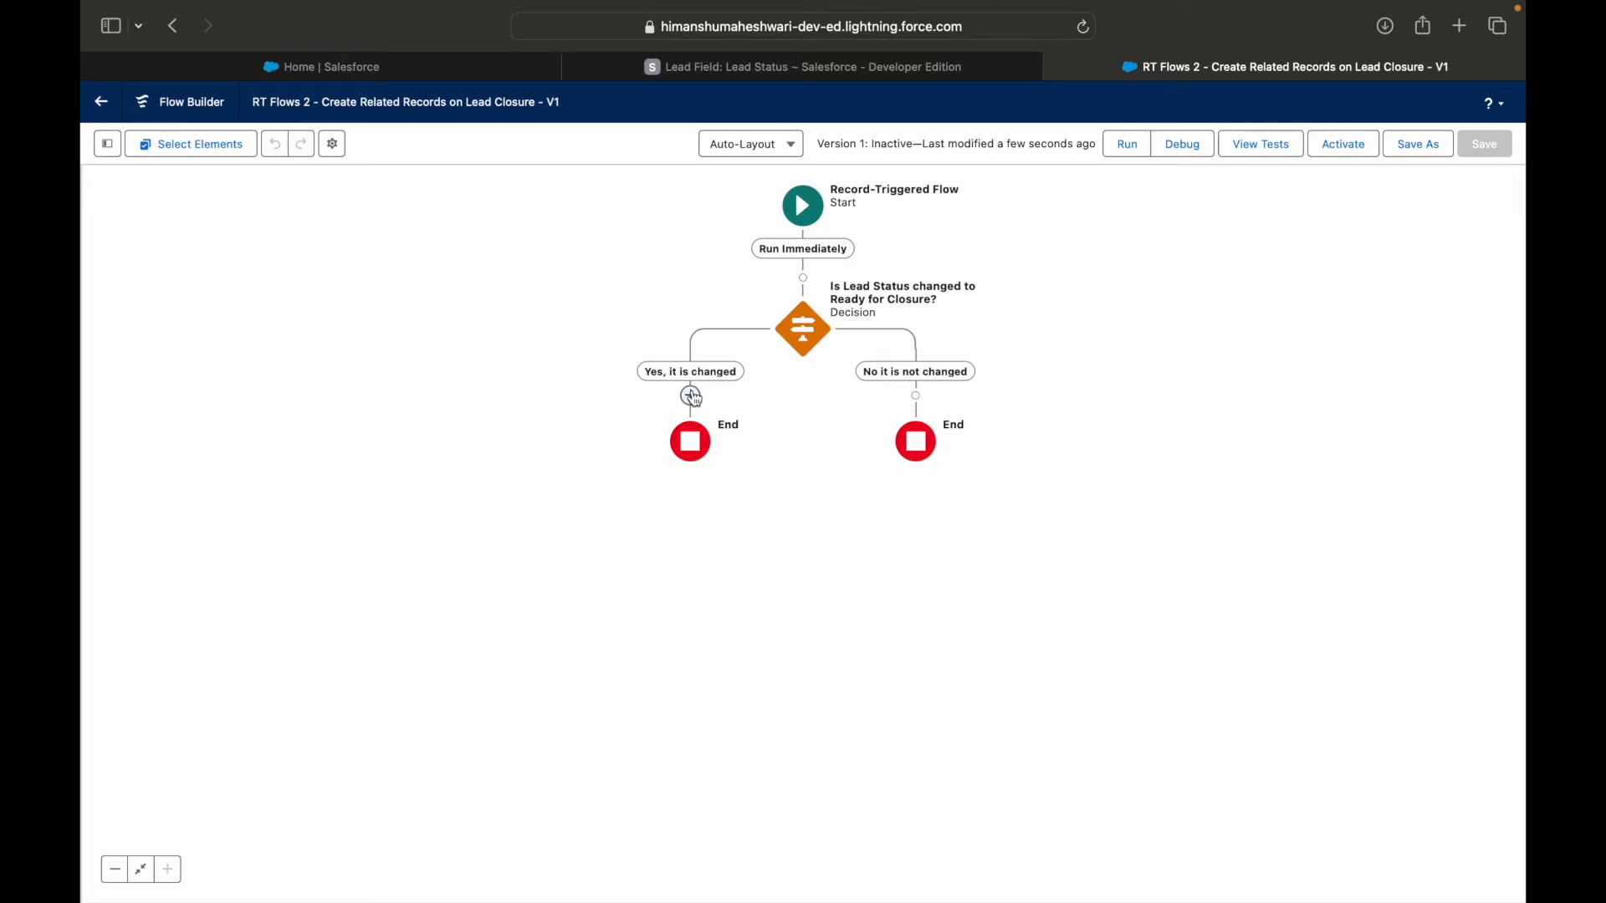
# Add a Create Records element to the "Yes, it is changed" path.
pyautogui.click(691, 396)
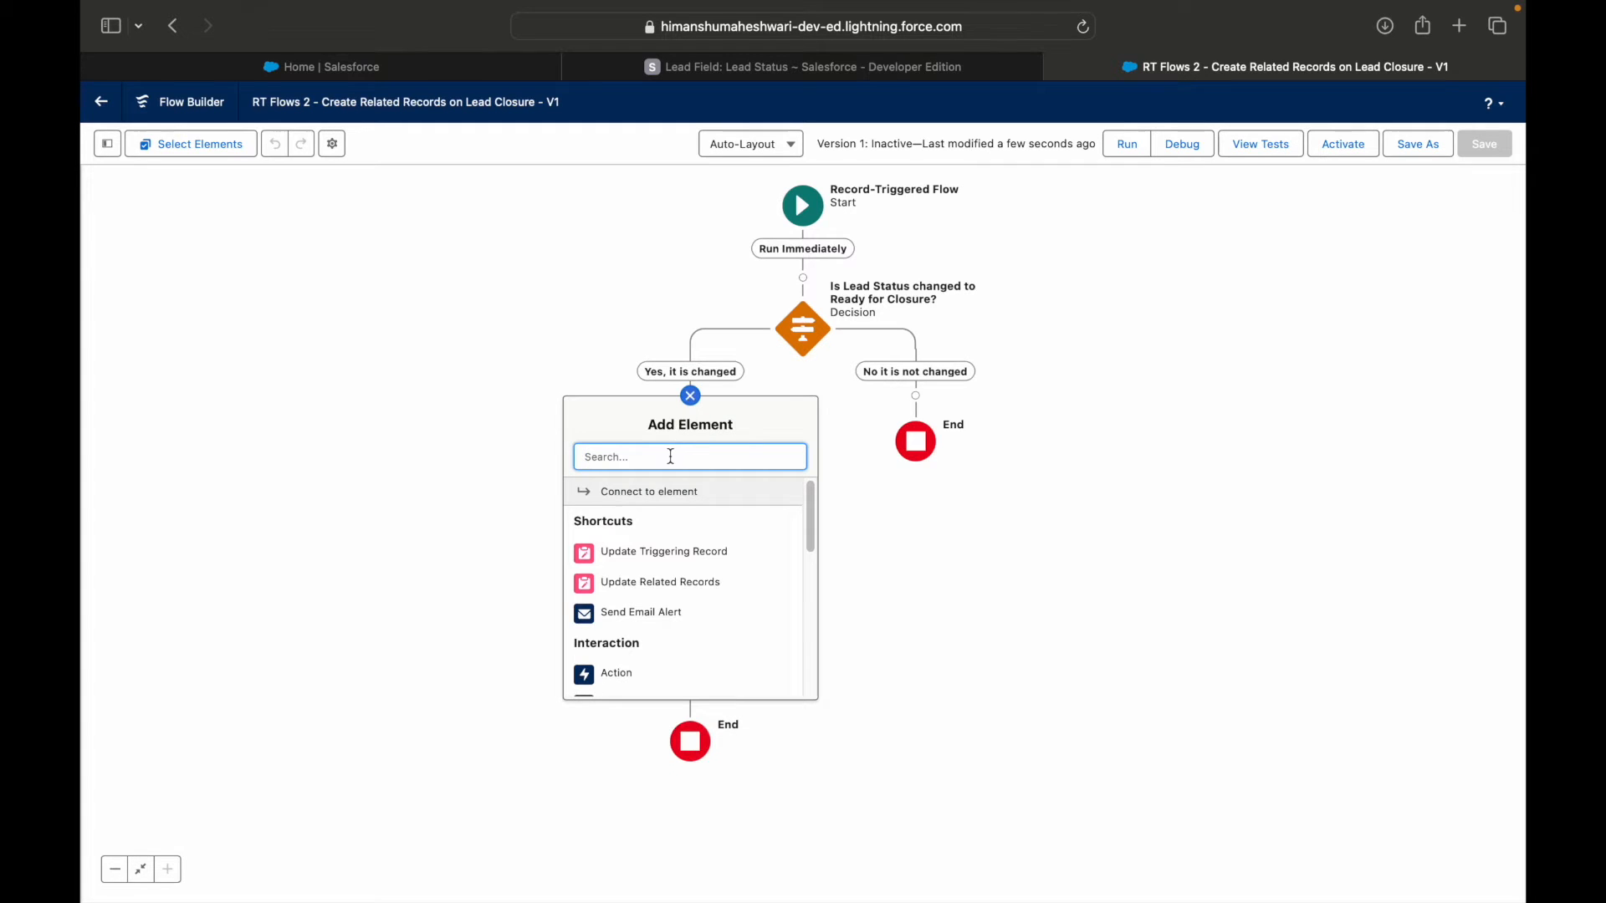
pyautogui.write('Create ')
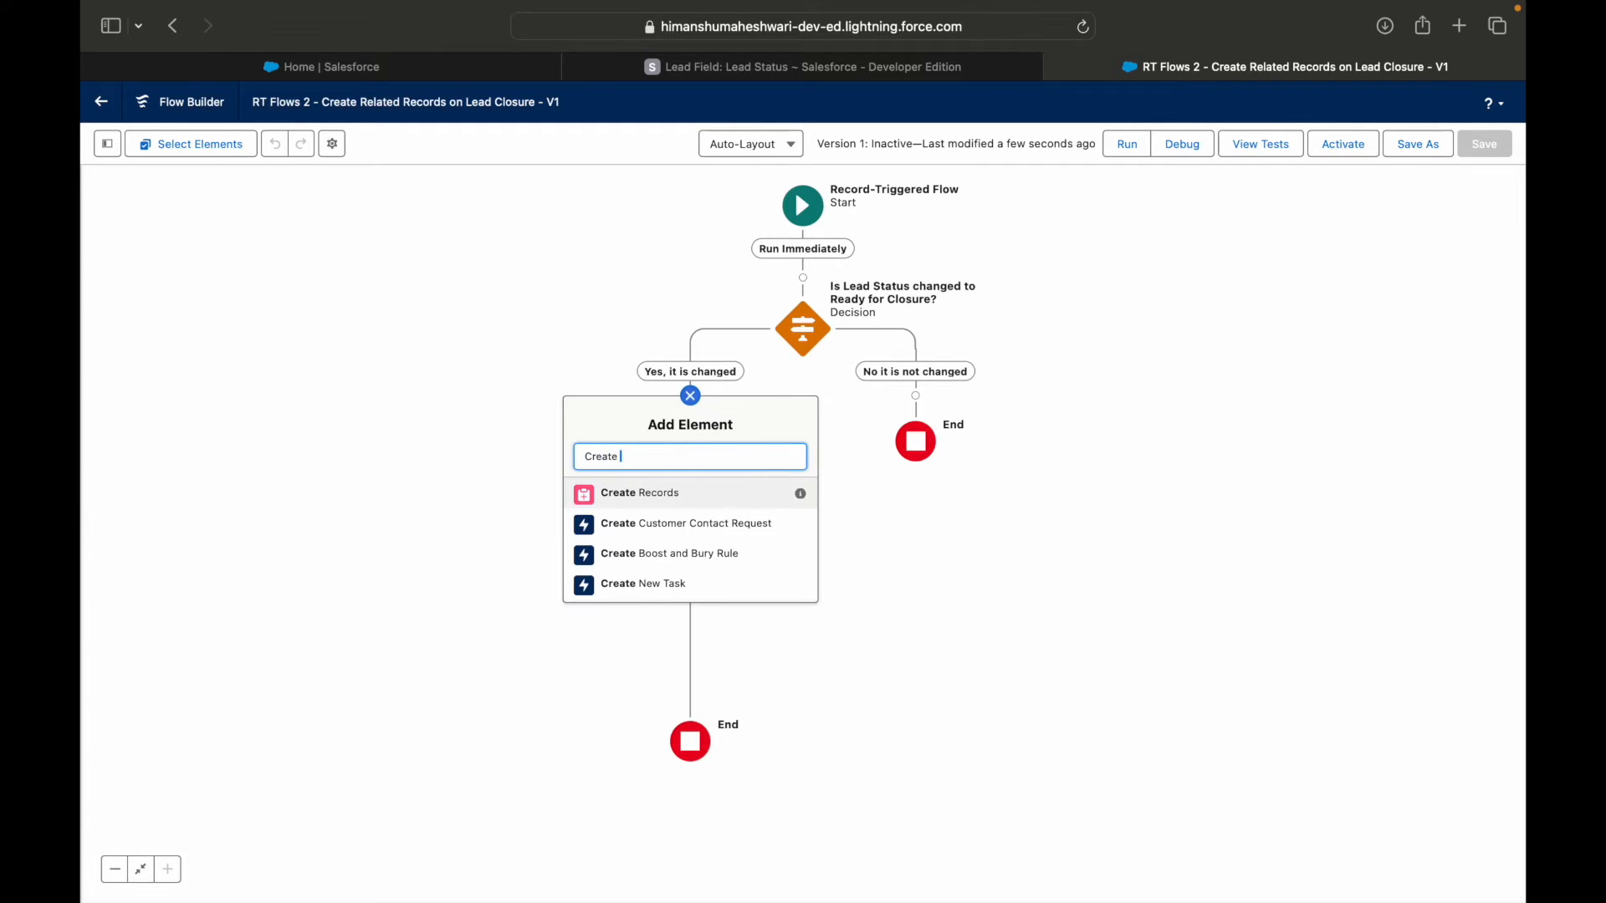
pyautogui.write('Re')
pyautogui.press('super+a')
pyautogui.write('Create')
pyautogui.press('super+a')
pyautogui.press('BackSpace')
pyautogui.scroll(-5, 657, 642)
pyautogui.scroll(-3, 657, 642)
pyautogui.click(639, 615)
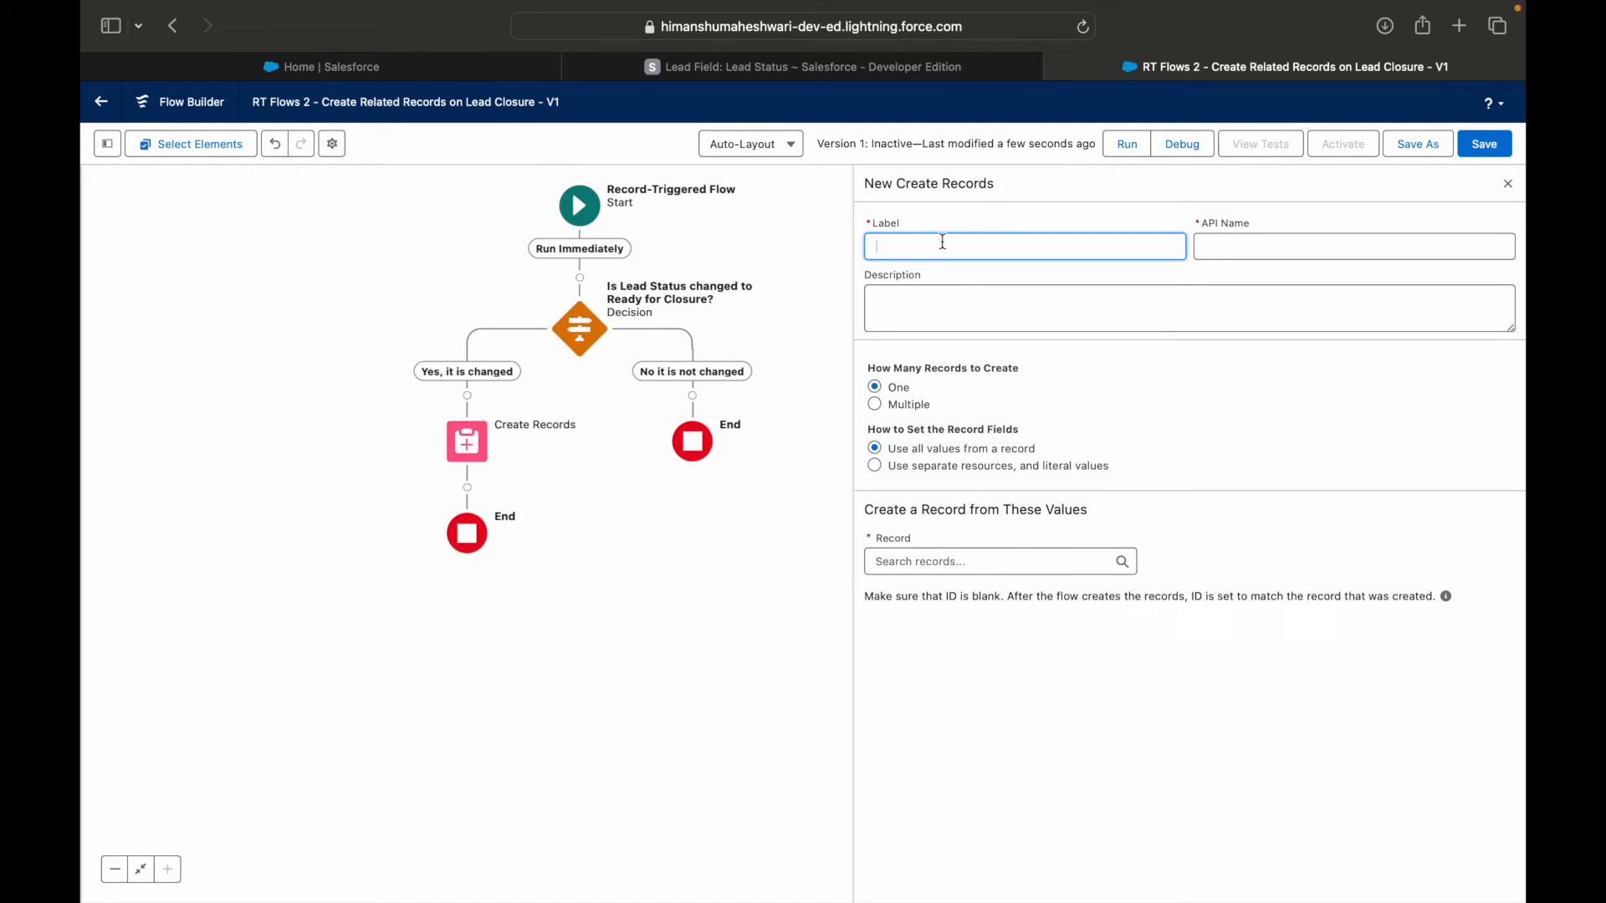
# Label the new element "Create Account Record for the Lead" and have it create one record.
pyautogui.write('Create Account Record for the Lead')
pyautogui.press('Tab')
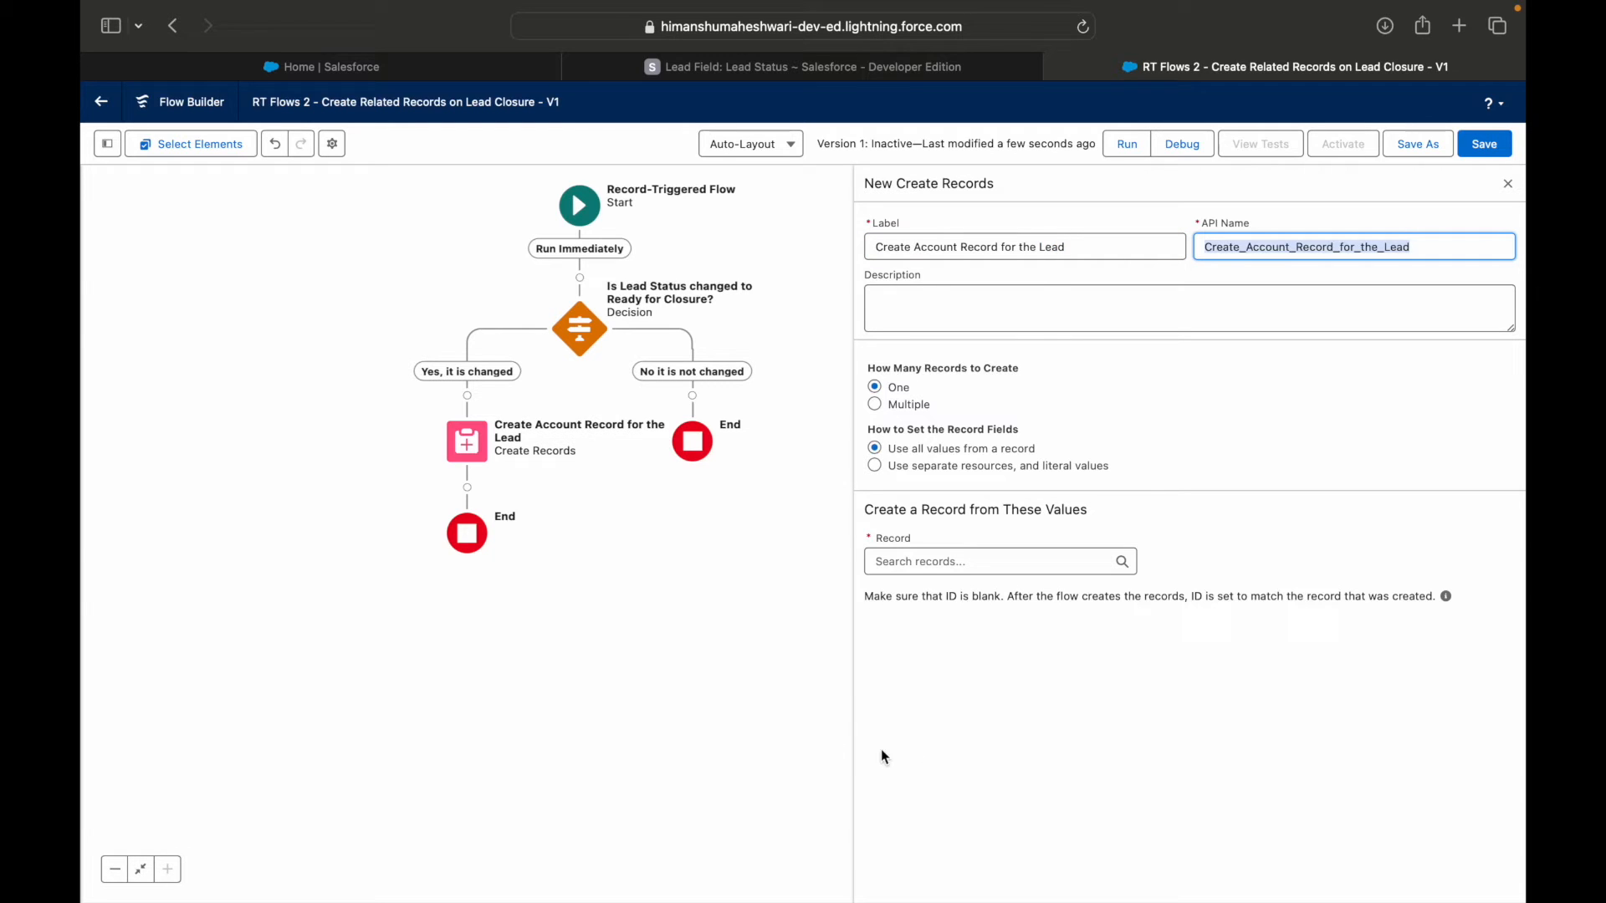
pyautogui.click(893, 393)
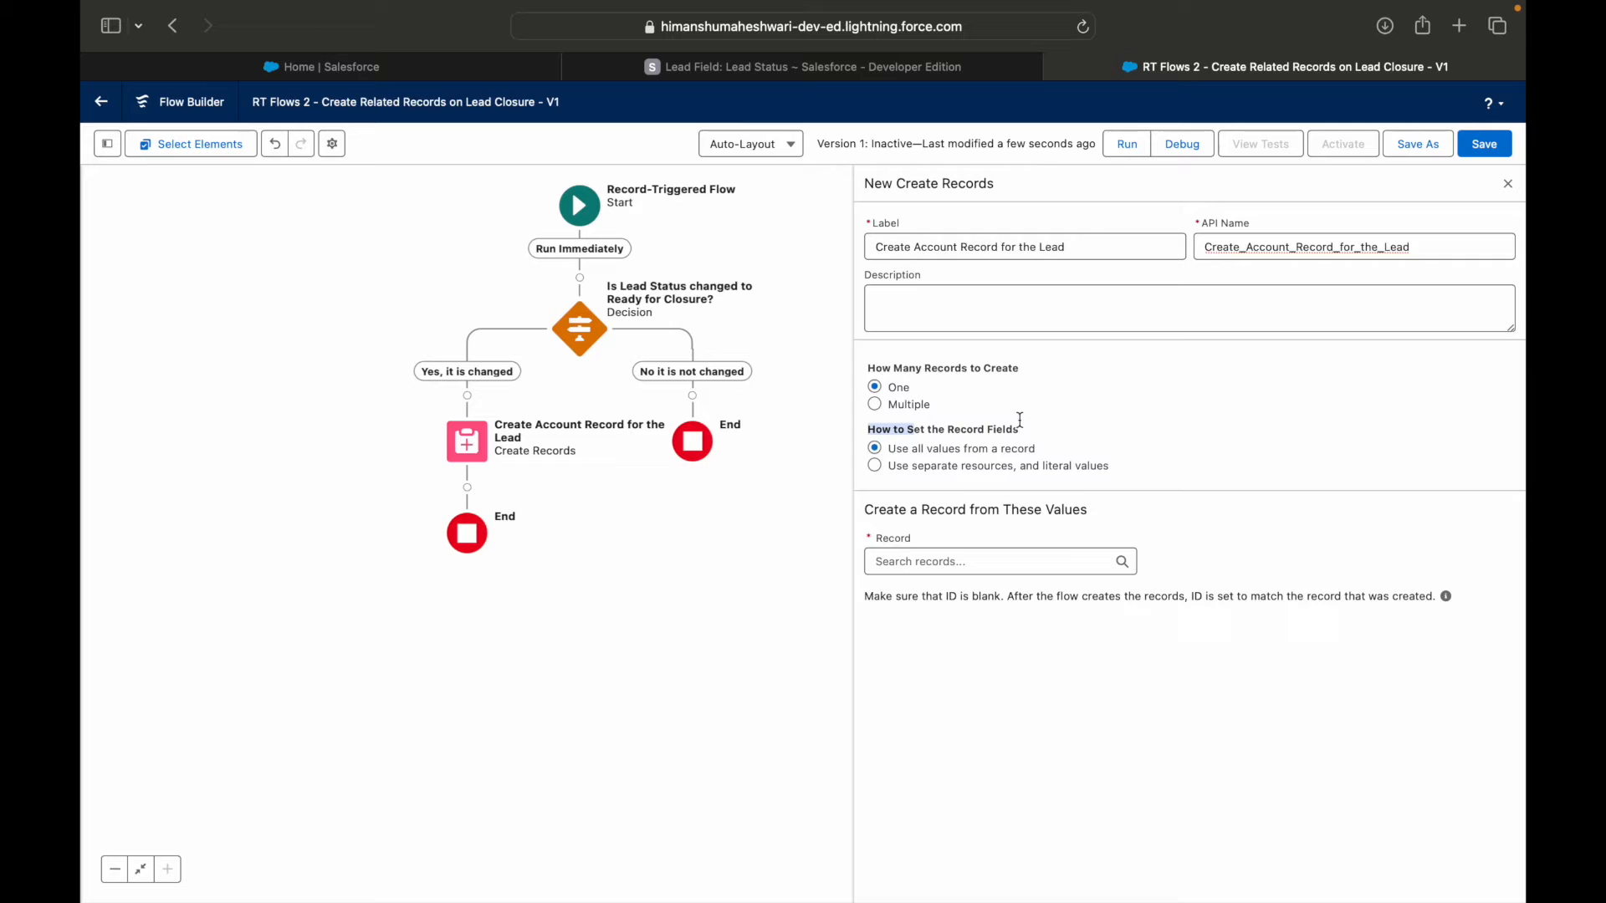
# Set the record fields from separate resources and literal values, with Account as the object to create.
pyautogui.click(950, 563)
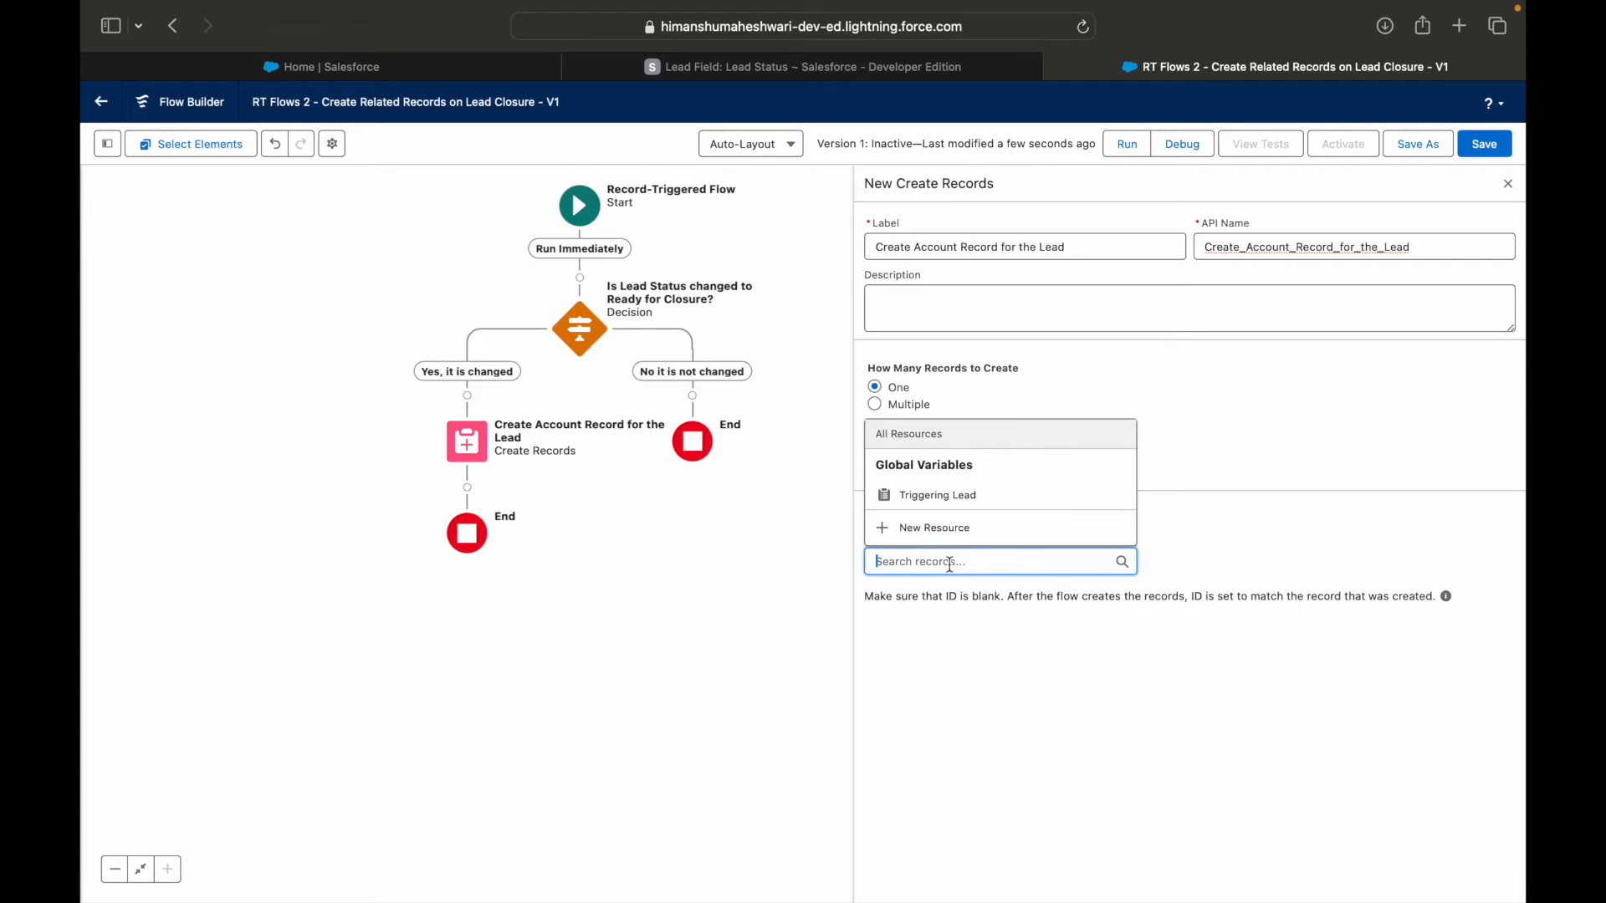
pyautogui.click(992, 640)
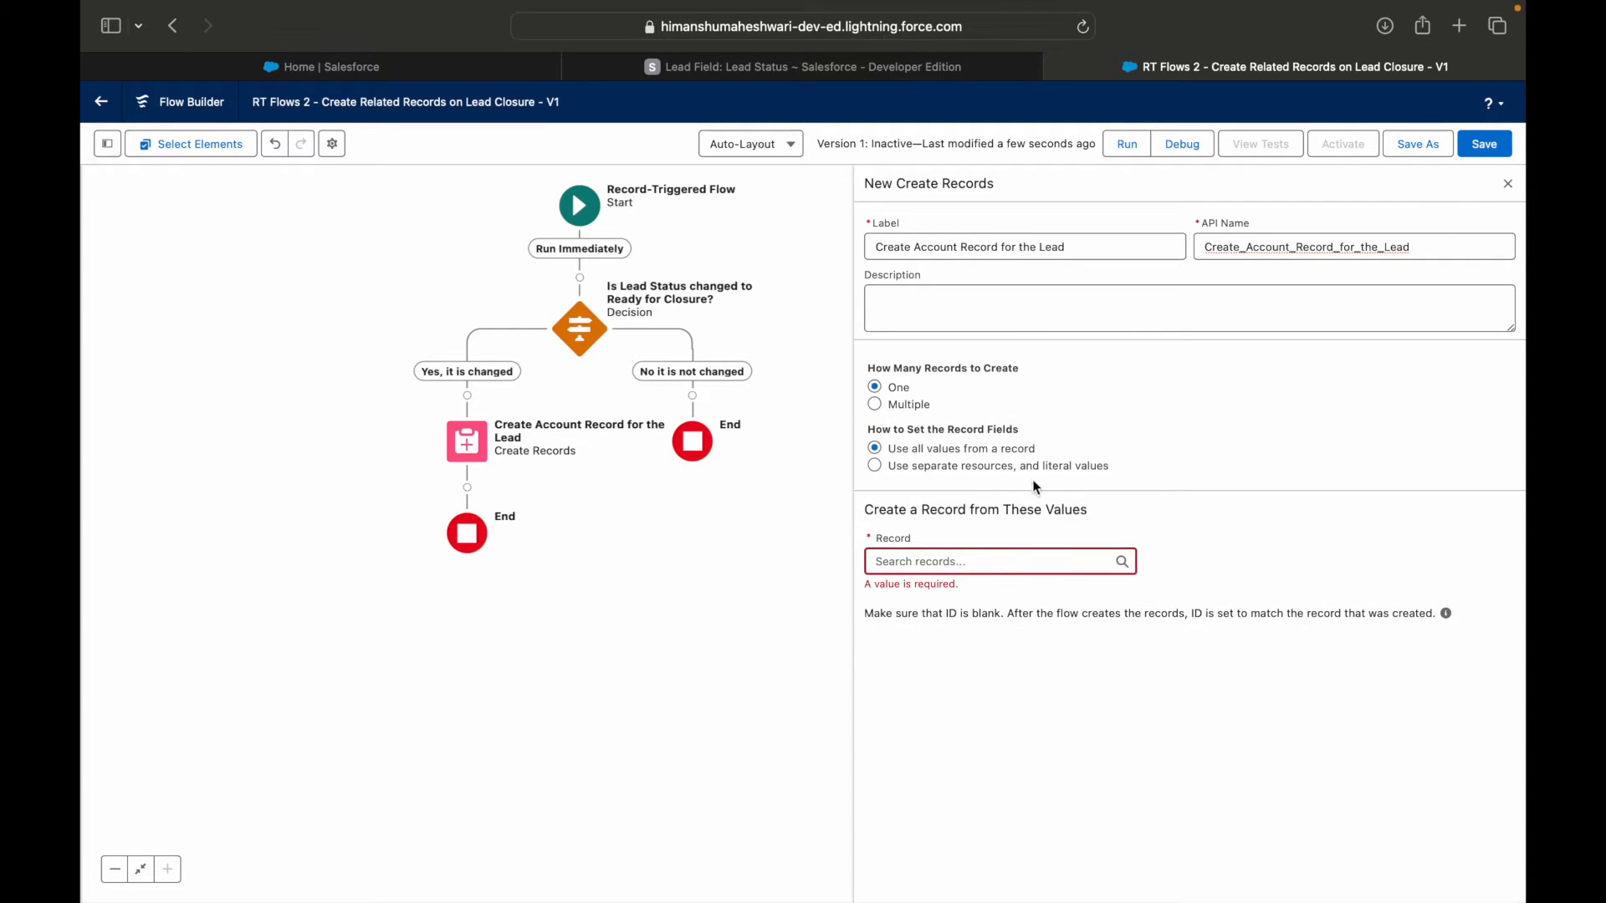
pyautogui.click(1017, 467)
pyautogui.click(980, 560)
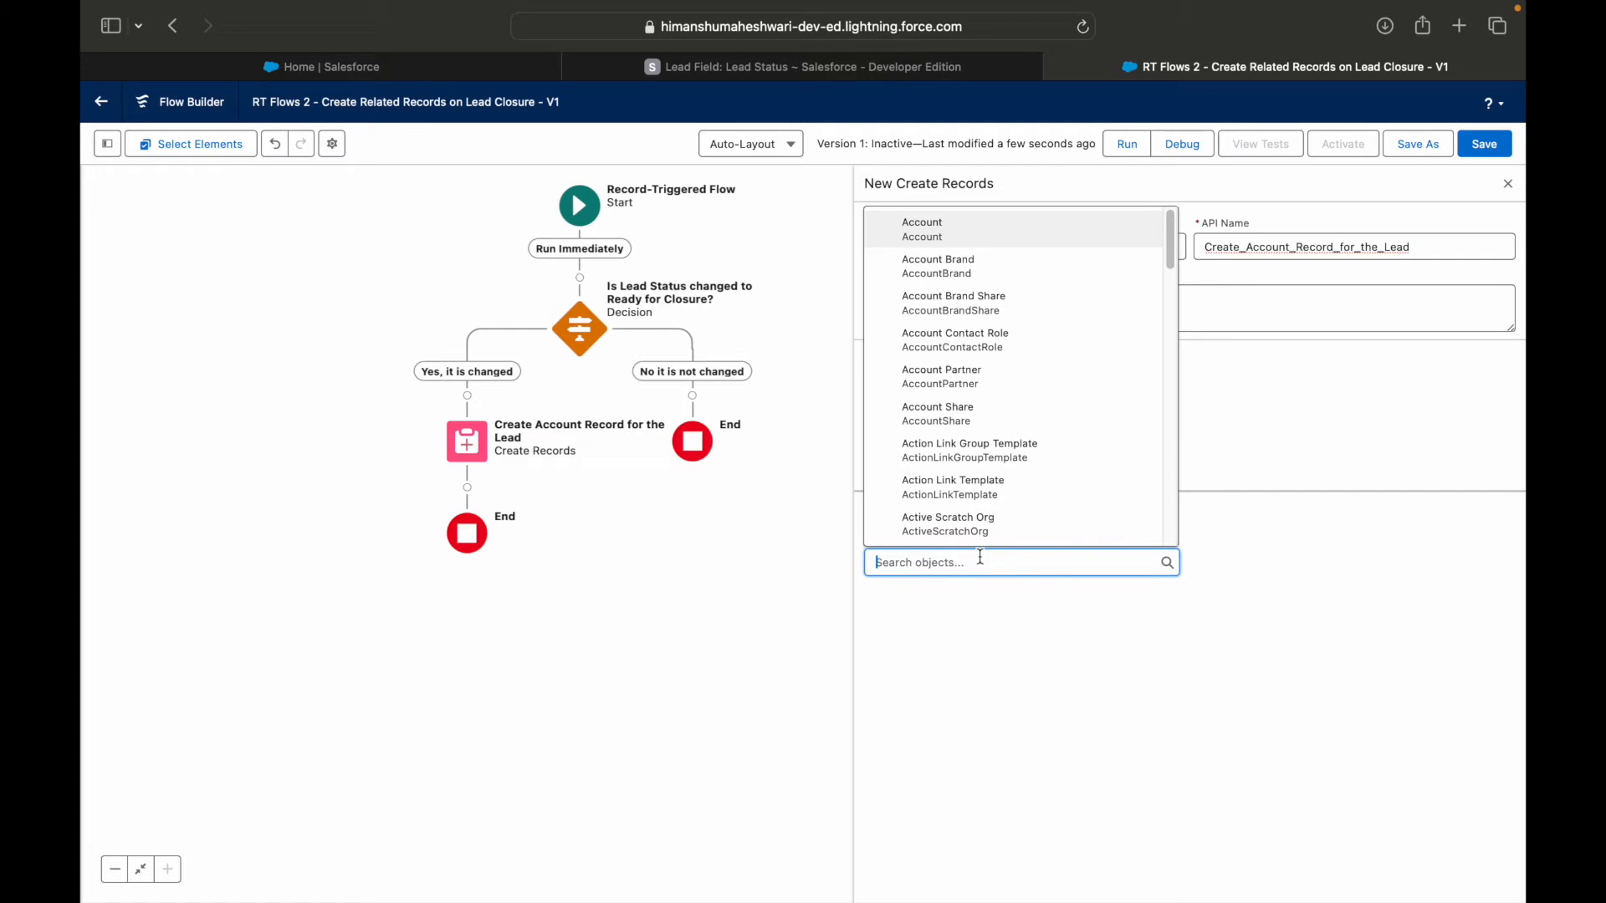
pyautogui.write('Account')
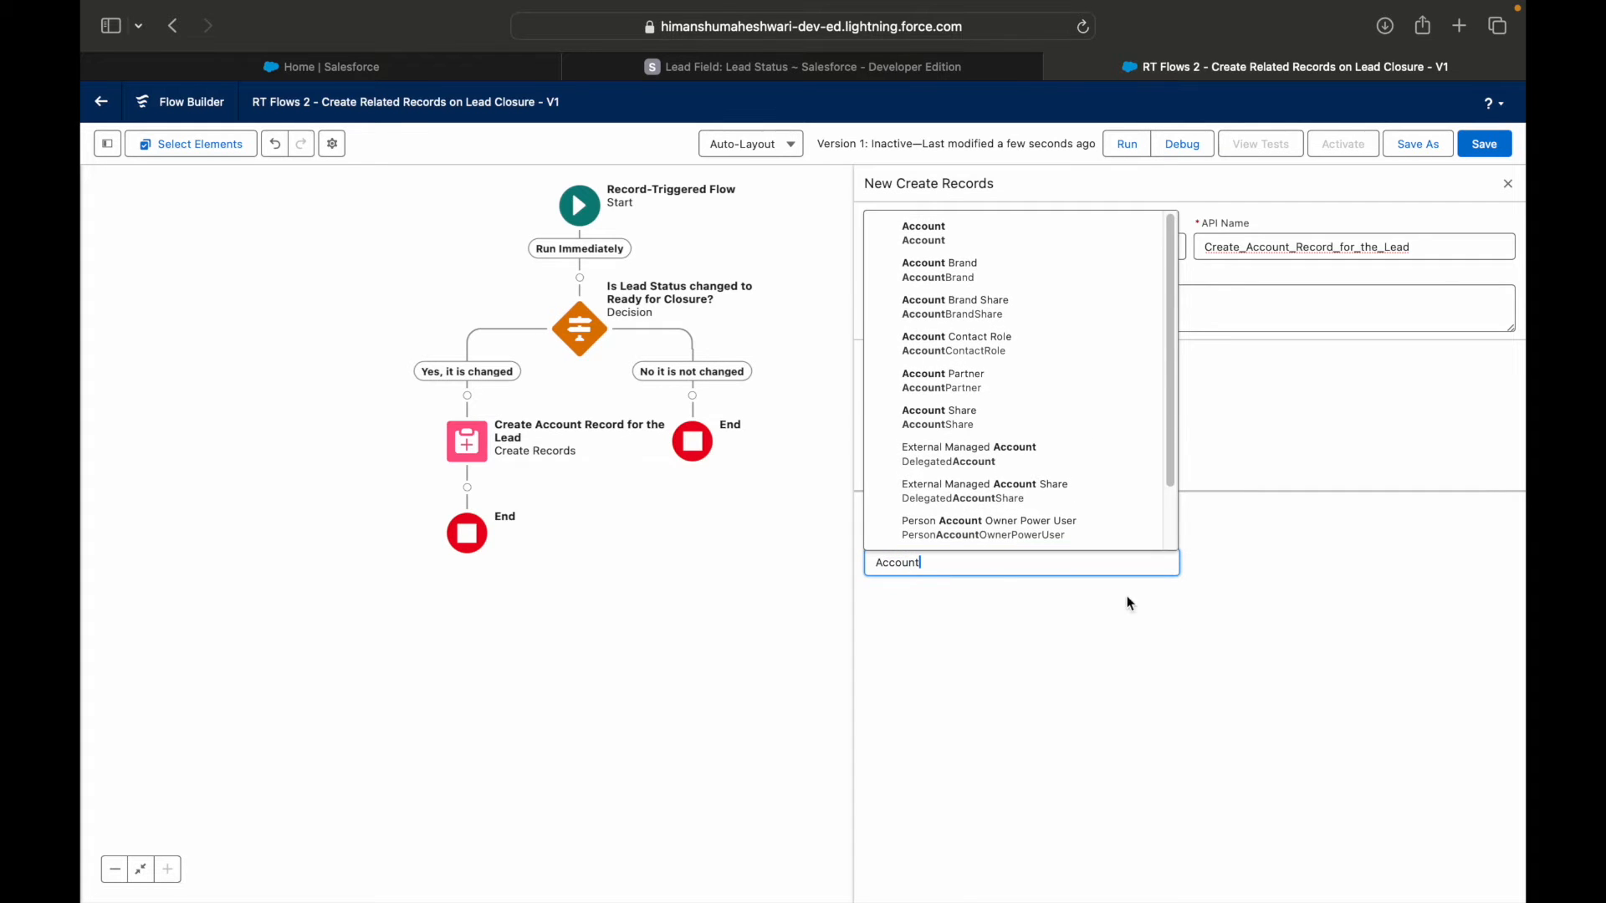
pyautogui.click(985, 253)
# Map the account's Name field to $Record > Lead ID.
pyautogui.click(958, 655)
pyautogui.write('Name')
pyautogui.click(973, 628)
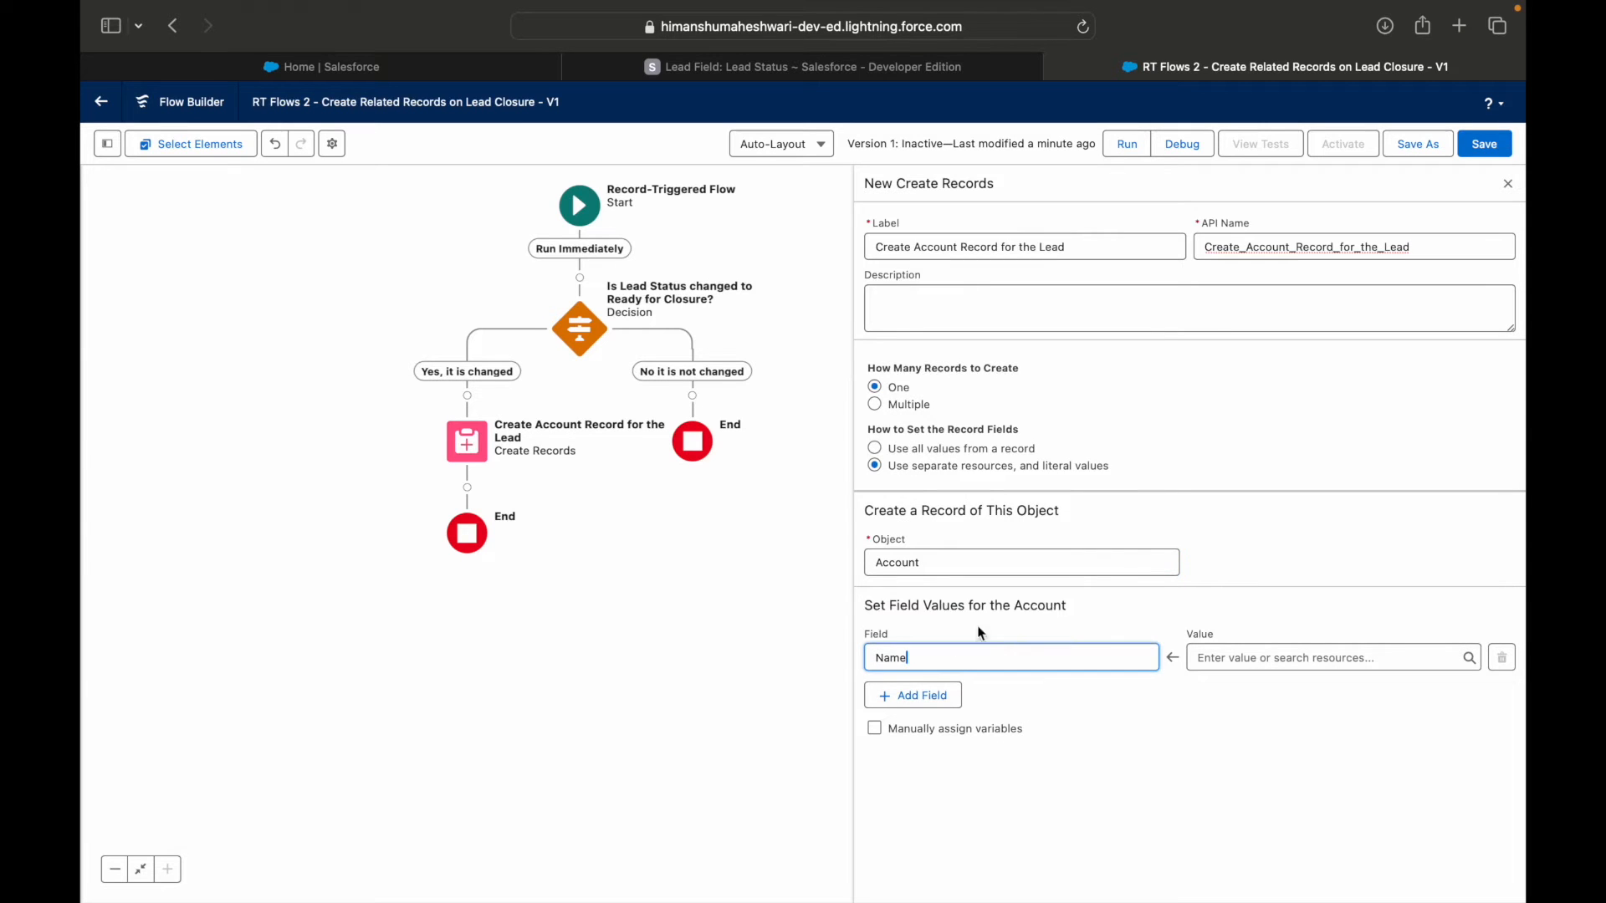
pyautogui.click(1227, 657)
pyautogui.write('Rec')
pyautogui.press('Down')
pyautogui.press('Down')
pyautogui.press('Return')
pyautogui.write('Lea')
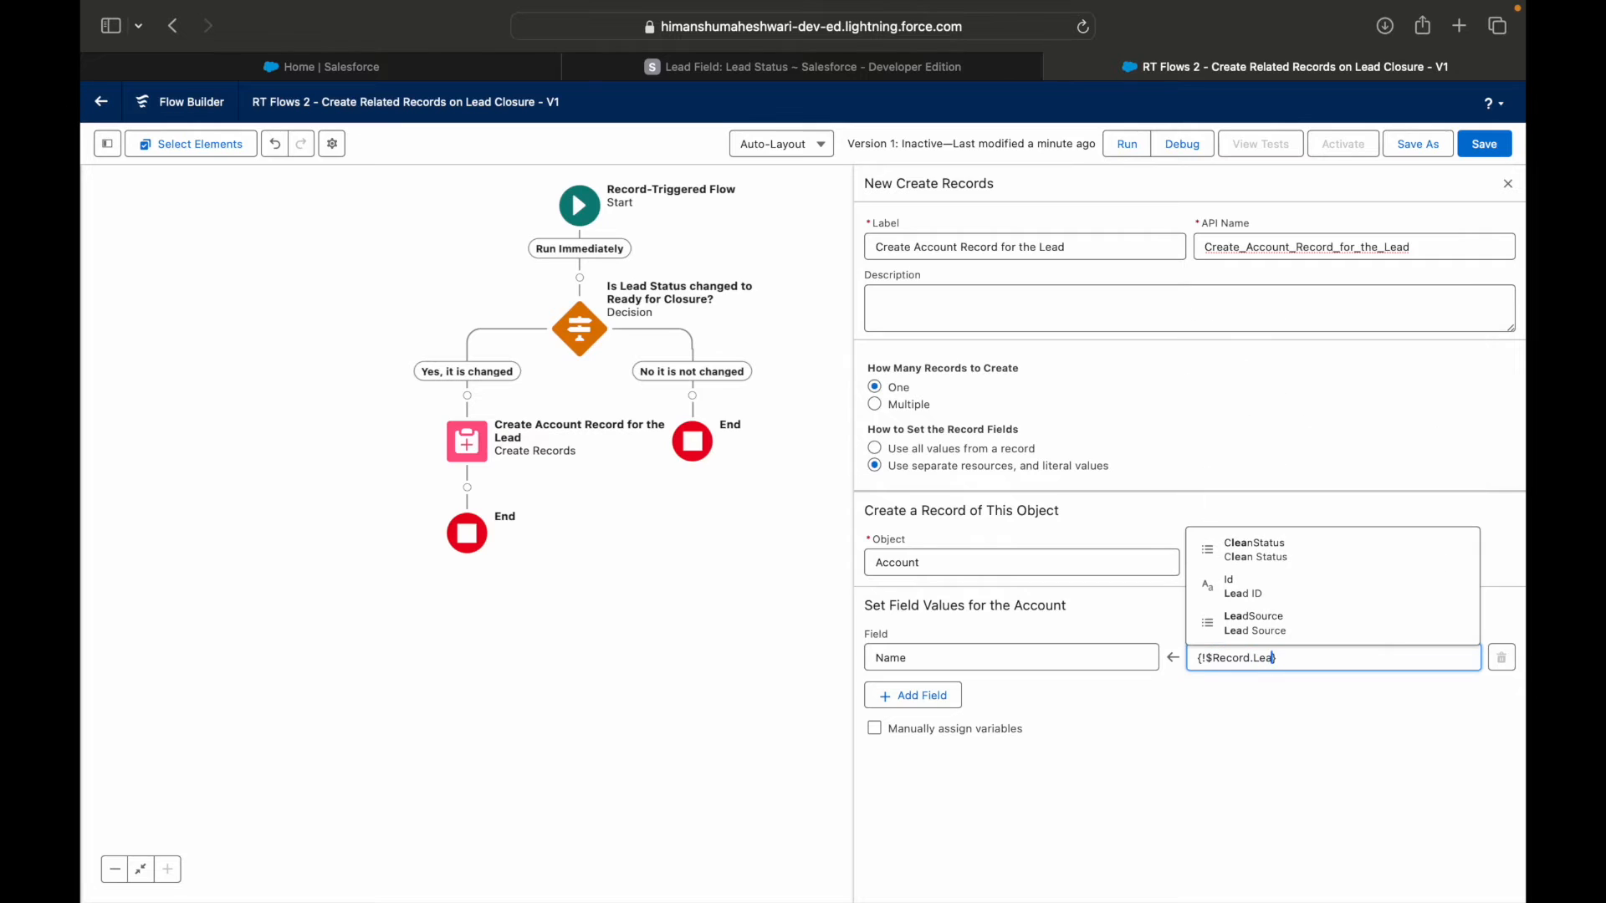
pyautogui.press('Down')
pyautogui.press('Down')
pyautogui.press('Return')
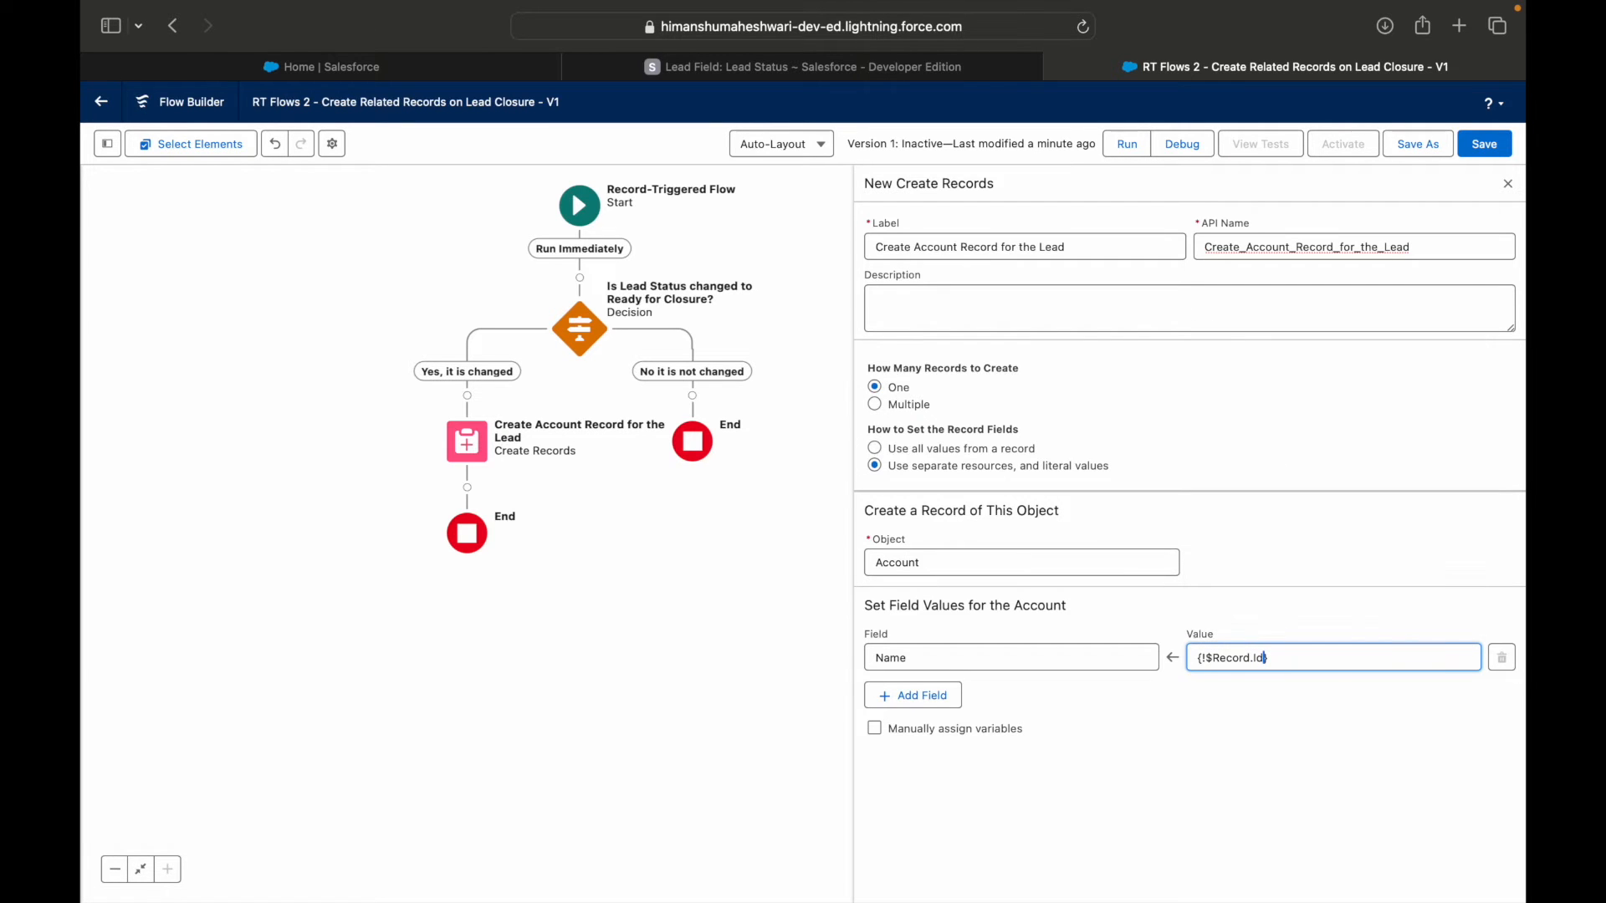
pyautogui.click(1179, 757)
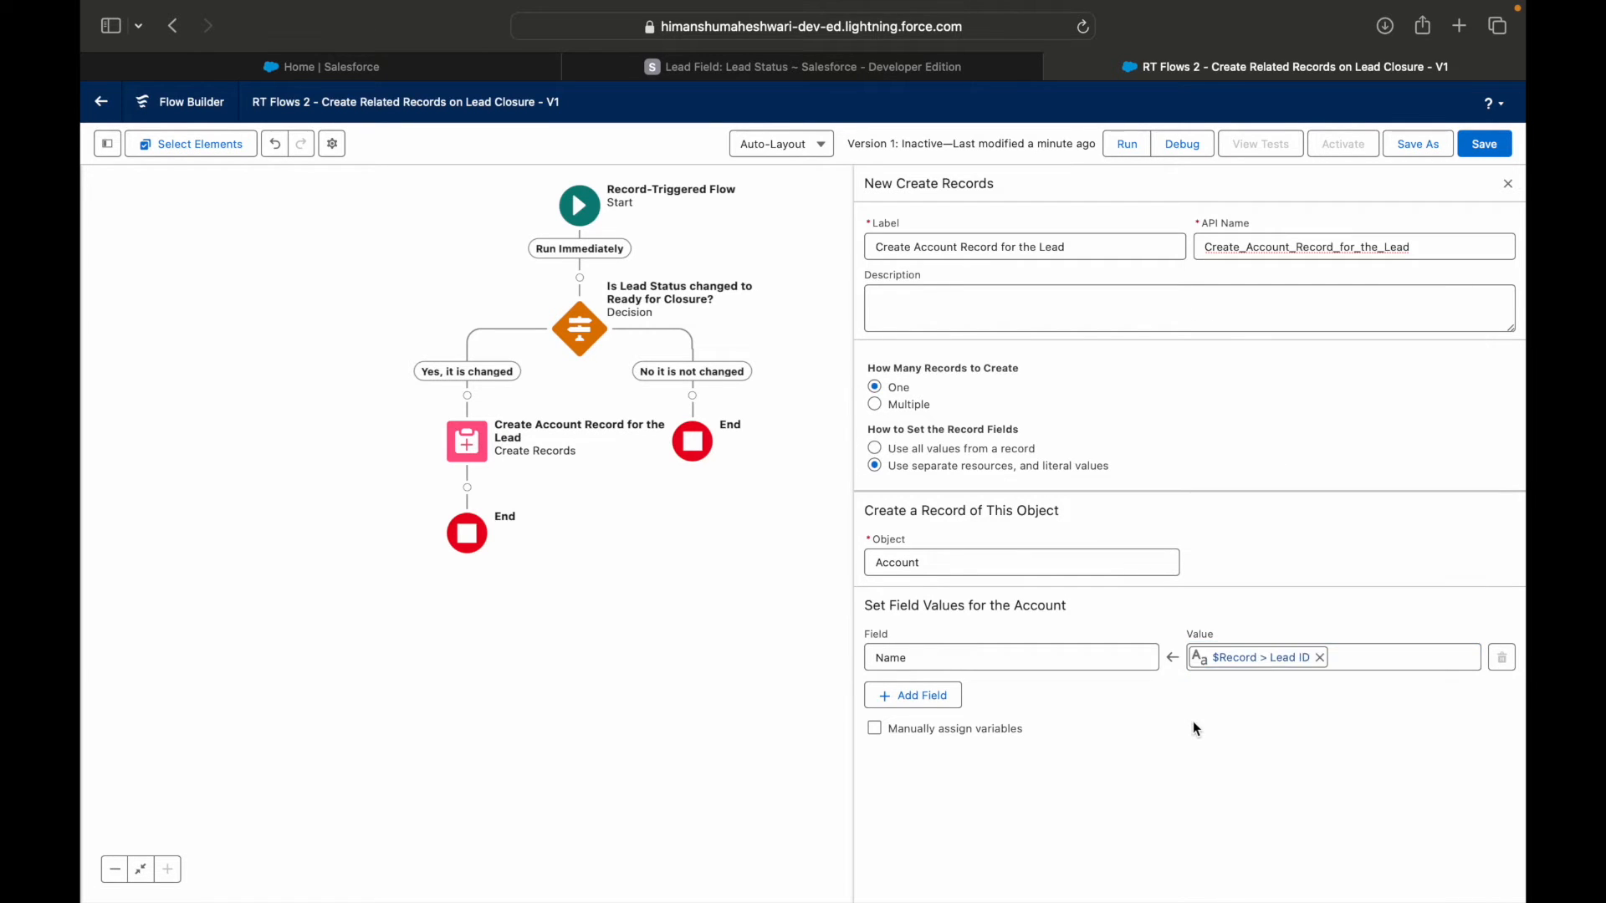
# Add the Rating field with the value Hot to the account's field values, plus another empty field row.
pyautogui.click(931, 699)
pyautogui.click(930, 711)
pyautogui.write('Rating')
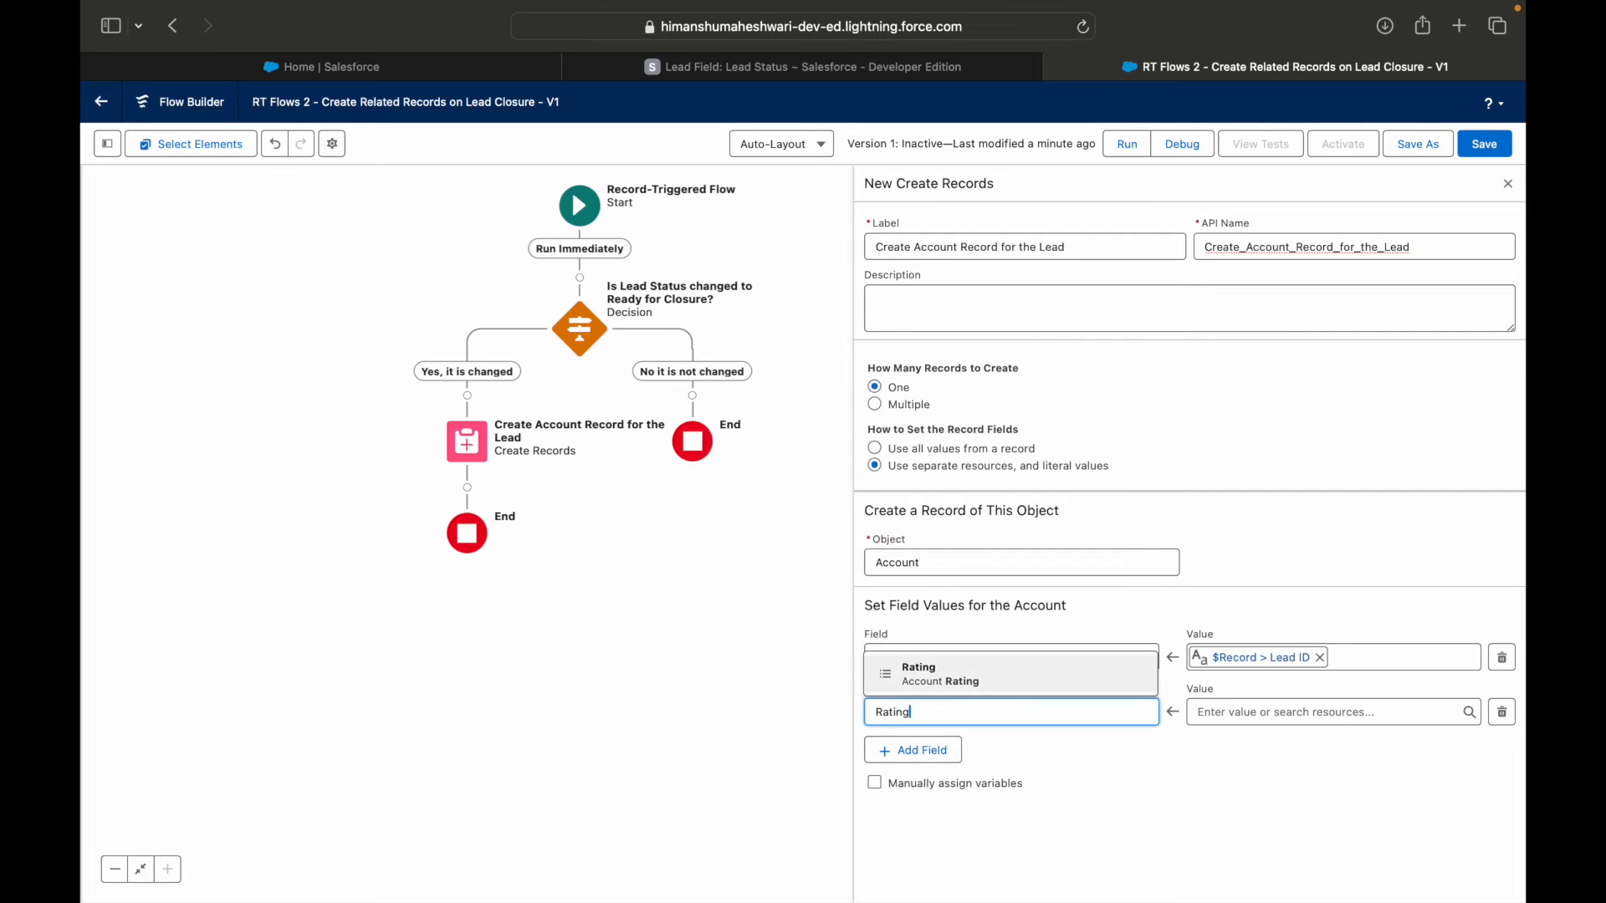
pyautogui.press('Return')
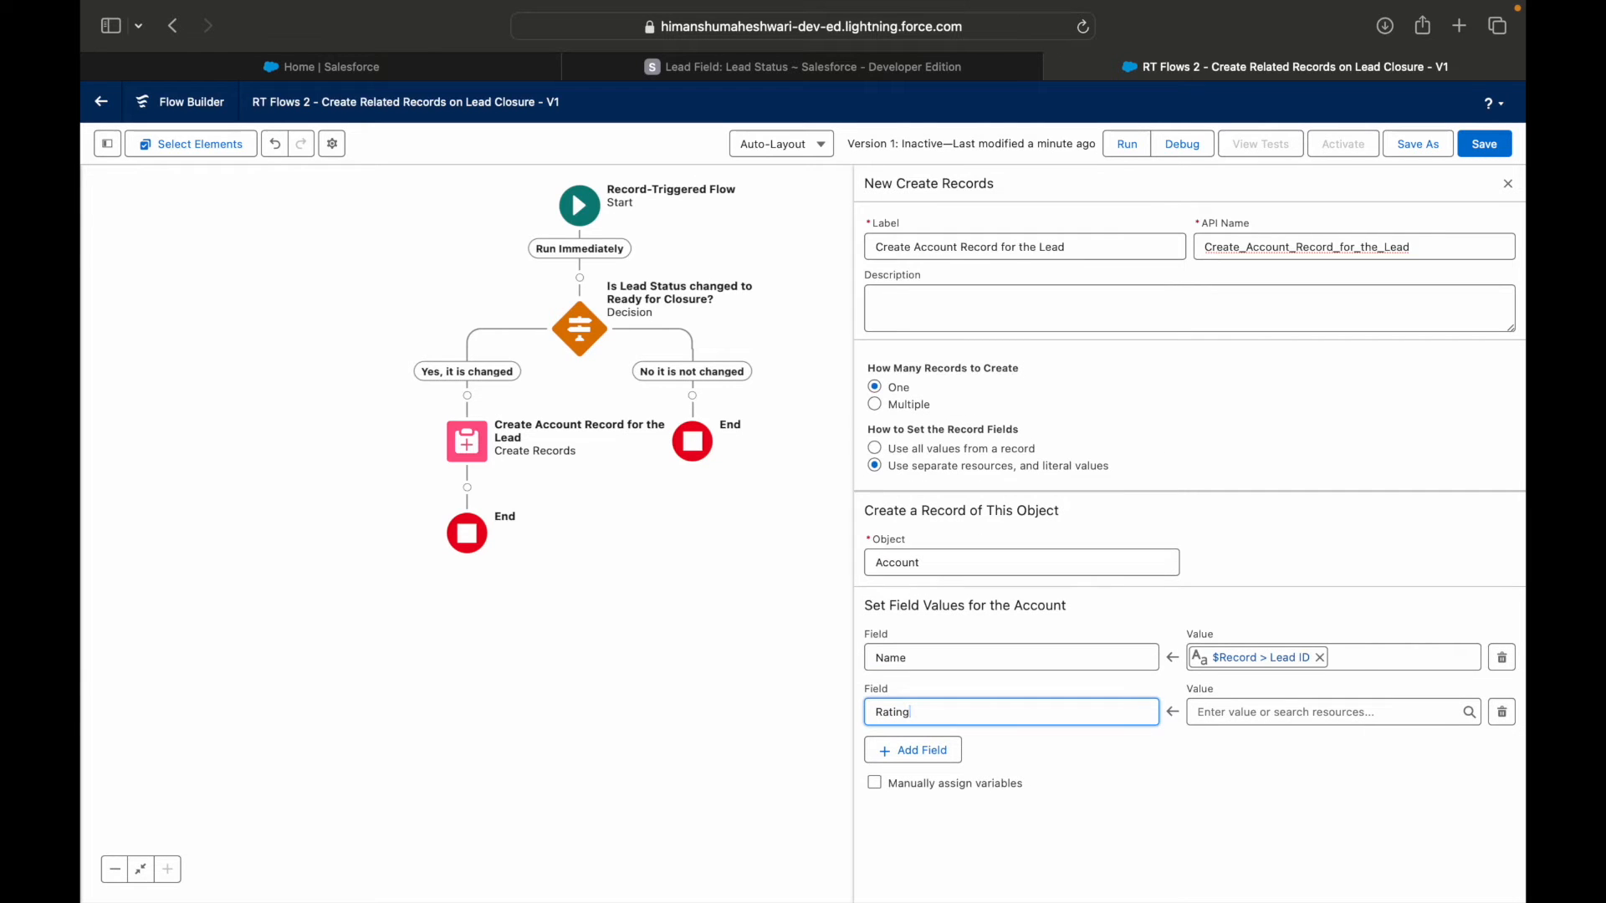
pyautogui.click(1246, 717)
pyautogui.write('Hot')
pyautogui.press('Escape')
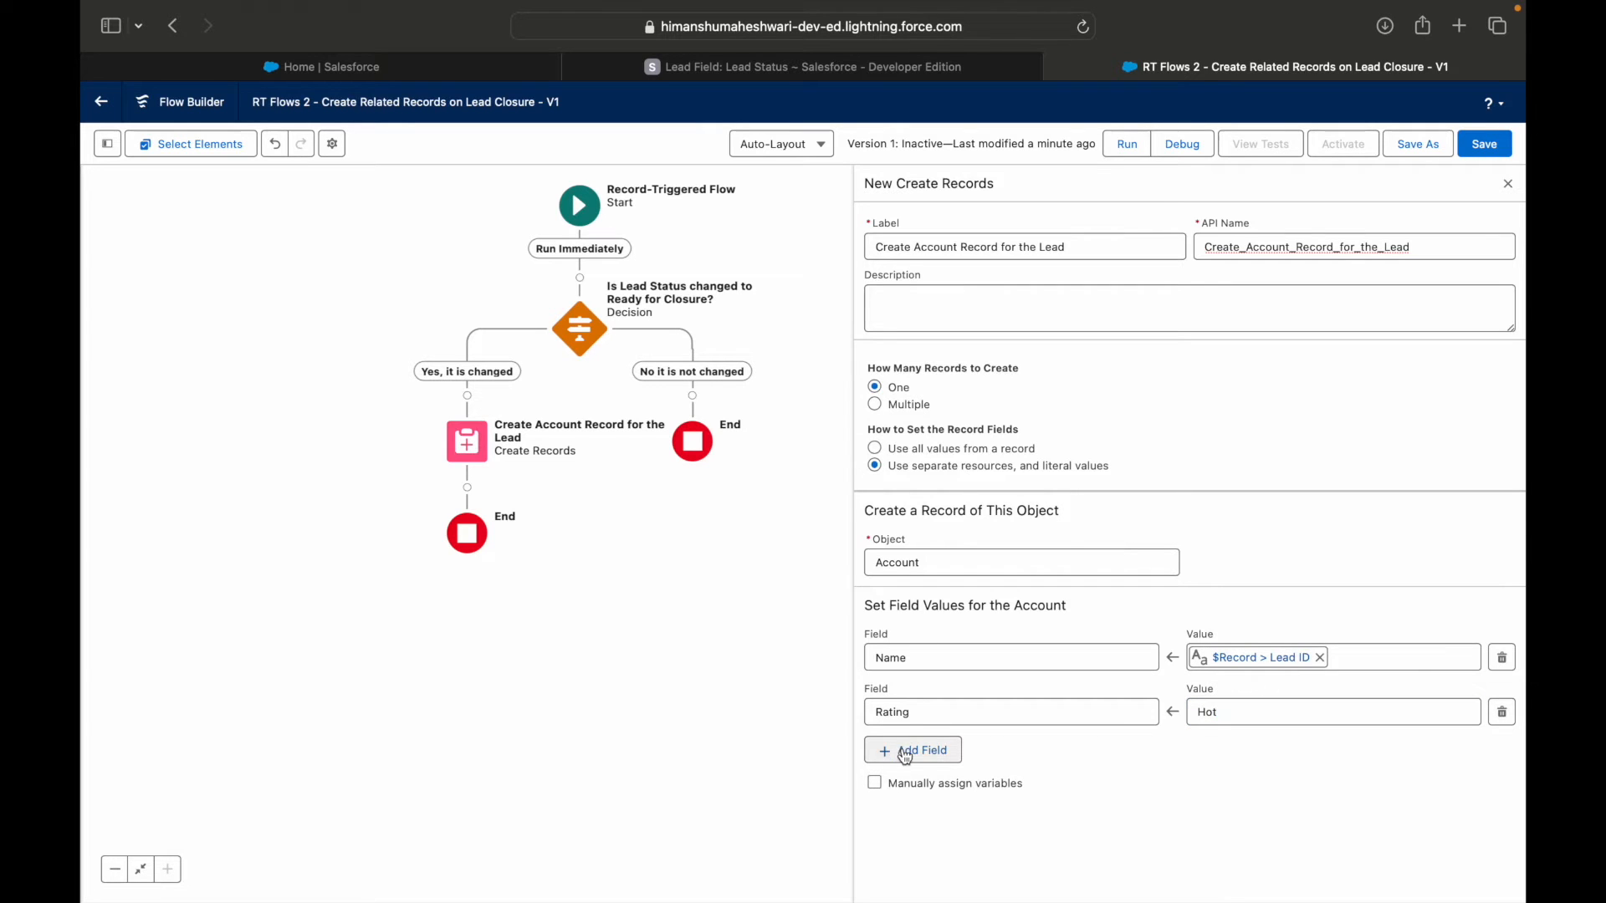
pyautogui.click(899, 751)
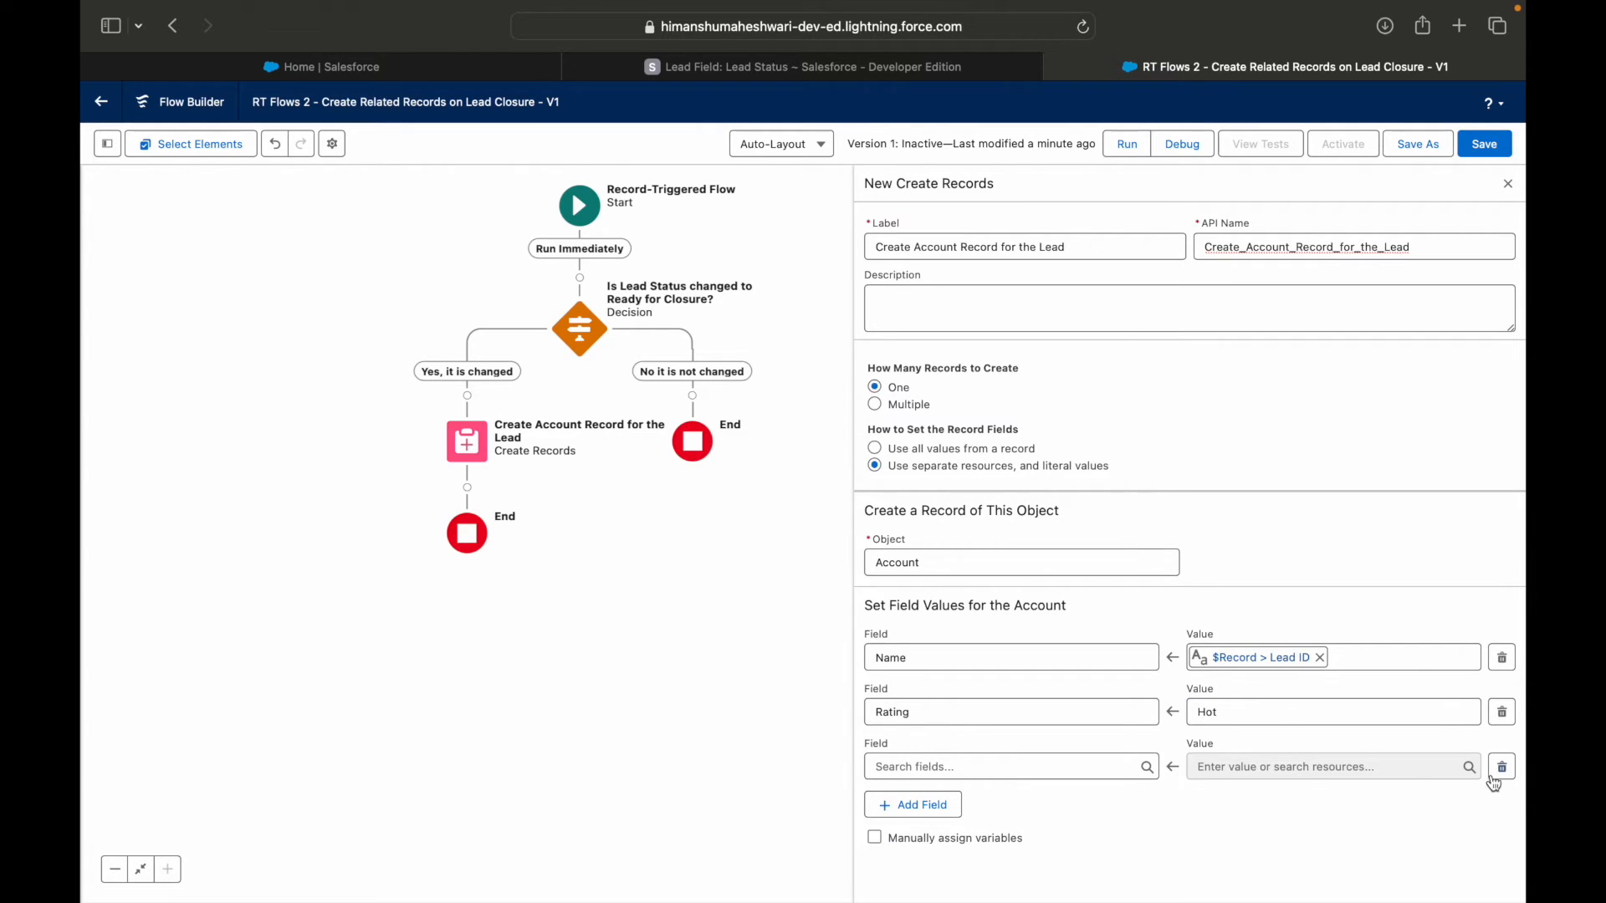
pyautogui.click(1029, 767)
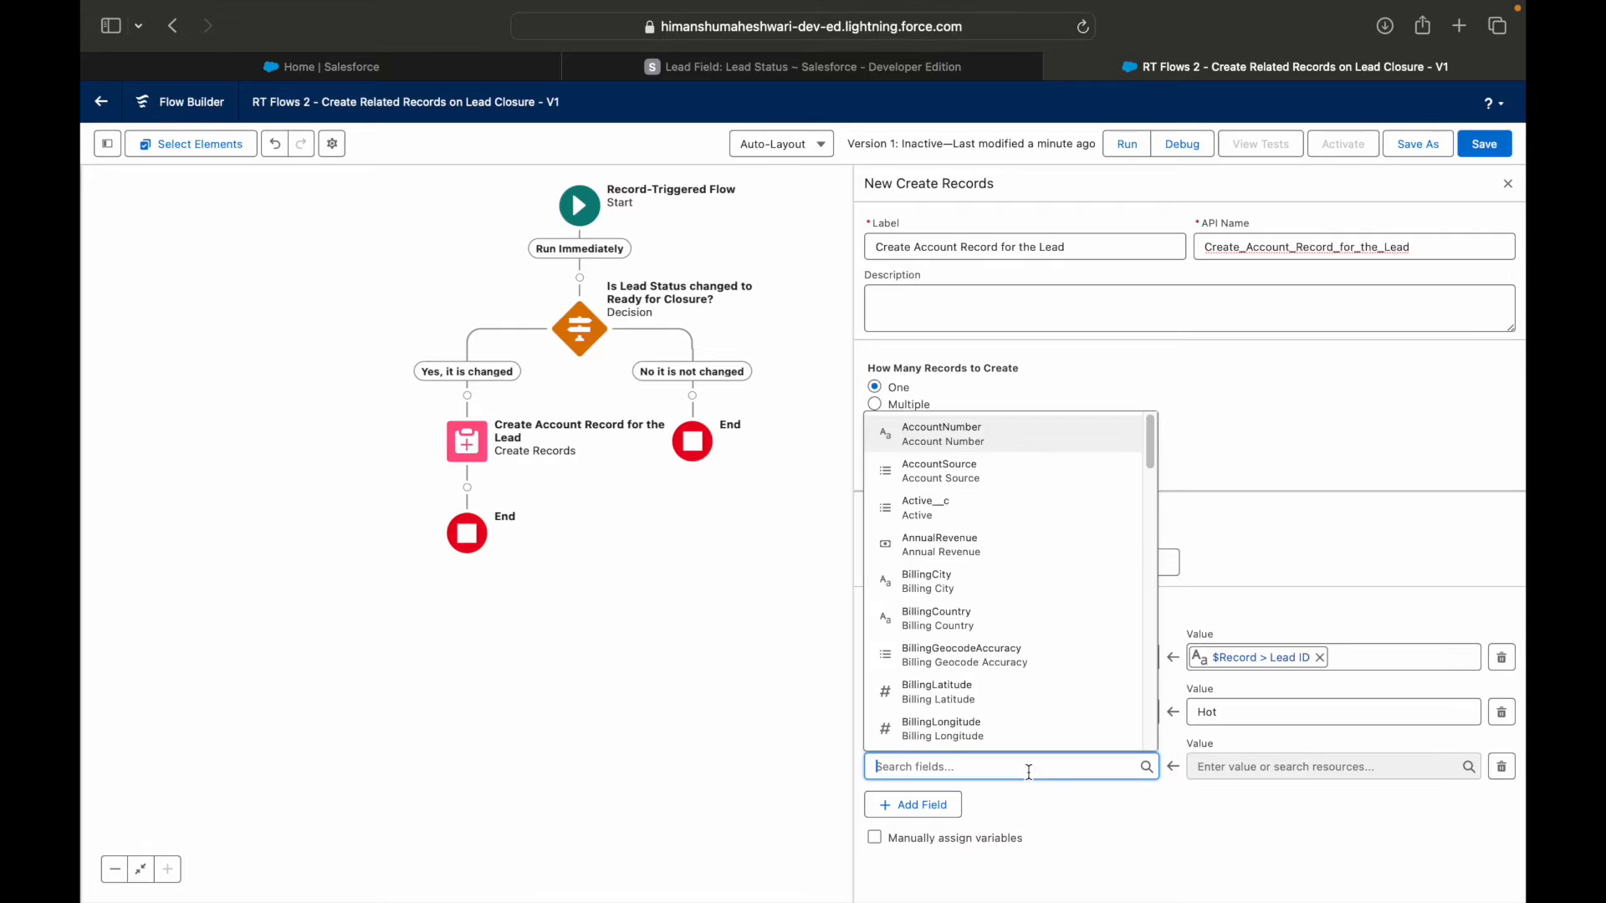
pyautogui.write('Lead')
pyautogui.press('BackSpace')
pyautogui.press('BackSpace')
pyautogui.press('BackSpace')
pyautogui.press('BackSpace')
pyautogui.write('Clea')
pyautogui.press('BackSpace')
pyautogui.press('BackSpace')
pyautogui.press('BackSpace')
pyautogui.press('BackSpace')
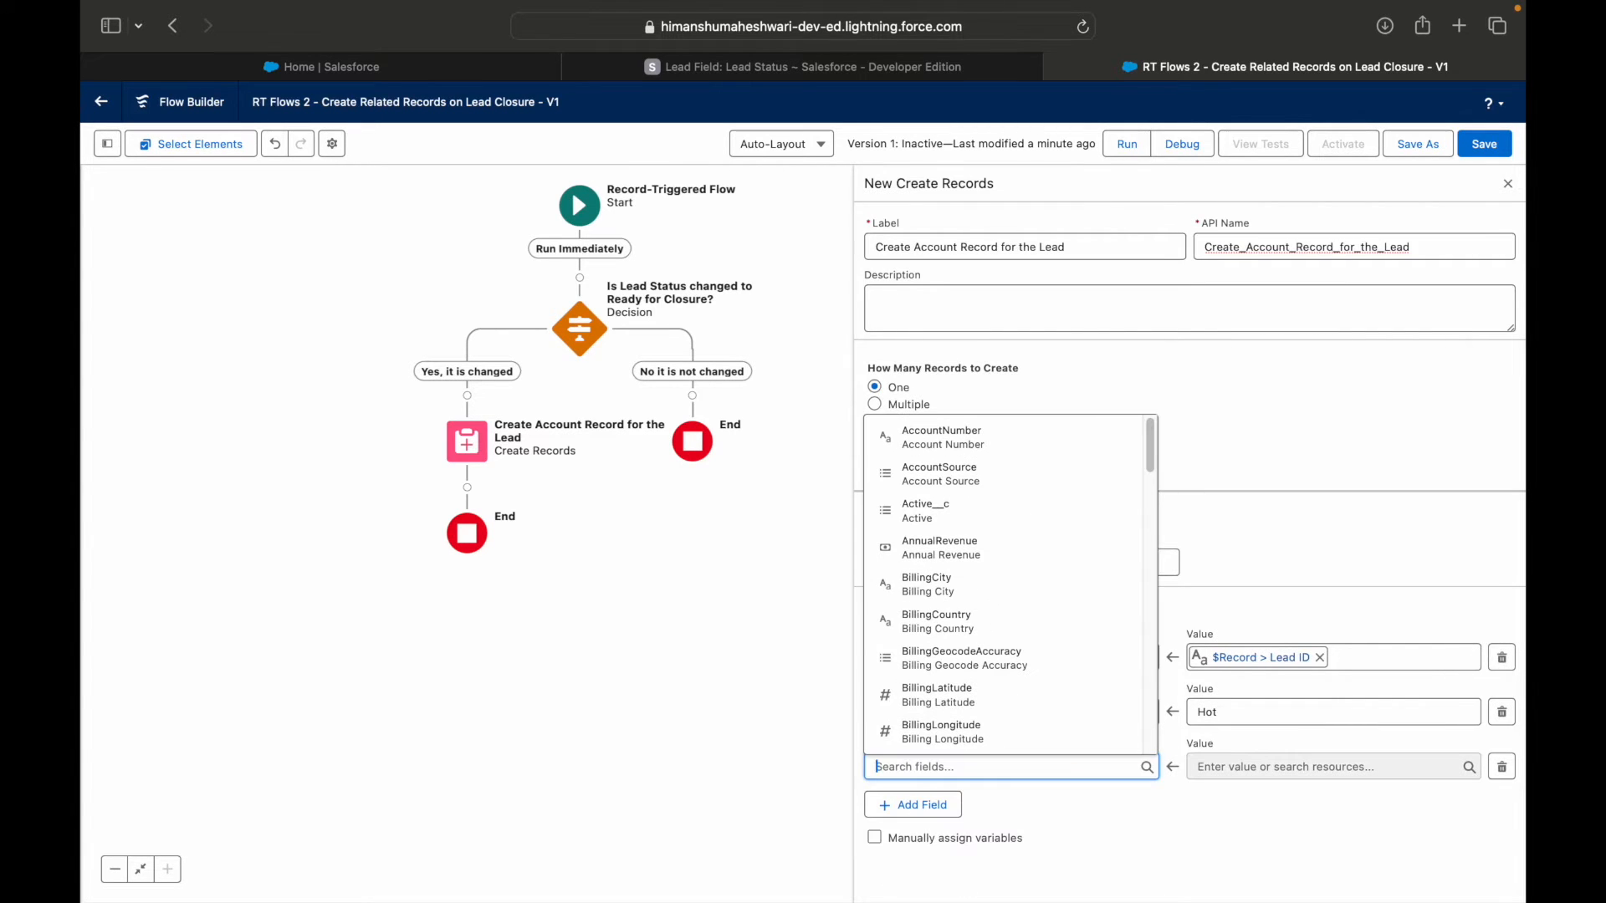
pyautogui.click(1347, 546)
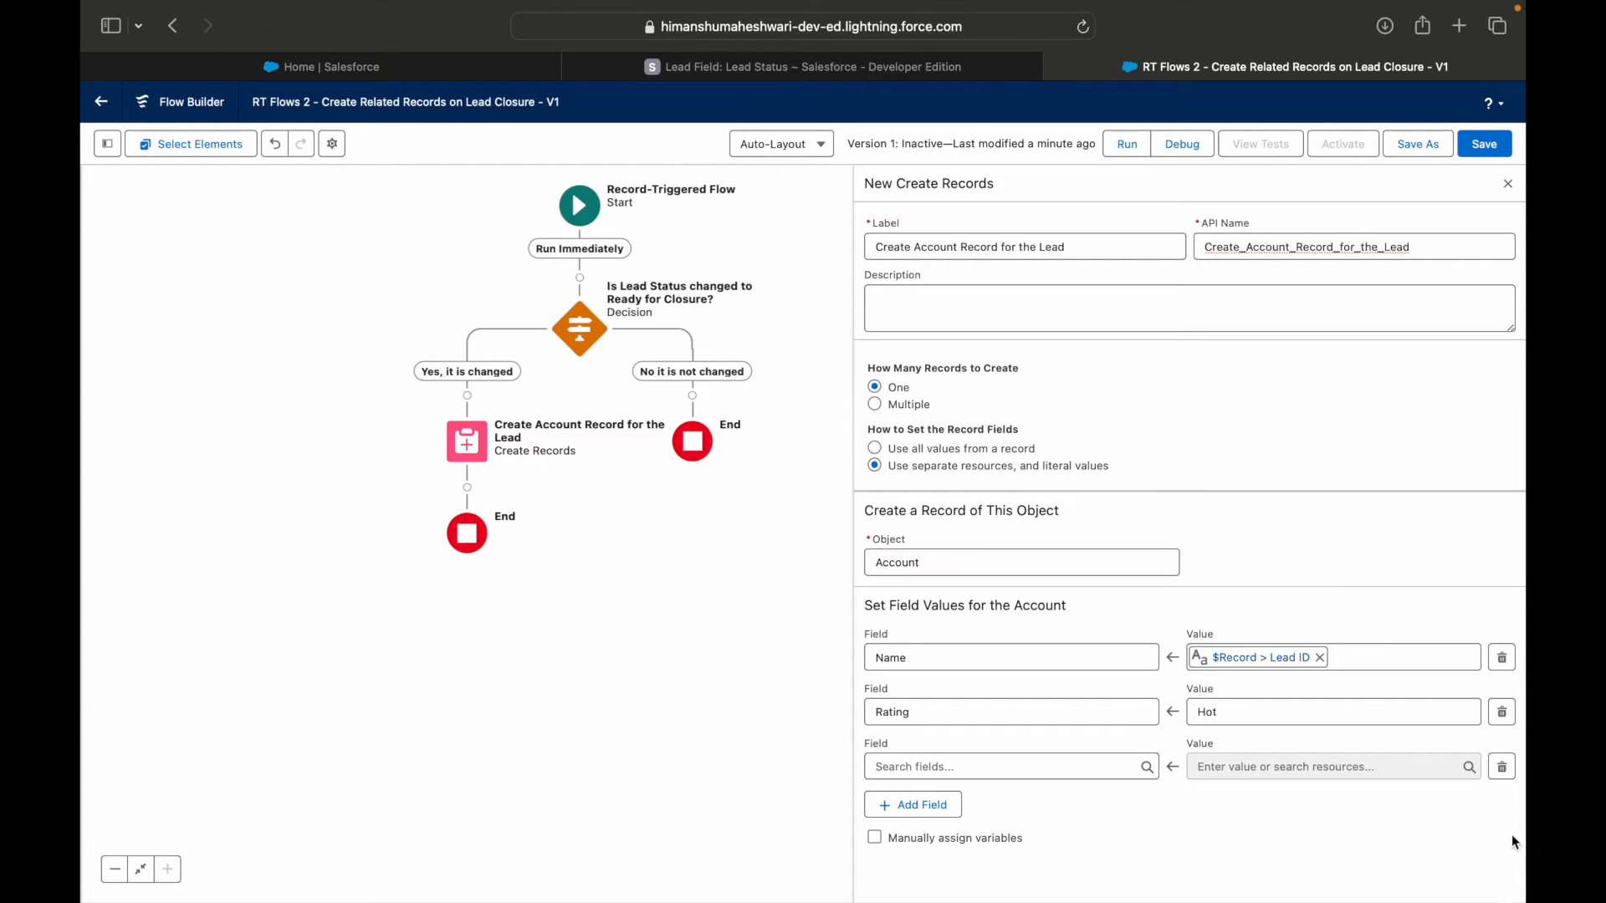
# Remove the empty third field row from the account's field values and save the flow.
pyautogui.click(1499, 768)
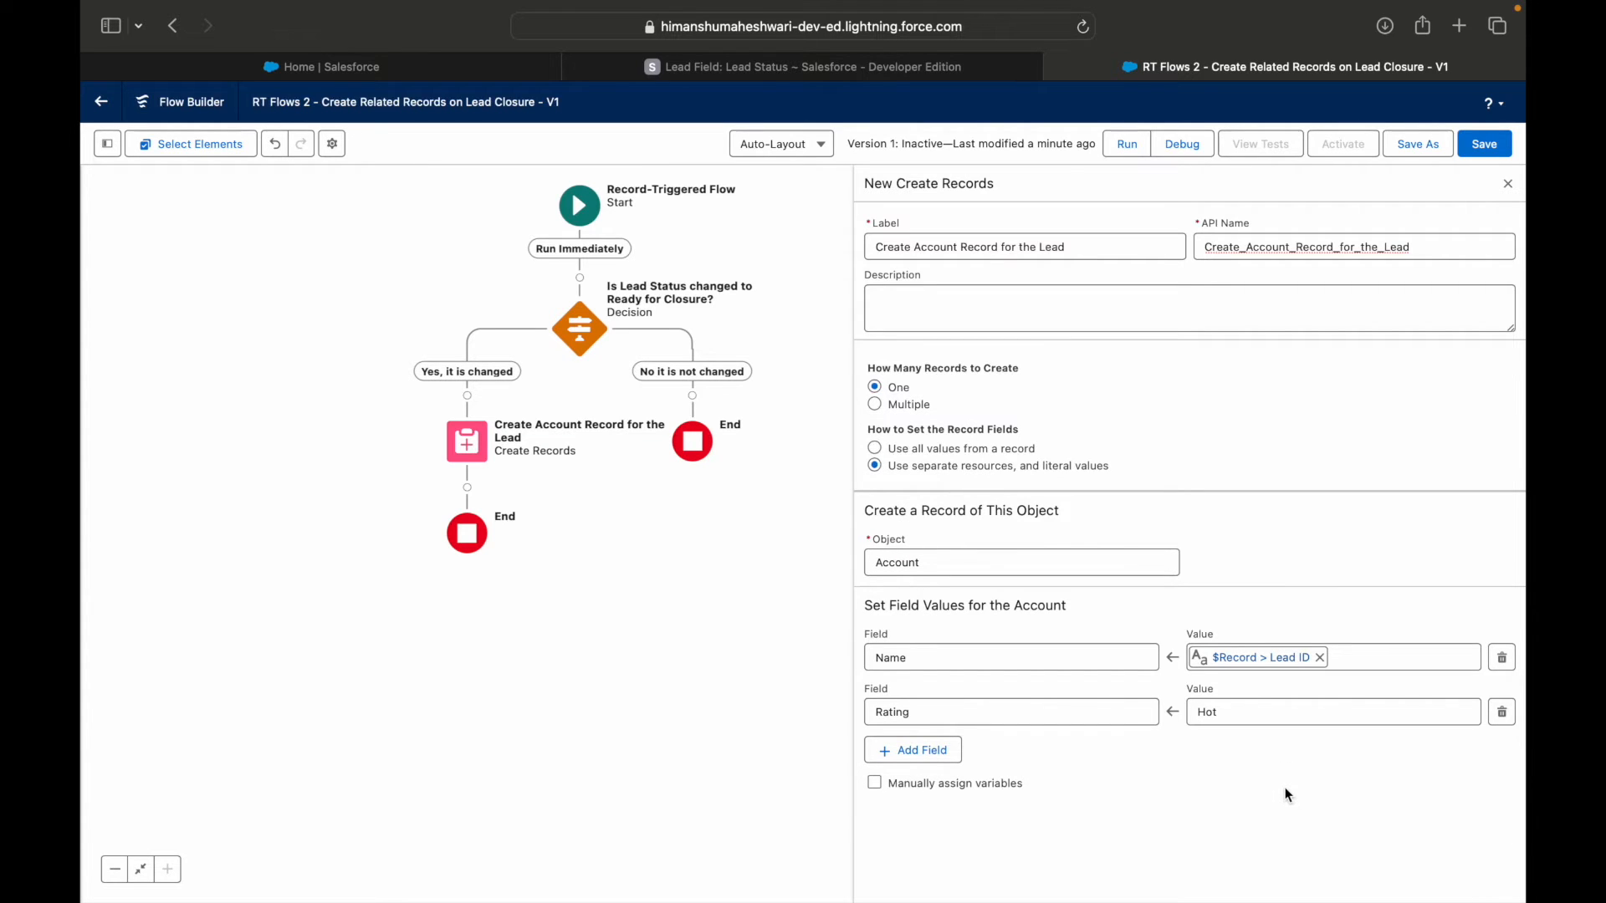
pyautogui.click(1484, 144)
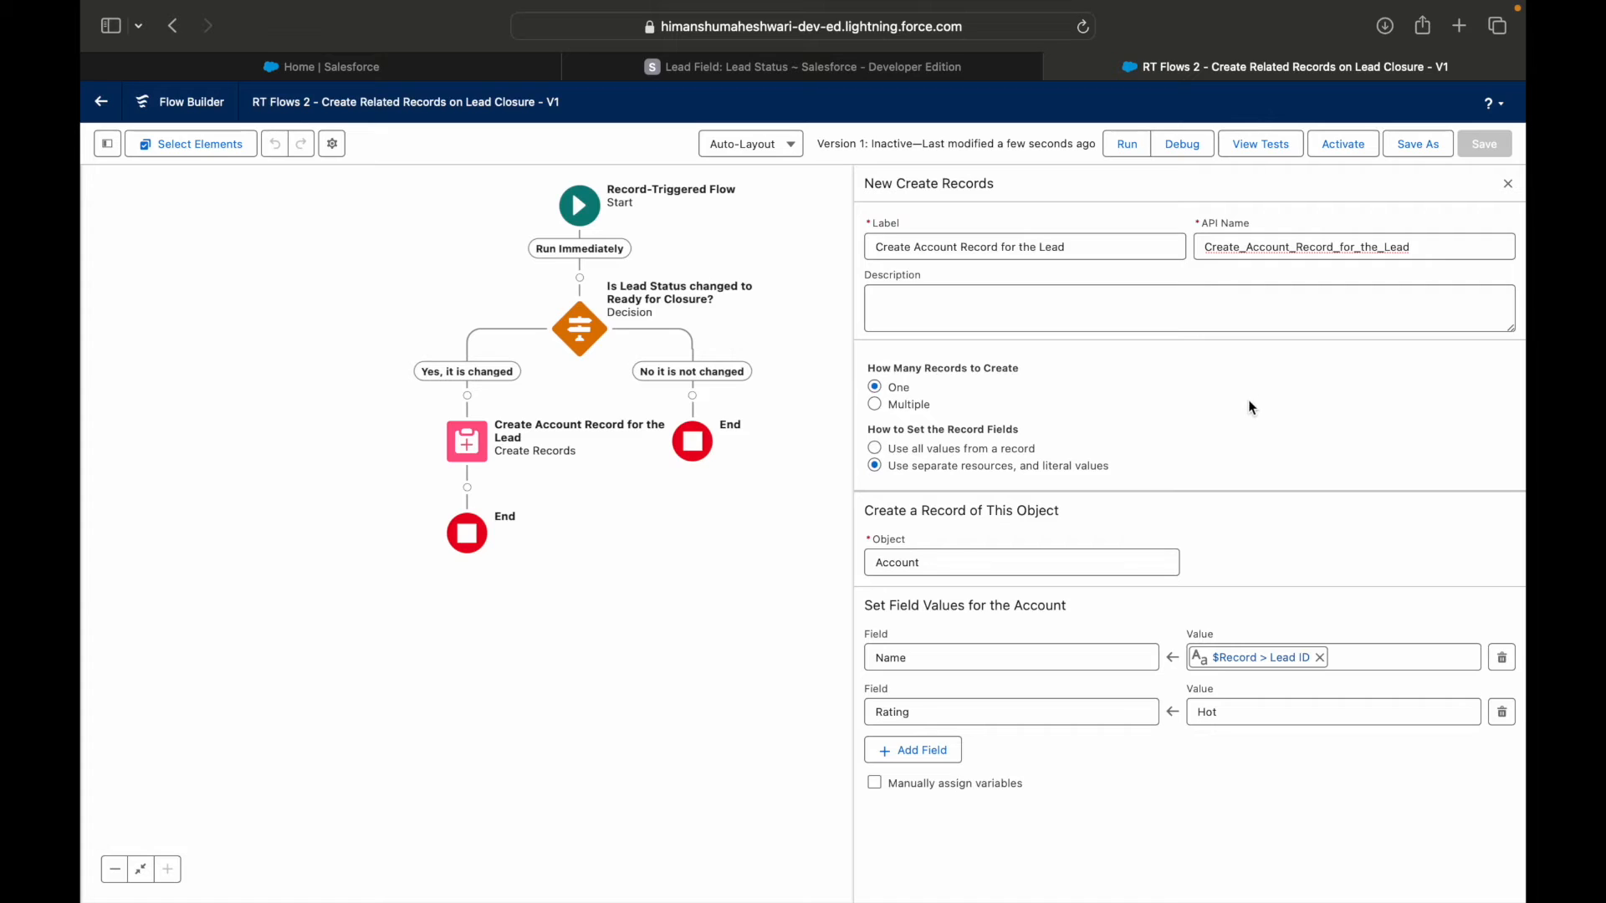
pyautogui.click(1509, 184)
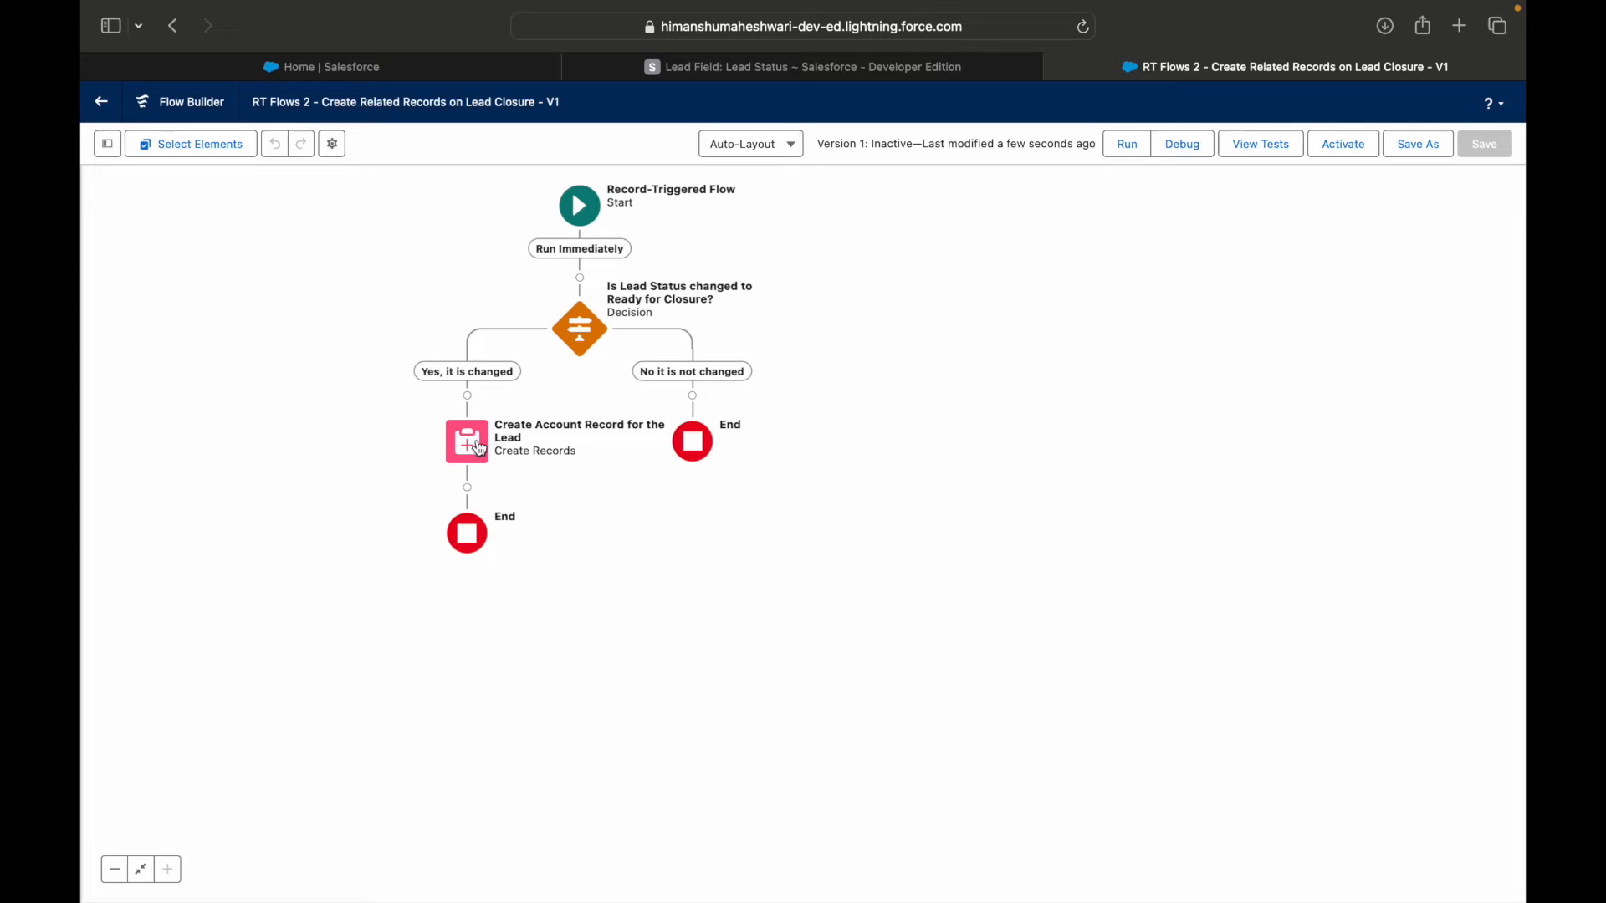
# Add a Create Records element after the account creation and label it "Create Contact under the Lead".
pyautogui.click(467, 488)
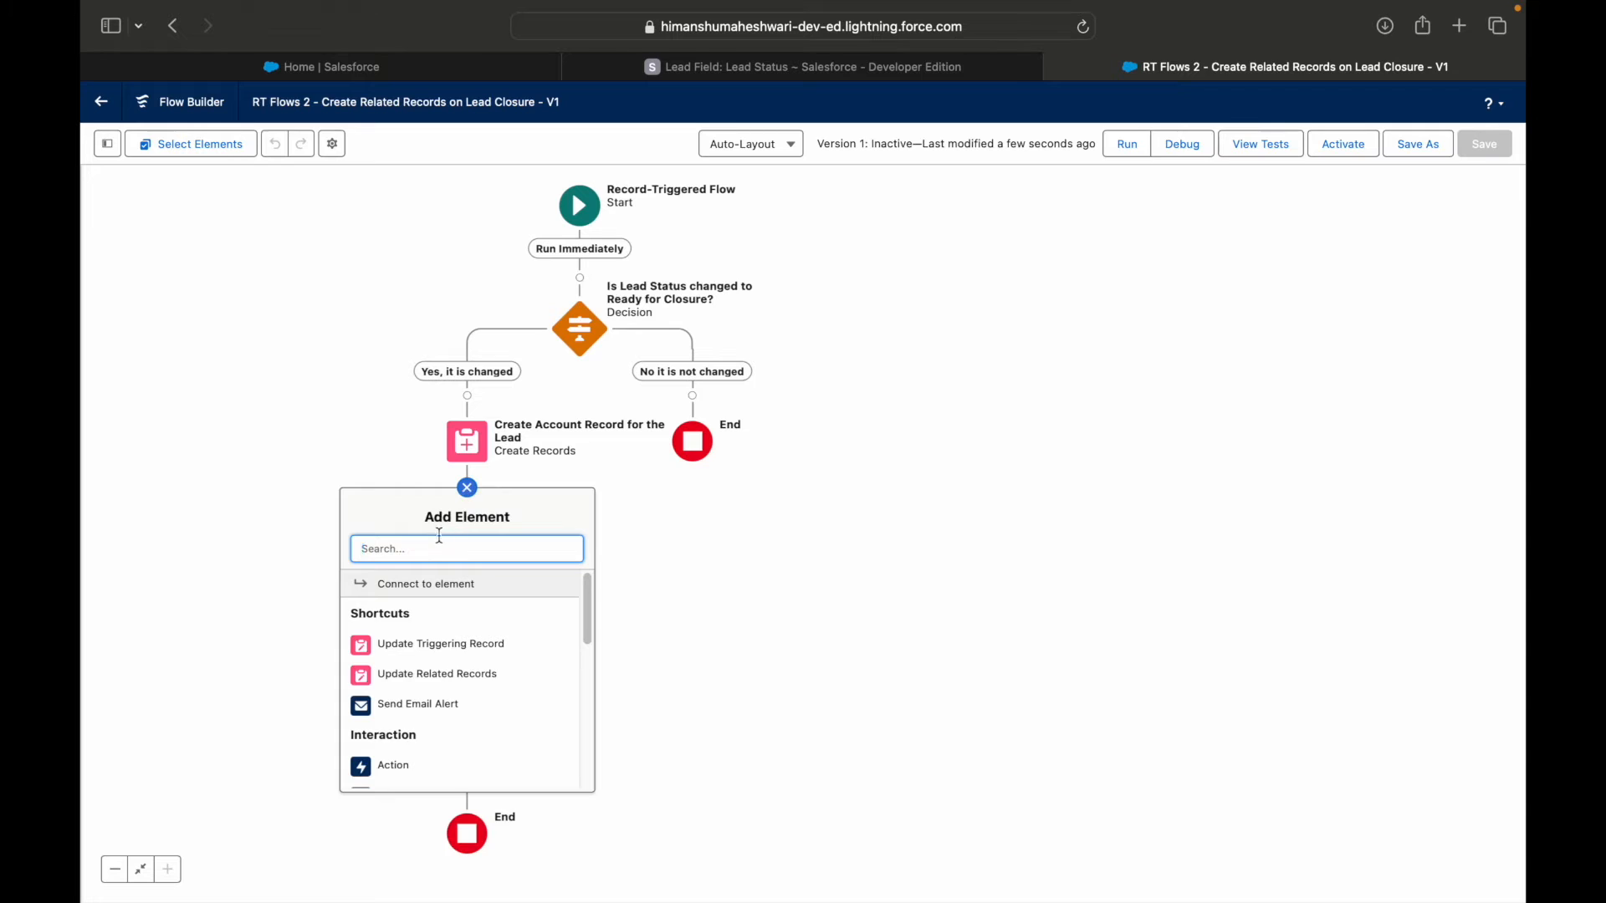
pyautogui.write('Create')
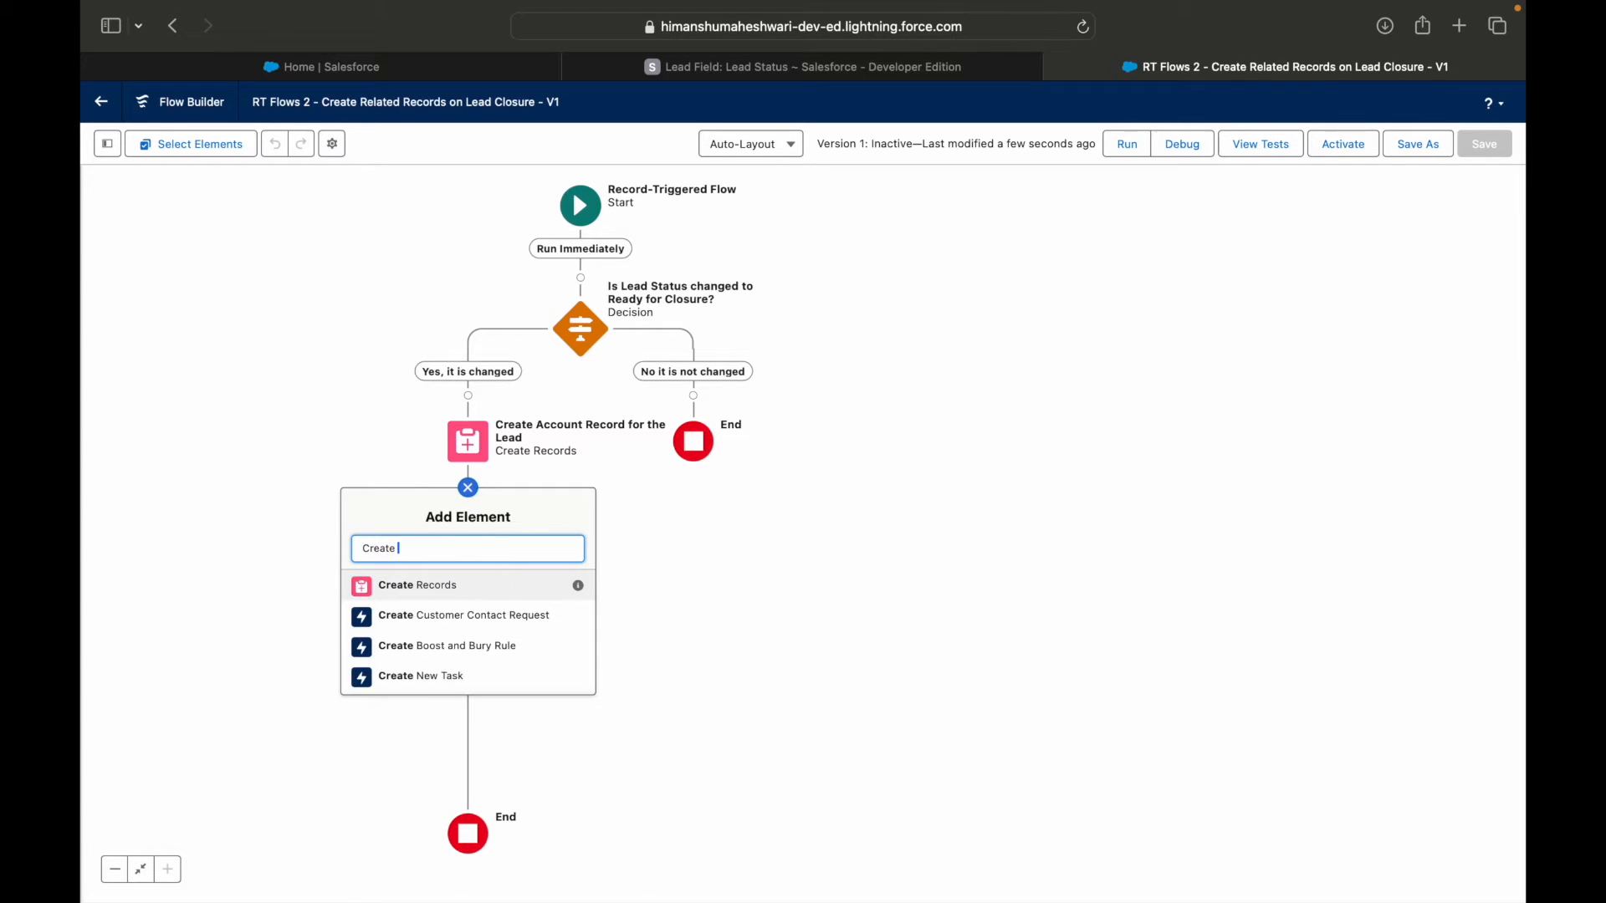
pyautogui.click(439, 595)
pyautogui.write('Cr')
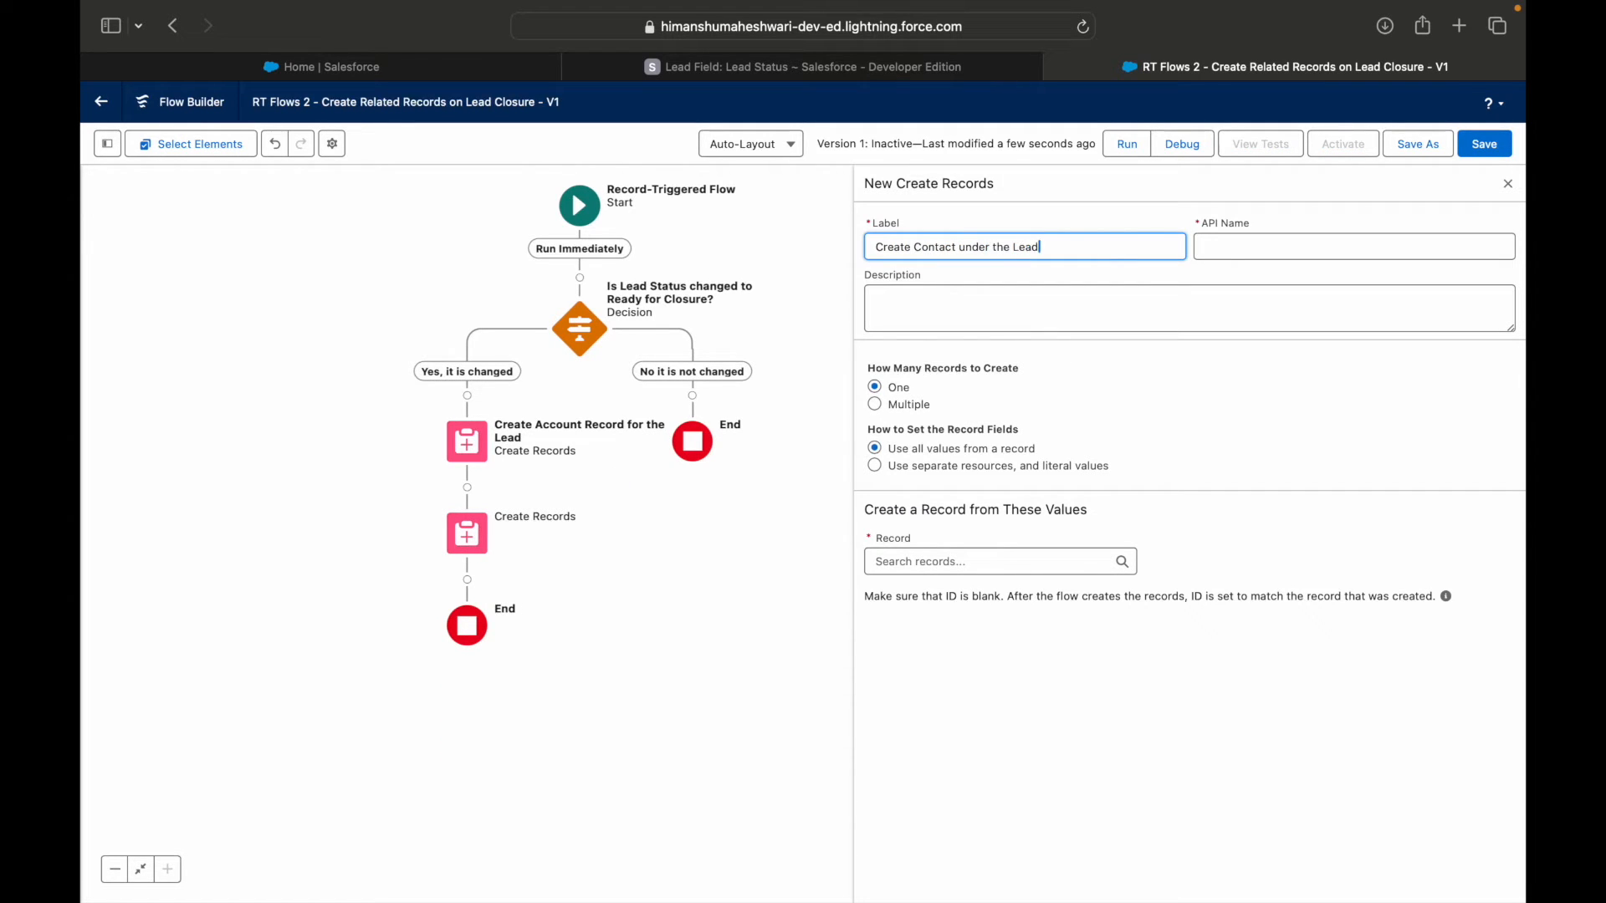
pyautogui.write('eate Contact under the Lead')
pyautogui.press('Tab')
# Set the record fields from separate resources and literal values, with Contact as the object to create.
pyautogui.click(943, 467)
pyautogui.click(953, 562)
pyautogui.write('Contact')
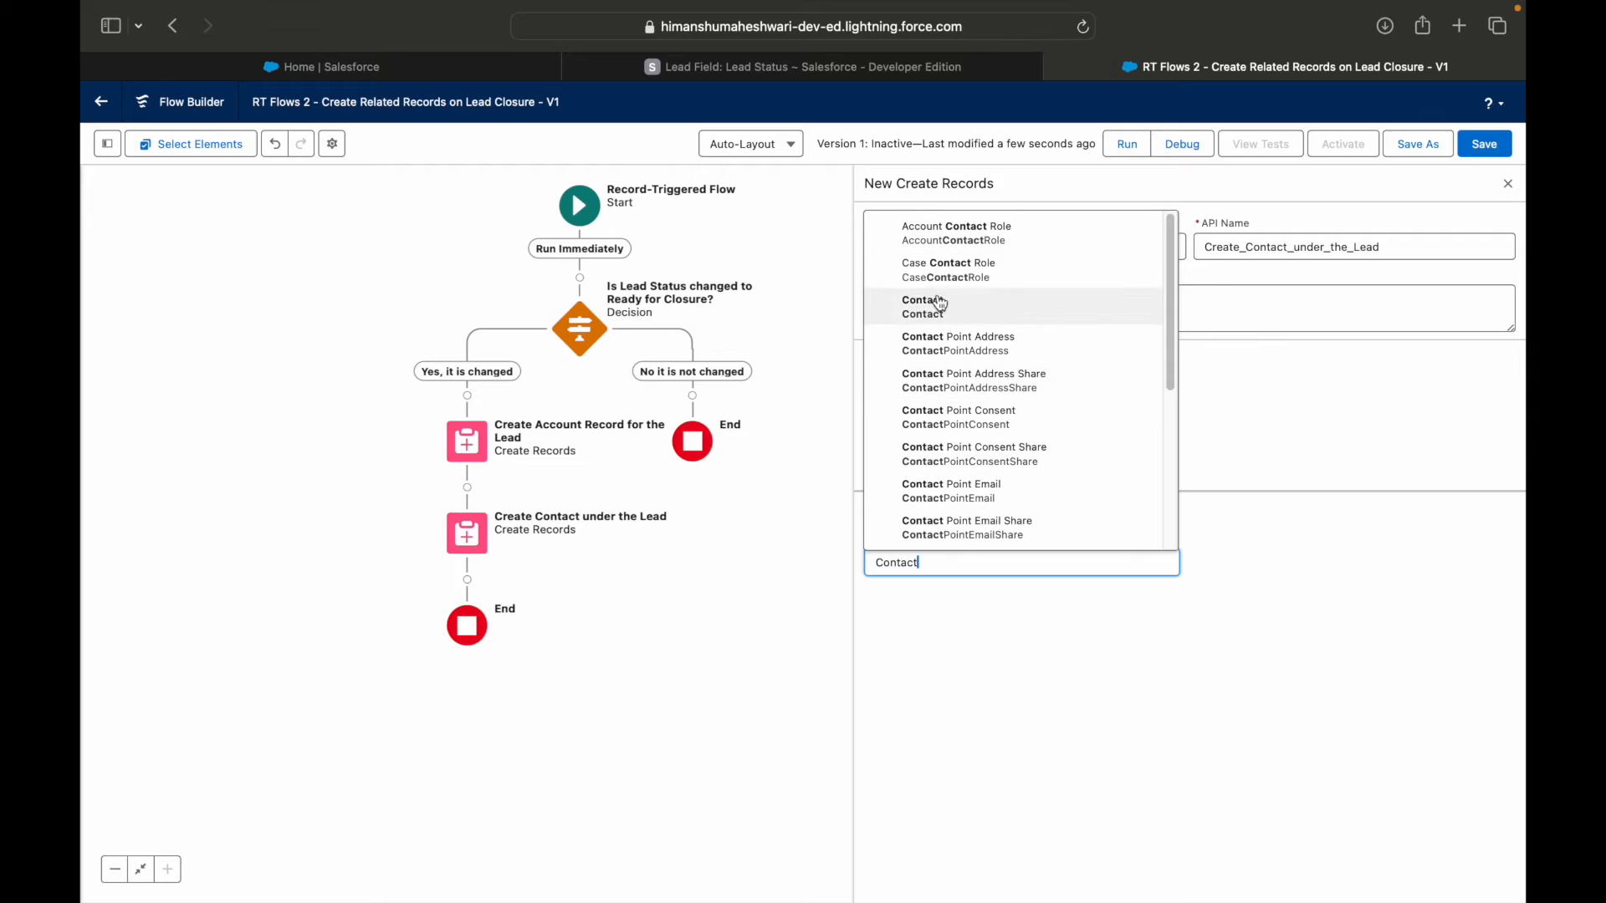
pyautogui.click(940, 303)
# Map the contact's FirstName field to $Record > Lead ID.
pyautogui.click(928, 658)
pyautogui.write('Name')
pyautogui.click(896, 590)
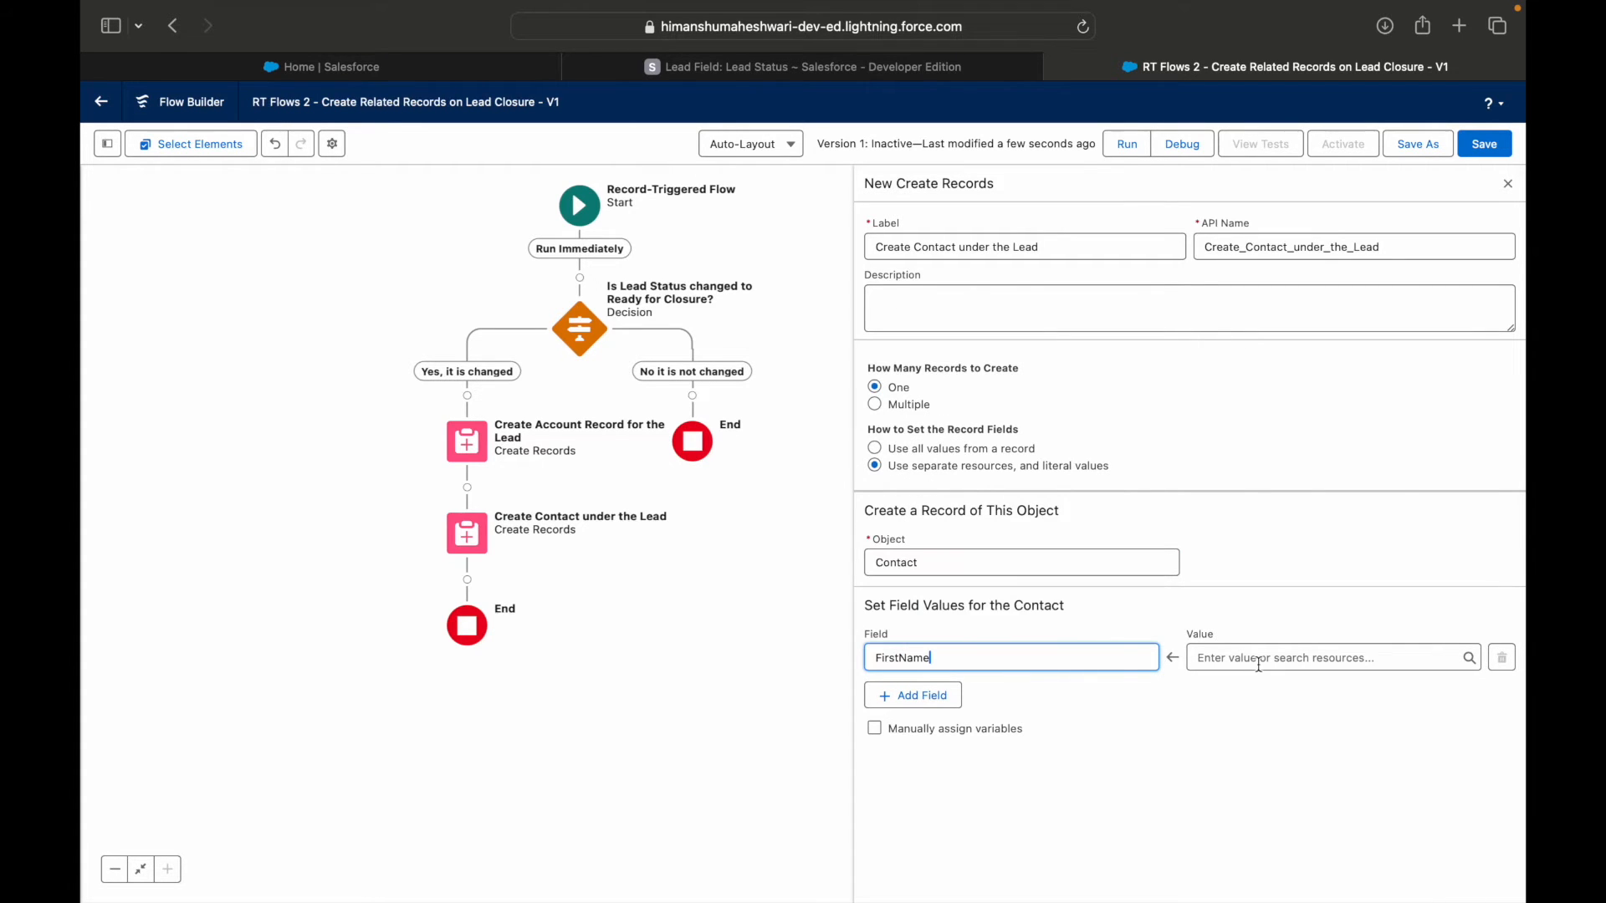
pyautogui.click(1260, 659)
pyautogui.write('$')
pyautogui.press('BackSpace')
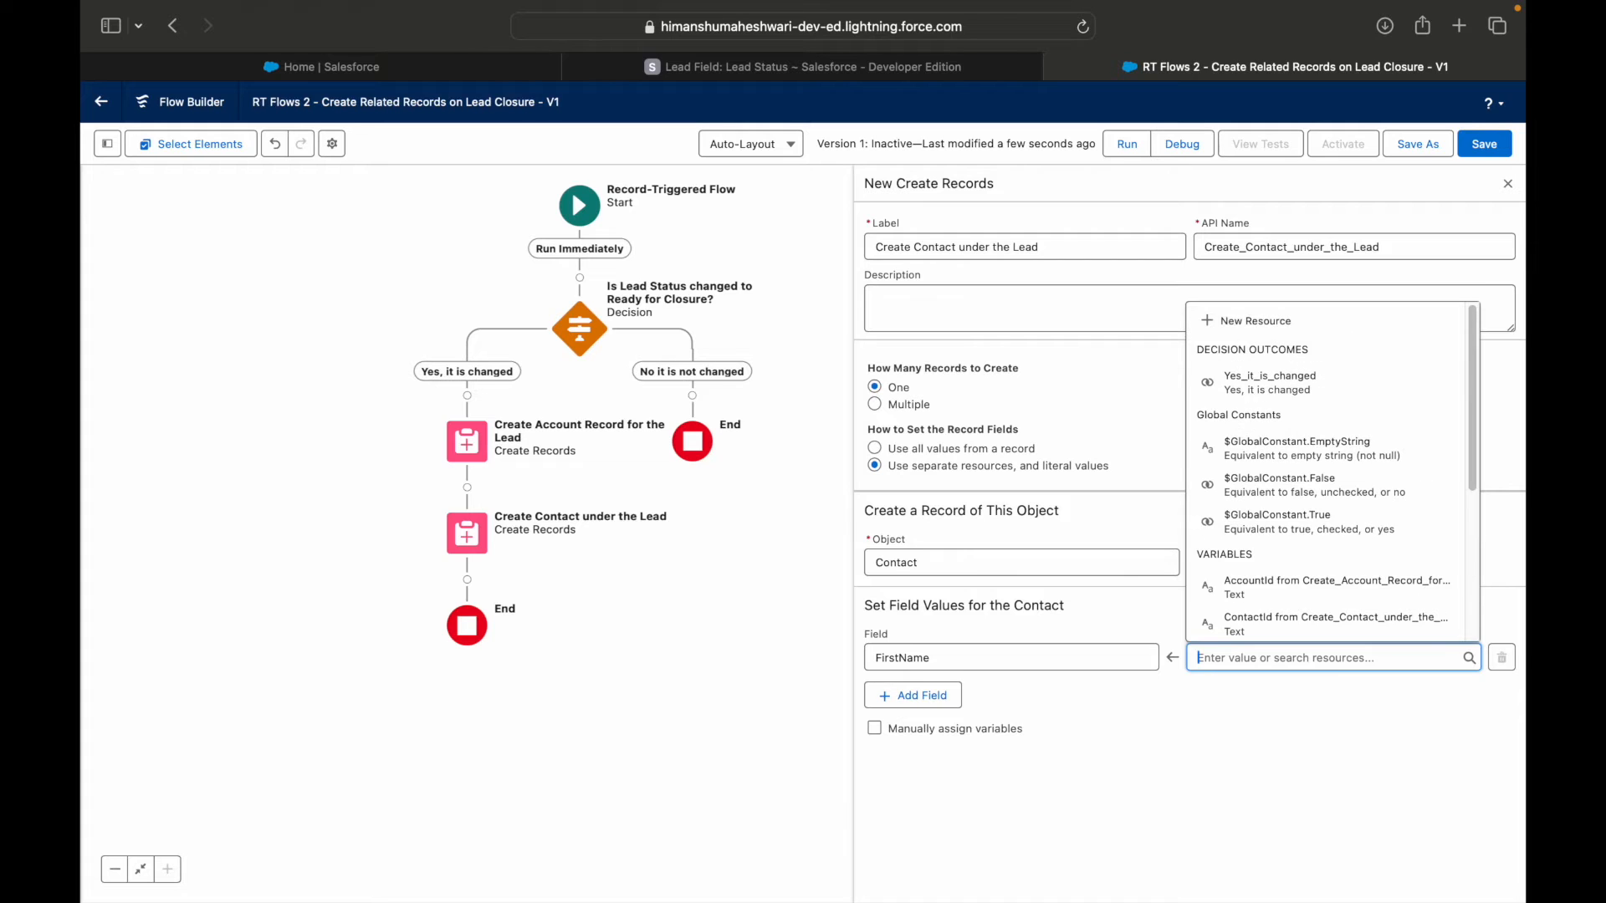
pyautogui.write('Record')
pyautogui.press('Down')
pyautogui.press('Return')
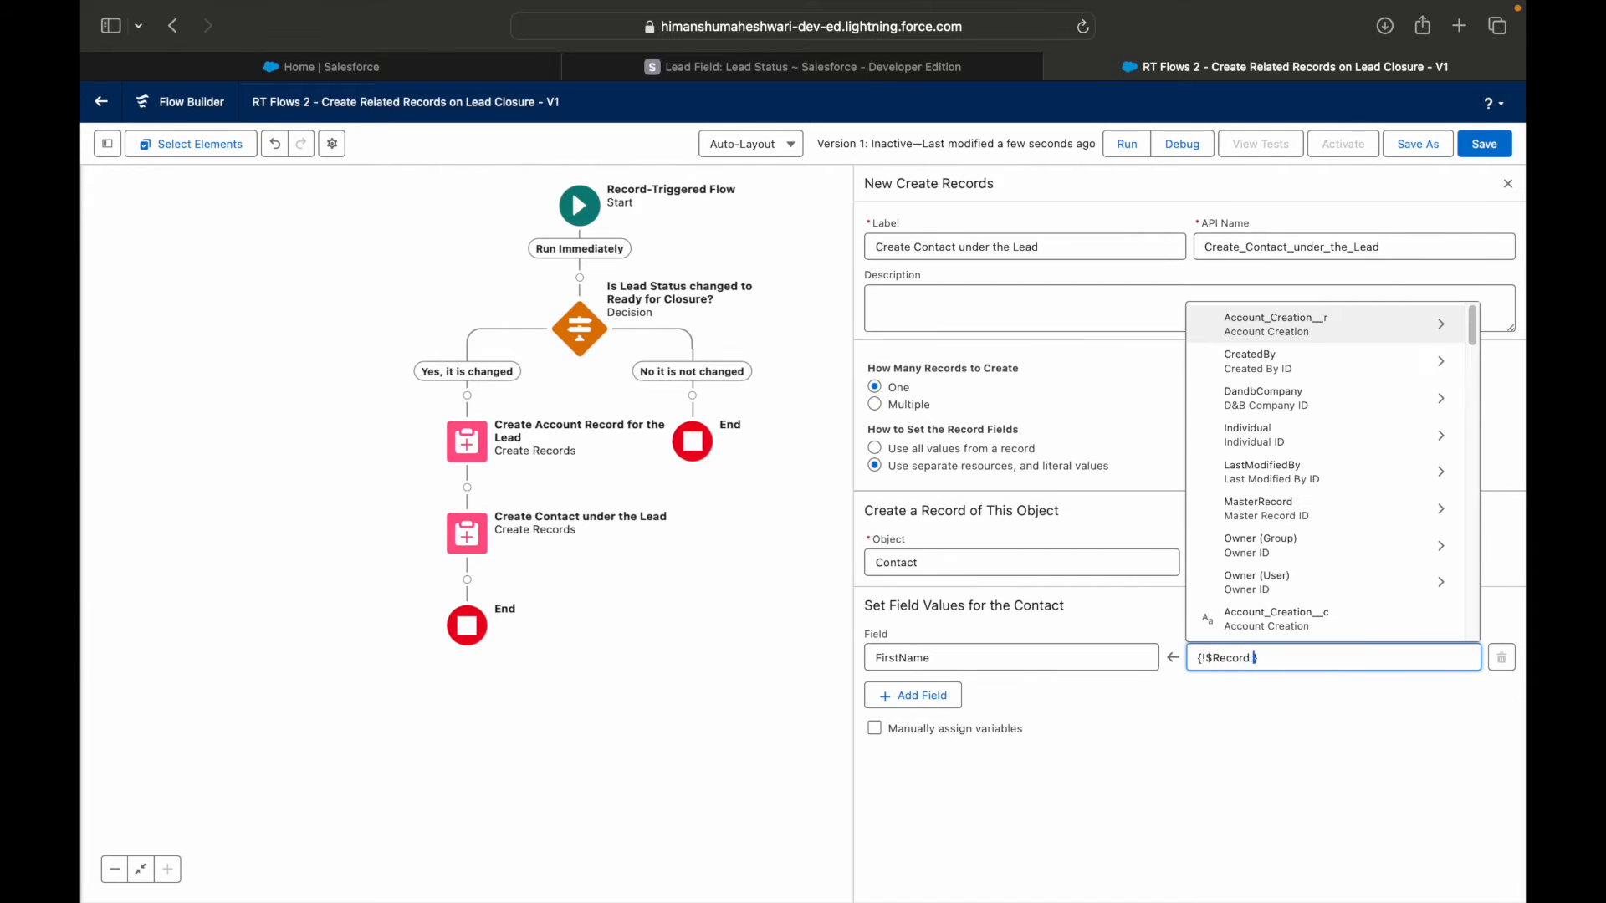
pyautogui.scroll(-5, 1296, 585)
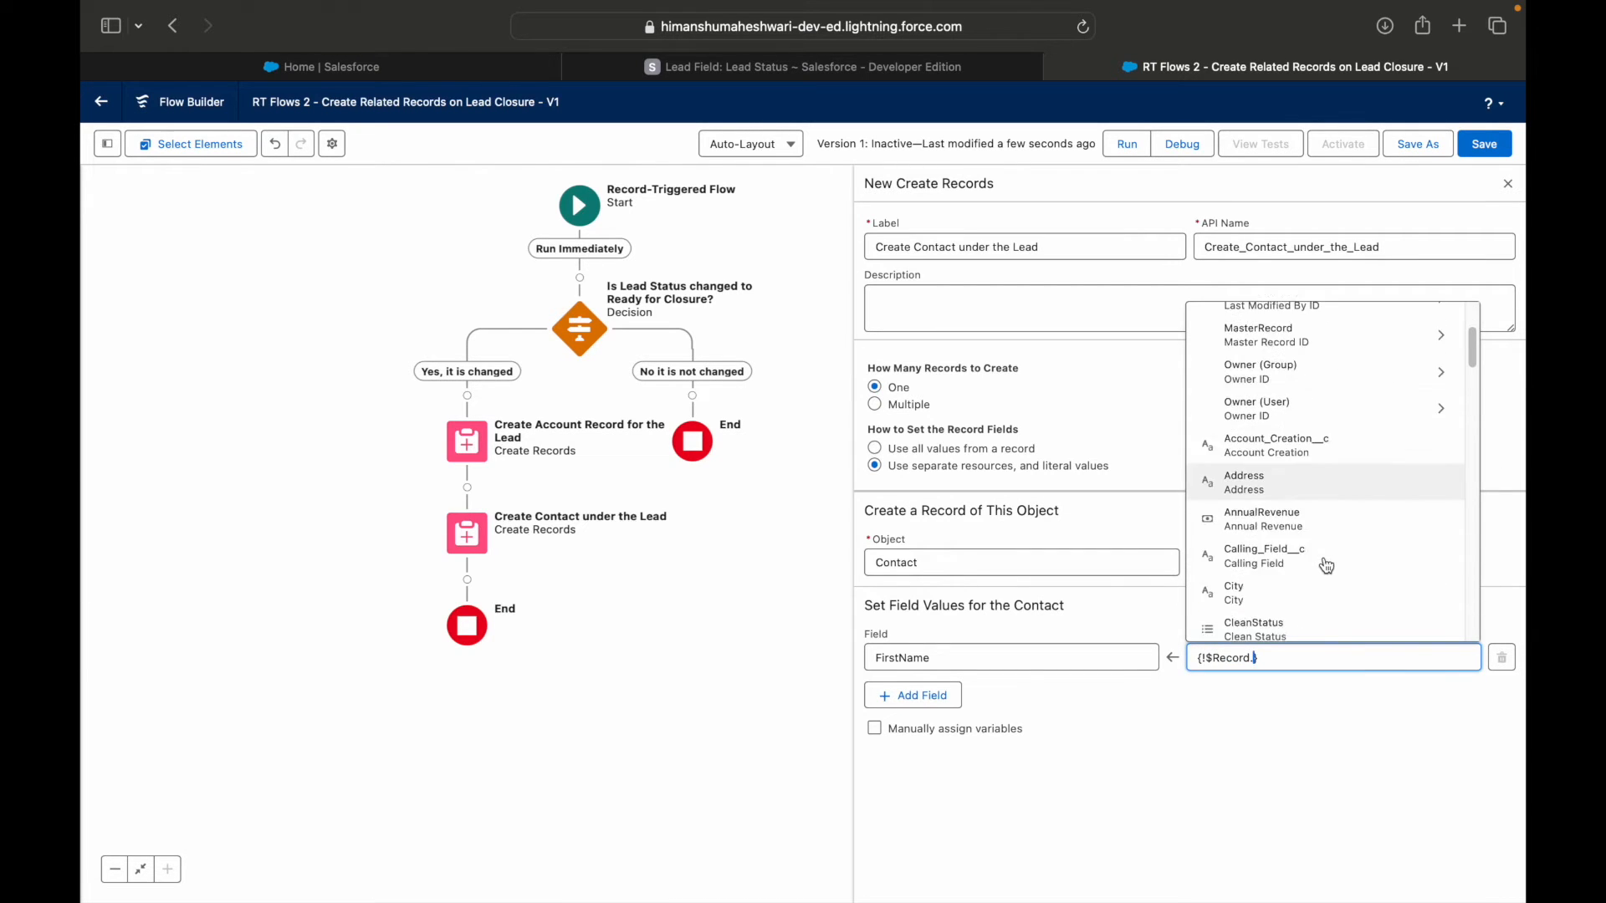
pyautogui.scroll(-4, 1321, 568)
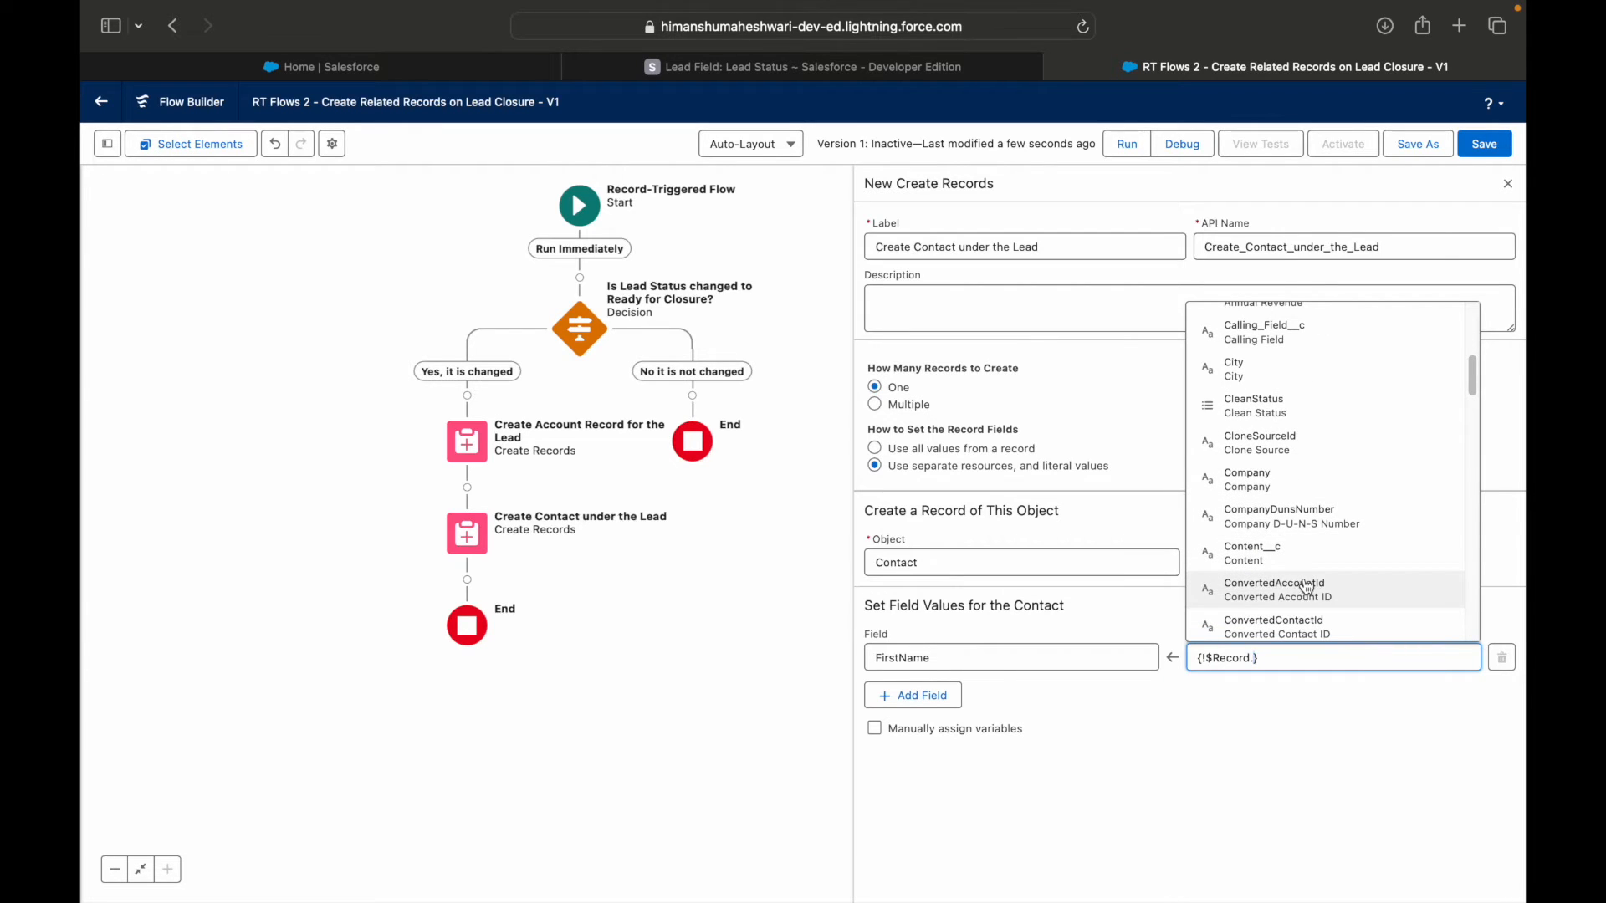
pyautogui.write('Id')
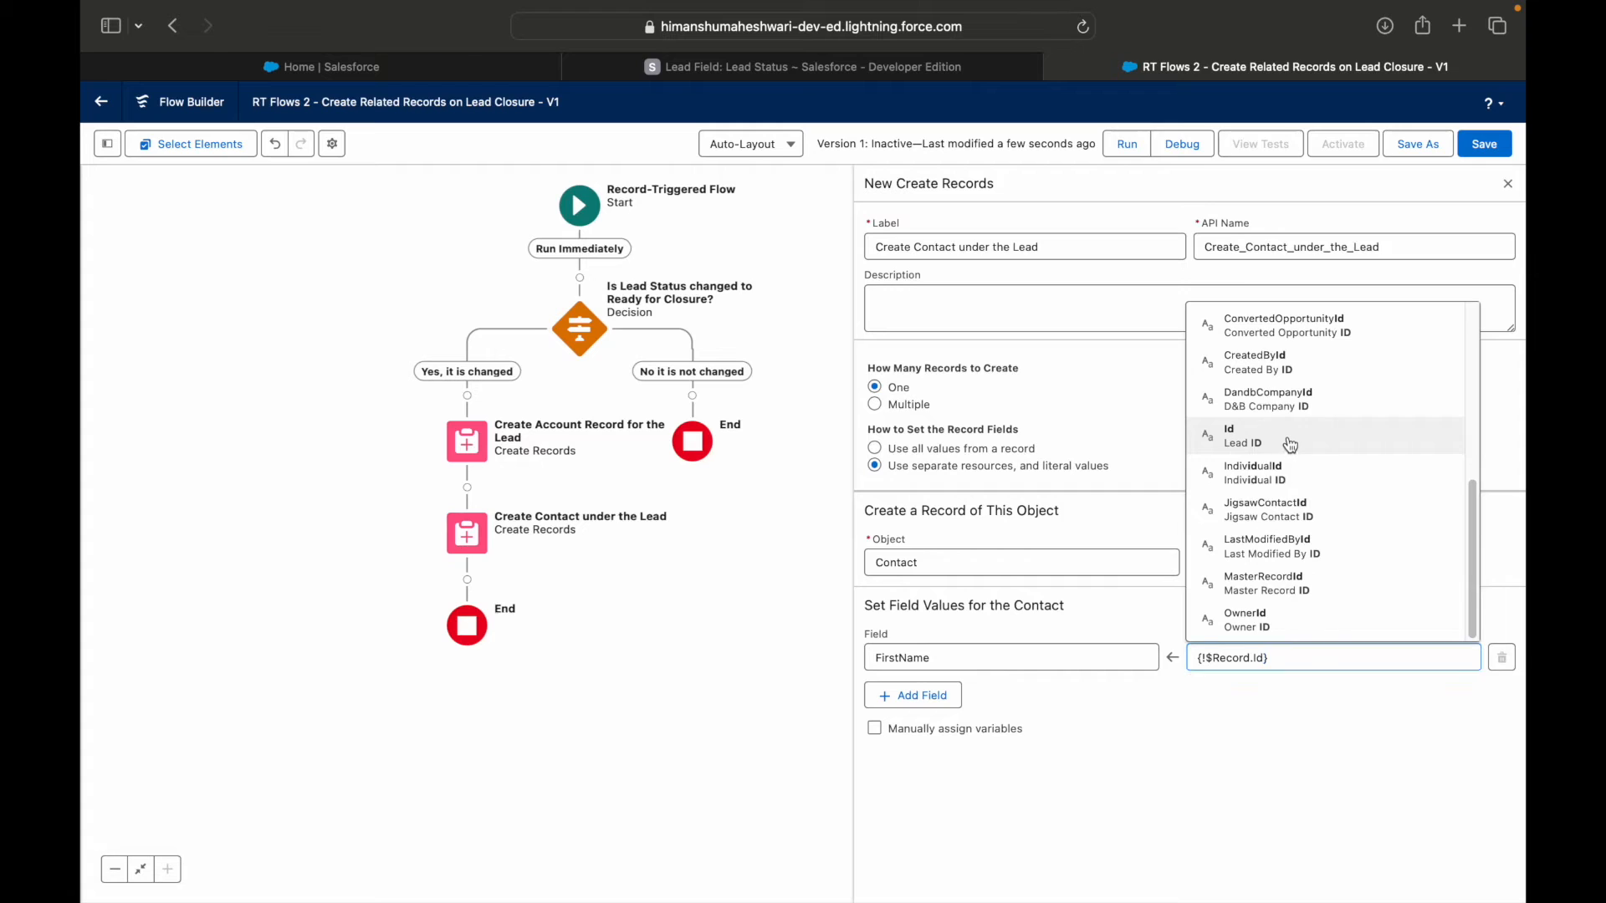
pyautogui.click(1292, 438)
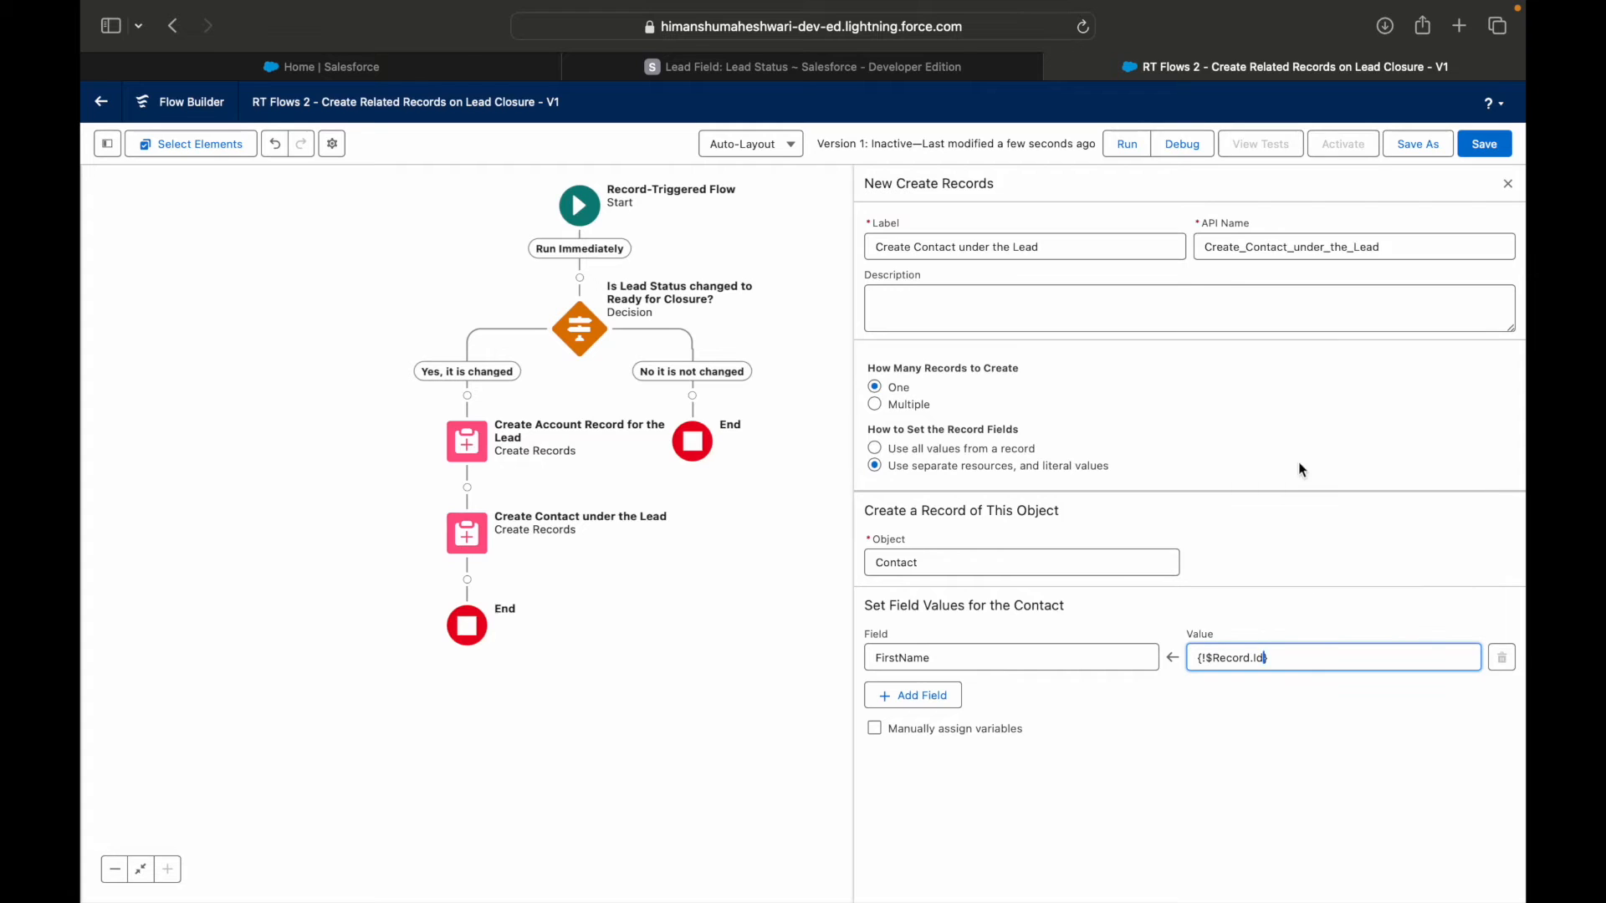
# Add a second field row for the contact and change the first row's field to LastName.
pyautogui.click(930, 699)
pyautogui.click(901, 658)
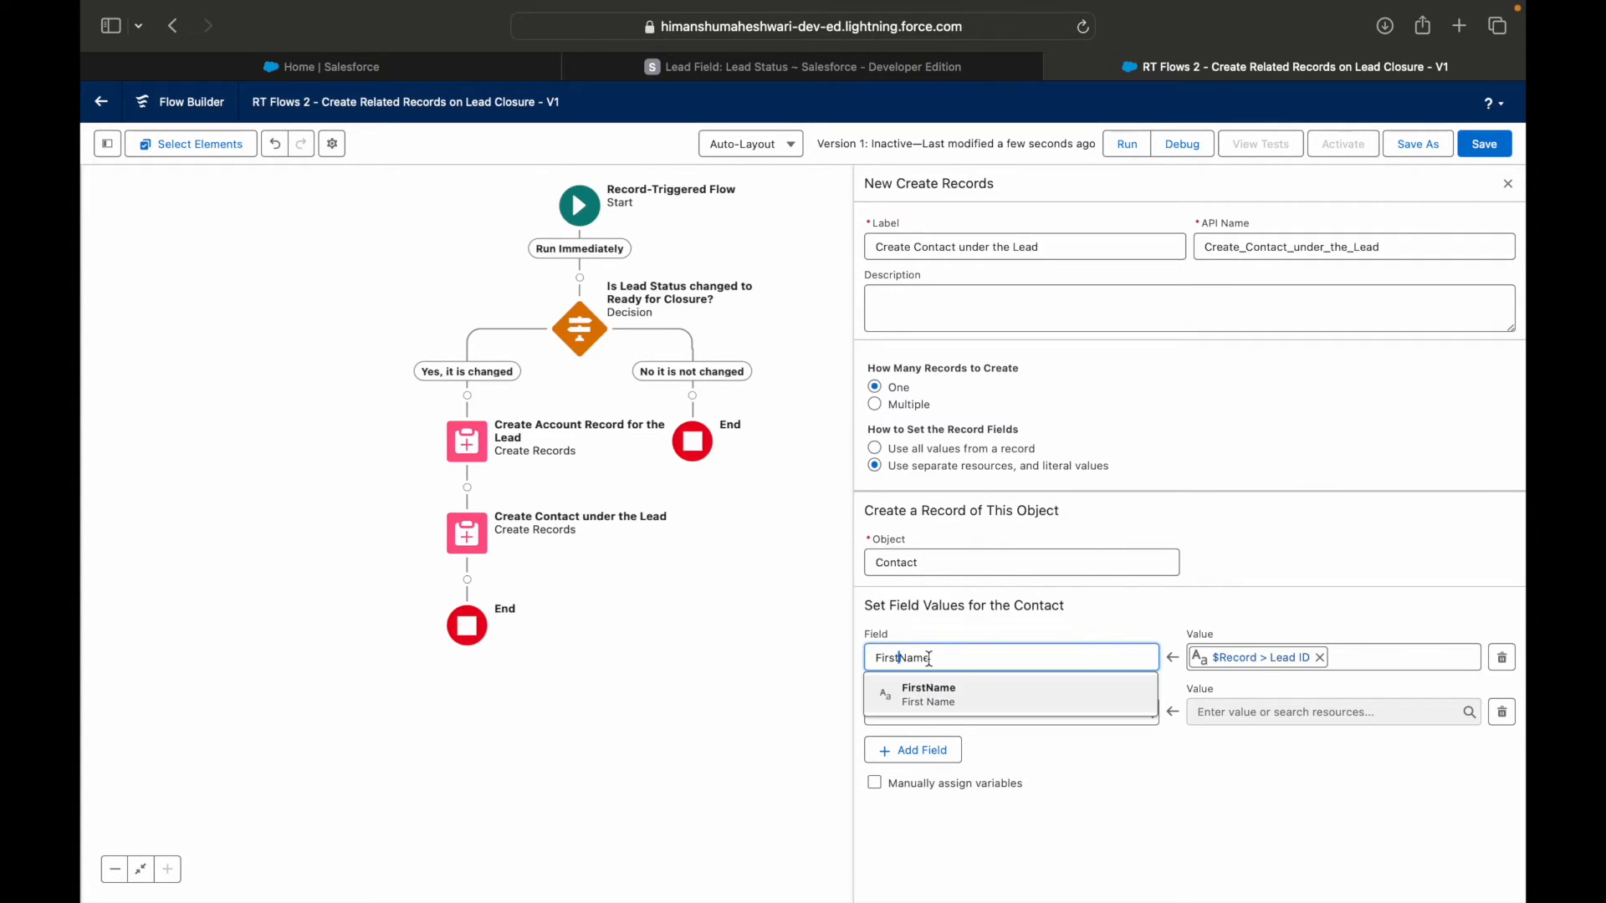
pyautogui.doubleClick(930, 659)
pyautogui.write('Lastm')
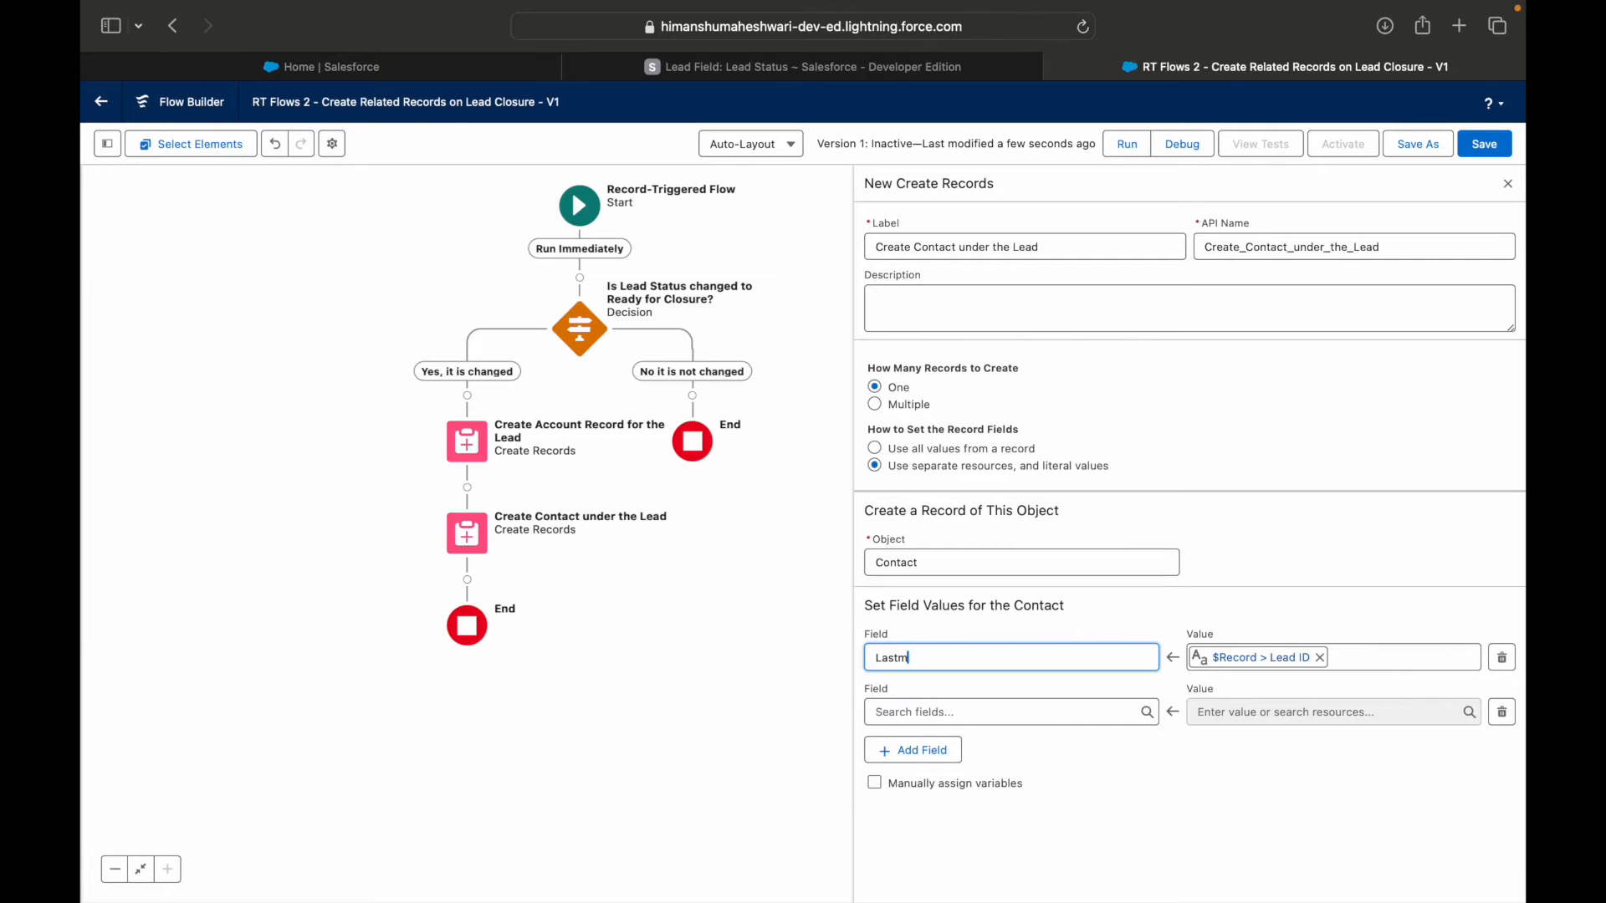
pyautogui.press('BackSpace')
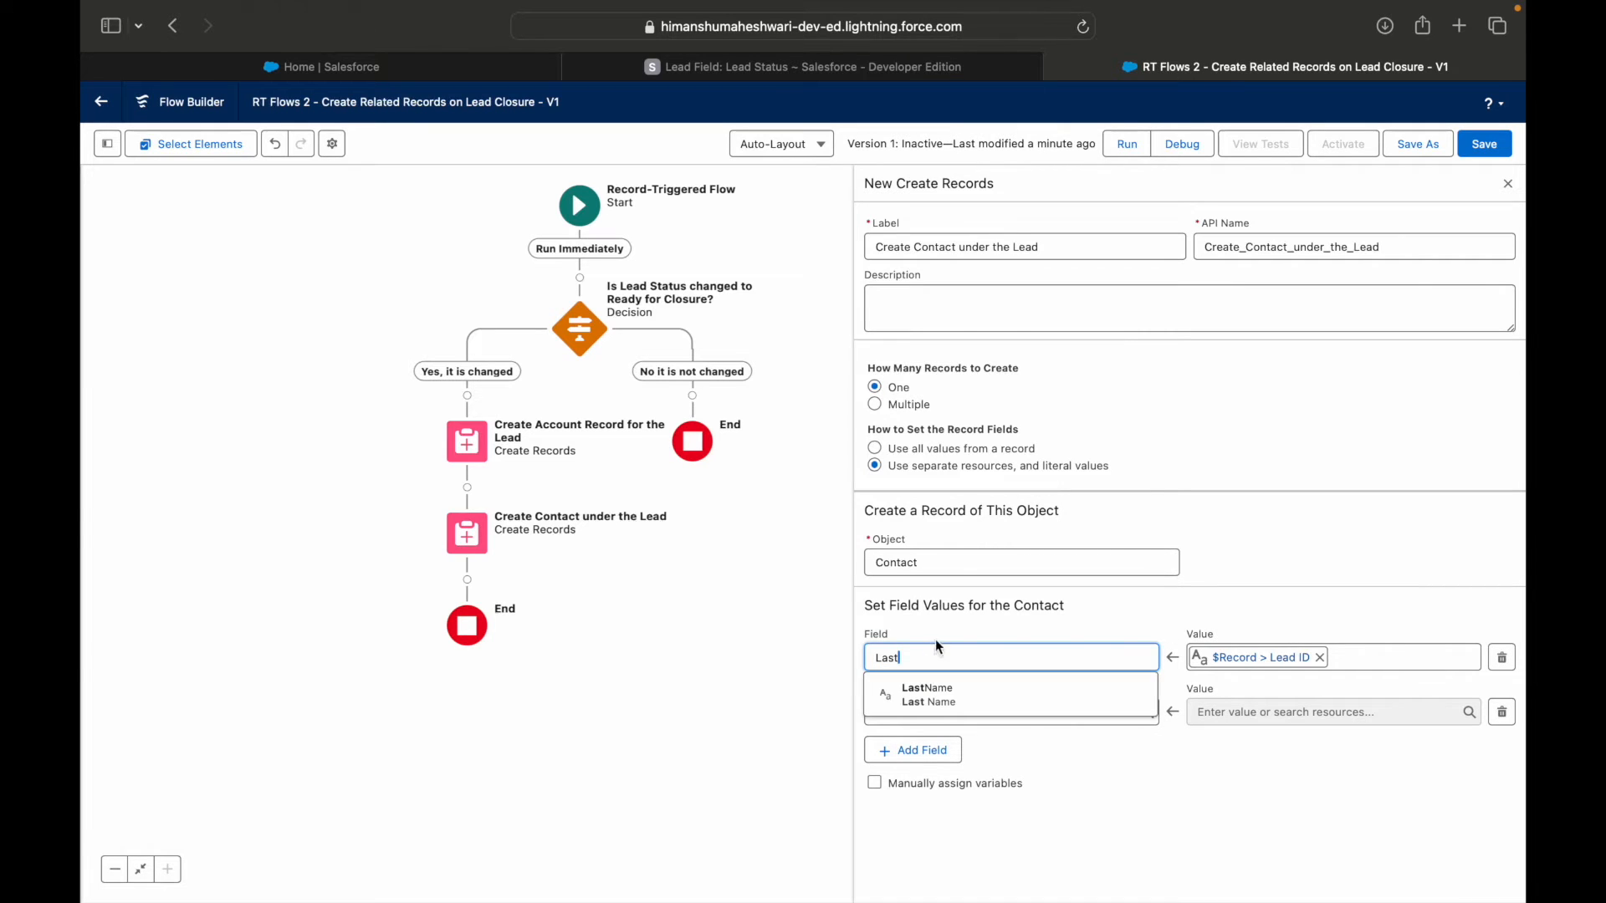
pyautogui.click(960, 695)
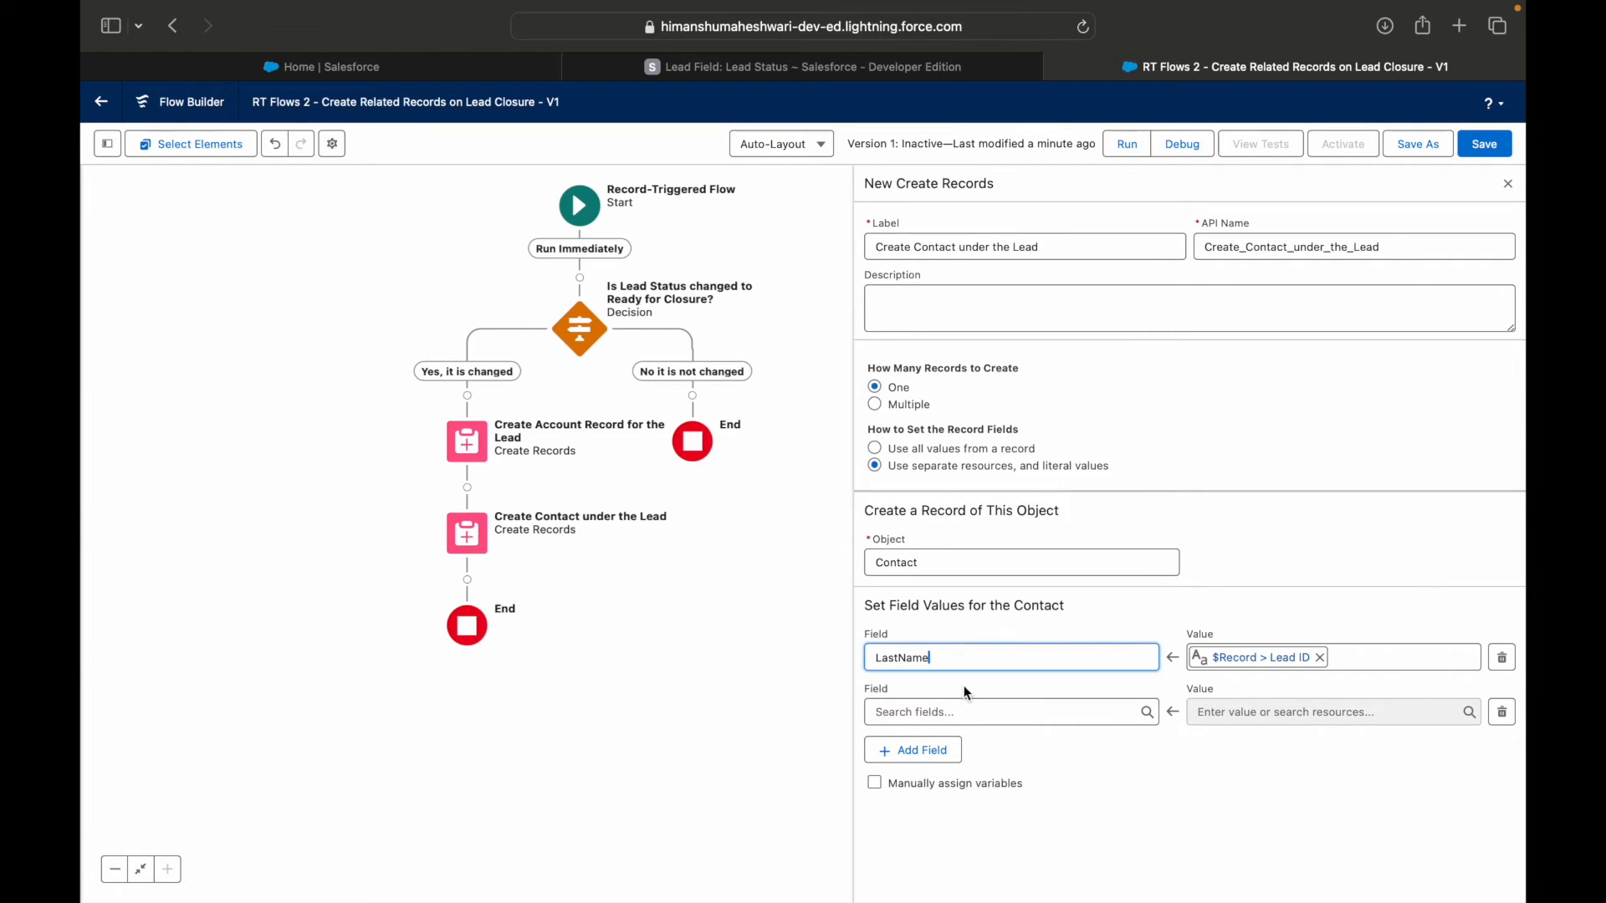
# Map the contact's AccountId to the AccountId from Create_Account_Record_for_the_Lead and save the flow.
pyautogui.click(996, 715)
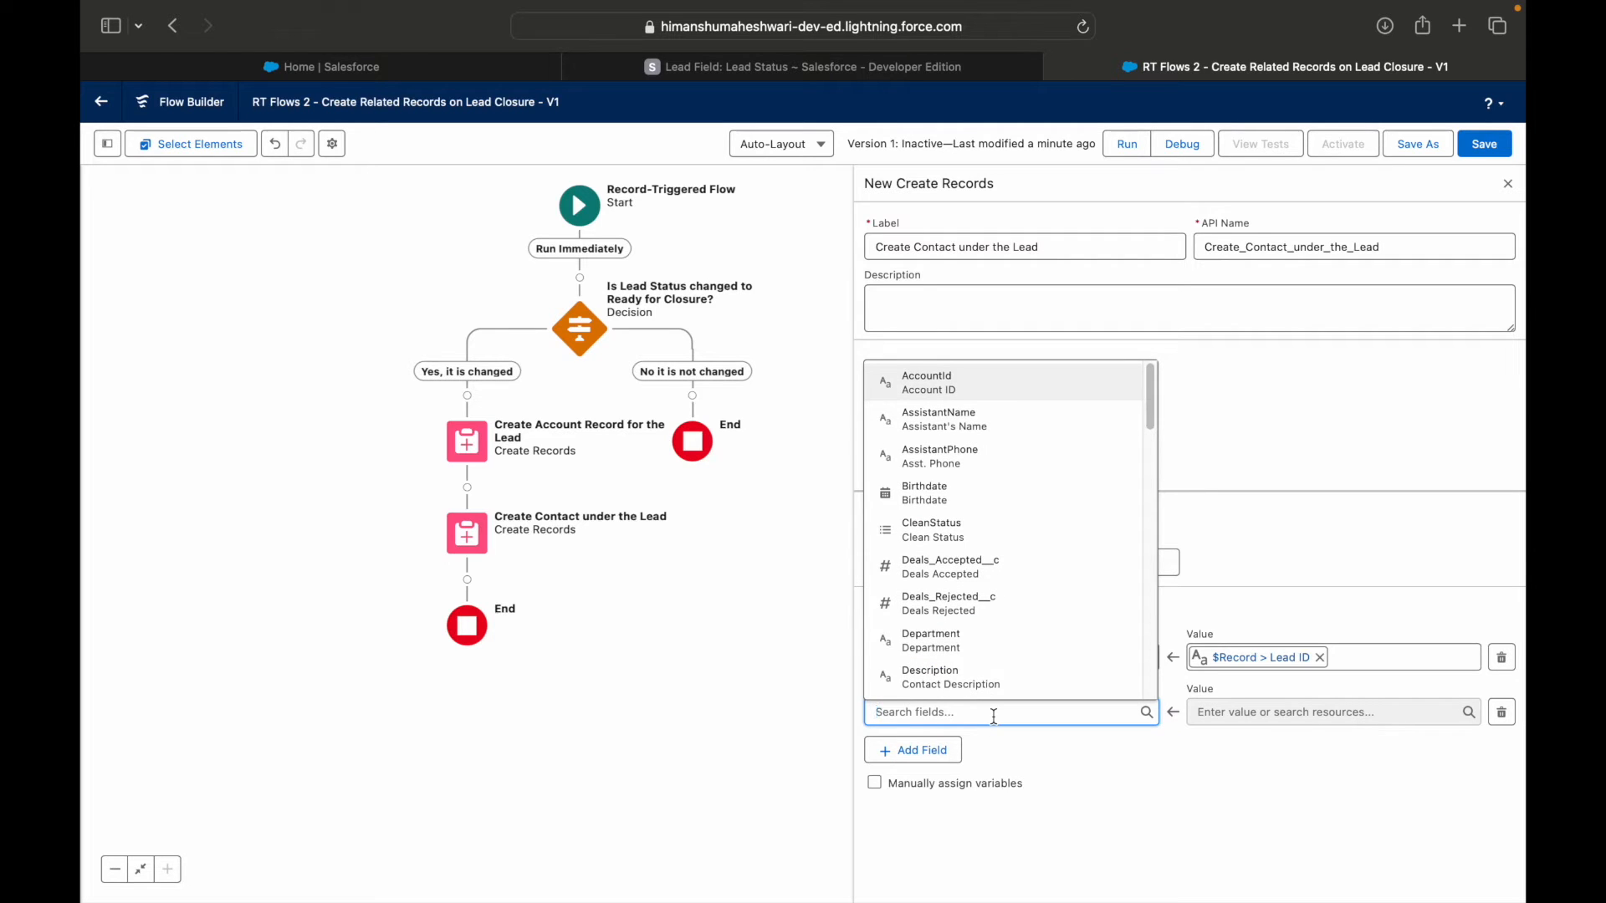
pyautogui.write('Account')
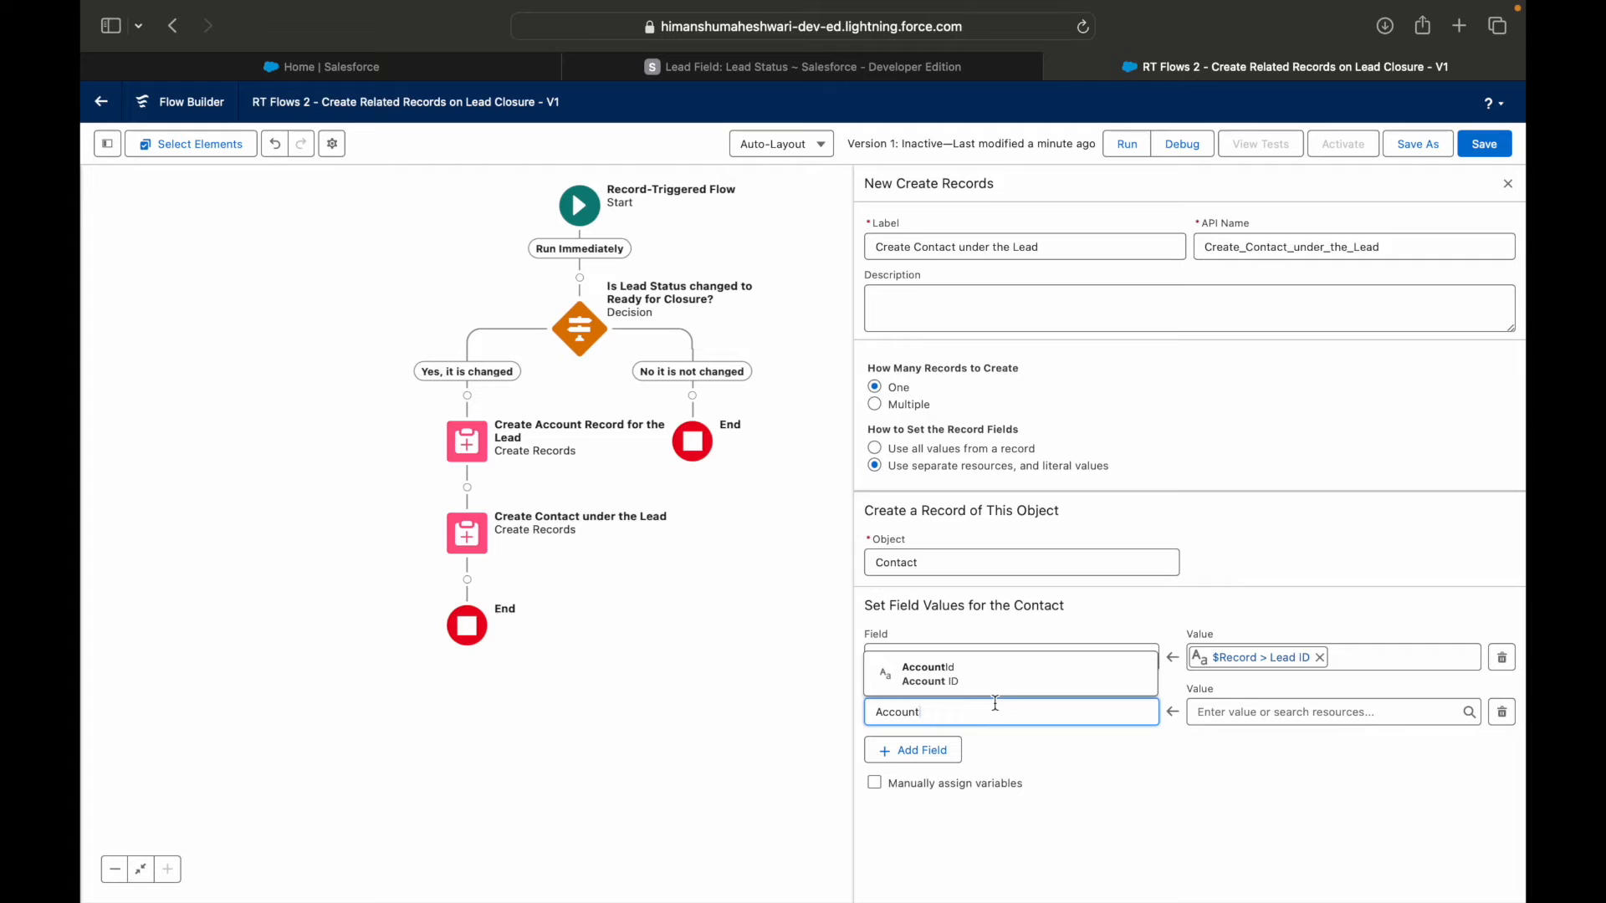
pyautogui.click(986, 679)
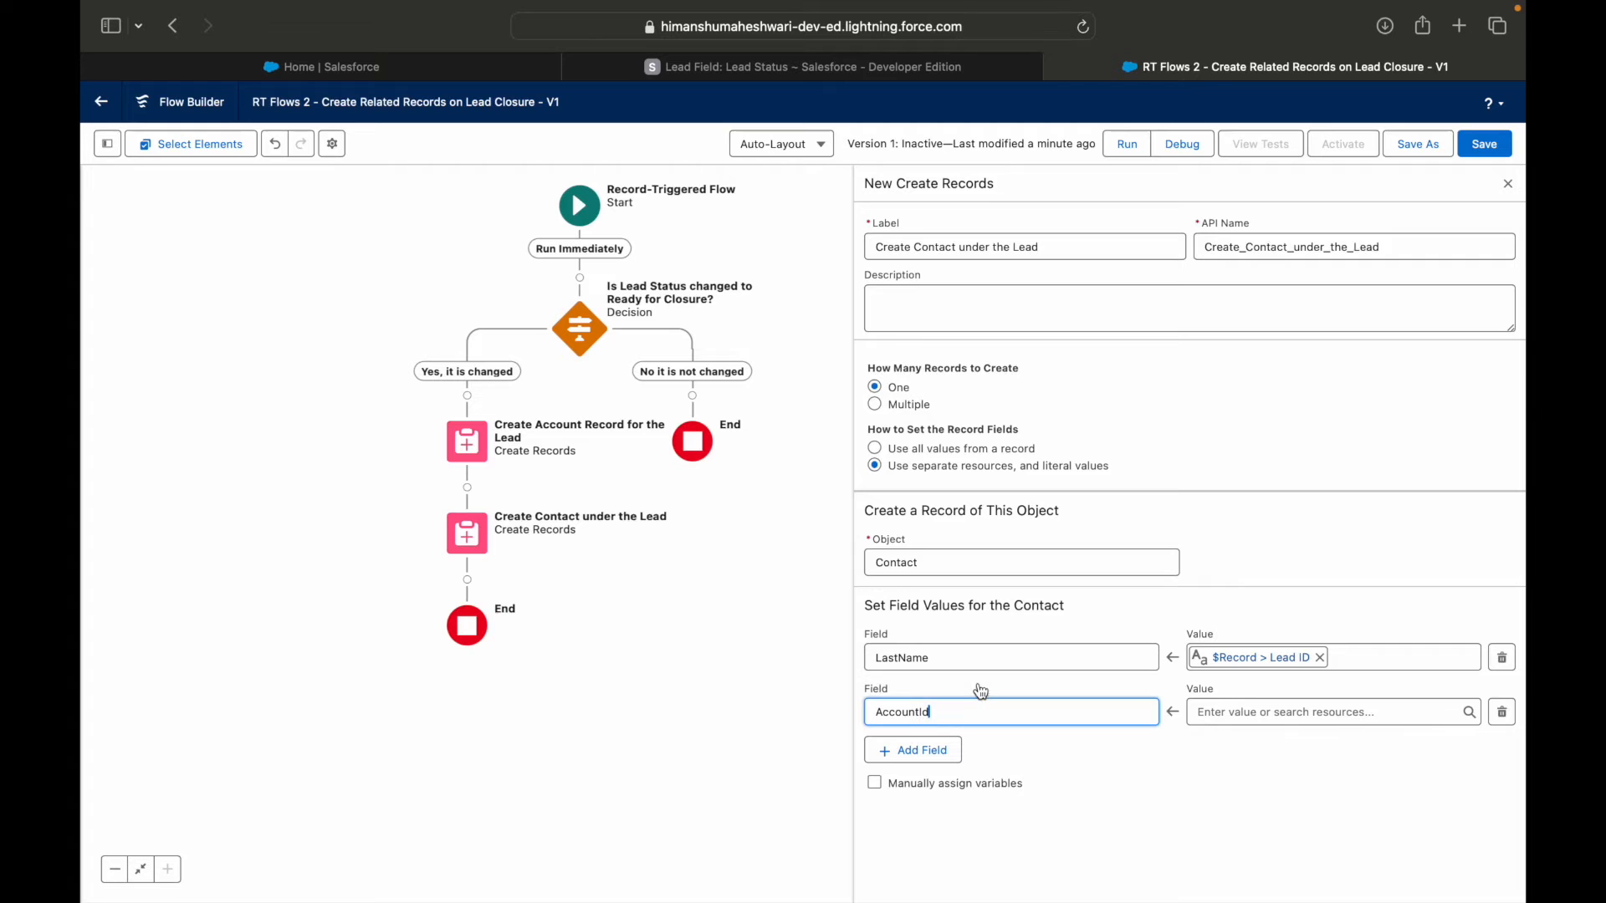
pyautogui.click(1260, 707)
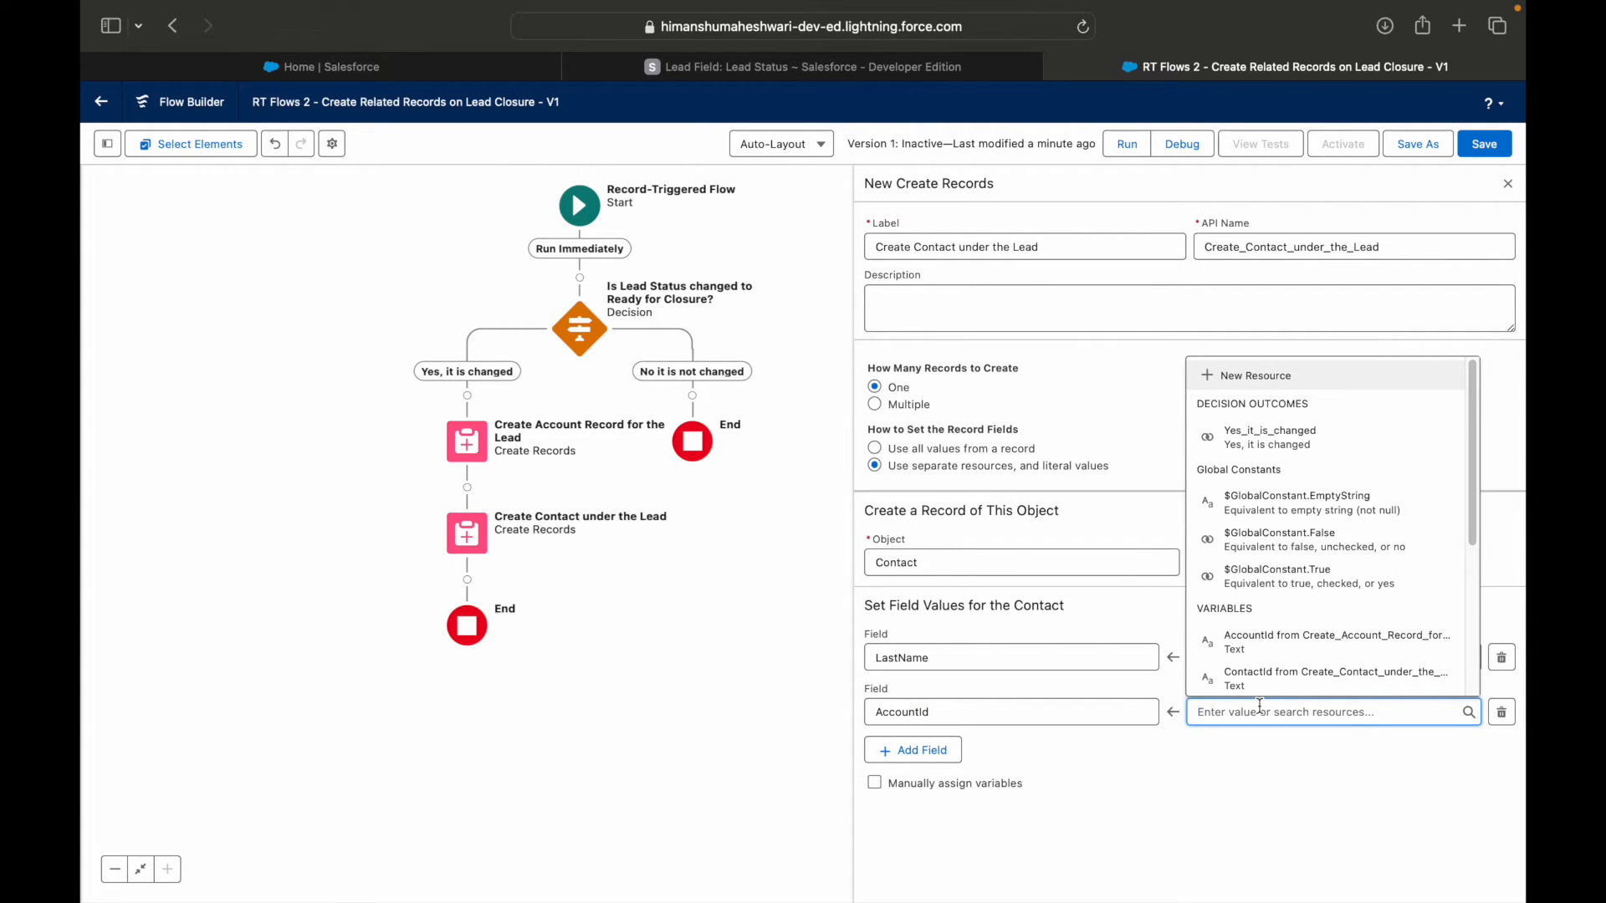
pyautogui.write('create')
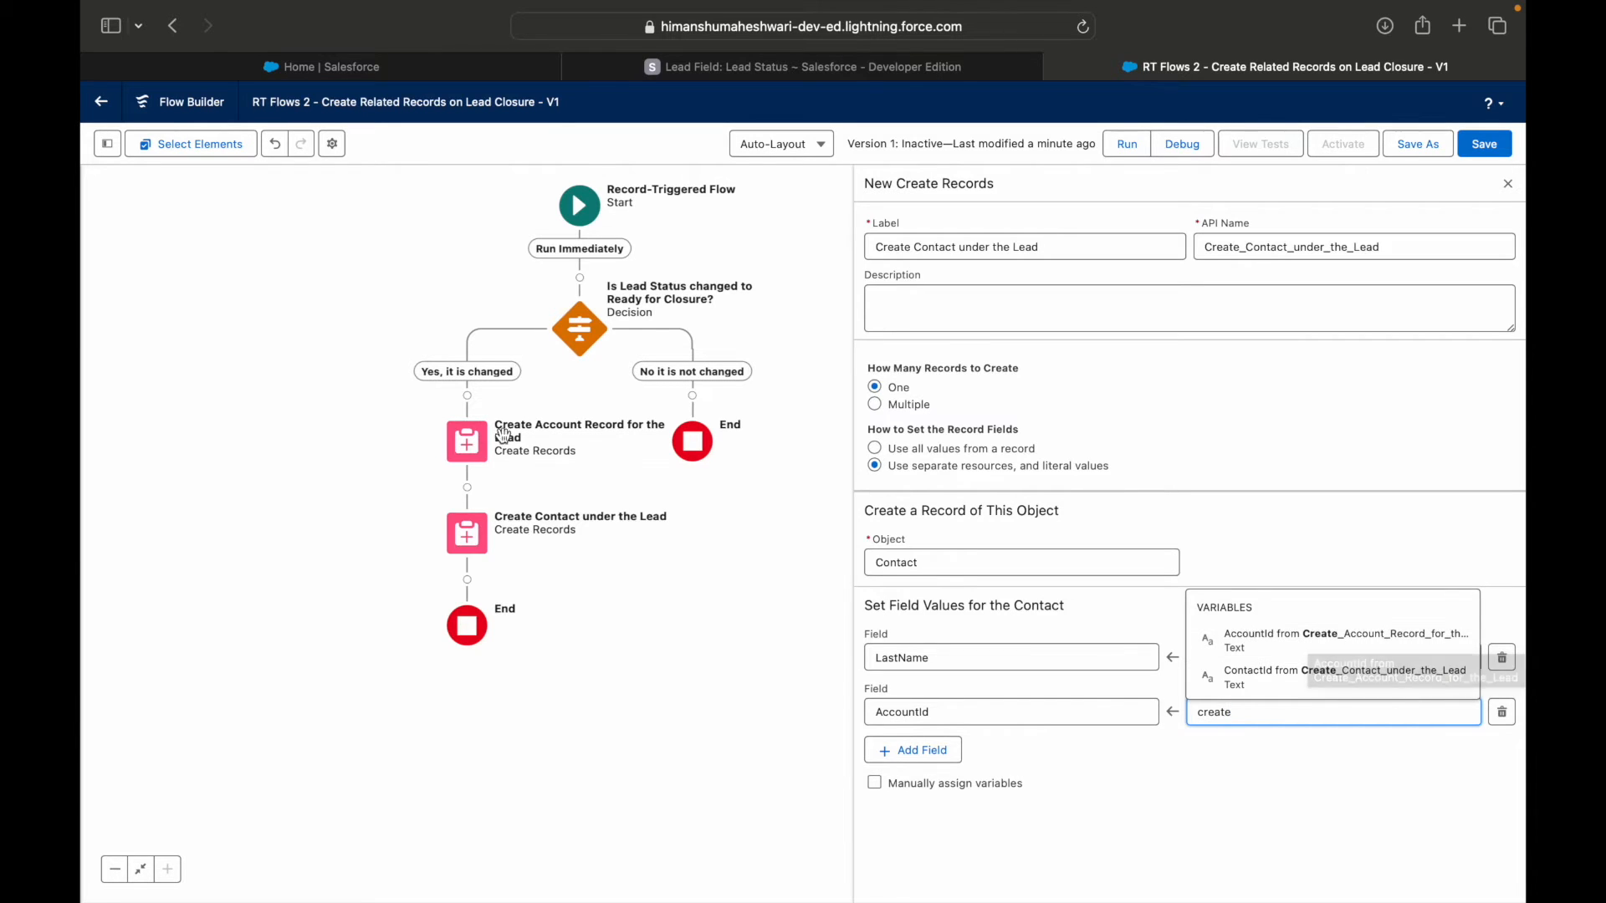
pyautogui.click(1281, 636)
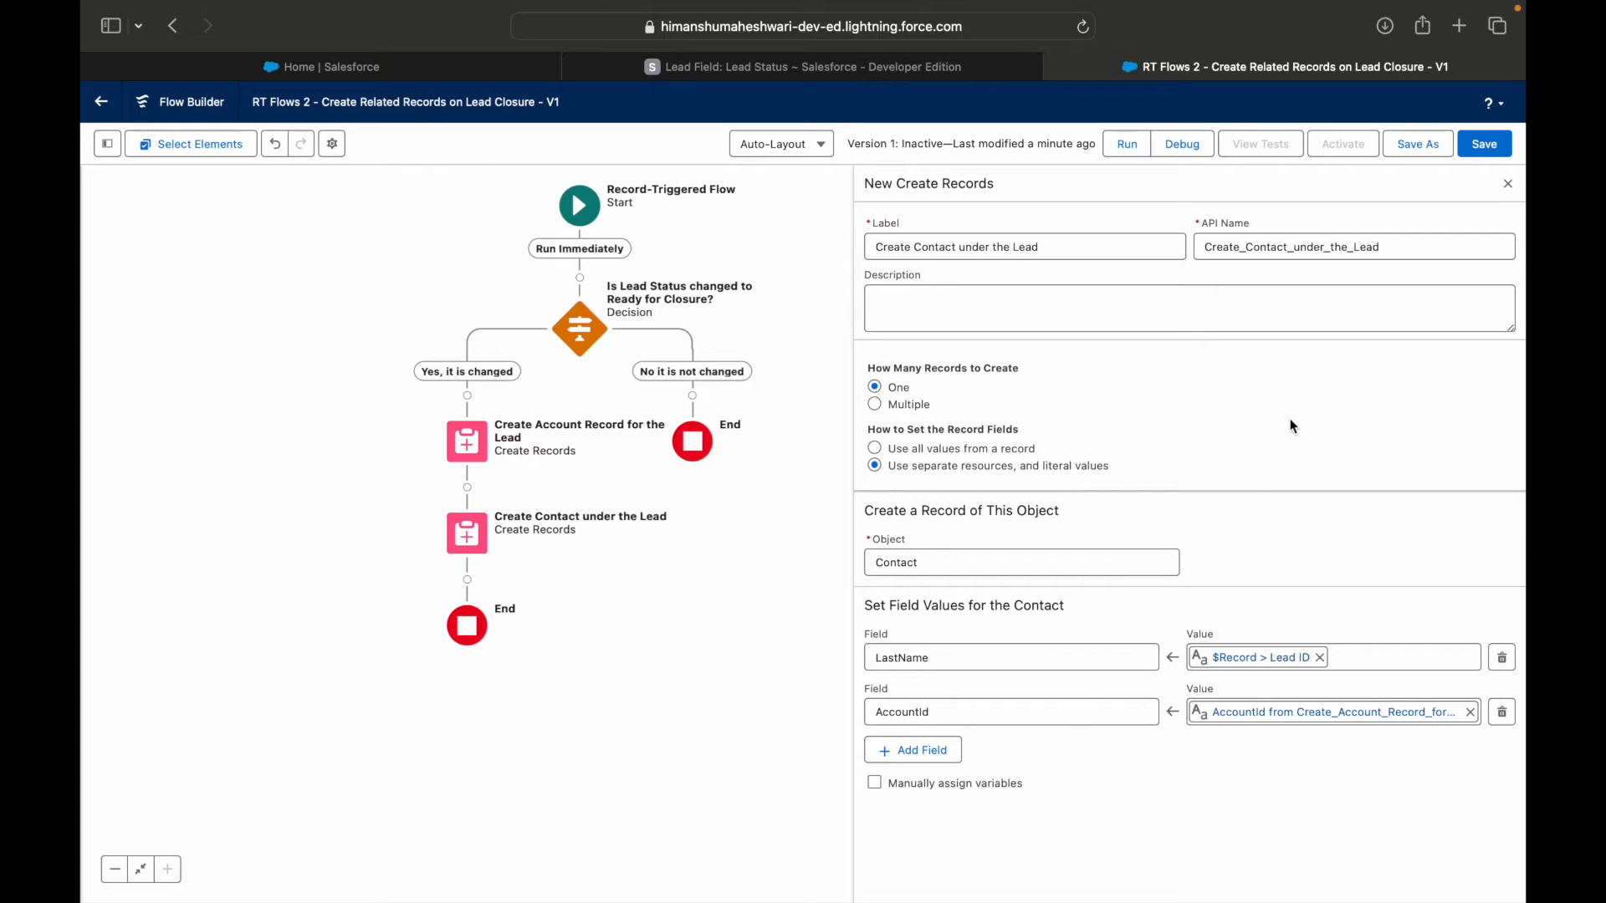
pyautogui.click(1482, 148)
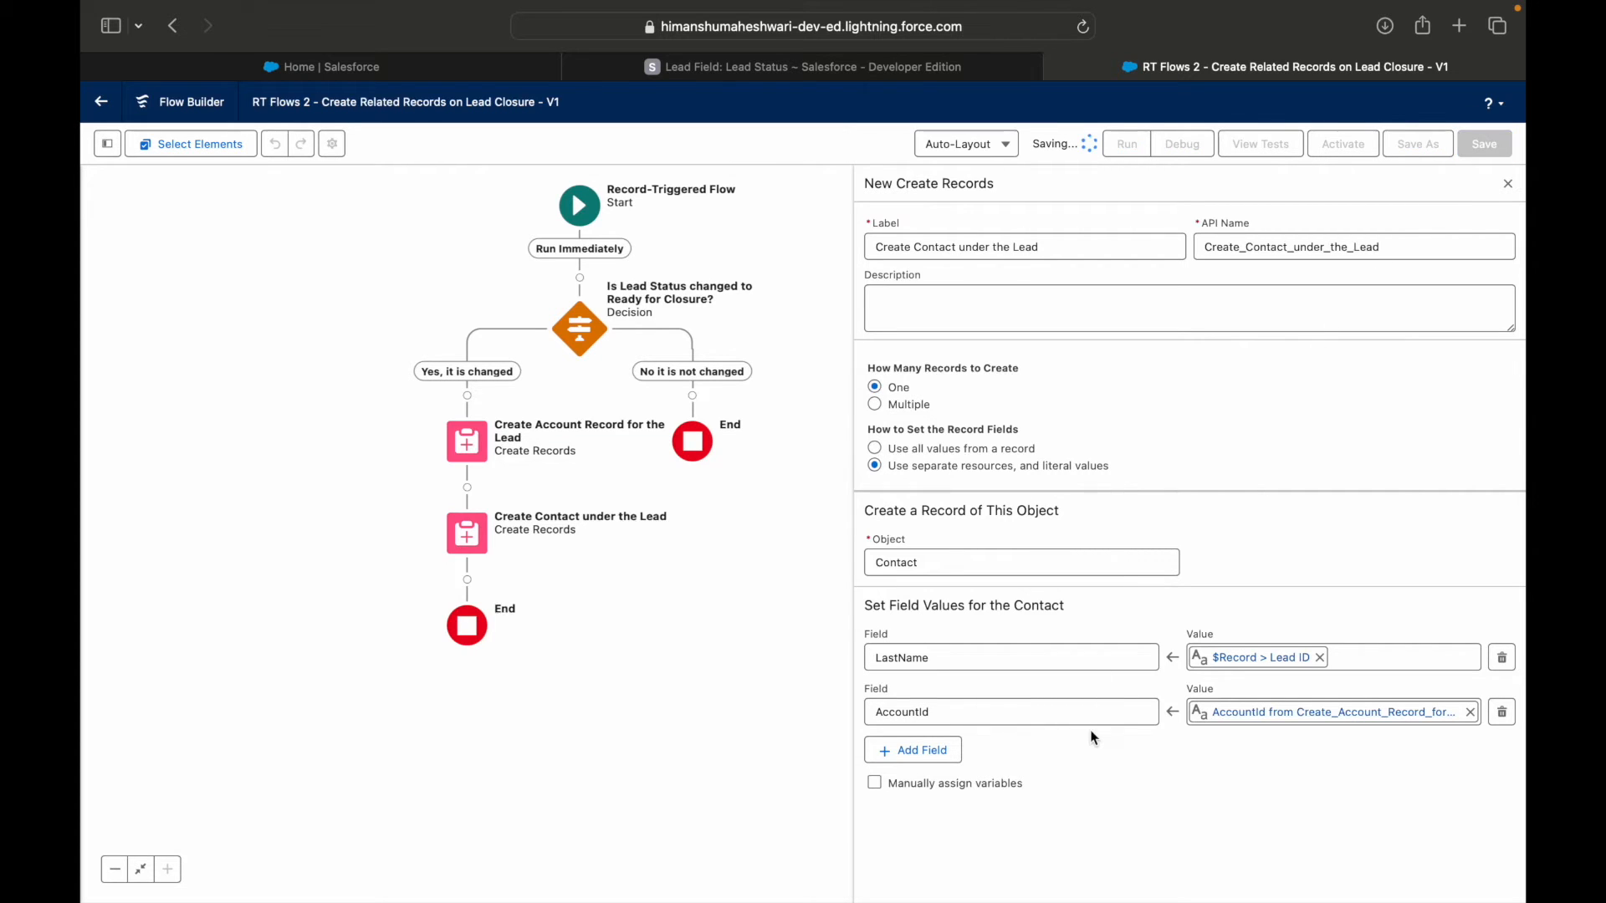
# Add a Create Records element after the contact creation and label it "Create opportunity".
pyautogui.moveTo(532, 751); pyautogui.dragTo(574, 750)
pyautogui.click(511, 580)
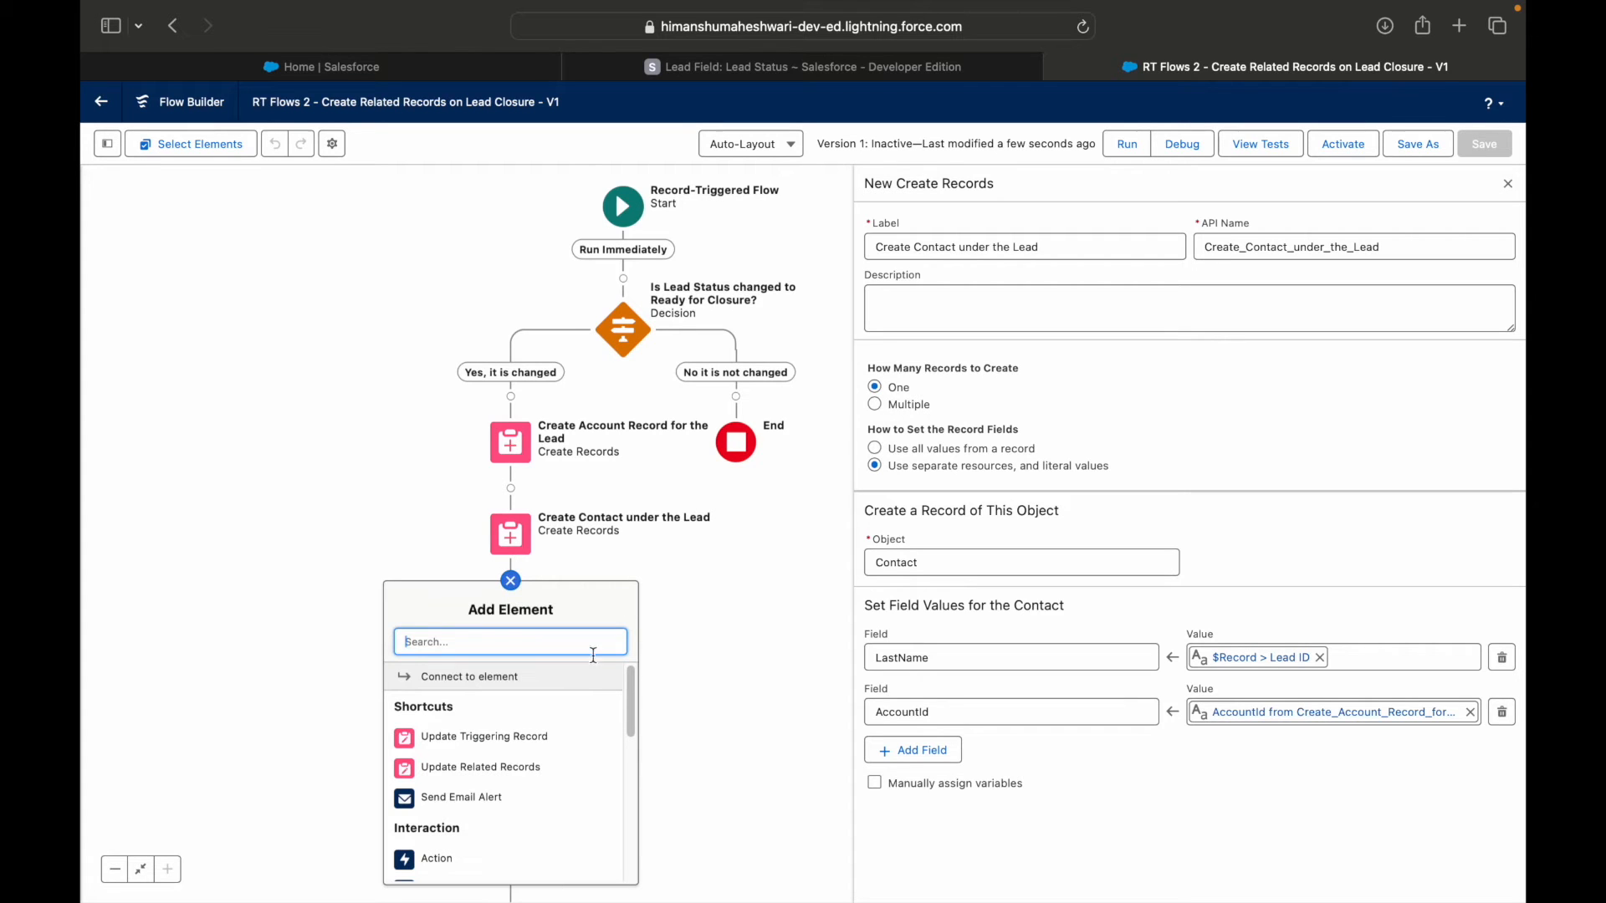
pyautogui.write('Create Re')
pyautogui.click(562, 681)
pyautogui.write('Create opportunityq')
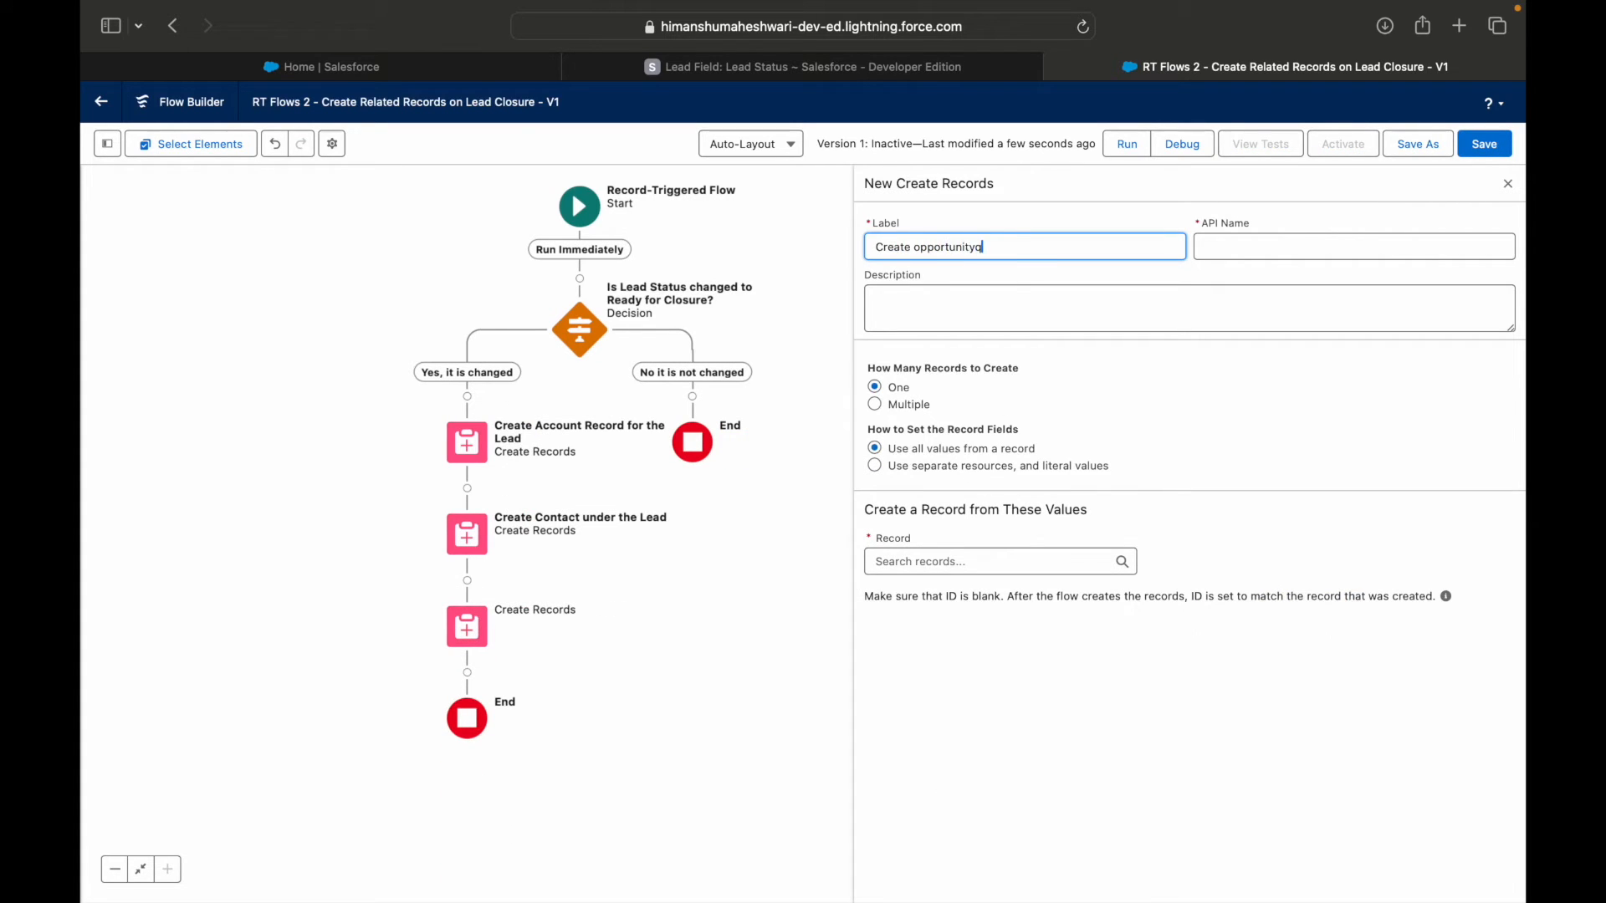
pyautogui.press('BackSpace')
pyautogui.press('Tab')
# Use separate resources and literal values for the new element, with Opportunity as the object to create.
pyautogui.click(974, 466)
pyautogui.click(964, 559)
pyautogui.write('Oppo')
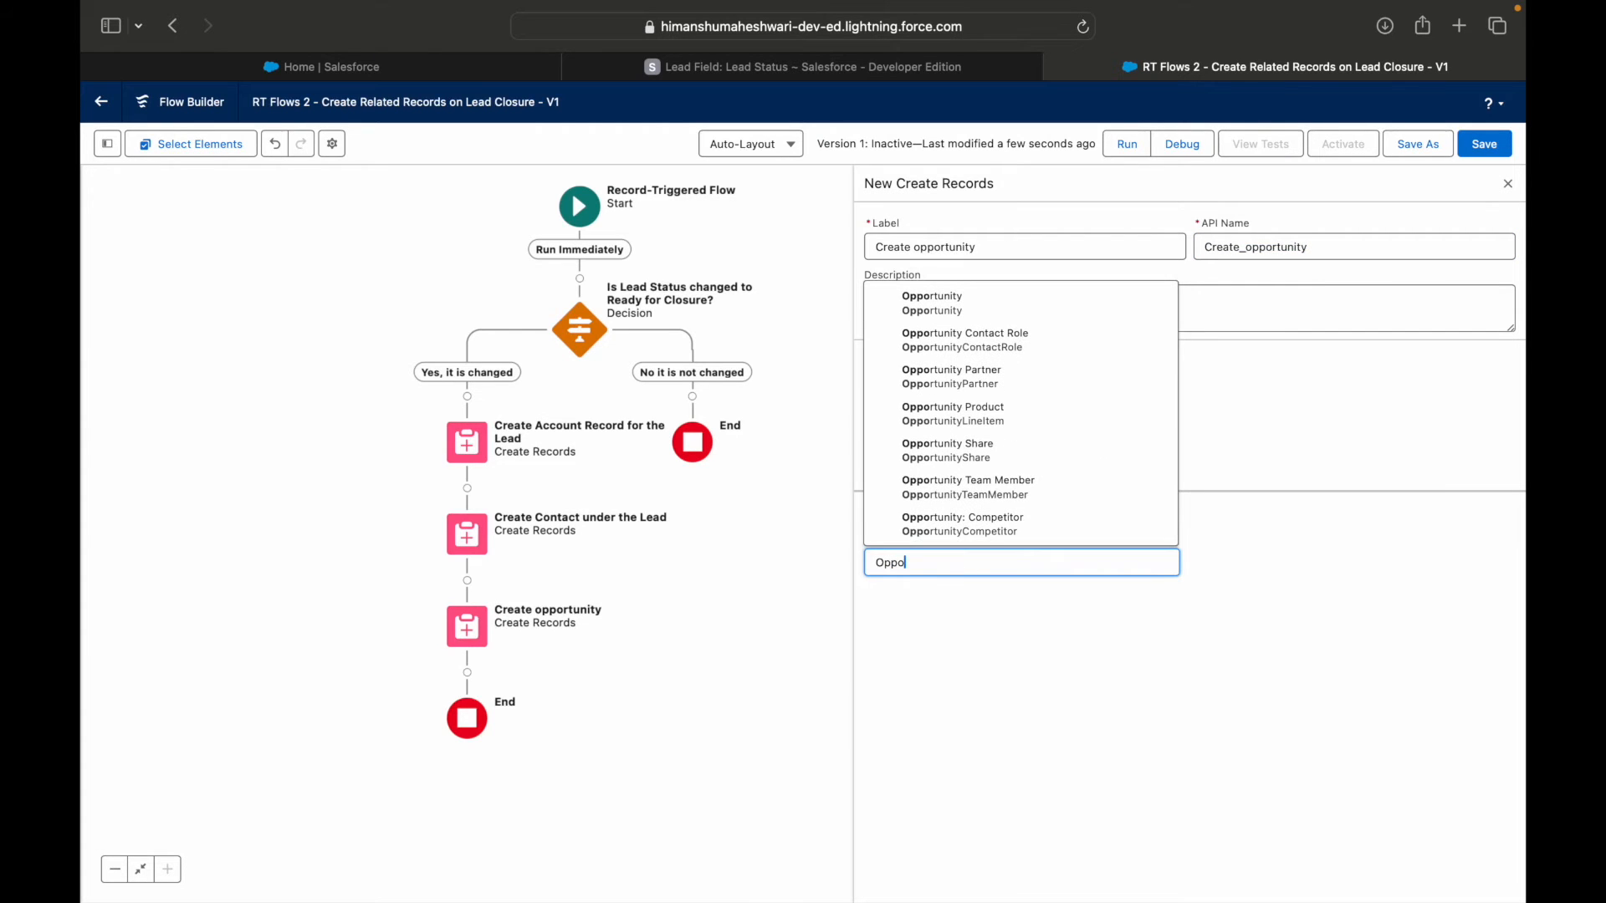
pyautogui.click(945, 300)
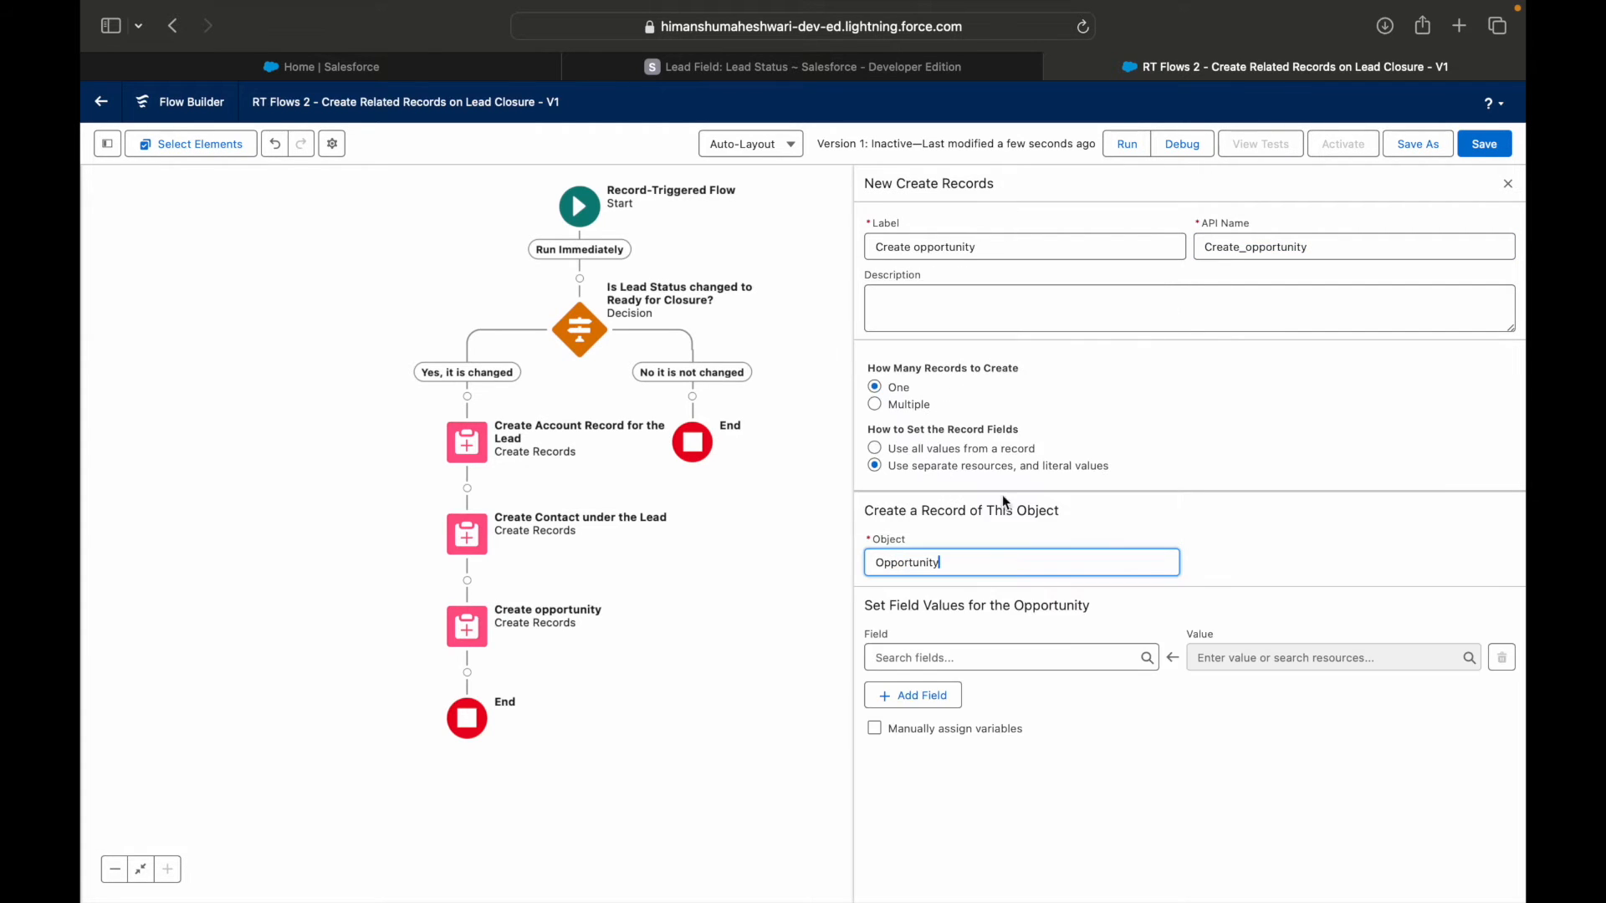
# Map the opportunity's Name field to $Record > Lead ID.
pyautogui.click(939, 657)
pyautogui.write('Name')
pyautogui.click(937, 585)
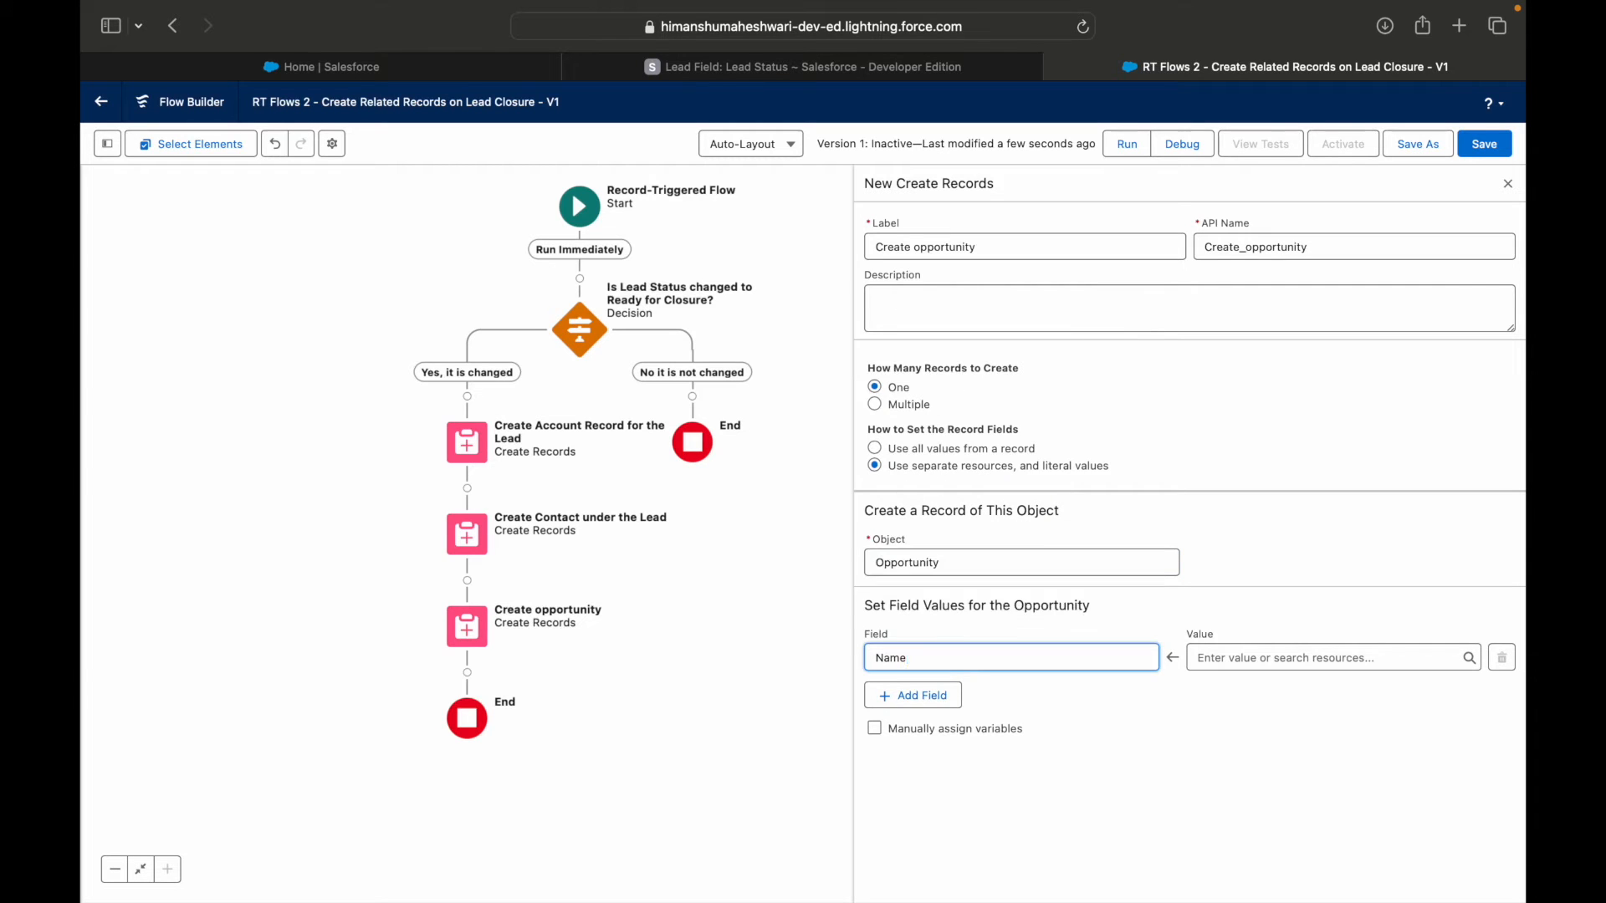
pyautogui.click(1320, 658)
pyautogui.write('Lead')
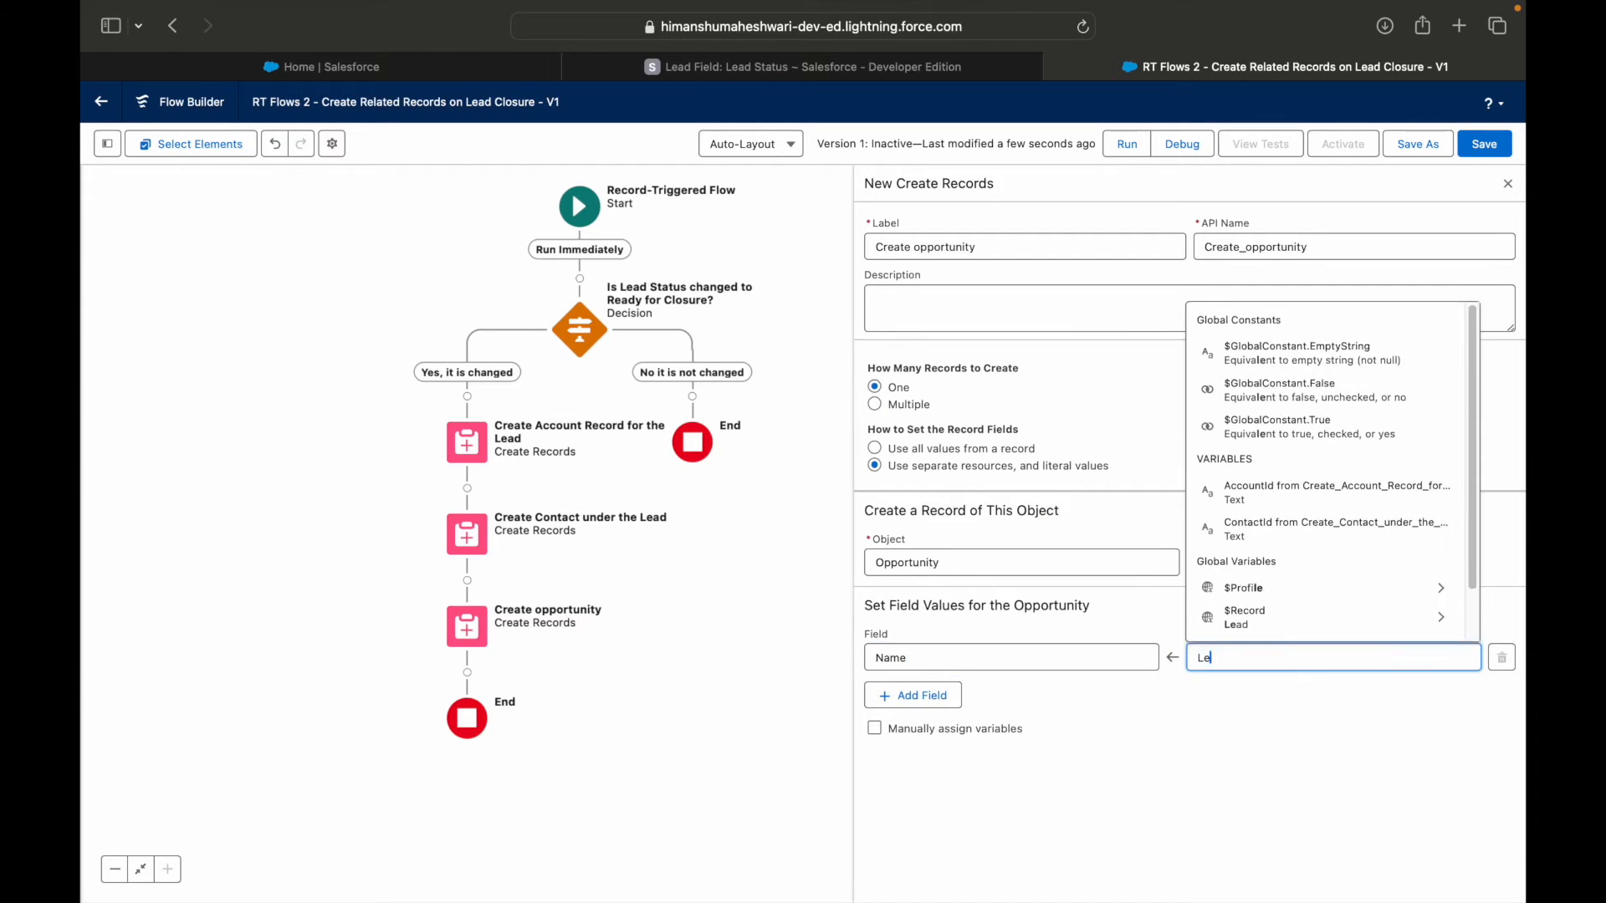
pyautogui.press('Down')
pyautogui.press('Return')
pyautogui.write('Id')
pyautogui.click(1288, 754)
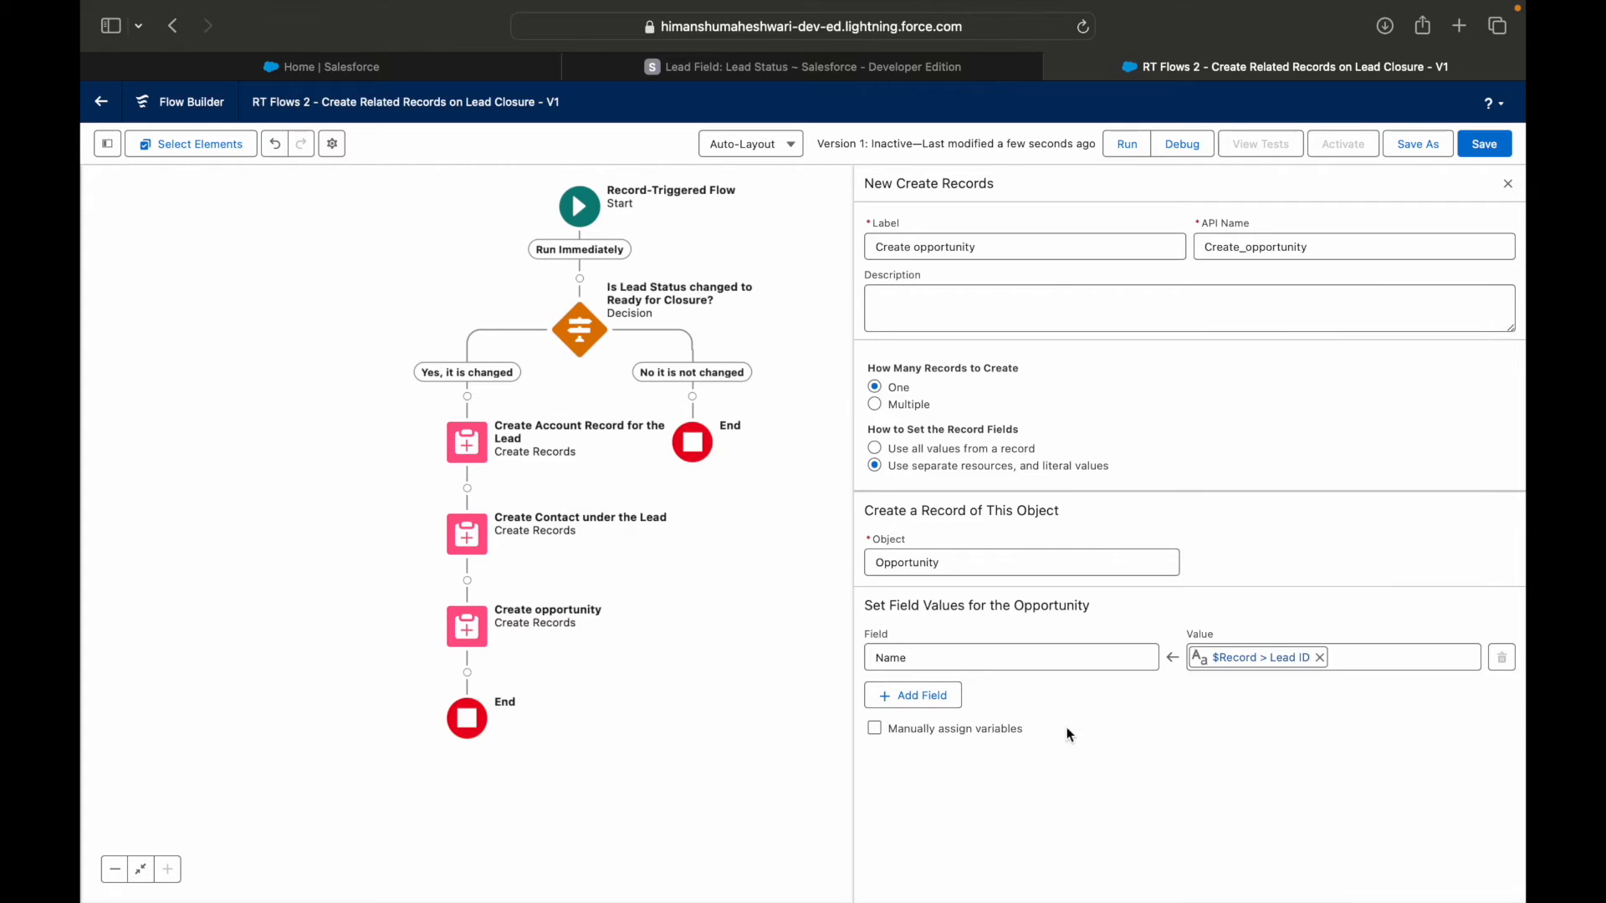
# Add a CloseDate field to the opportunity, map it to $Flow > CurrentDate and save the flow.
pyautogui.click(913, 695)
pyautogui.click(927, 711)
pyautogui.write('Close')
pyautogui.press('Down')
pyautogui.press('Return')
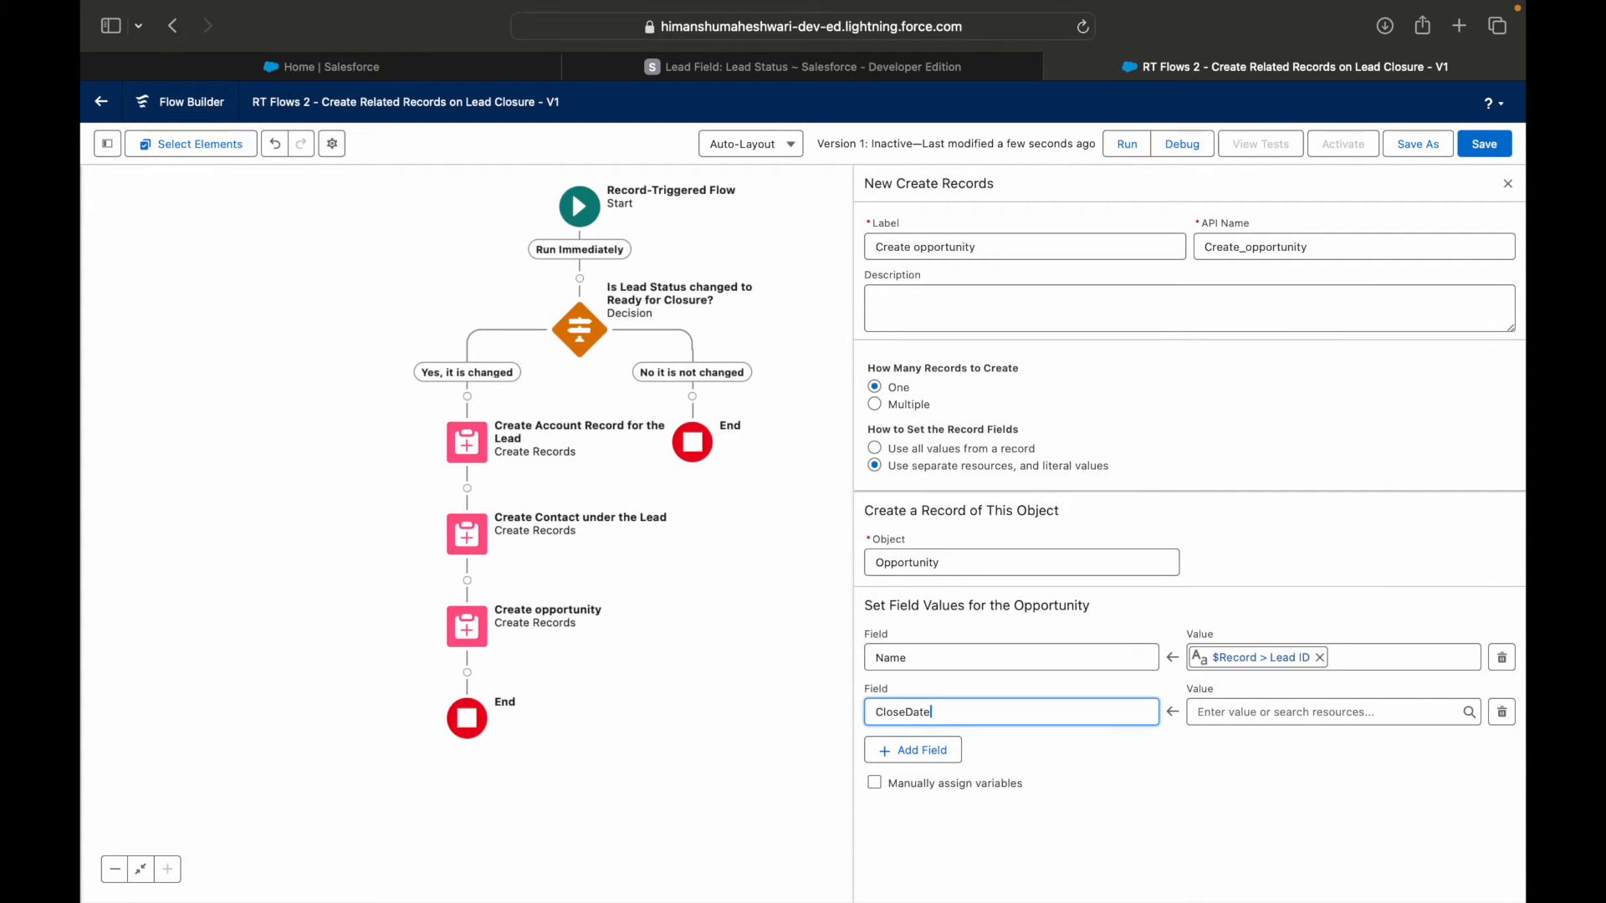
pyautogui.click(1364, 711)
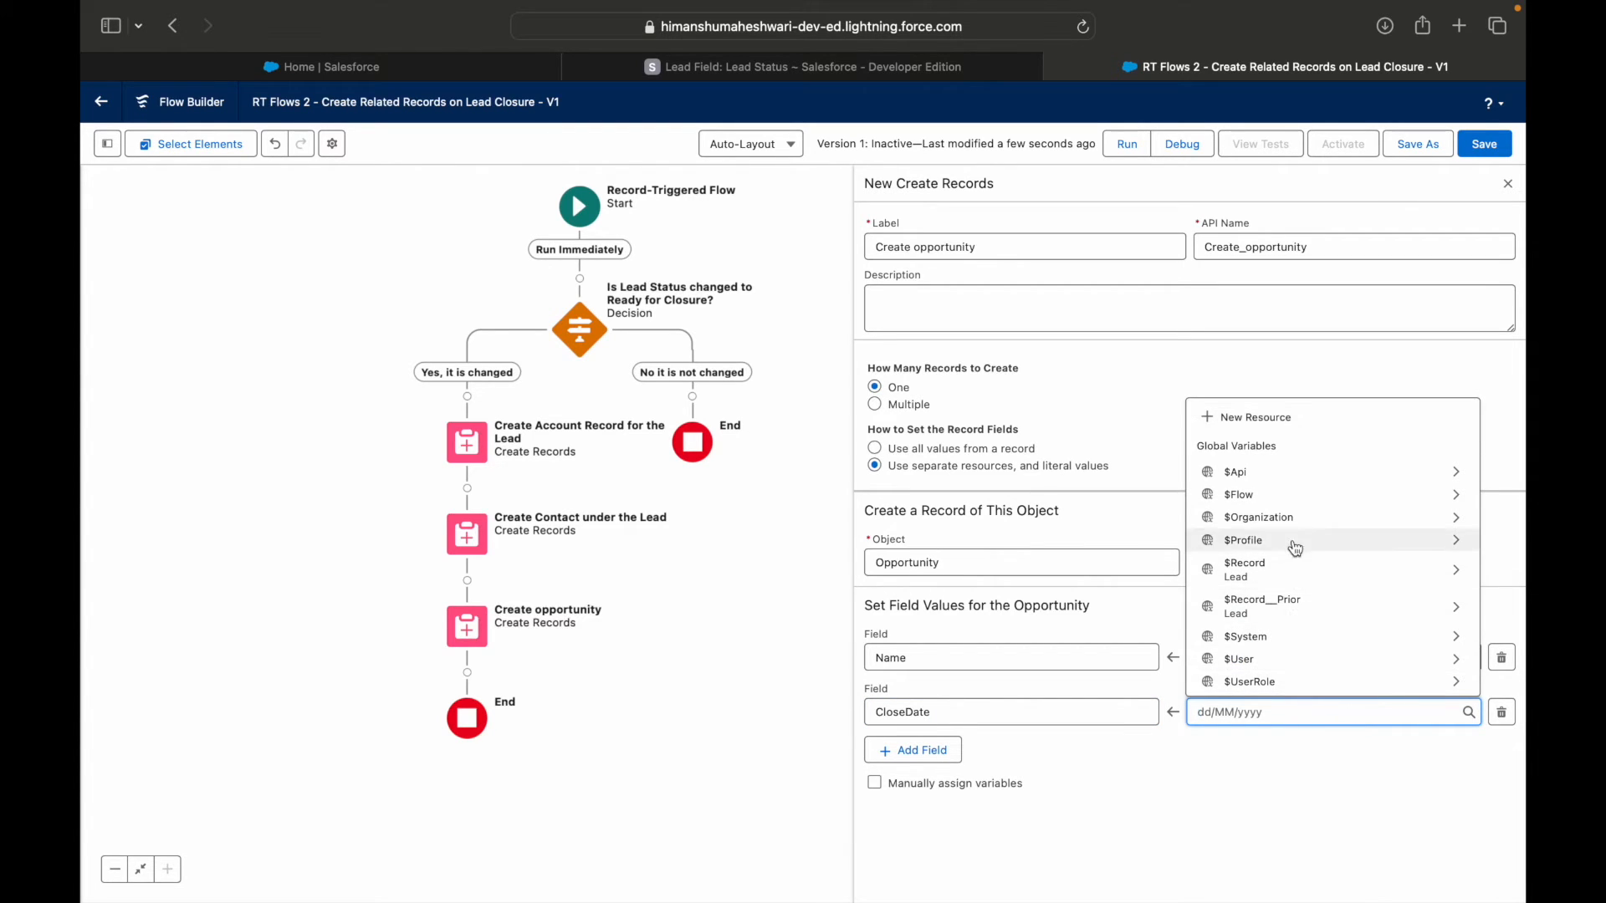
pyautogui.click(1267, 497)
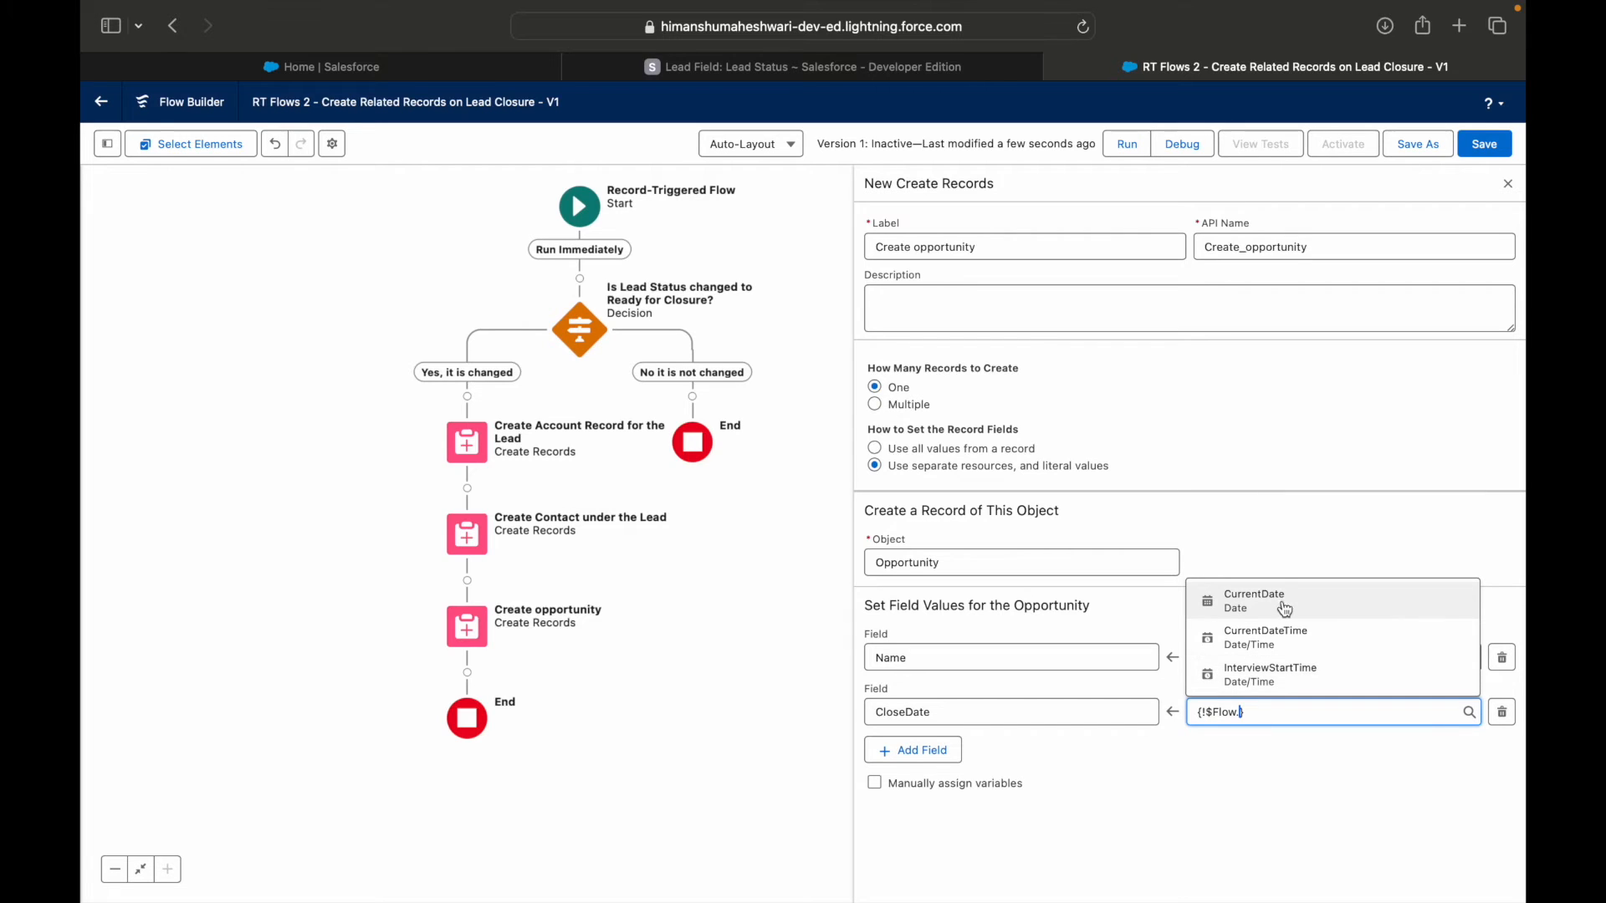
pyautogui.click(1285, 603)
pyautogui.click(1284, 771)
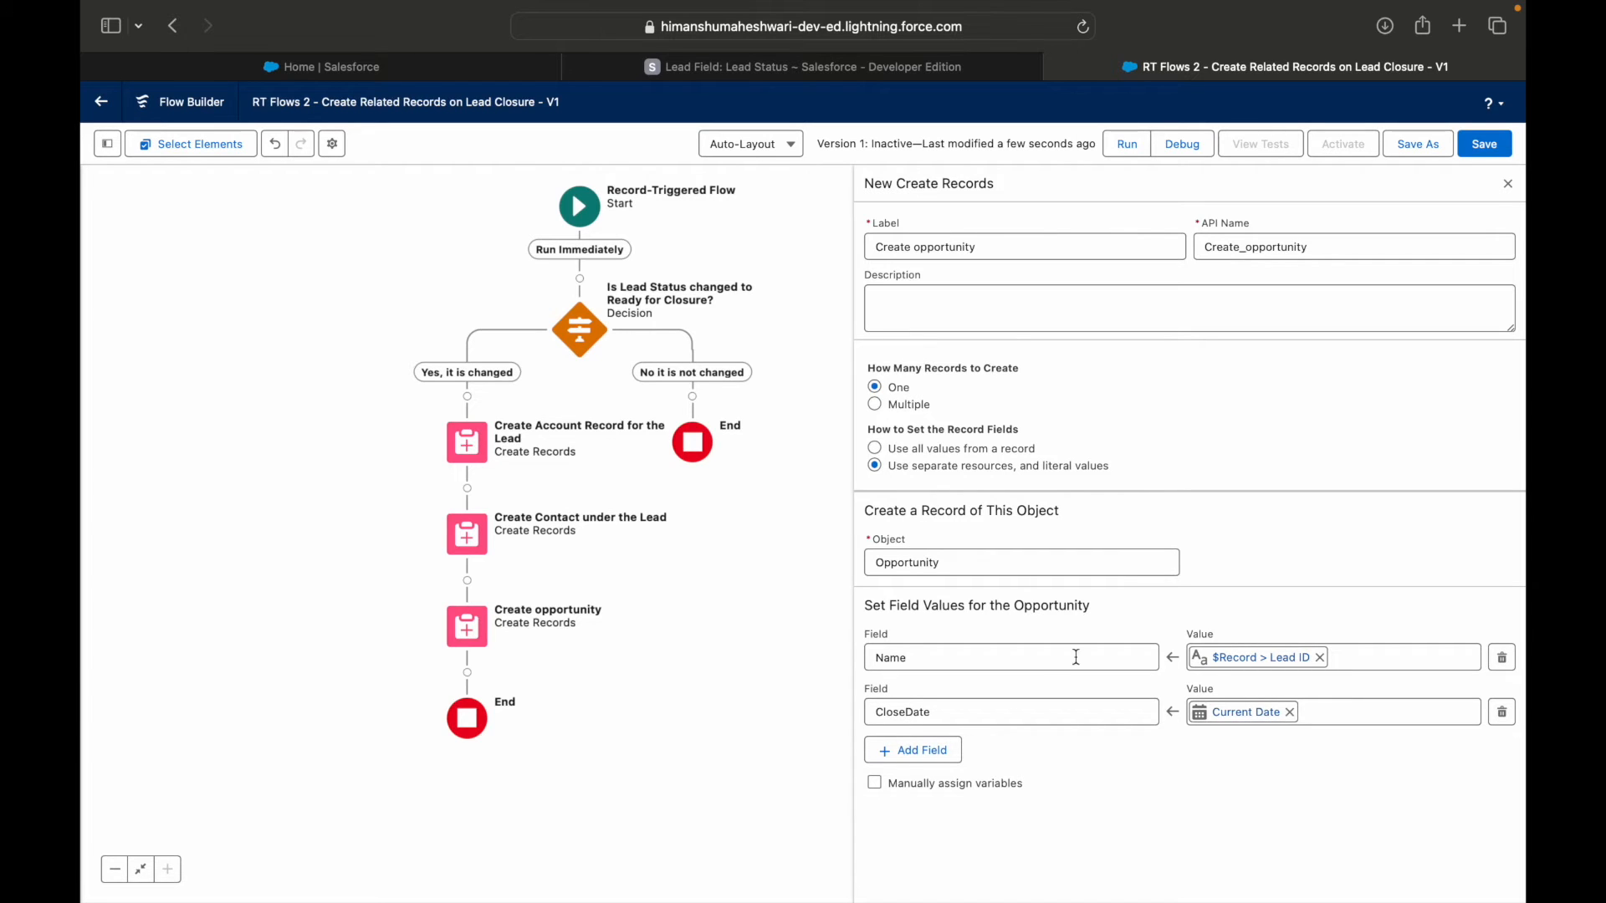
pyautogui.click(1482, 147)
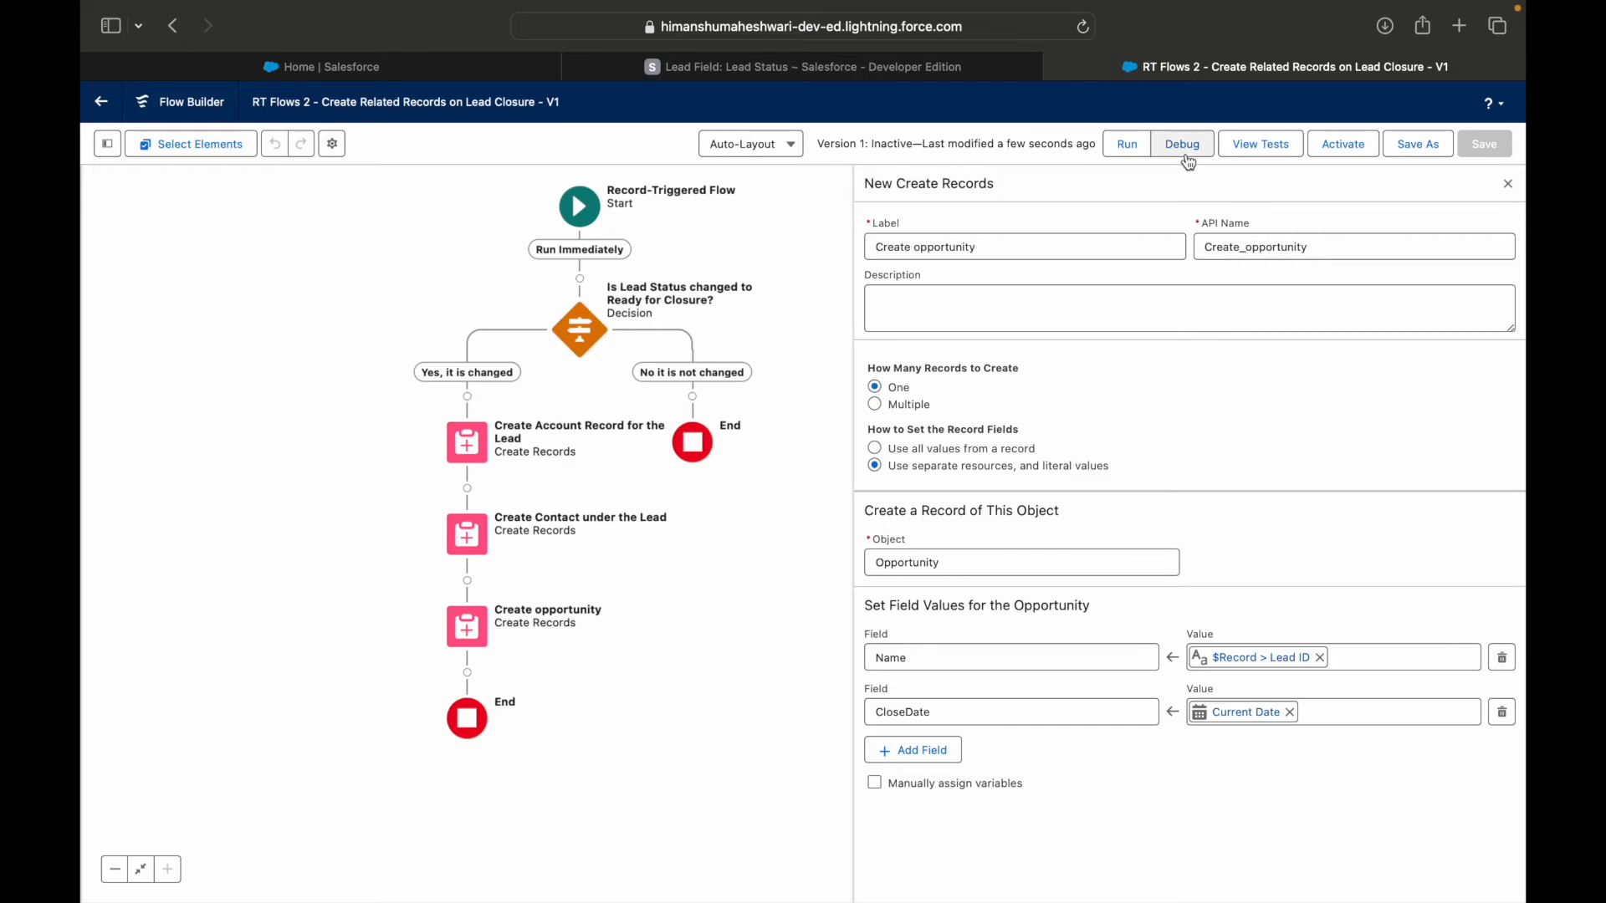
# Set up a debug run on the Run Immediately path with the suggested Director of Vendor Relations lead as the triggering record.
pyautogui.click(1183, 147)
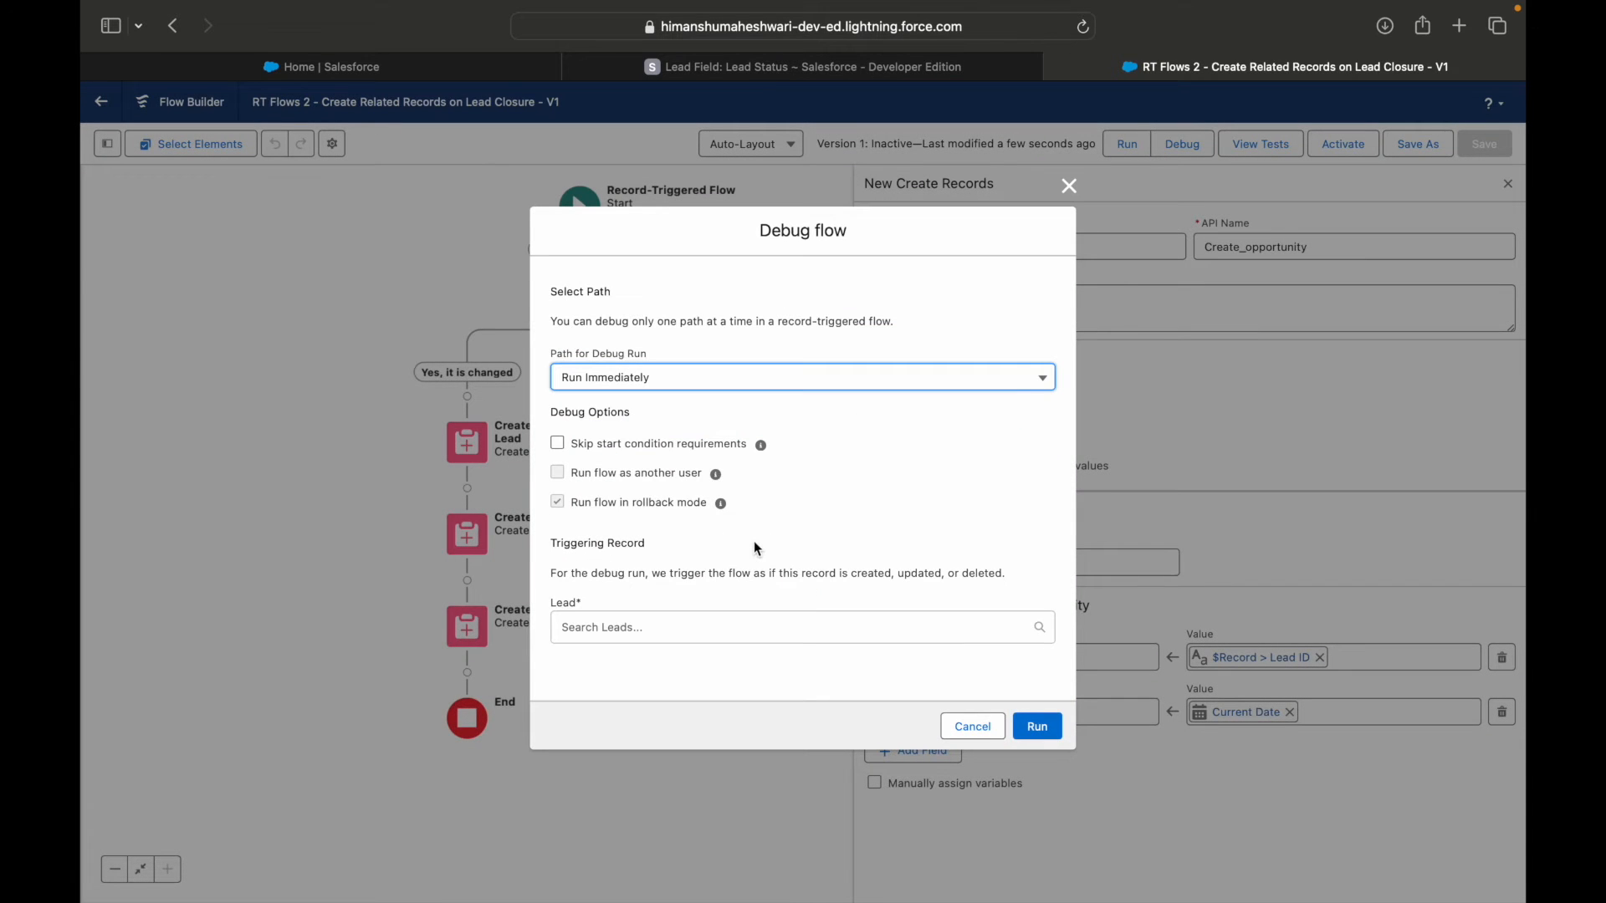
pyautogui.click(612, 629)
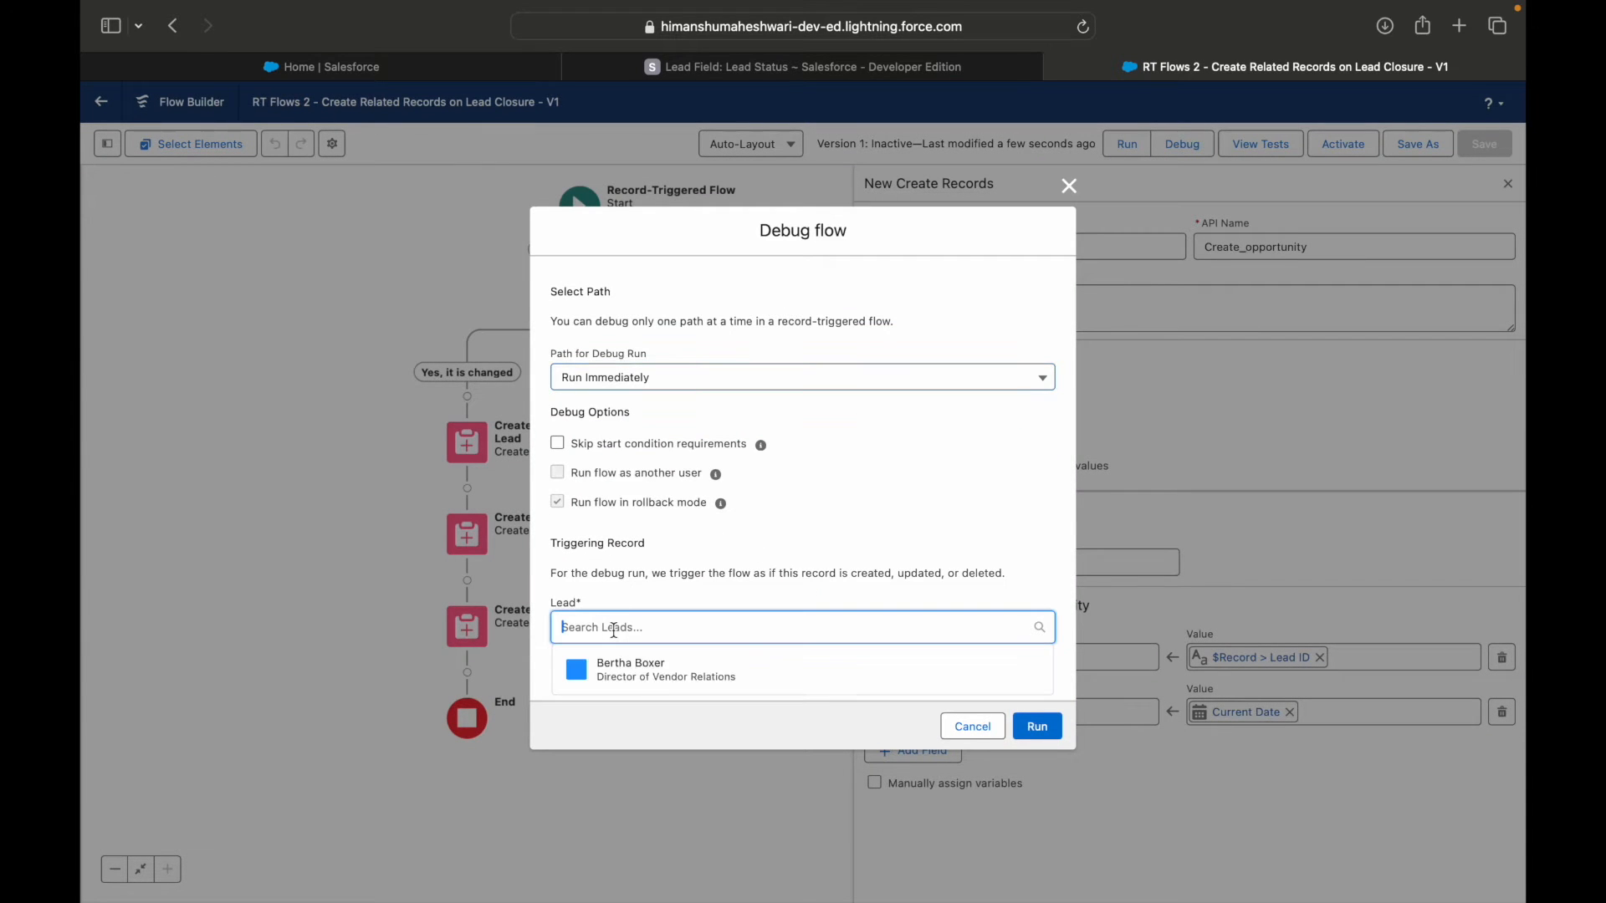
pyautogui.click(623, 671)
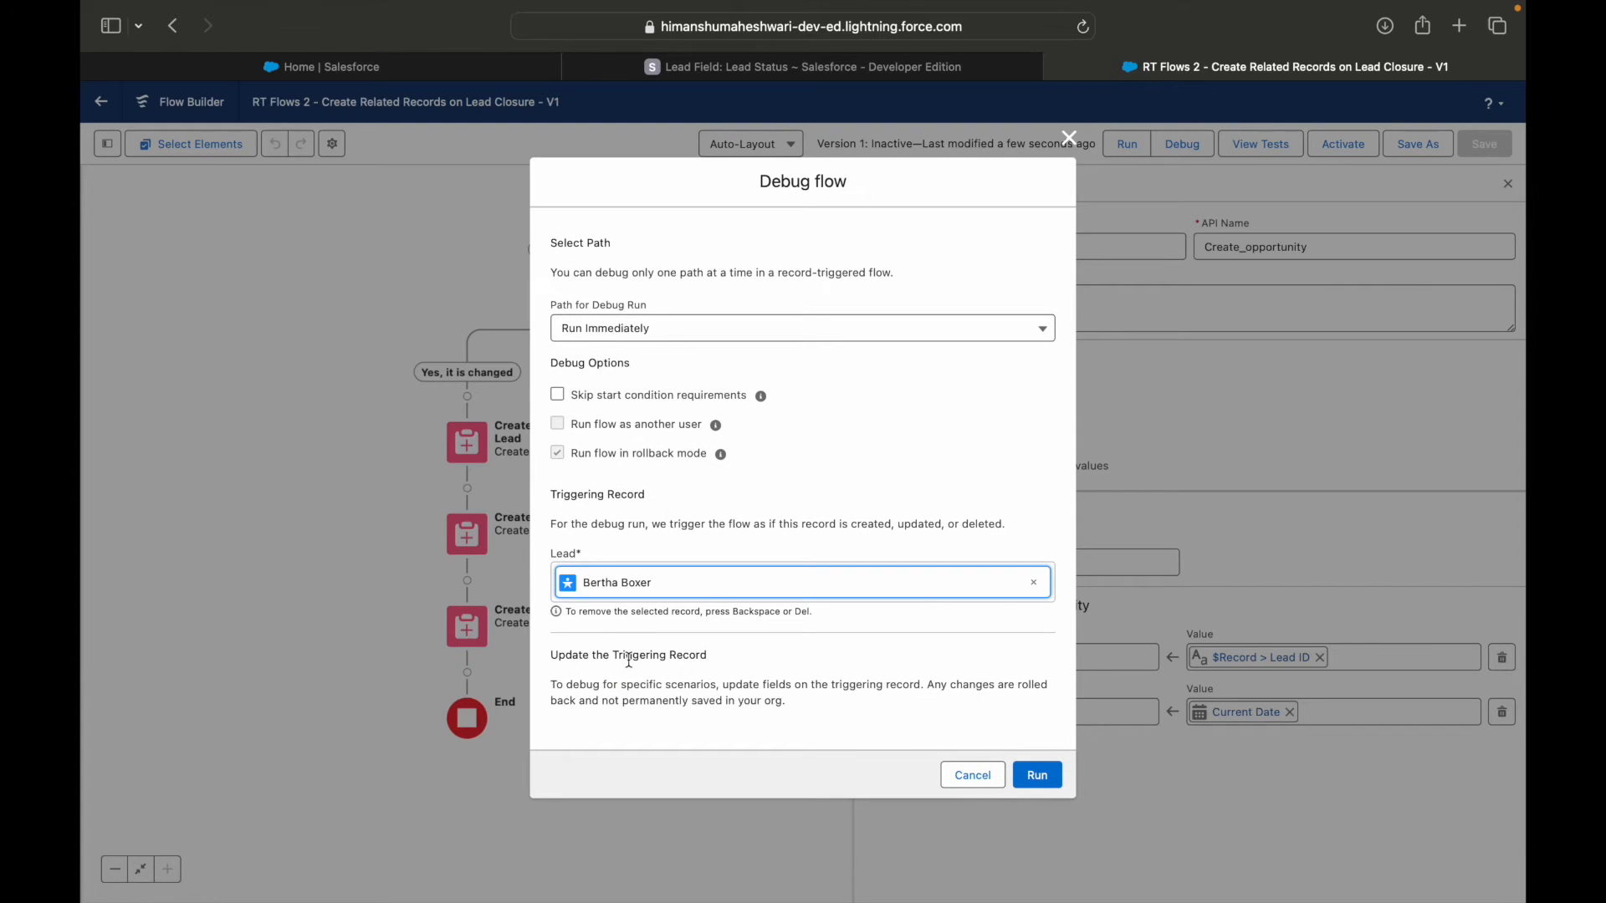
pyautogui.scroll(-5, 755, 602)
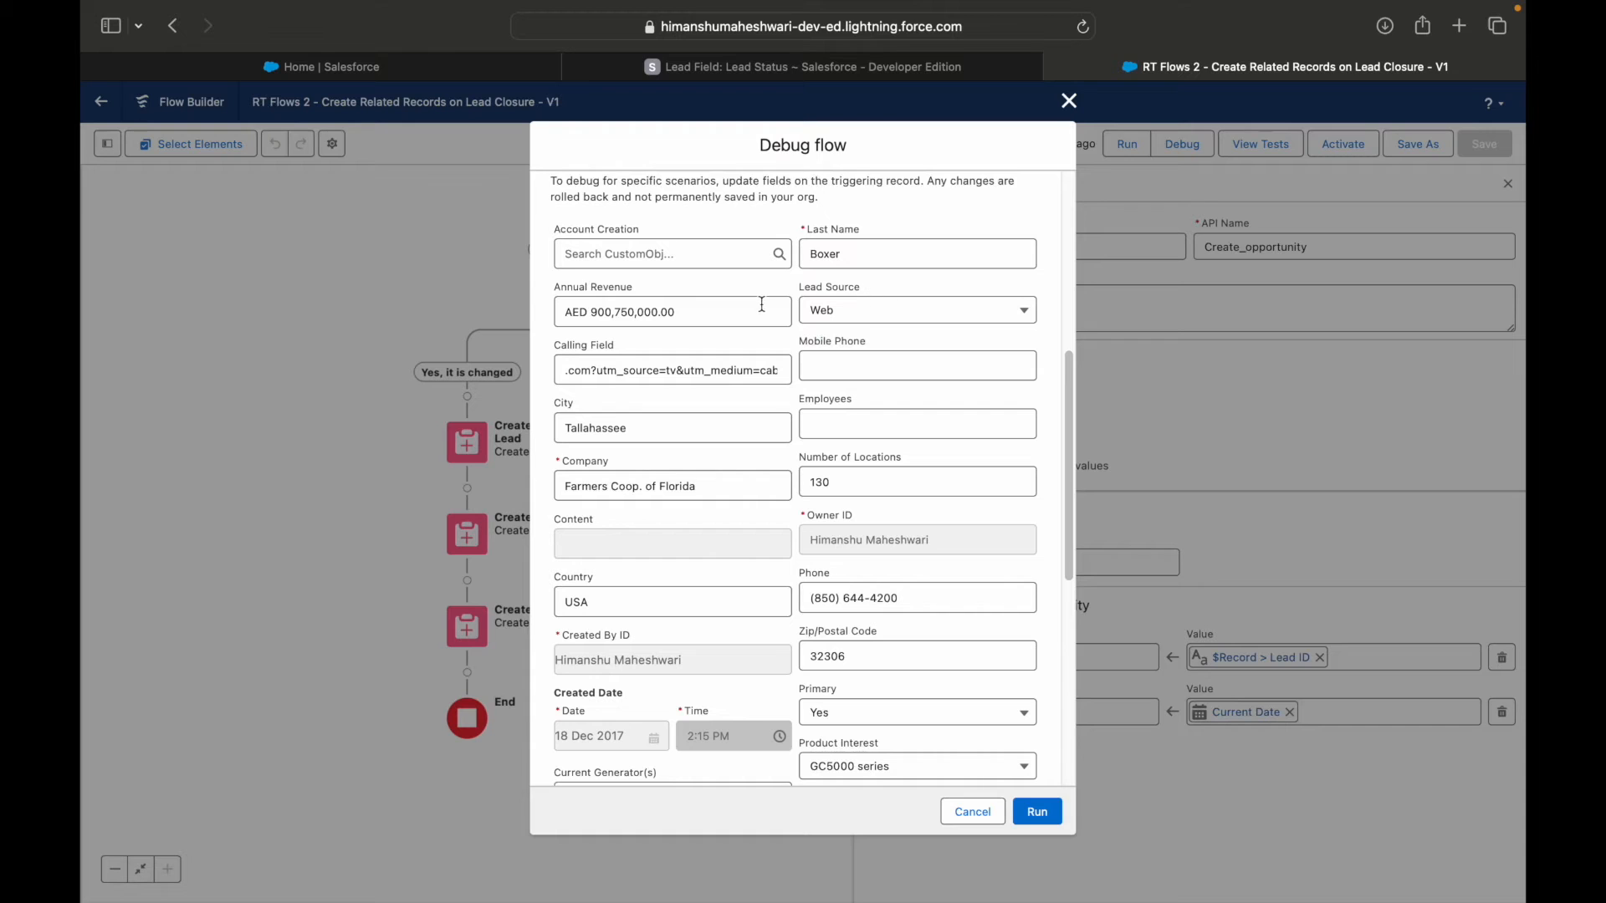
# Set the triggering lead's Status to Ready for Closure and run the debug.
pyautogui.scroll(-10, 735, 580)
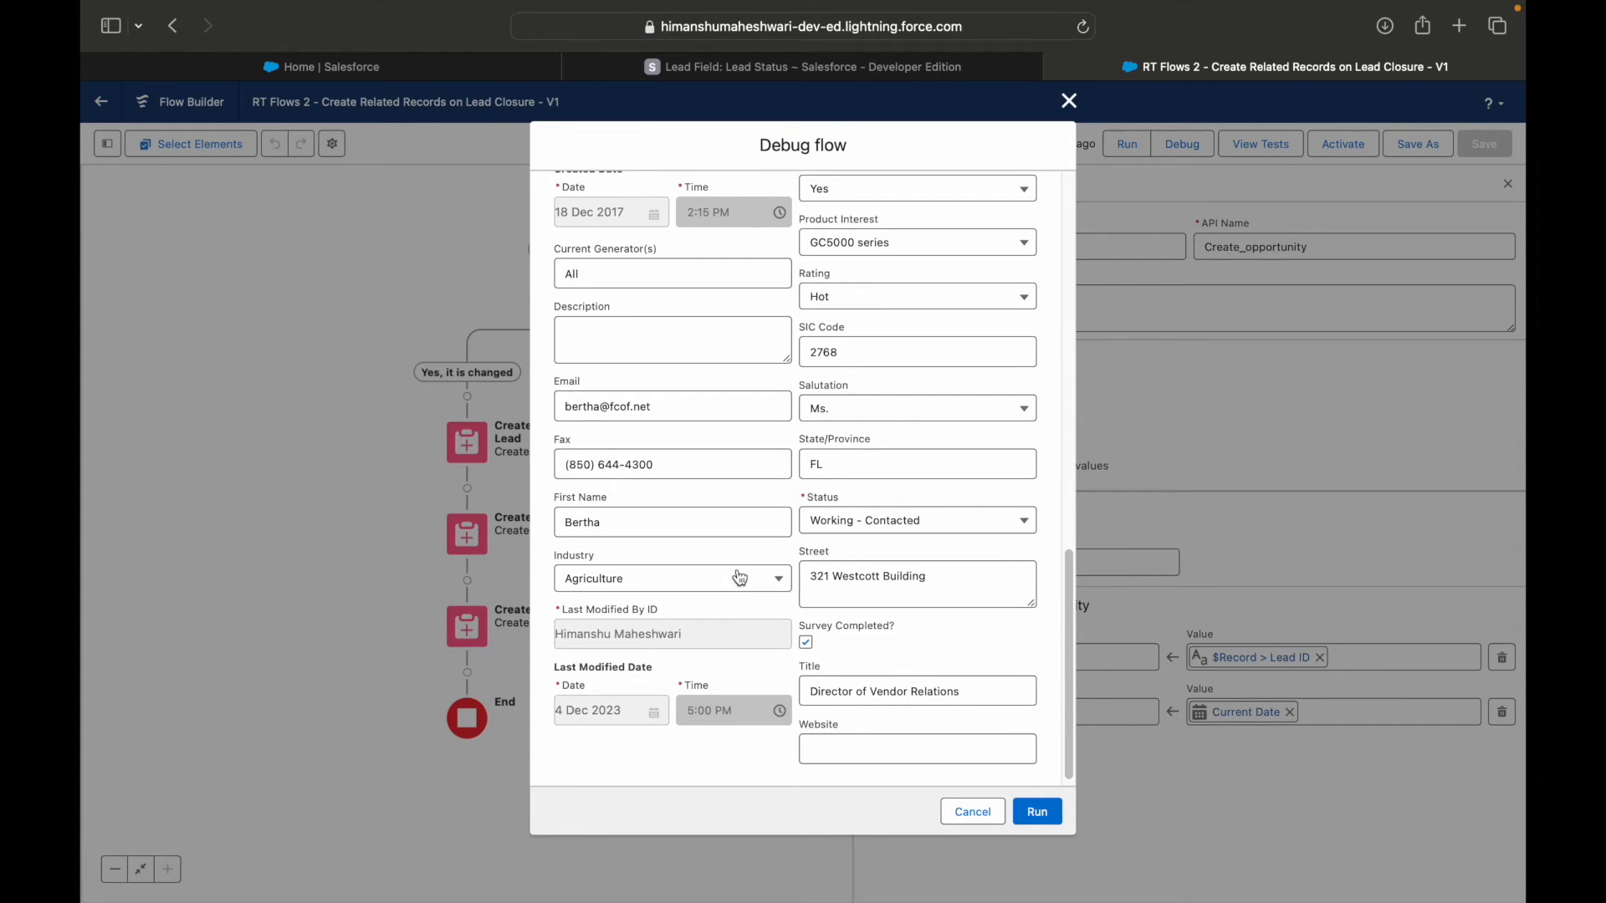
pyautogui.scroll(-1, 677, 559)
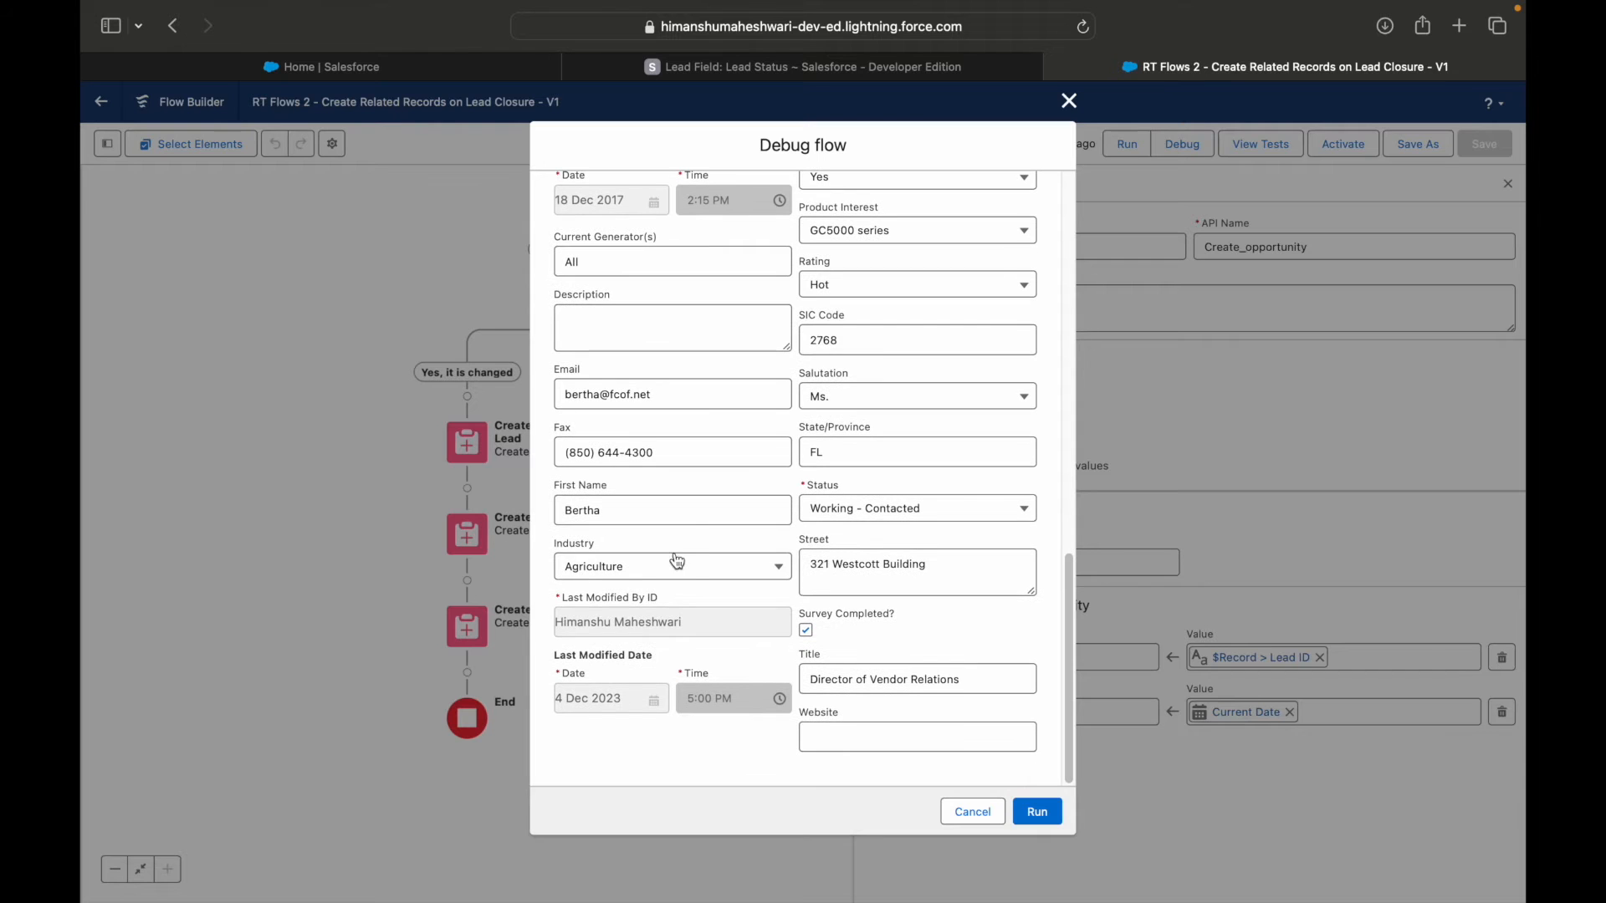
pyautogui.press('super+f')
pyautogui.write('Status')
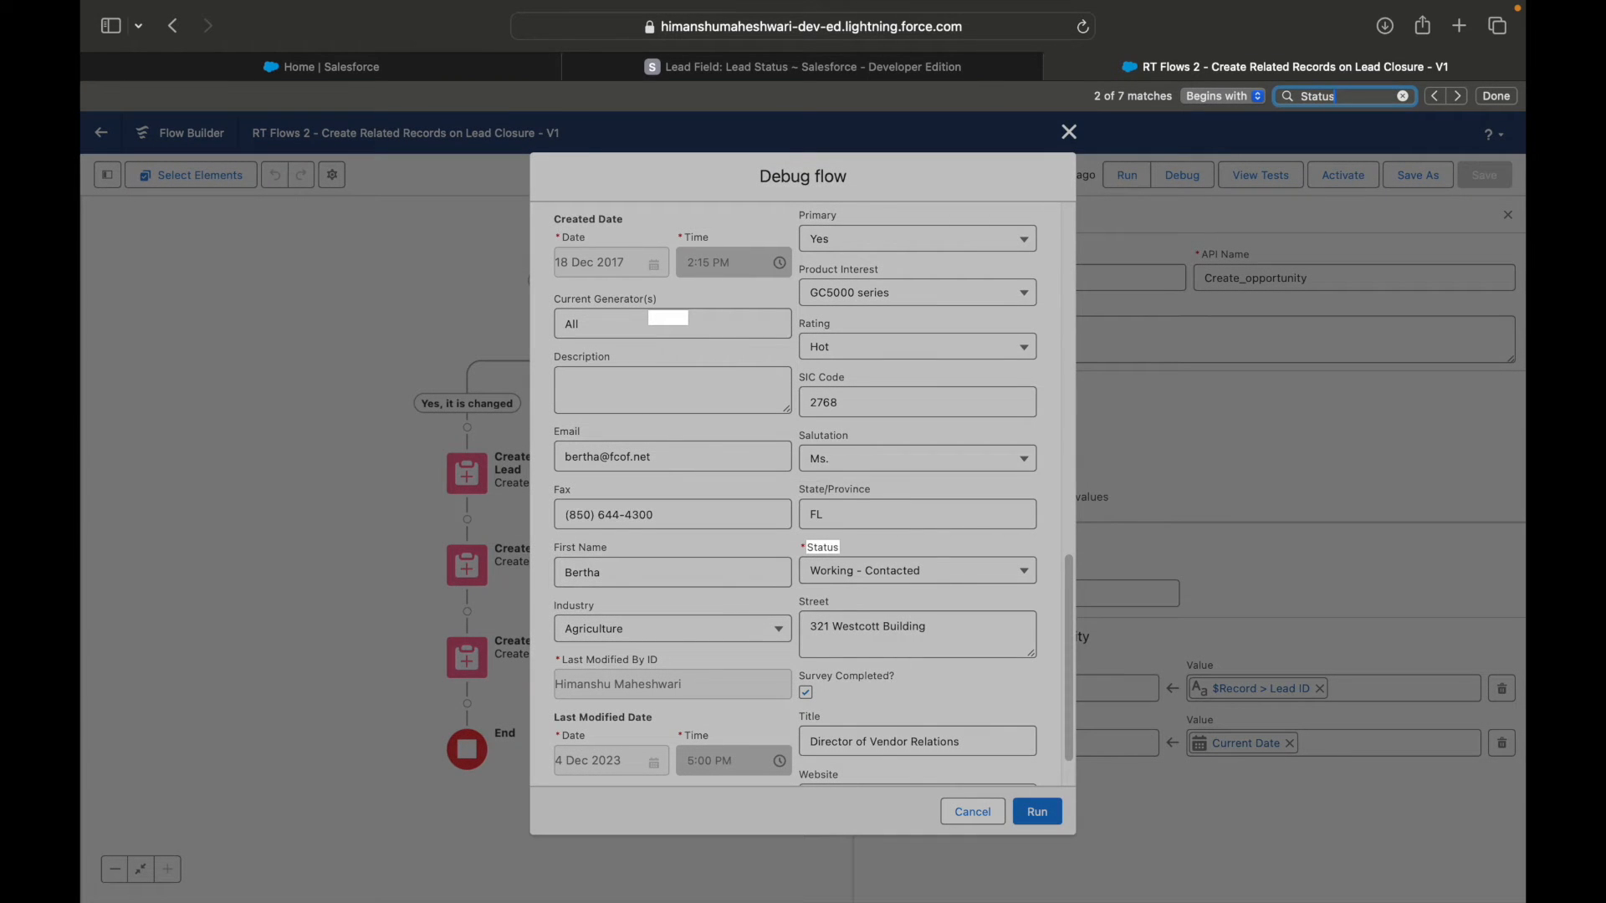
pyautogui.click(865, 579)
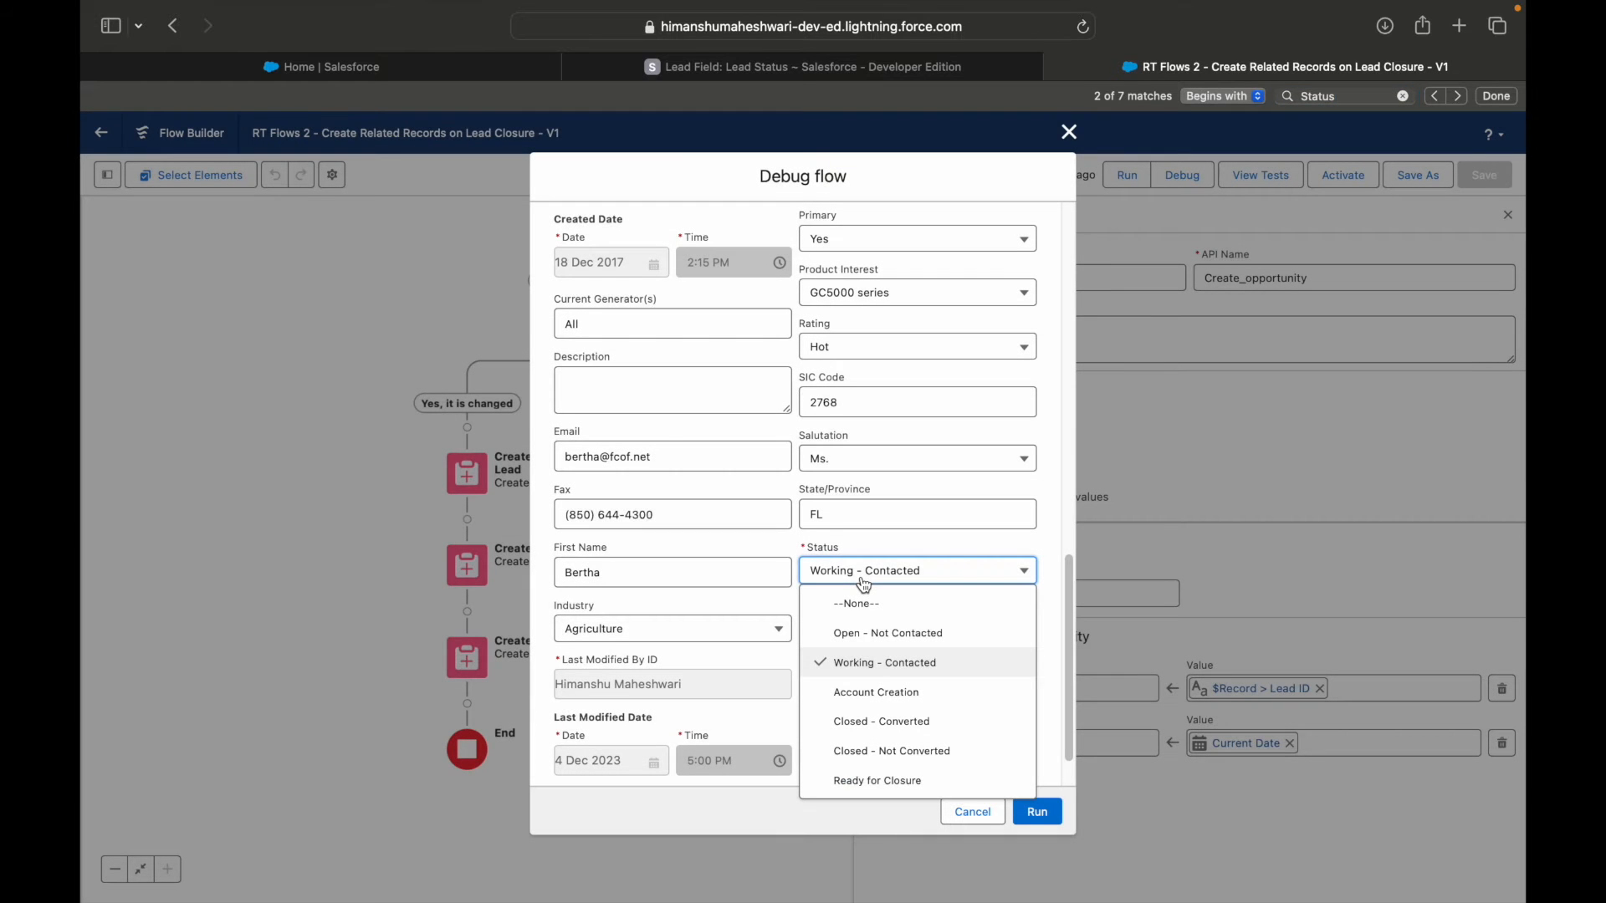
pyautogui.click(882, 780)
pyautogui.click(1033, 813)
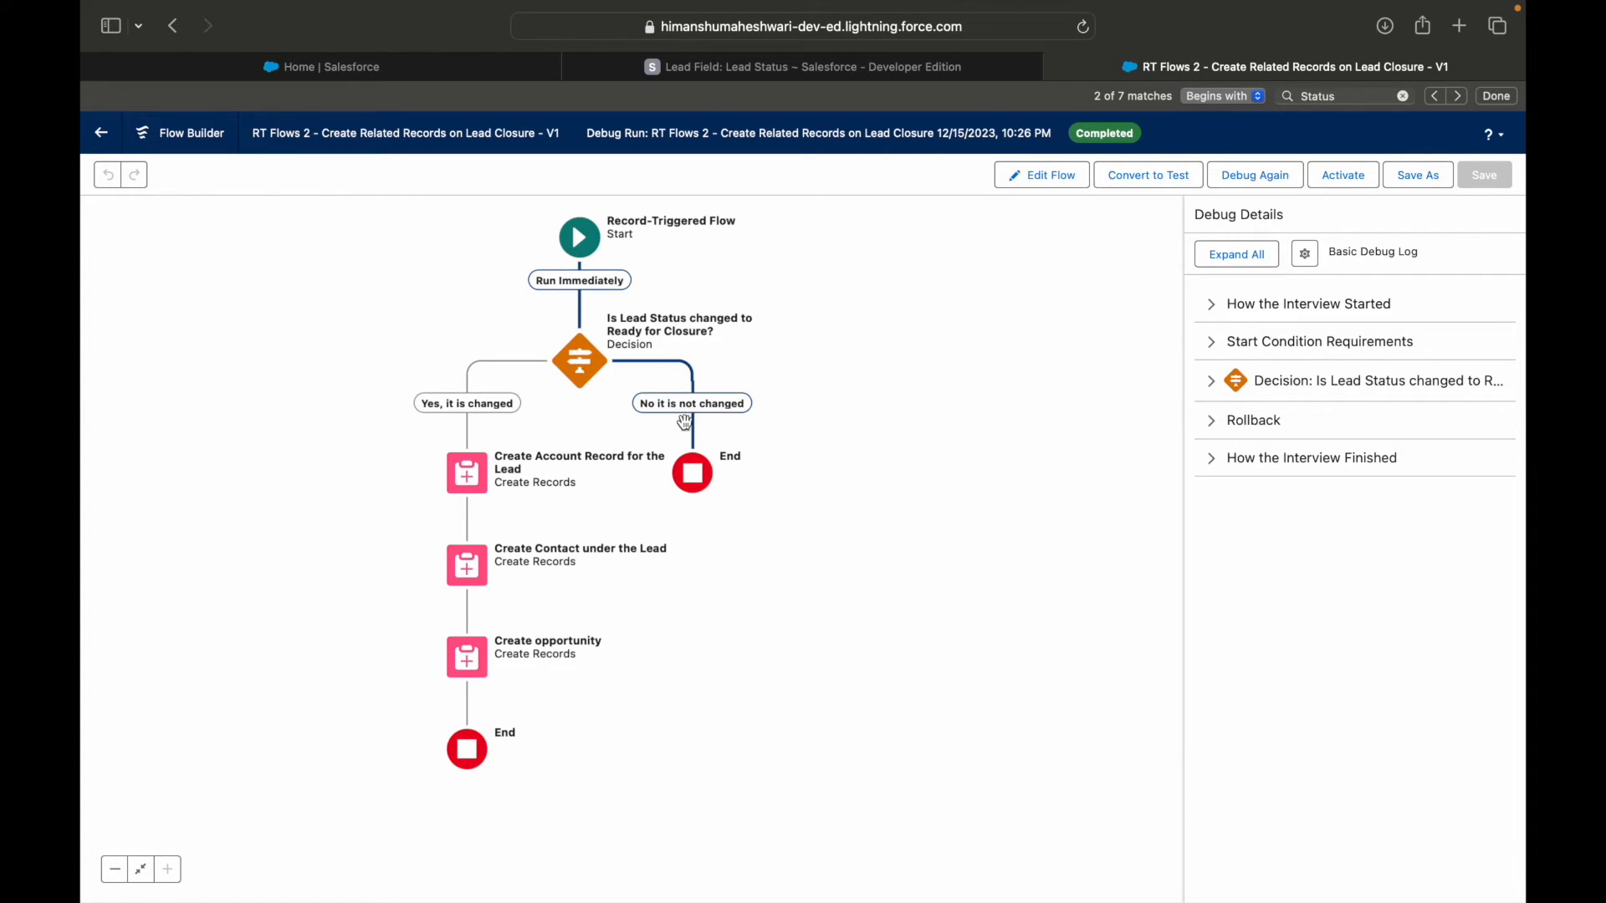
# Examine the outcome conditions in the debug details of the lead status decision.
pyautogui.click(1211, 381)
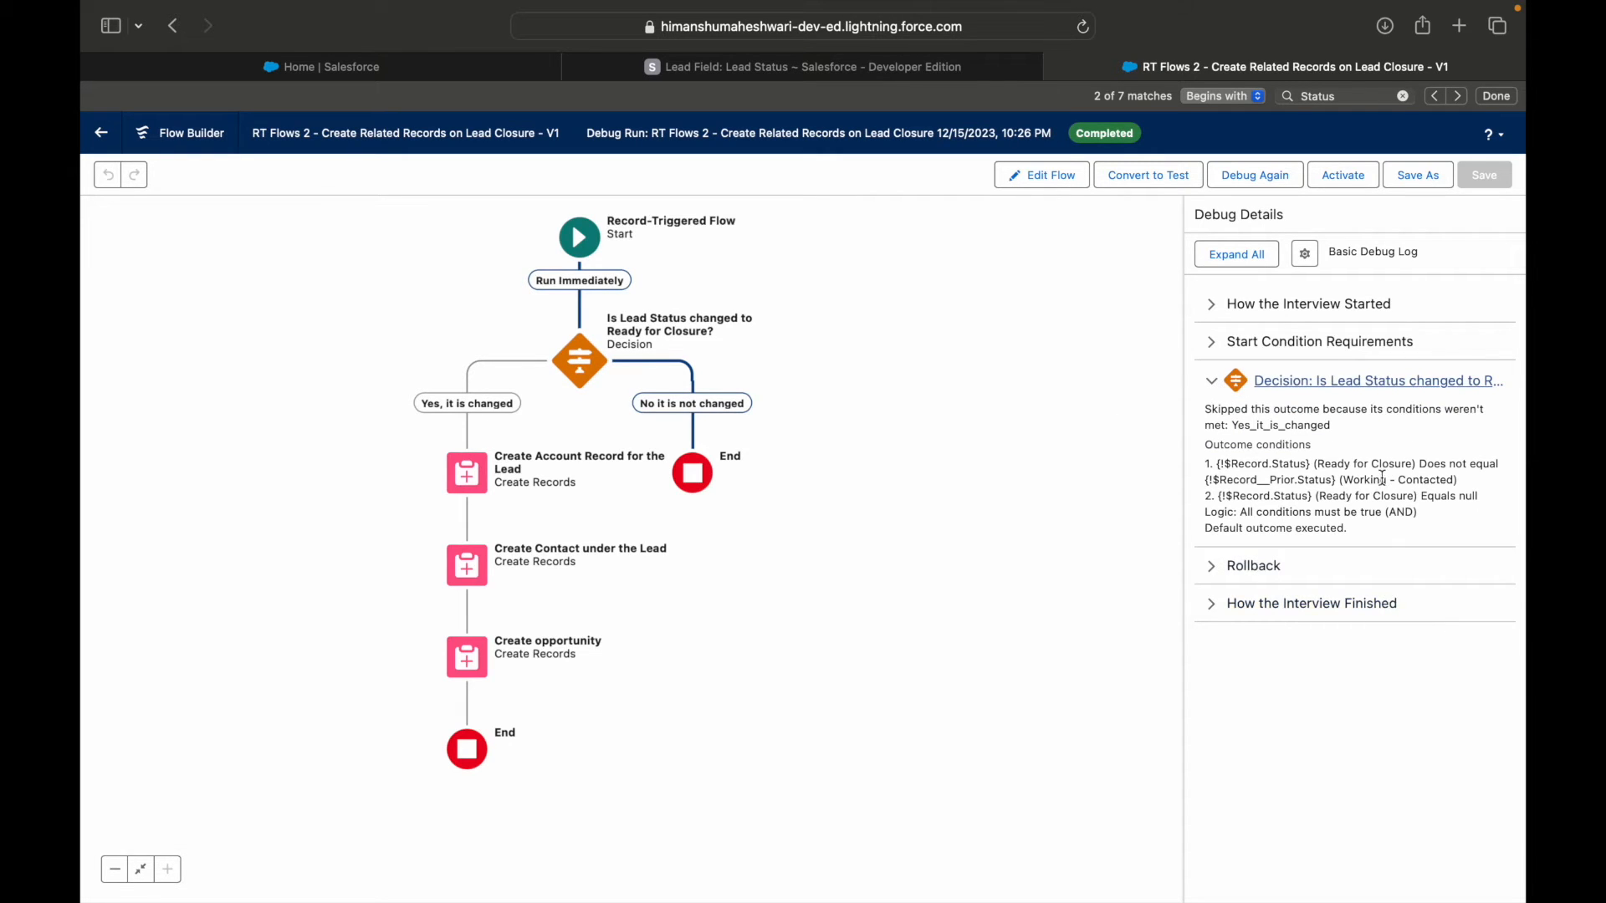
pyautogui.moveTo(1318, 465); pyautogui.dragTo(1409, 465)
pyautogui.moveTo(1219, 481); pyautogui.dragTo(1436, 489)
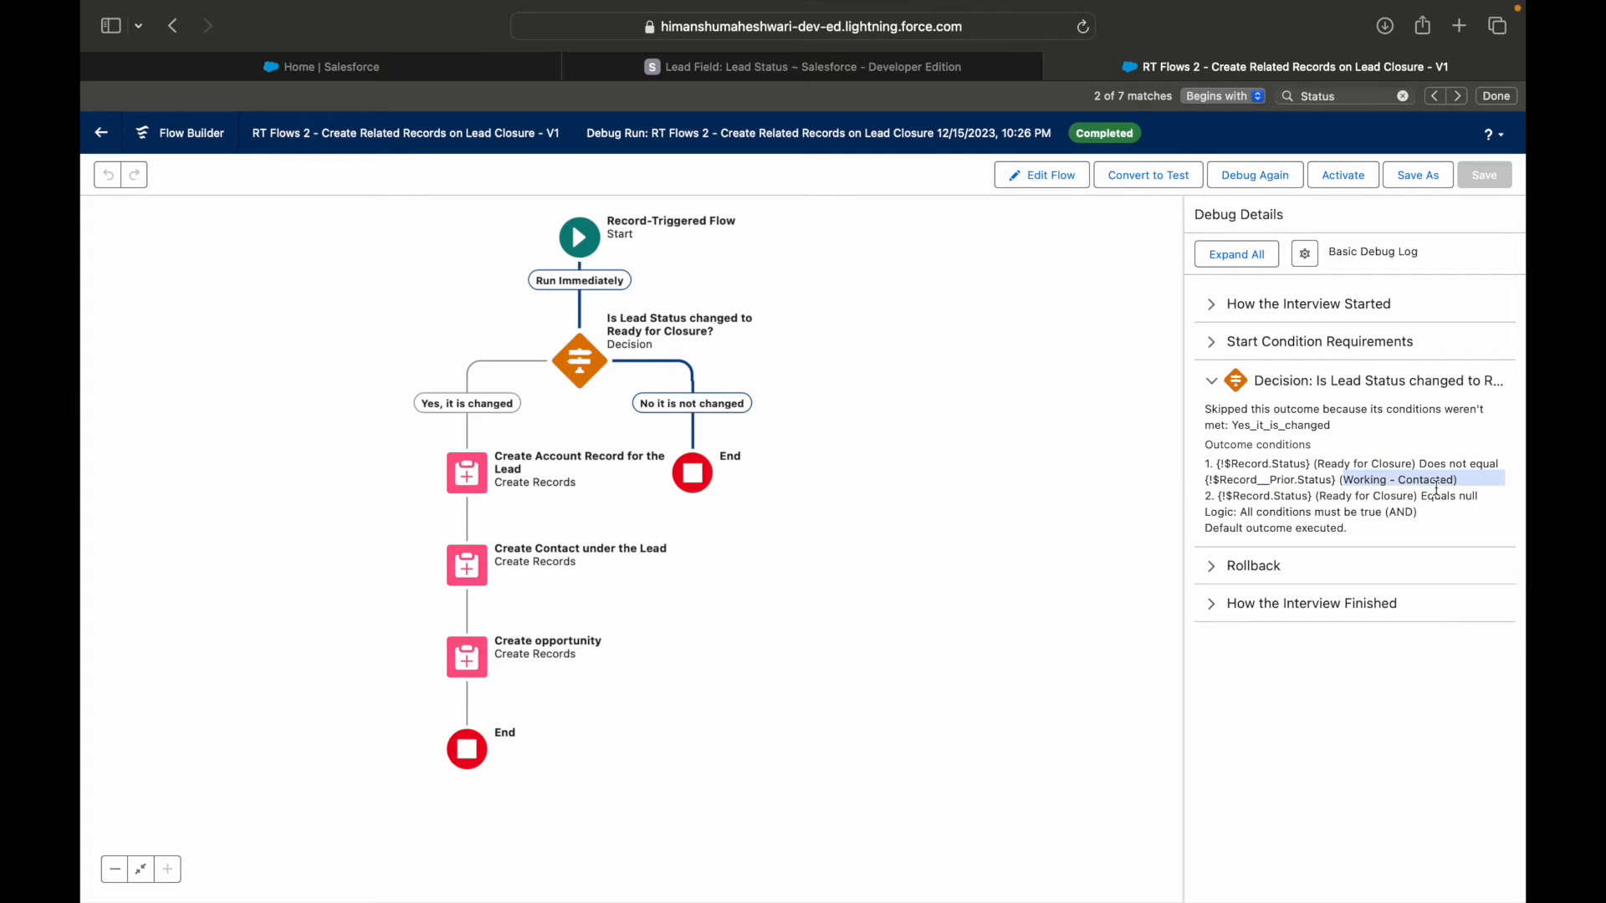
pyautogui.moveTo(1250, 499); pyautogui.dragTo(1406, 500)
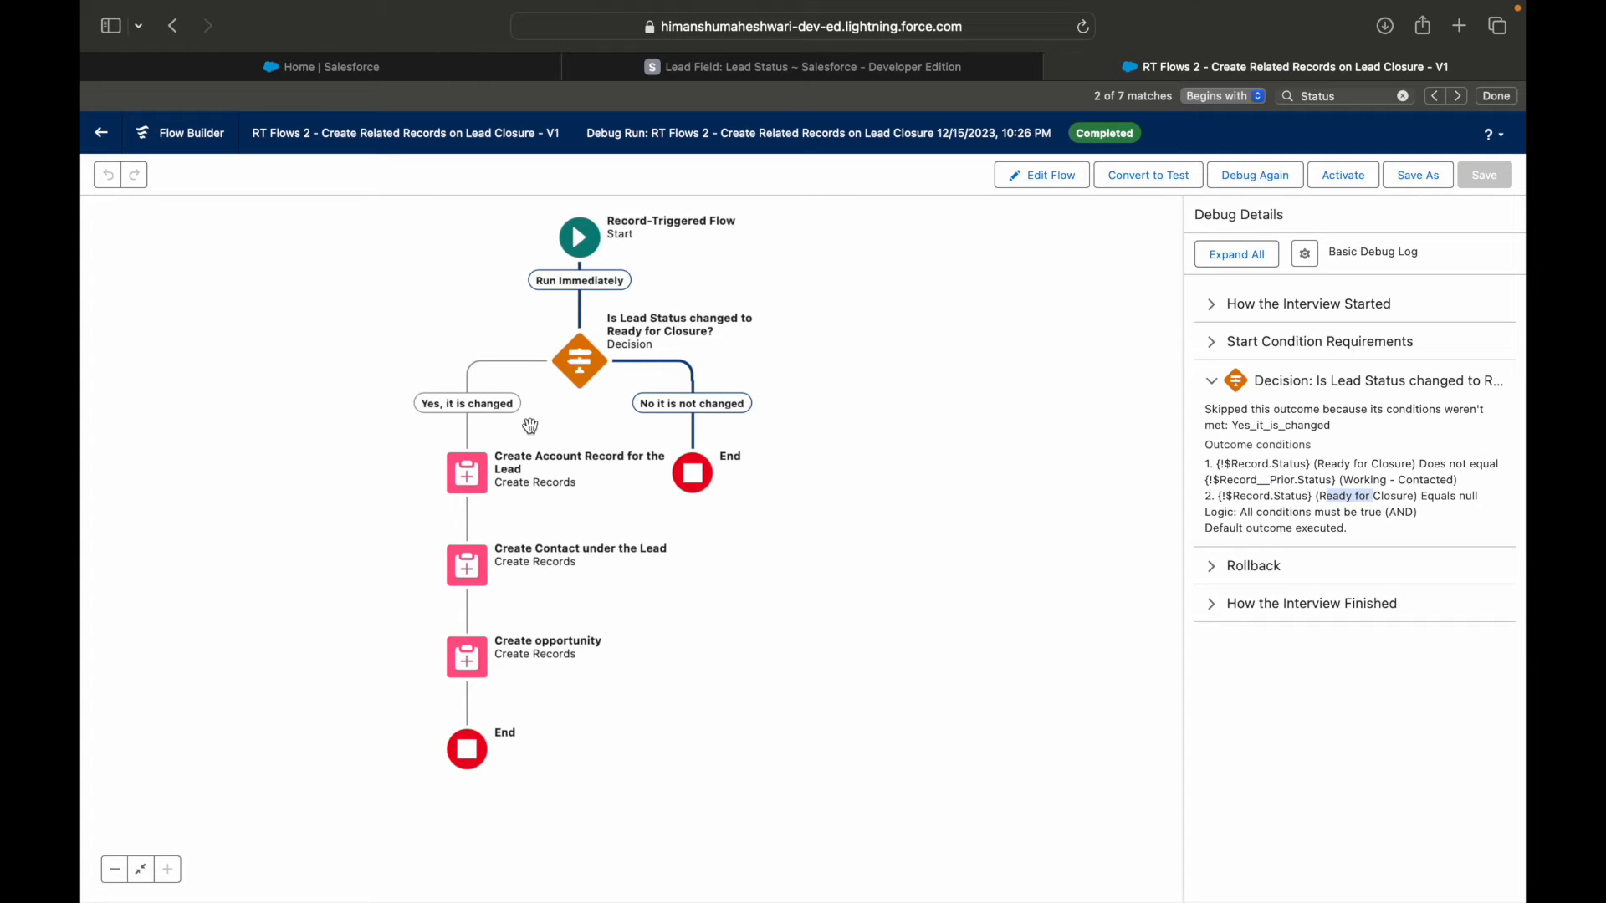
# Reselect the Ready for Closure picklist value in the second condition of the decision's "Yes, it is changed" outcome and save the flow.
pyautogui.click(580, 361)
pyautogui.click(574, 466)
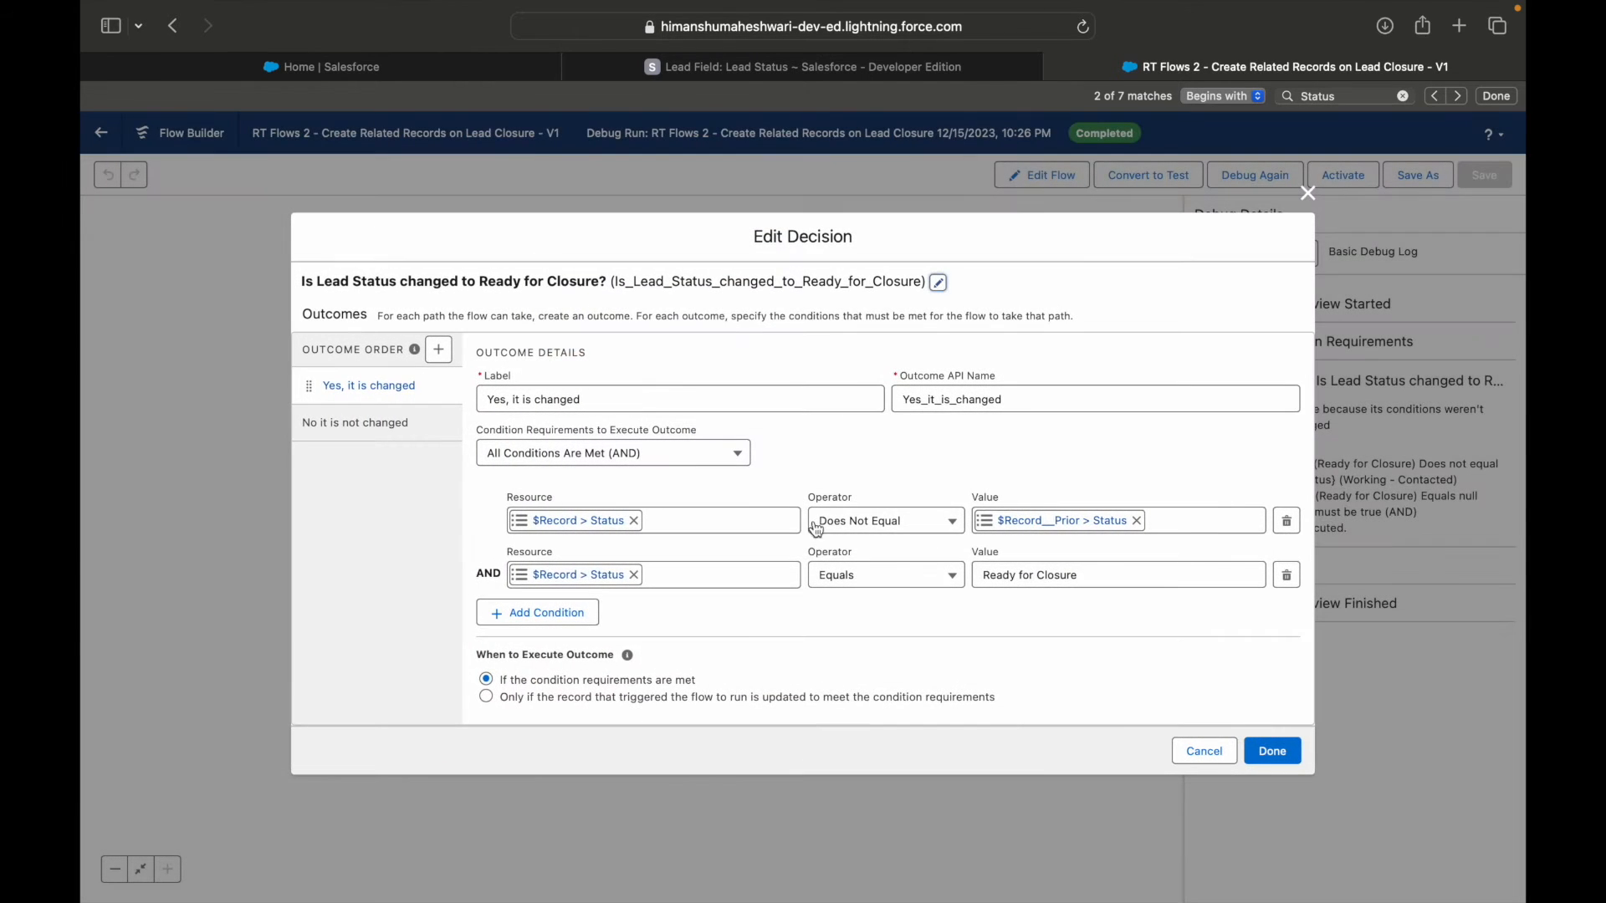
pyautogui.click(1056, 577)
pyautogui.click(952, 597)
pyautogui.doubleClick(1121, 582)
pyautogui.tripleClick(1125, 582)
pyautogui.write('re')
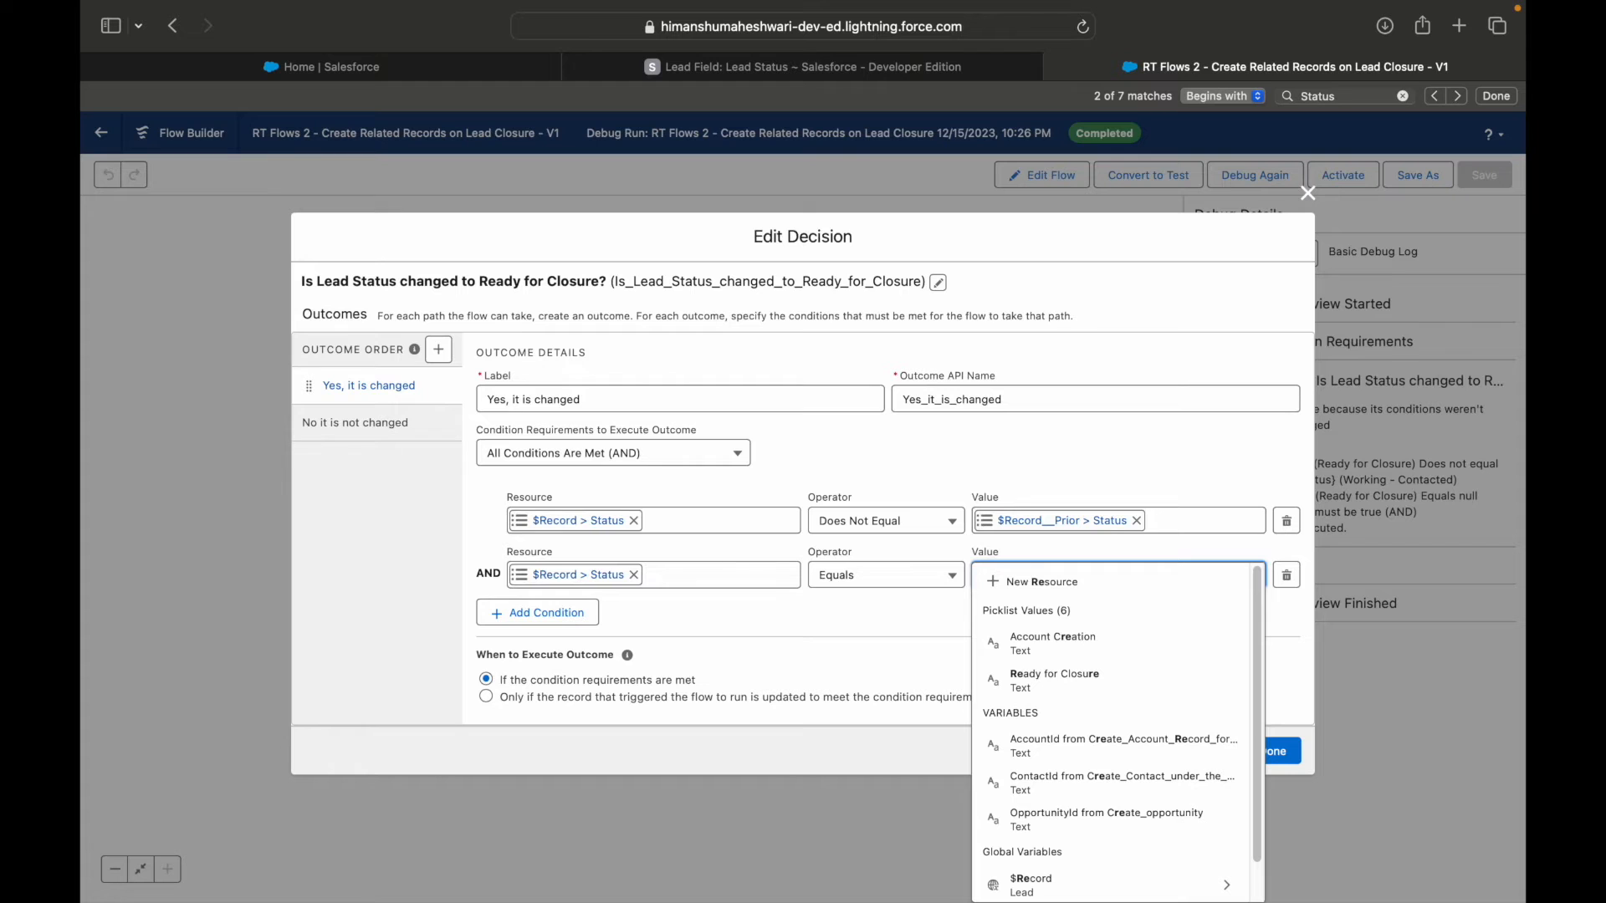
pyautogui.click(1054, 677)
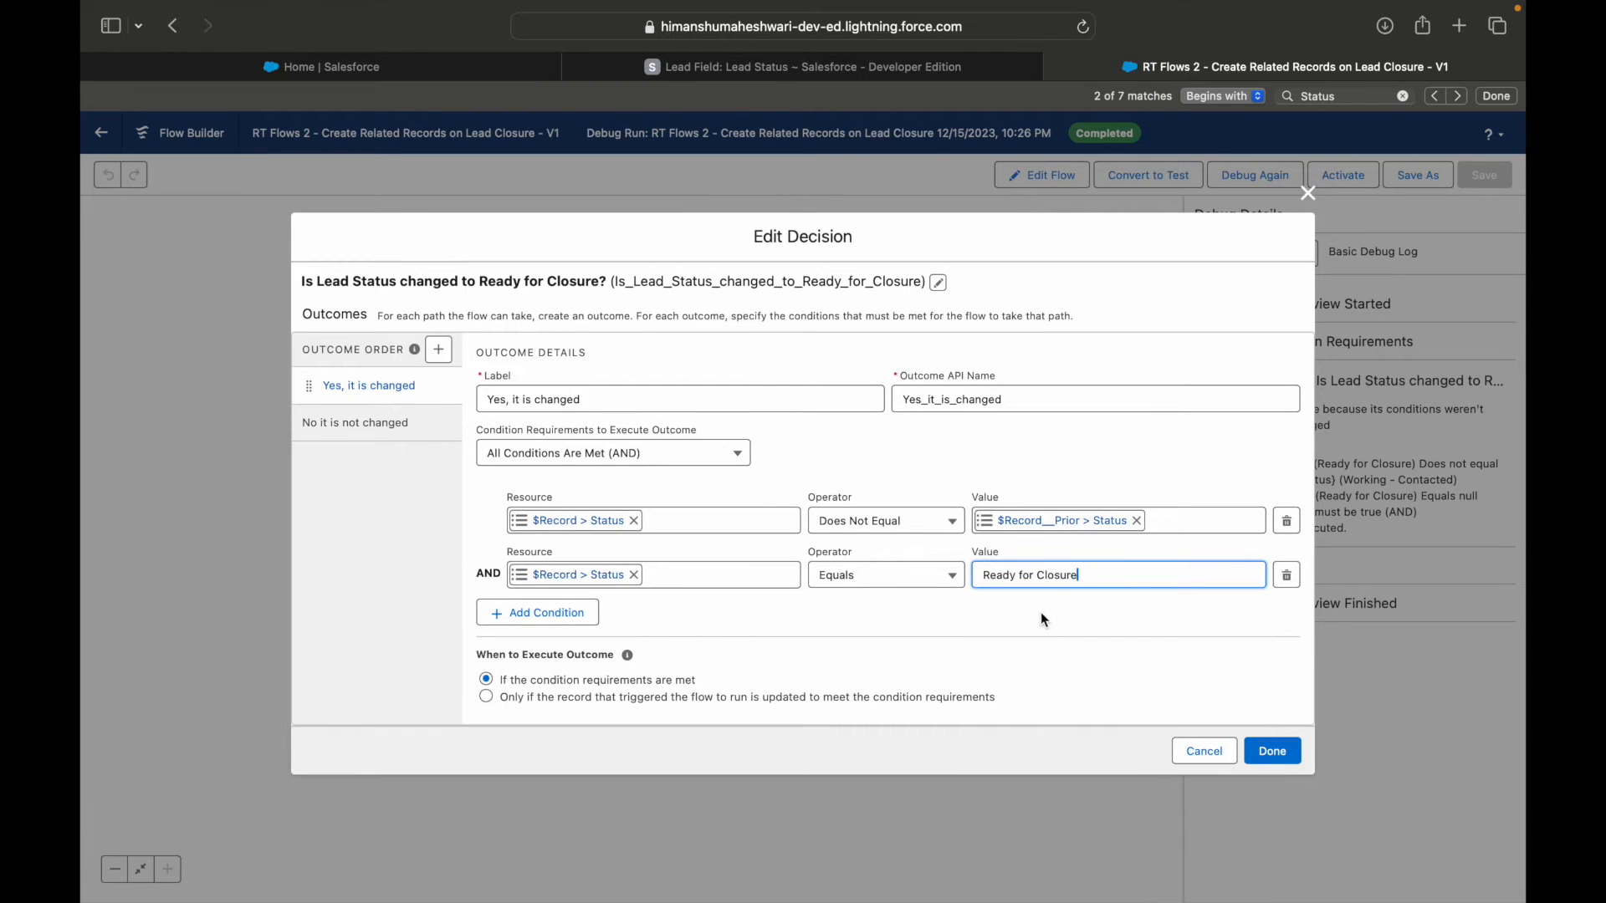
pyautogui.click(1267, 750)
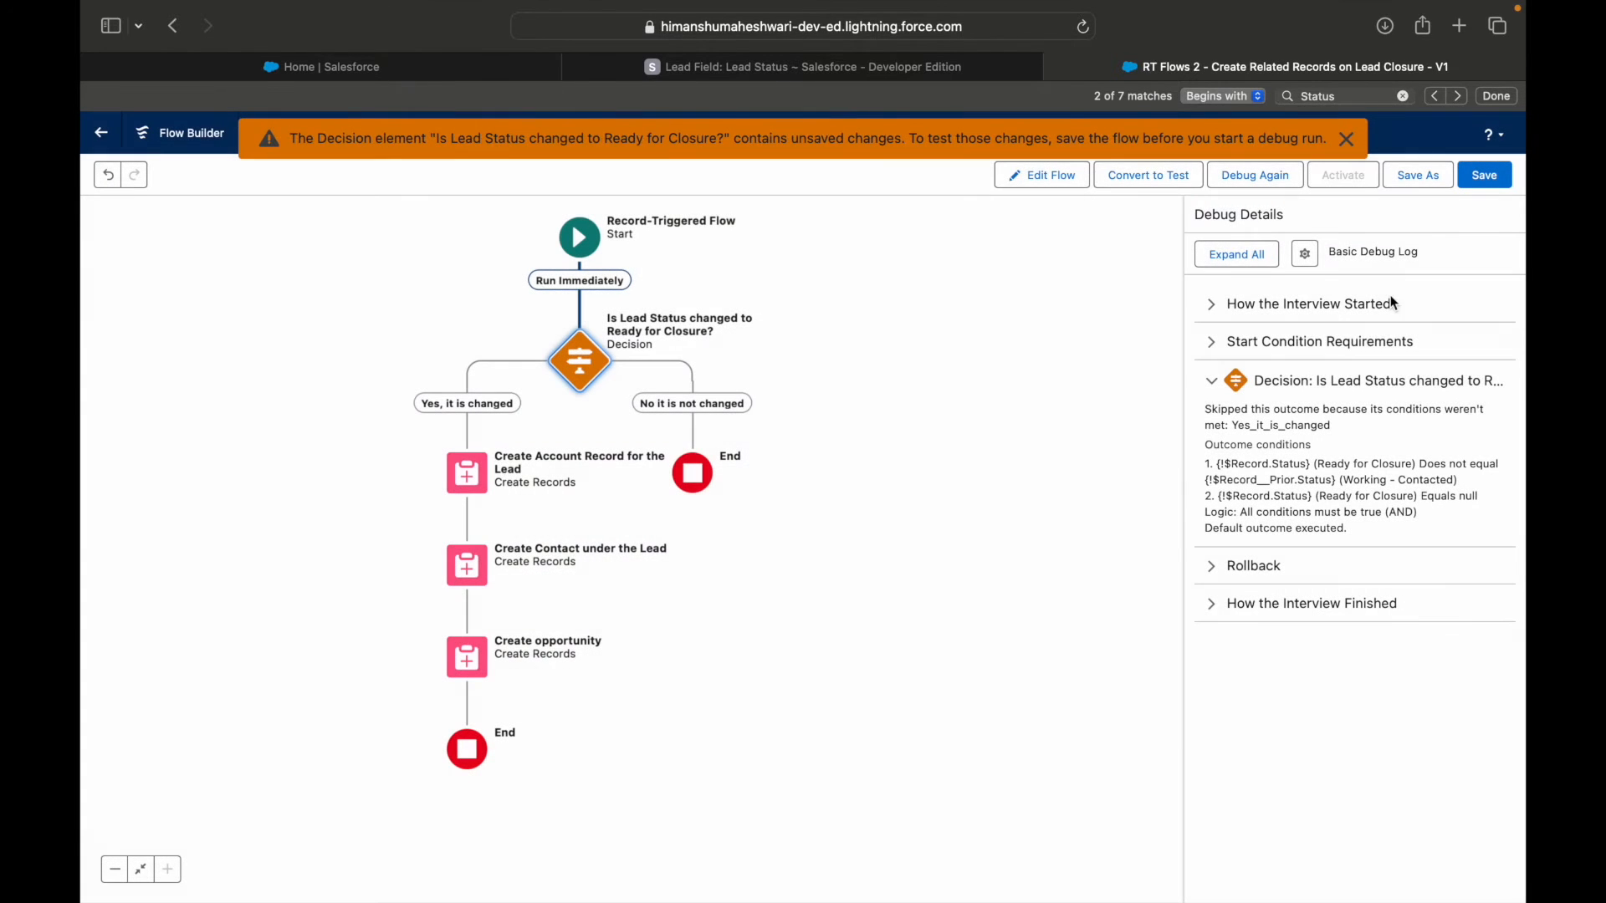
pyautogui.click(1482, 172)
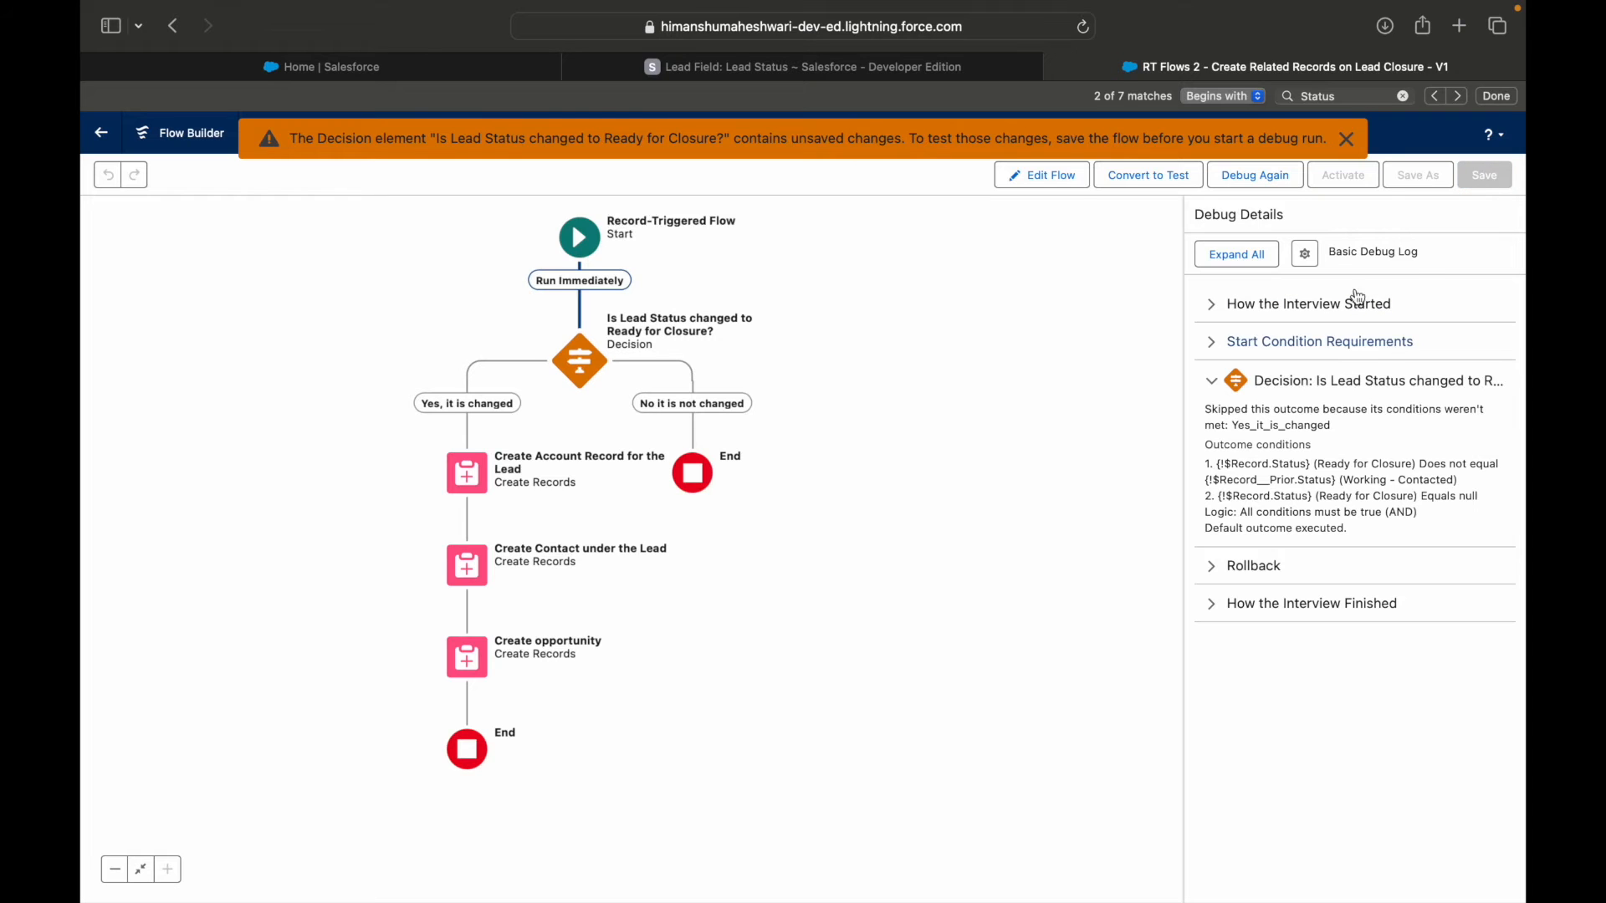
pyautogui.click(1346, 139)
# Debug the flow again with the triggering lead's Status set to Ready for Closure.
pyautogui.click(1245, 179)
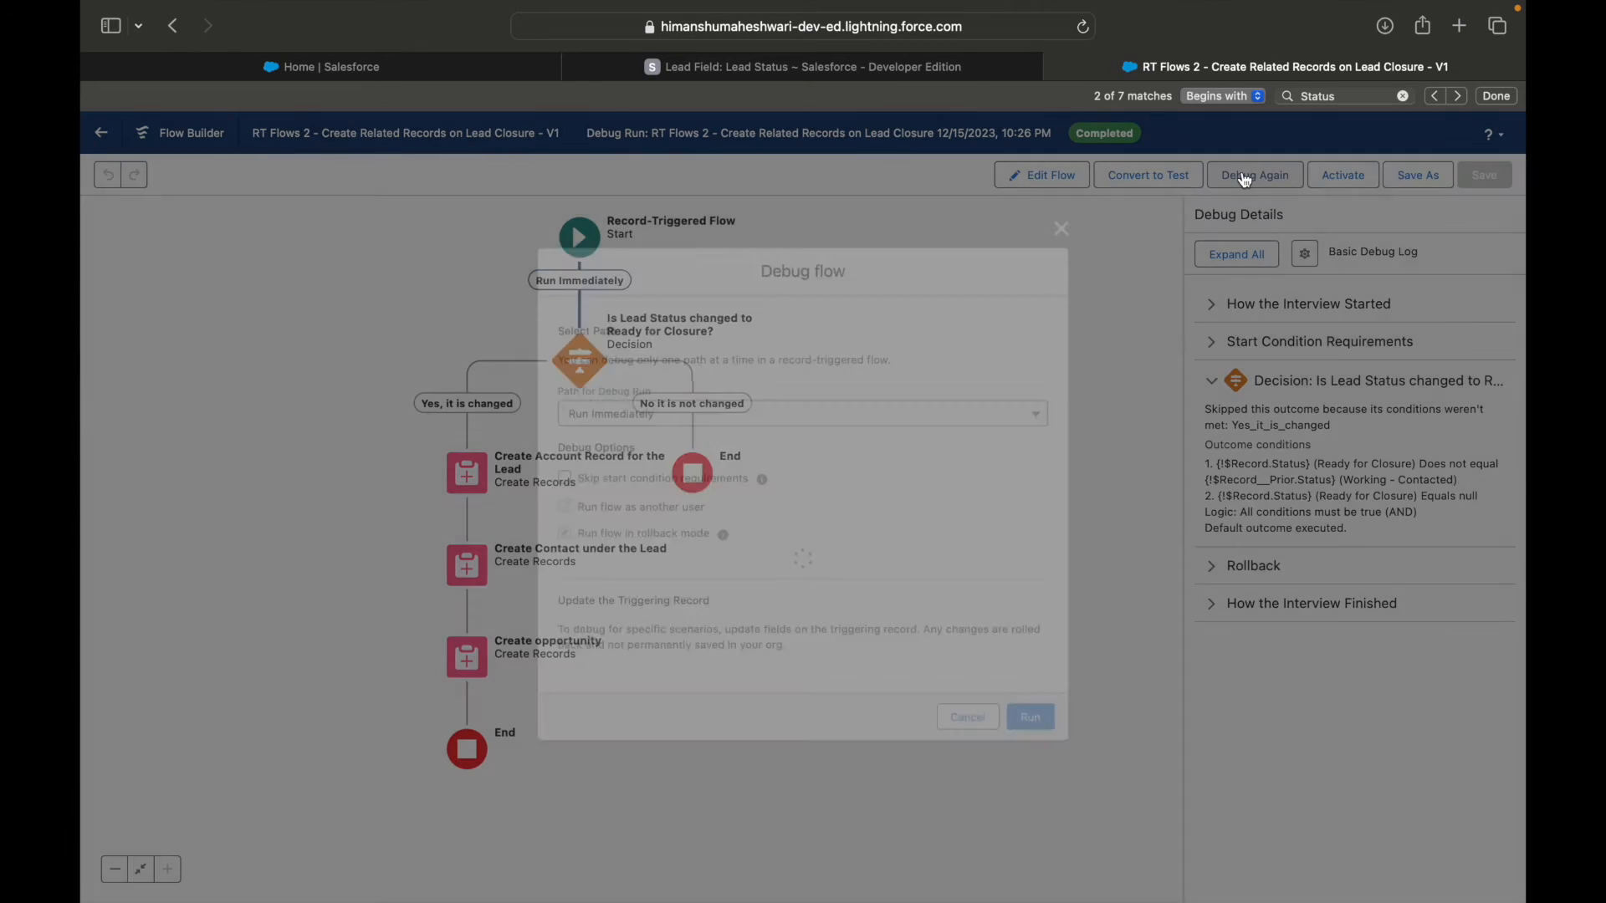
pyautogui.scroll(-5, 729, 647)
pyautogui.scroll(-10, 739, 625)
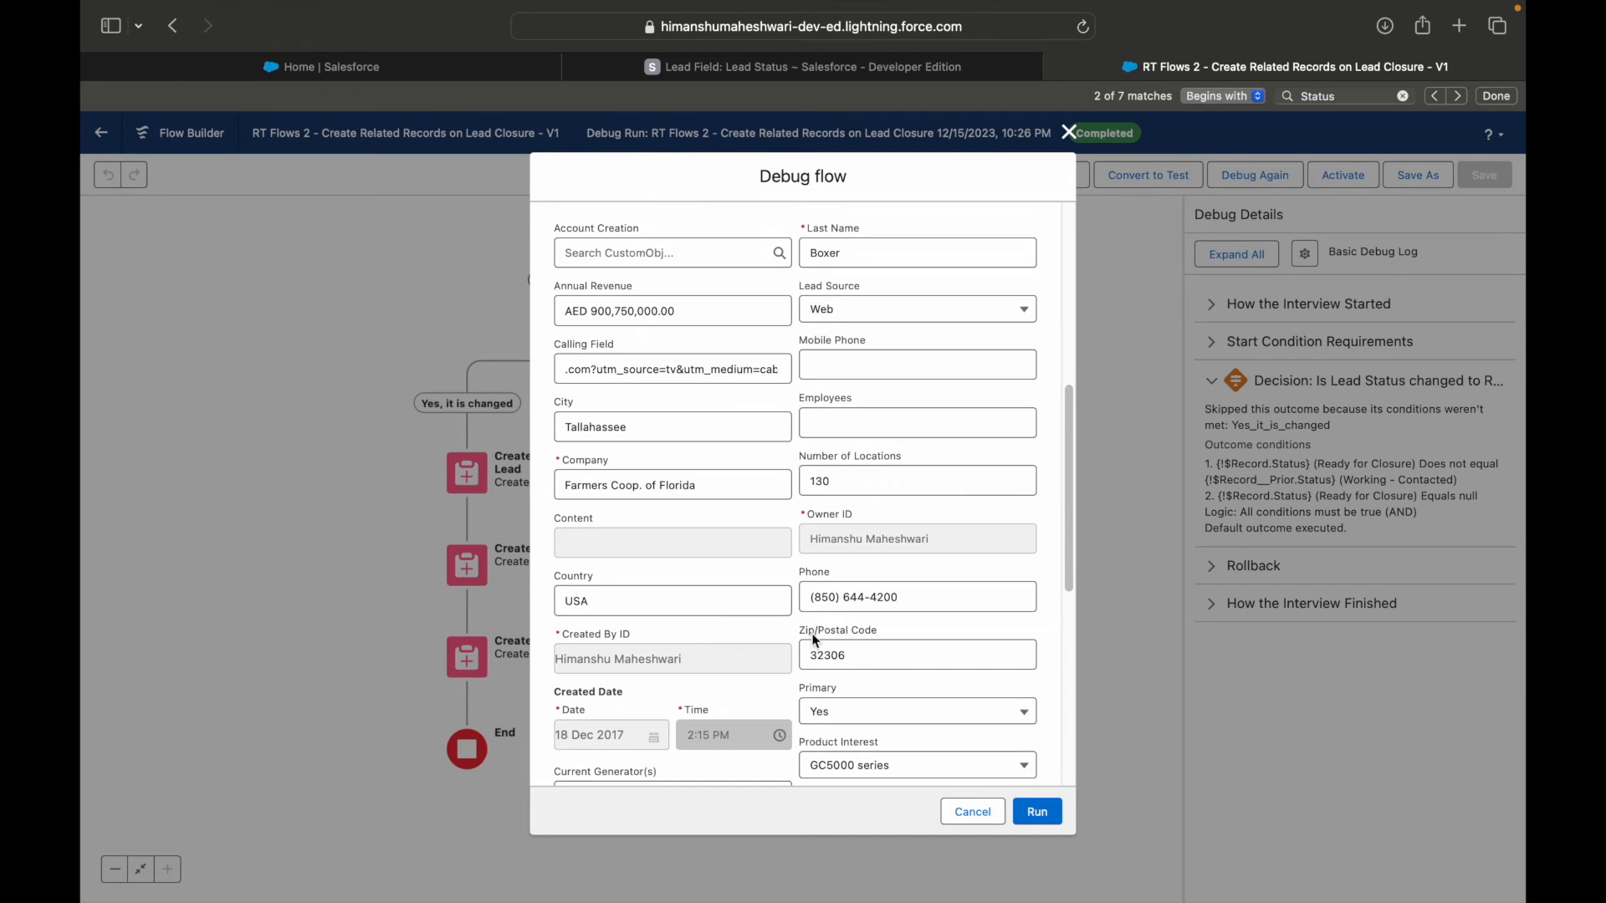
pyautogui.click(862, 668)
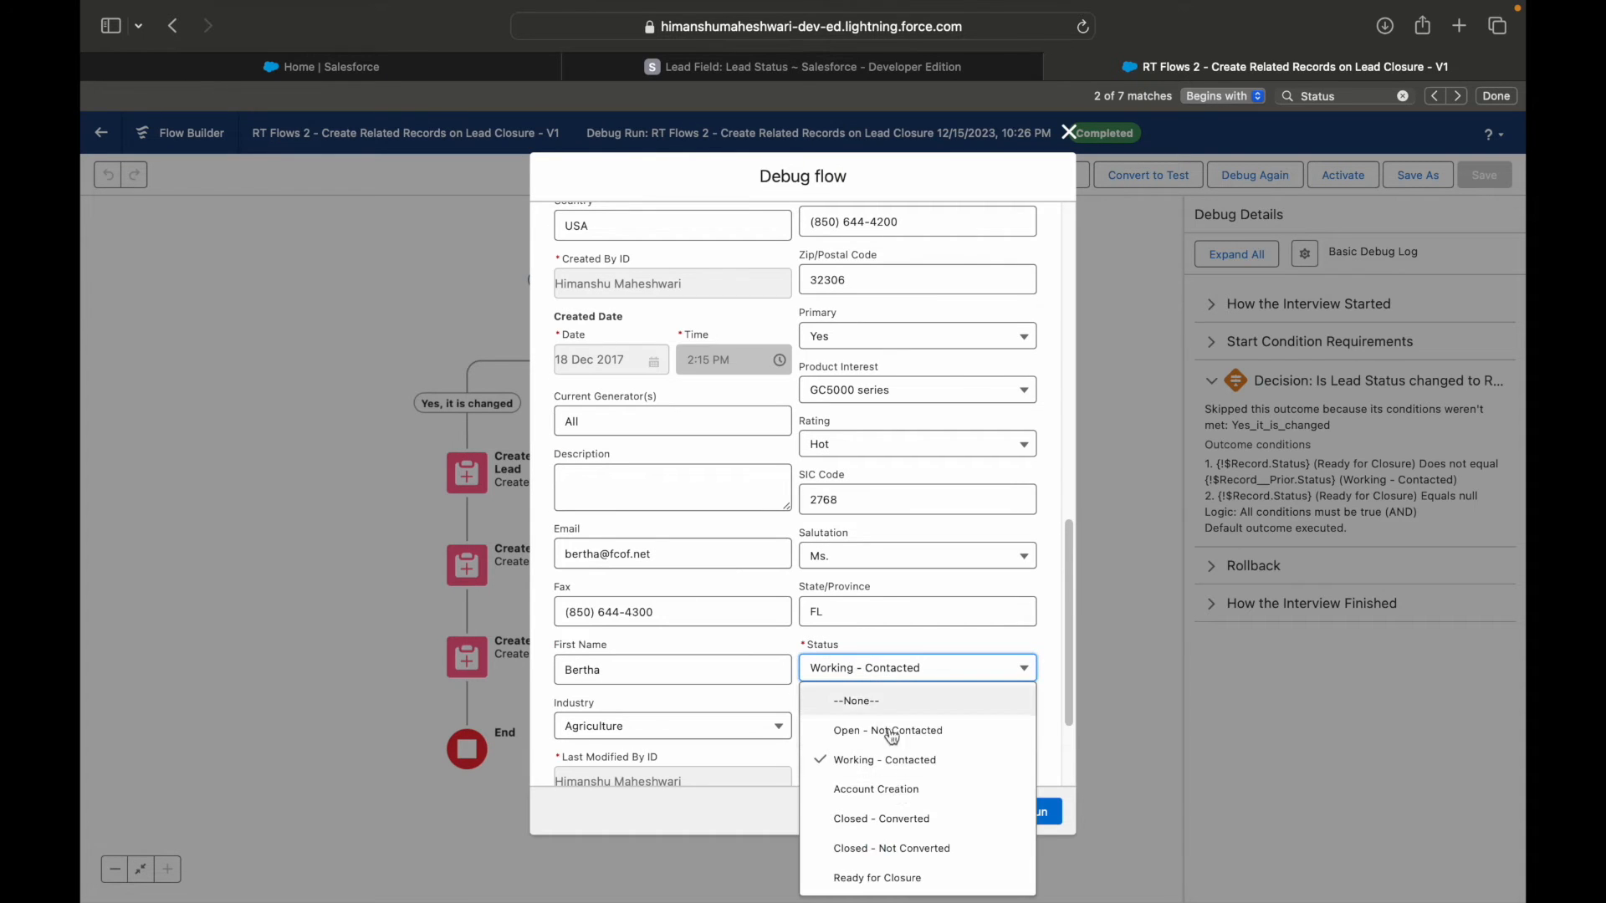
pyautogui.click(889, 873)
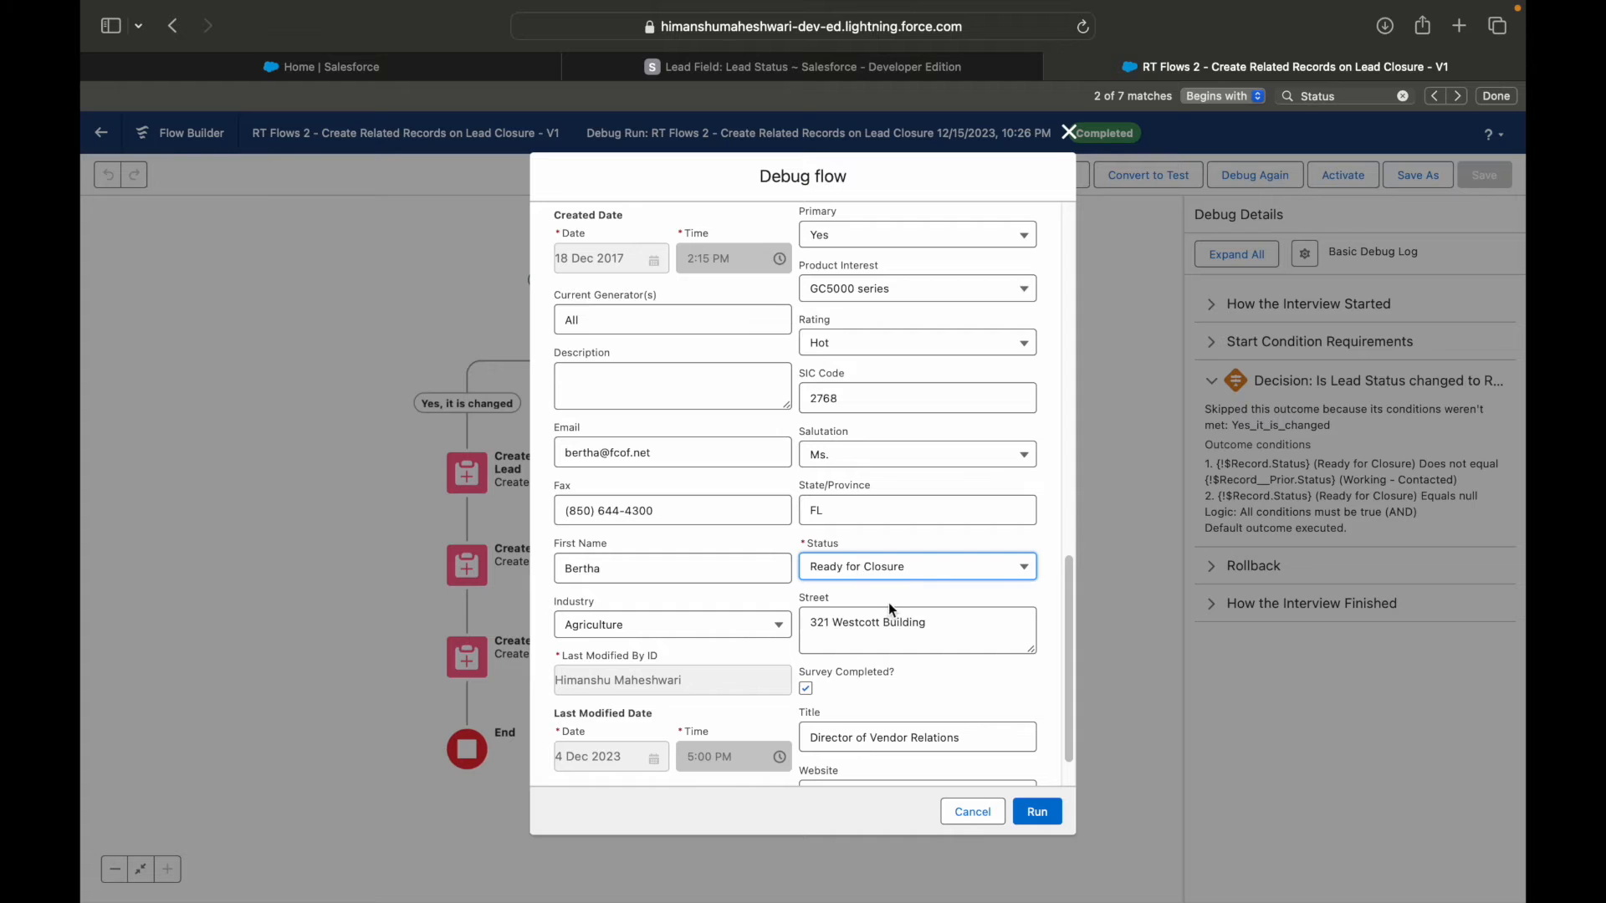
pyautogui.click(1037, 810)
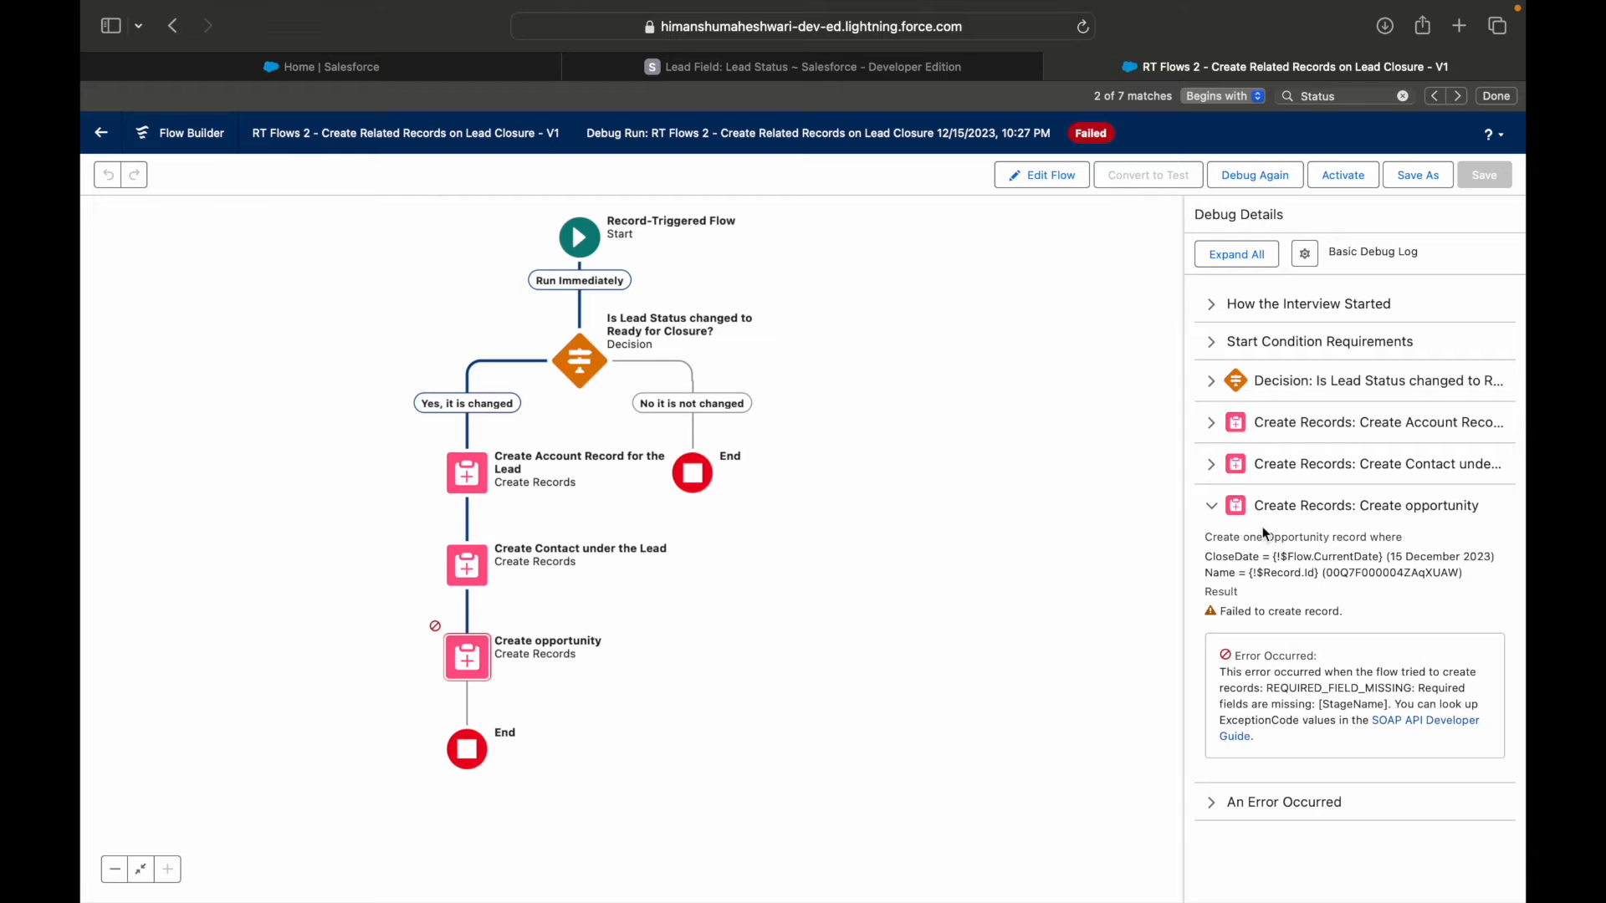
# Examine the debug details of the account and contact creation, then the error text under Create opportunity.
pyautogui.click(1219, 428)
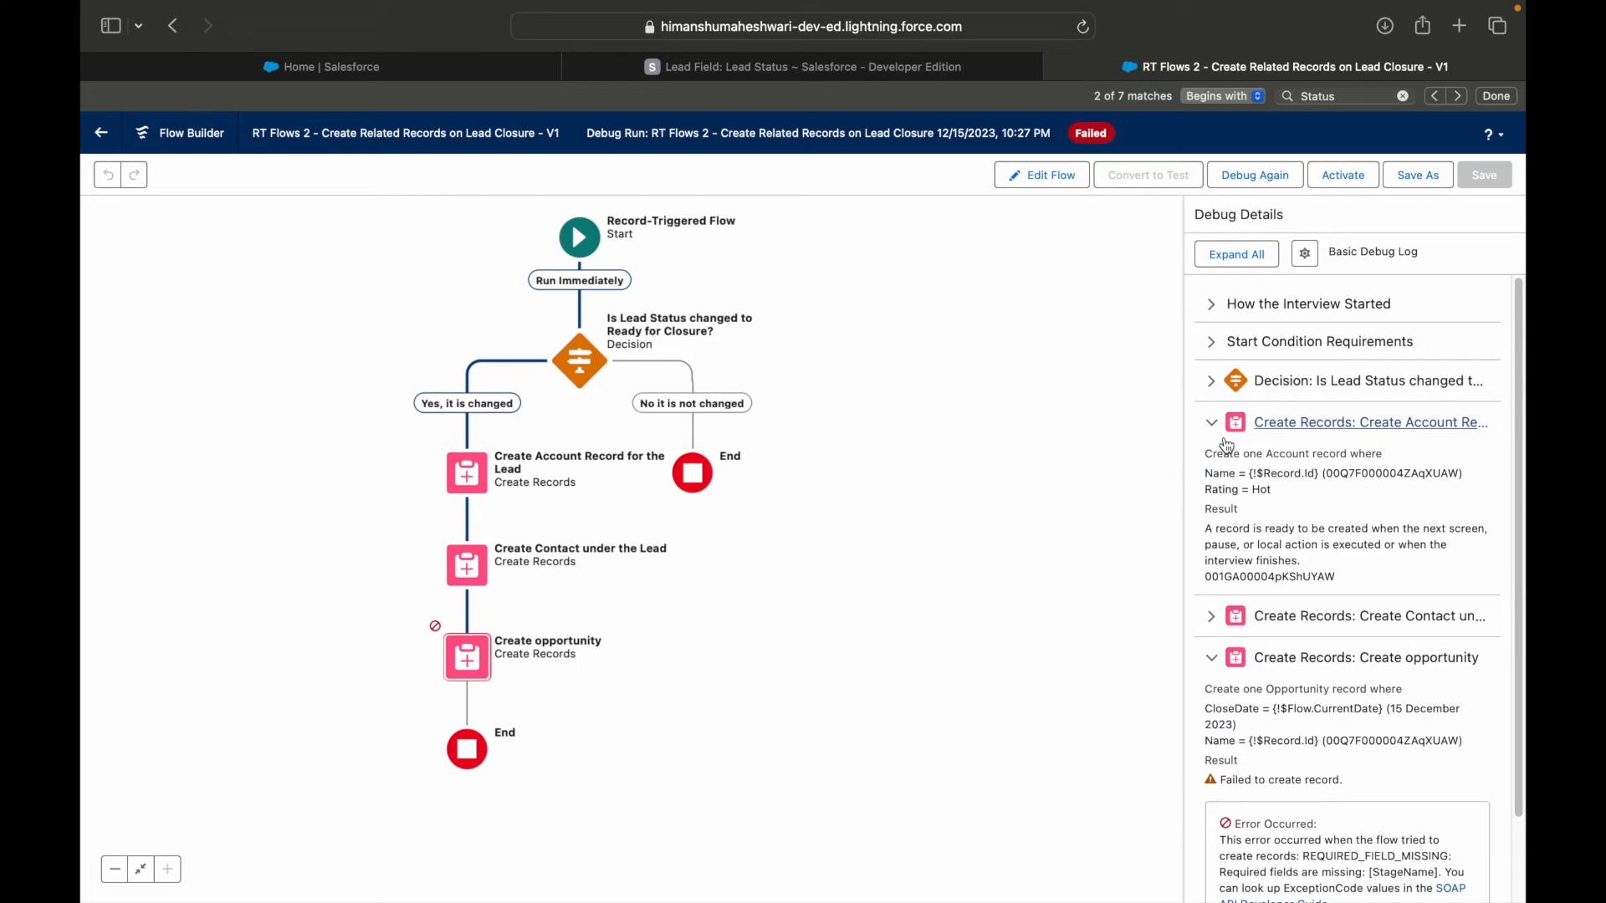
pyautogui.doubleClick(1275, 576)
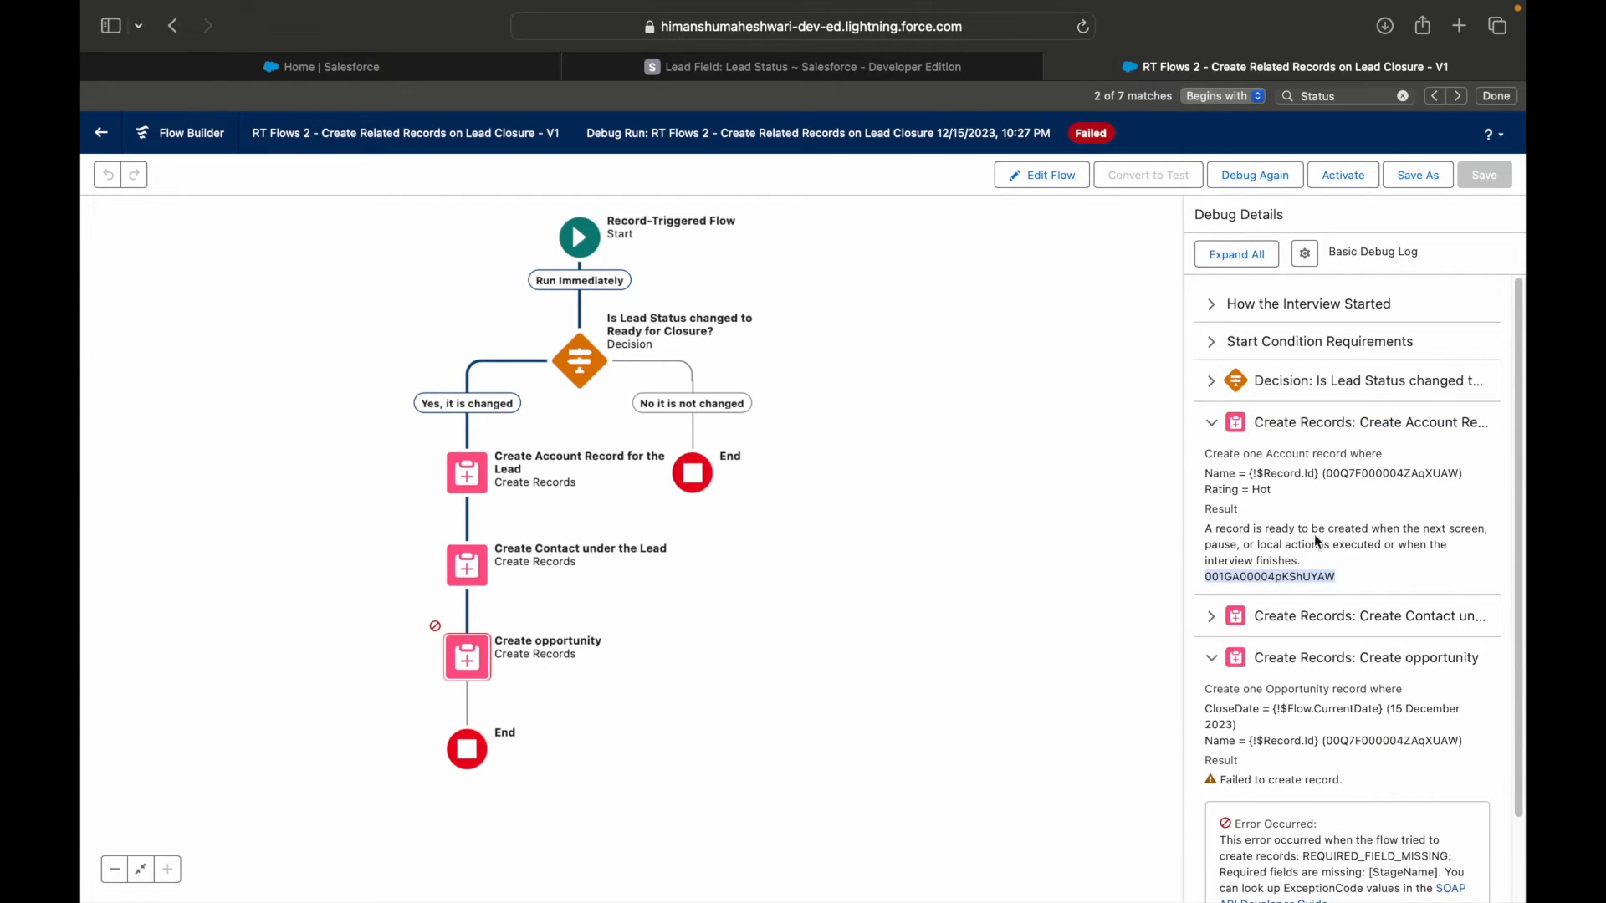
pyautogui.click(1211, 423)
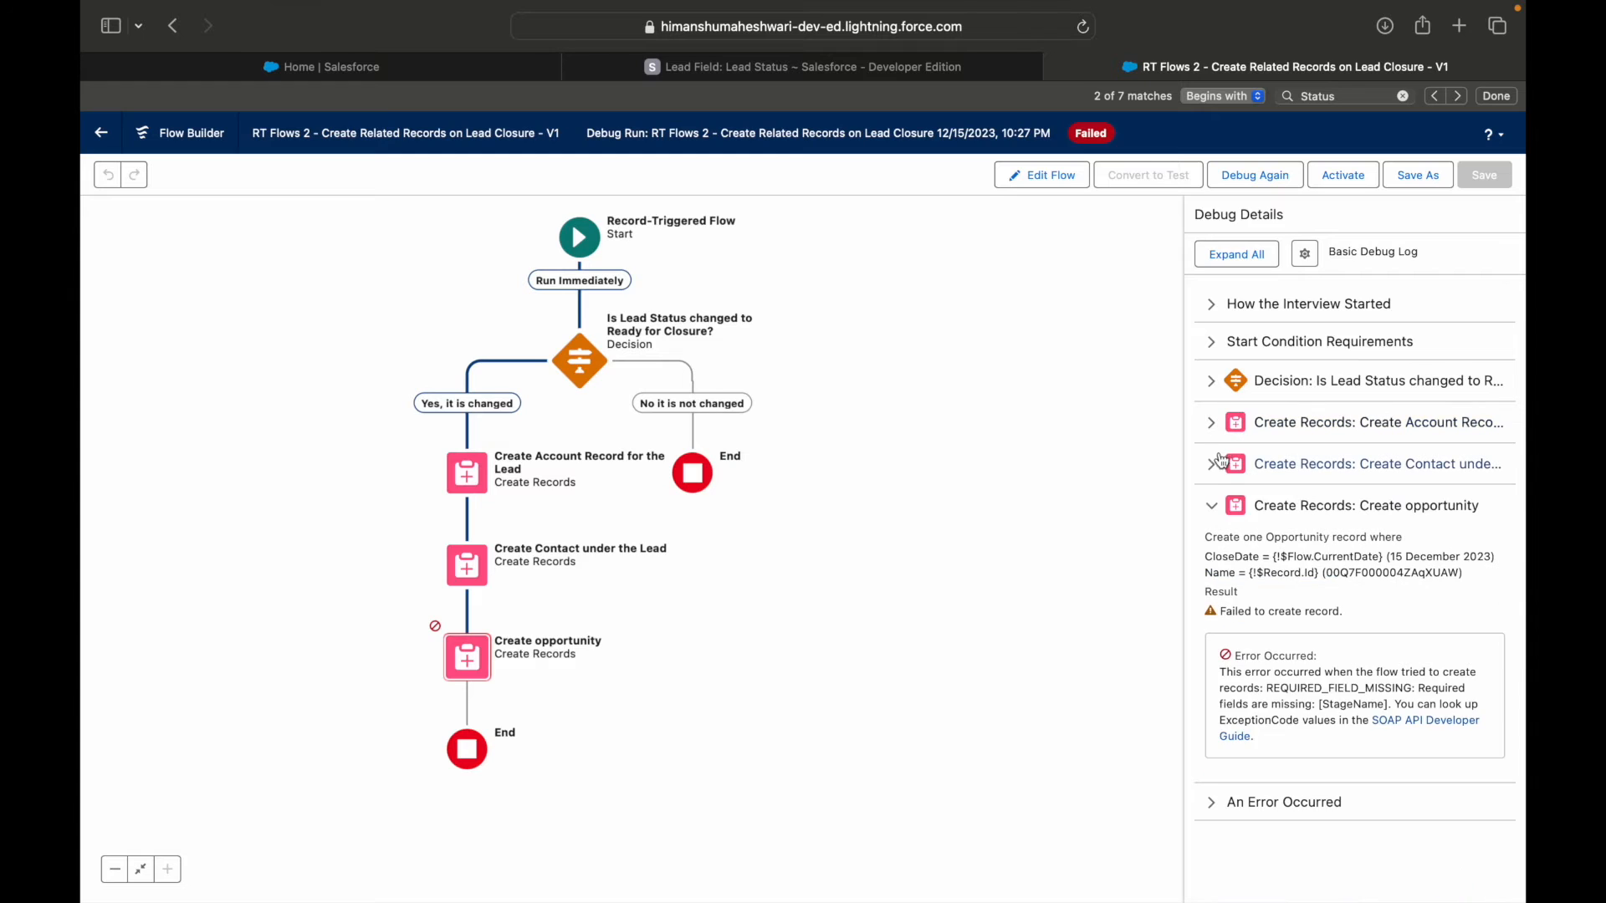
pyautogui.click(1214, 466)
pyautogui.doubleClick(1253, 643)
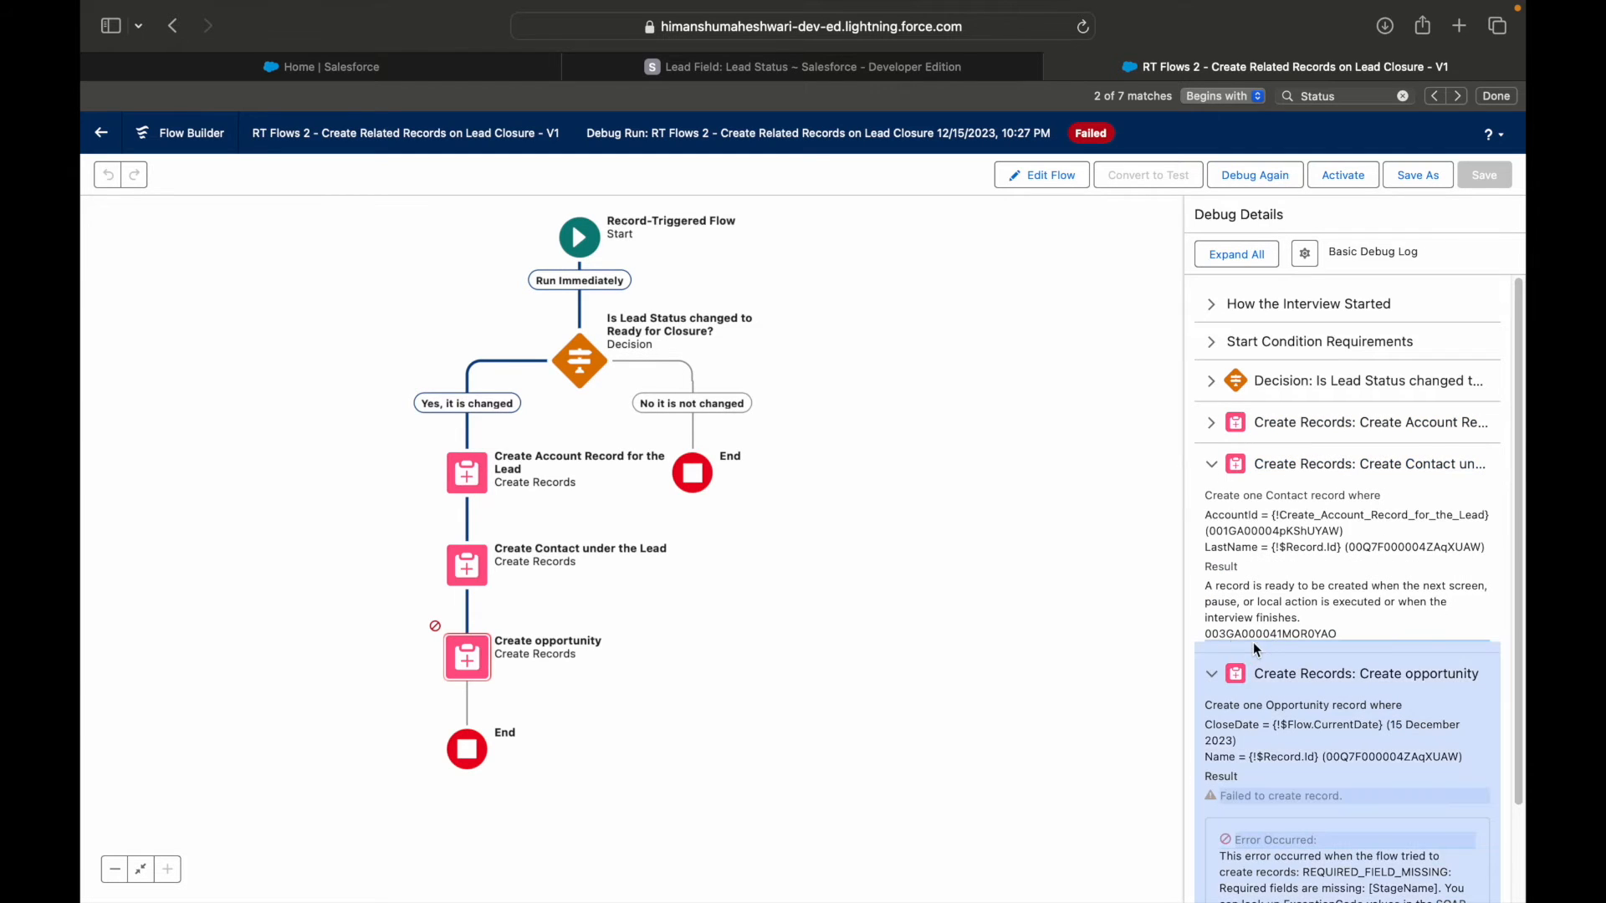
pyautogui.doubleClick(1269, 532)
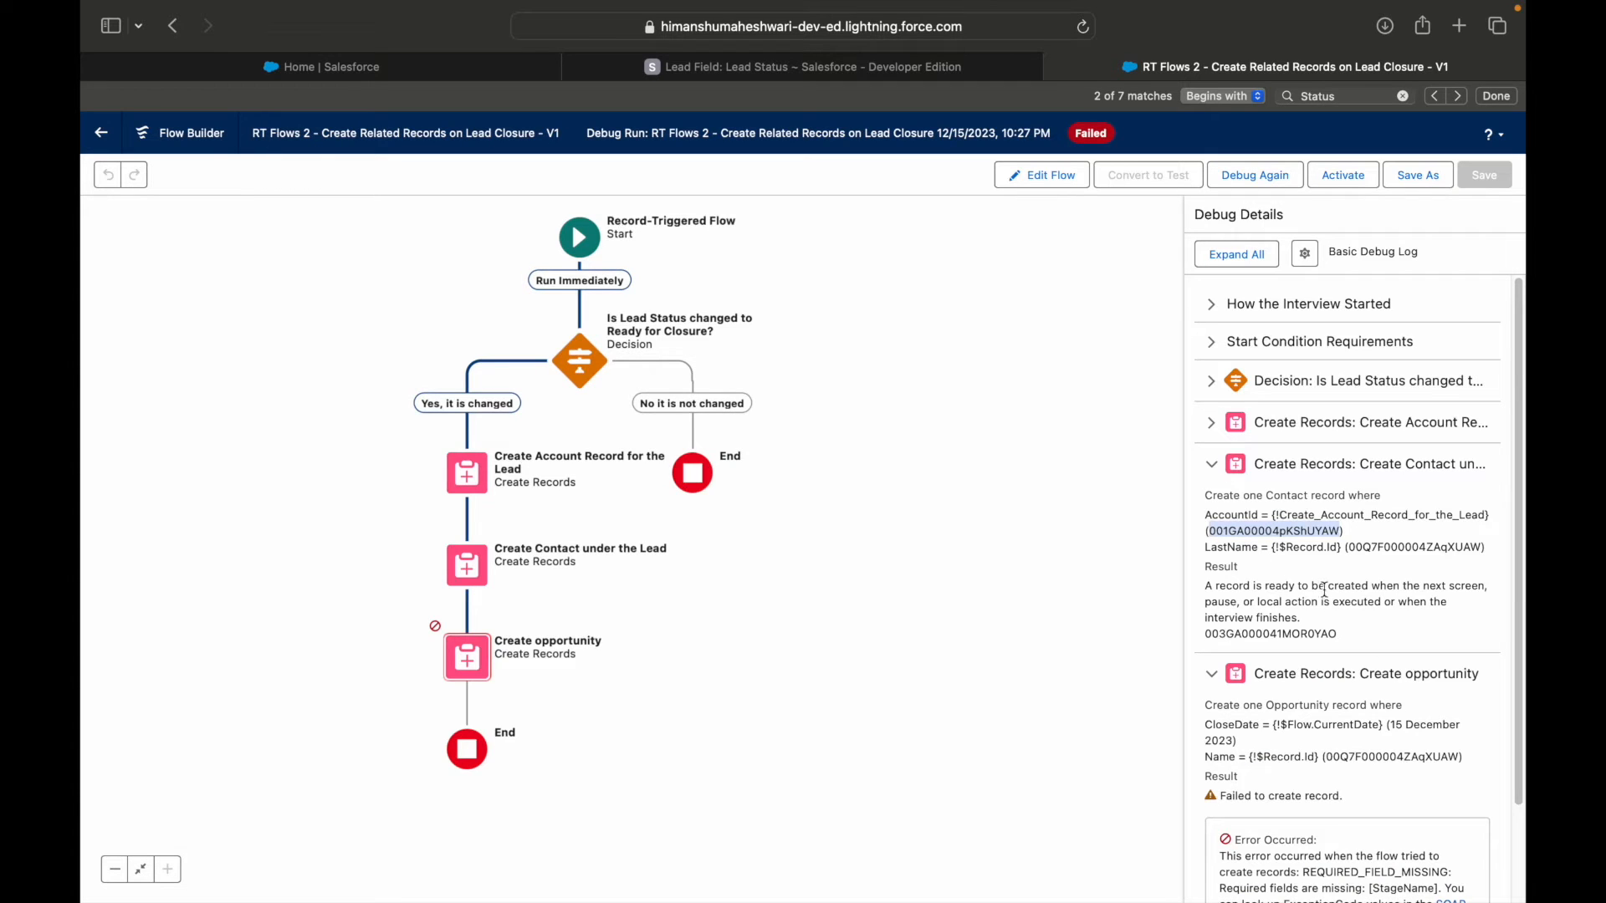
pyautogui.click(1212, 468)
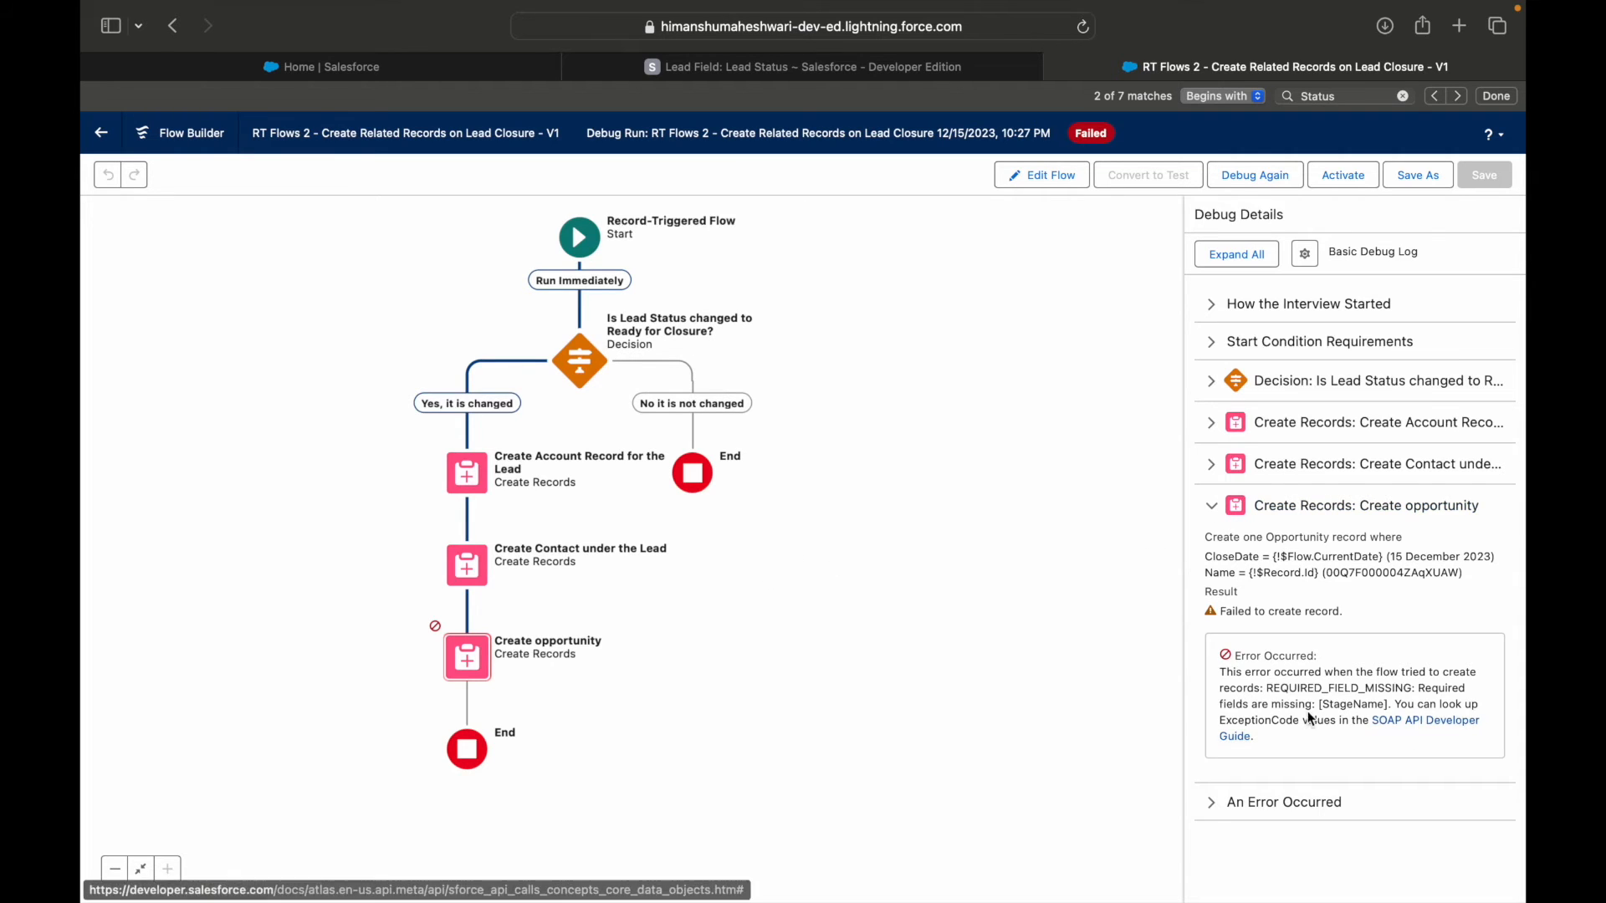
pyautogui.moveTo(1266, 688); pyautogui.dragTo(1392, 675)
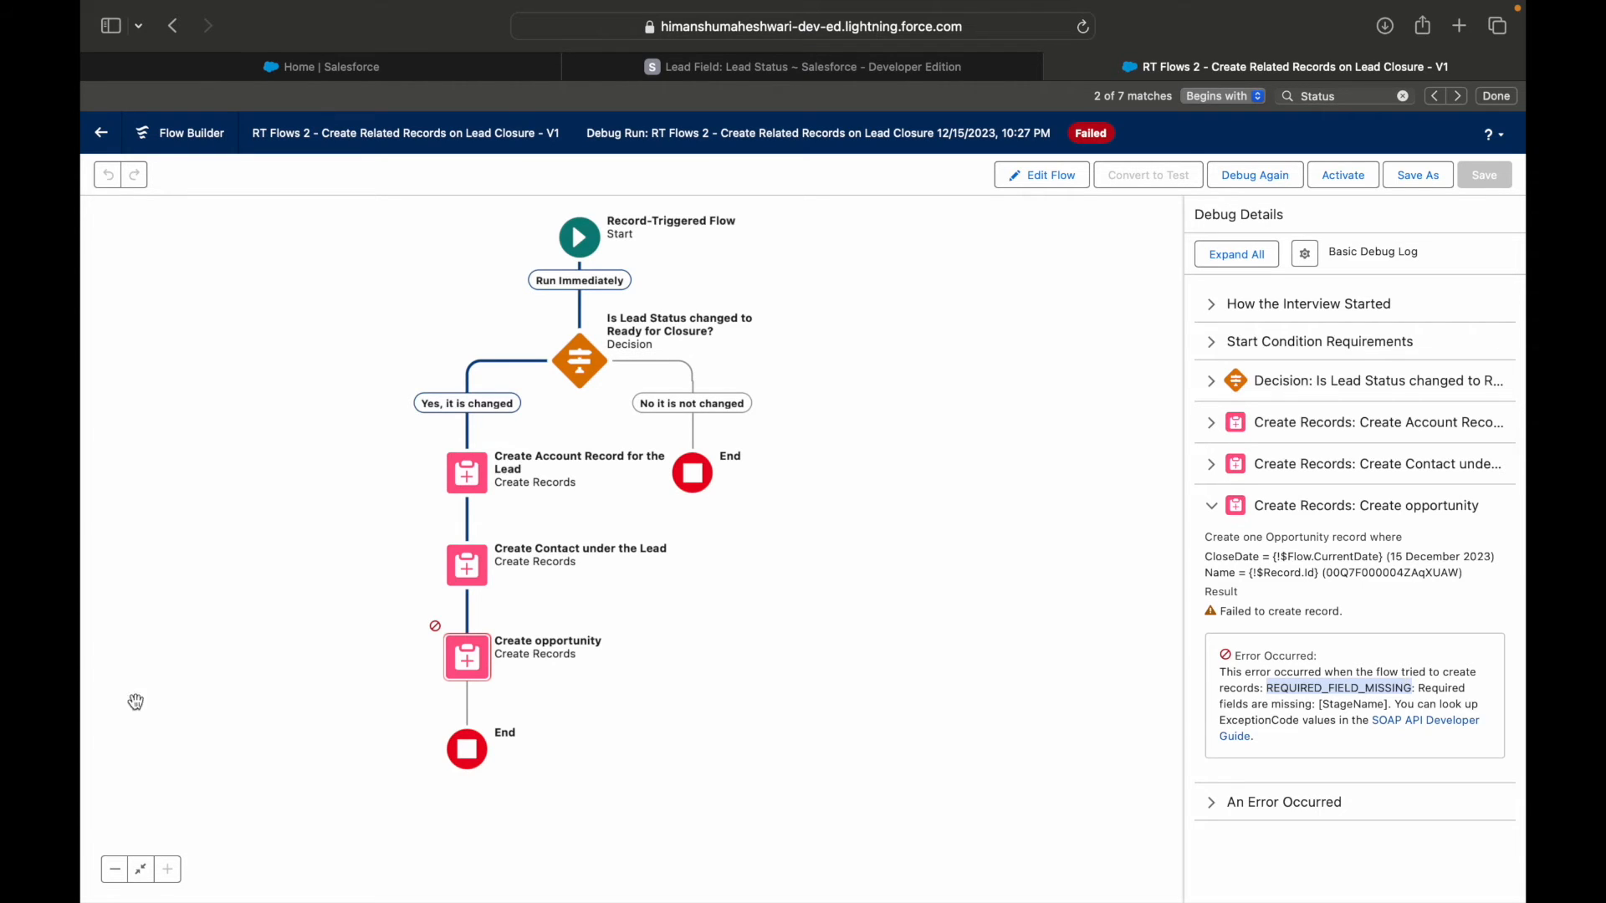
# Return from the debug run to editing the flow and examine the options for Create opportunity and the elements that can be added around it.
pyautogui.click(459, 669)
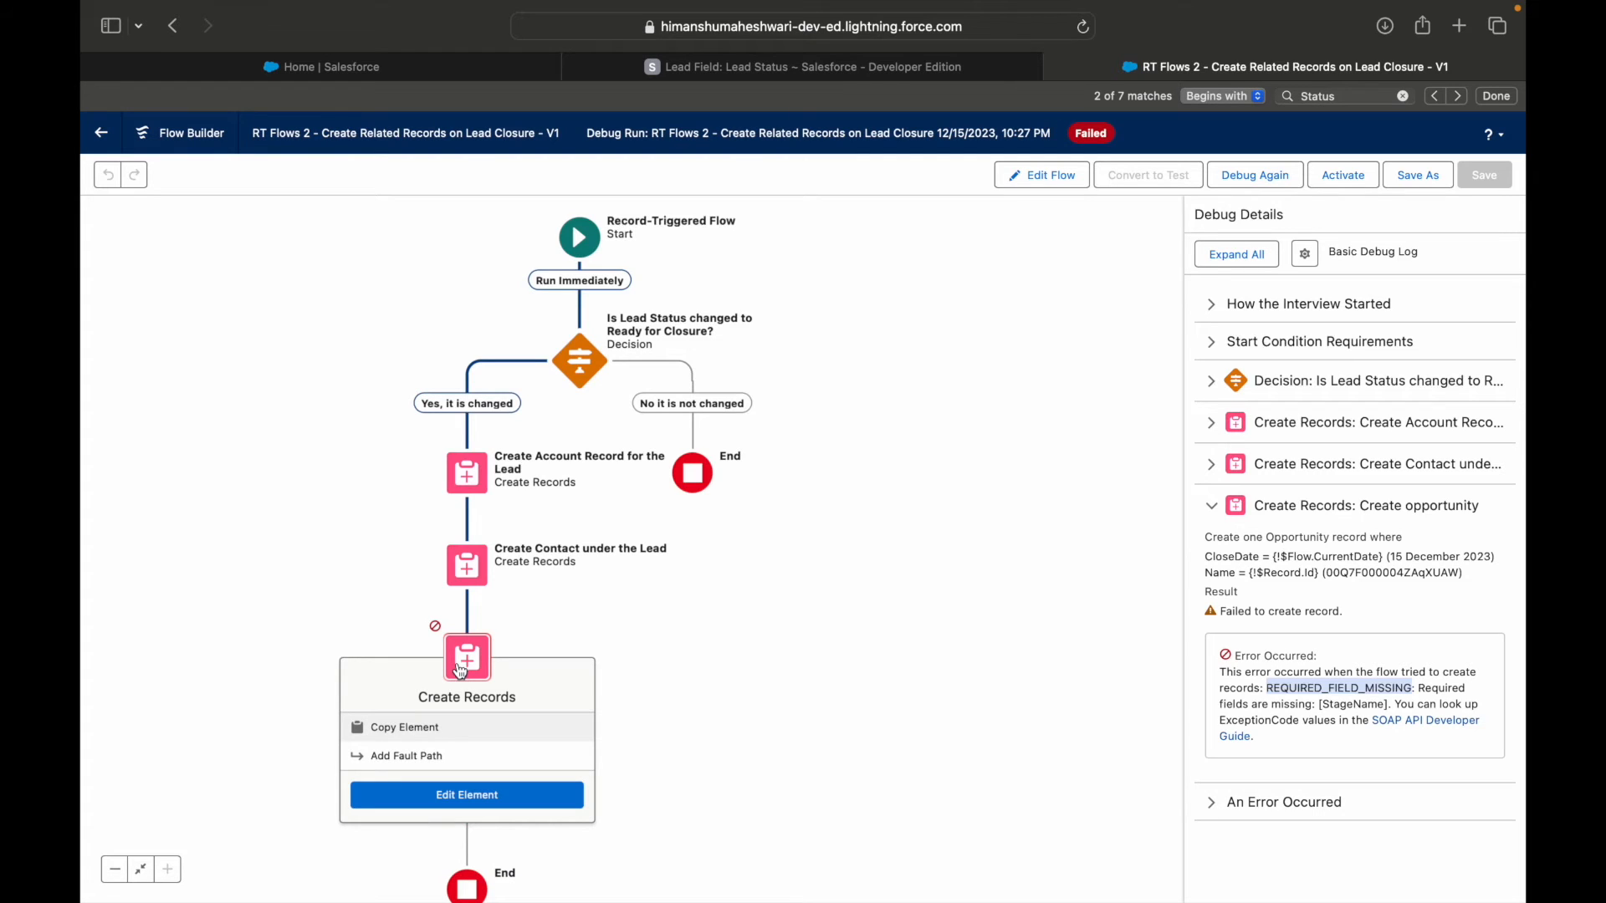
pyautogui.click(690, 642)
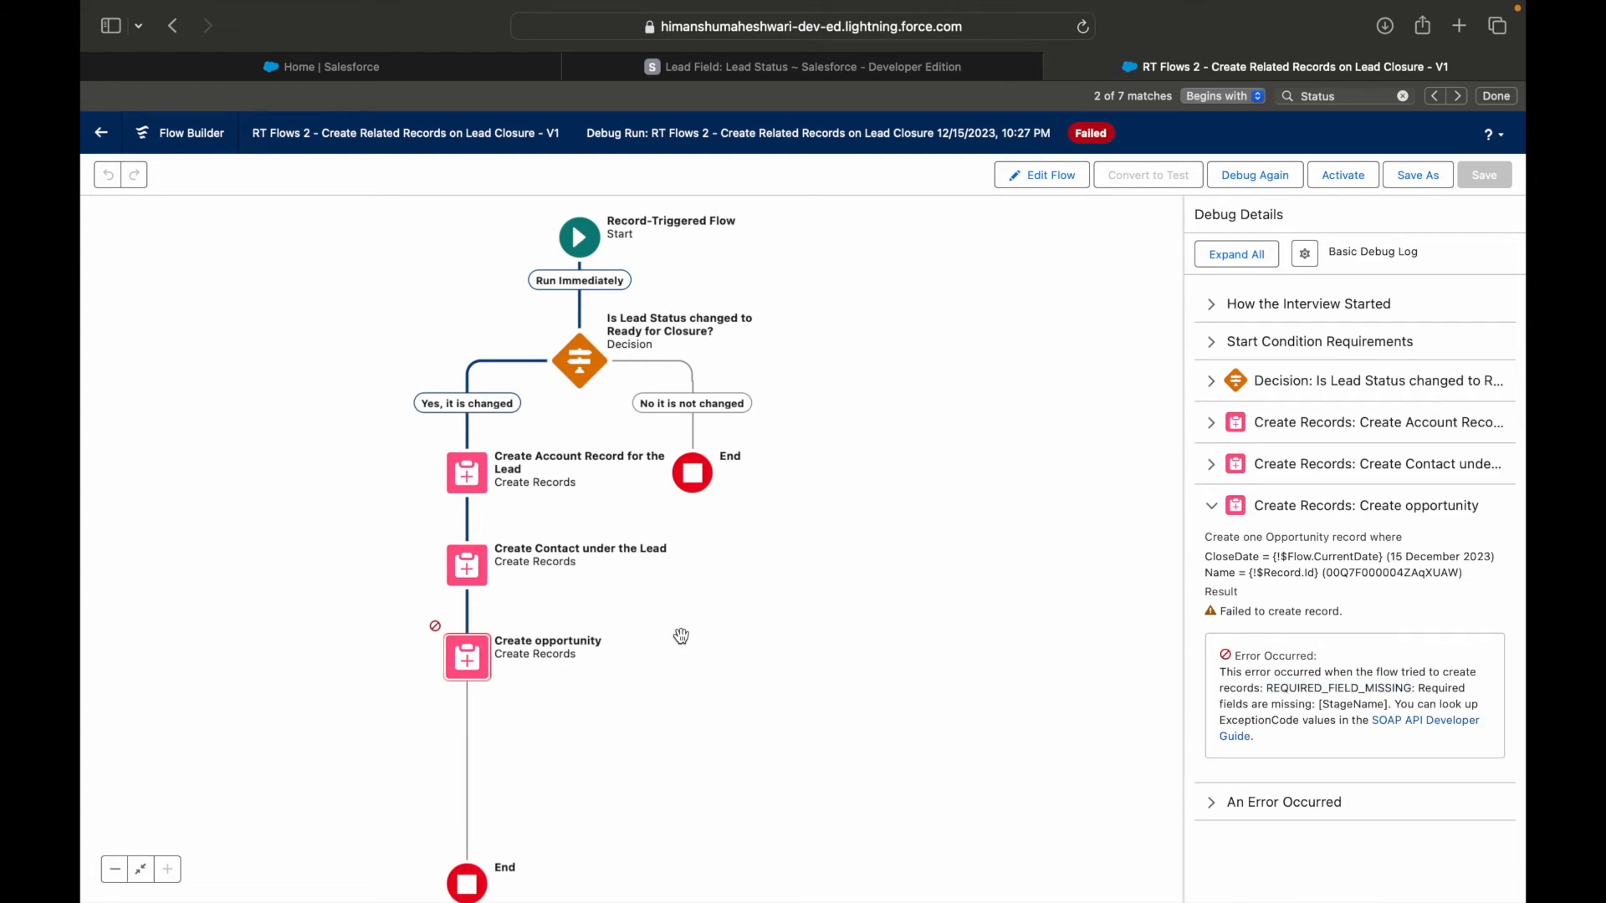
pyautogui.click(1043, 177)
pyautogui.click(487, 657)
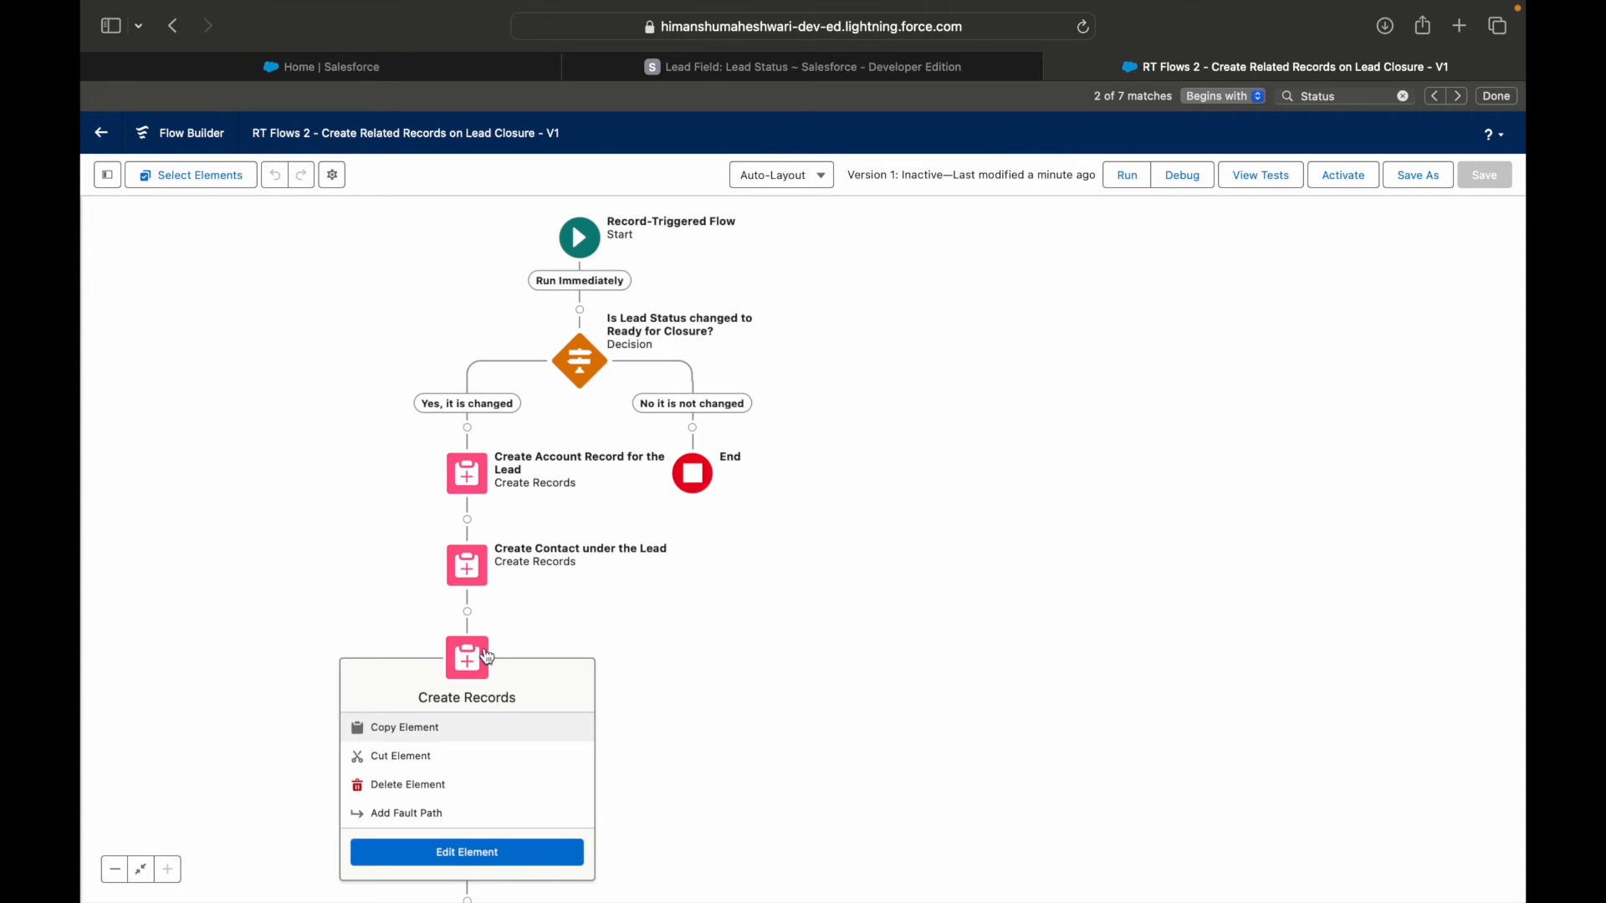
pyautogui.click(703, 627)
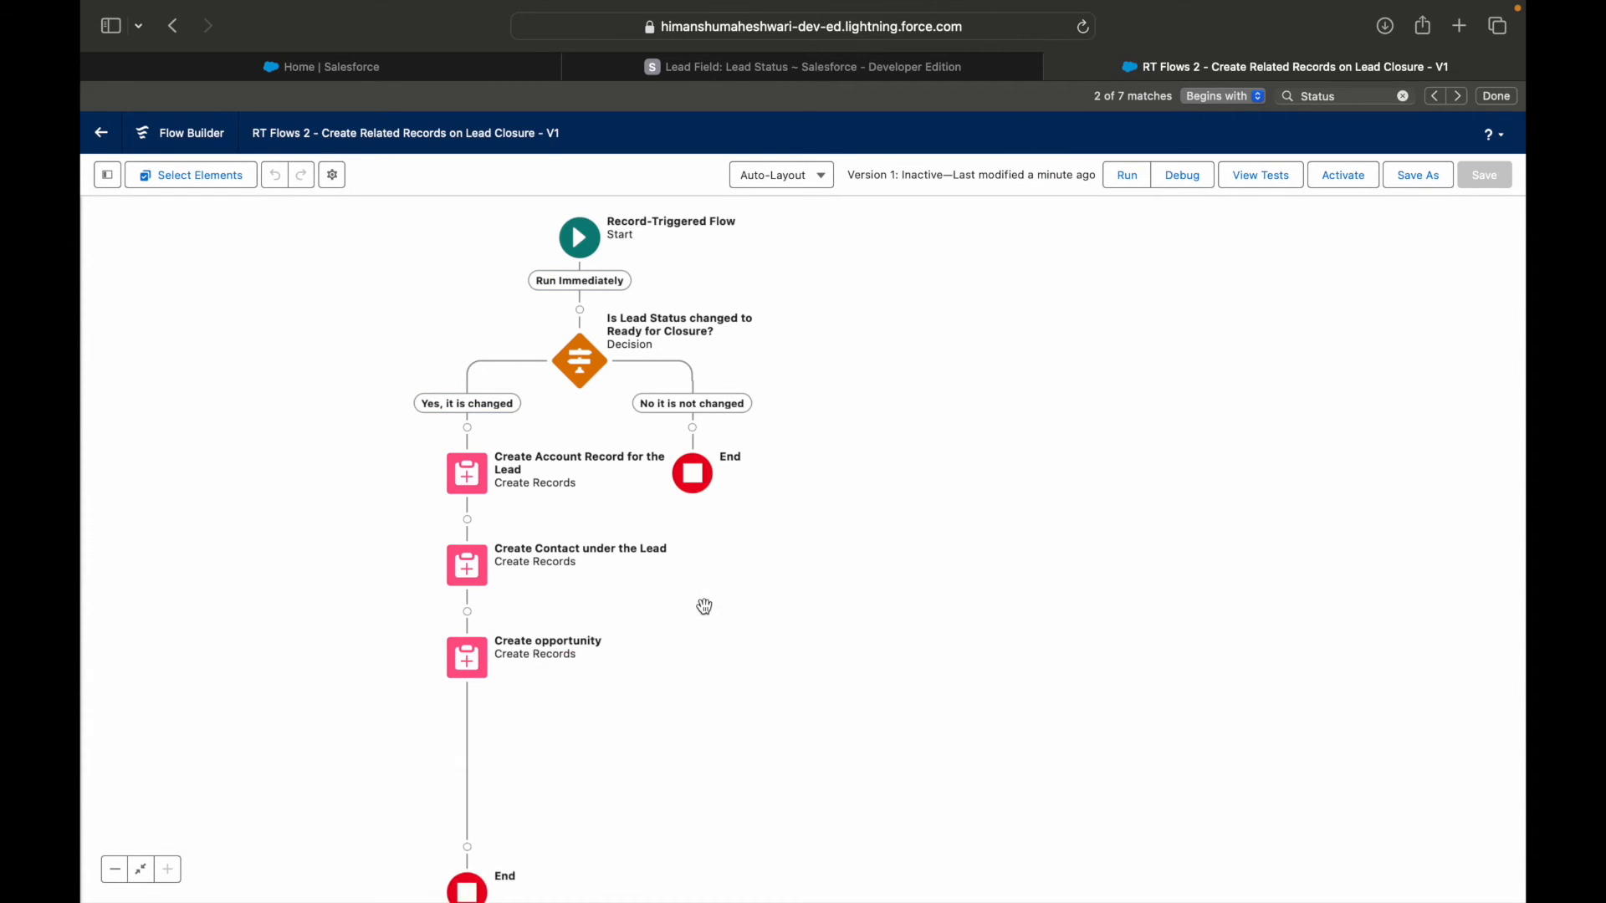
pyautogui.click(466, 659)
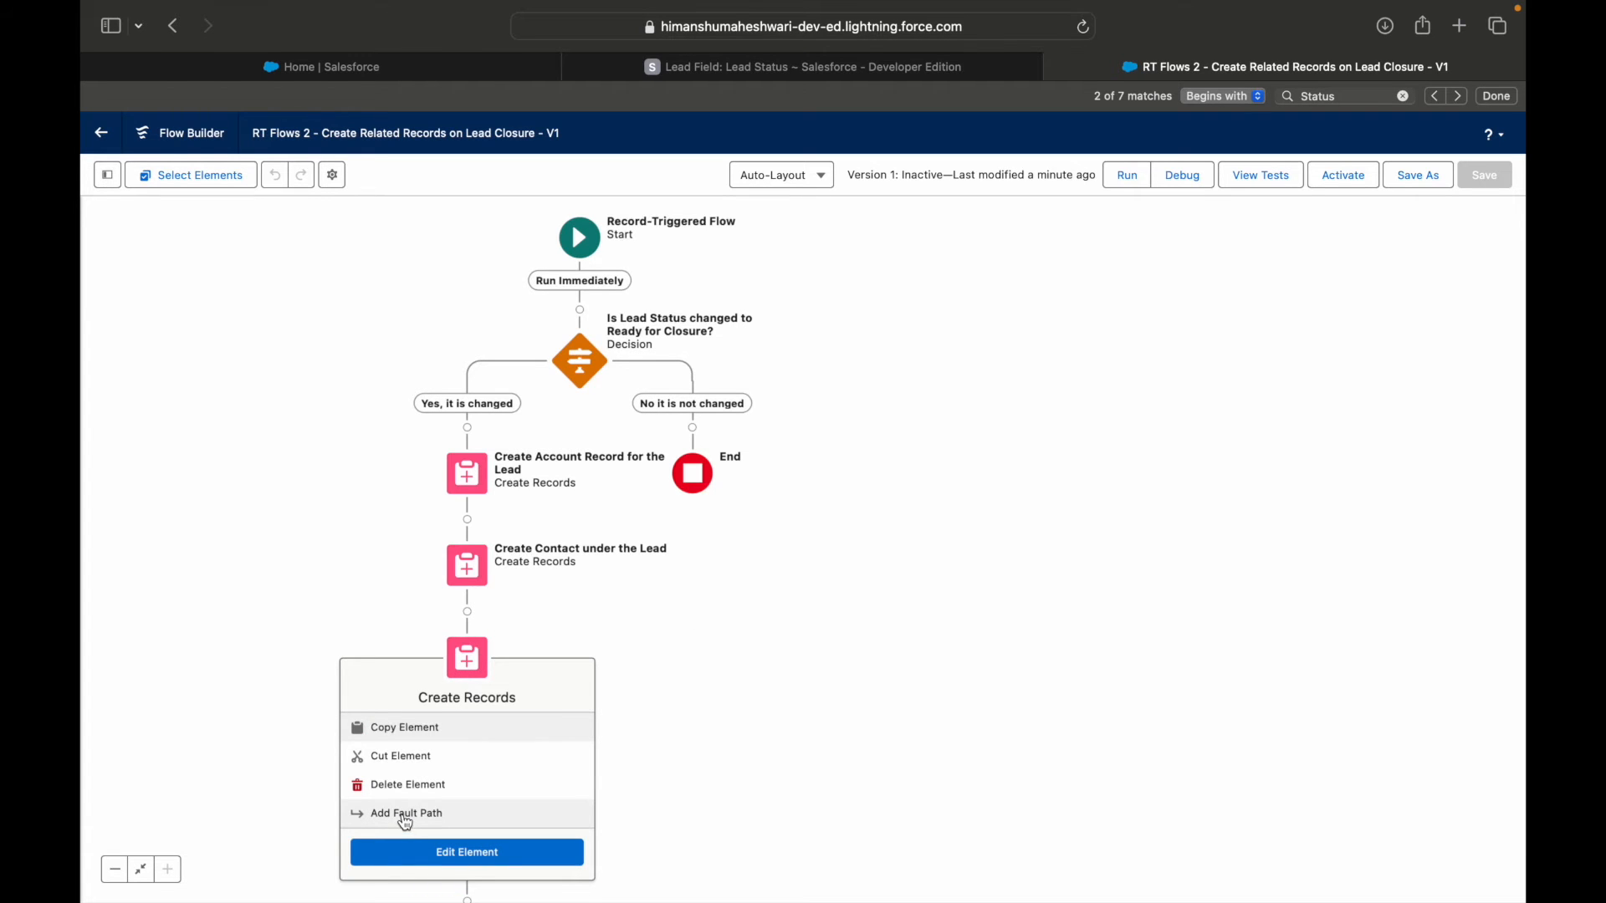
pyautogui.click(468, 613)
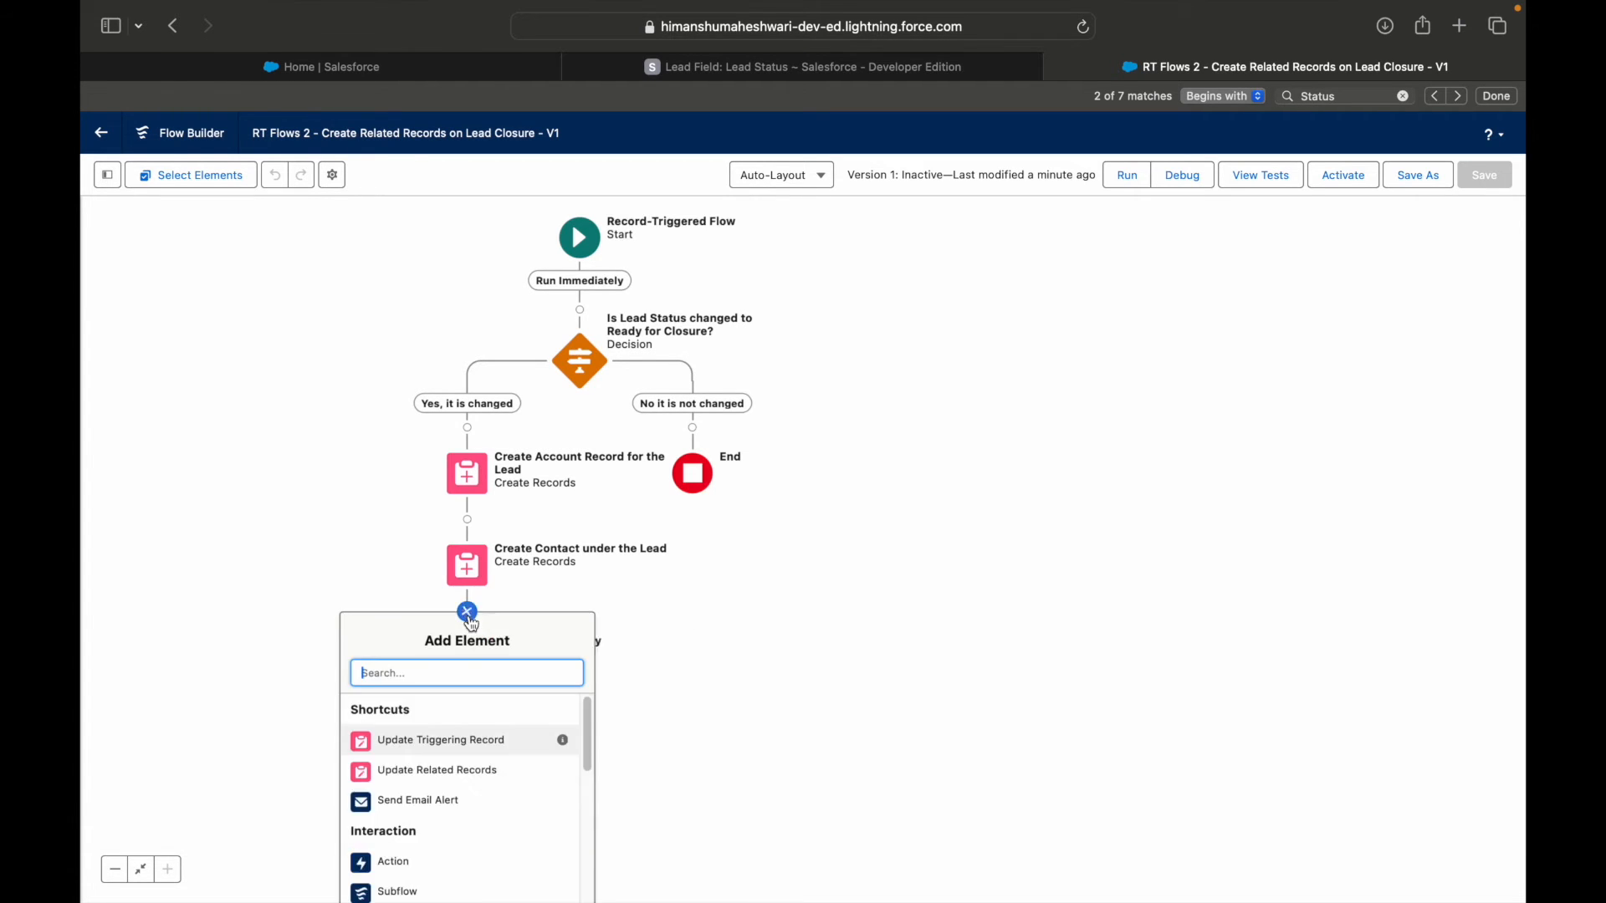
pyautogui.scroll(-5, 464, 752)
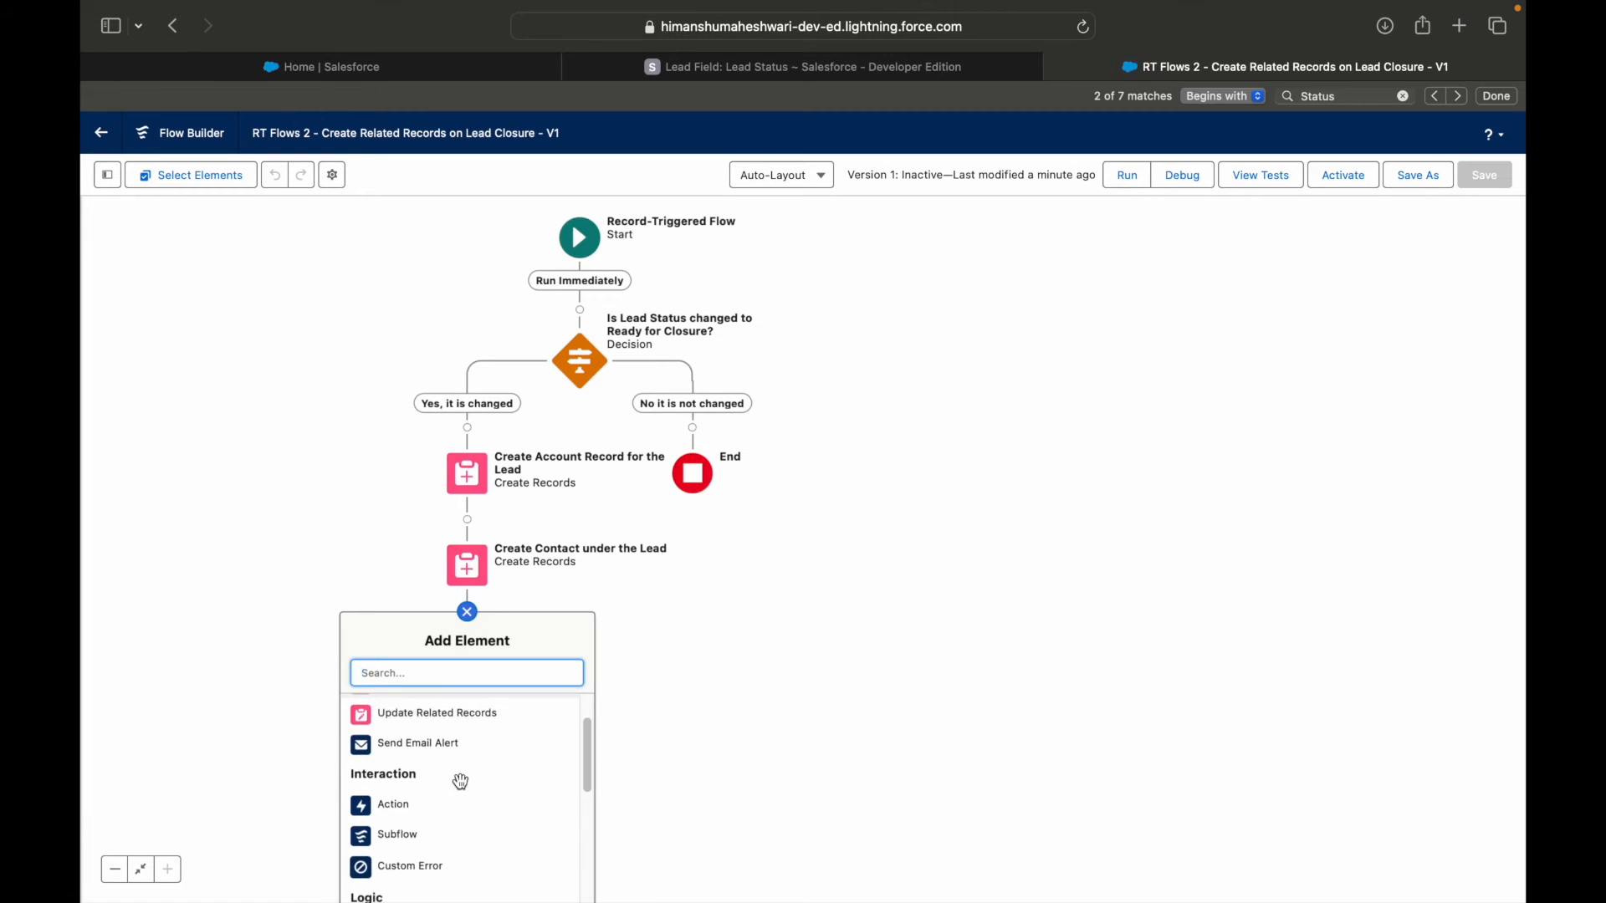
pyautogui.click(857, 647)
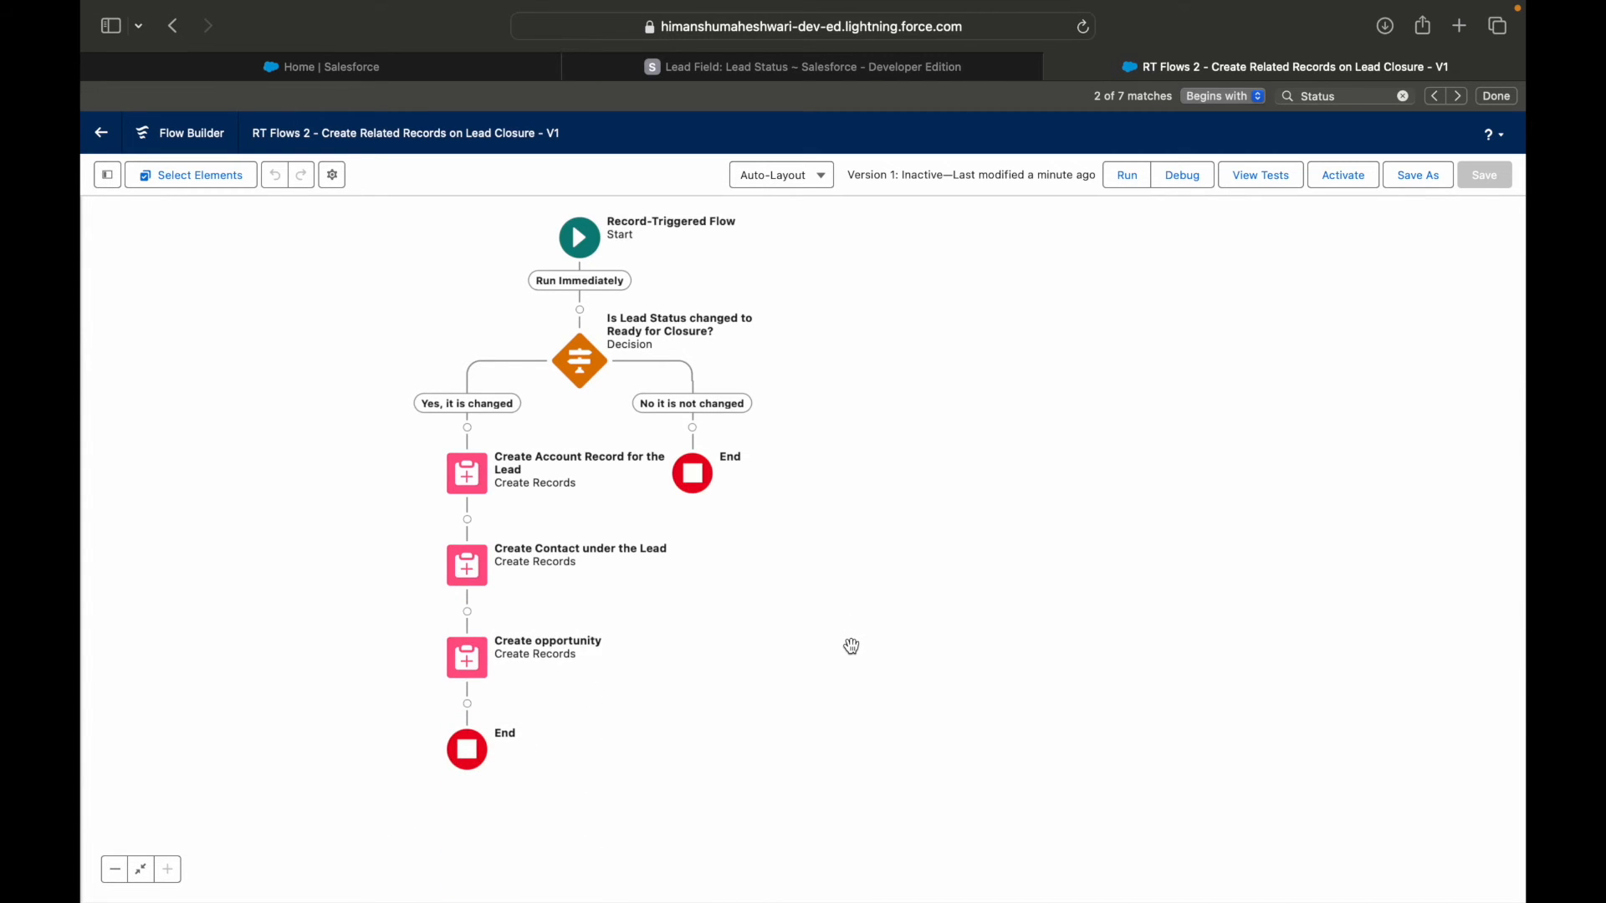
pyautogui.click(467, 704)
pyautogui.click(735, 707)
# Activate version 1 of the flow.
pyautogui.moveTo(703, 720); pyautogui.dragTo(733, 645)
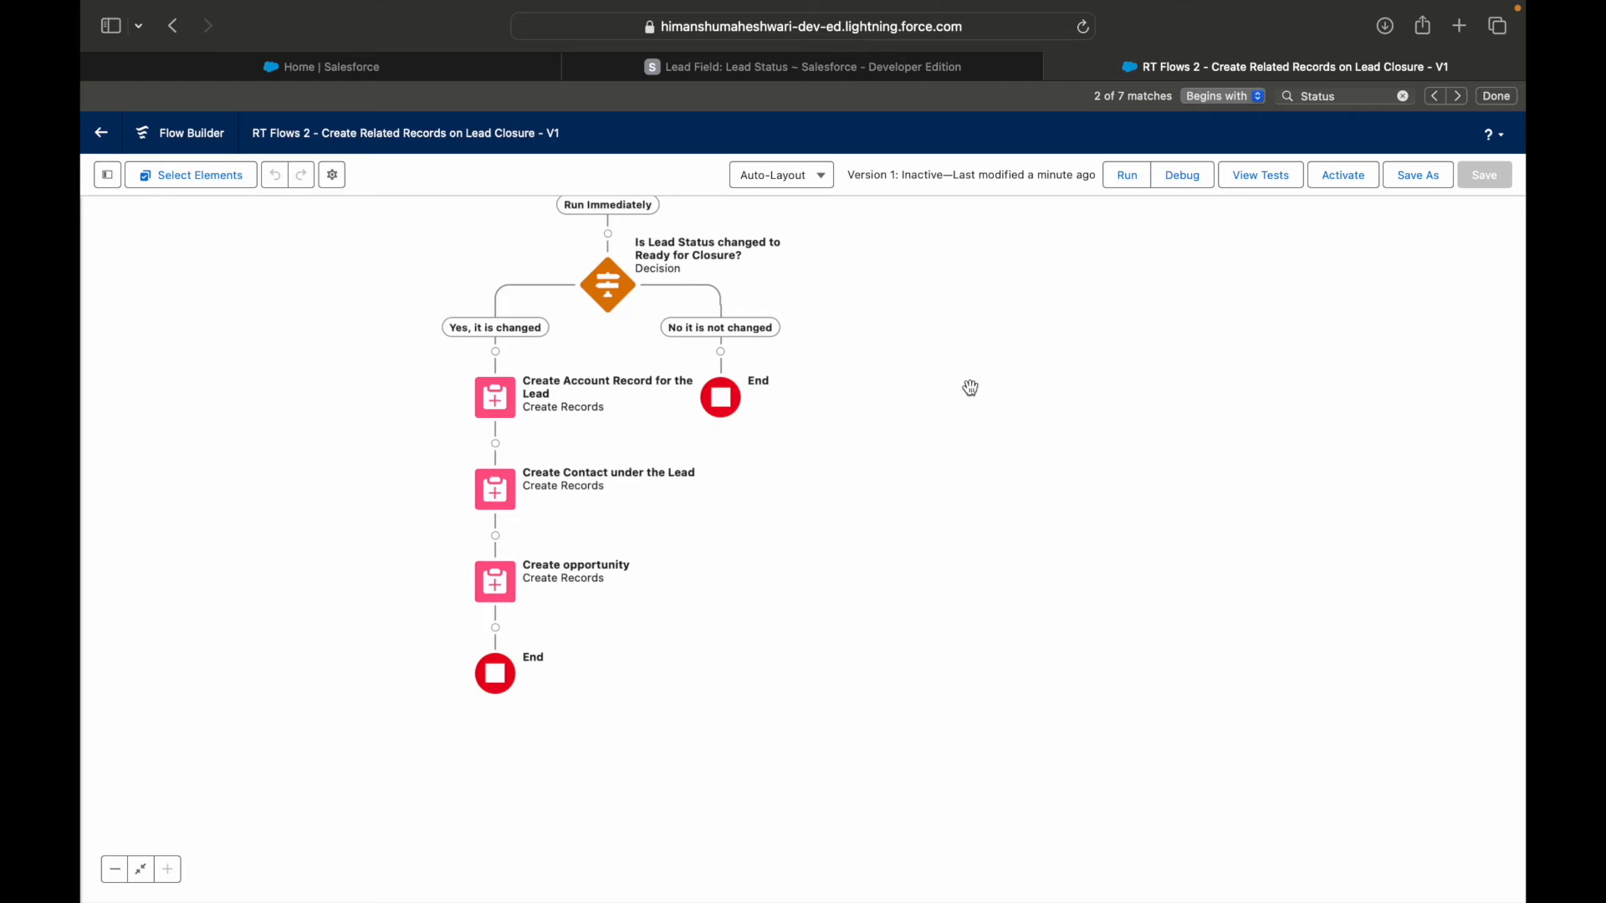
pyautogui.click(1498, 97)
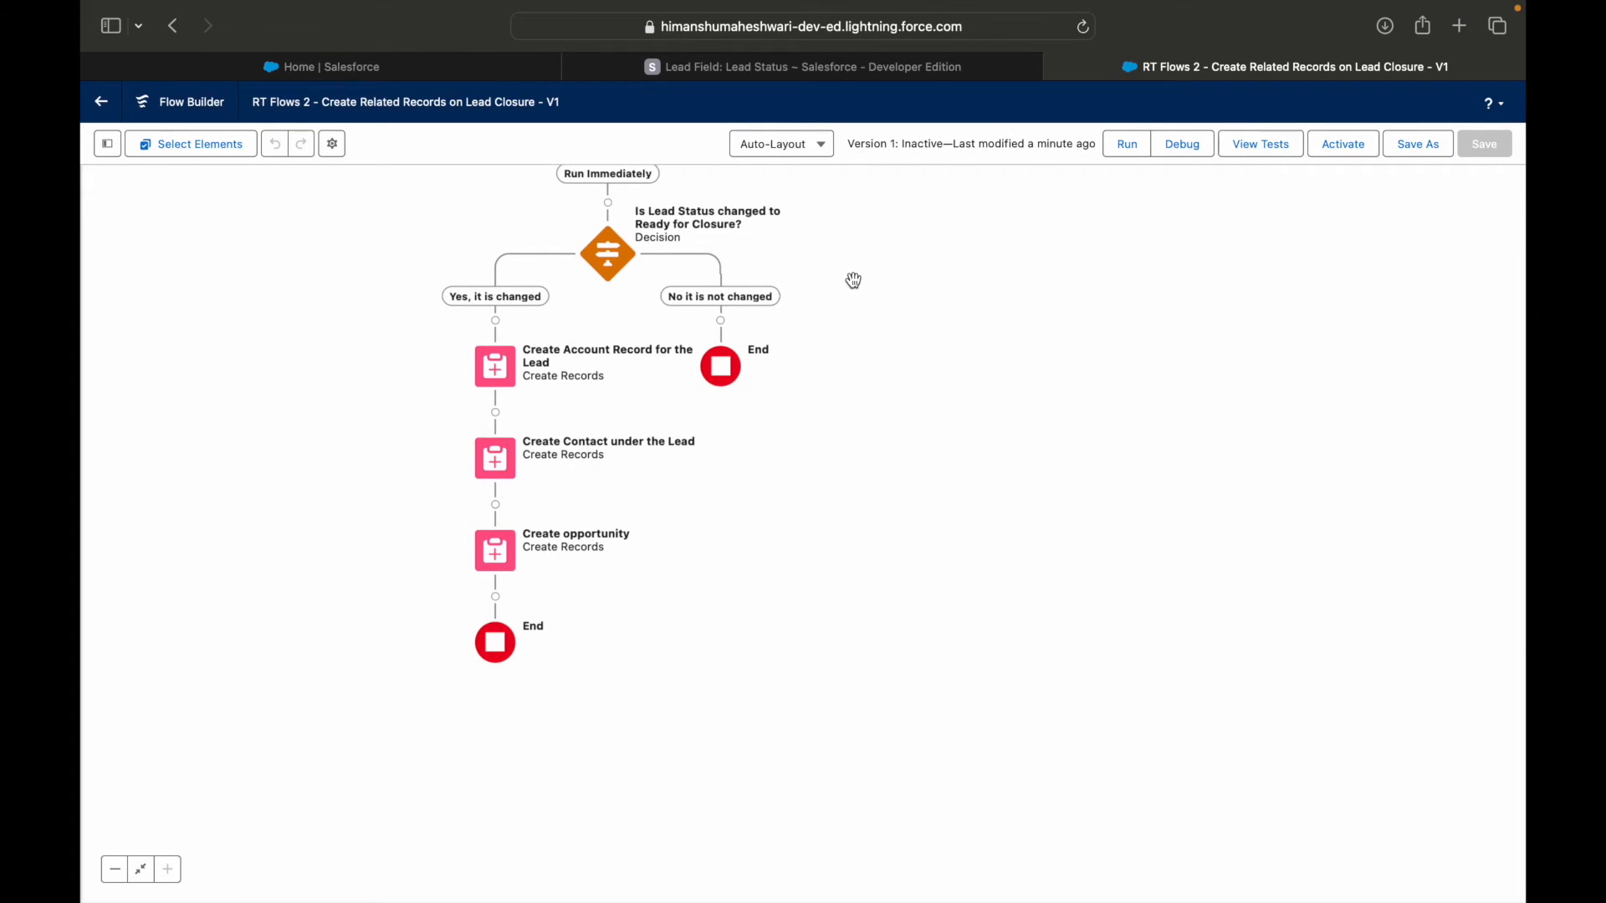
pyautogui.click(1350, 146)
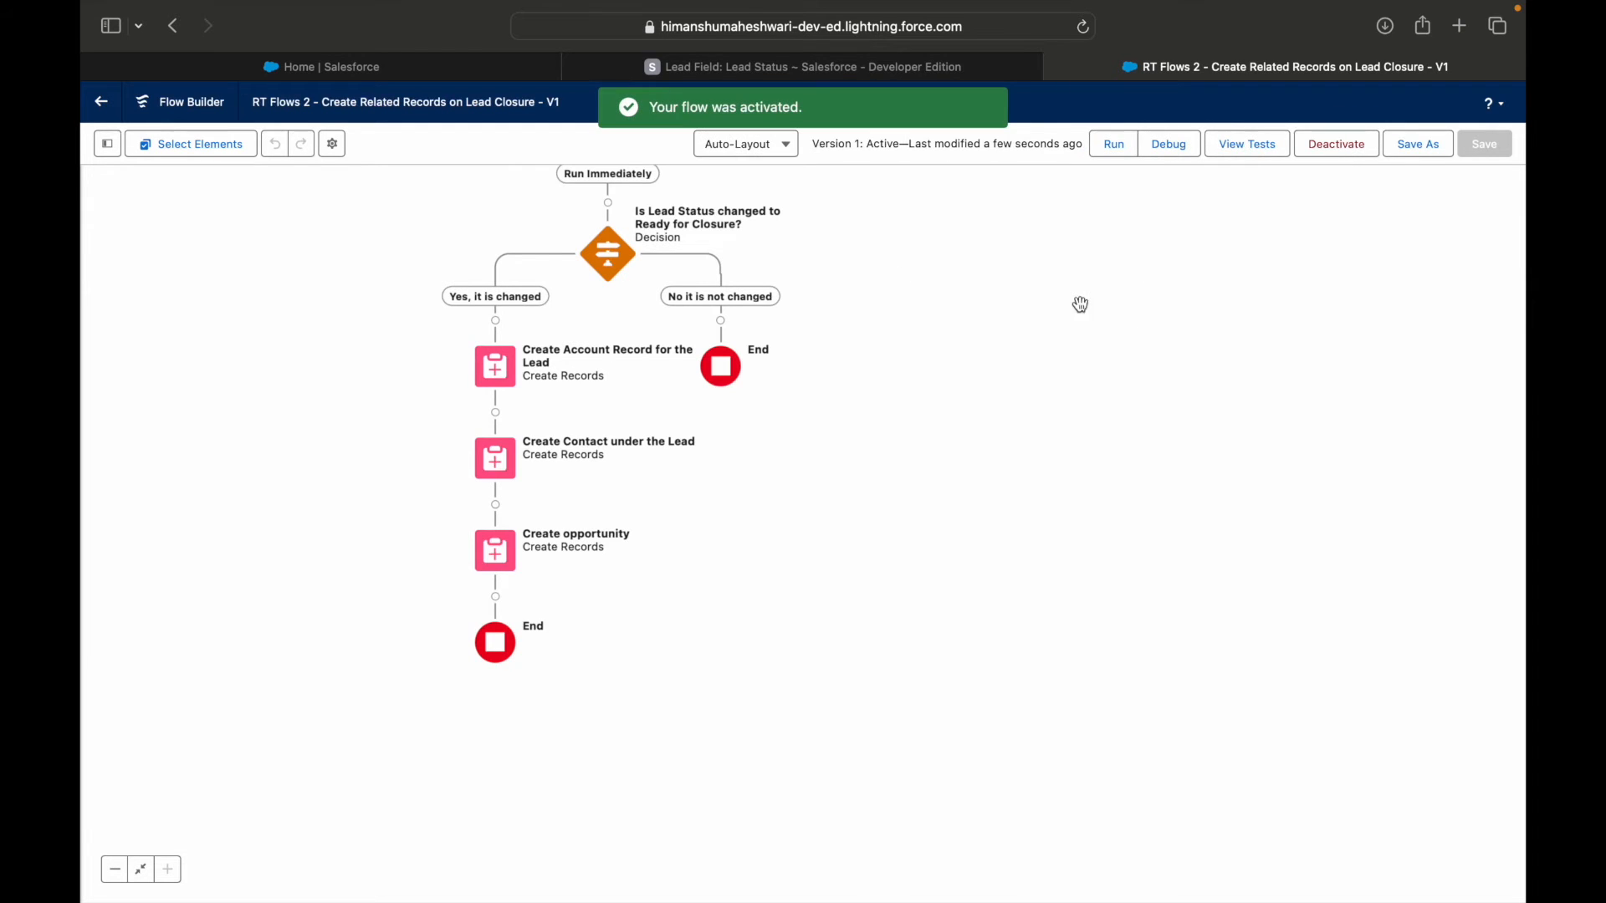
# Switch to the Sales app, find Leads through the app launcher and open the first lead in the list.
pyautogui.click(458, 73)
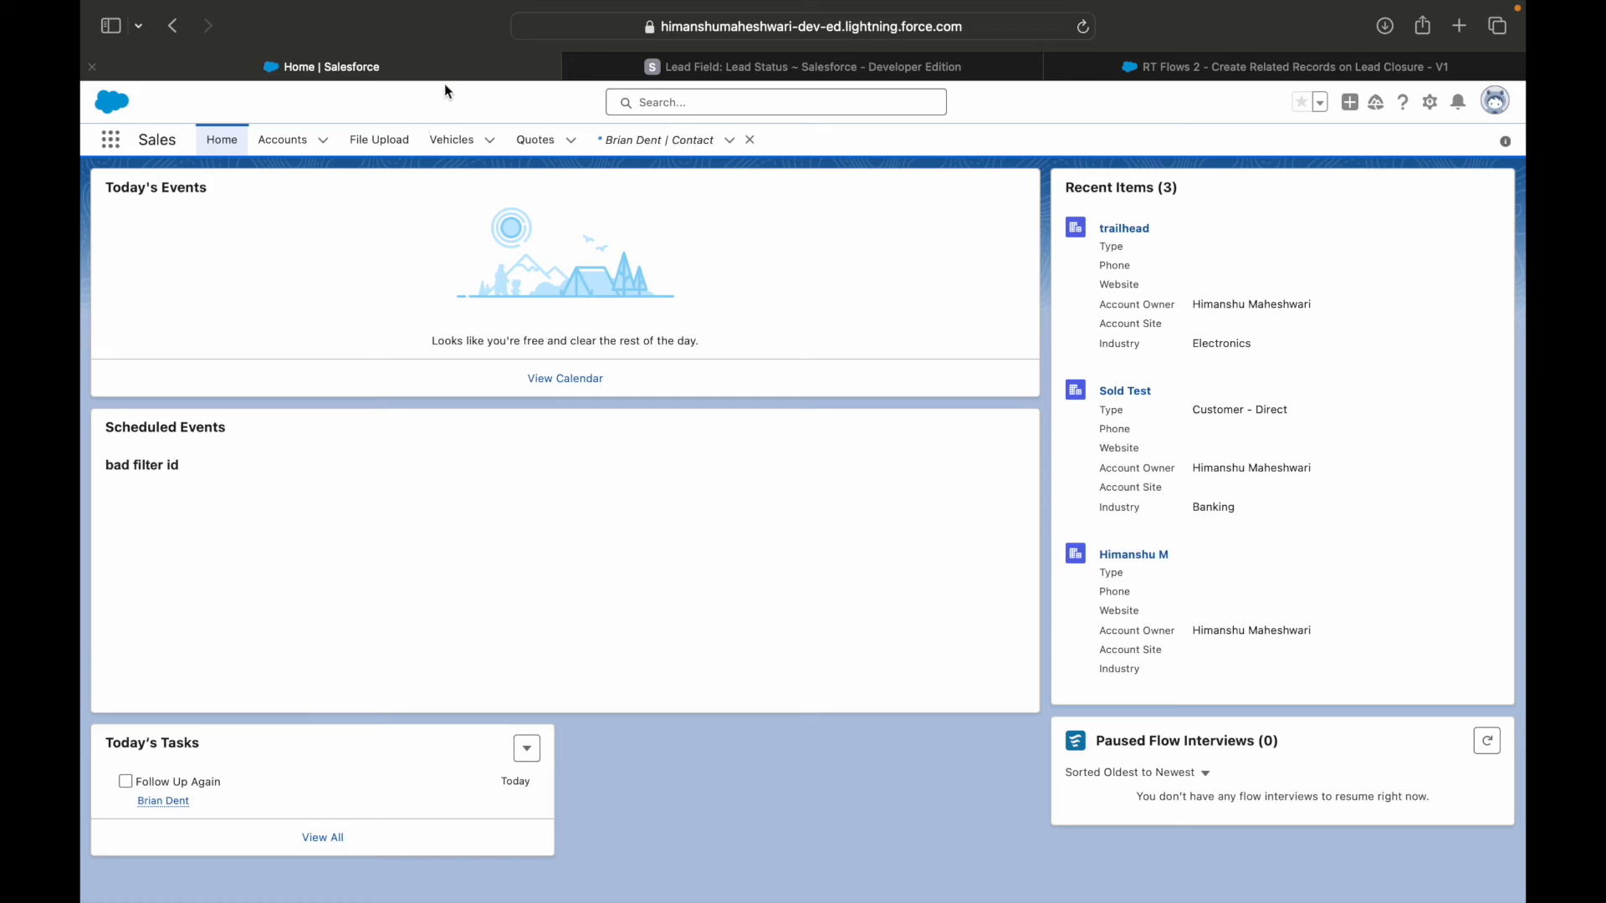
pyautogui.click(650, 144)
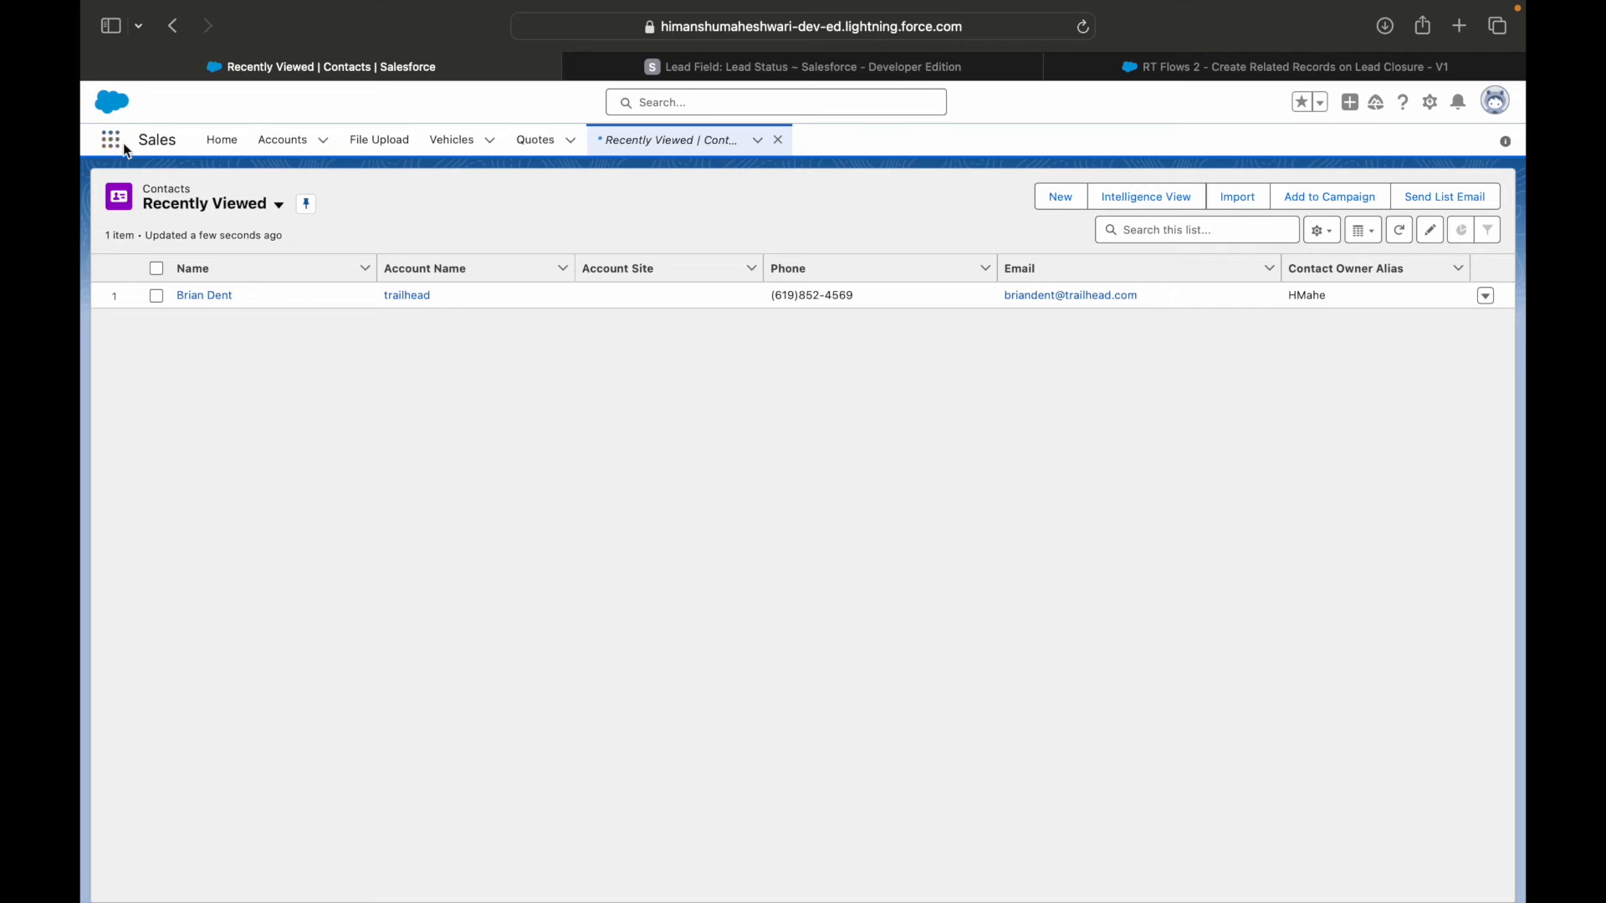
pyautogui.click(125, 148)
pyautogui.write('Lead')
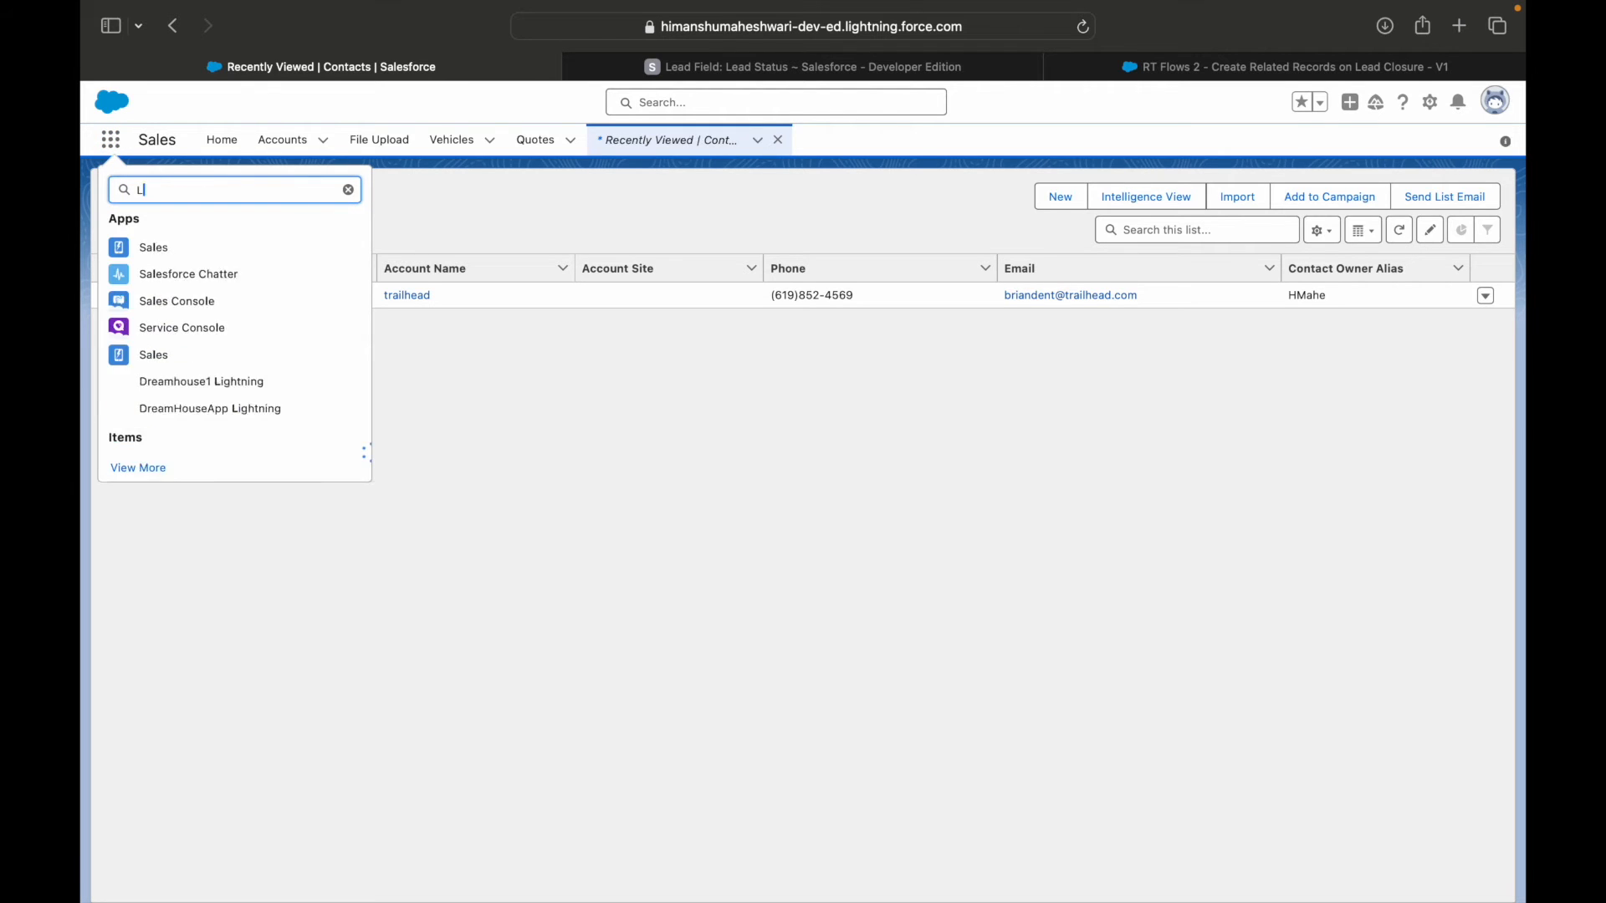
pyautogui.click(136, 299)
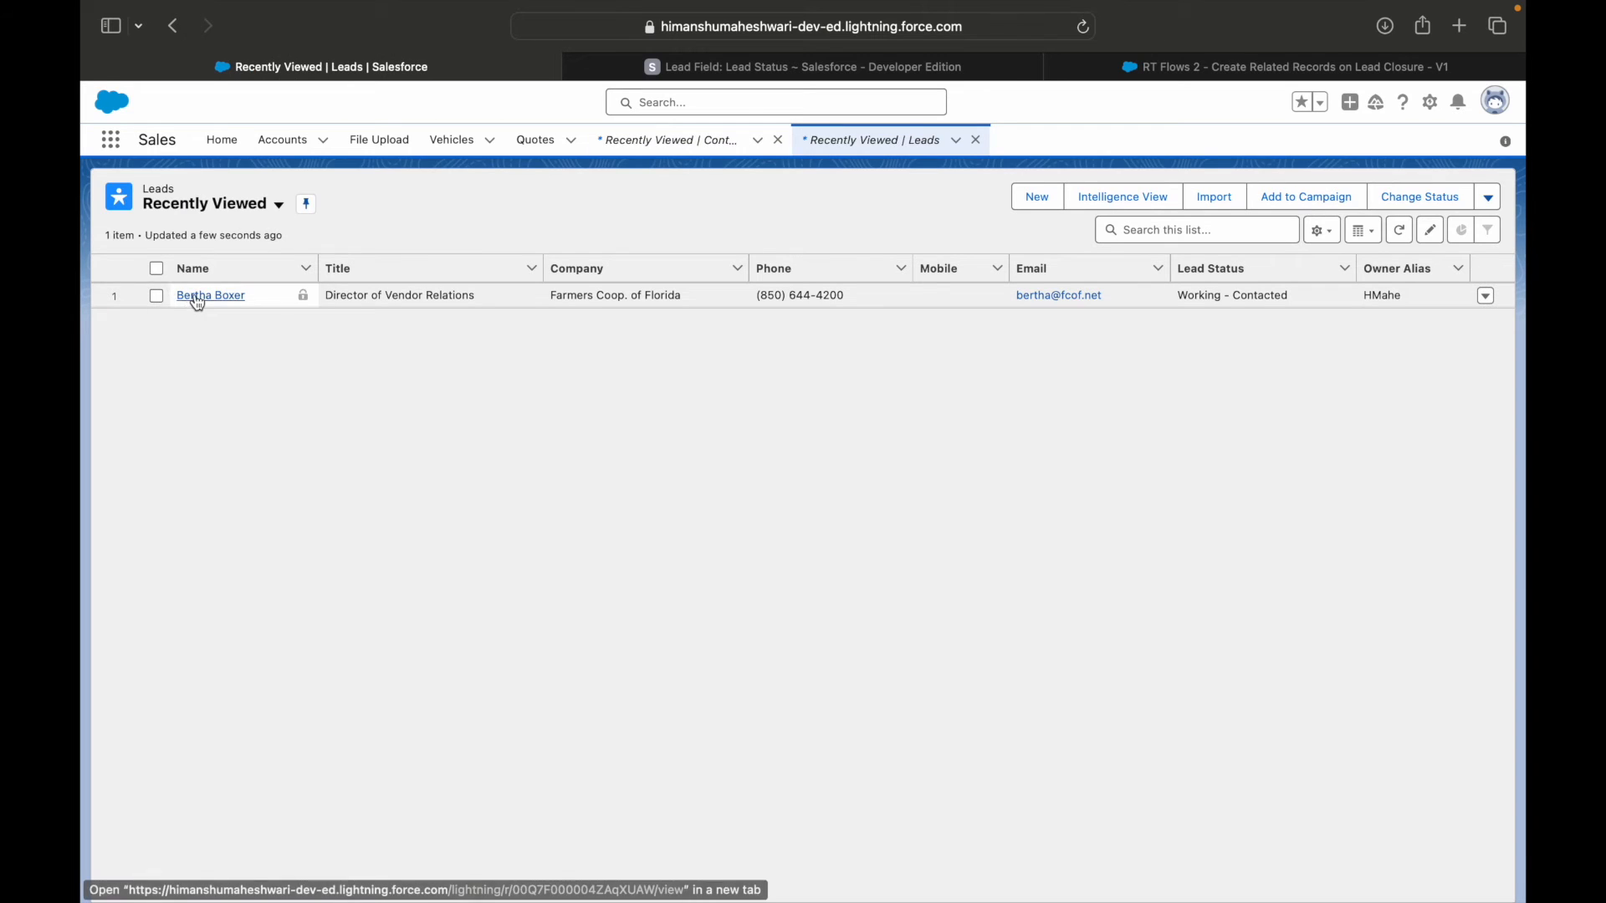
pyautogui.click(199, 298)
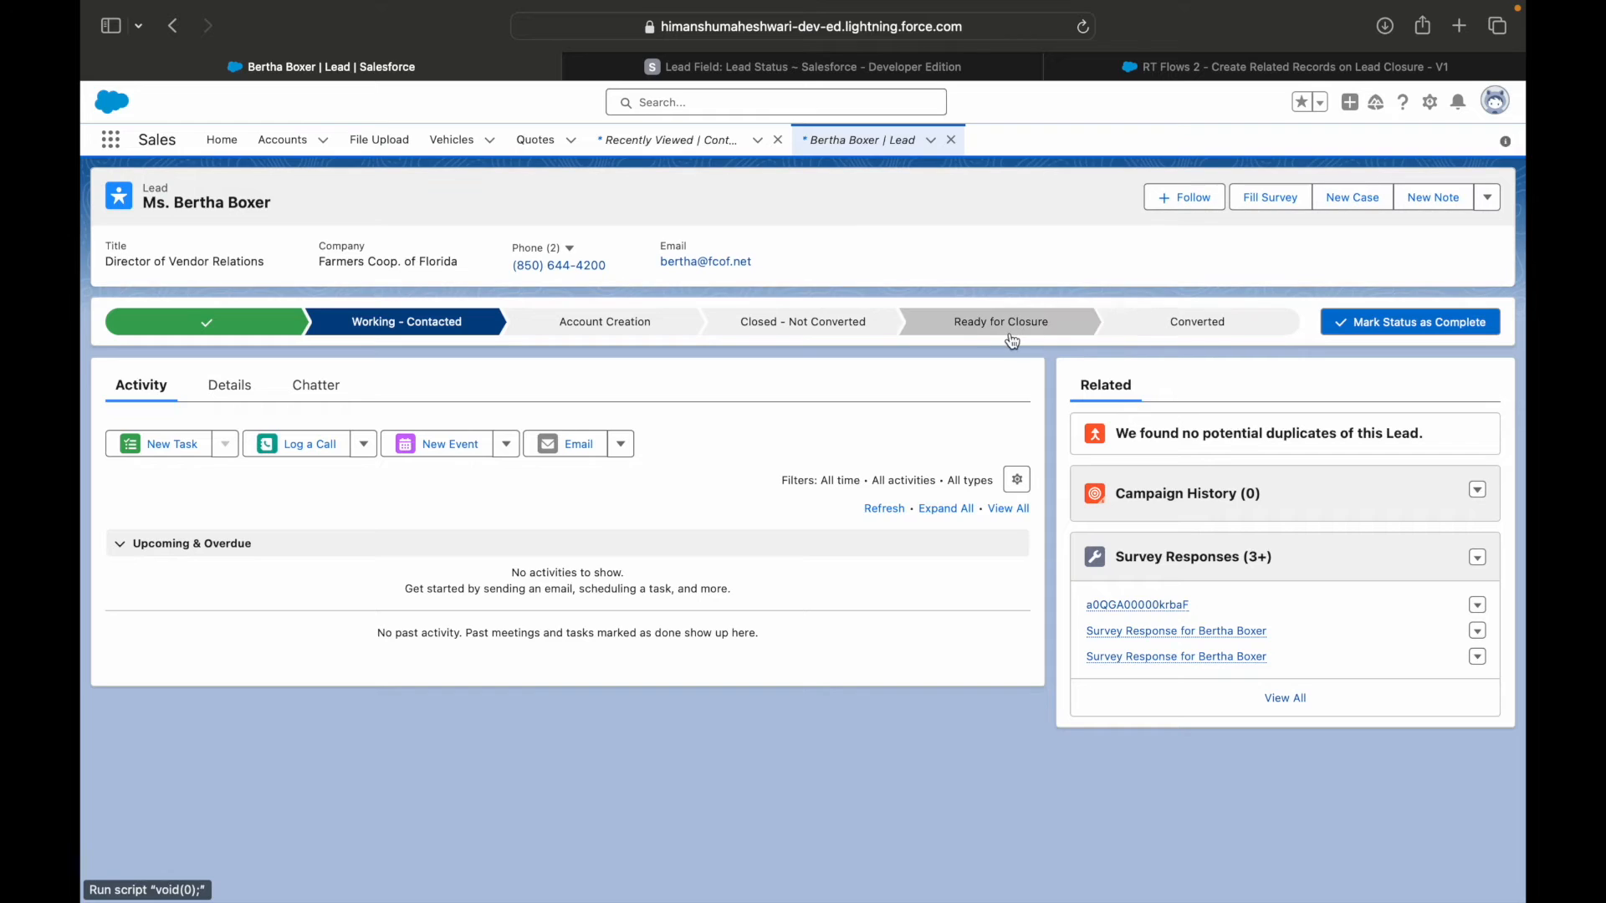
# Try to mark Ready for Closure as the lead's current status and read the resulting message.
pyautogui.click(1079, 330)
pyautogui.click(1428, 330)
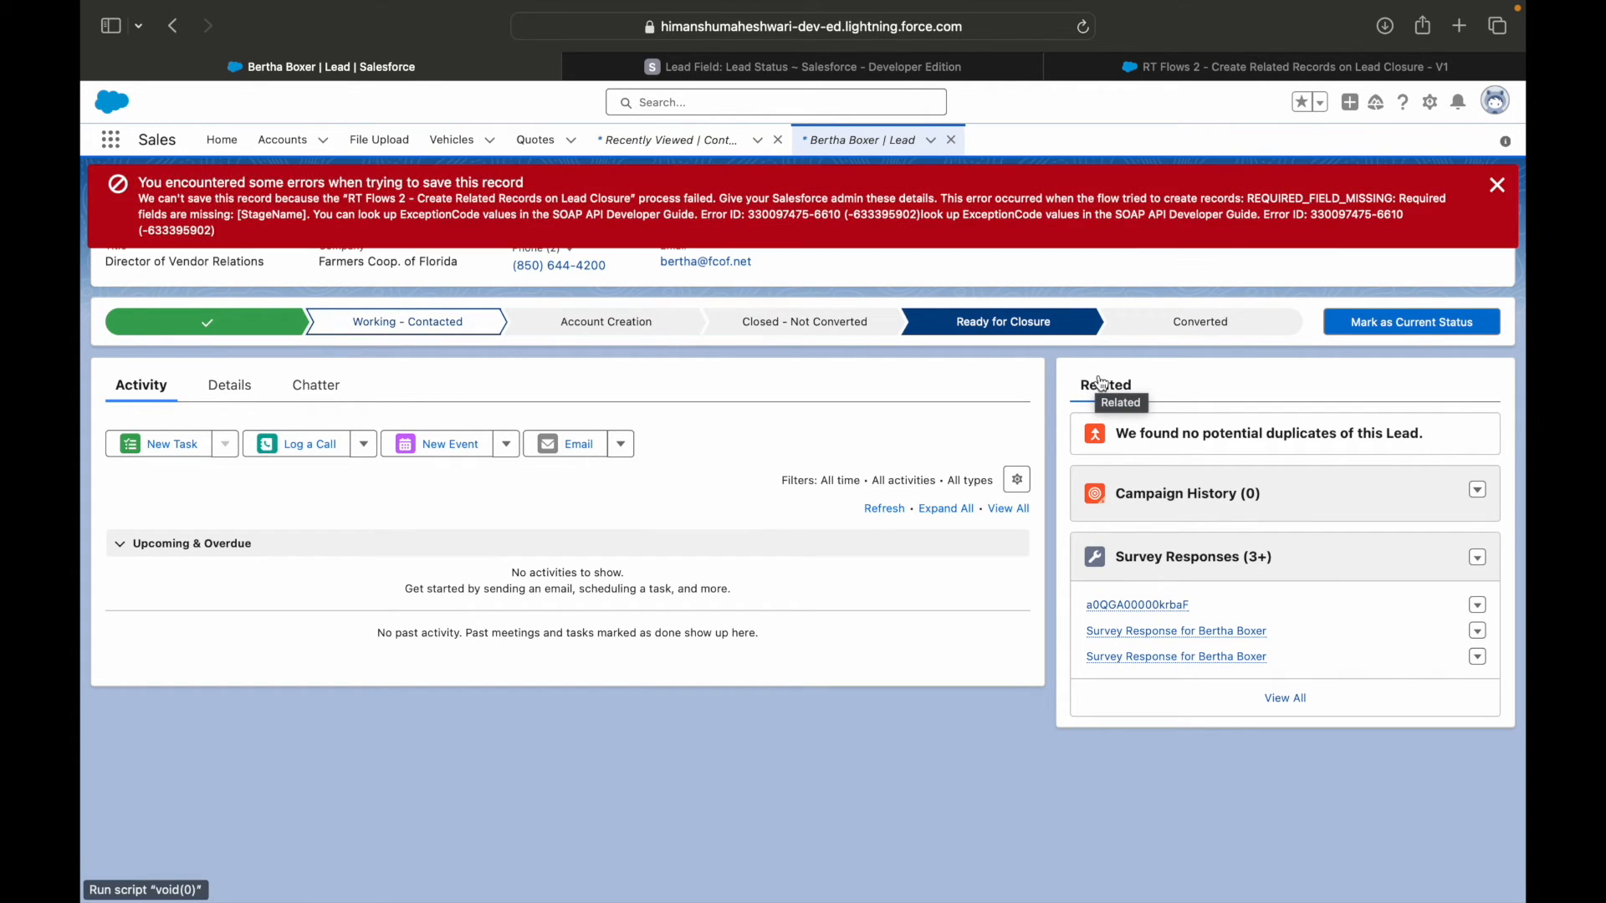
pyautogui.moveTo(348, 199); pyautogui.dragTo(1347, 213)
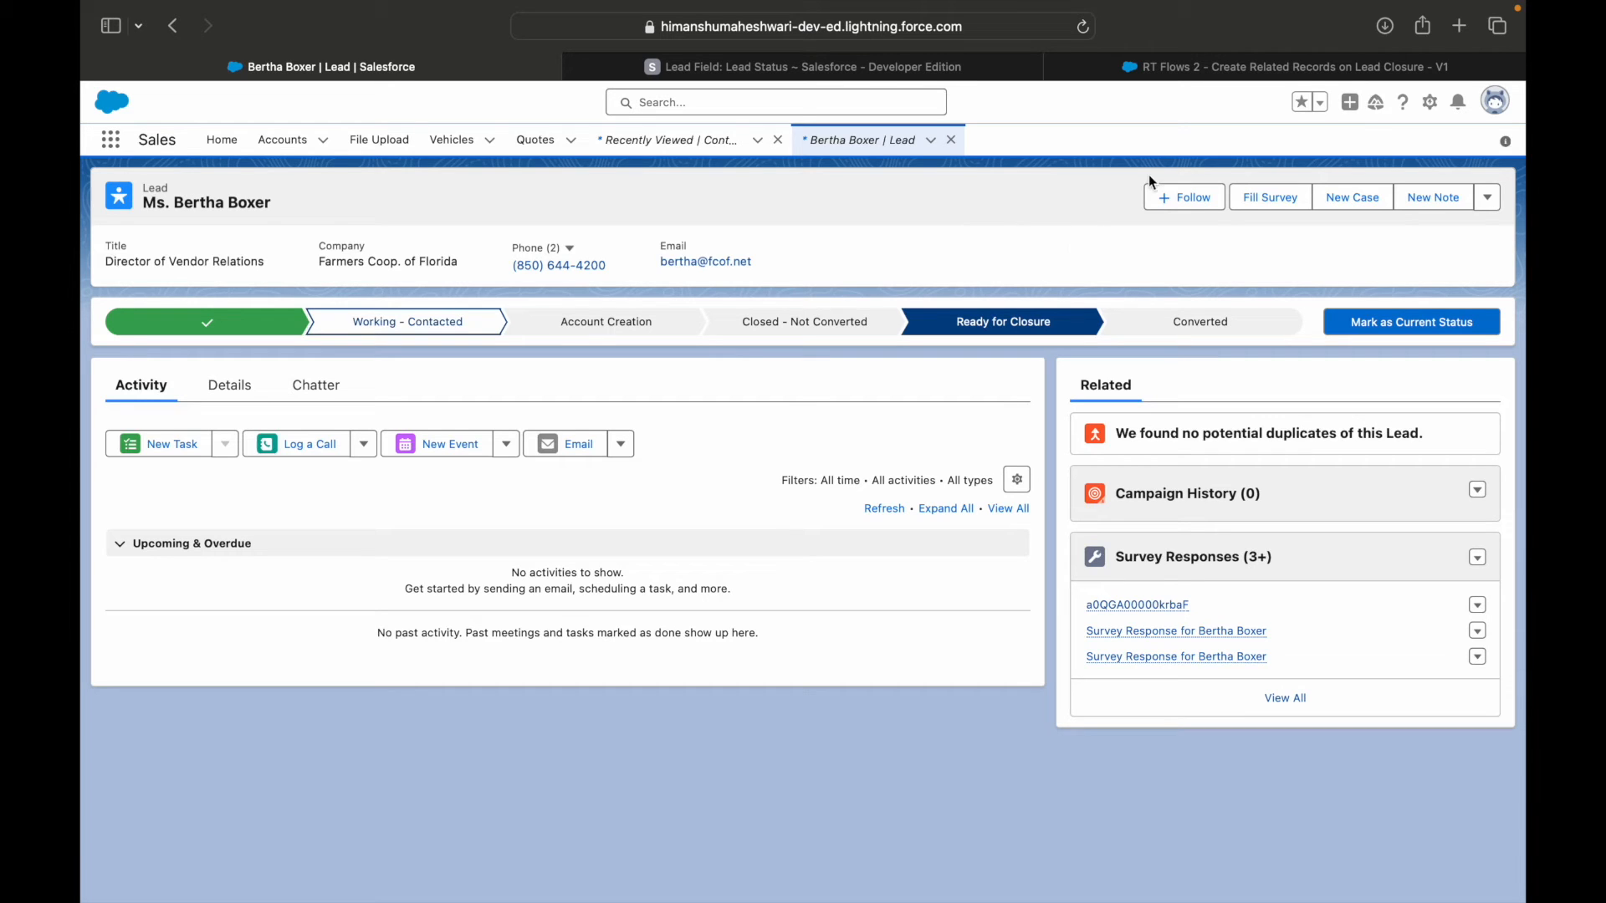
# Back in the flow, add a Custom Error element after Create opportunity and label it Throw Error on Failure.
pyautogui.click(1170, 71)
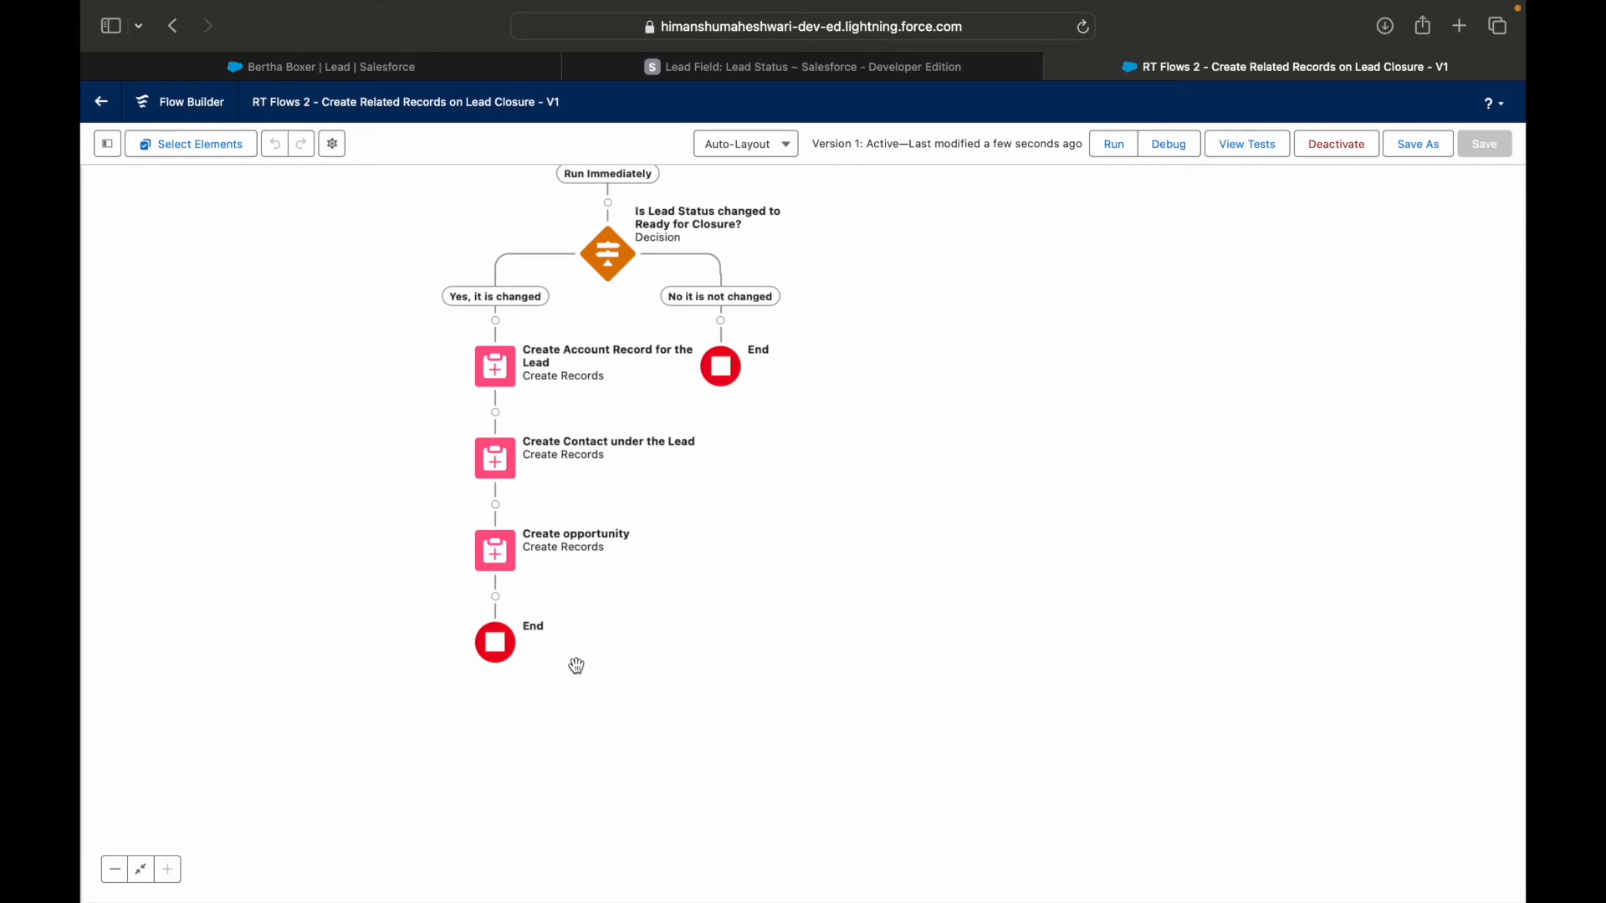
pyautogui.click(496, 599)
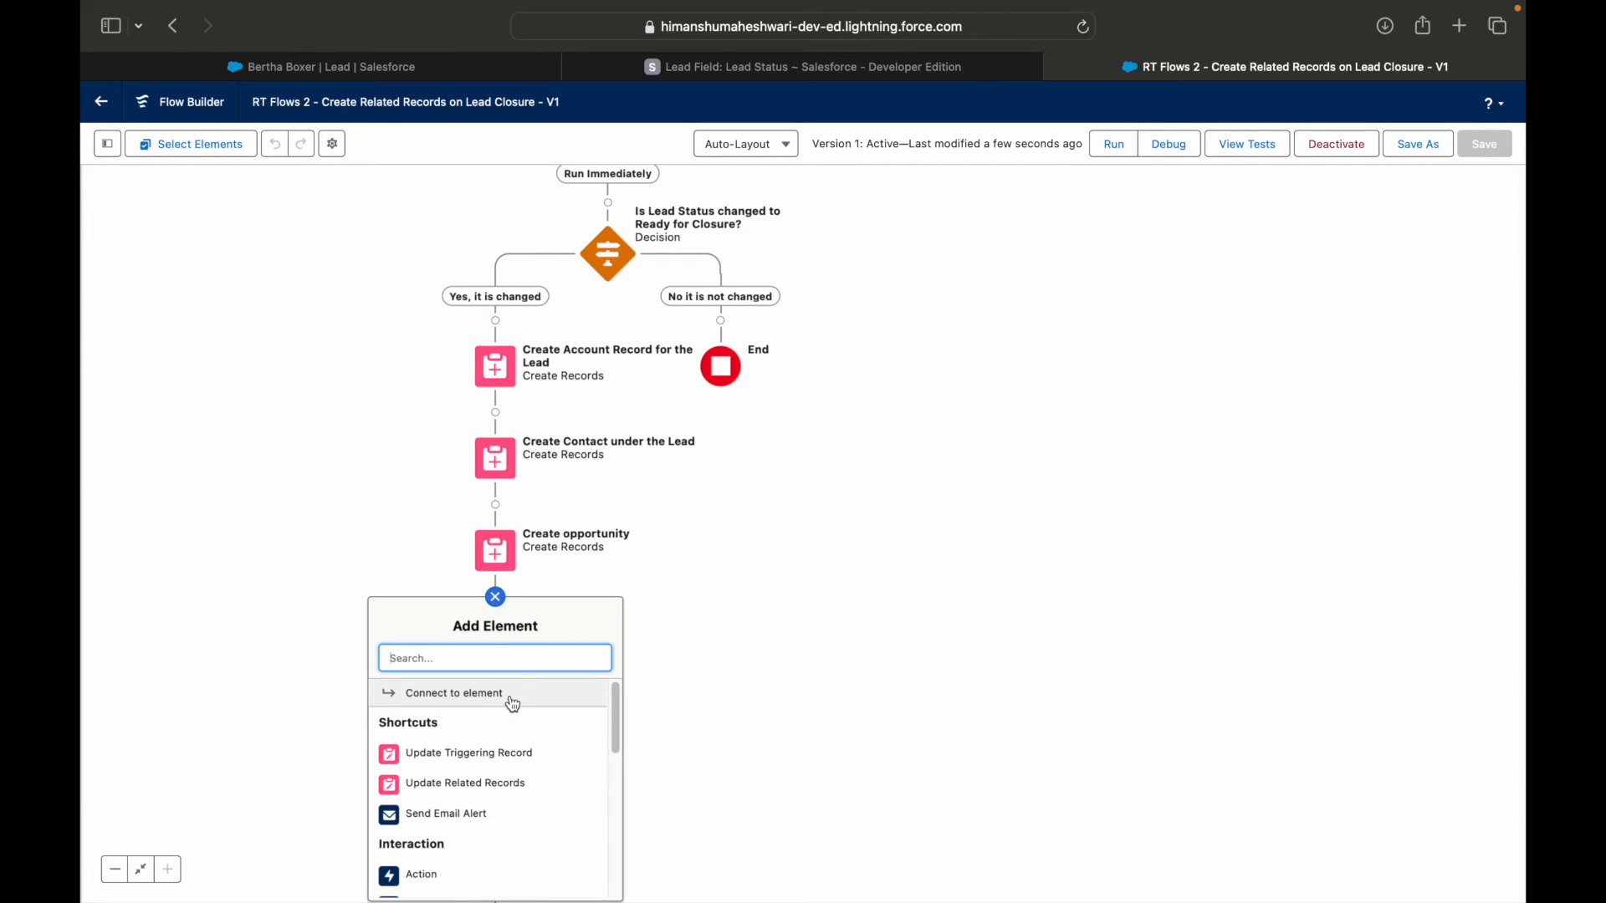
pyautogui.scroll(-3, 518, 709)
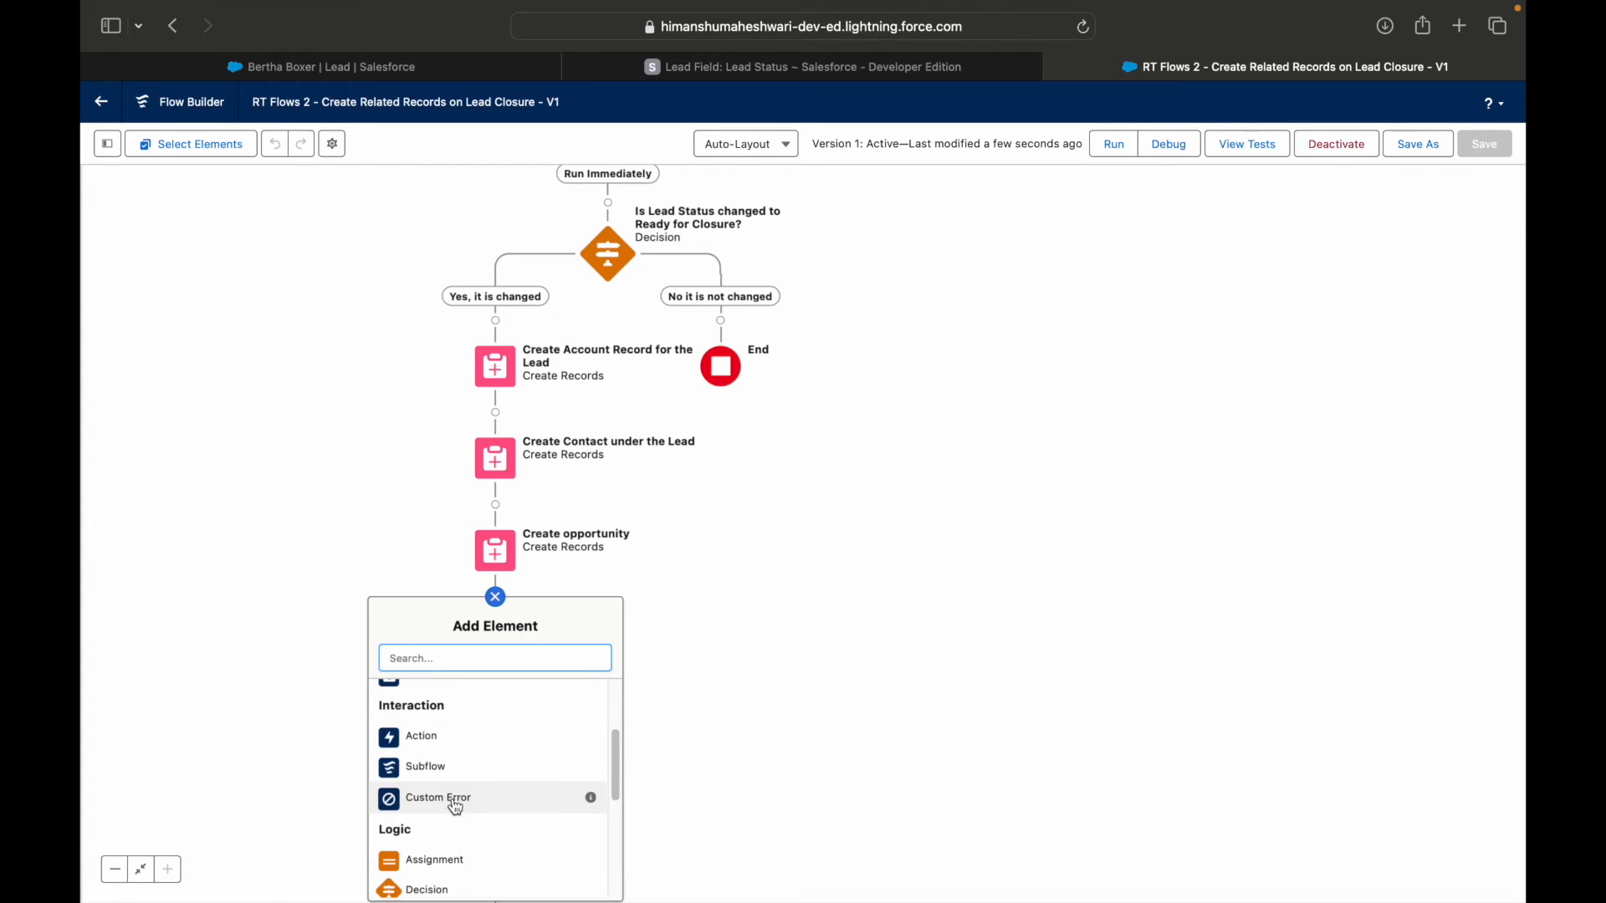
pyautogui.click(452, 800)
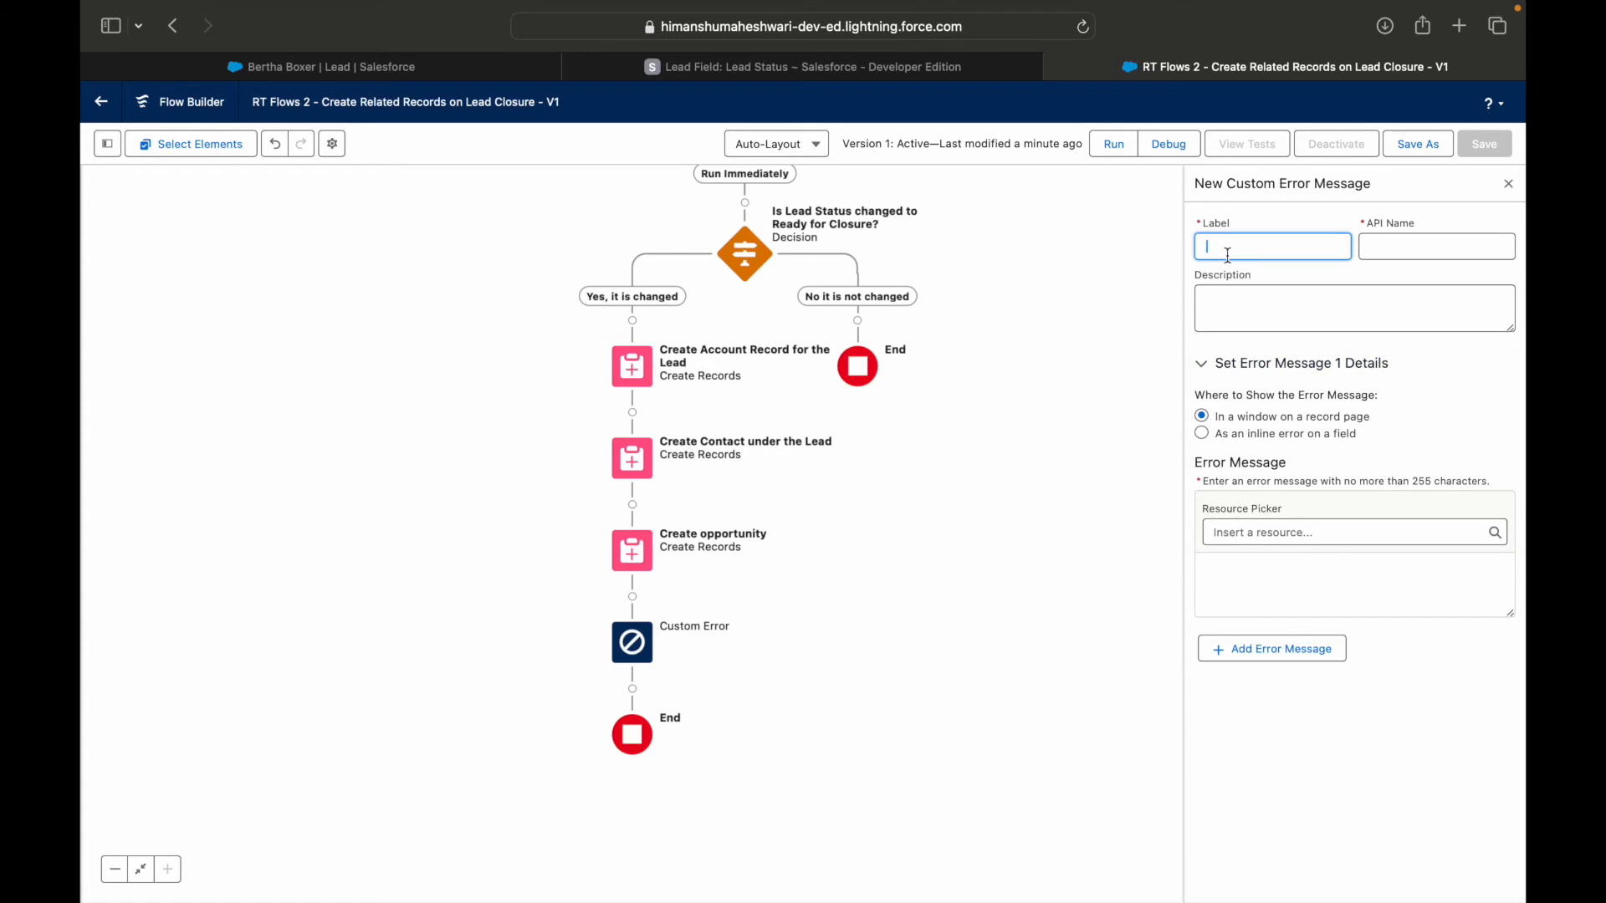
pyautogui.write('Throw Error on Failure')
pyautogui.press('Tab')
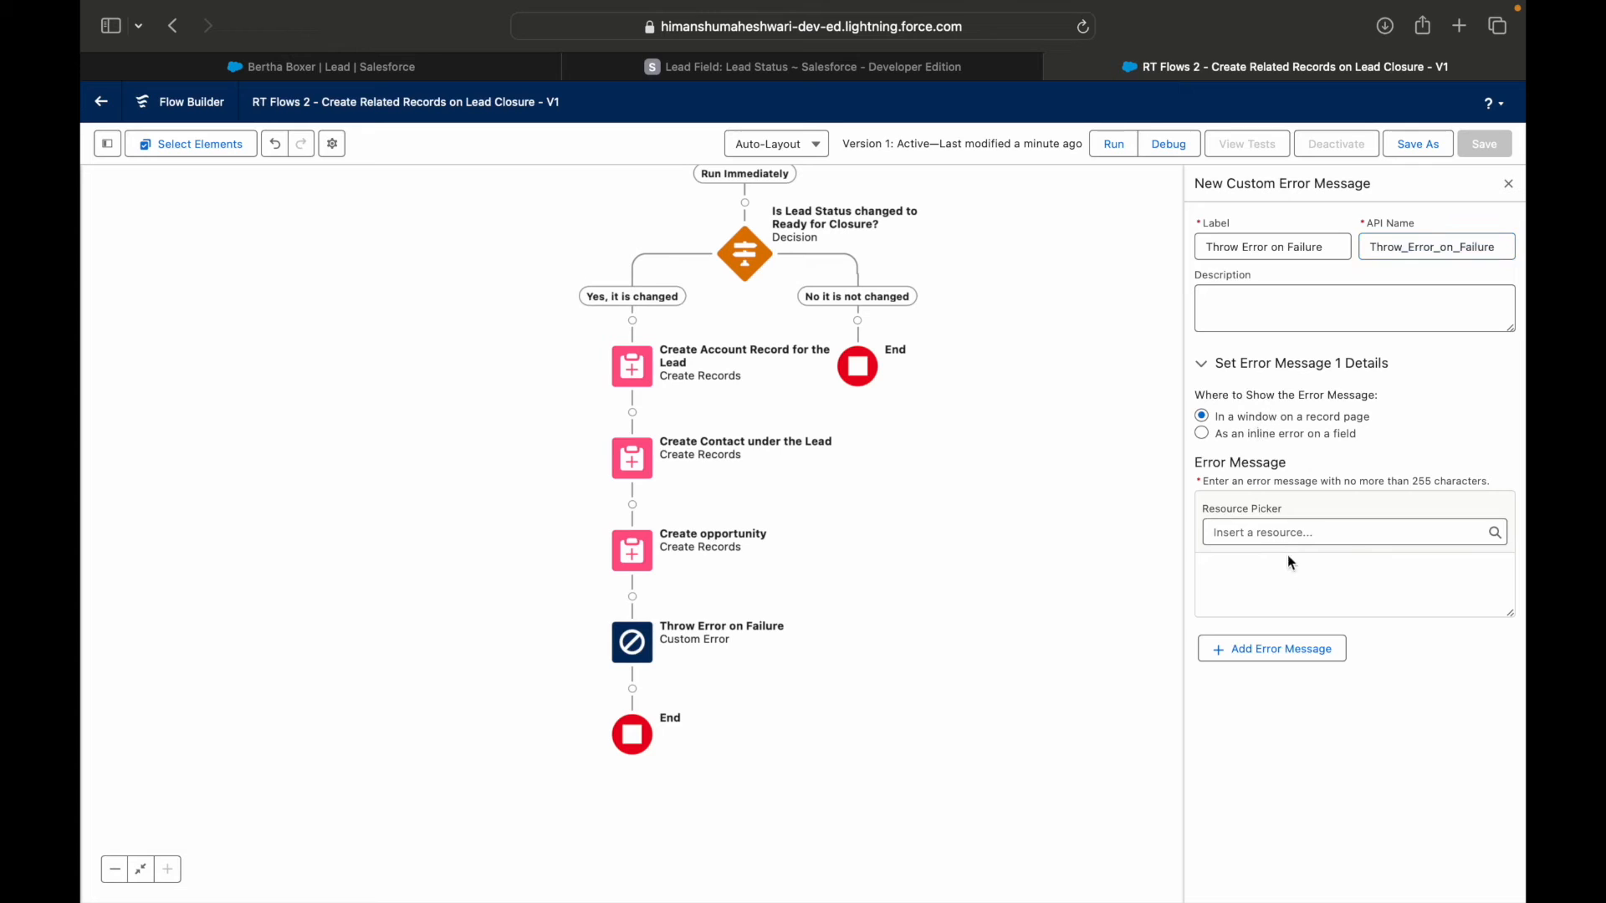
pyautogui.click(1259, 538)
pyautogui.click(1265, 563)
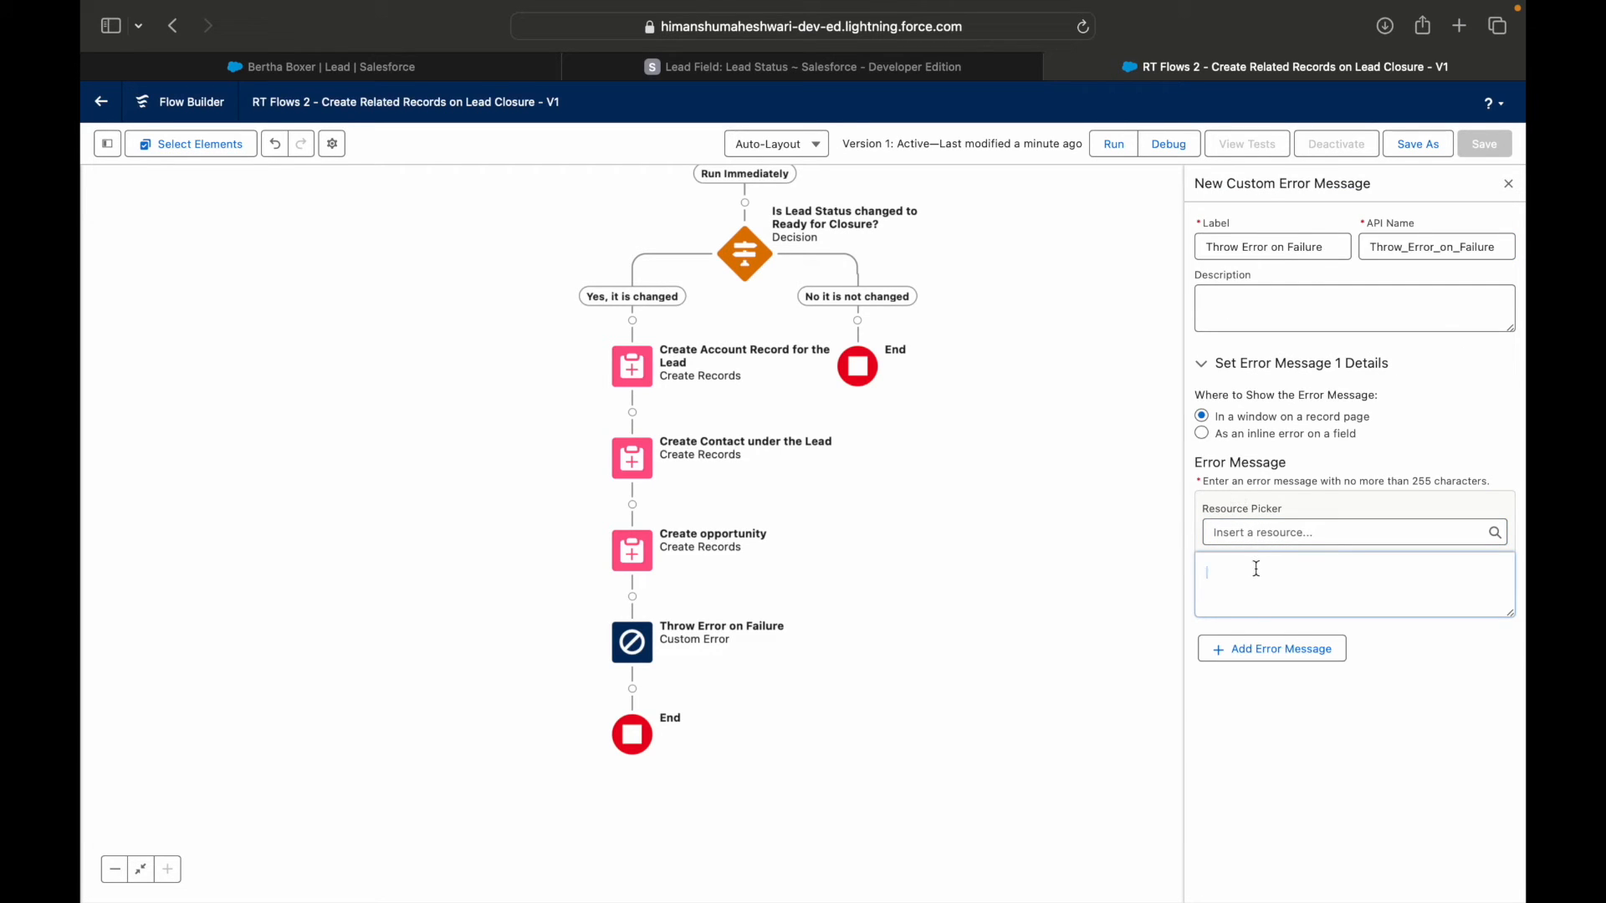
pyautogui.click(1261, 656)
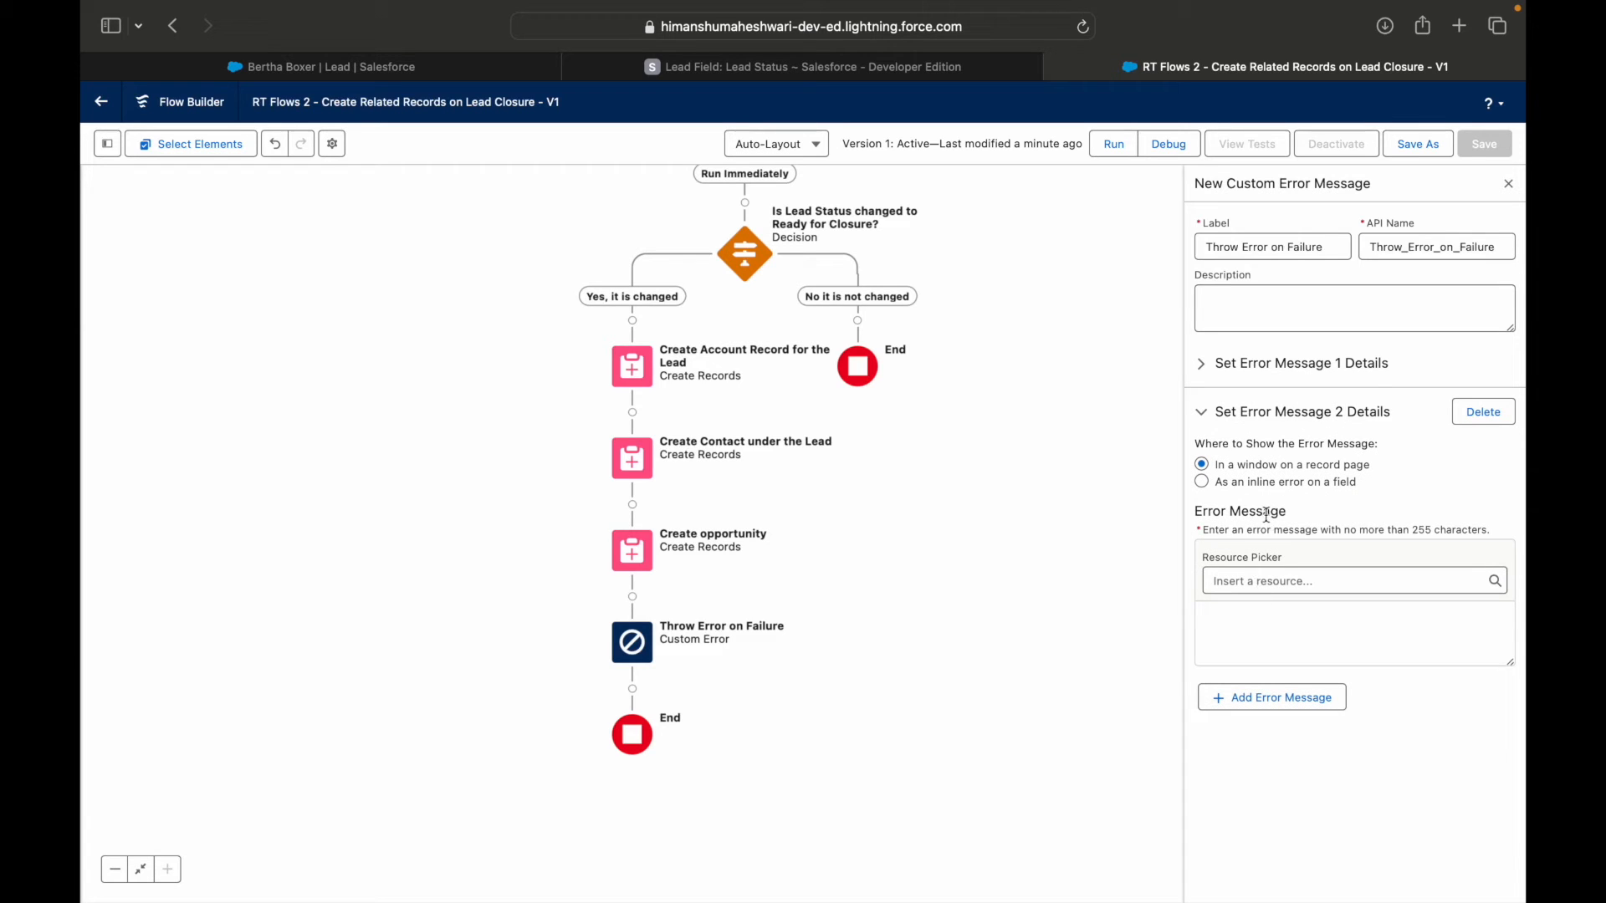
pyautogui.click(1487, 420)
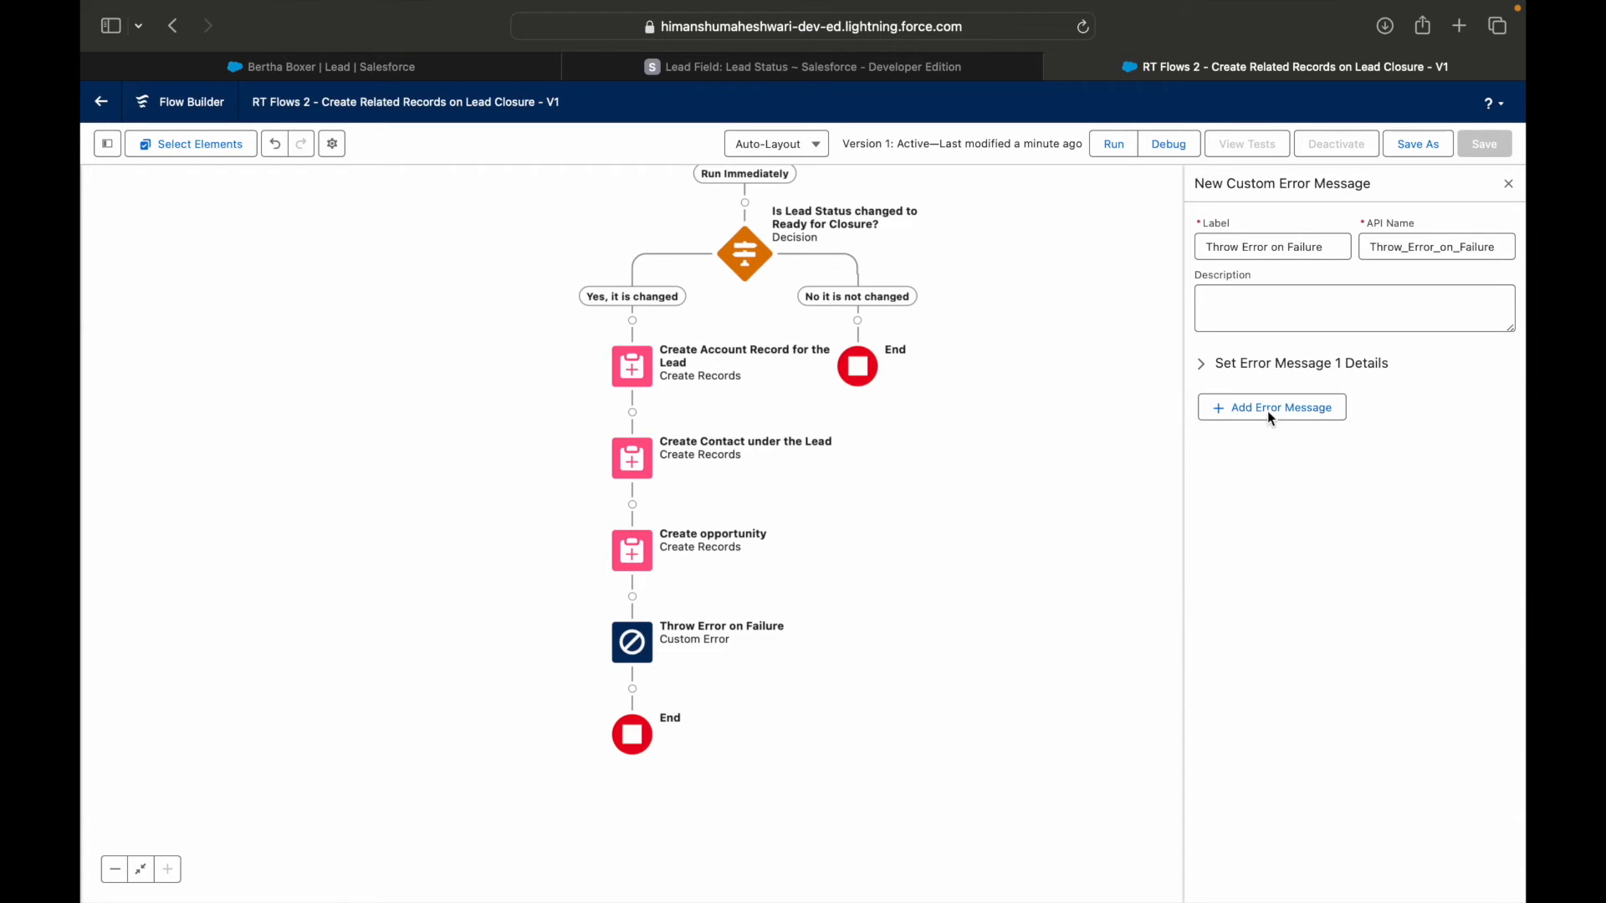
pyautogui.click(1208, 365)
# Enter the error message "Looks like record creation failed from your flow - RT Flows 2. Please review the same.".
pyautogui.click(1265, 569)
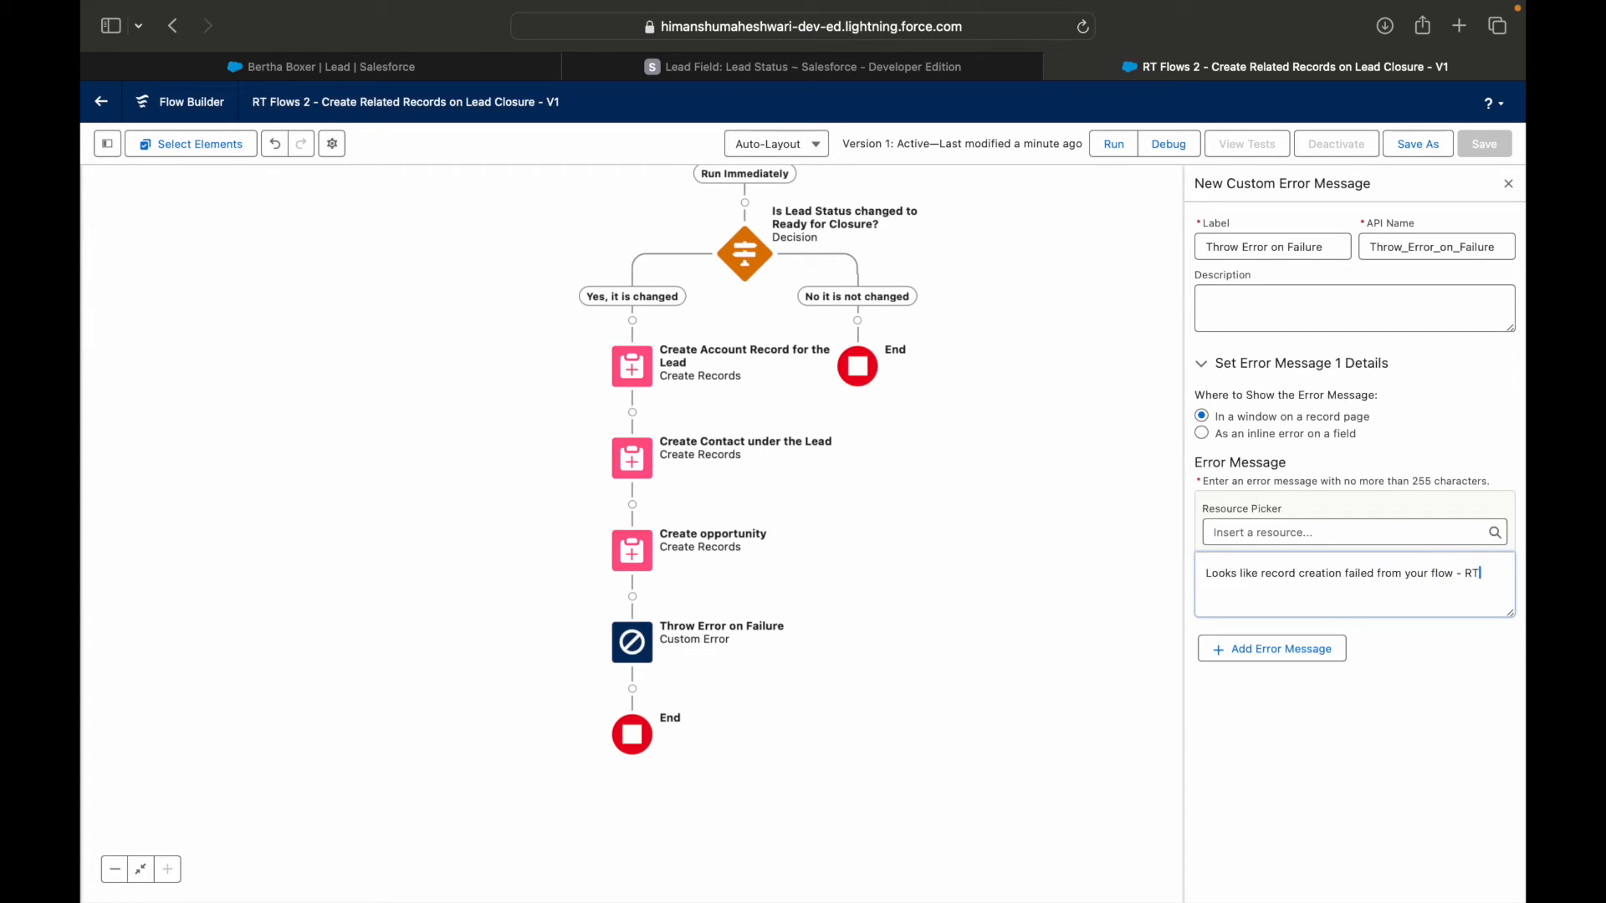
pyautogui.write('ws 2. Please review the same.')
# Look through the resources that can be inserted into the error message, including the $Flow global variables, without inserting one.
pyautogui.click(1266, 534)
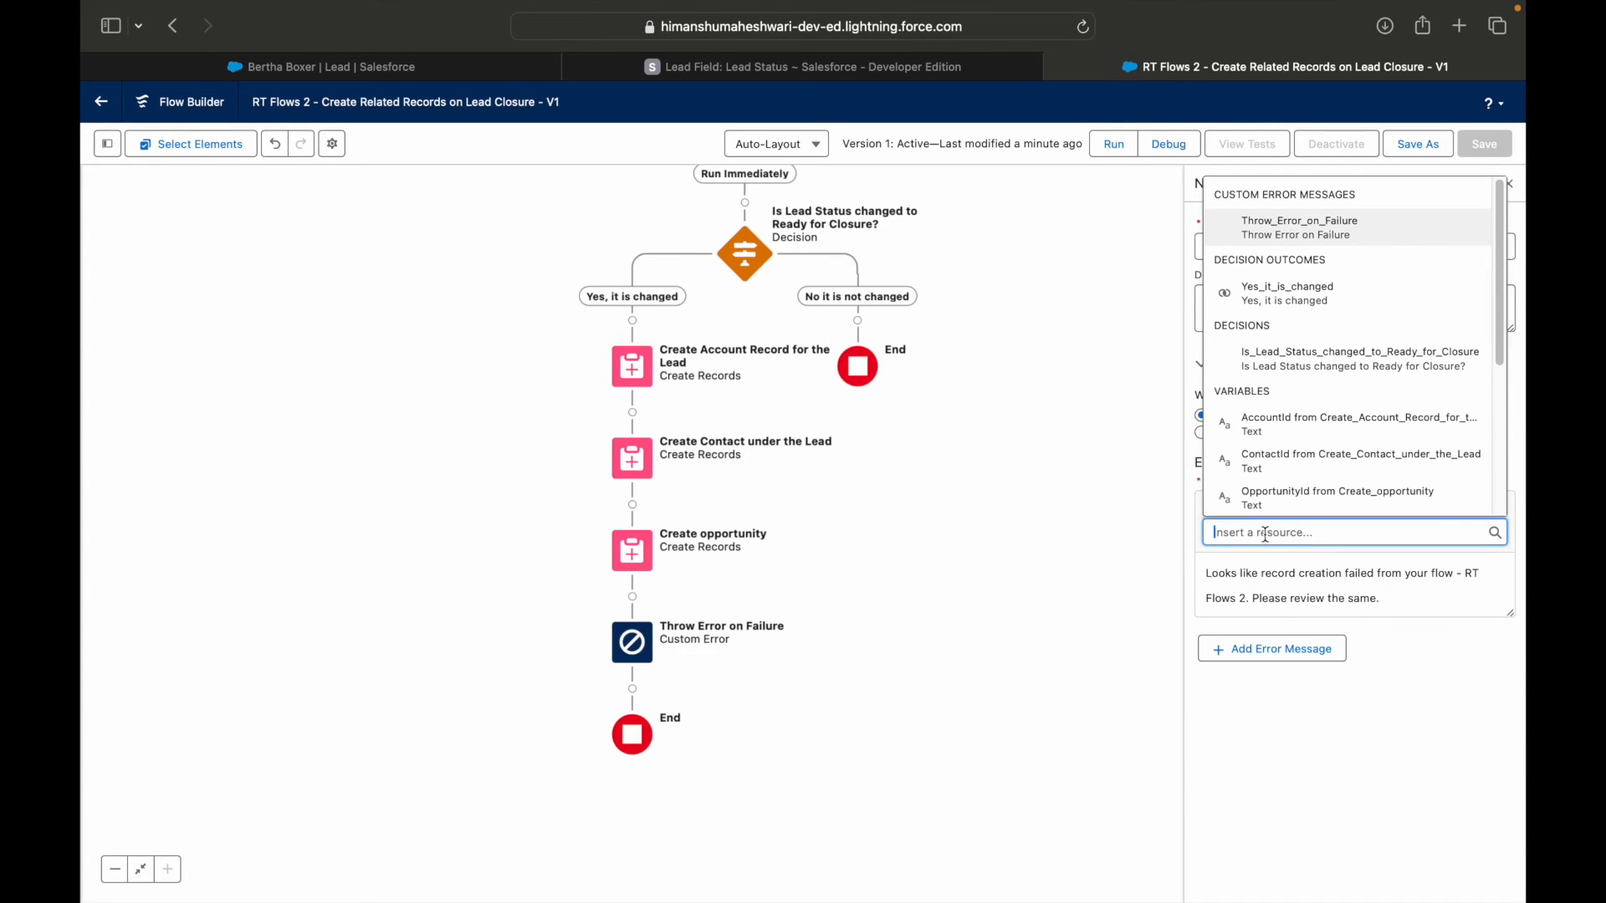
pyautogui.scroll(-4, 1332, 455)
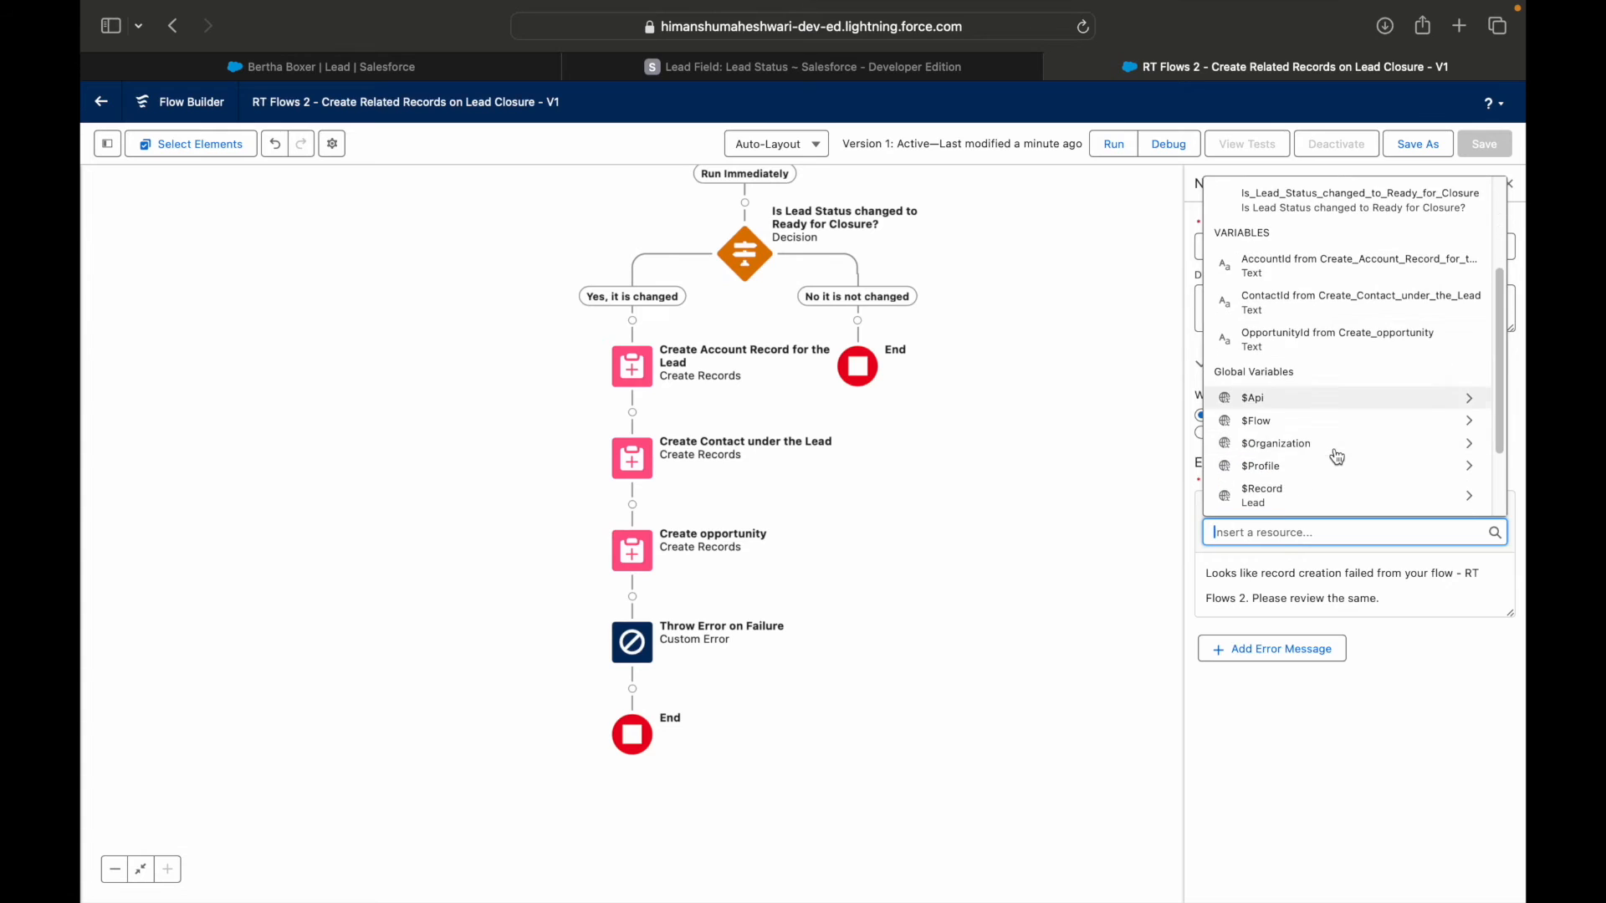
pyautogui.click(1310, 421)
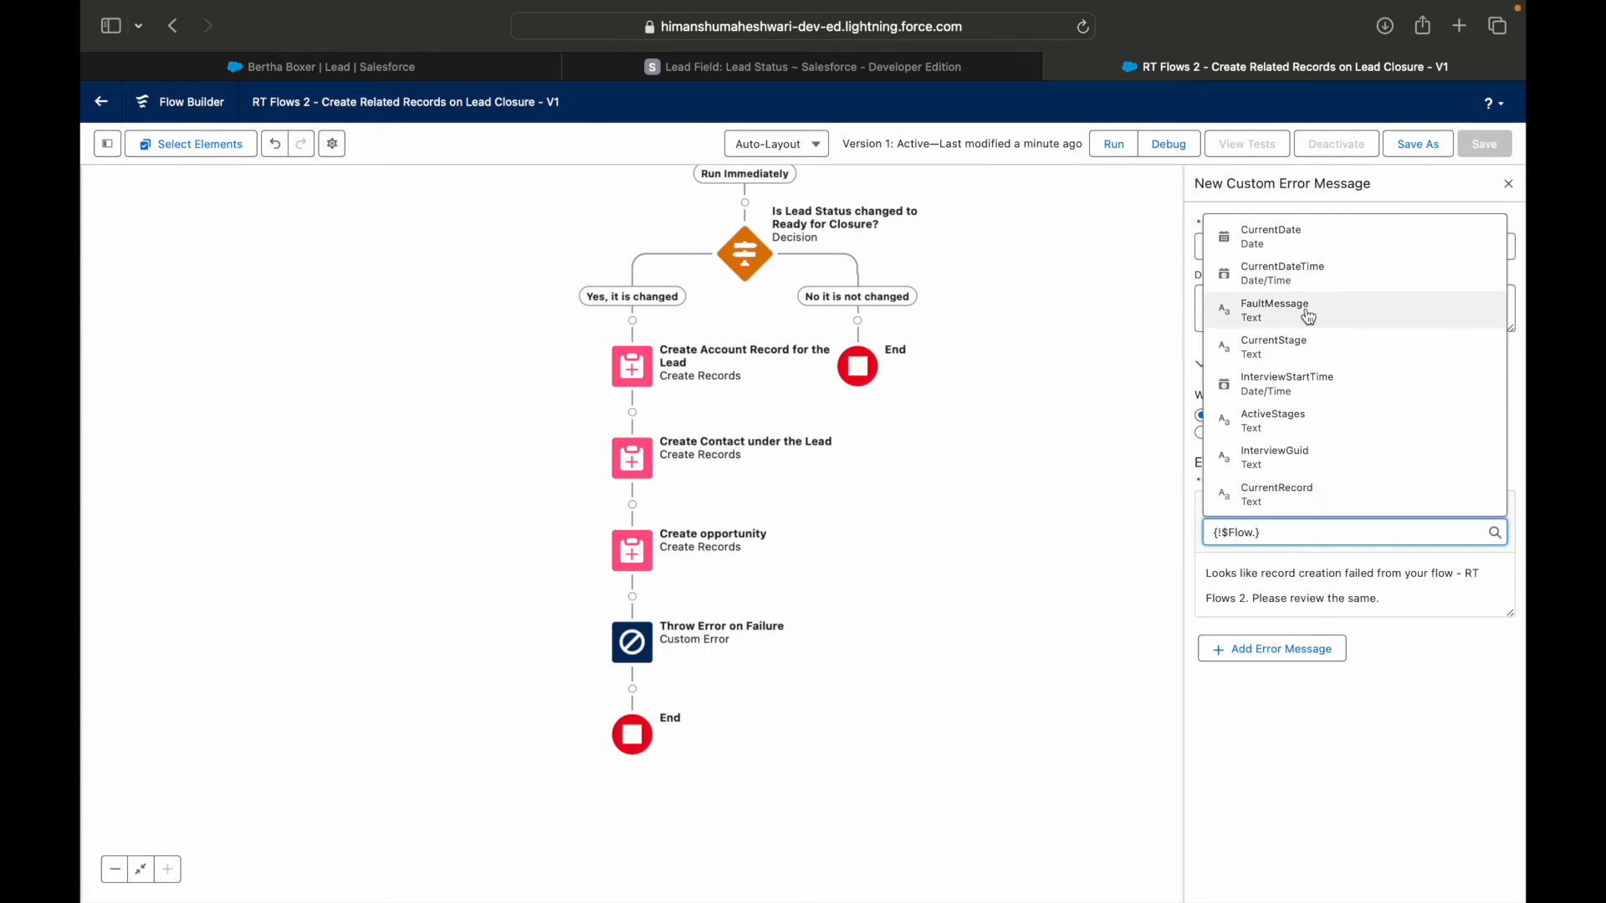
pyautogui.press('super+a')
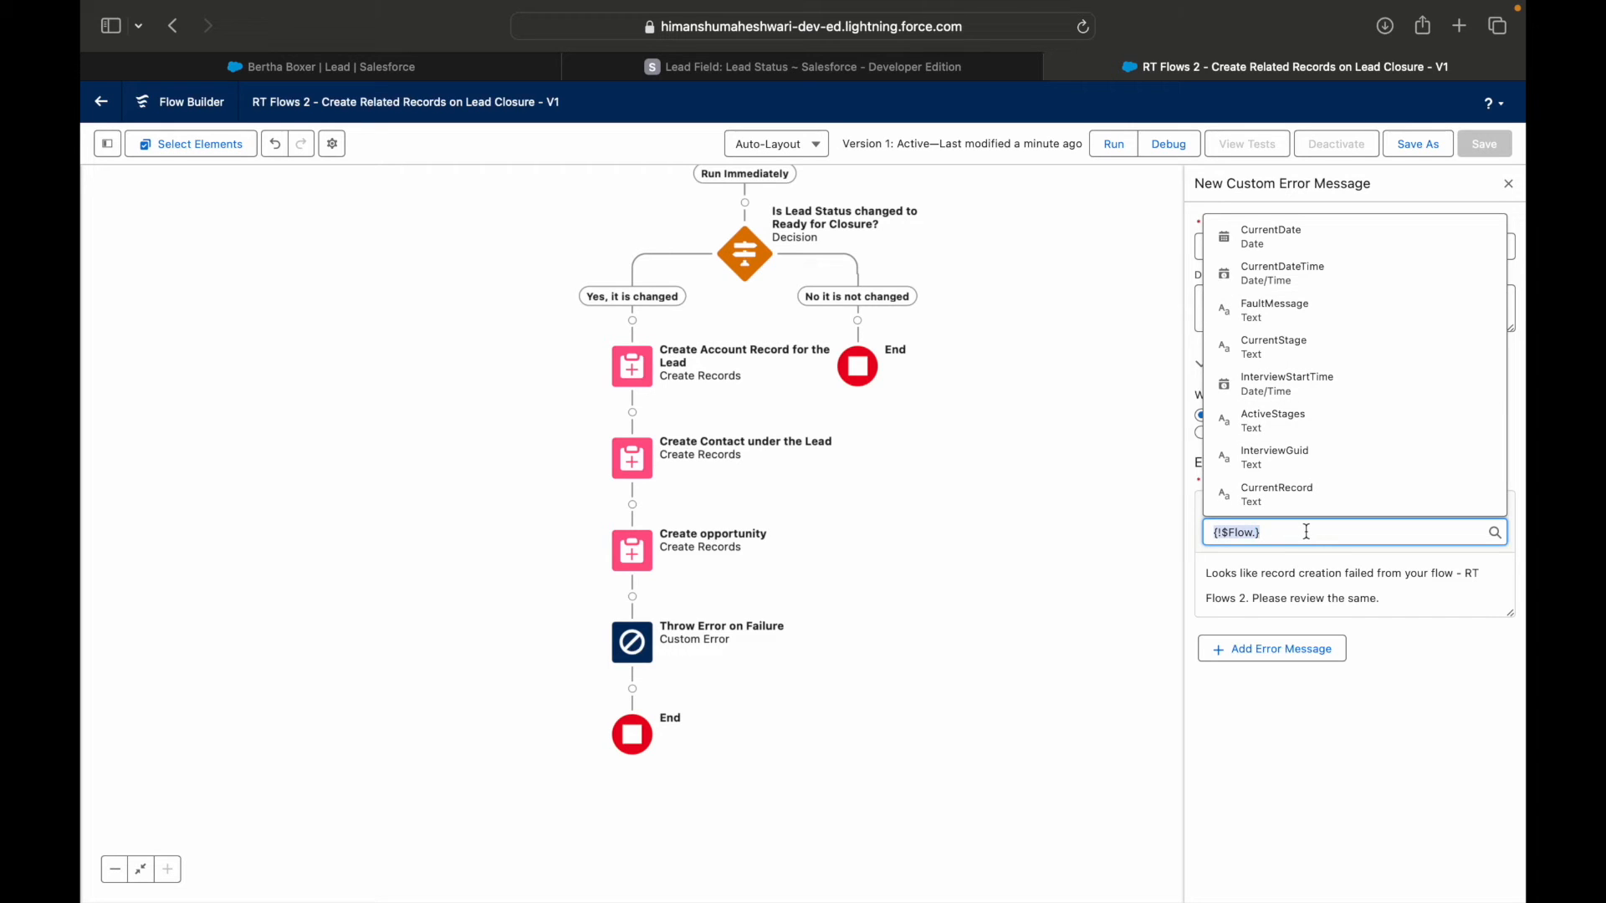
pyautogui.press('BackSpace')
pyautogui.scroll(-3, 1447, 428)
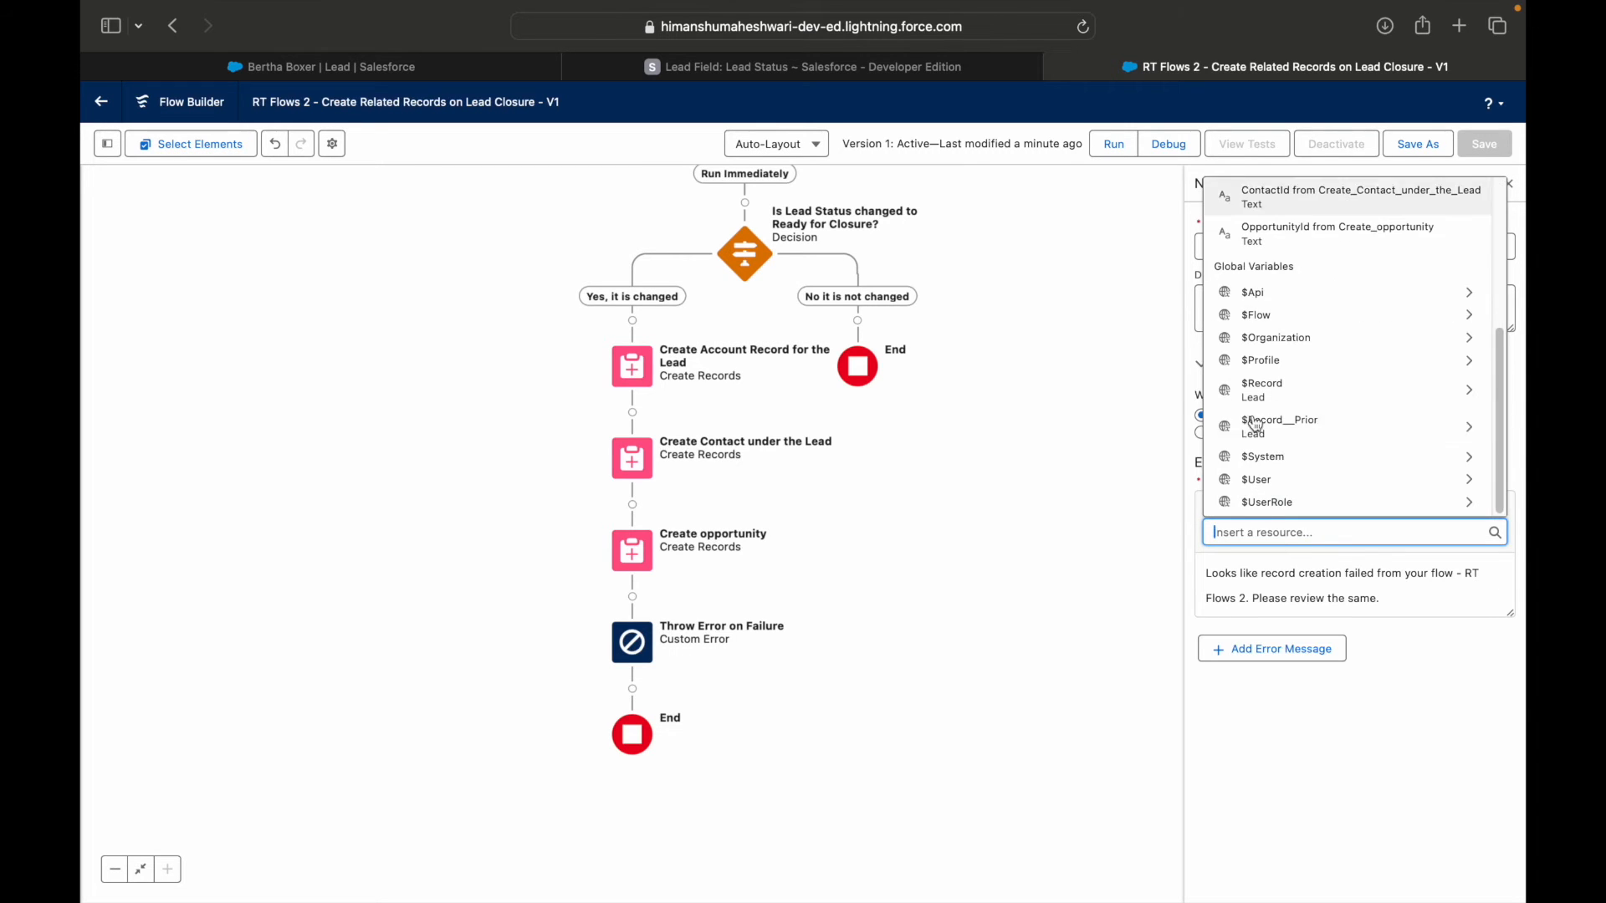
pyautogui.scroll(5, 1271, 443)
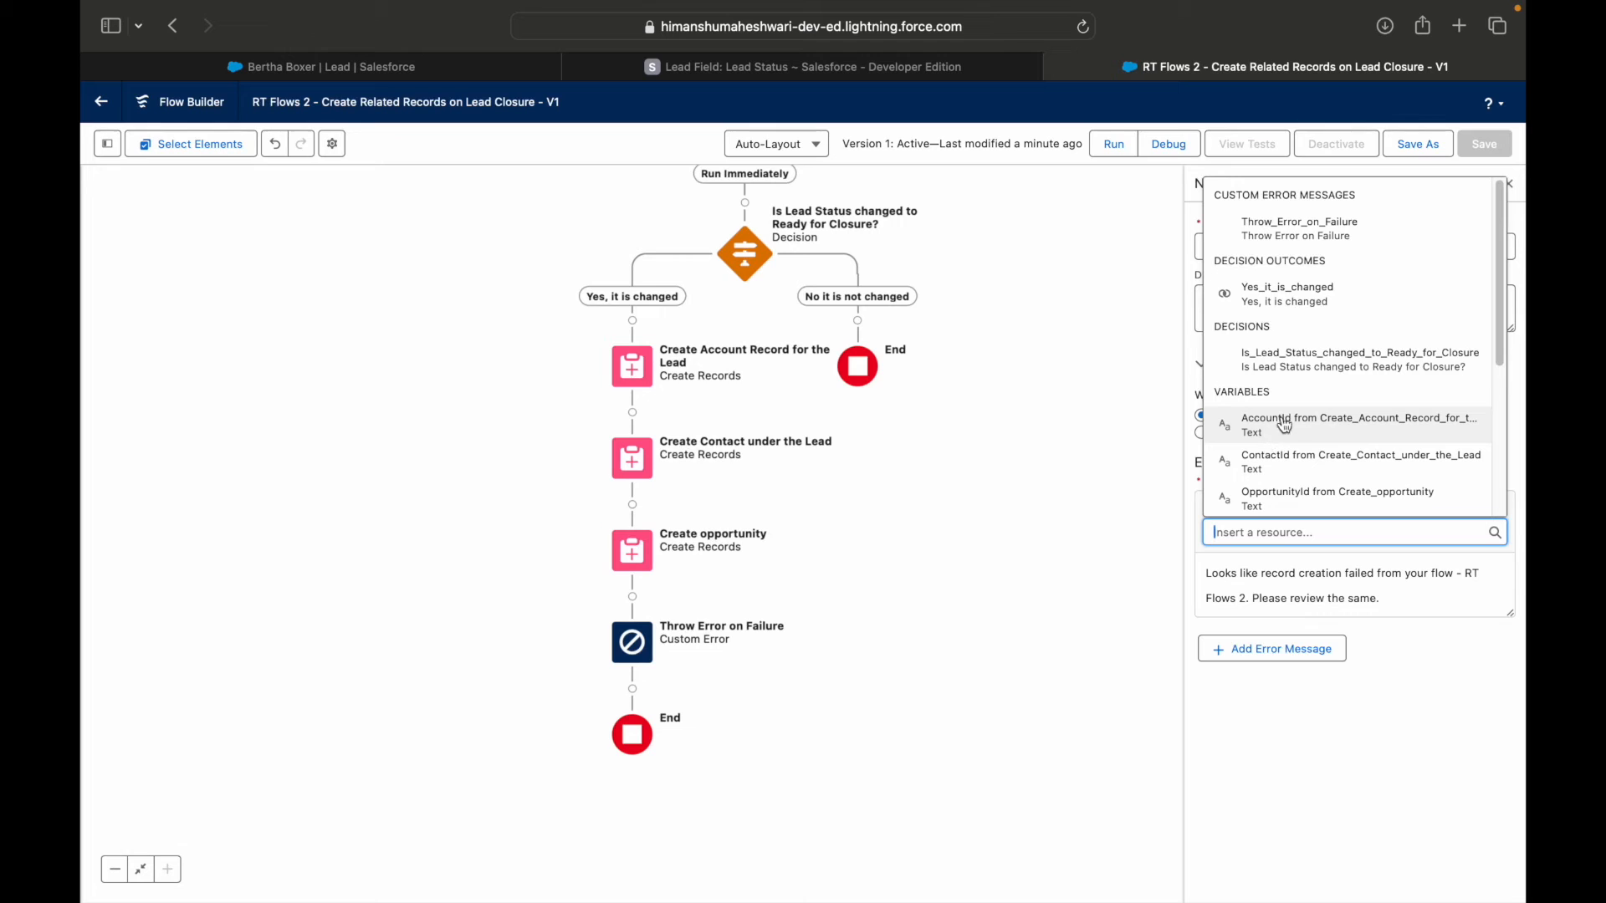
pyautogui.scroll(-5, 1314, 452)
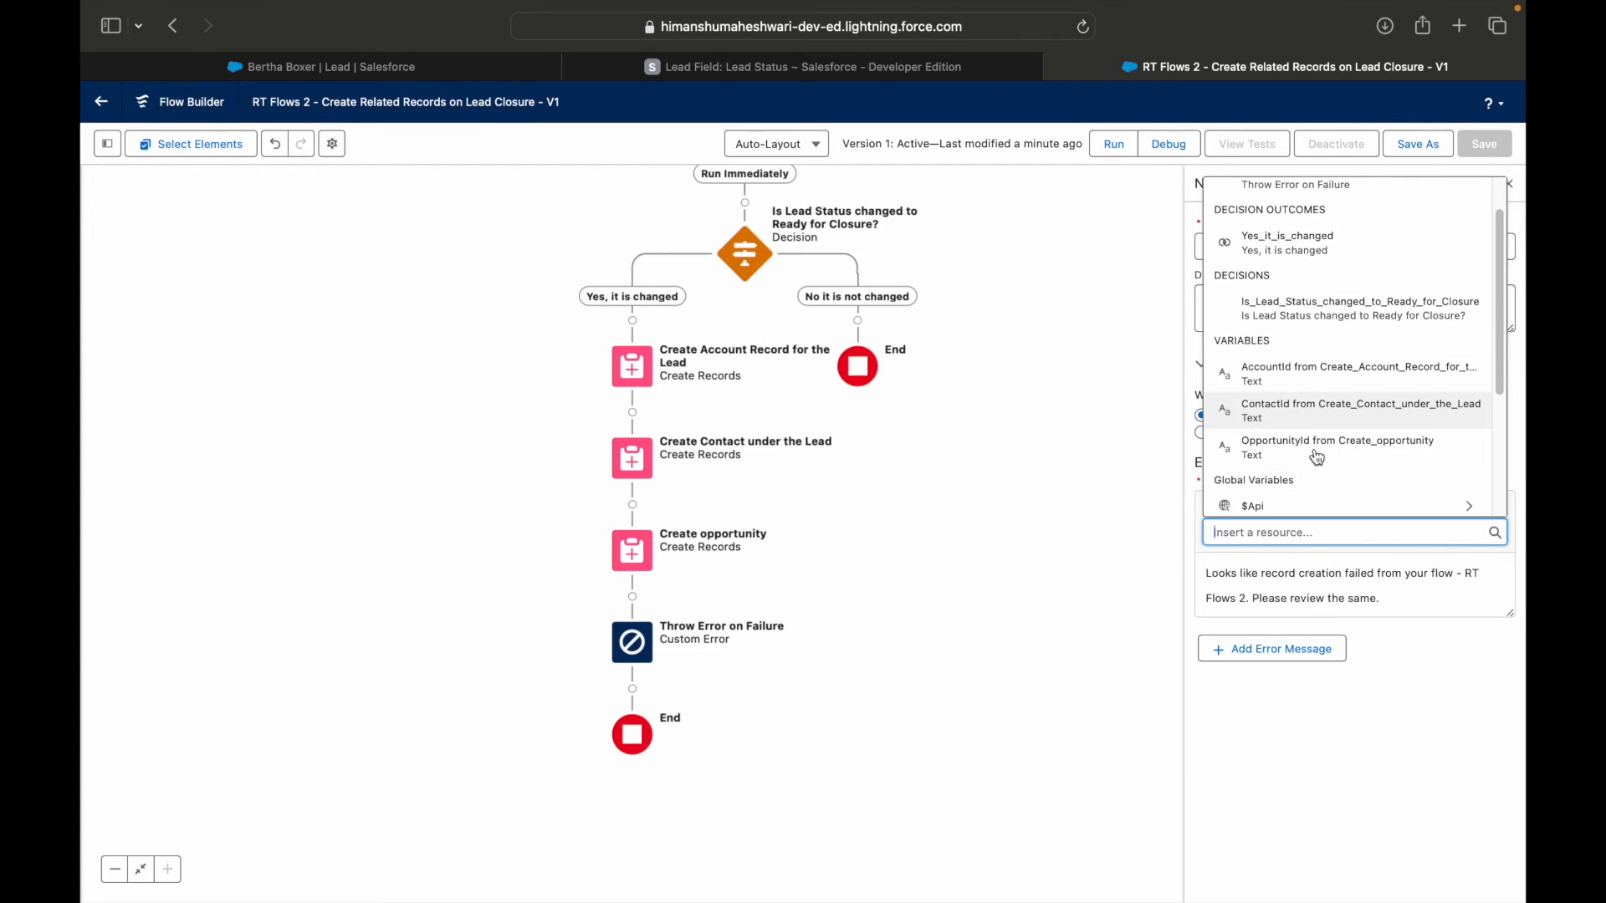
pyautogui.click(1405, 598)
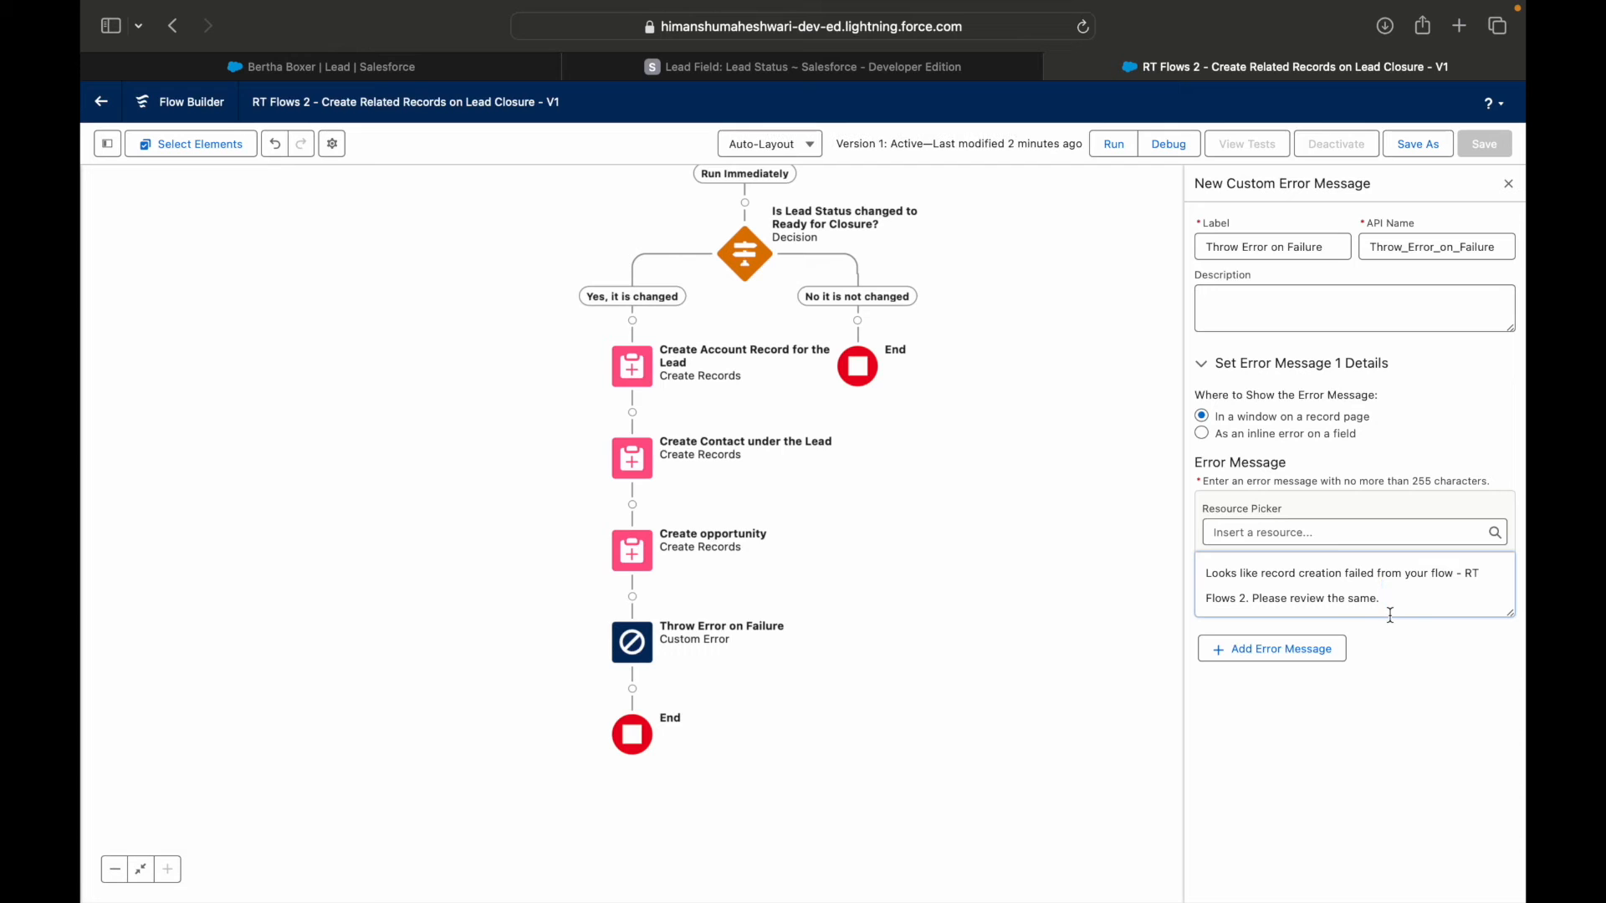
# Save the flow with its Custom Error element as a new version and activate that version.
pyautogui.click(1419, 147)
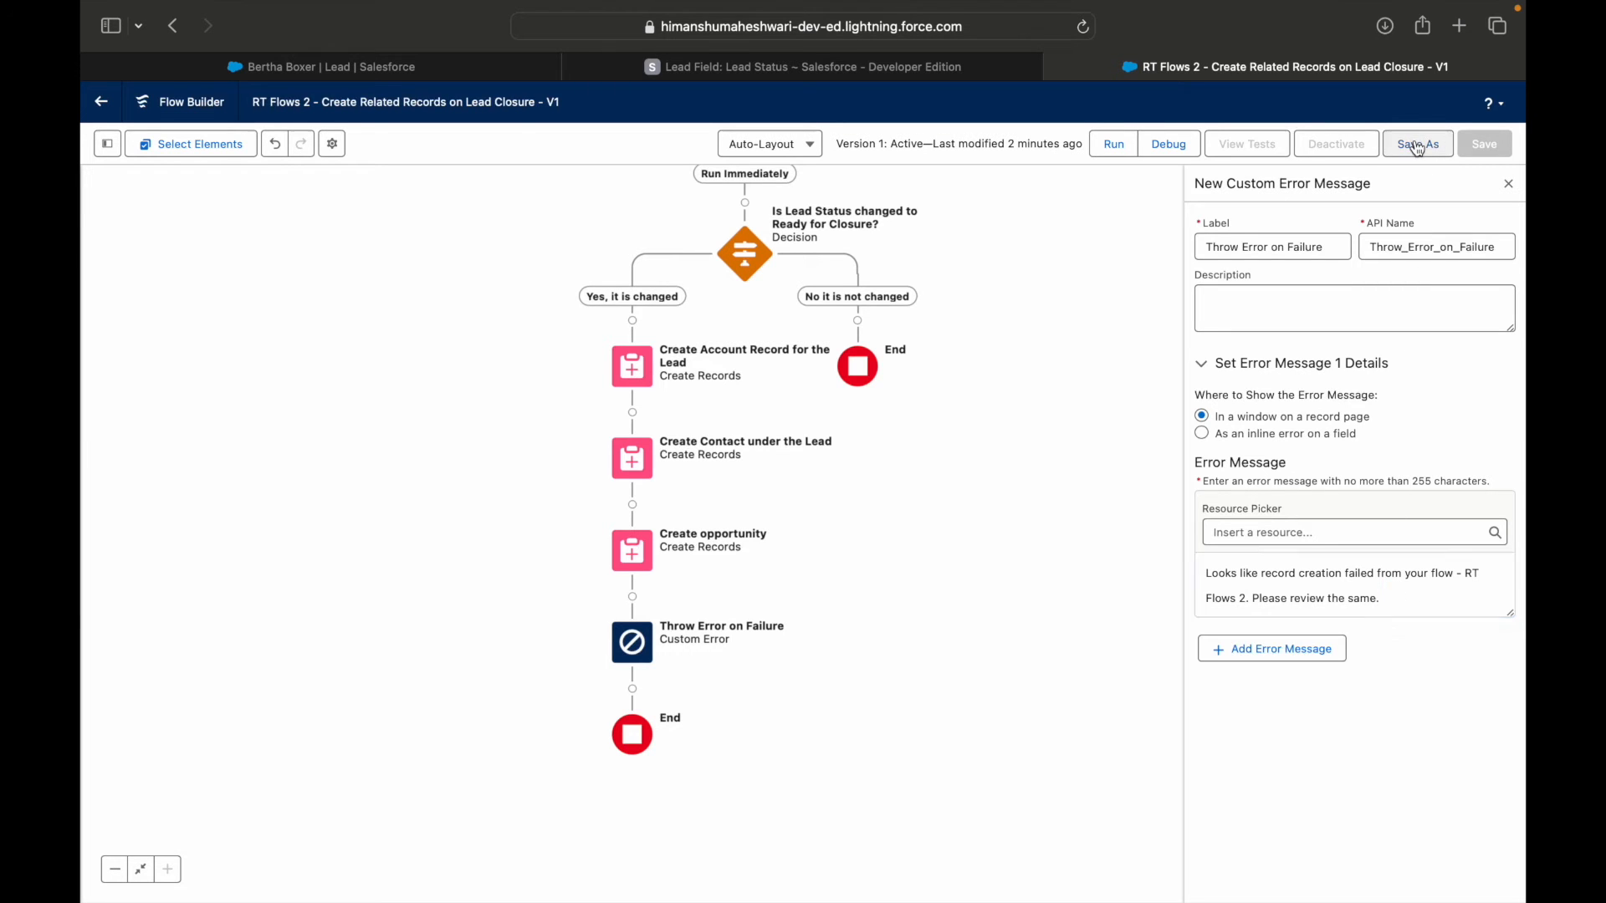
pyautogui.click(1118, 615)
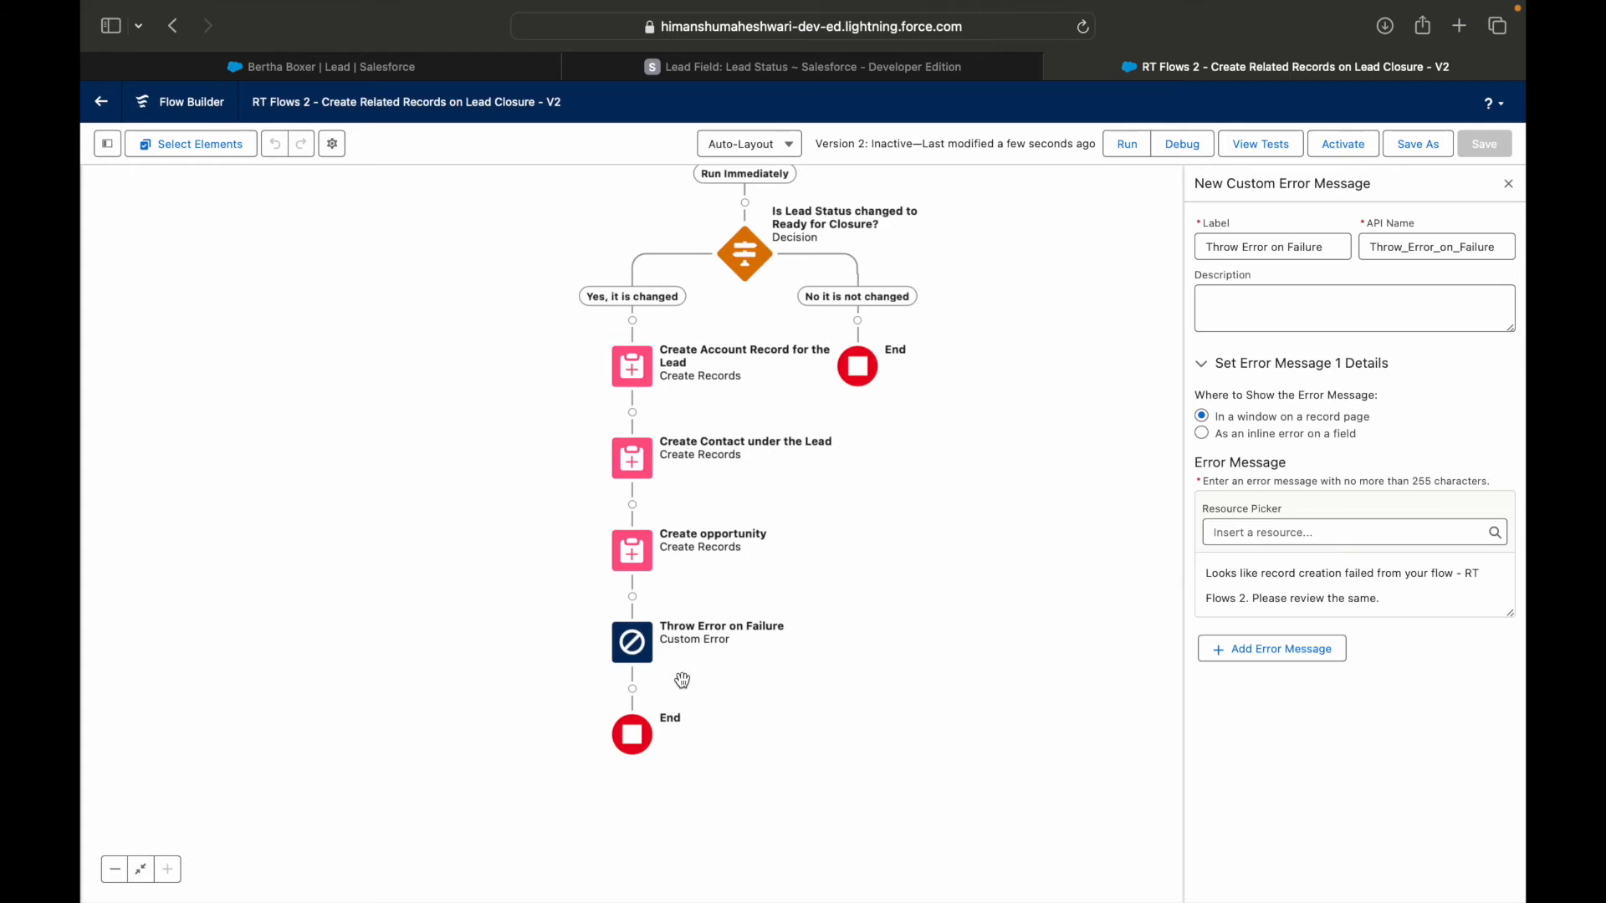
pyautogui.click(1342, 148)
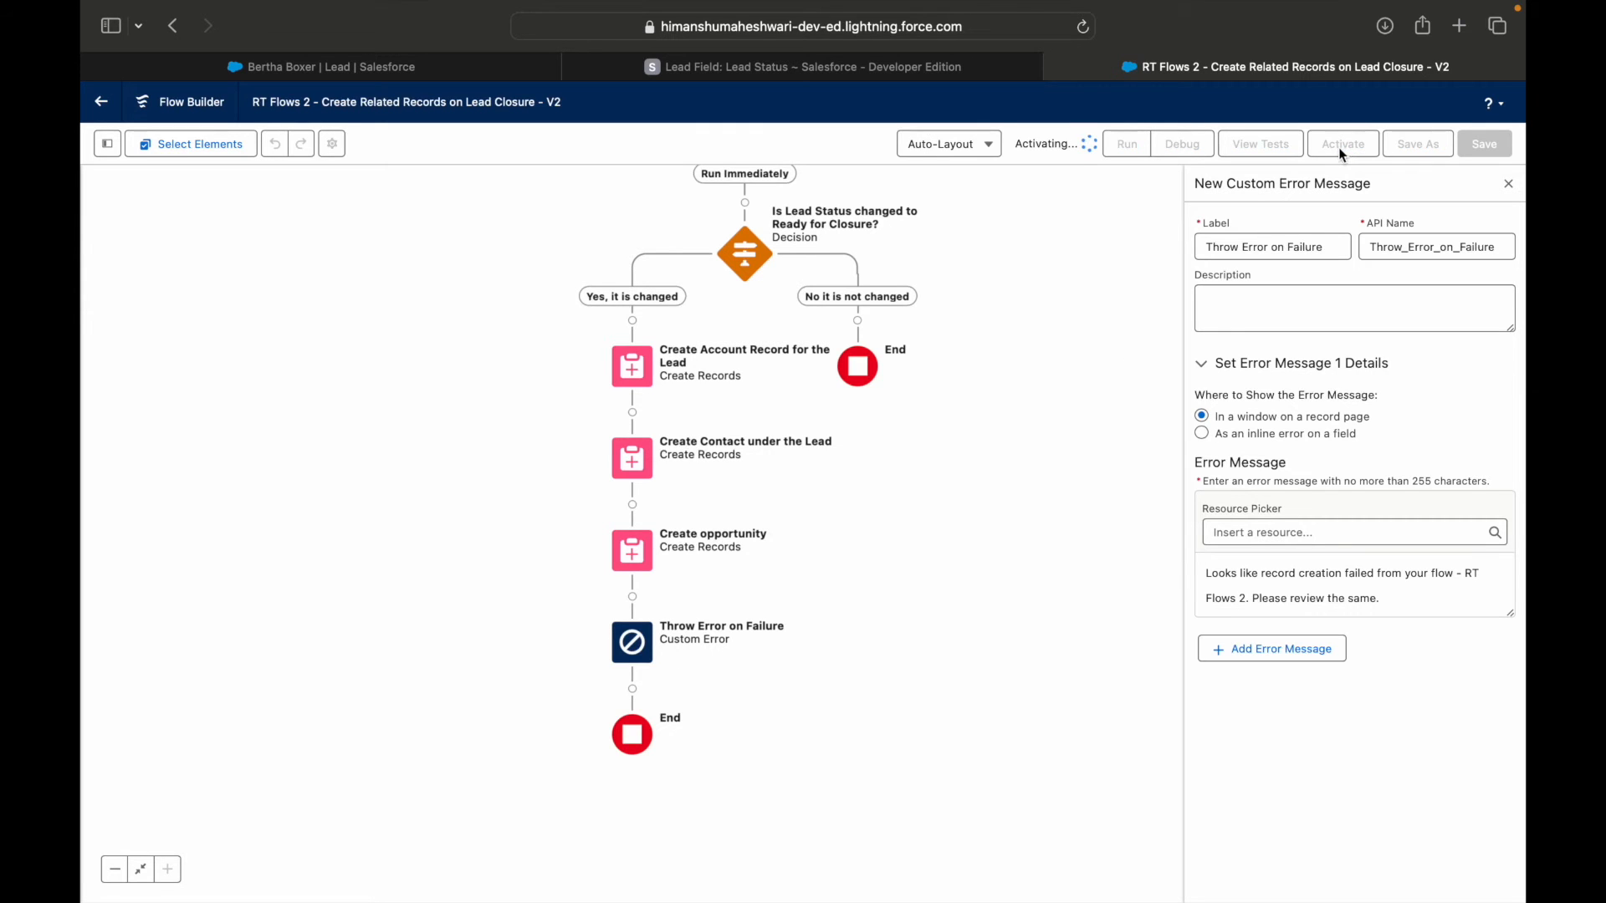
# On the lead record, try to mark Ready for Closure as the current status, and dismiss the resulting message.
pyautogui.click(438, 70)
pyautogui.click(985, 326)
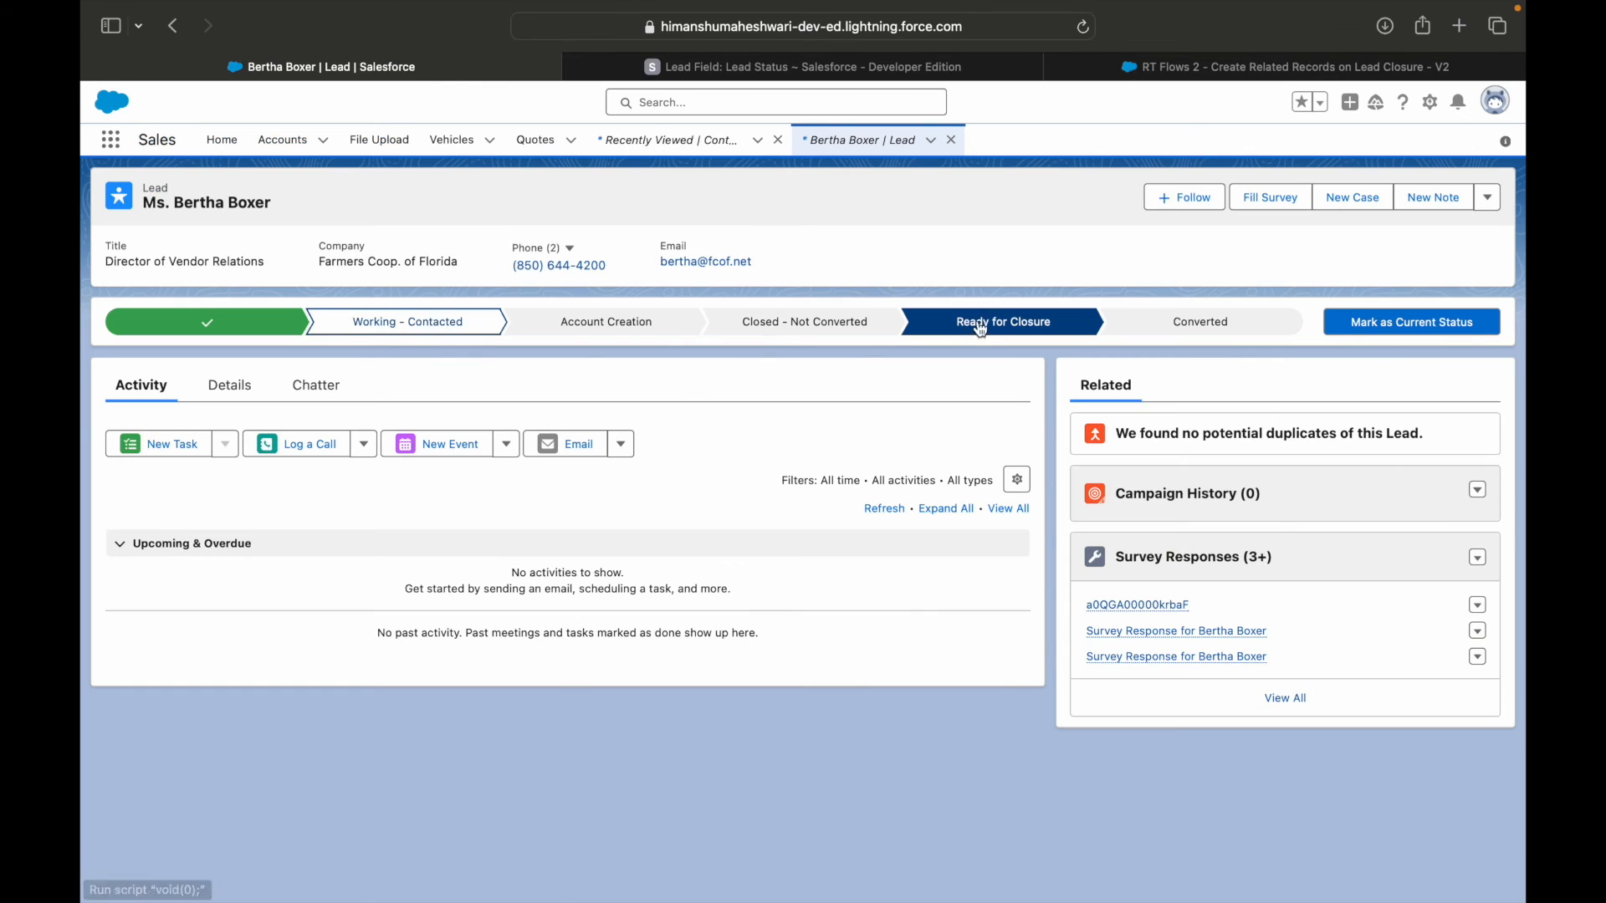
pyautogui.click(1387, 326)
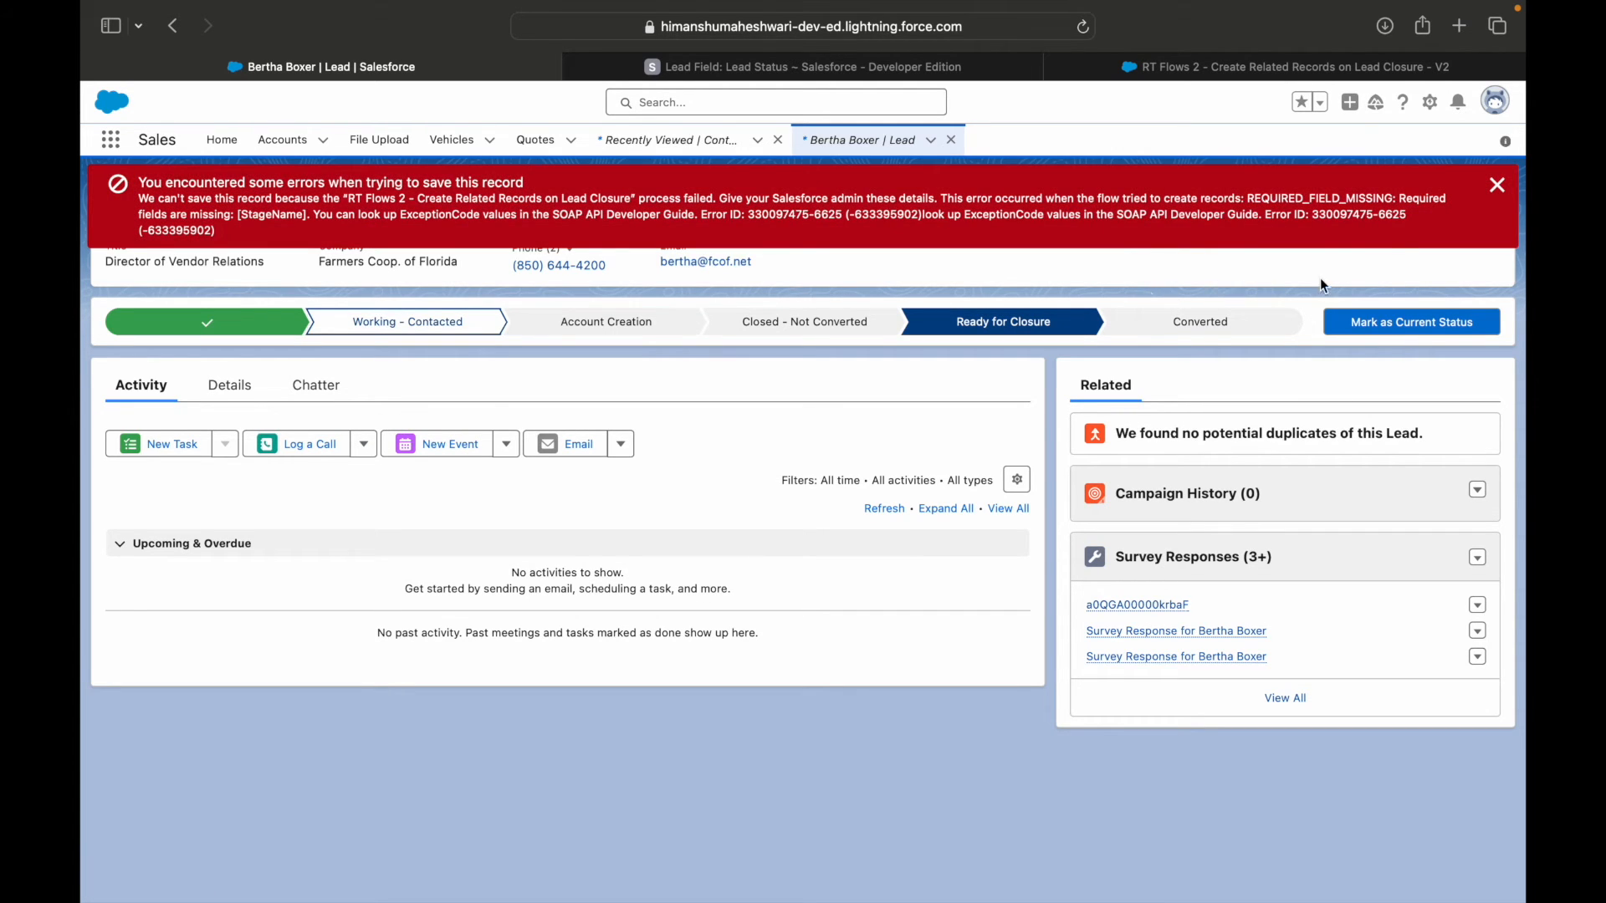
pyautogui.click(1496, 185)
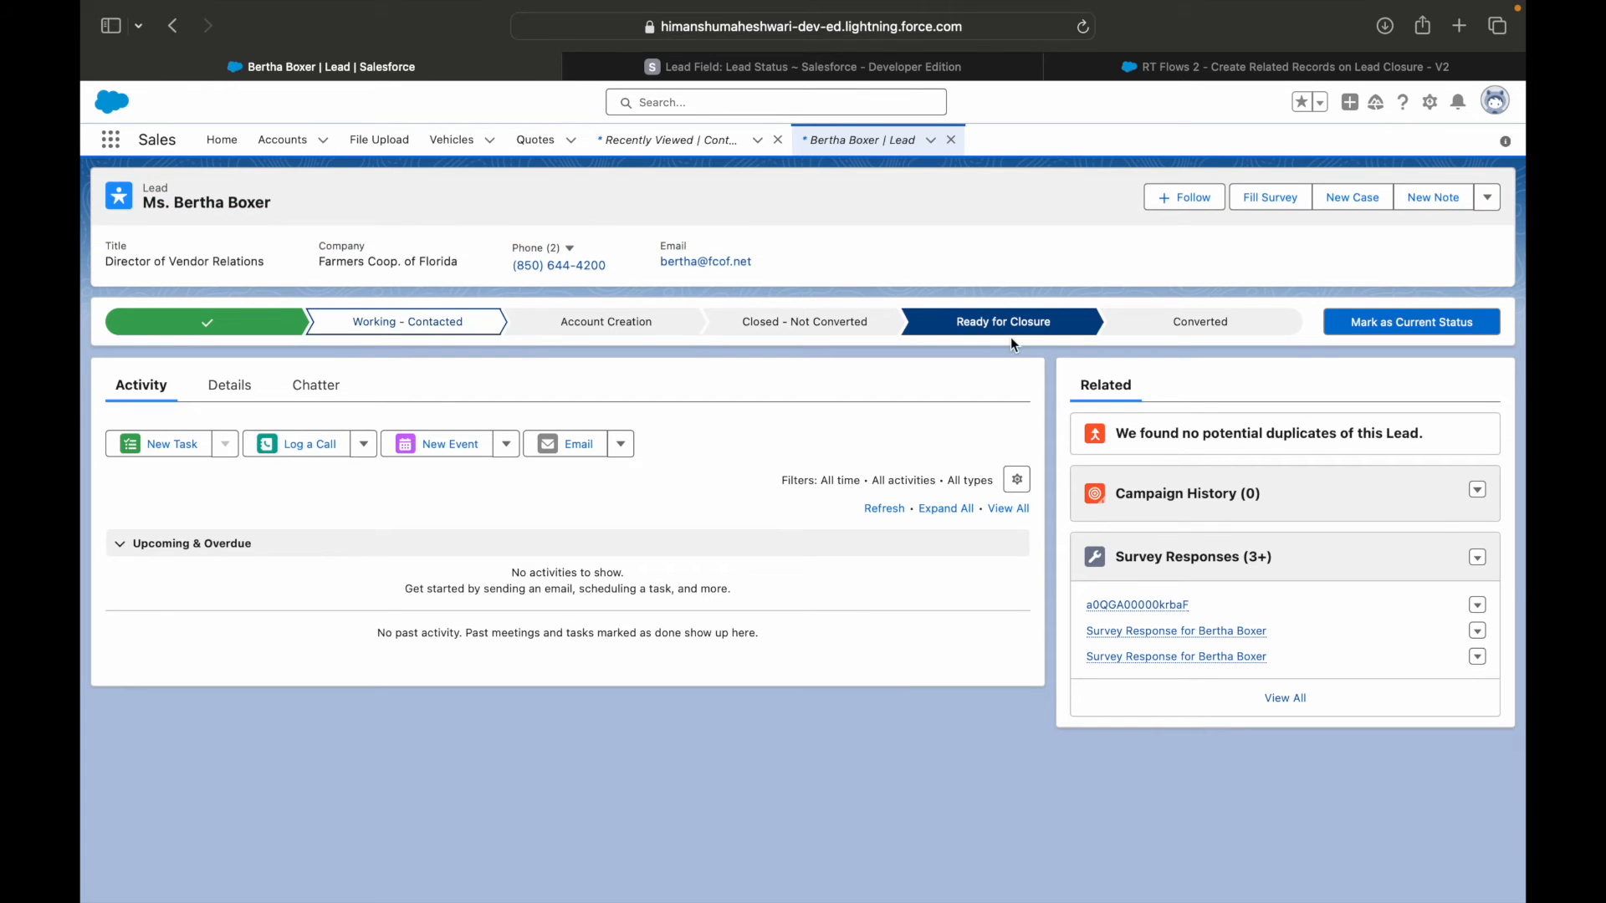
# Check the flow's active version, retry marking the lead as Ready for Closure, and read which flow the message names.
pyautogui.click(1196, 57)
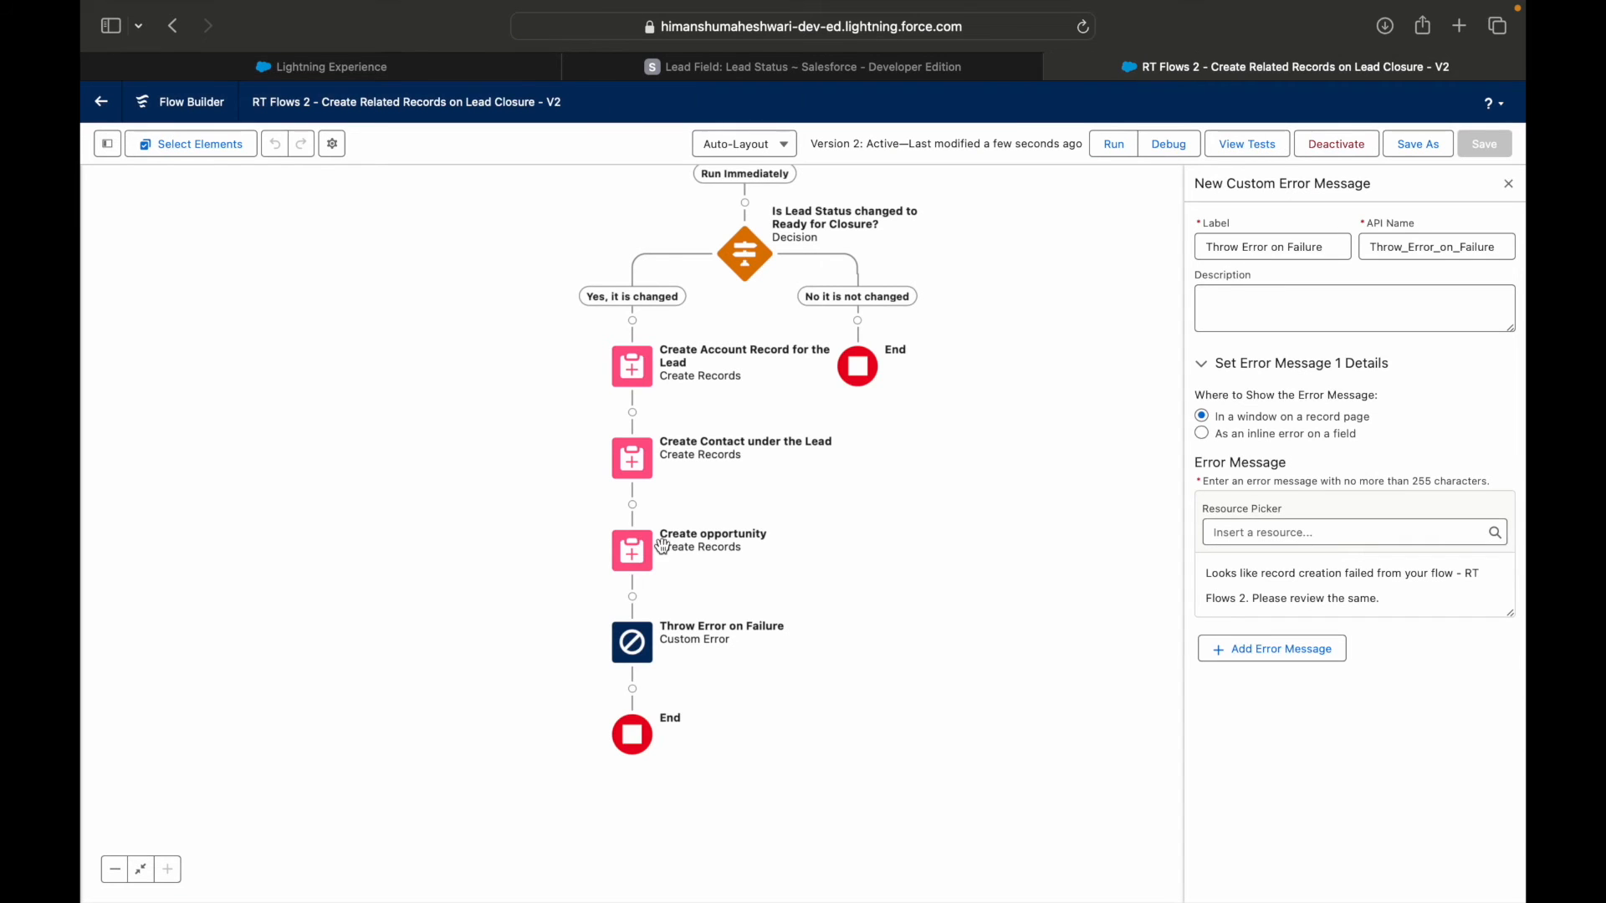
pyautogui.click(311, 72)
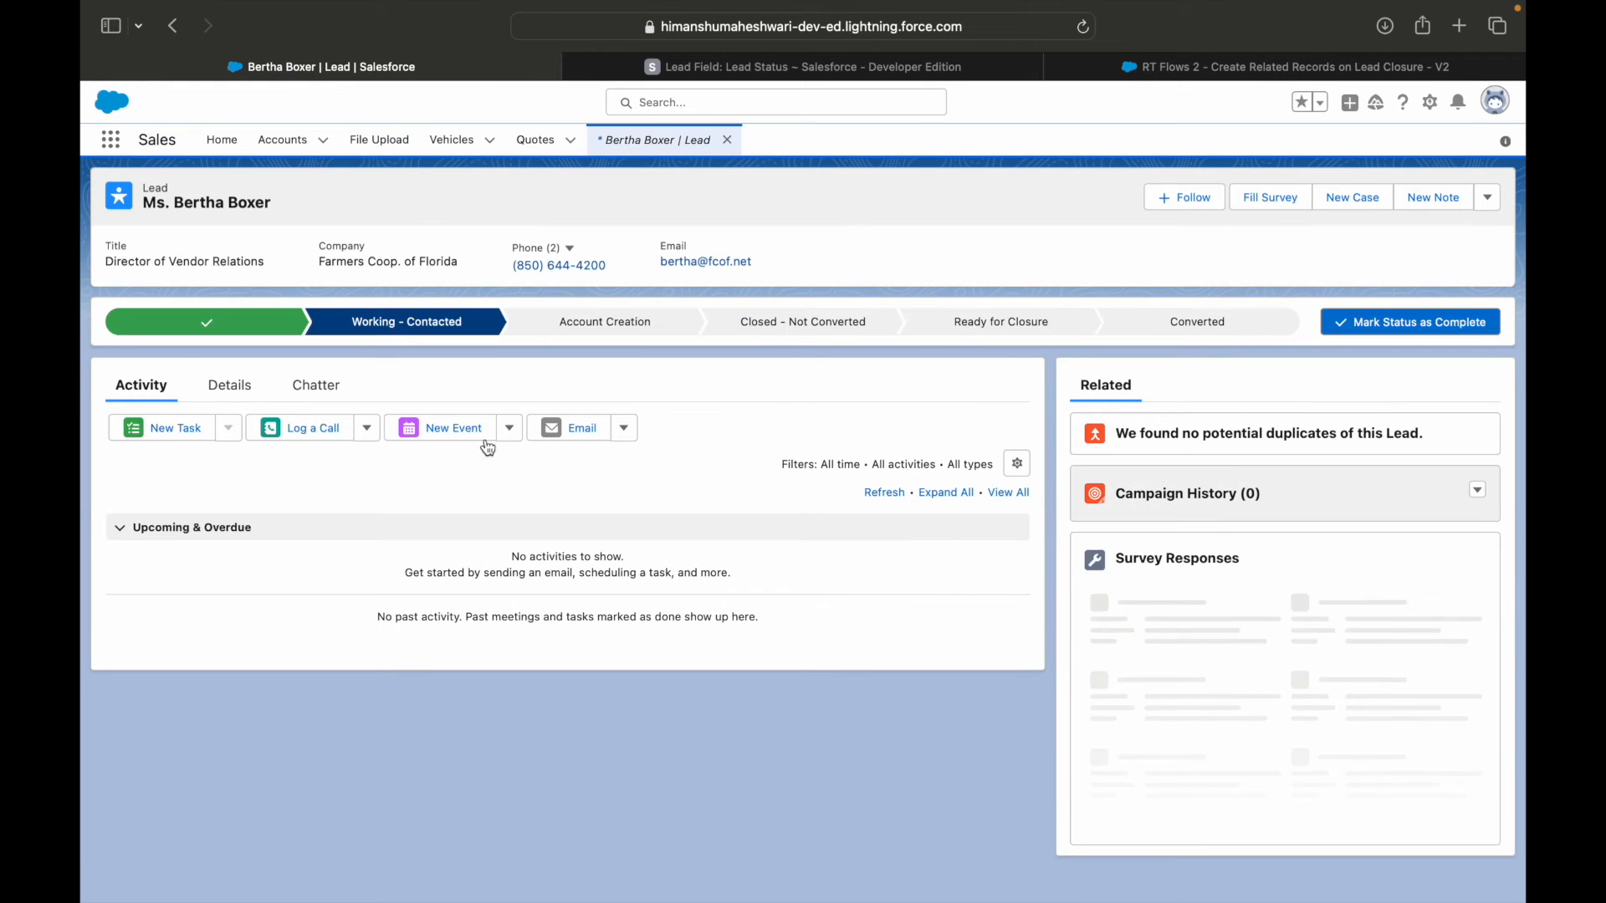
pyautogui.click(1085, 314)
pyautogui.click(1412, 322)
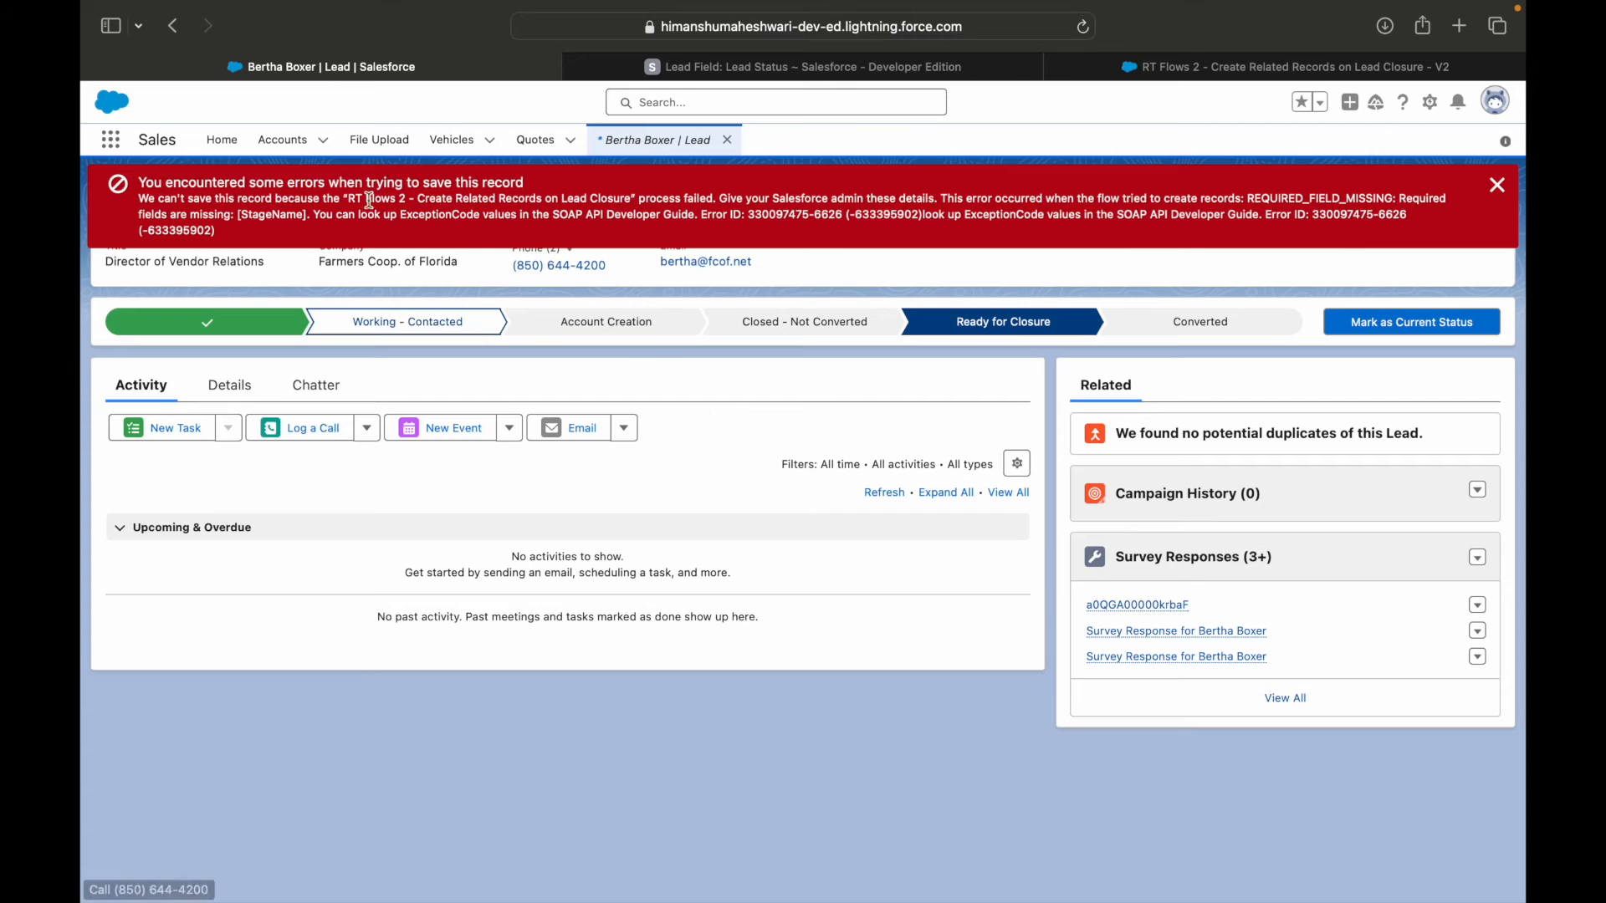
pyautogui.moveTo(350, 198); pyautogui.dragTo(698, 196)
pyautogui.click(831, 197)
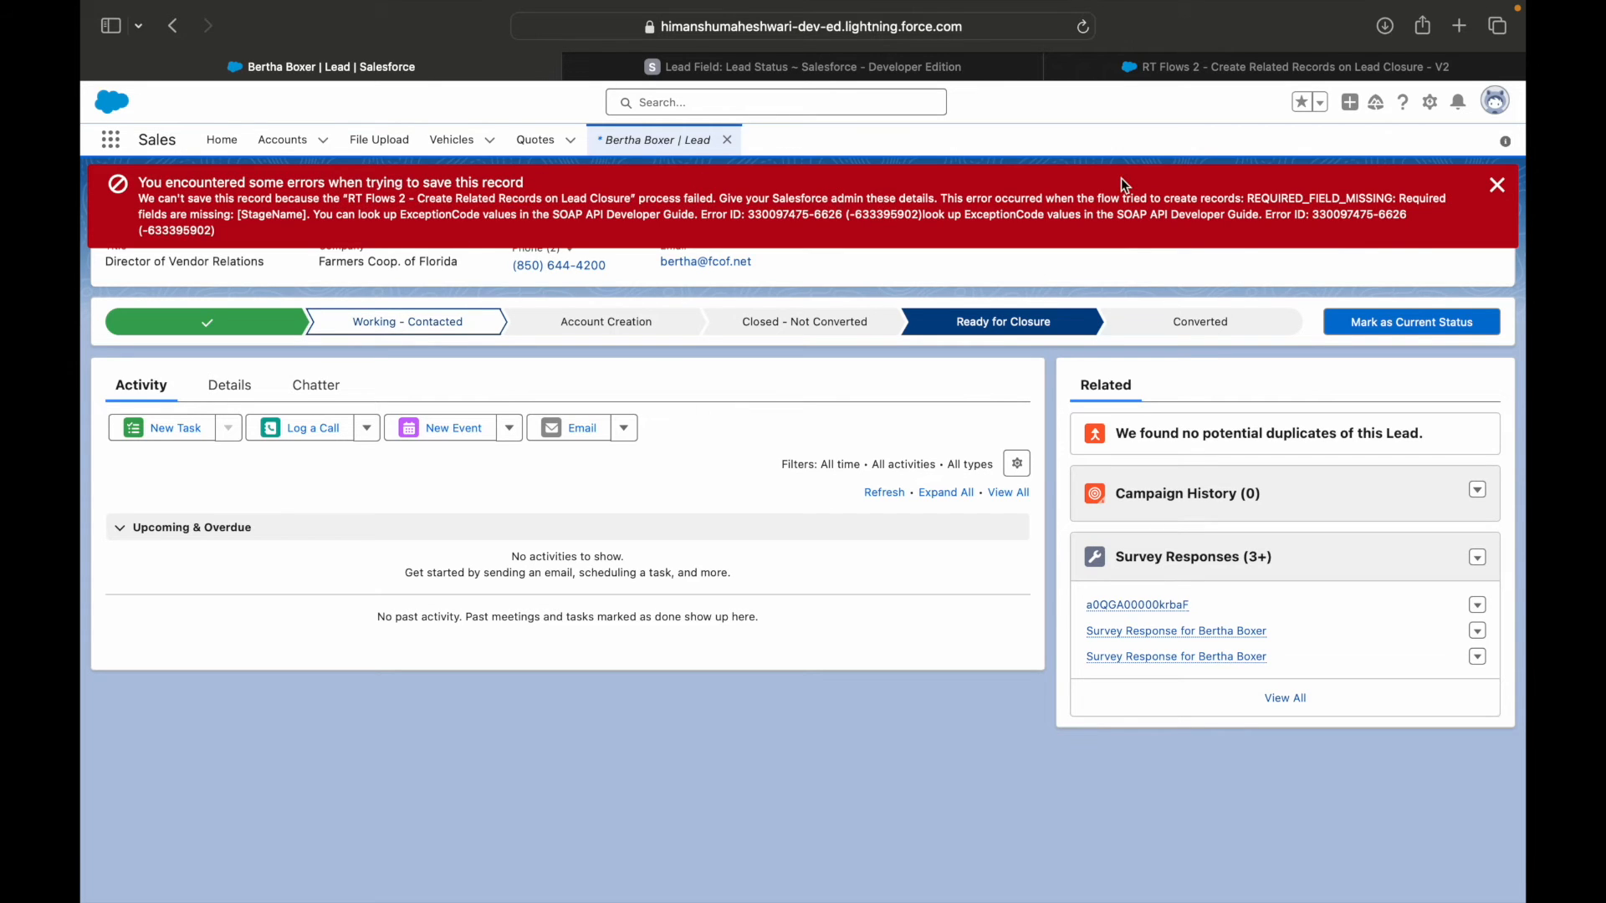
pyautogui.click(1497, 187)
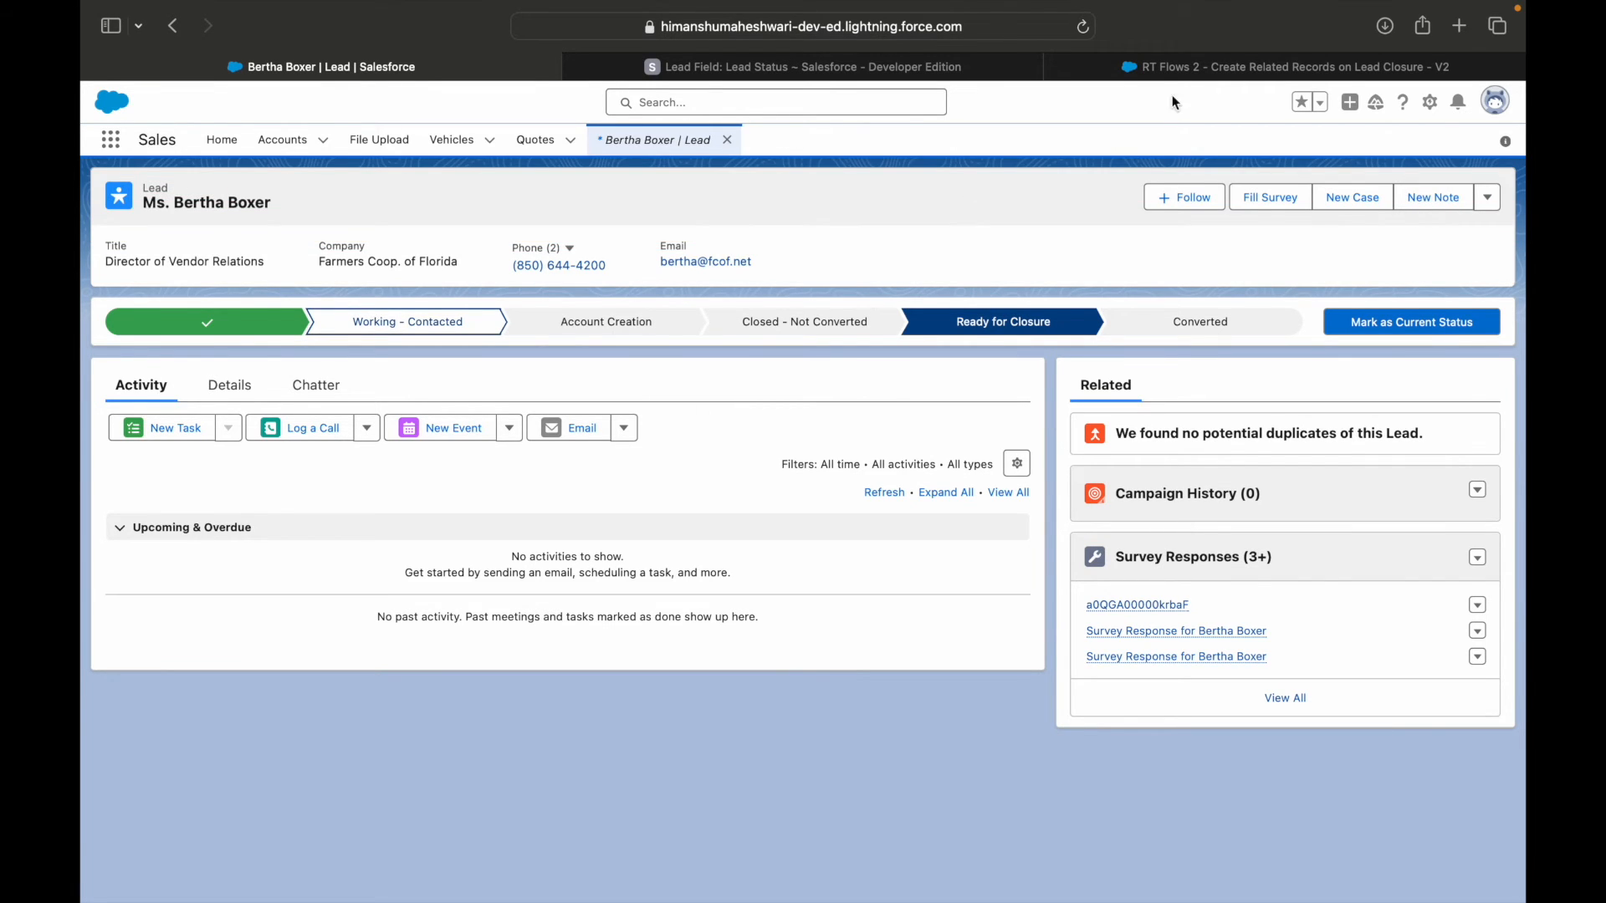
# Back in the flow, add a fault path to the Create opportunity element.
pyautogui.click(1154, 68)
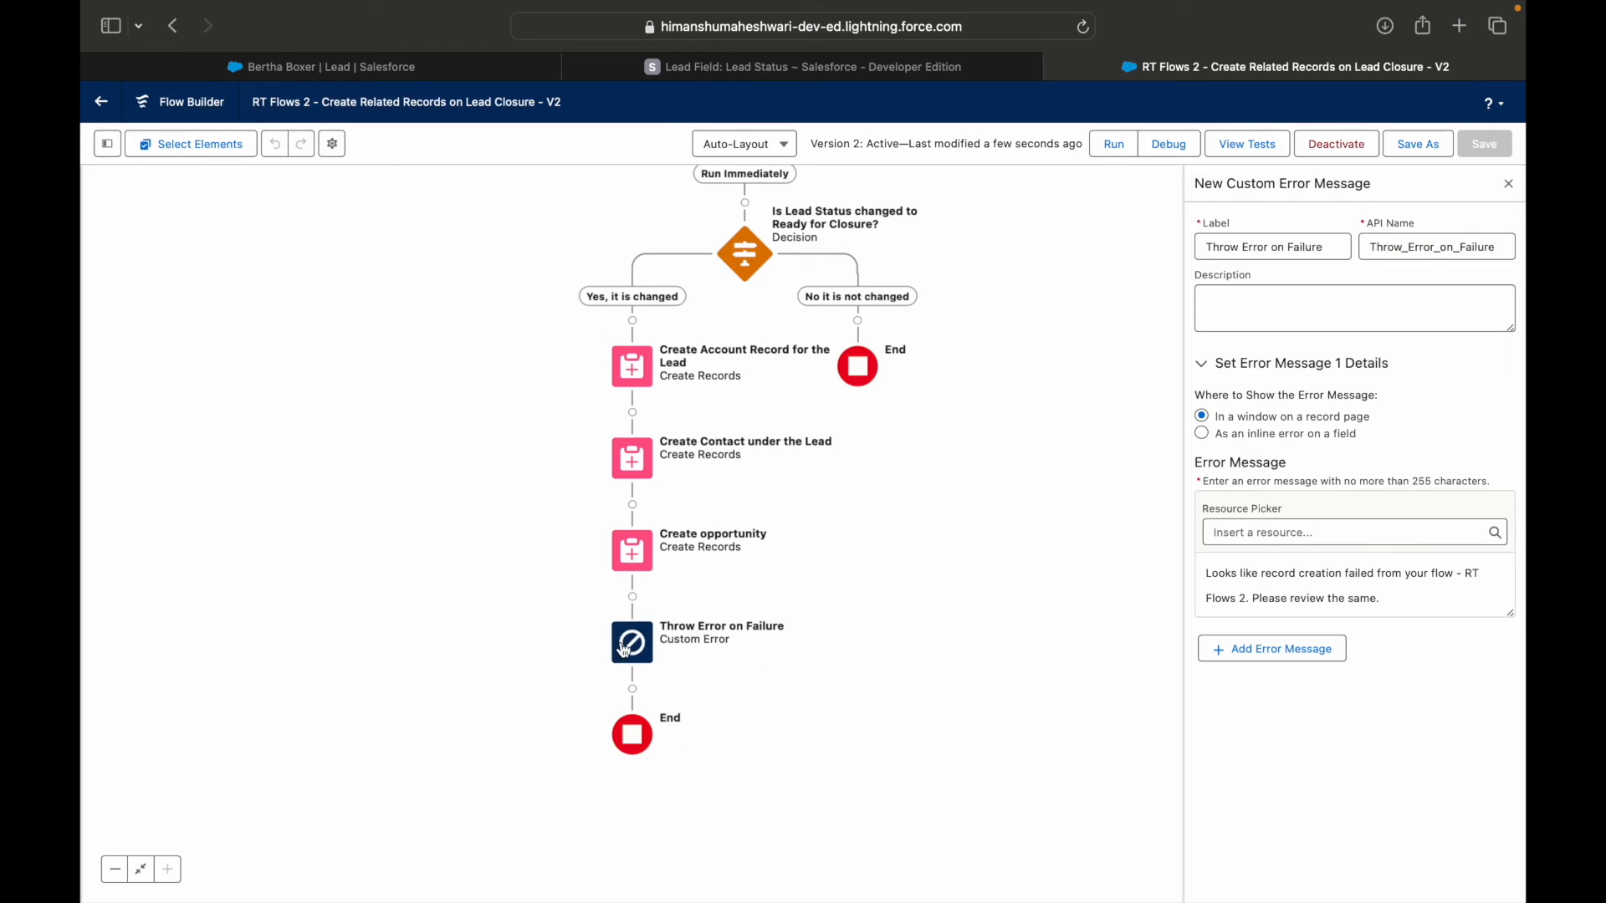
pyautogui.click(636, 559)
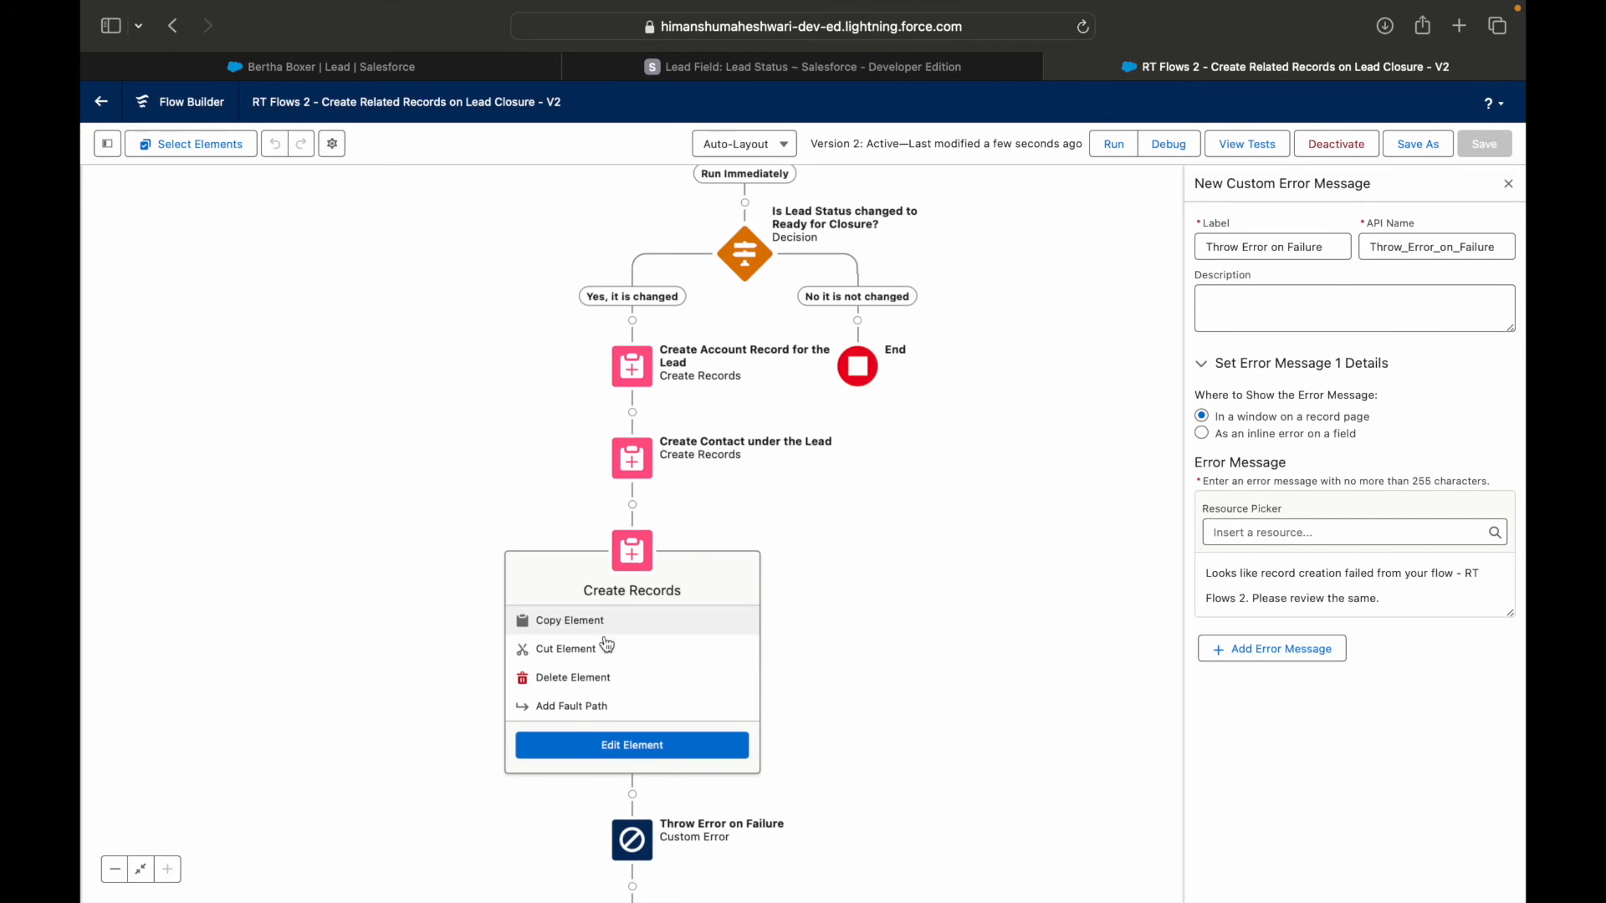
pyautogui.click(585, 706)
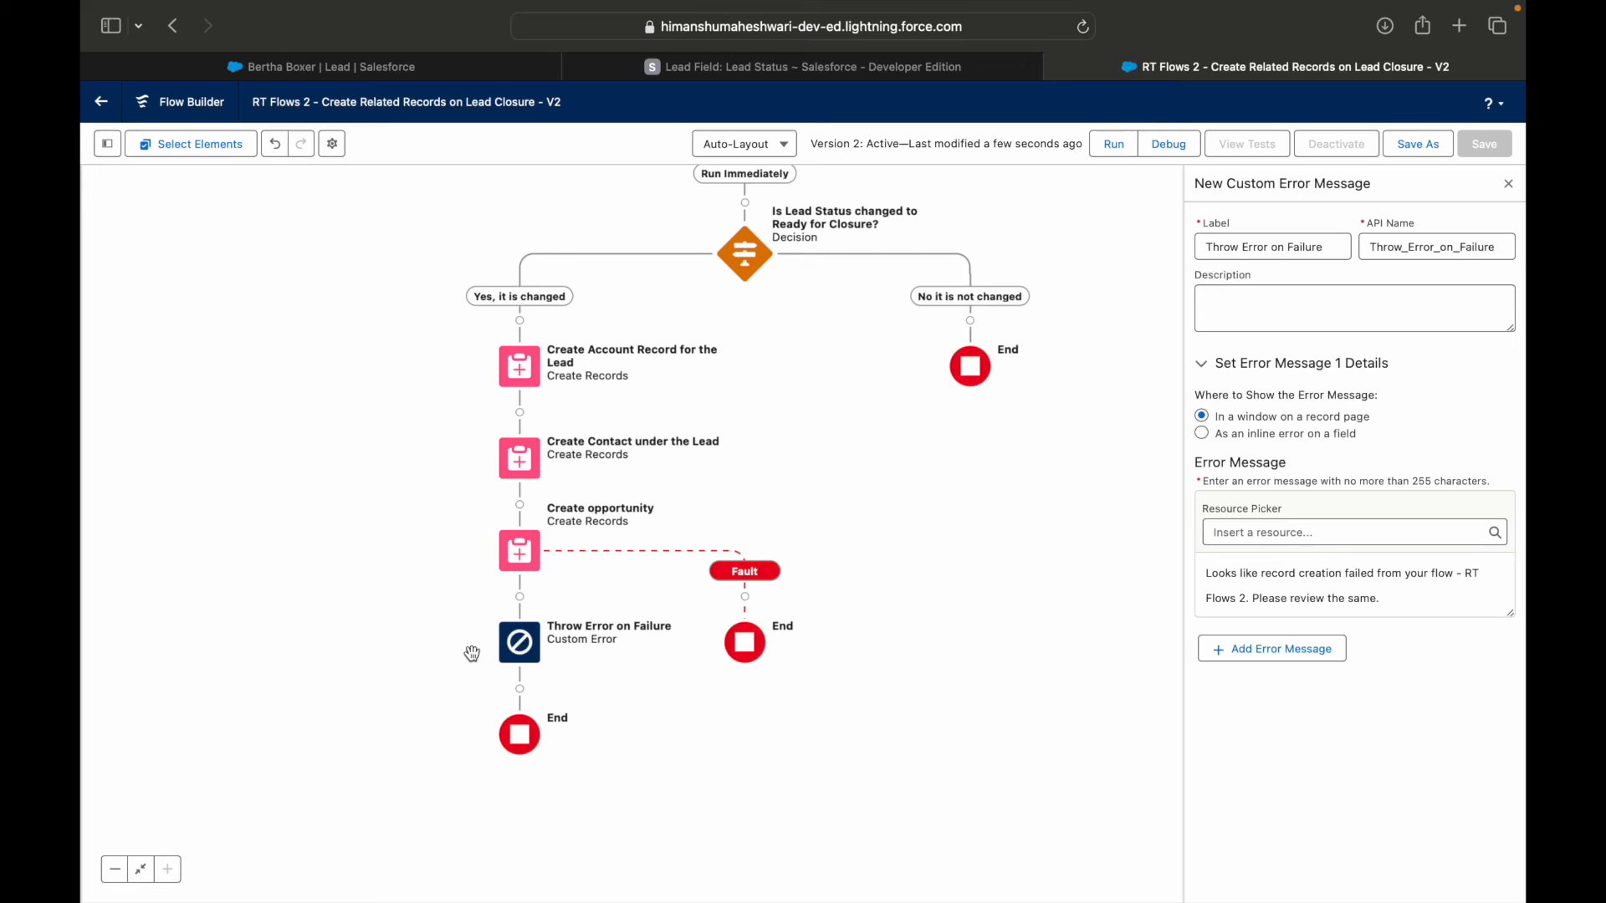
# Move the Throw Error on Failure element from the main path onto the fault path of Create opportunity.
pyautogui.click(519, 642)
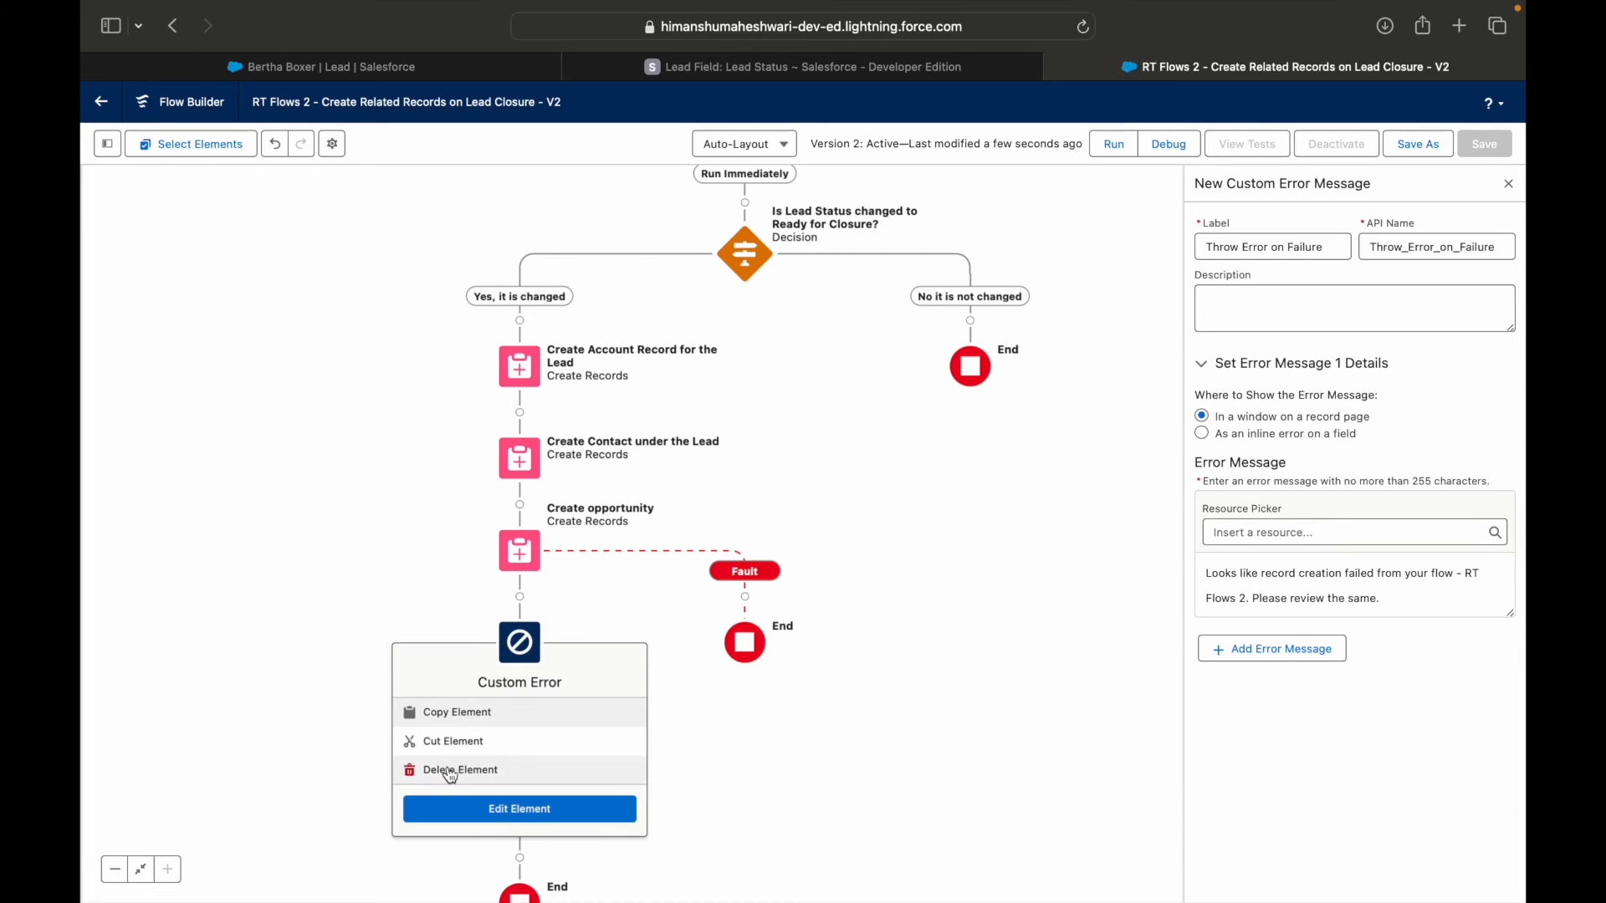
pyautogui.click(452, 742)
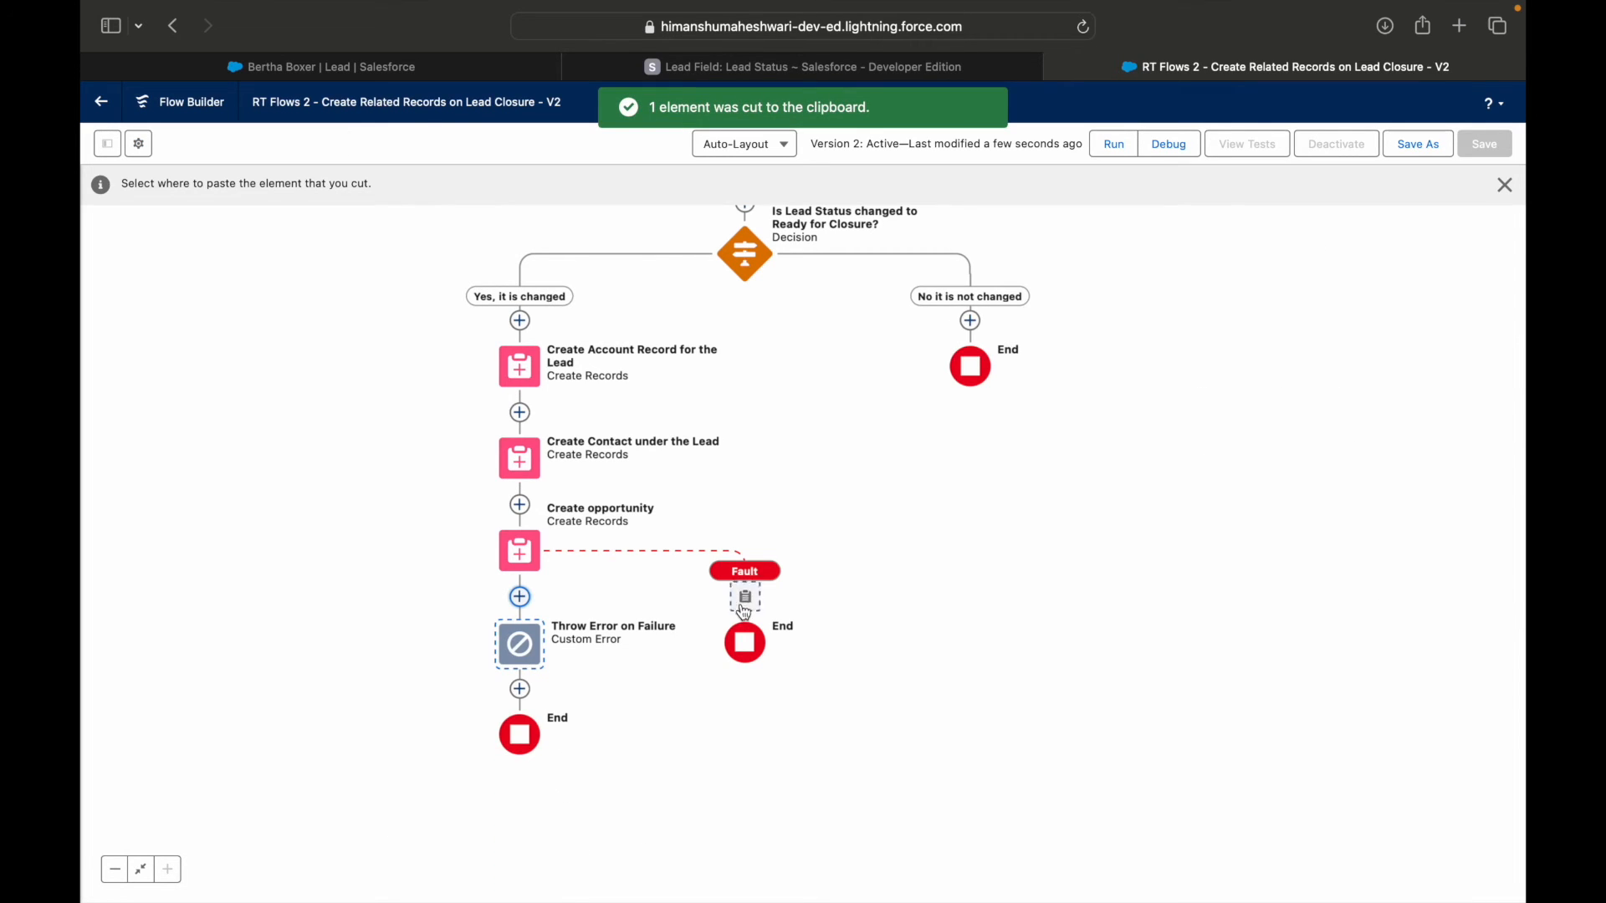
pyautogui.click(745, 599)
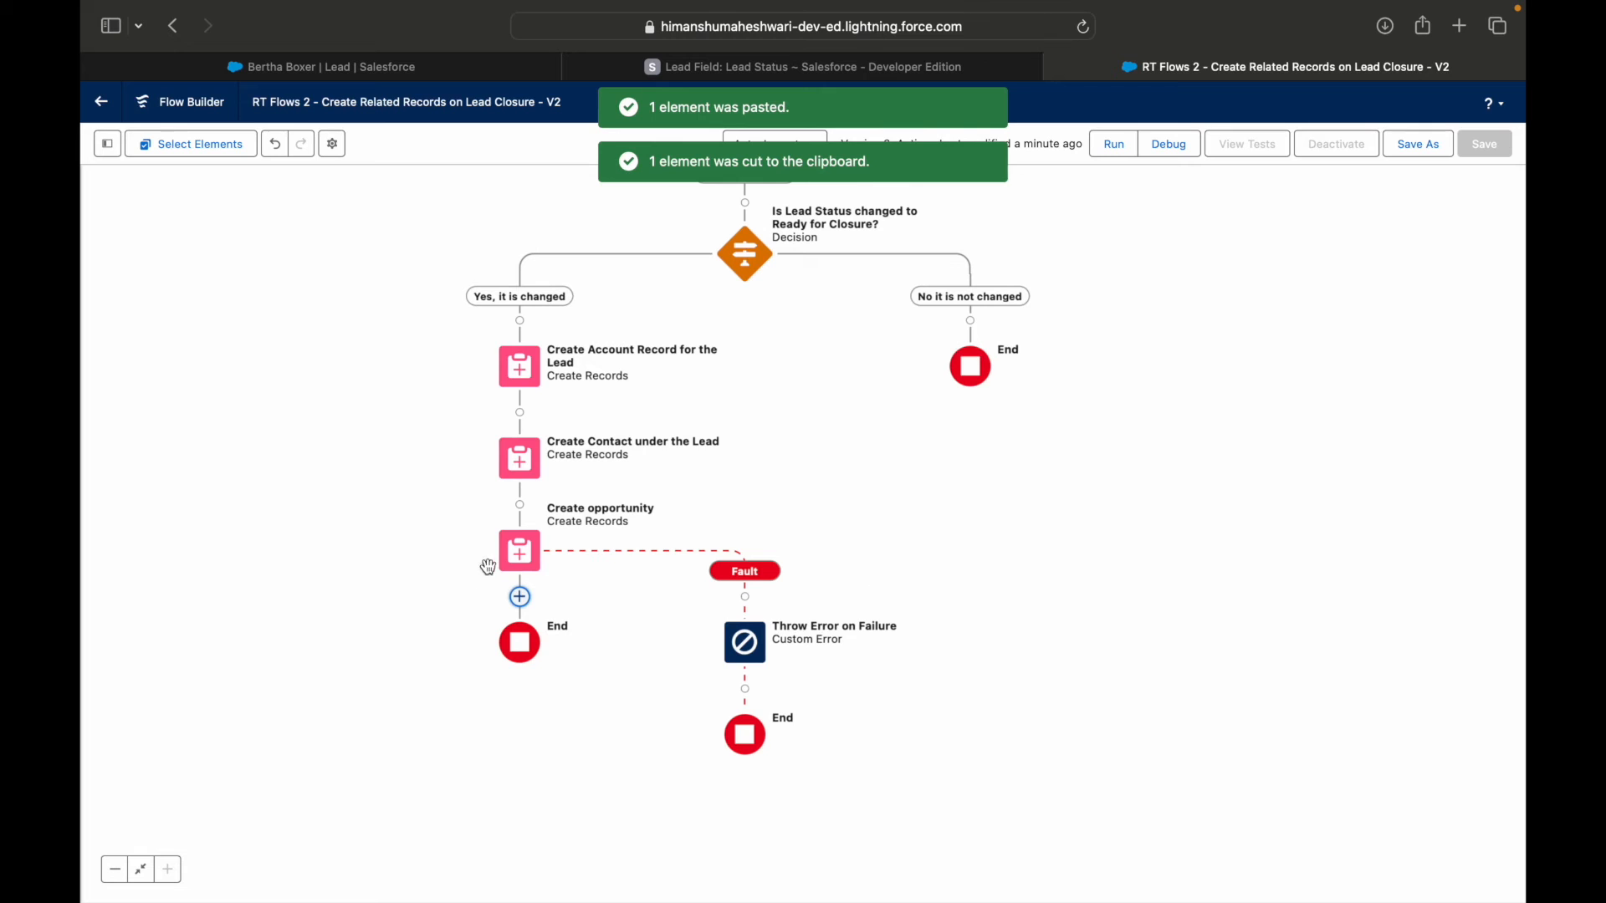
pyautogui.moveTo(411, 568); pyautogui.dragTo(417, 612)
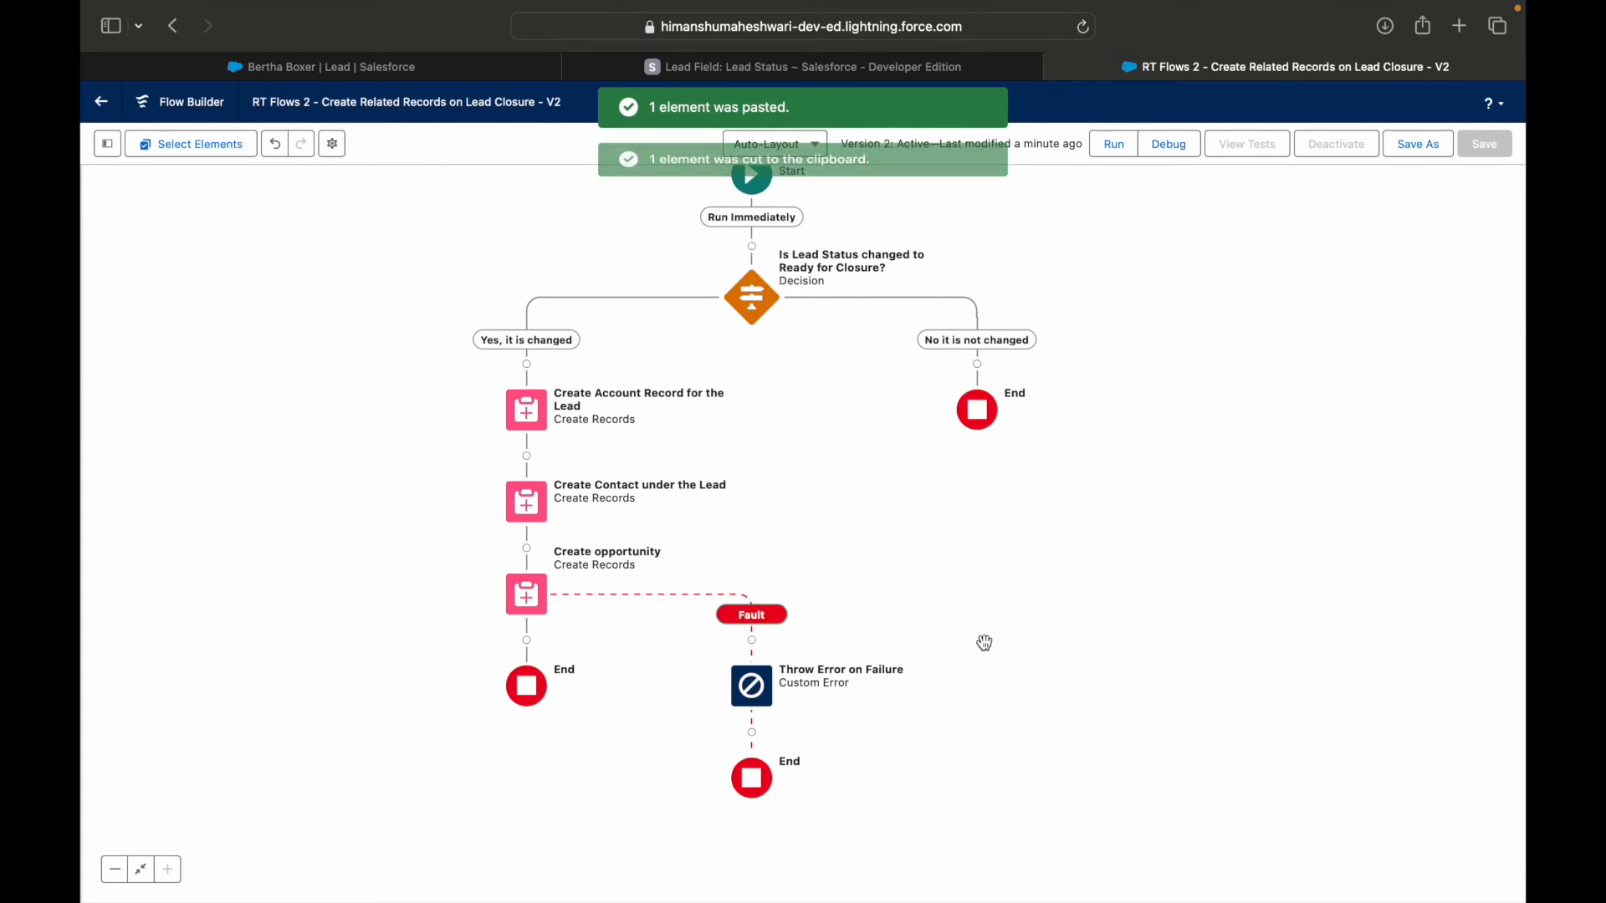
# Save the flow with the fault path as a new version and activate it.
pyautogui.click(1419, 144)
pyautogui.click(1118, 615)
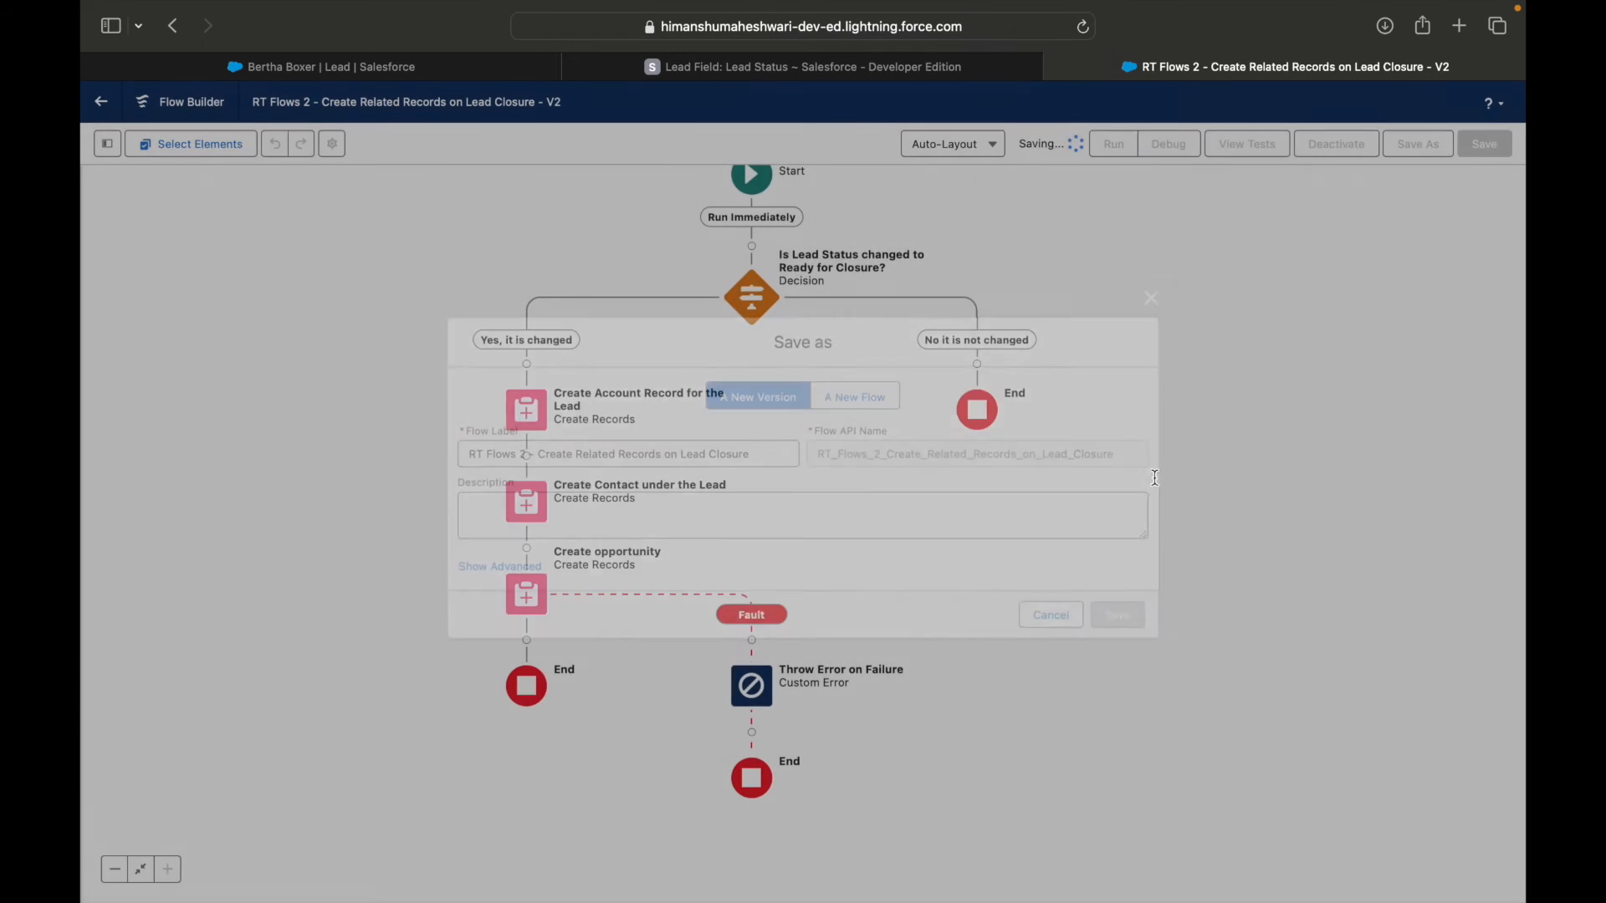
pyautogui.click(1336, 151)
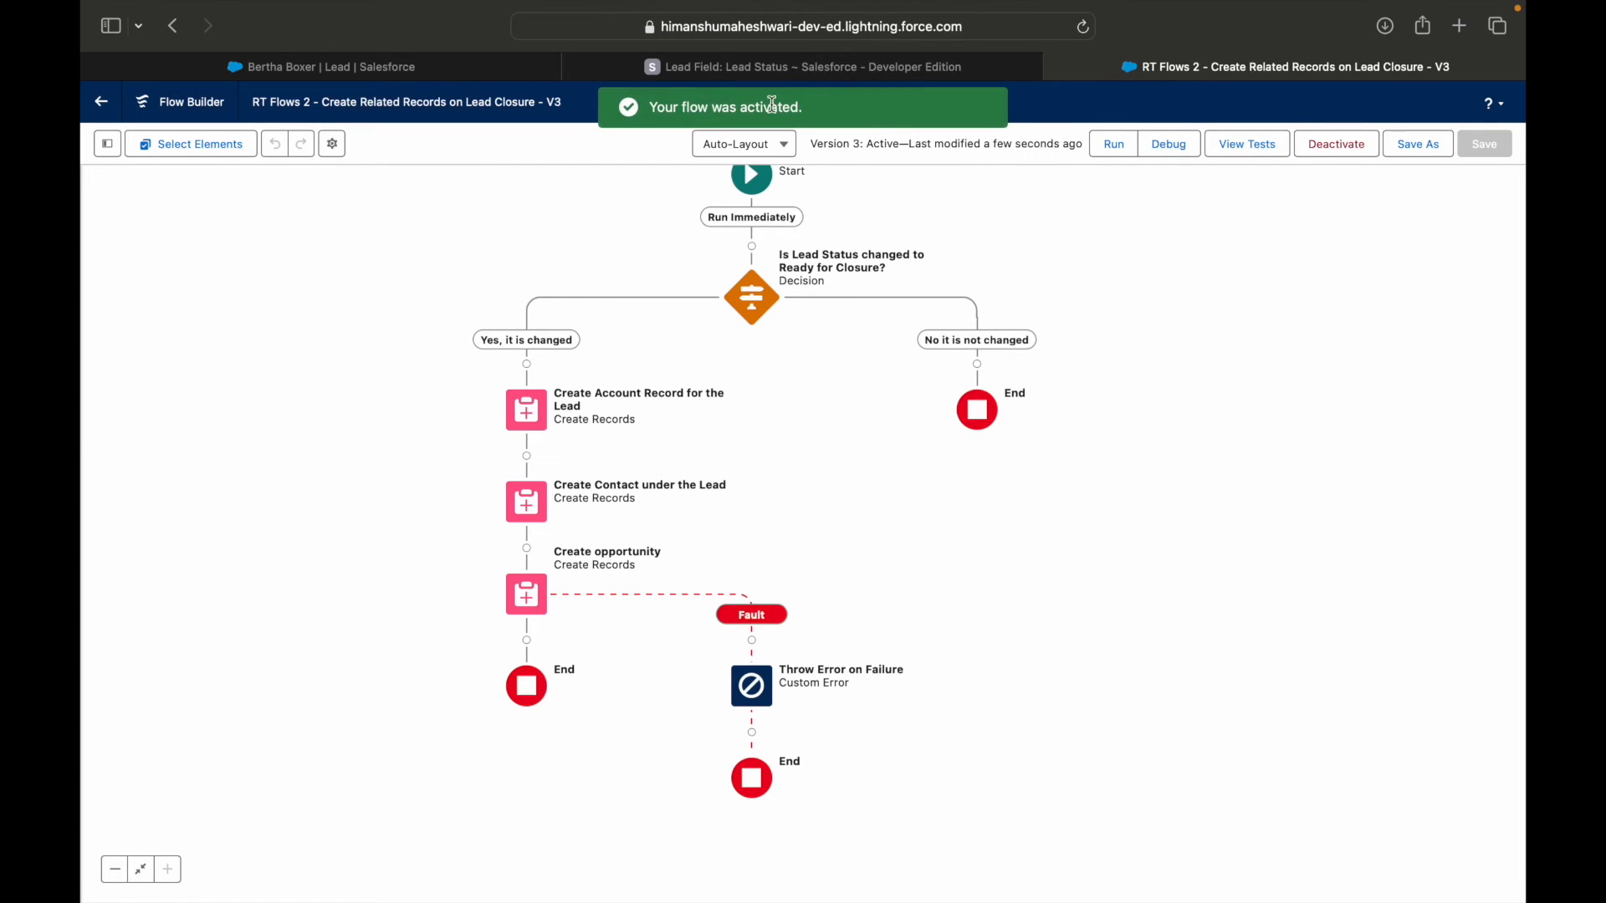
# On the lead record, test the fault path by marking Ready for Closure as the current status, and read the message shown.
pyautogui.click(431, 75)
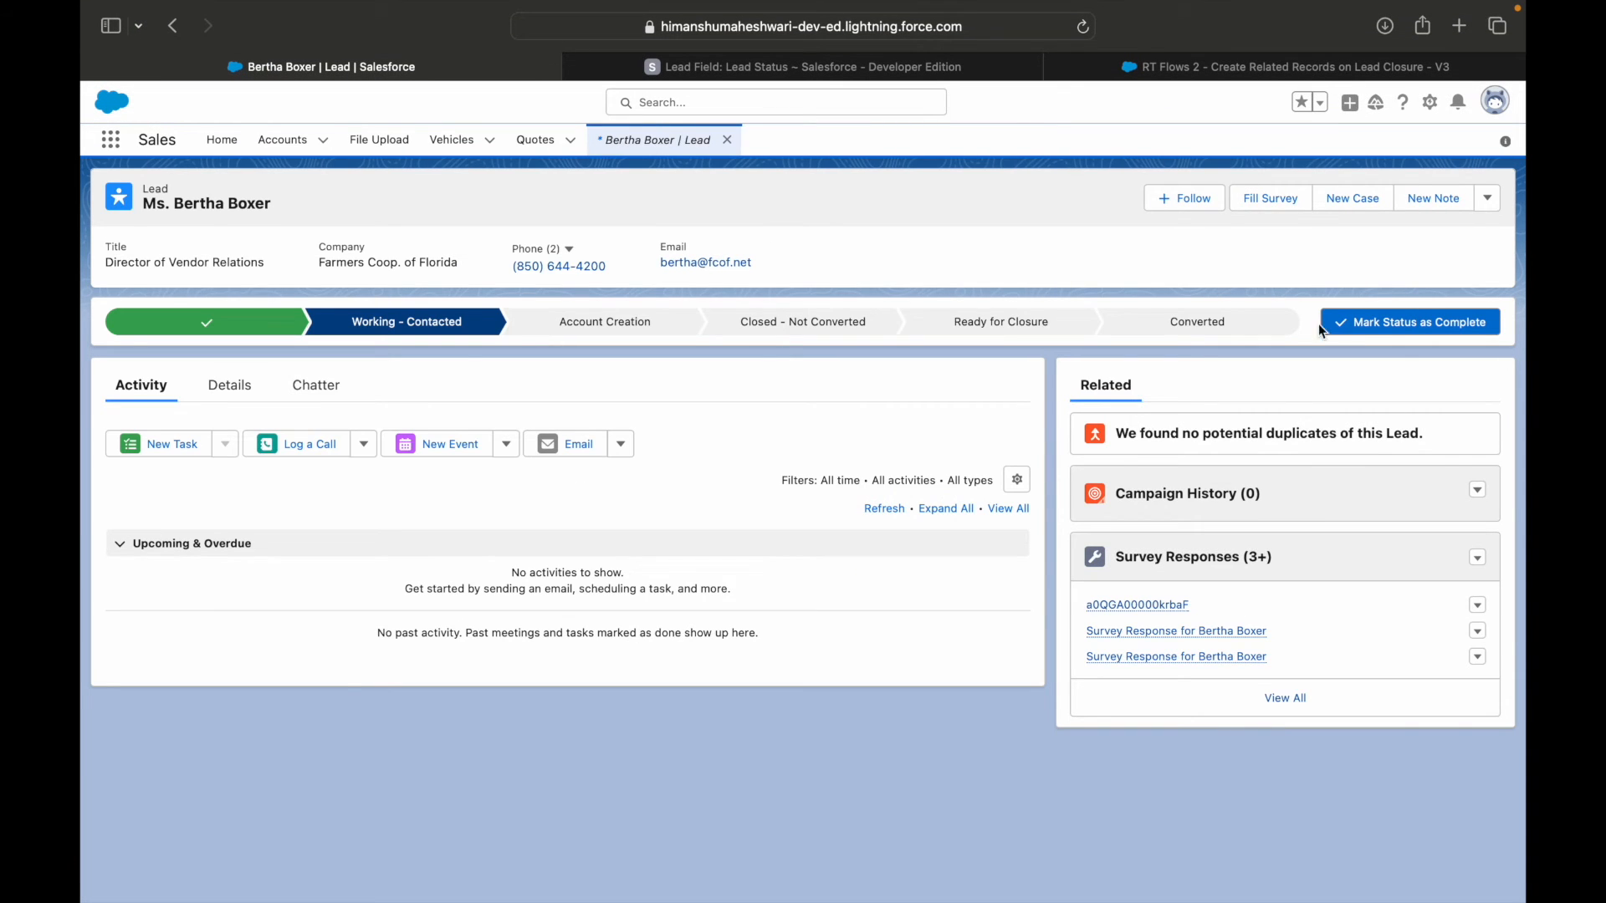
pyautogui.click(999, 324)
pyautogui.click(1388, 326)
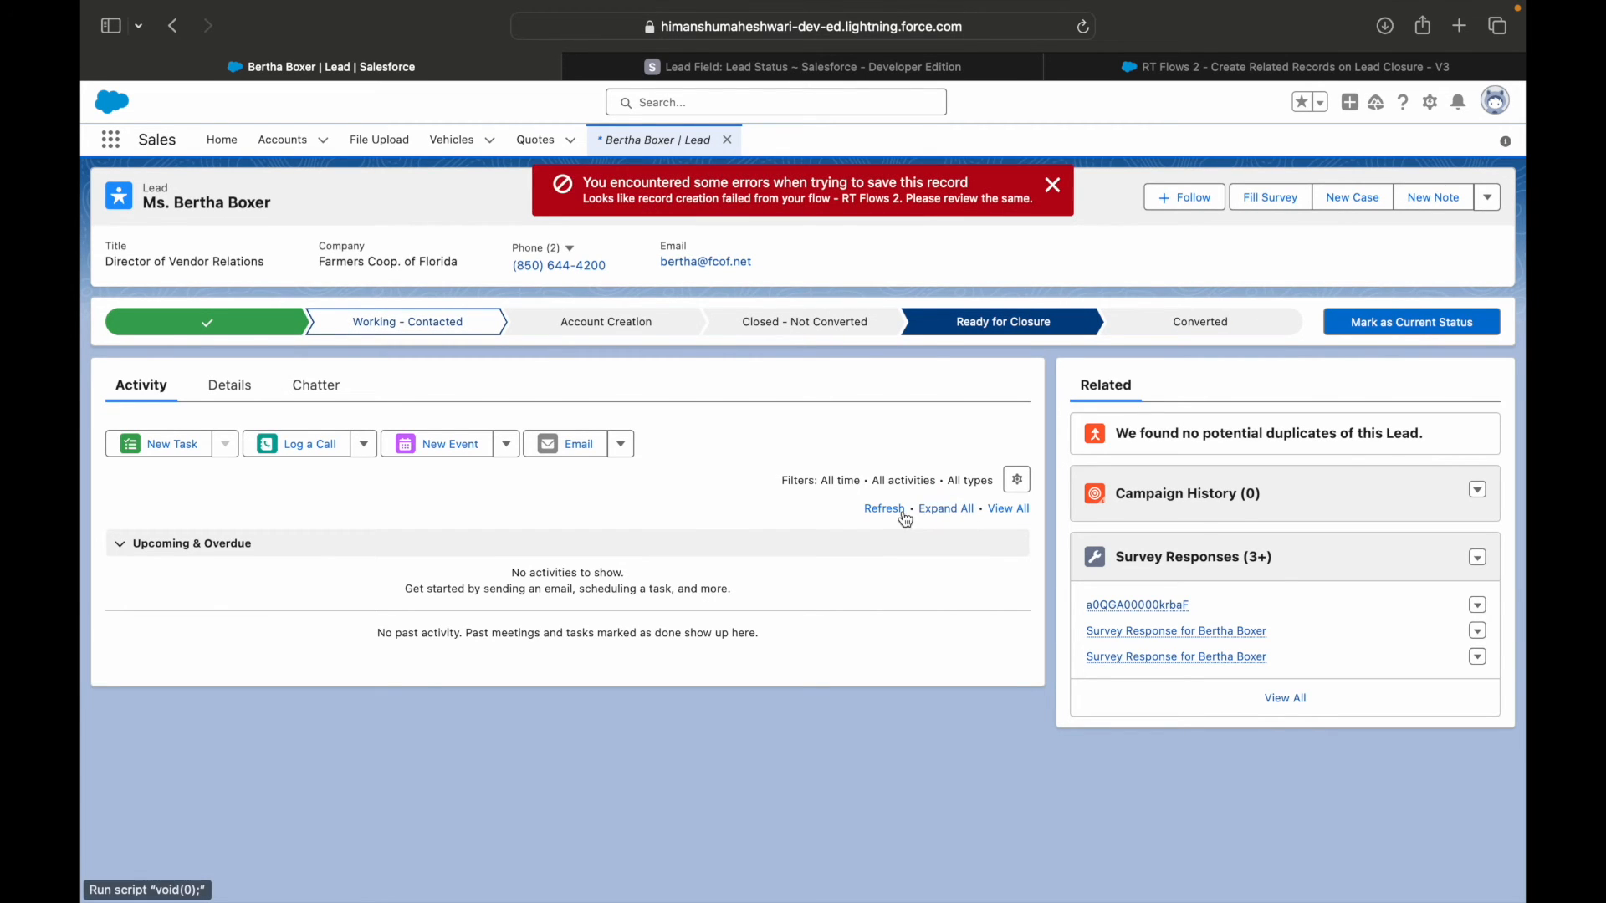
pyautogui.moveTo(583, 199); pyautogui.dragTo(994, 198)
pyautogui.click(994, 204)
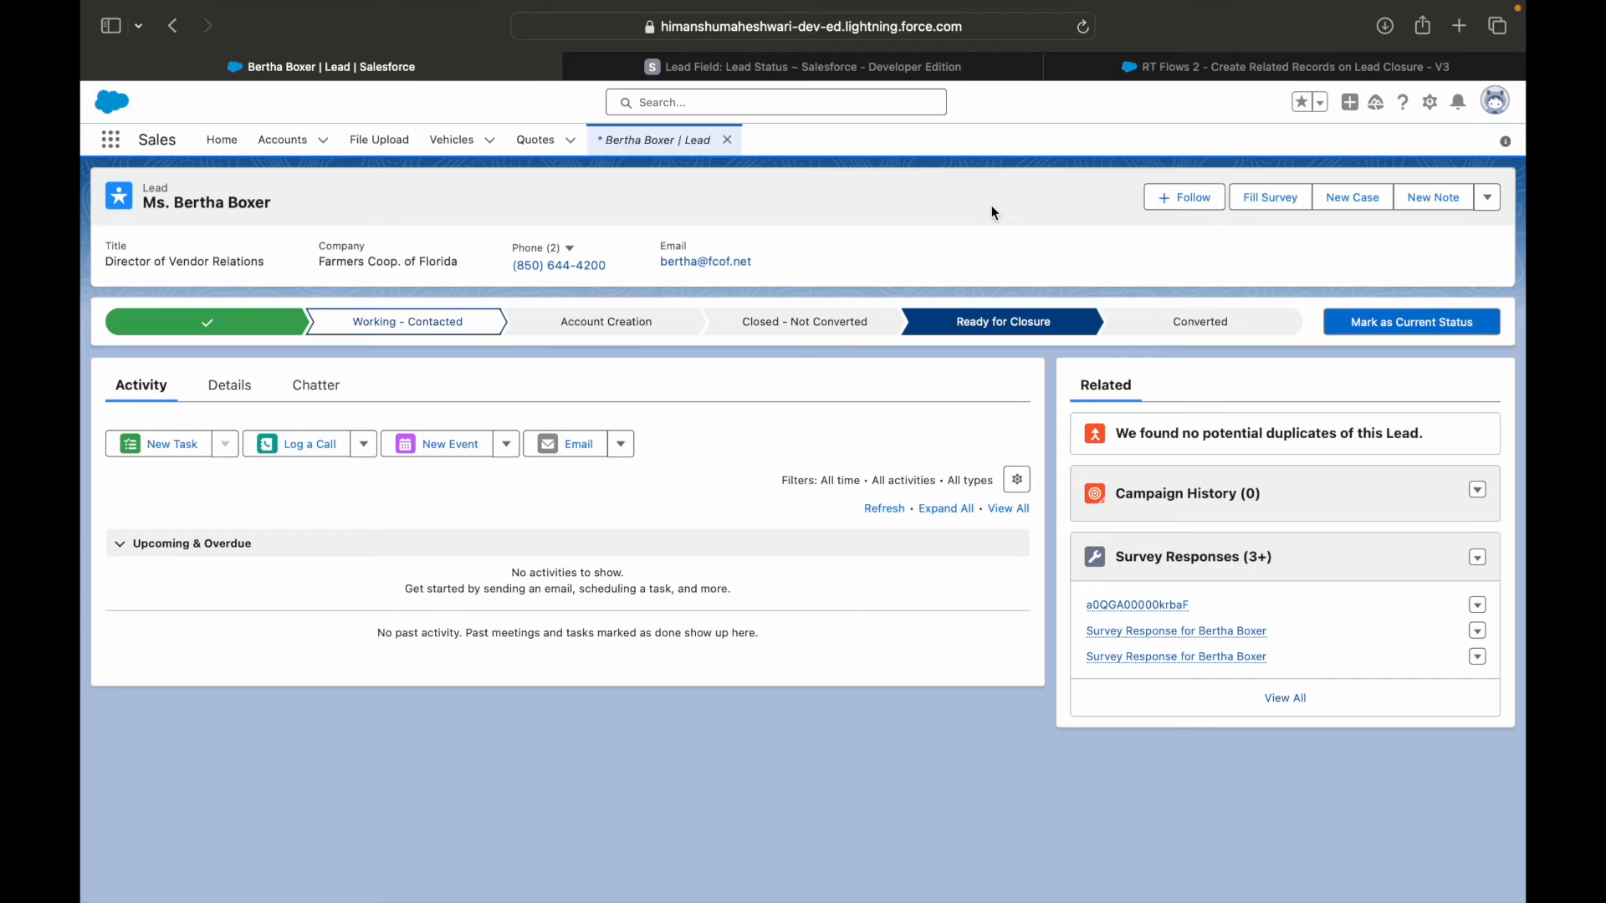
# Return to the flow and review the actions available for Create opportunity and for Throw Error on Failure on its fault path.
pyautogui.click(931, 65)
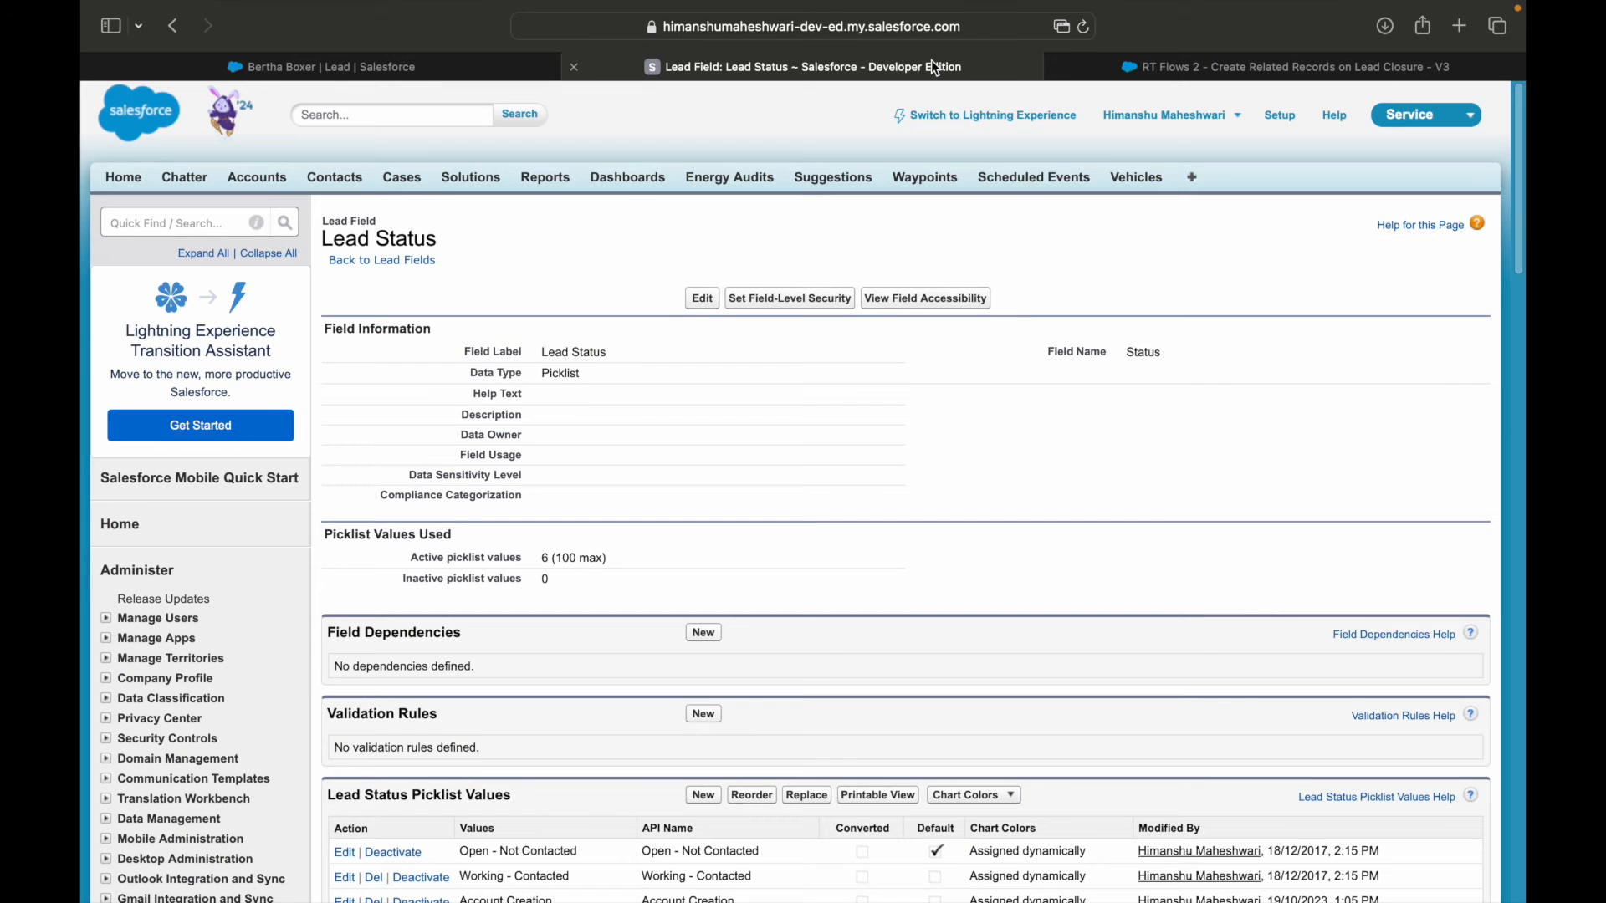
pyautogui.click(1201, 66)
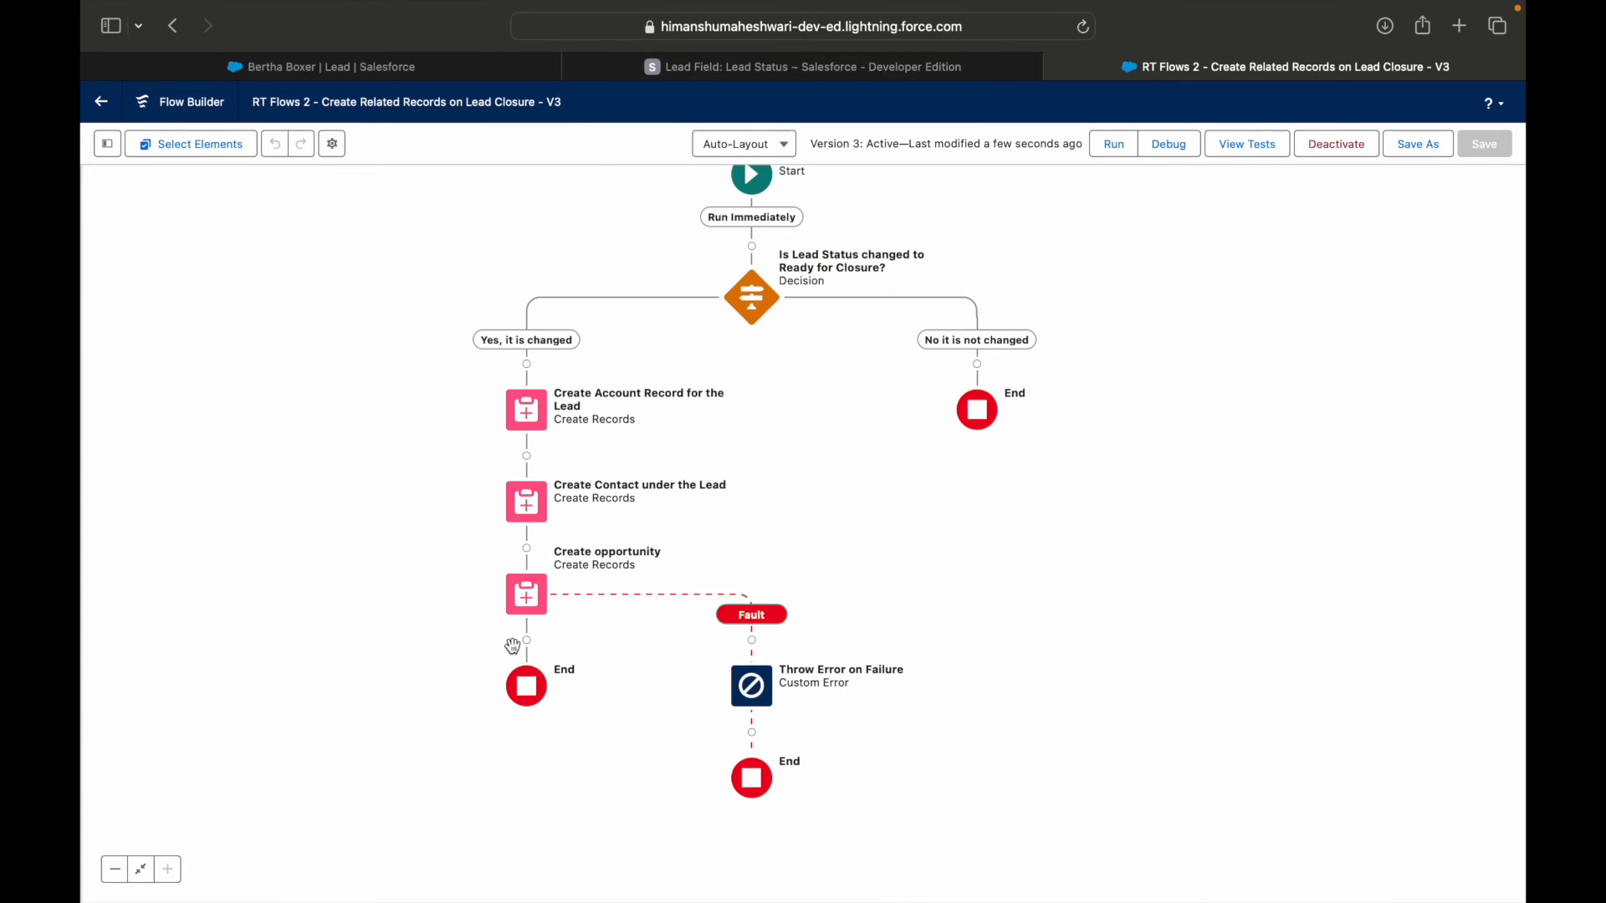
pyautogui.click(526, 603)
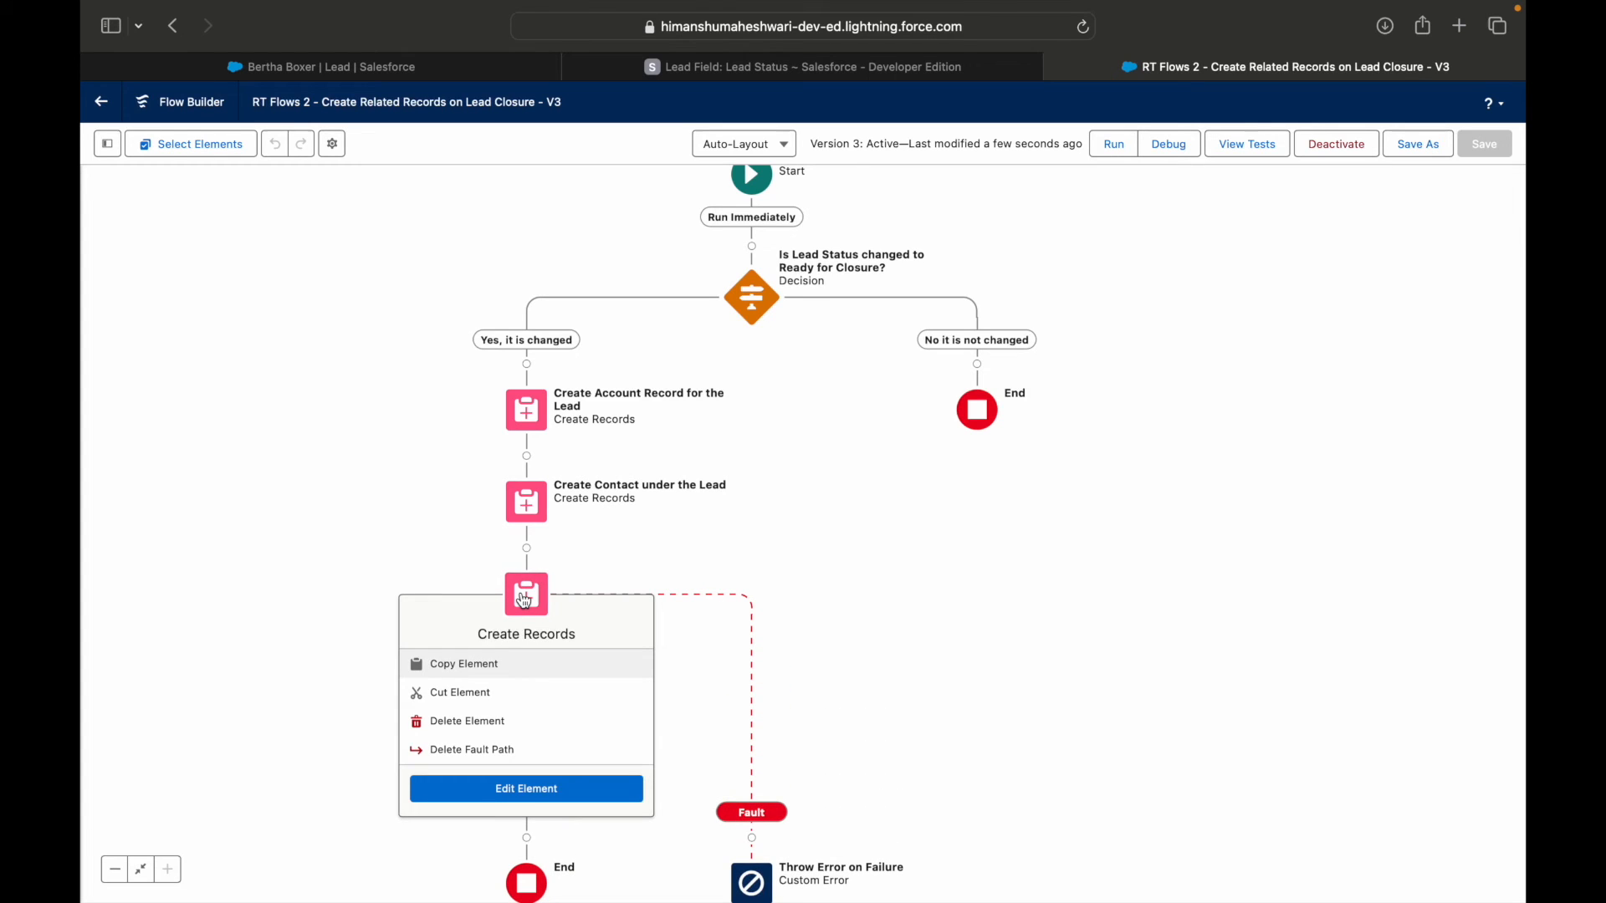
pyautogui.moveTo(892, 699); pyautogui.dragTo(939, 580)
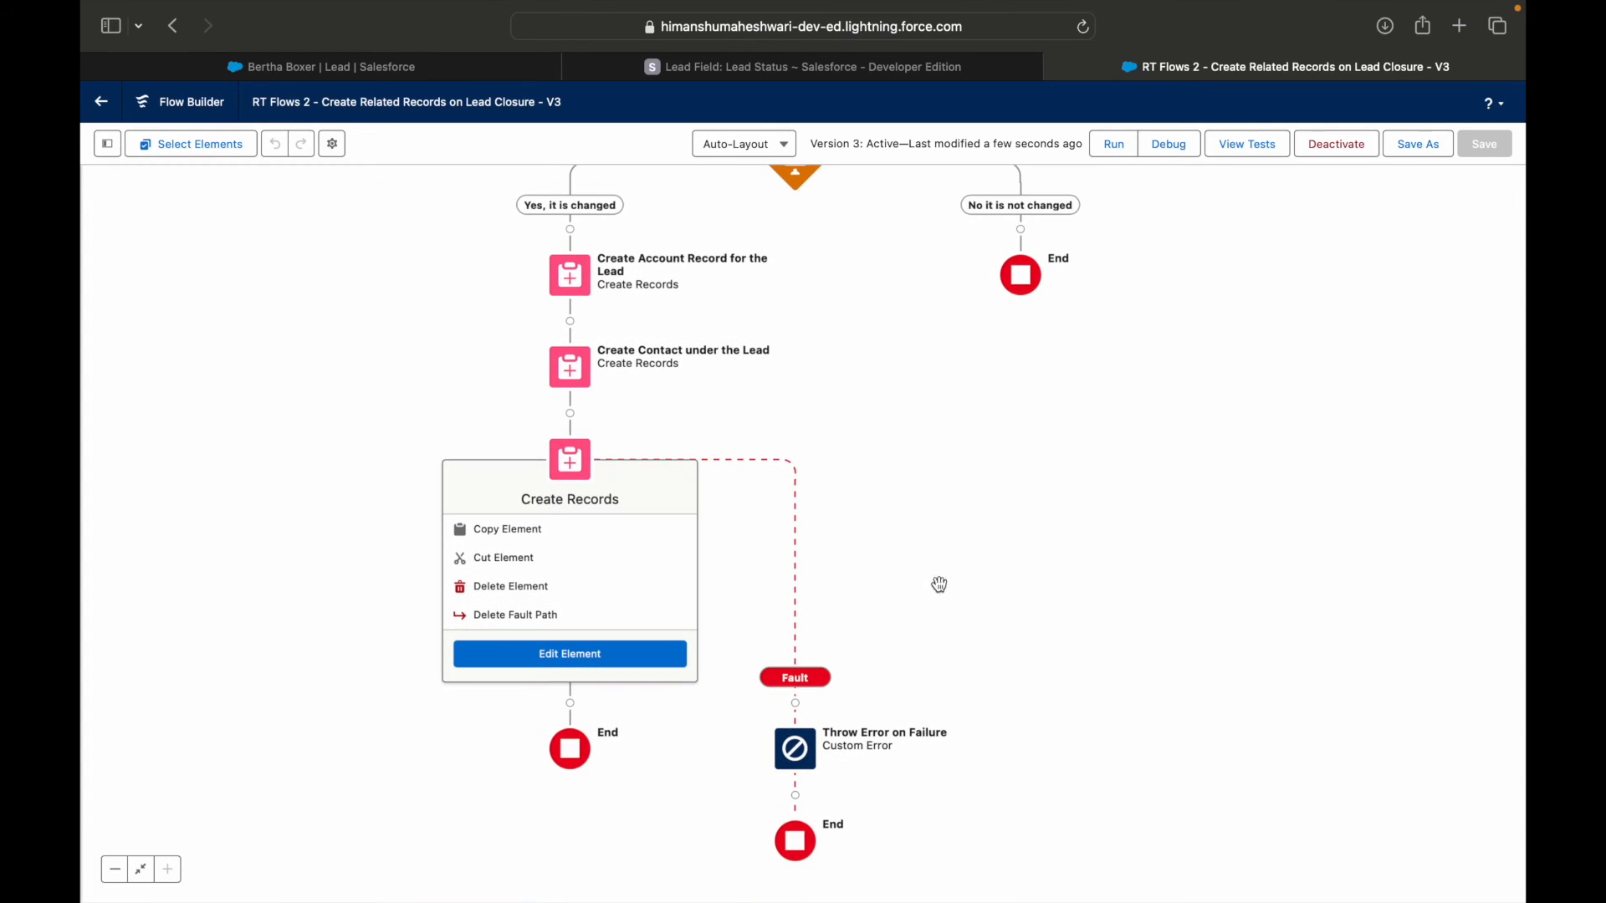
pyautogui.click(583, 465)
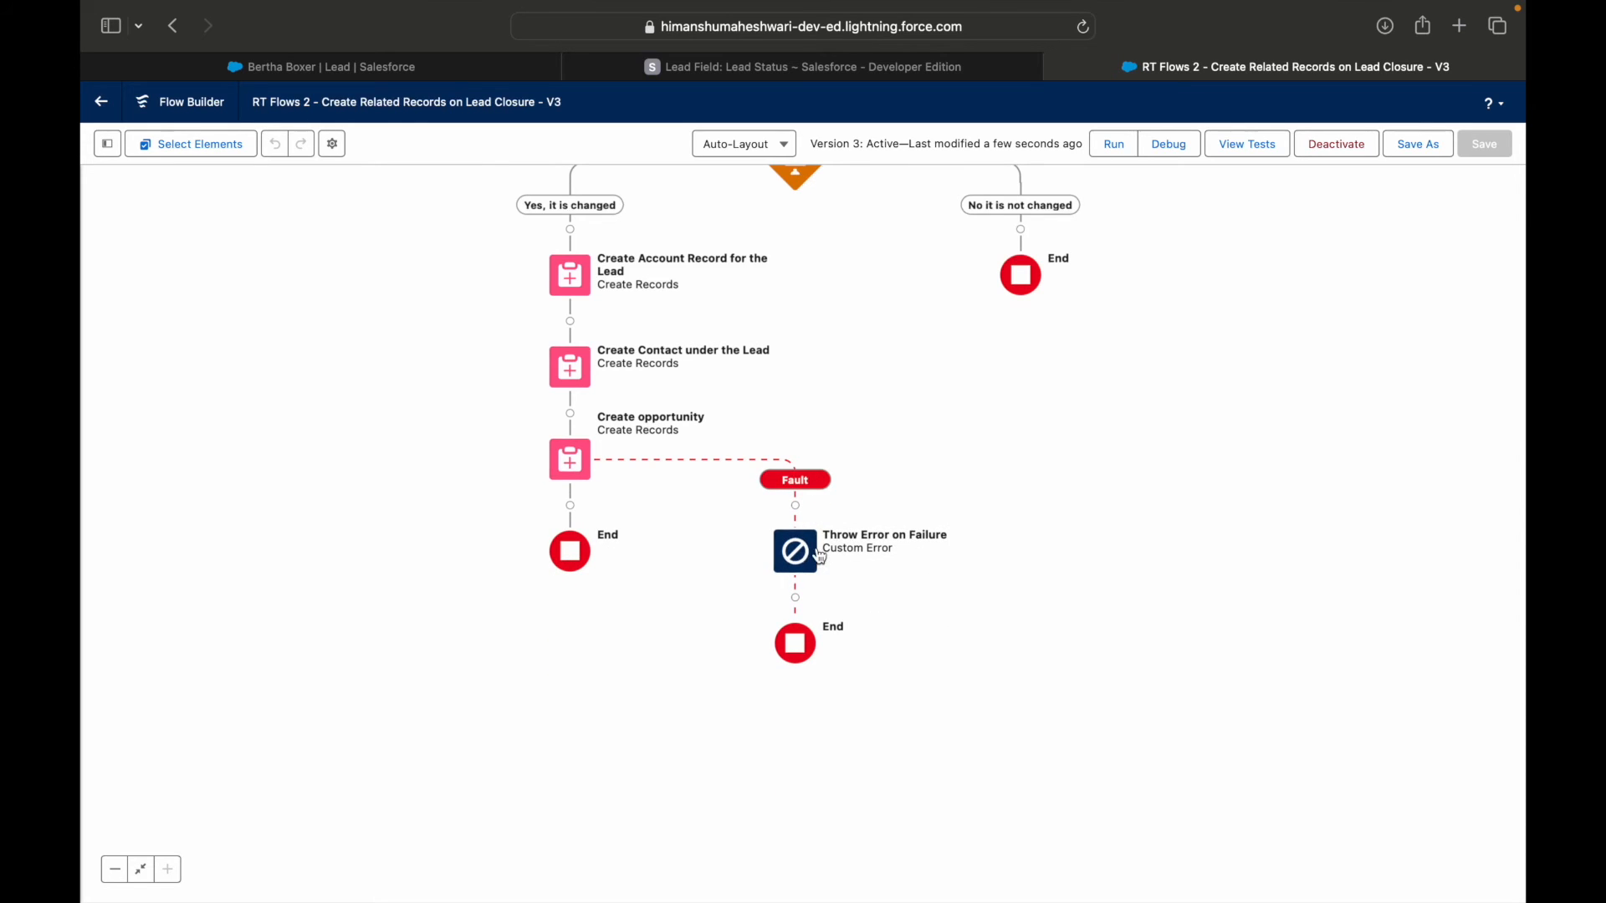
pyautogui.click(820, 558)
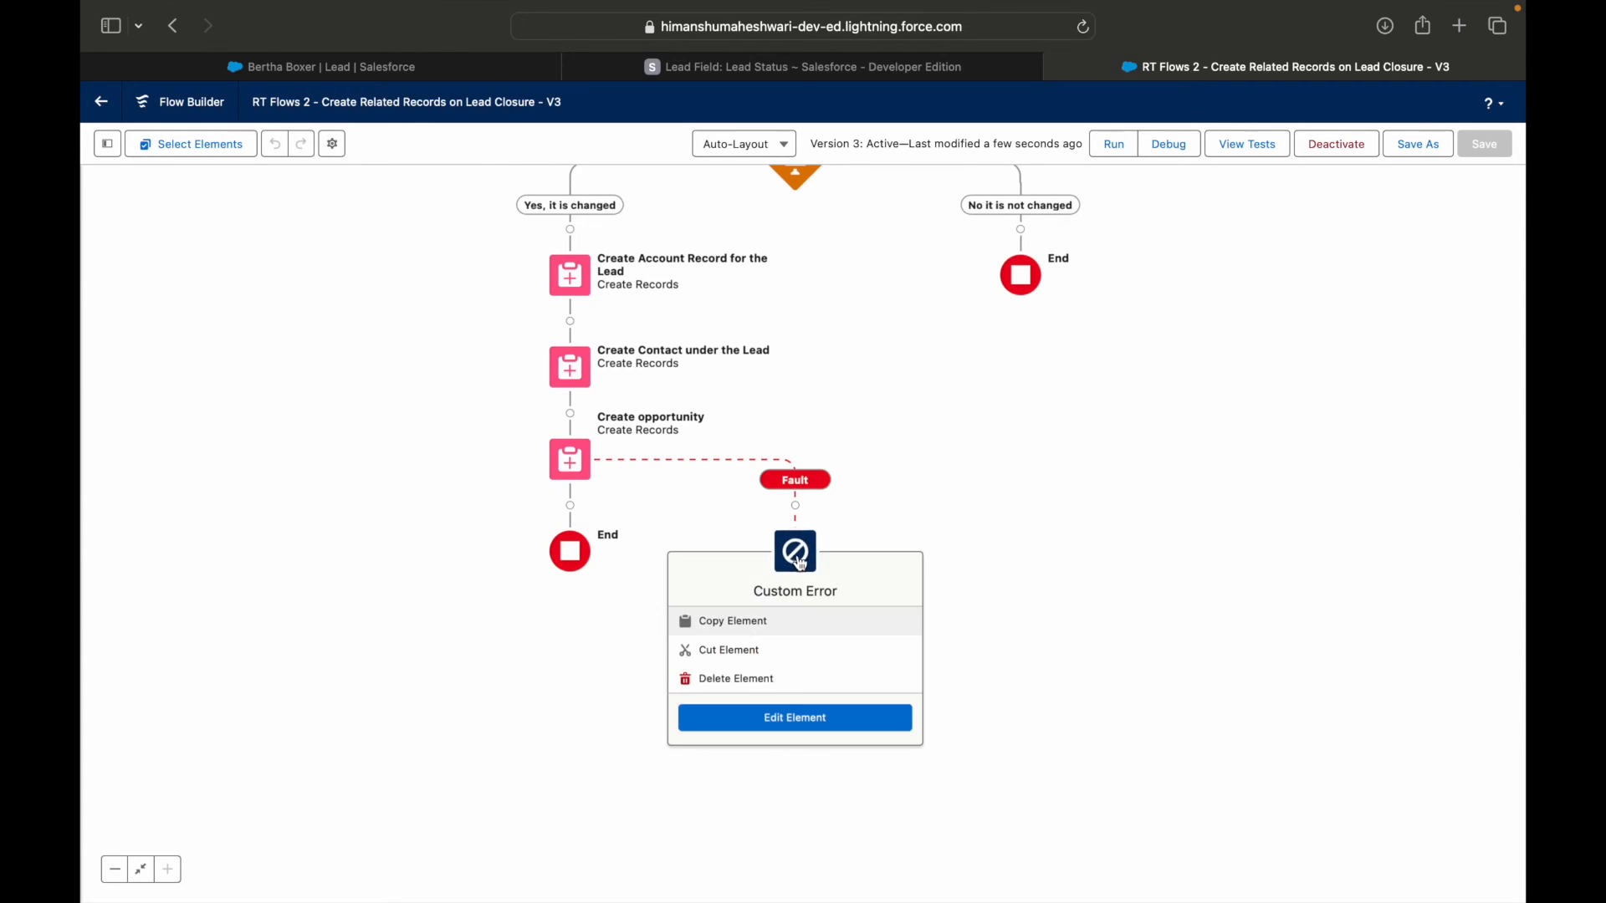
pyautogui.click(1021, 501)
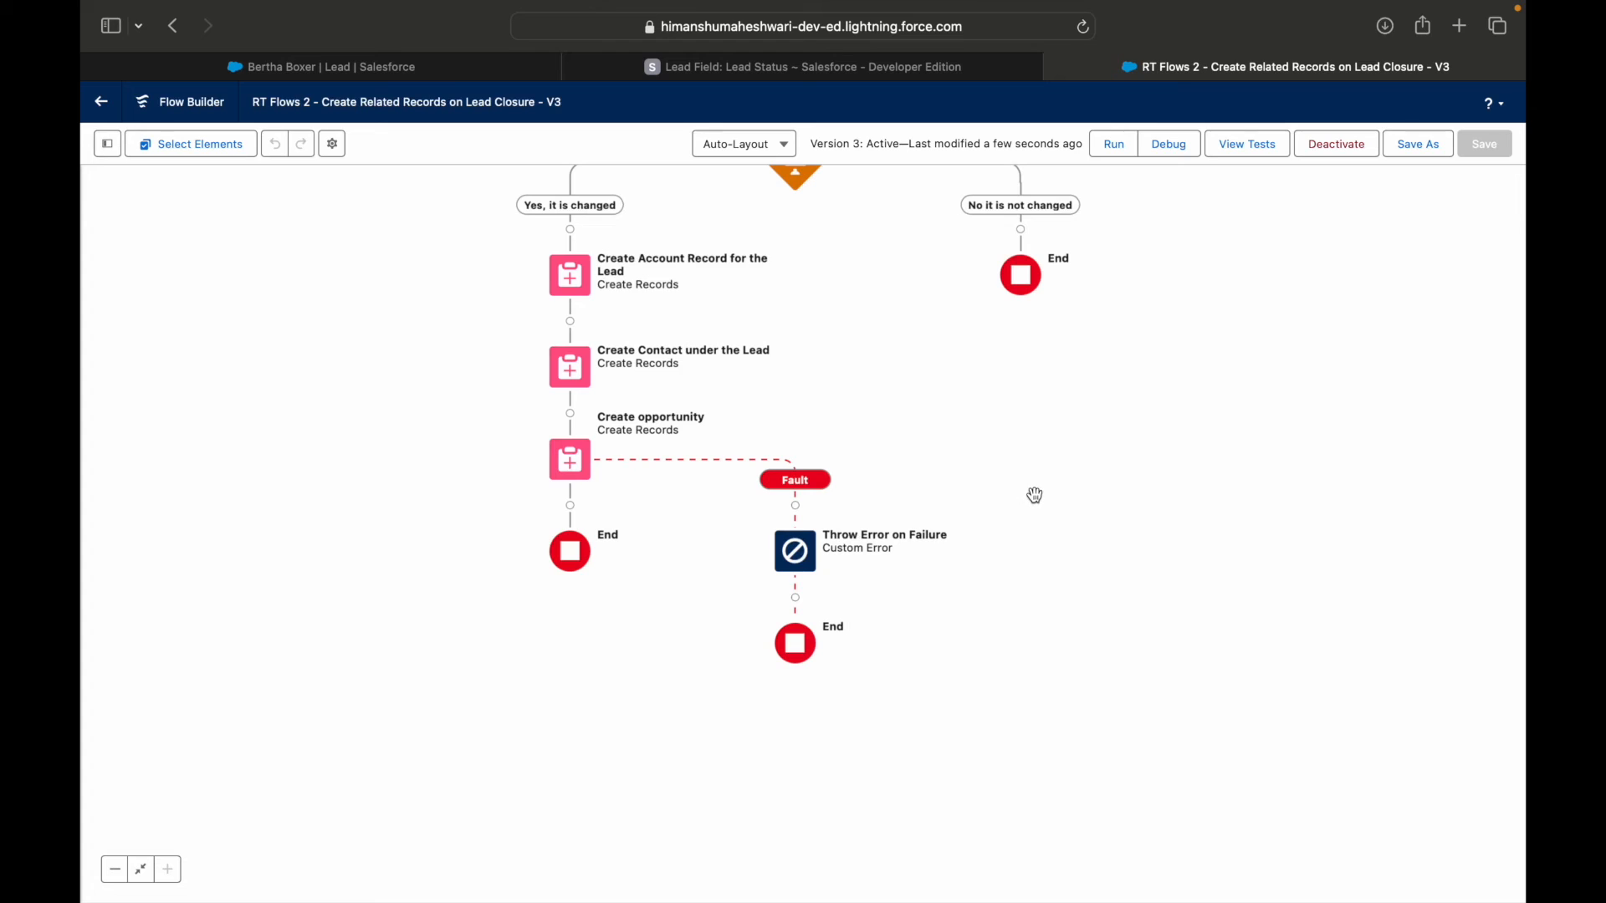
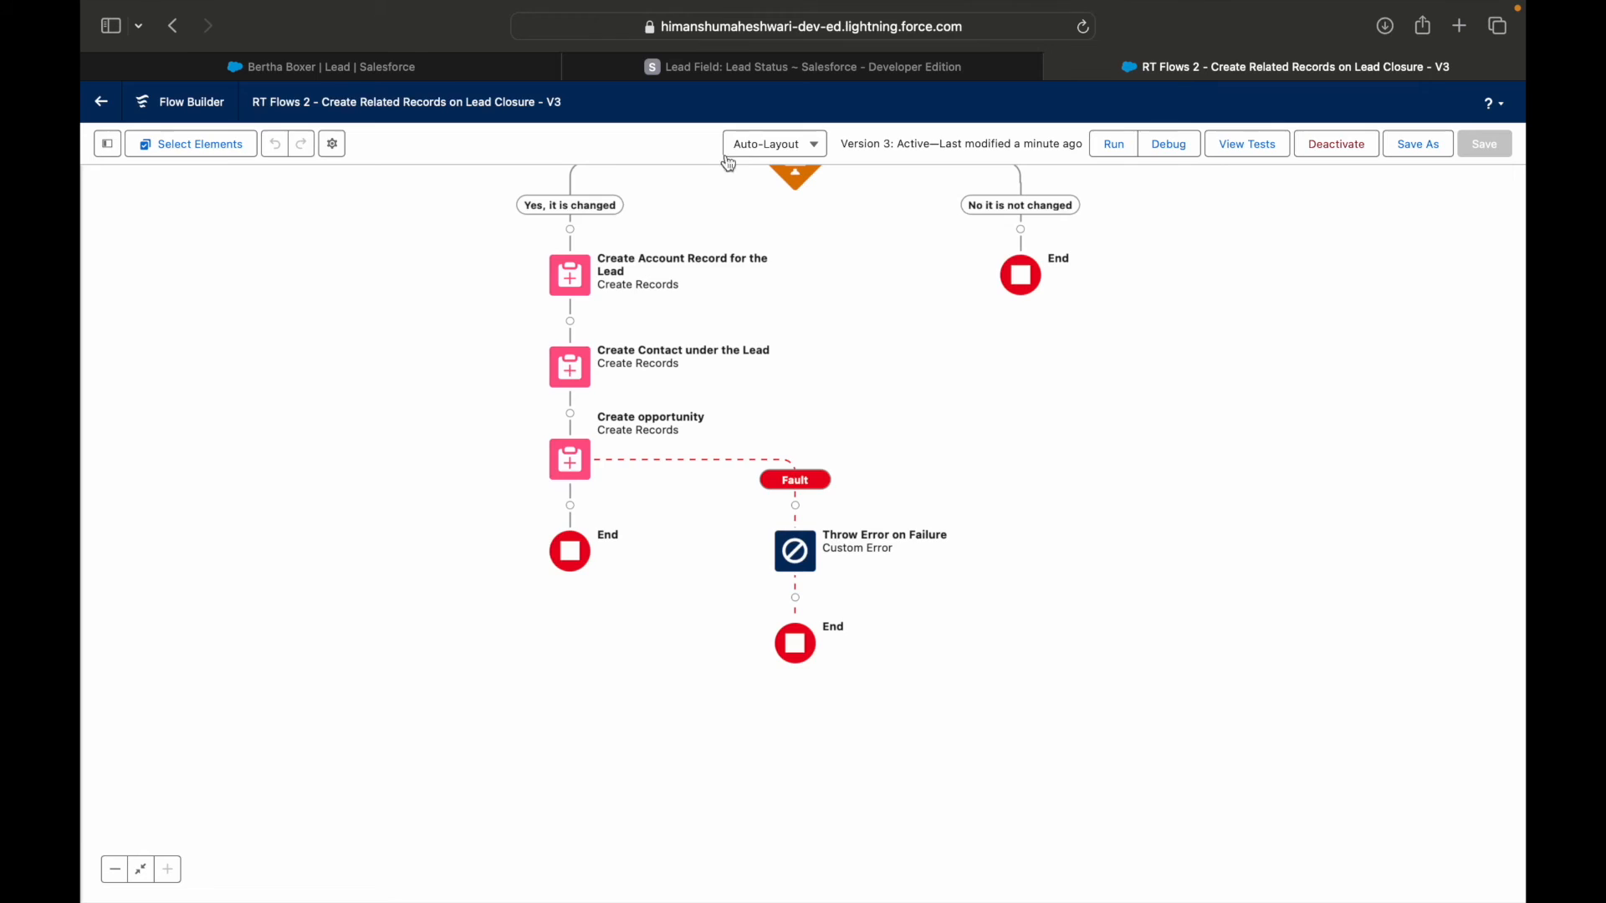
# Return to the lead record and retry marking Ready for Closure as the current status to check the fault message.
pyautogui.click(417, 78)
pyautogui.click(991, 334)
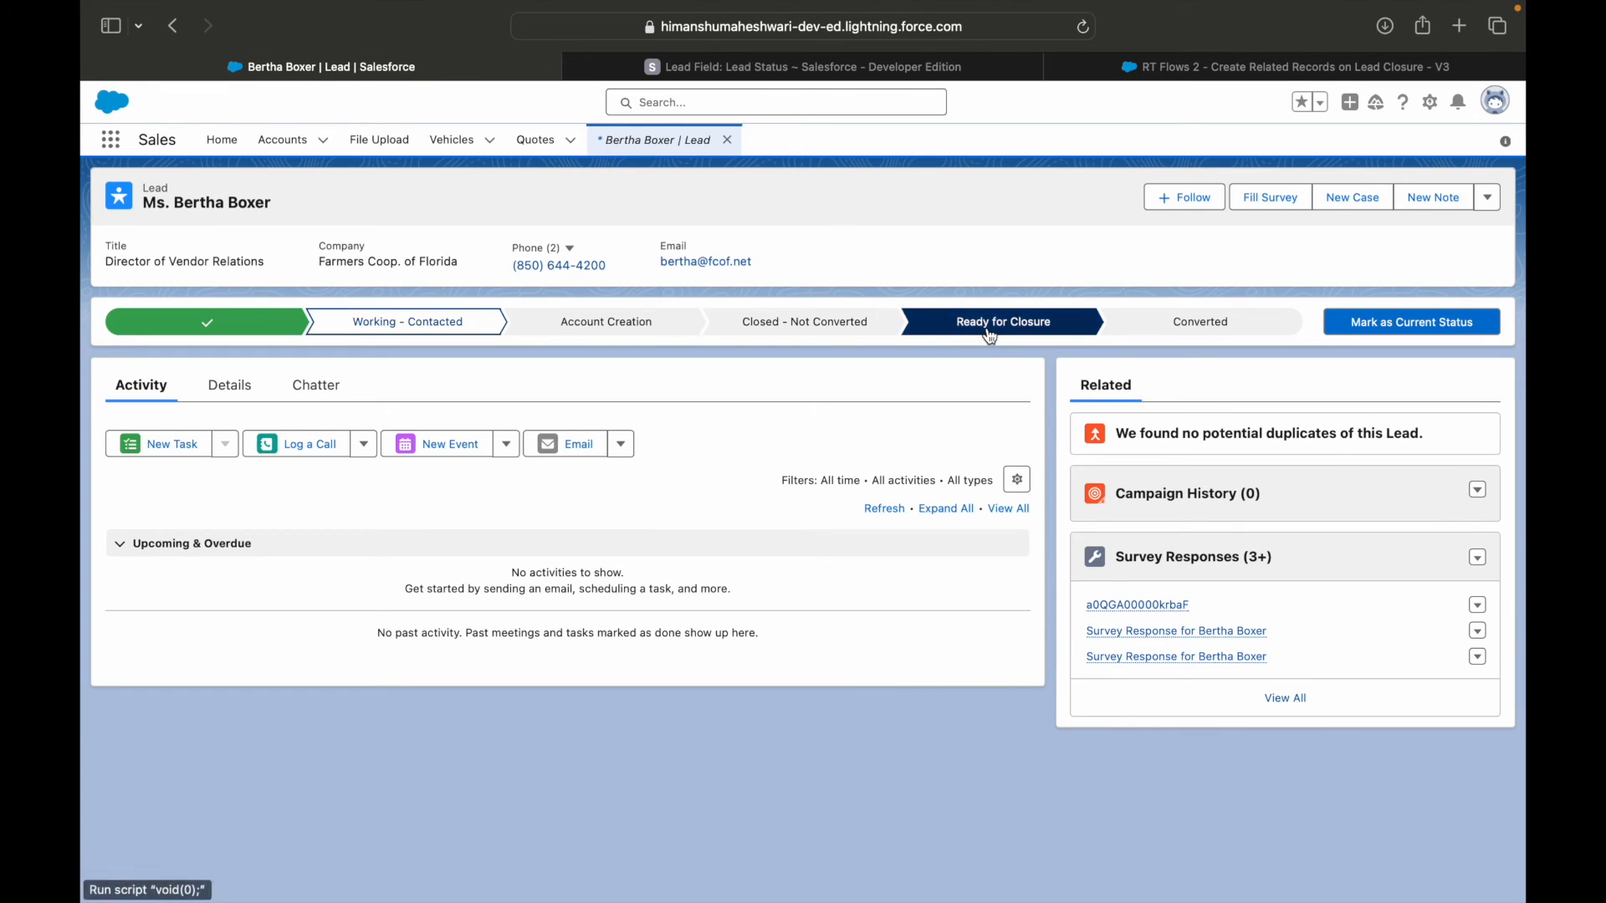
pyautogui.click(1371, 322)
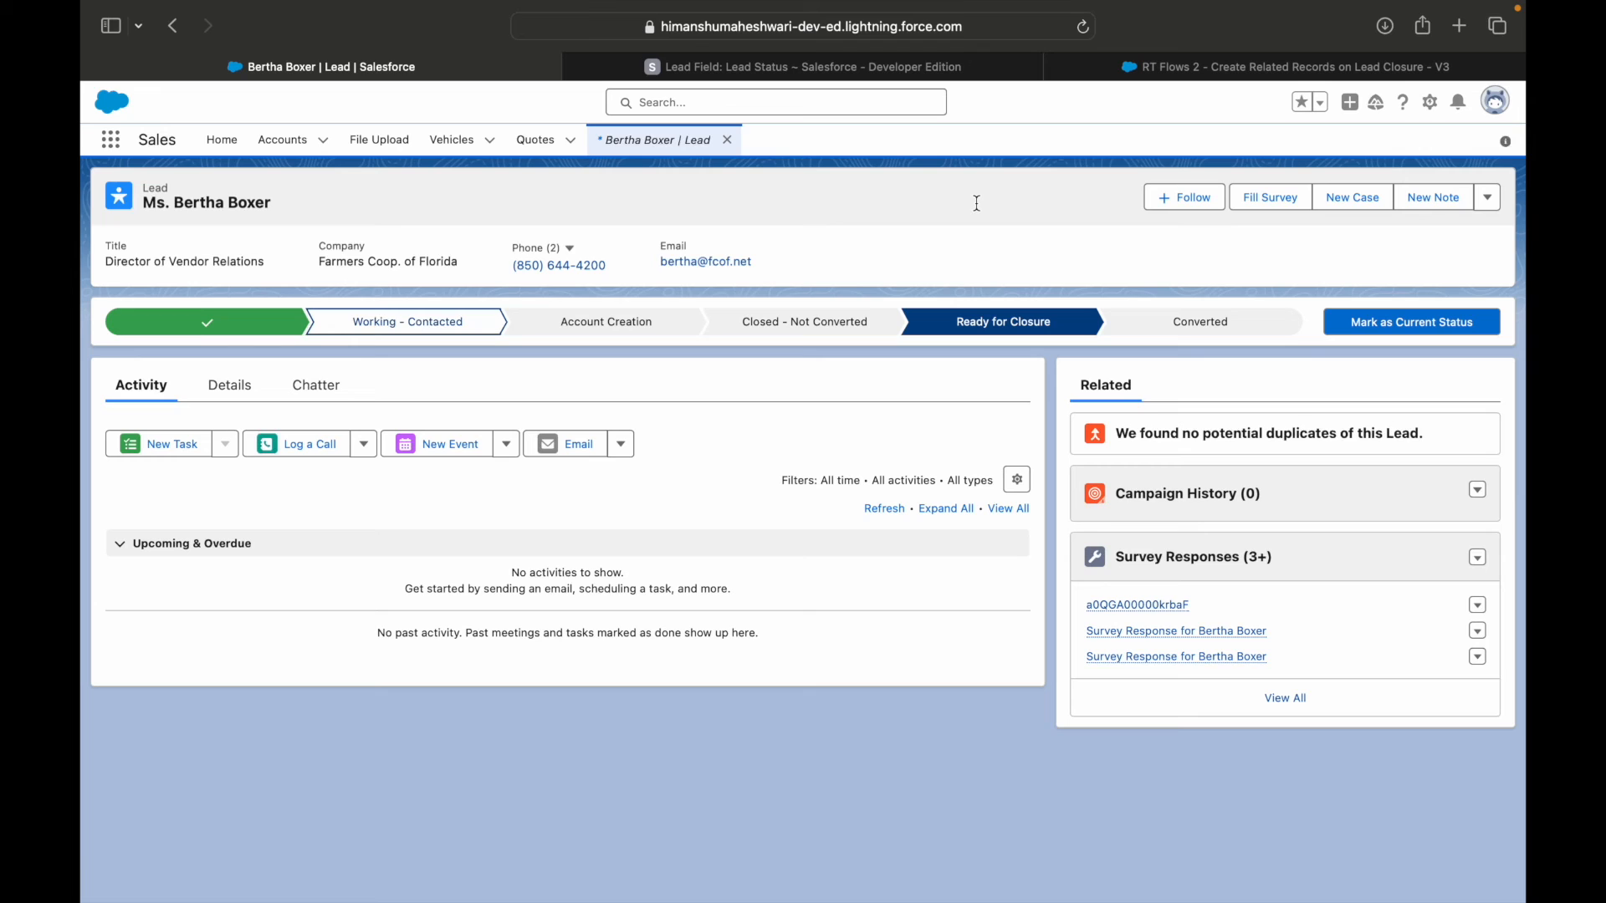
# Return to the flow and review the actions available for Create Account Record for the Lead, including adding a fault path.
pyautogui.click(1200, 74)
pyautogui.moveTo(1036, 430); pyautogui.dragTo(1100, 537)
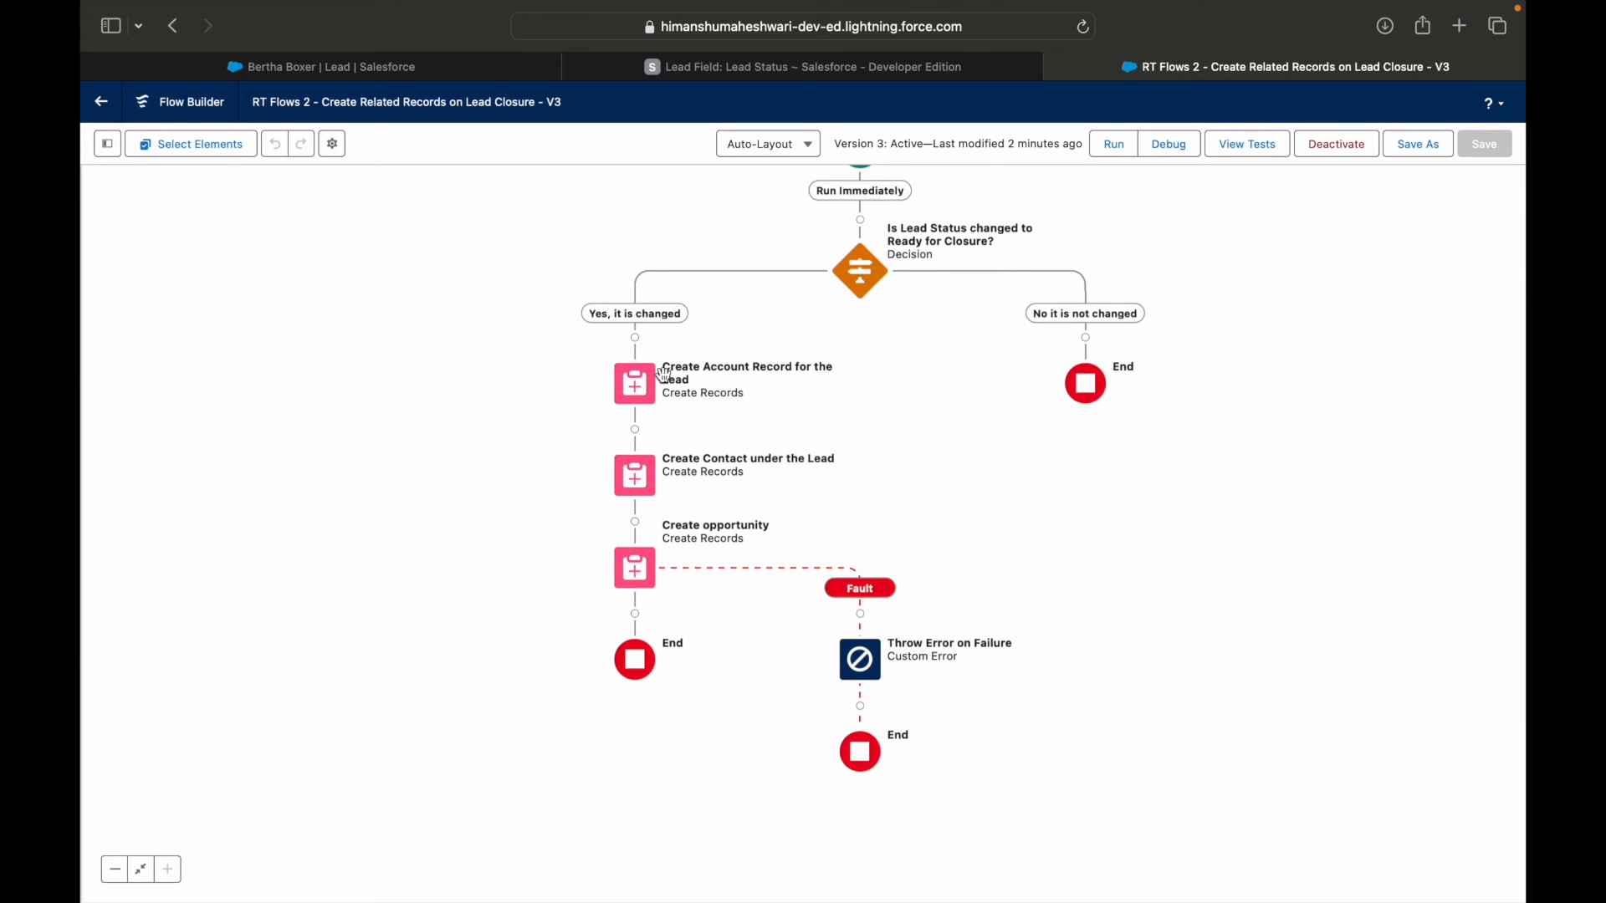
pyautogui.click(638, 384)
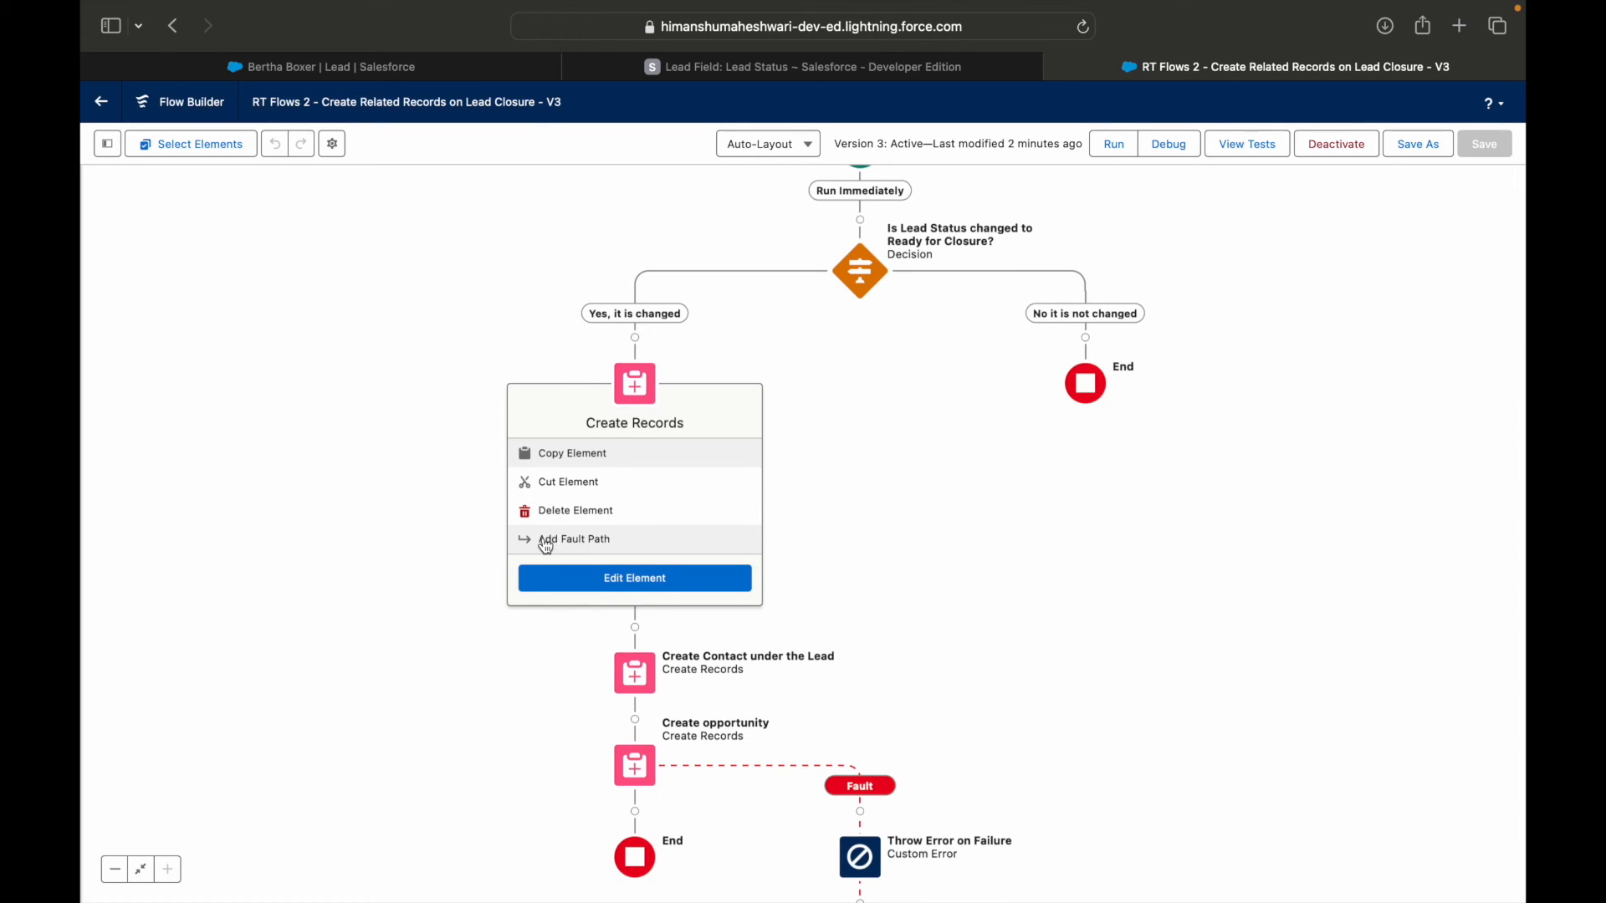
pyautogui.click(342, 484)
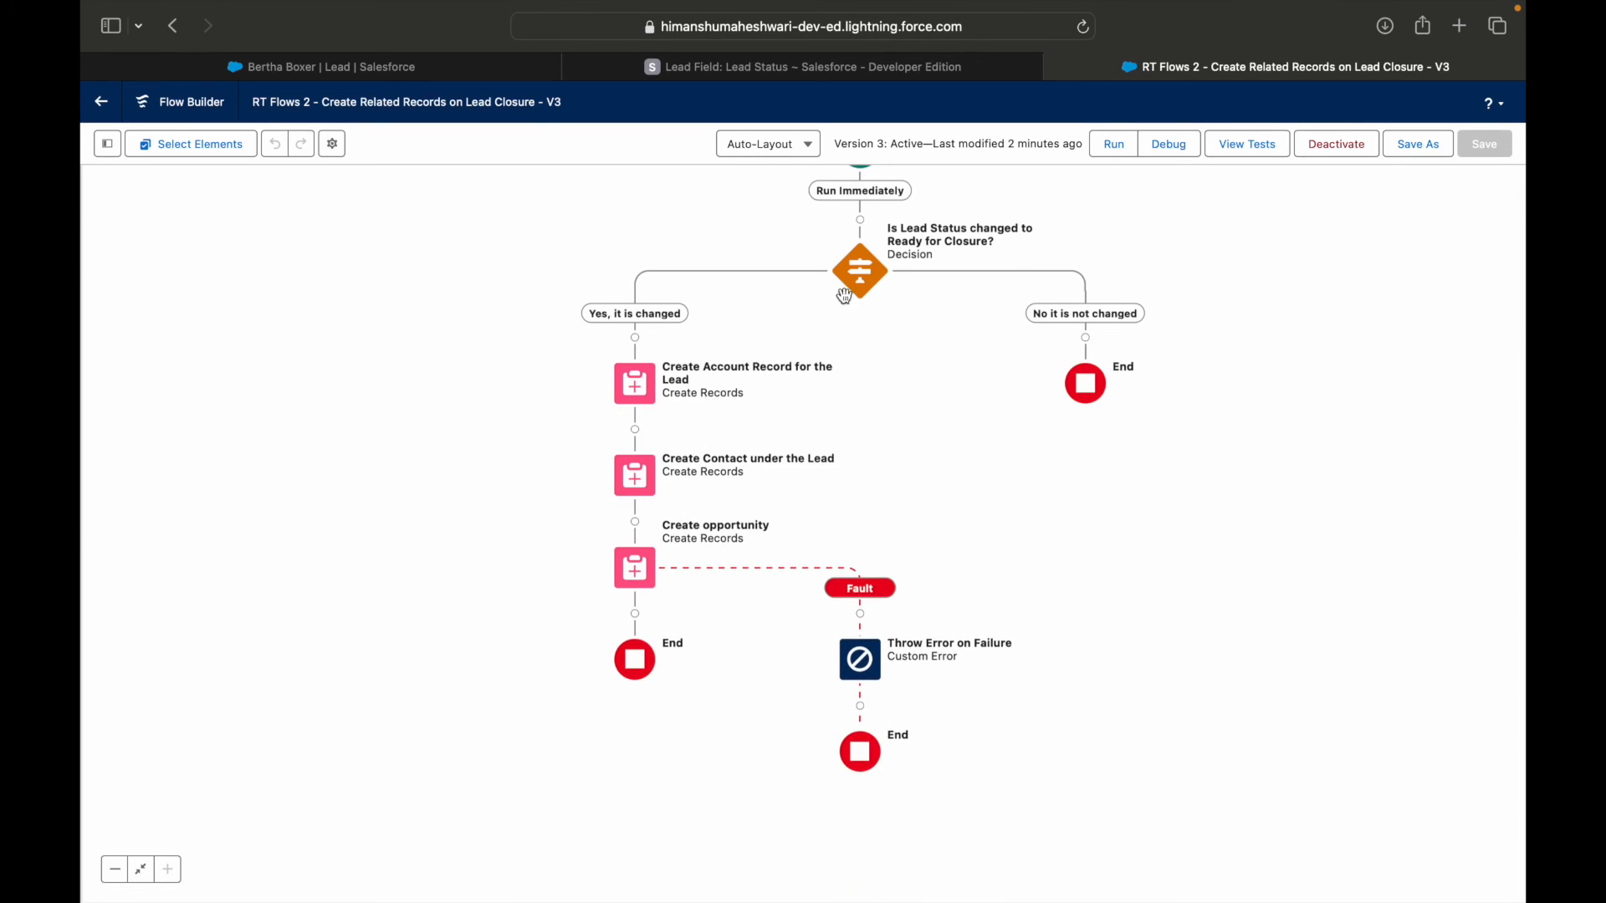
pyautogui.moveTo(1007, 402); pyautogui.dragTo(1088, 562)
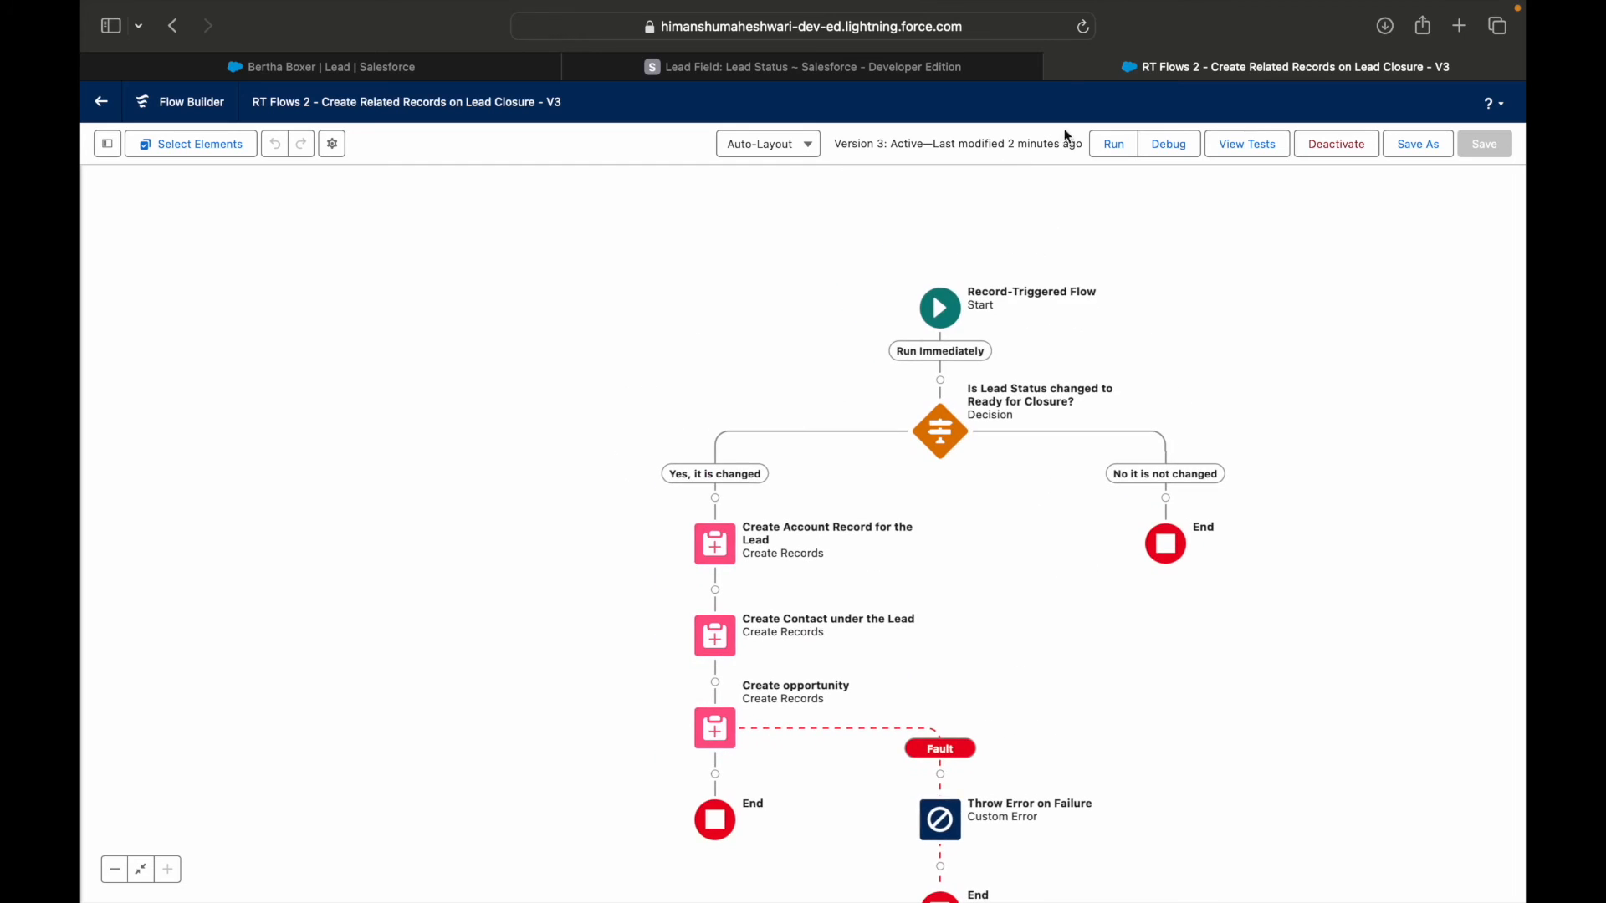
pyautogui.click(715, 552)
pyautogui.scroll(-3, 1032, 645)
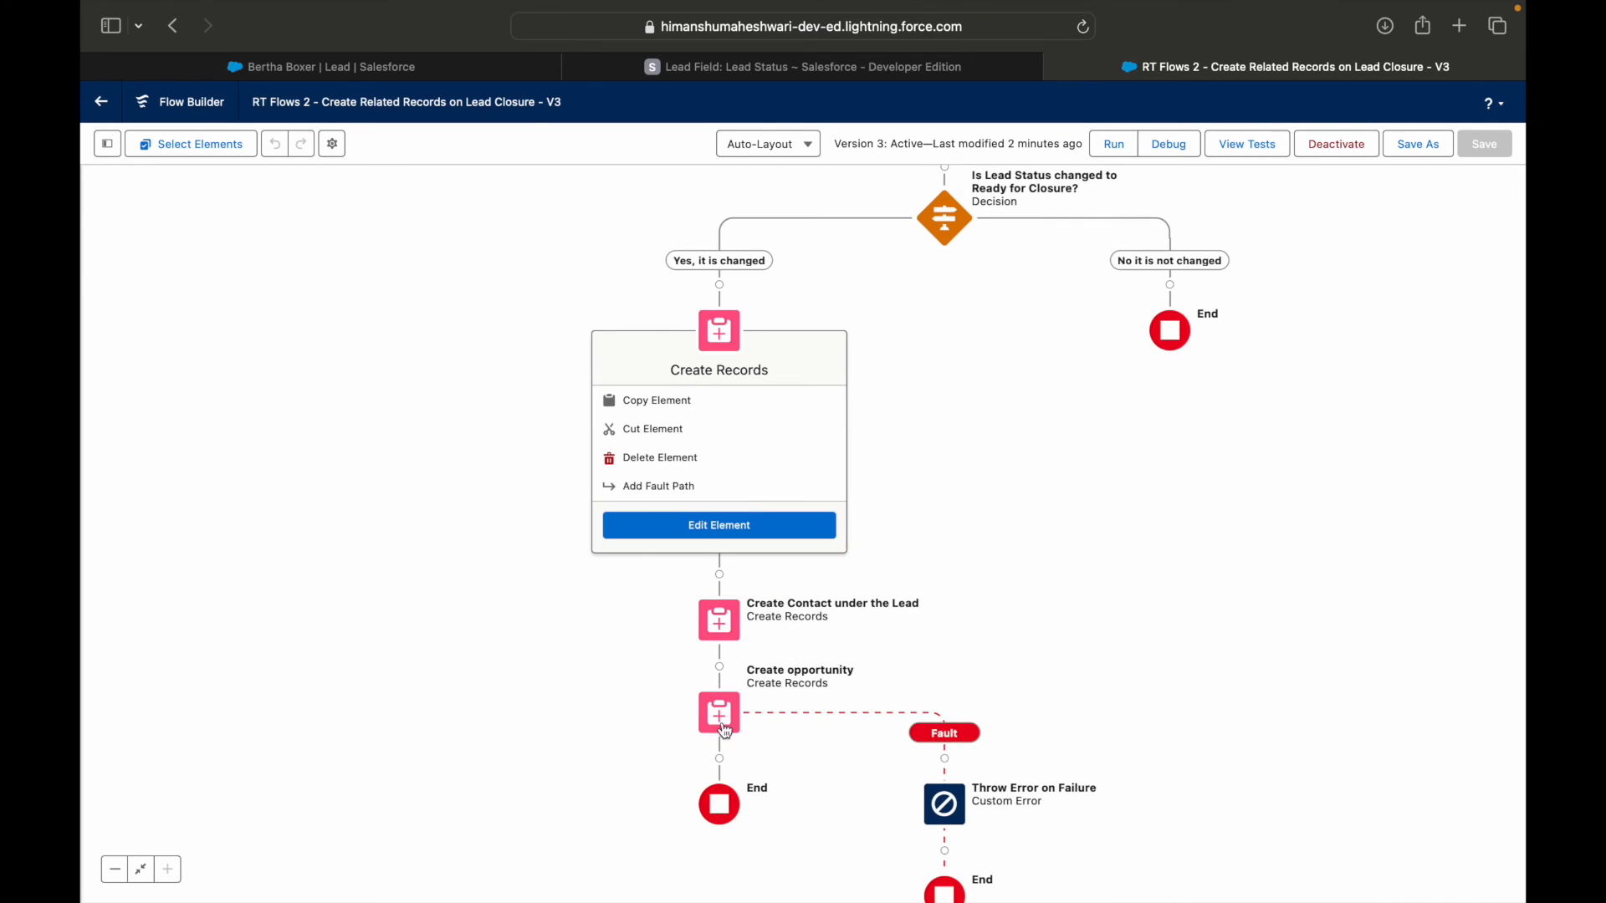
pyautogui.click(515, 649)
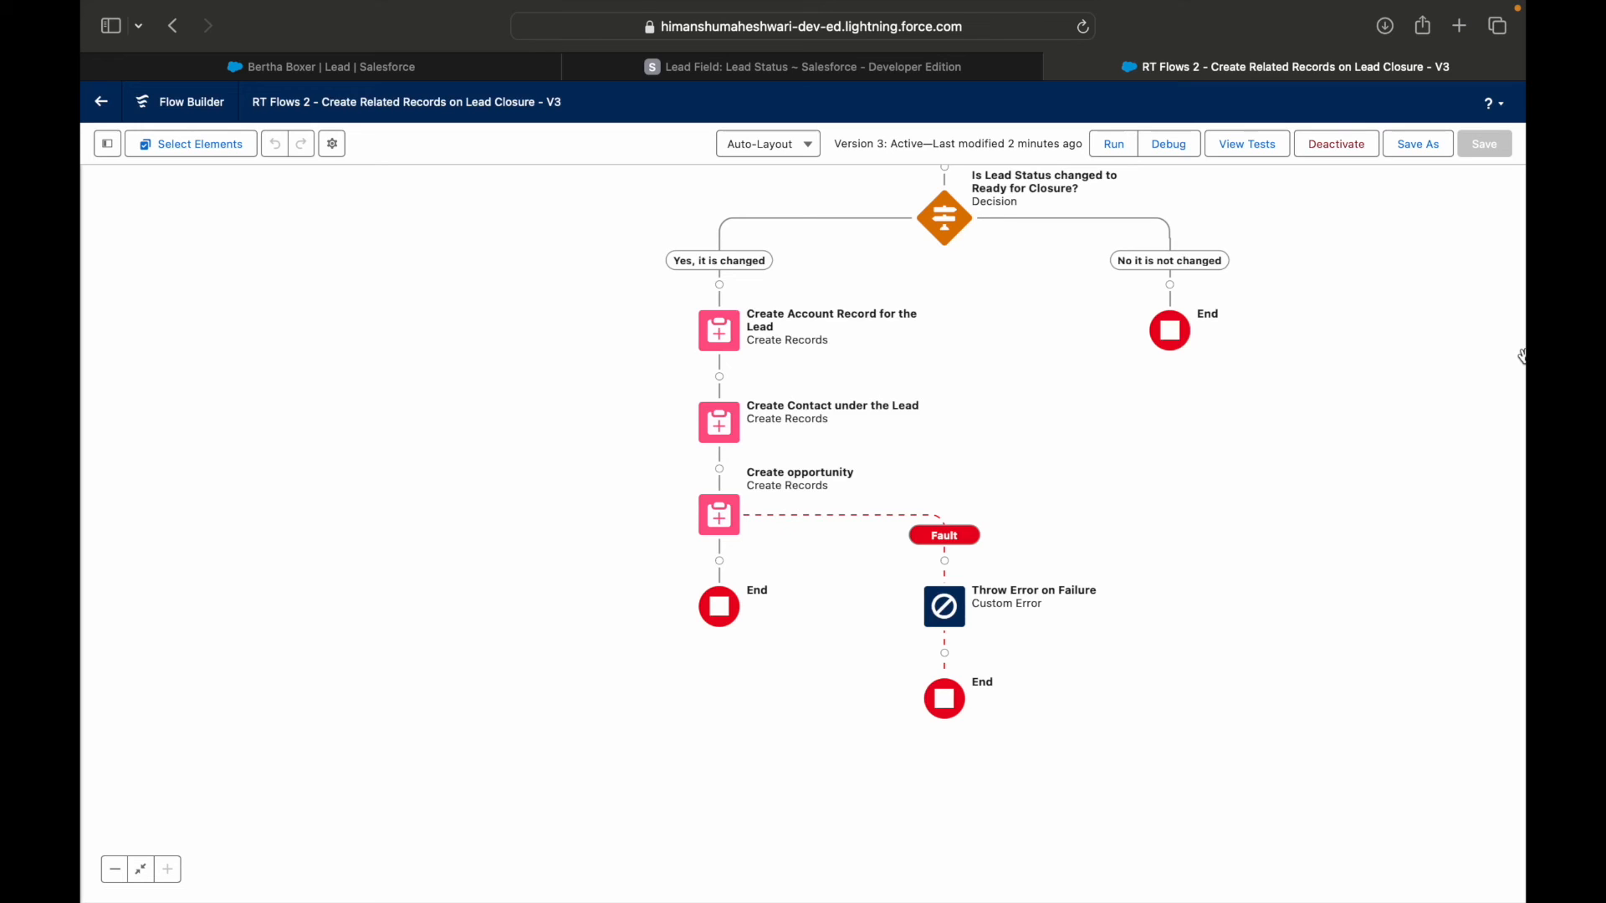
pyautogui.moveTo(1264, 428); pyautogui.dragTo(1218, 545)
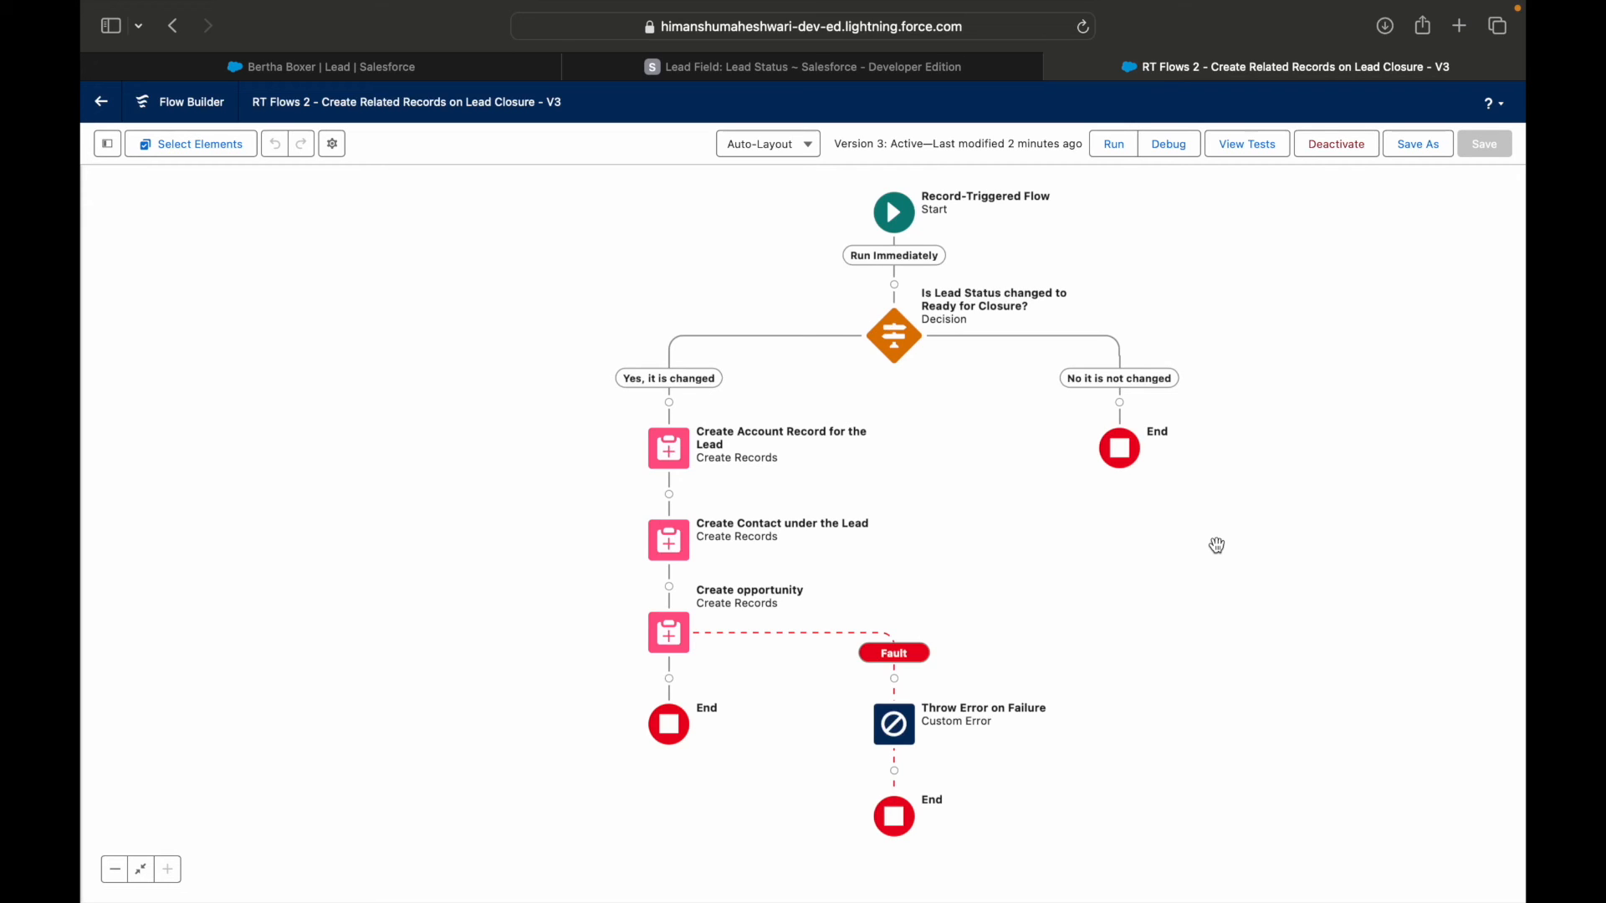
# In Throw Error on Failure, explore the fields offered for an inline error and restore the display in a window on a record page.
pyautogui.click(894, 724)
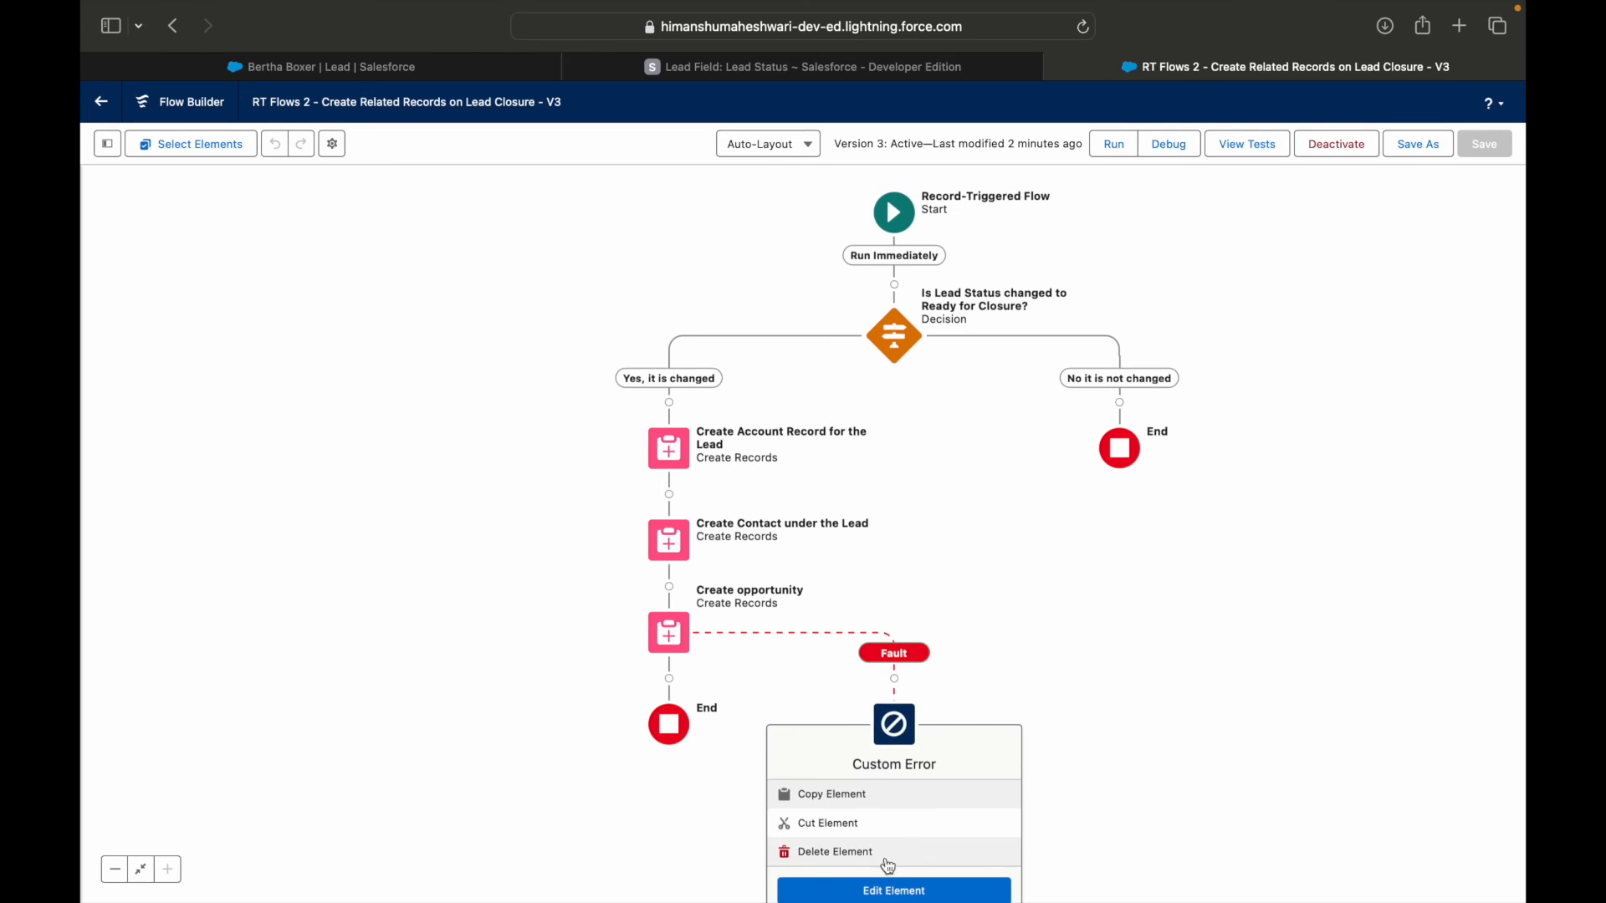
pyautogui.click(874, 891)
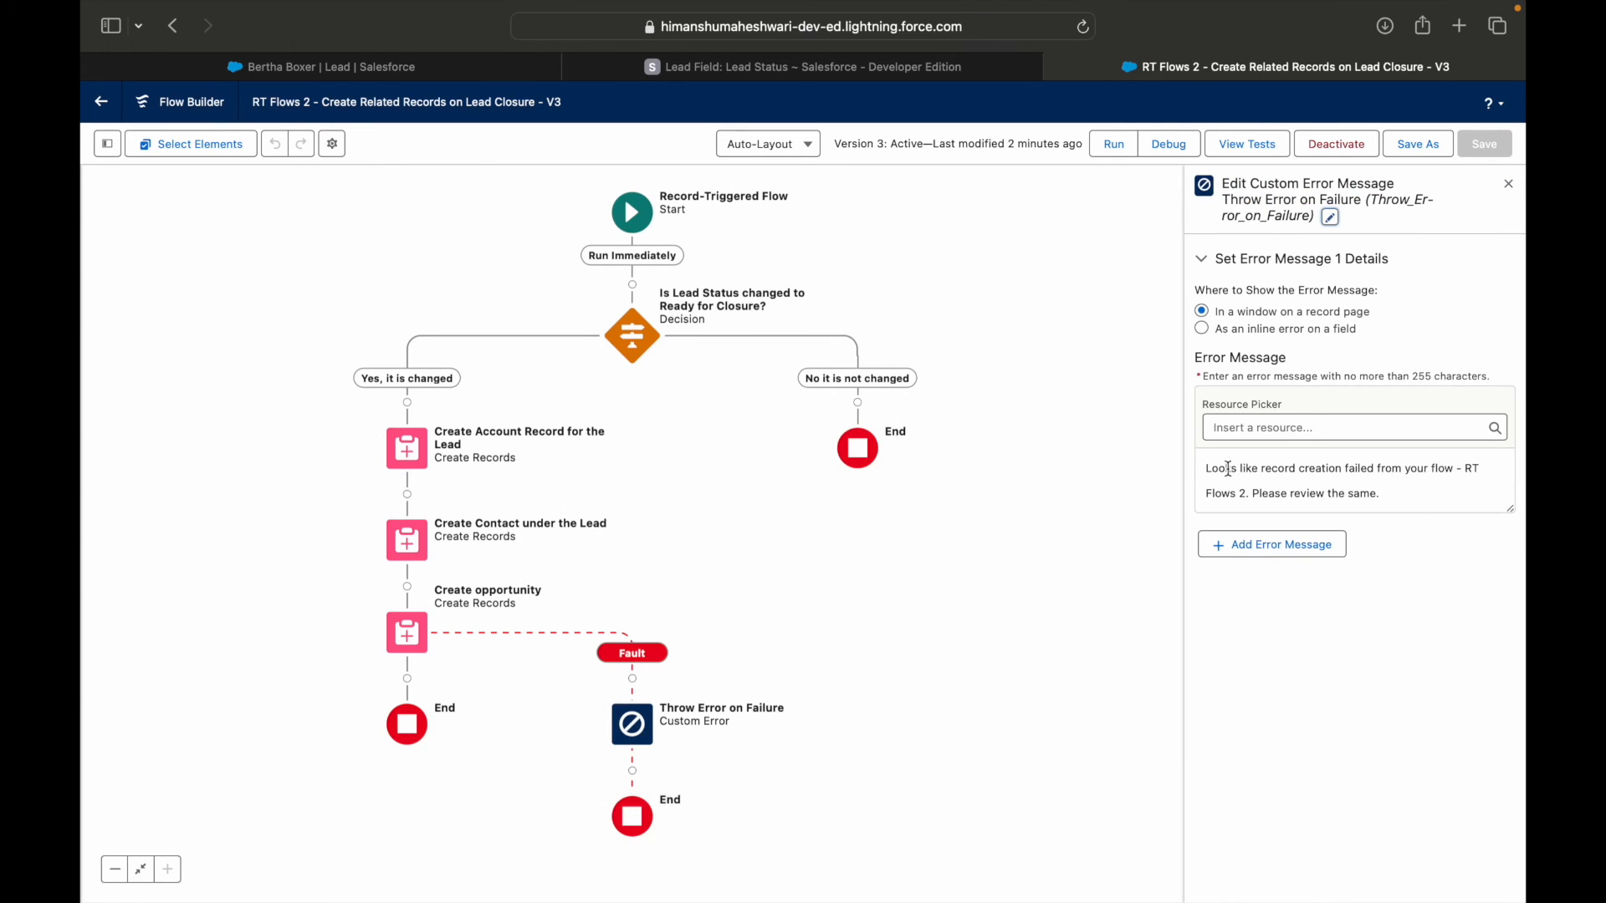
pyautogui.click(1204, 333)
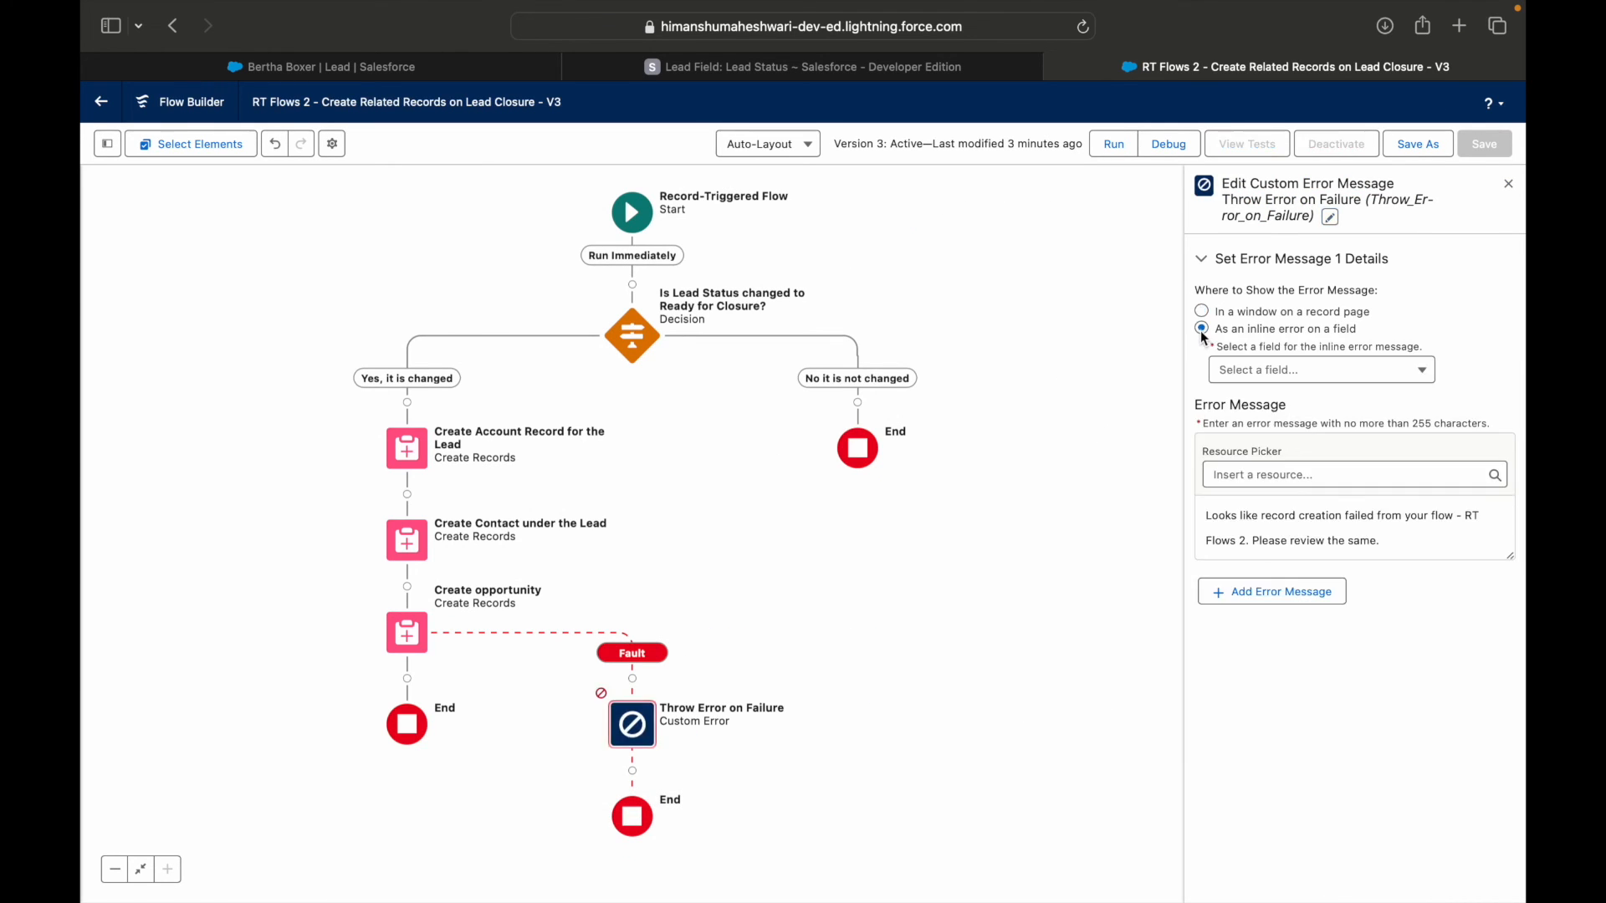
pyautogui.click(1259, 368)
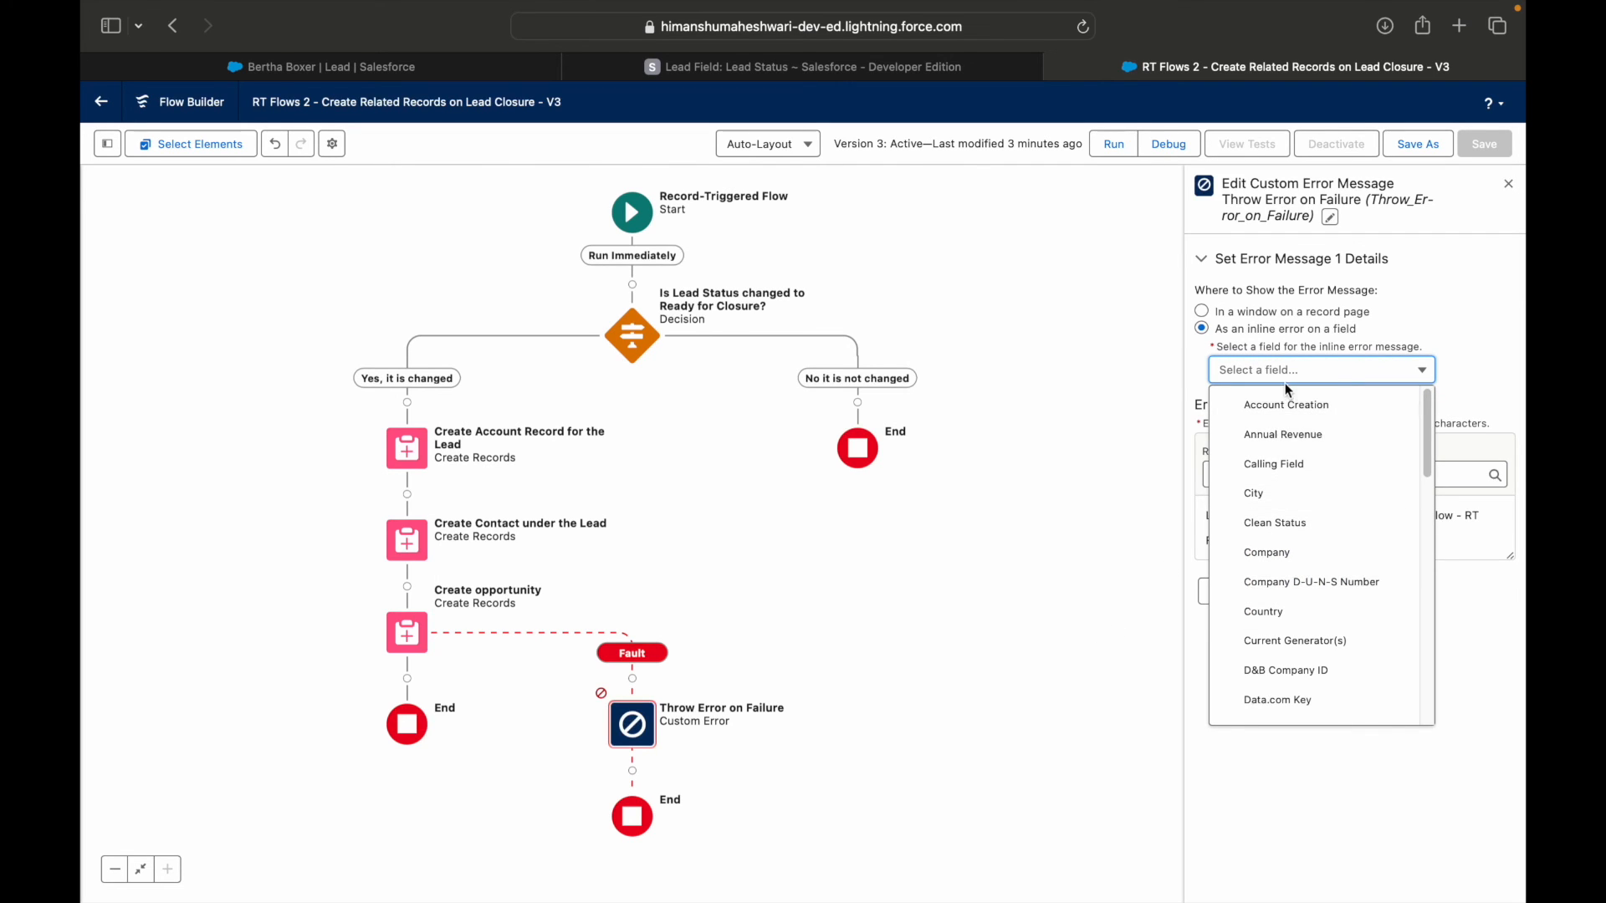
pyautogui.scroll(-10, 1301, 631)
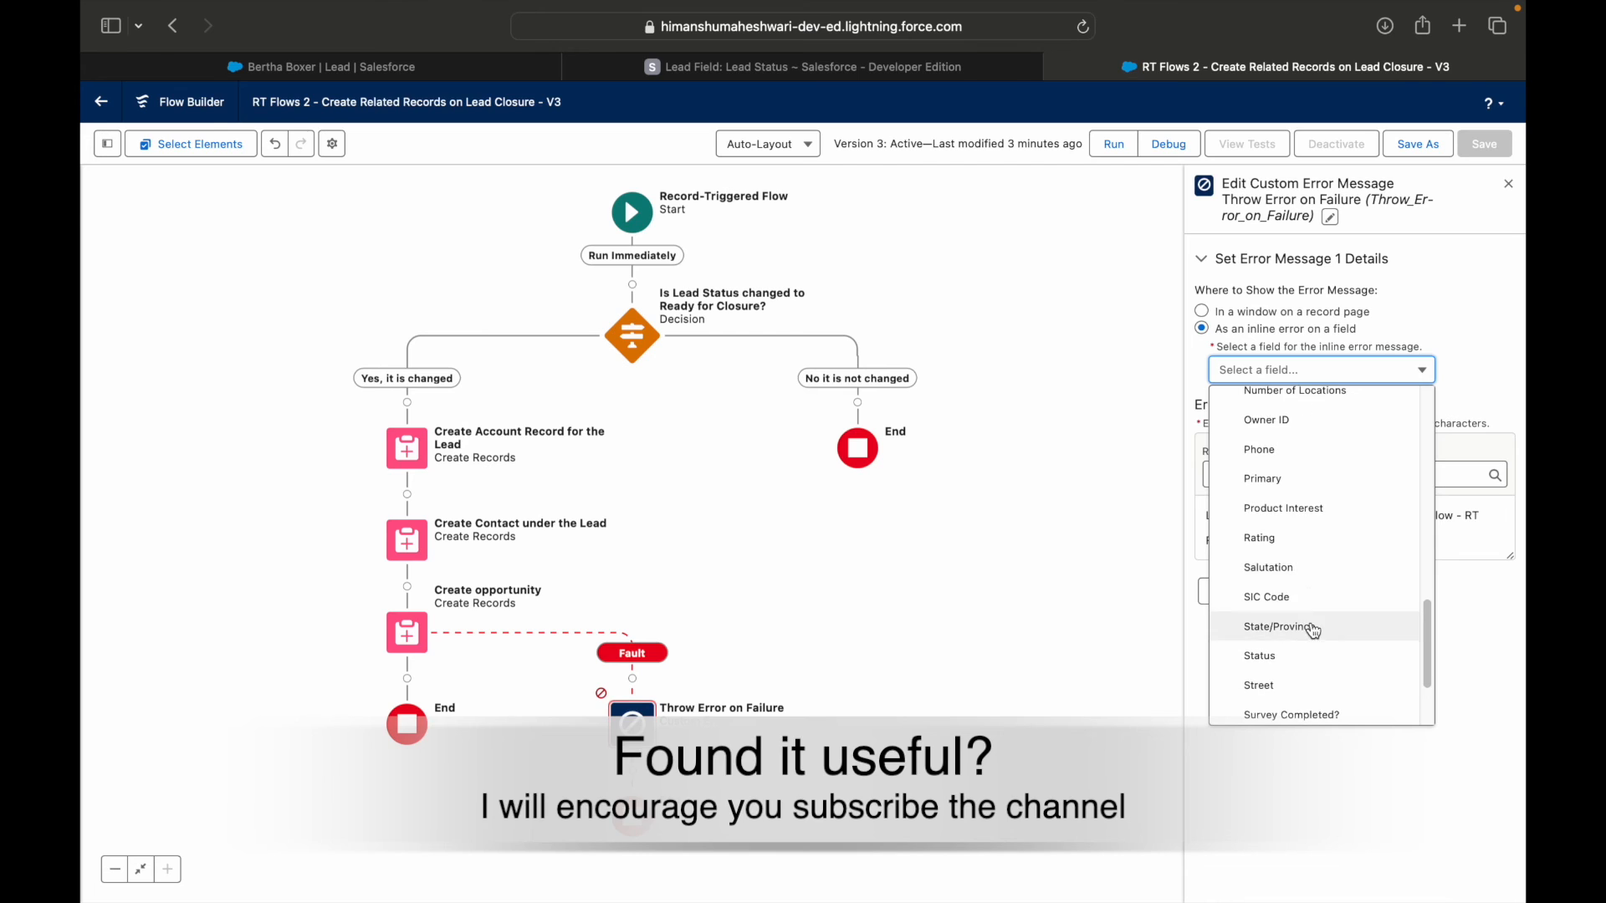
pyautogui.scroll(-2, 1317, 682)
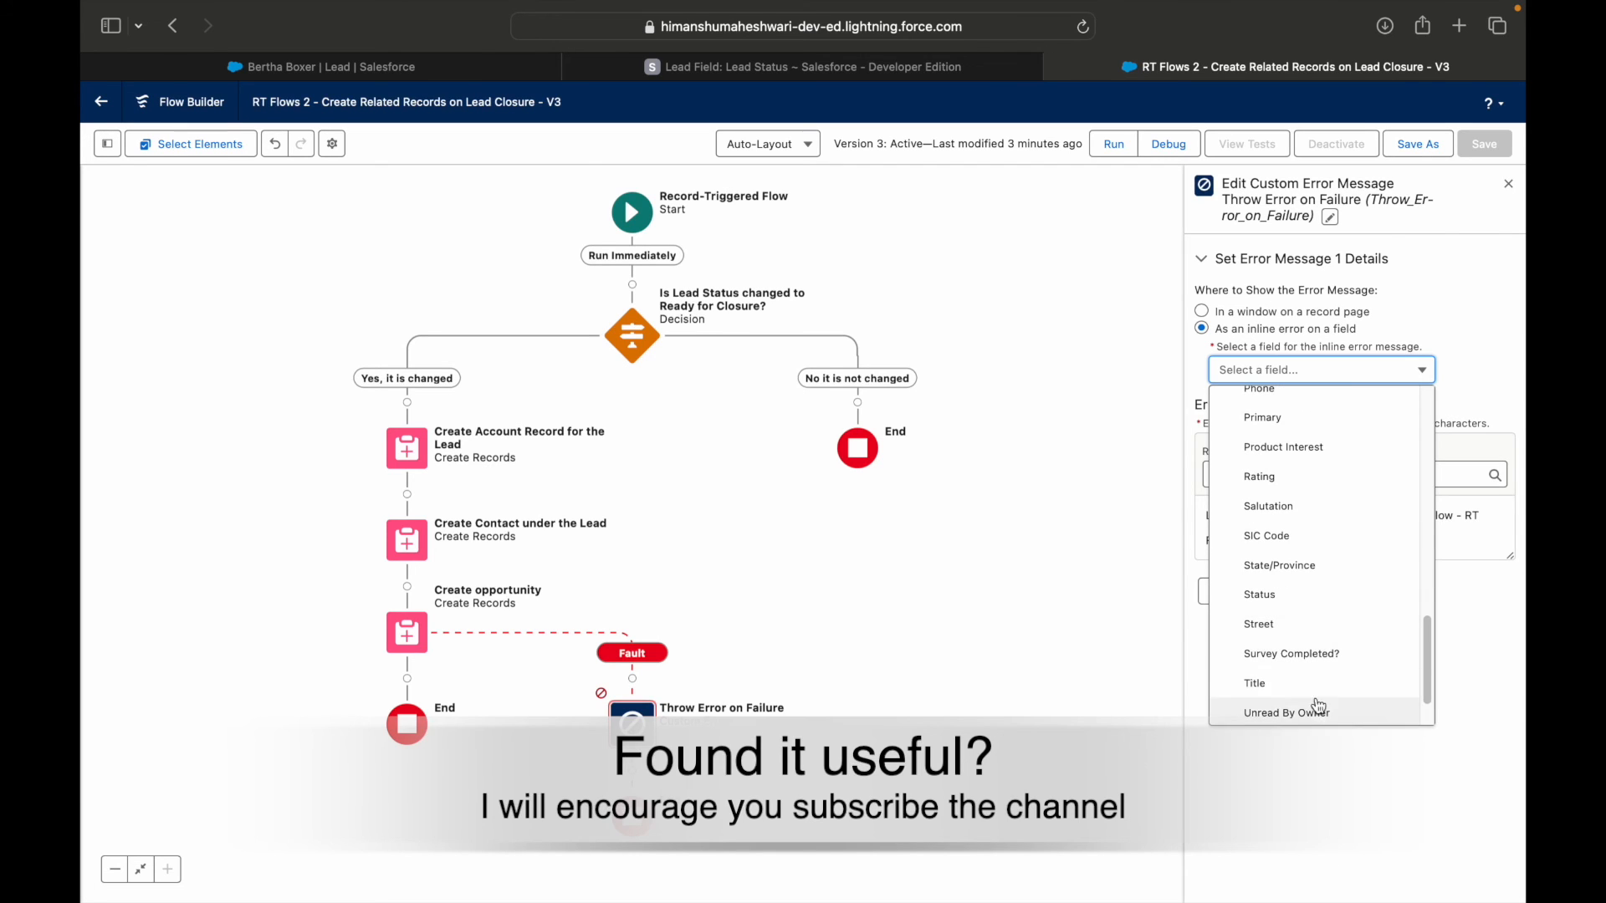
pyautogui.scroll(10, 1325, 547)
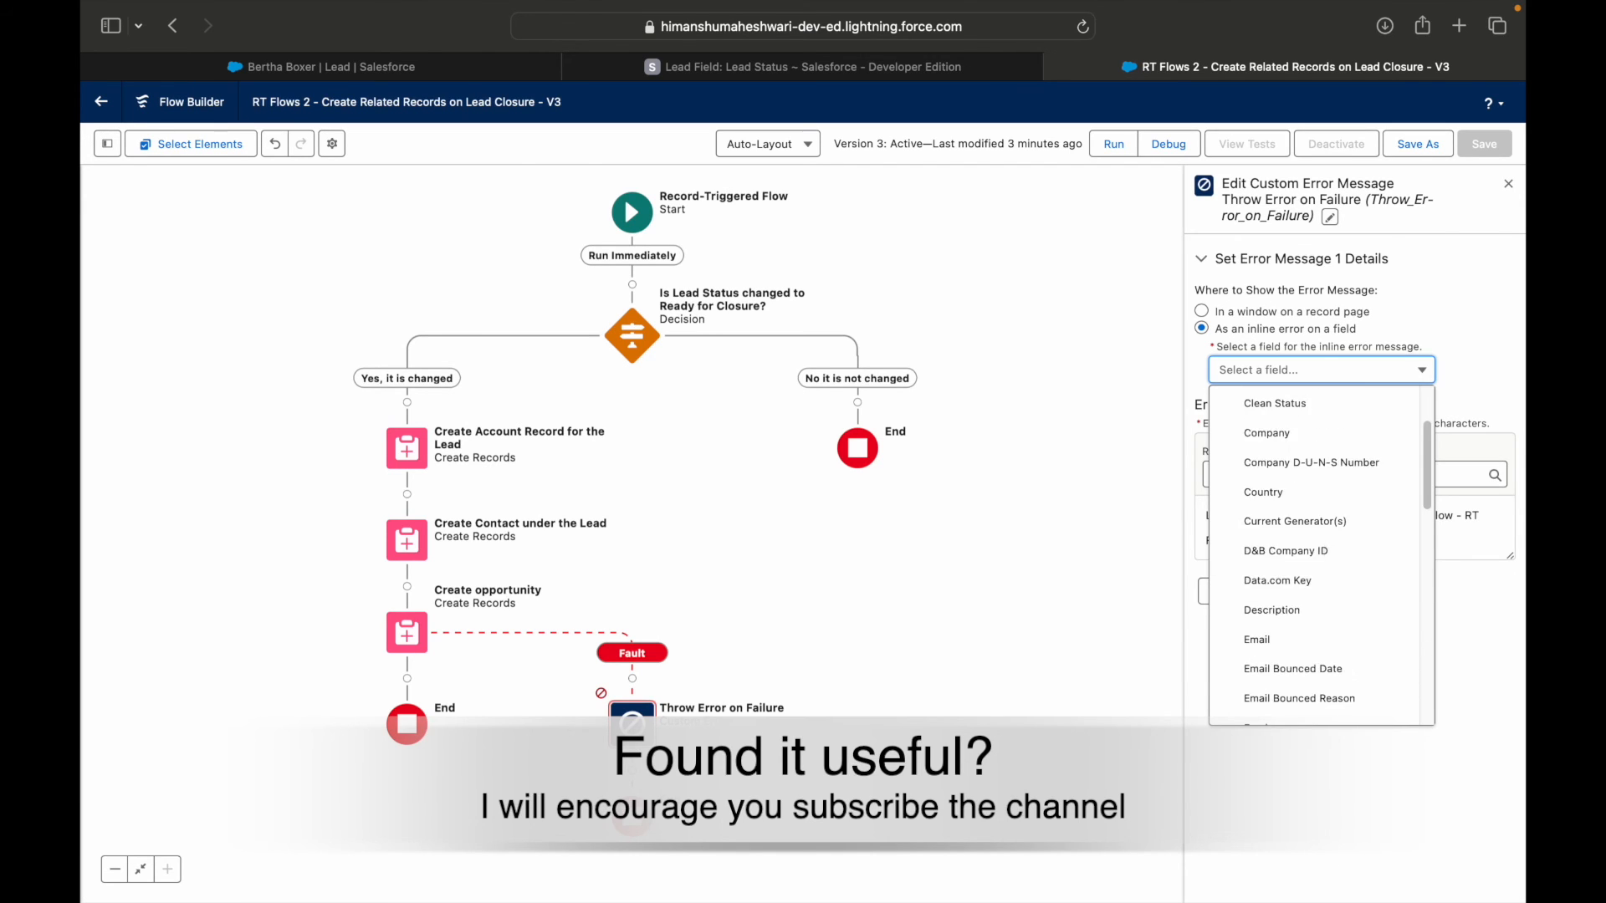
pyautogui.scroll(3, 1326, 549)
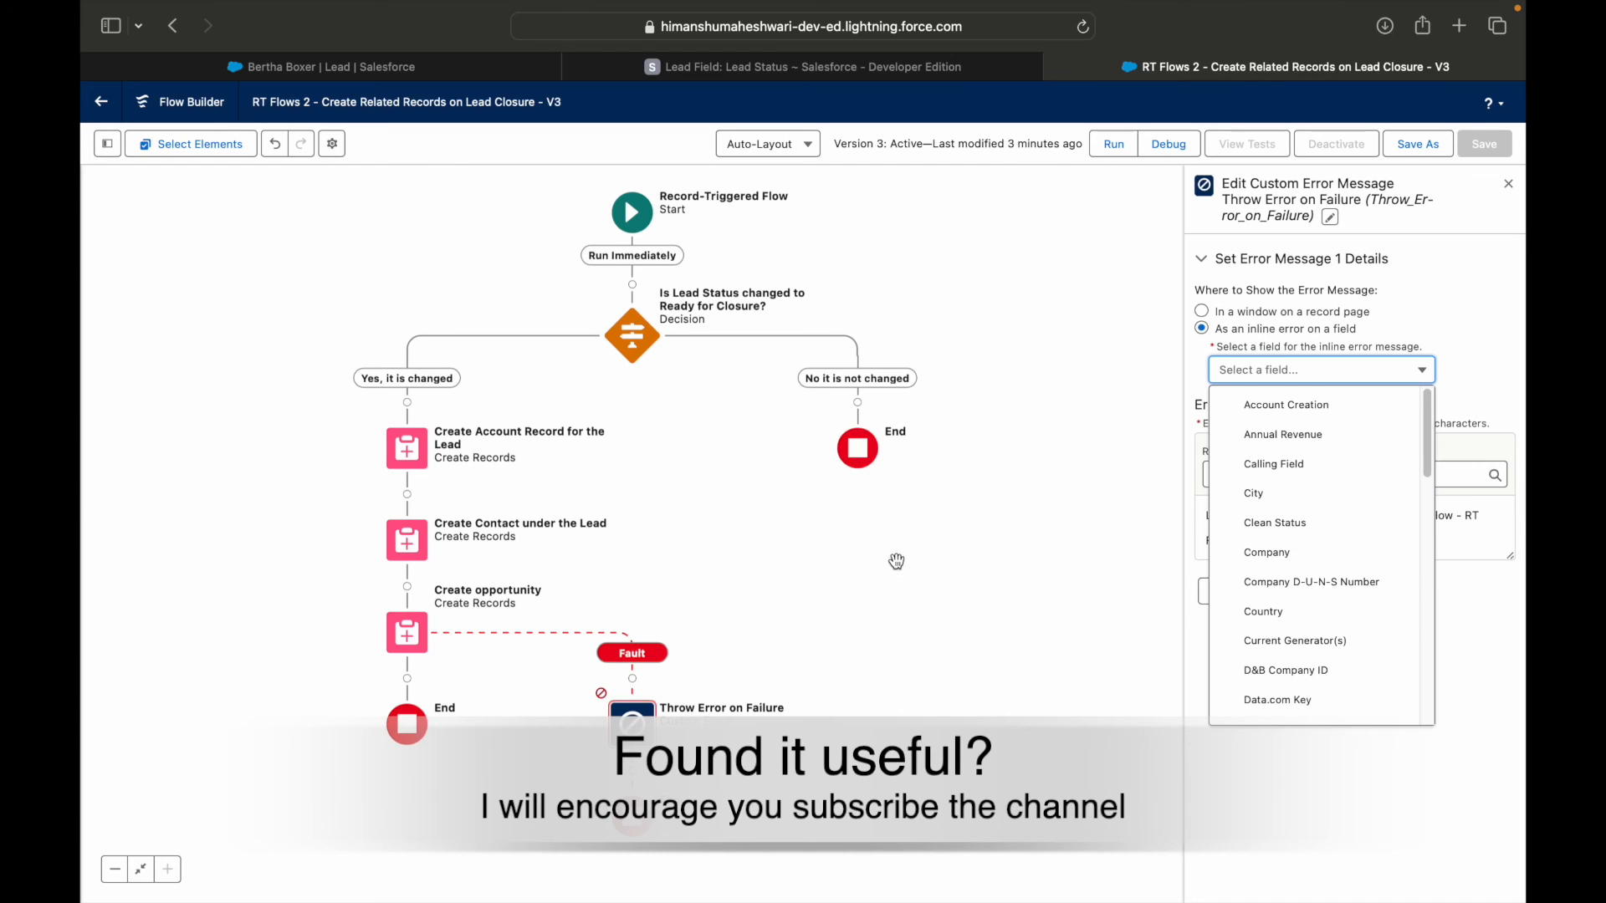
pyautogui.click(924, 581)
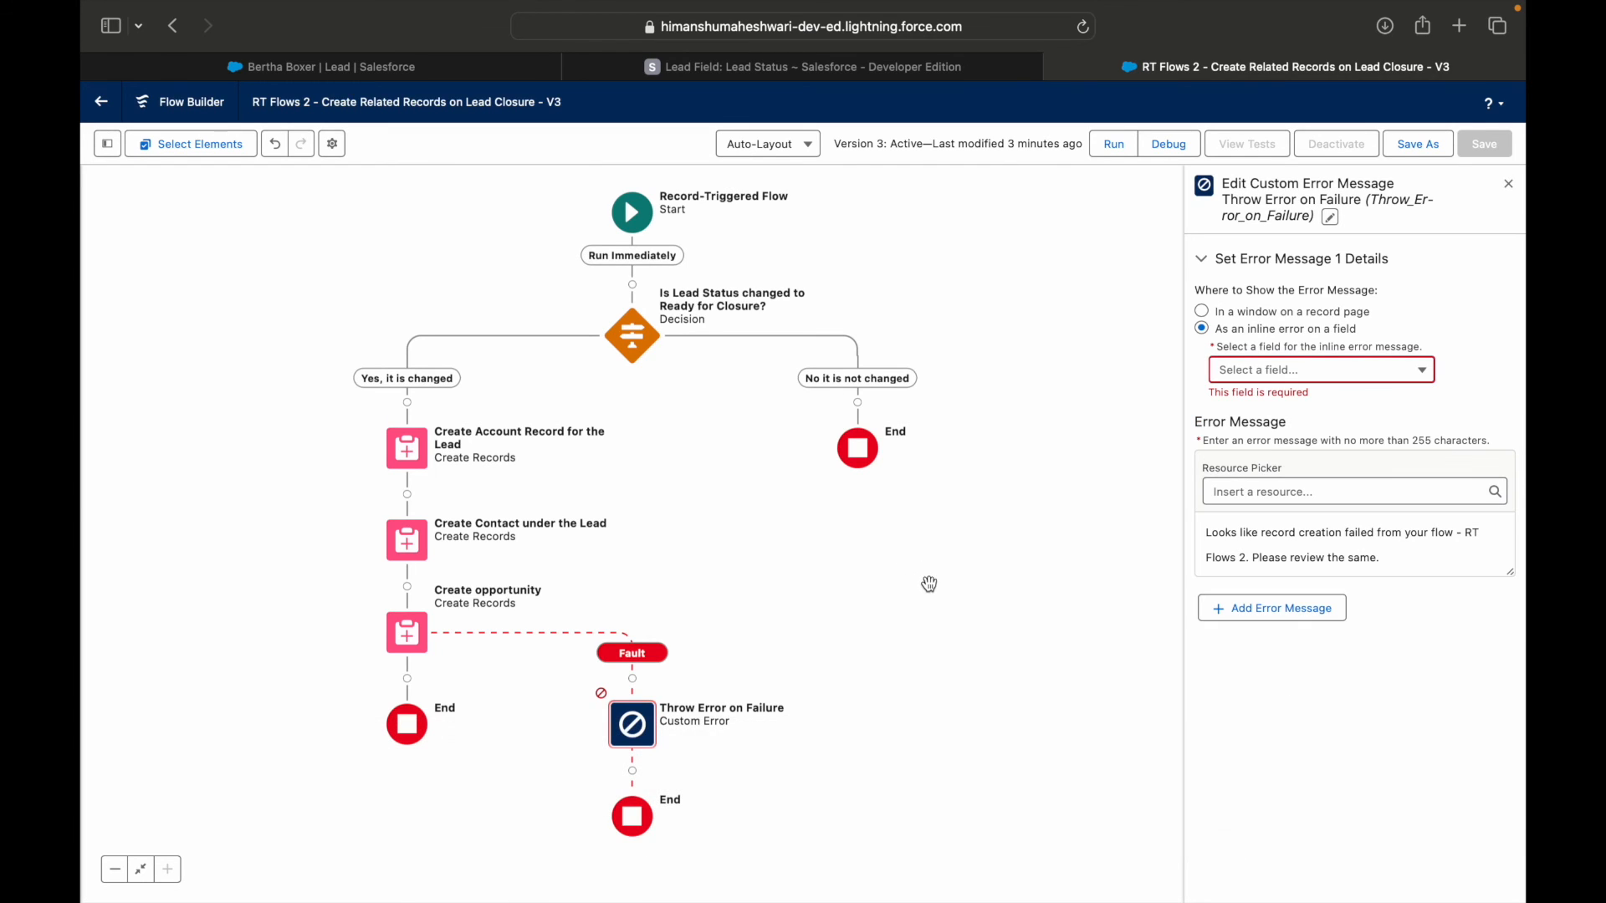
pyautogui.click(1203, 314)
pyautogui.click(644, 727)
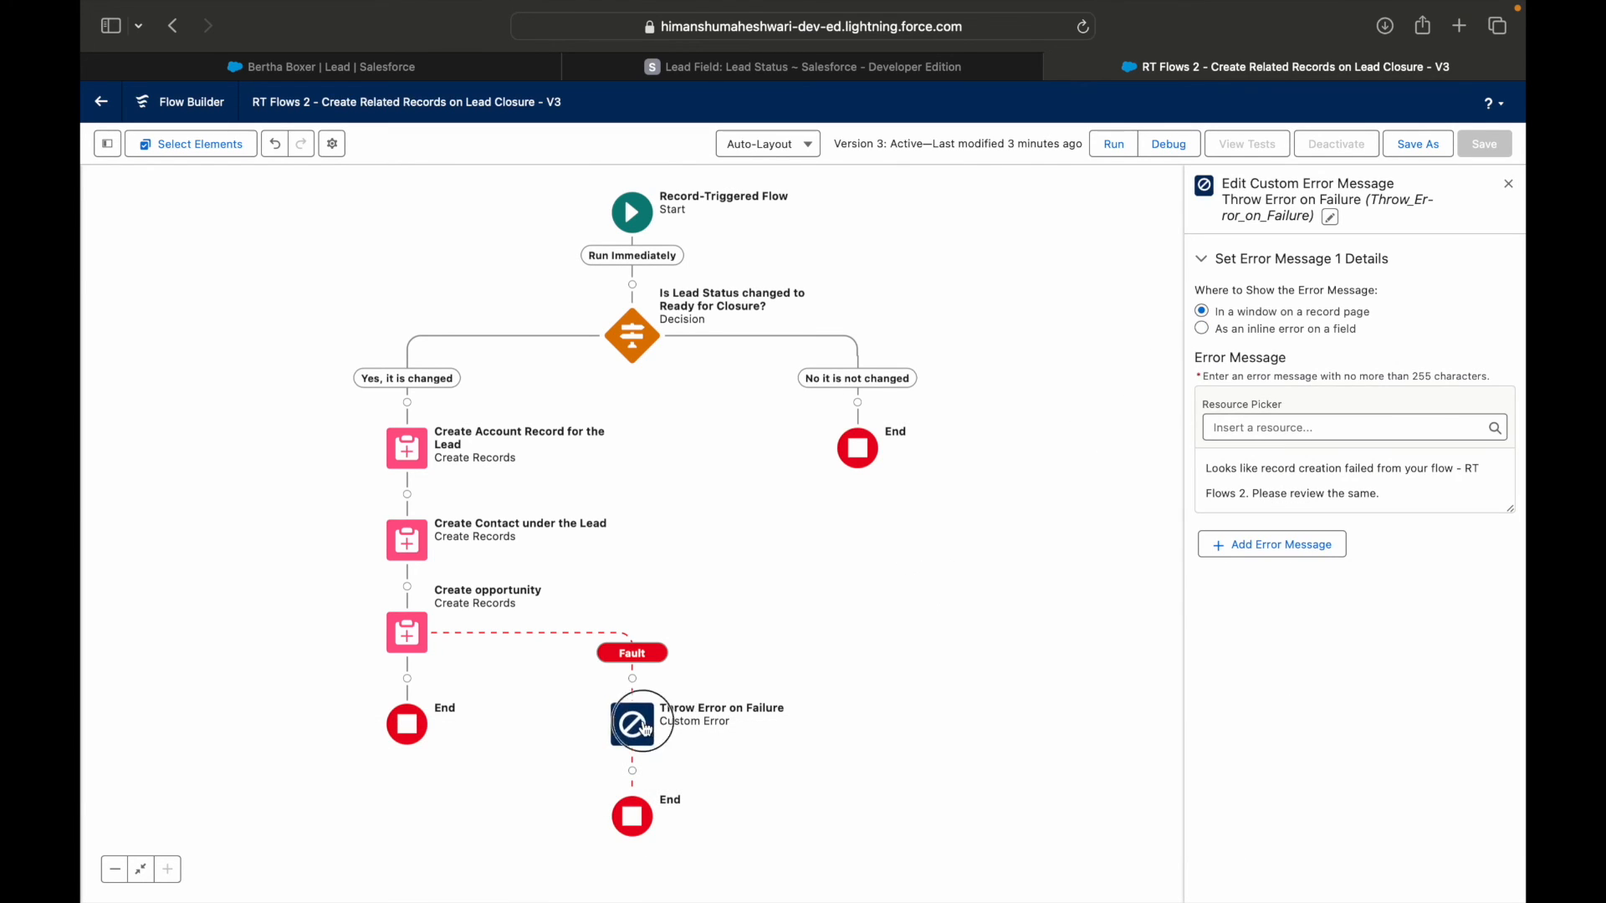
pyautogui.click(931, 631)
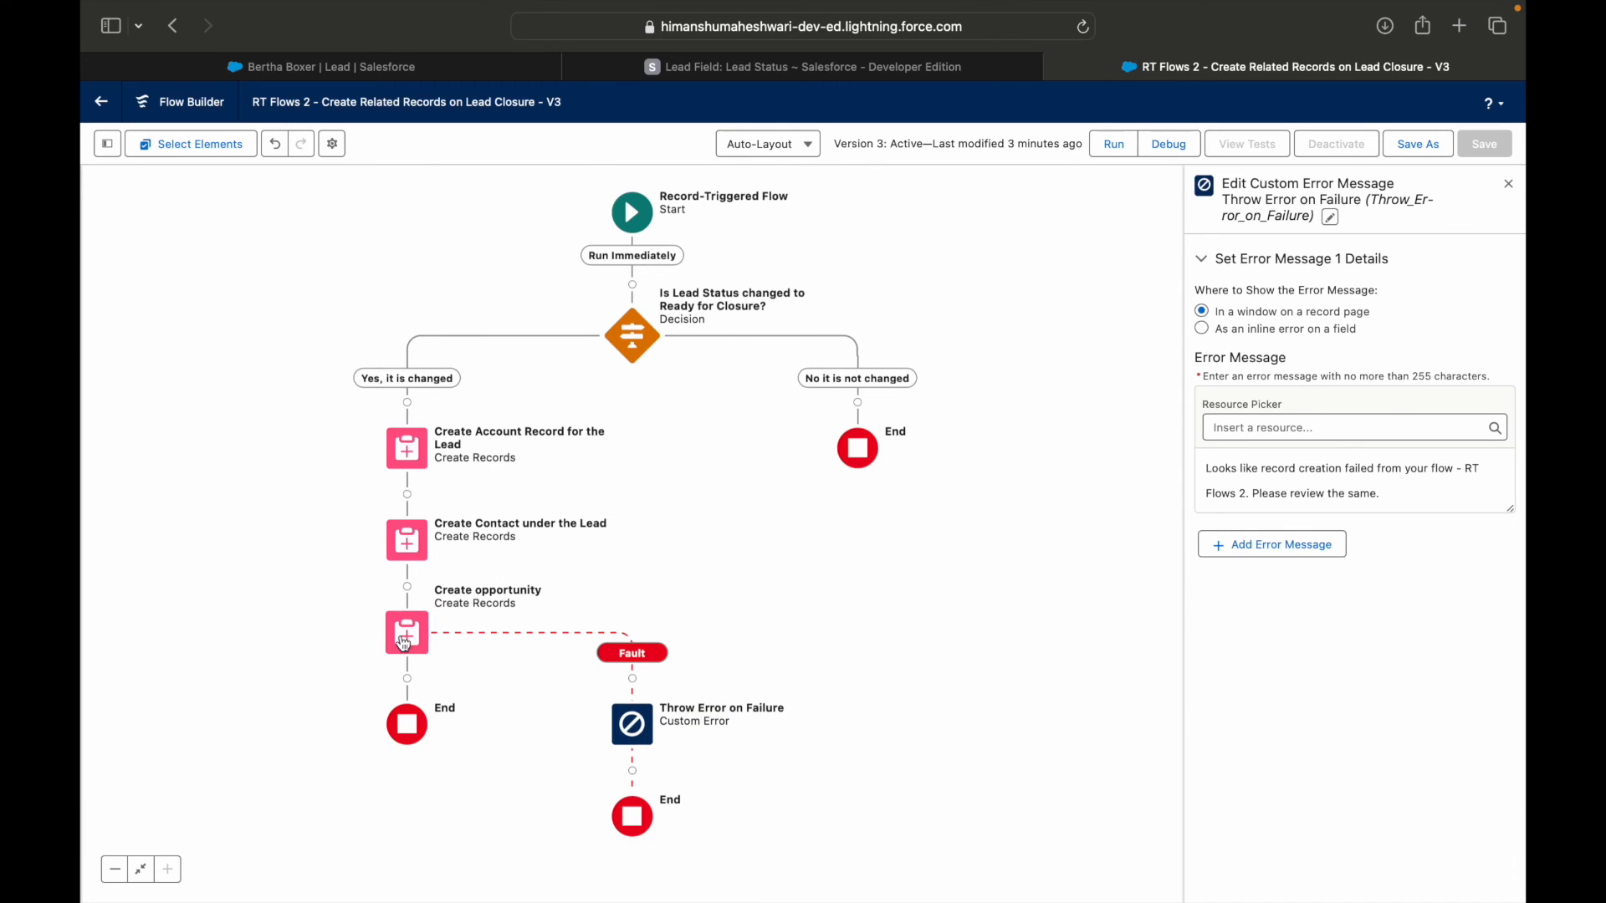
# Edit Create opportunity to add the StageName field with the value Qualification.
pyautogui.click(404, 644)
pyautogui.click(405, 826)
pyautogui.click(924, 626)
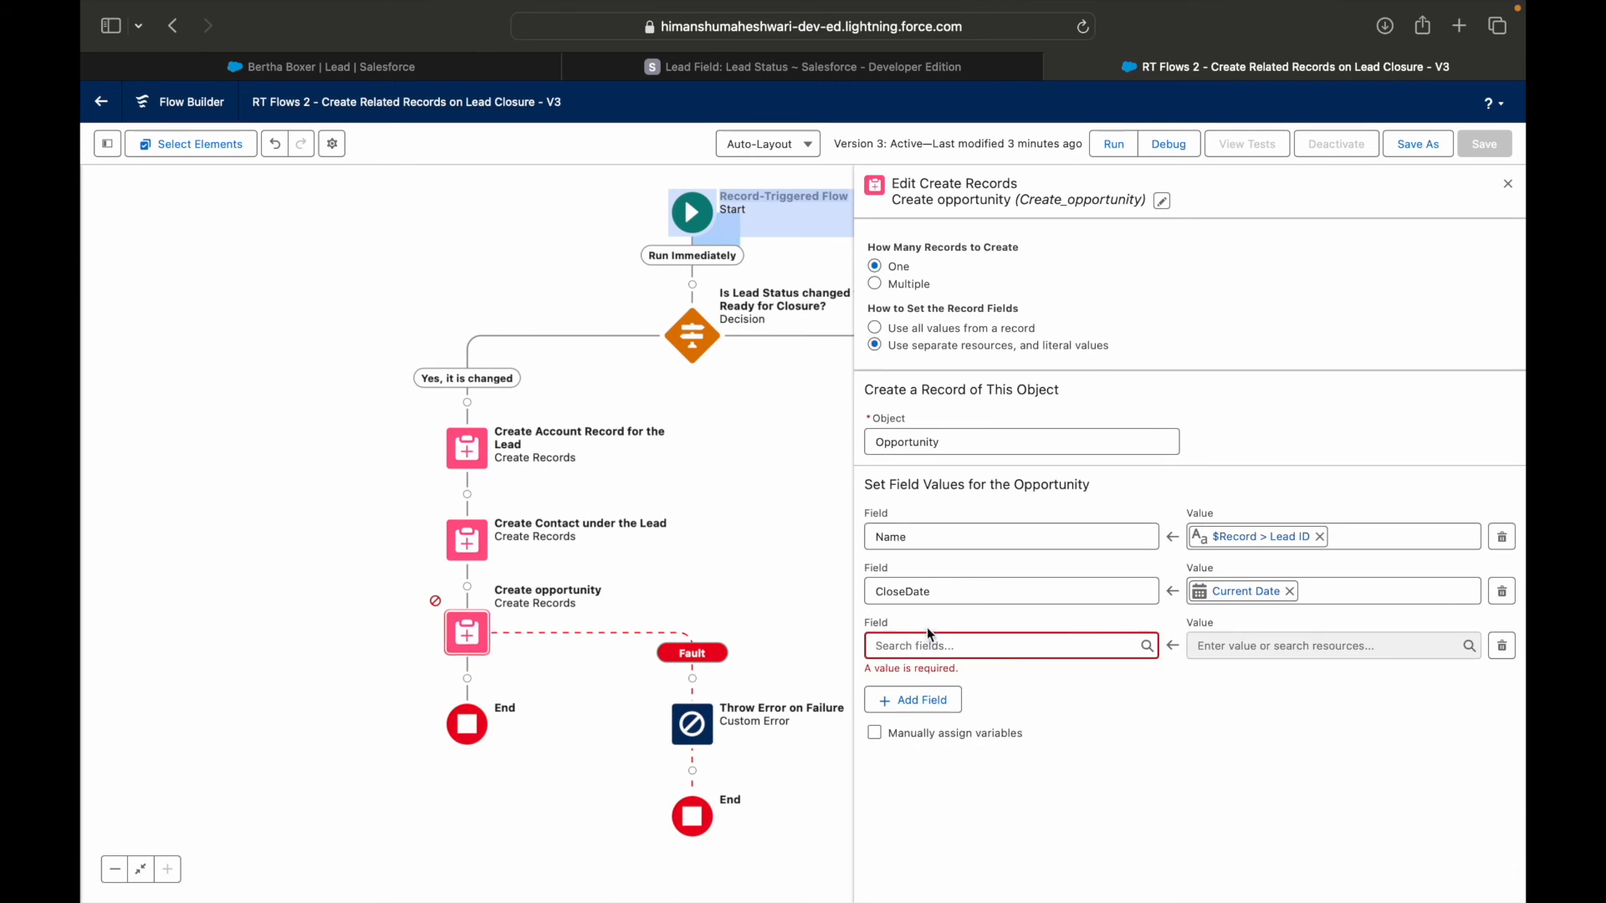
pyautogui.click(931, 640)
pyautogui.write('Stage')
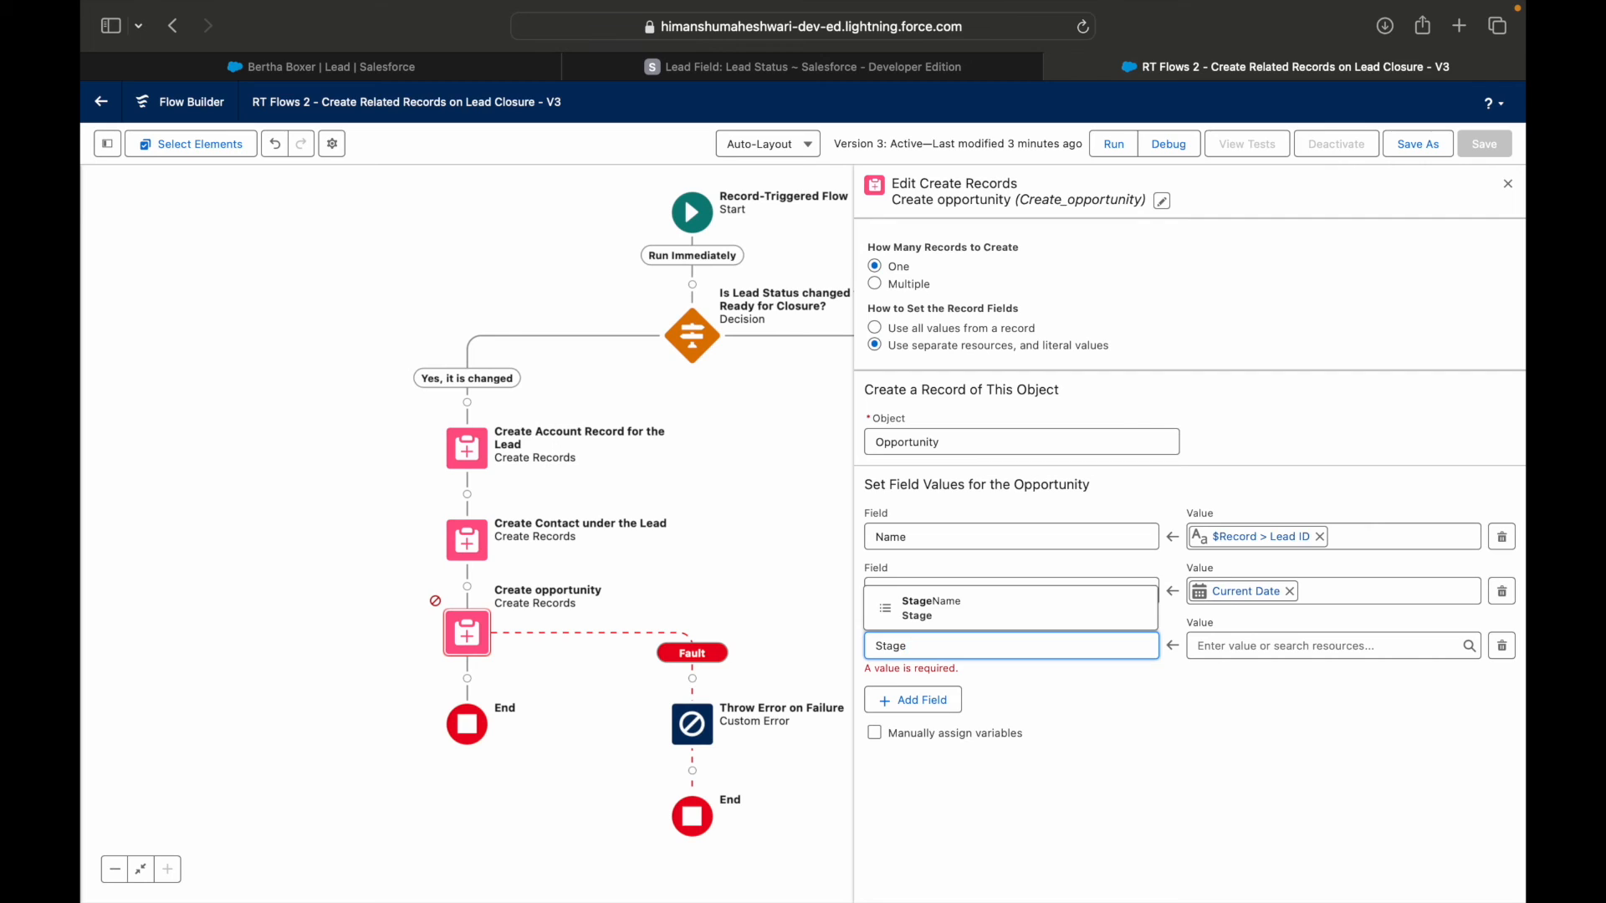
pyautogui.press('Return')
pyautogui.click(1296, 640)
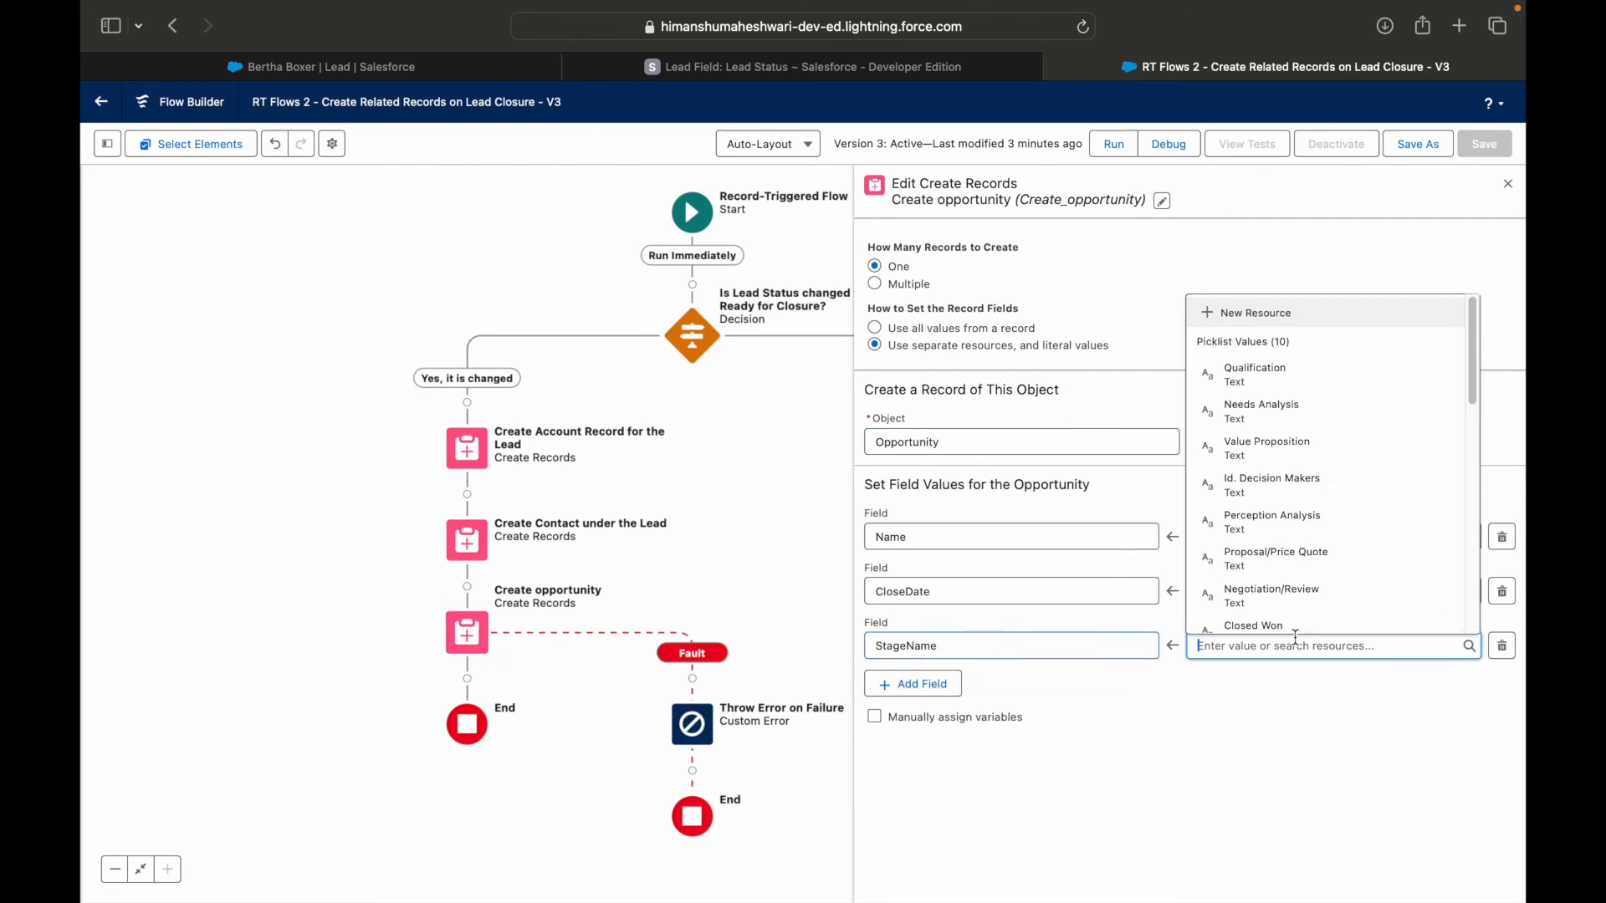
pyautogui.click(1283, 380)
# Save the flow with the opportunity stage as a new version and activate it.
pyautogui.click(1419, 143)
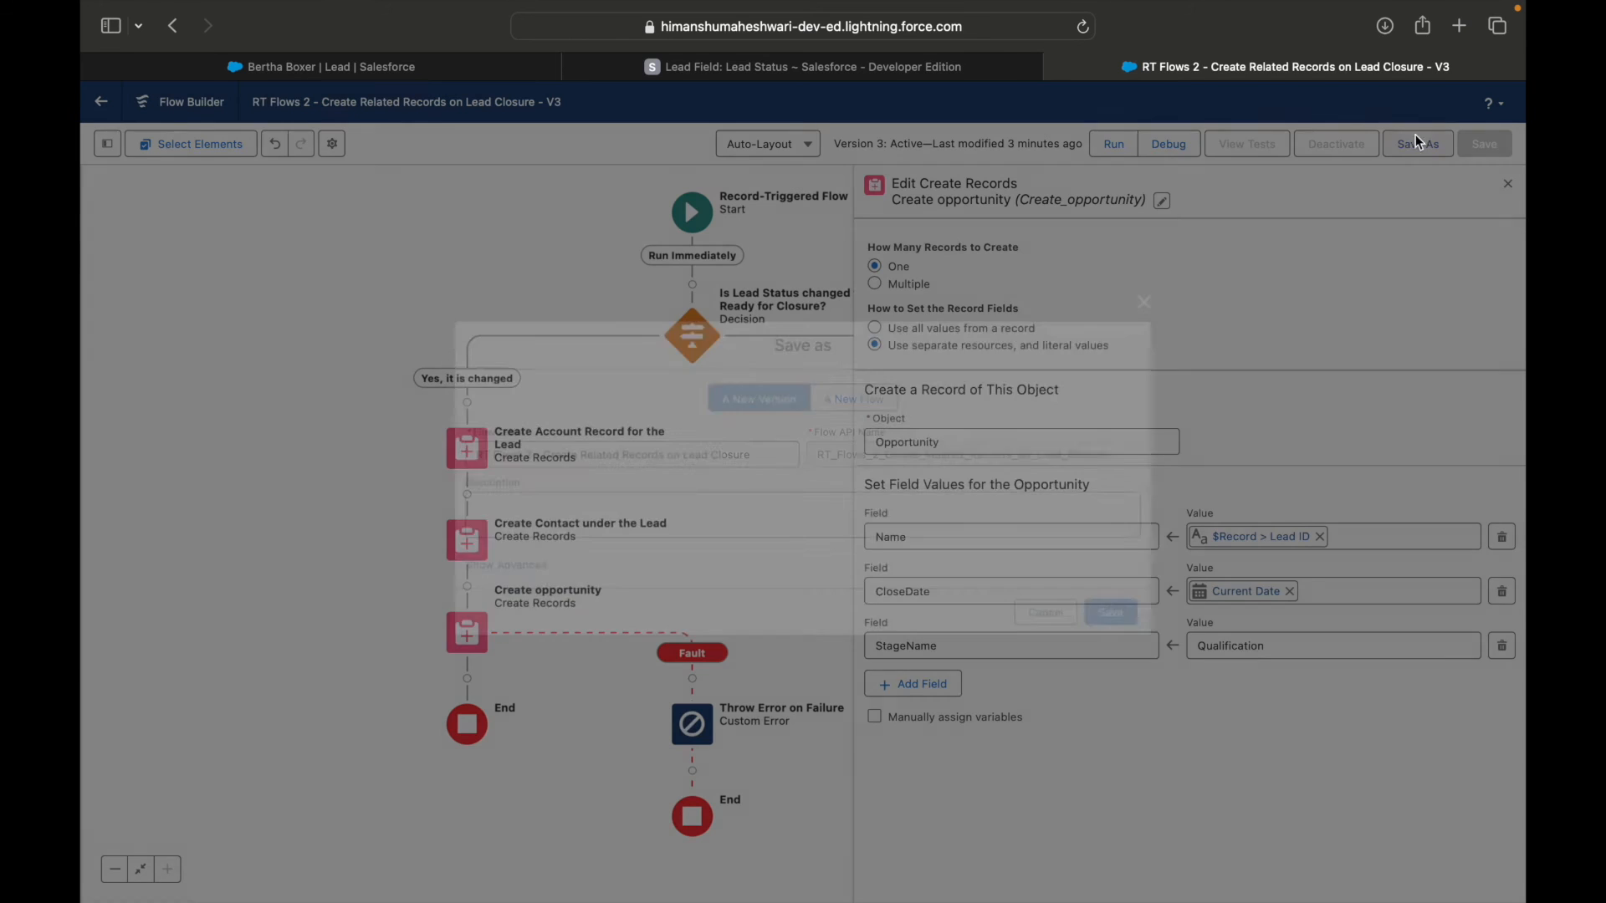
pyautogui.click(1115, 613)
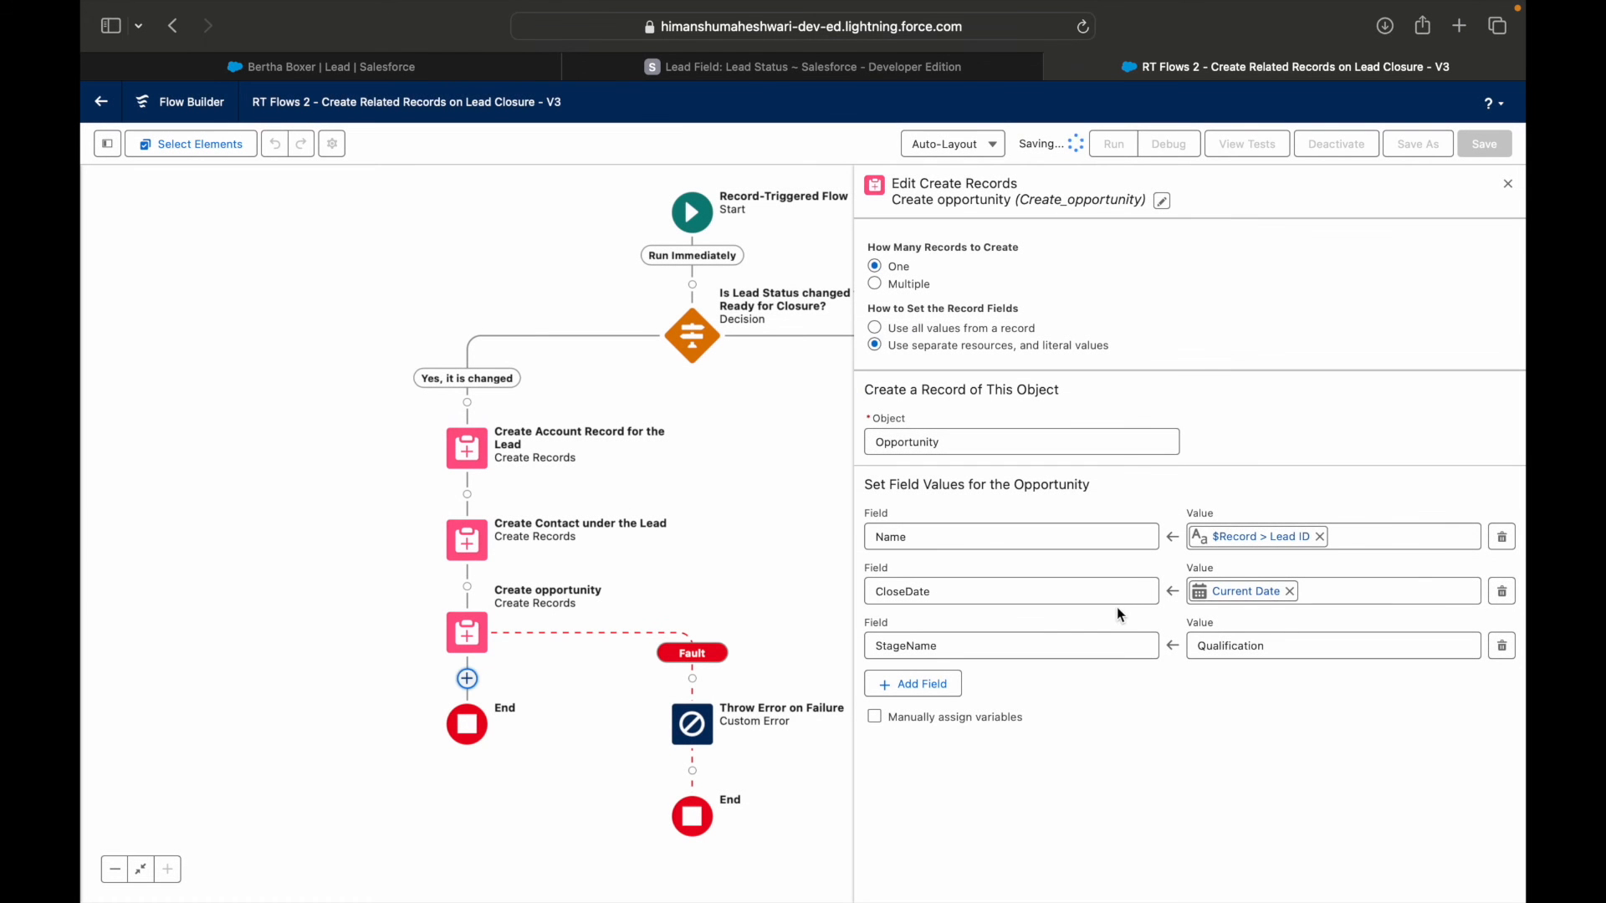
pyautogui.click(1348, 146)
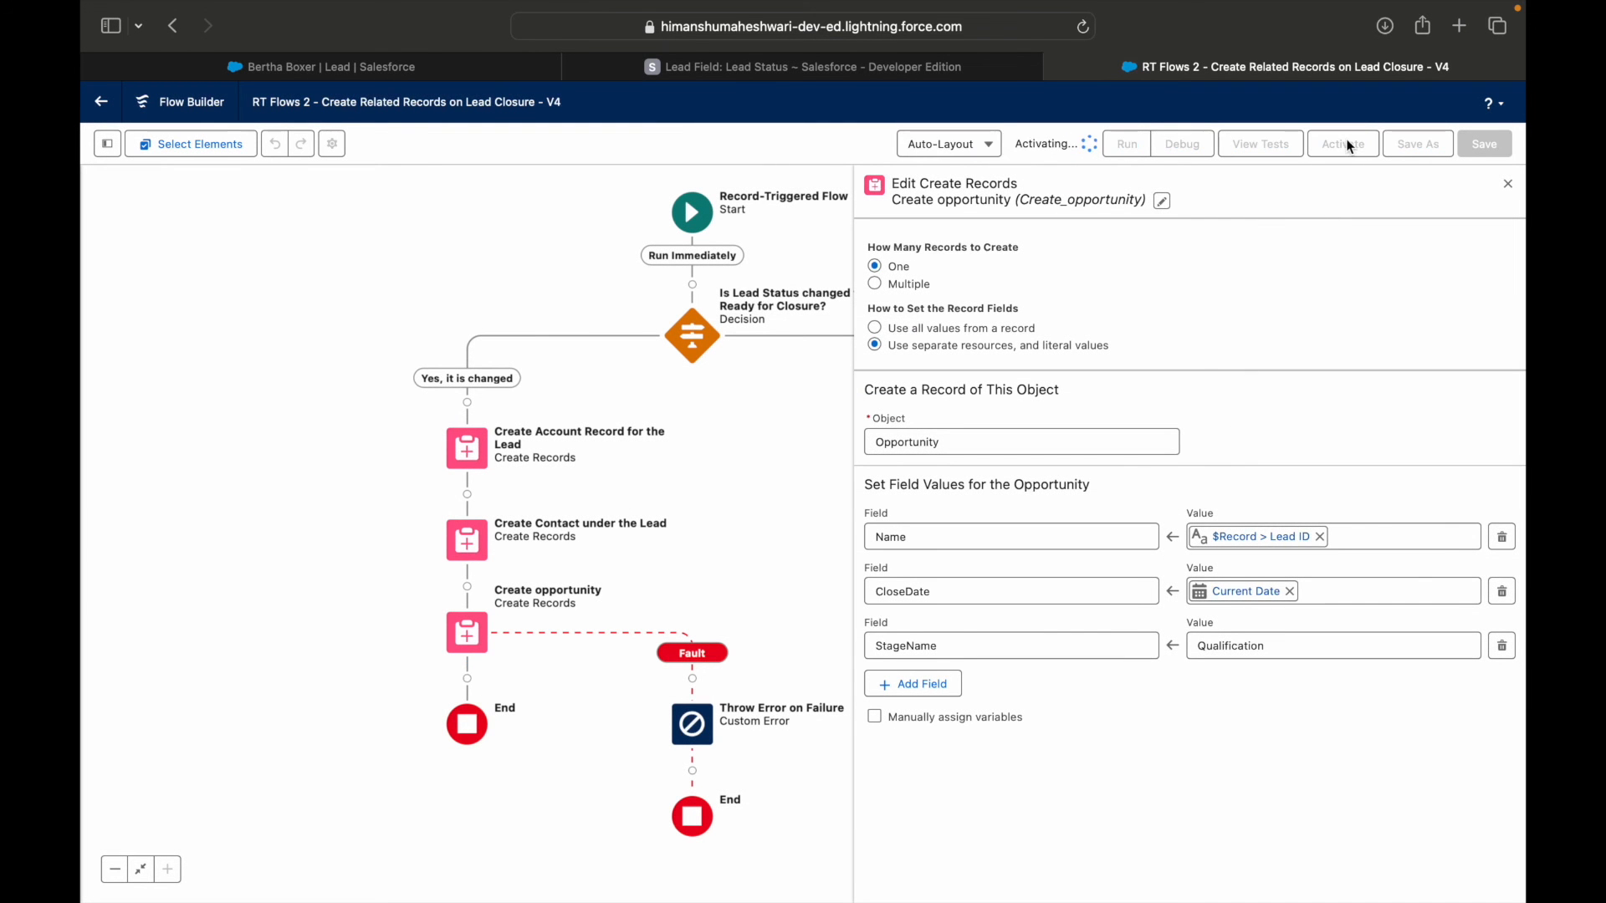
# Reload the lead record and mark Ready for Closure as its current status.
pyautogui.click(430, 67)
pyautogui.press('super+r')
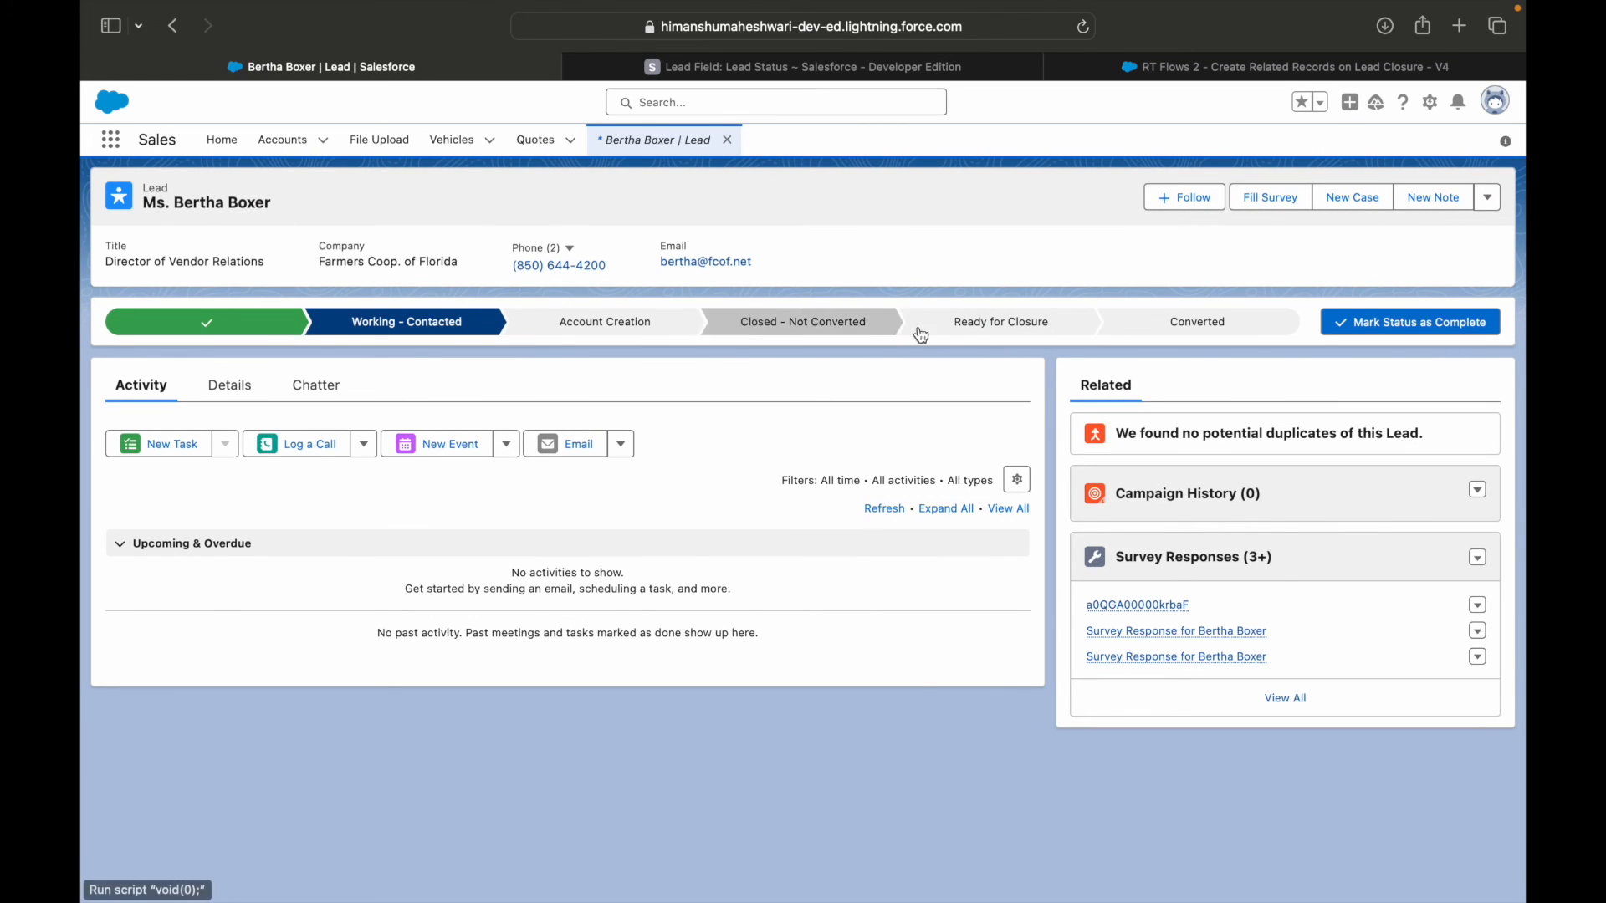
pyautogui.click(962, 333)
pyautogui.click(1423, 322)
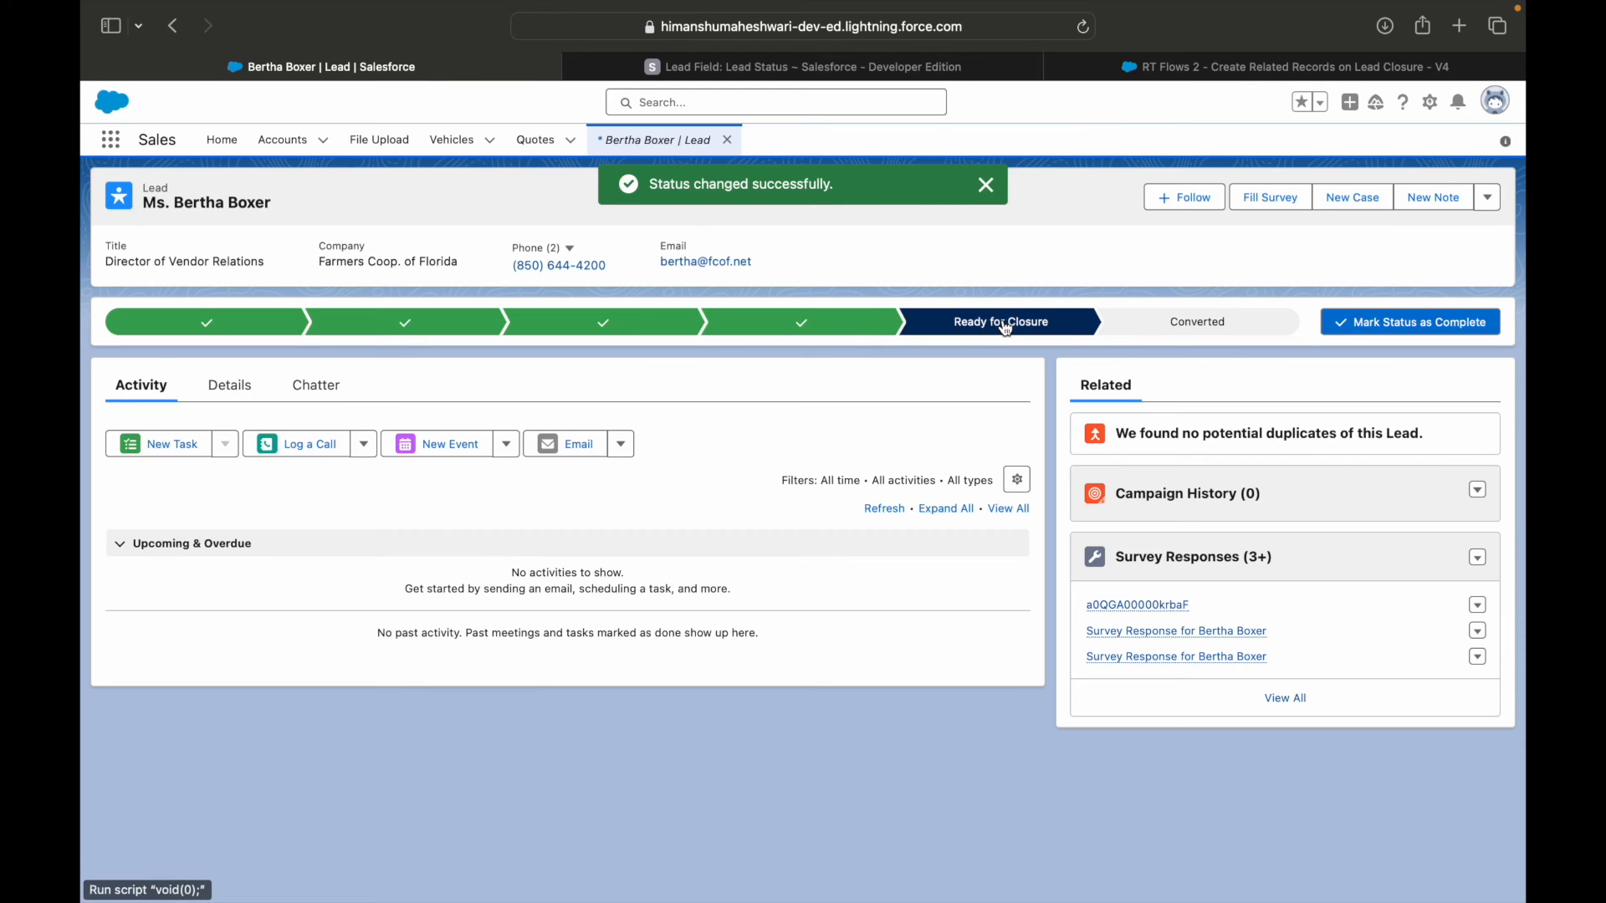
# Open the first account in the Recently Viewed accounts list and examine its account name, rating and other details.
pyautogui.click(281, 136)
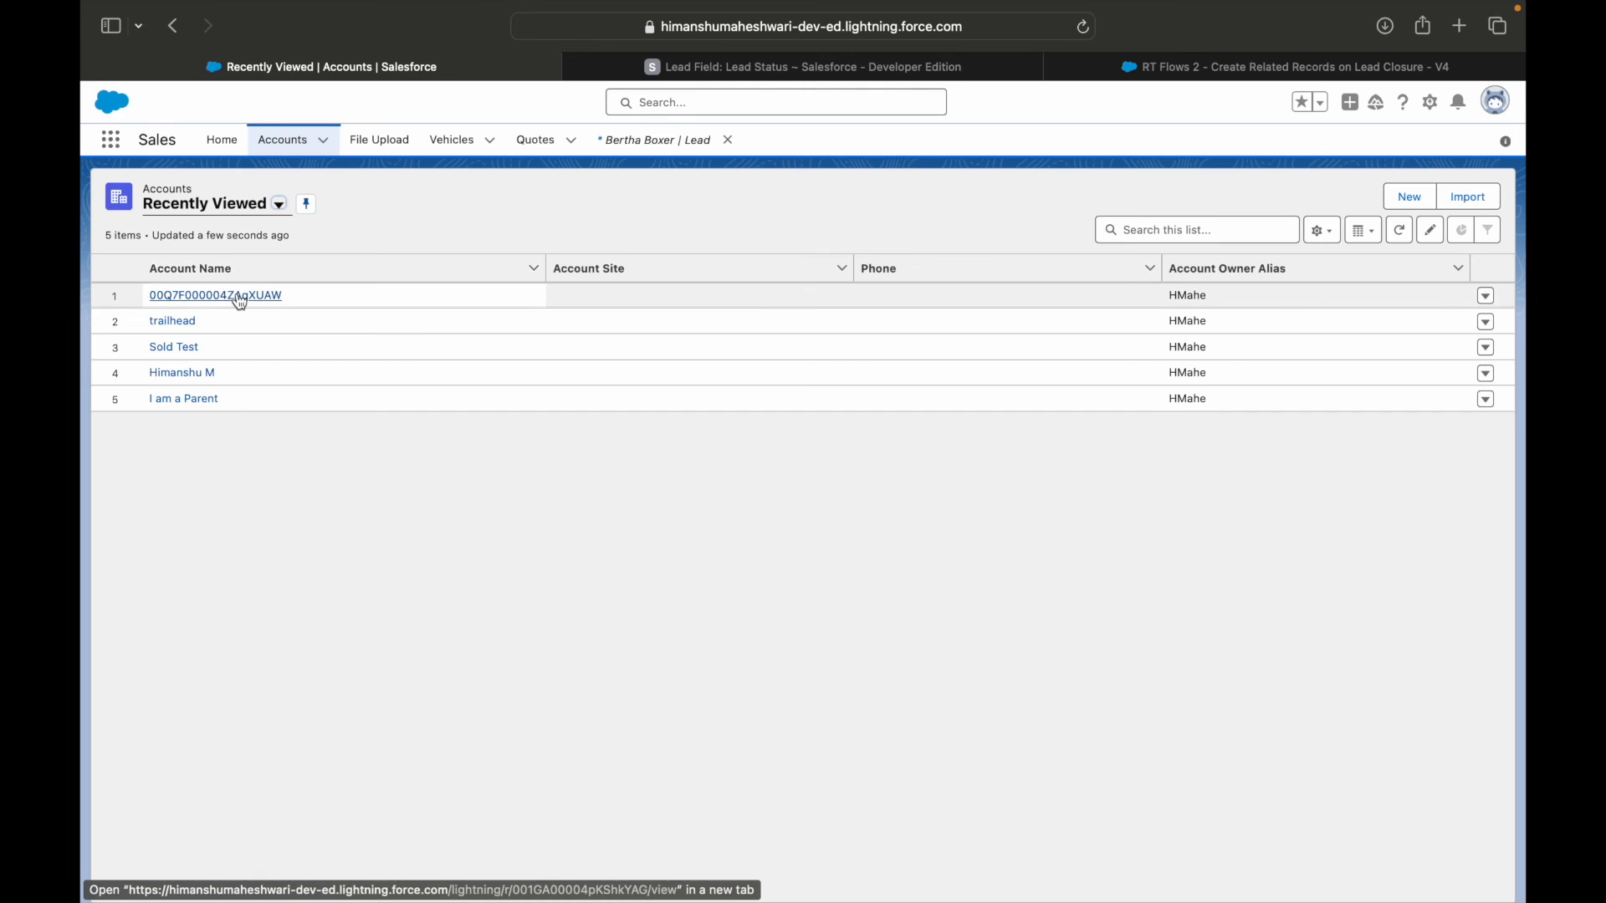
pyautogui.click(223, 298)
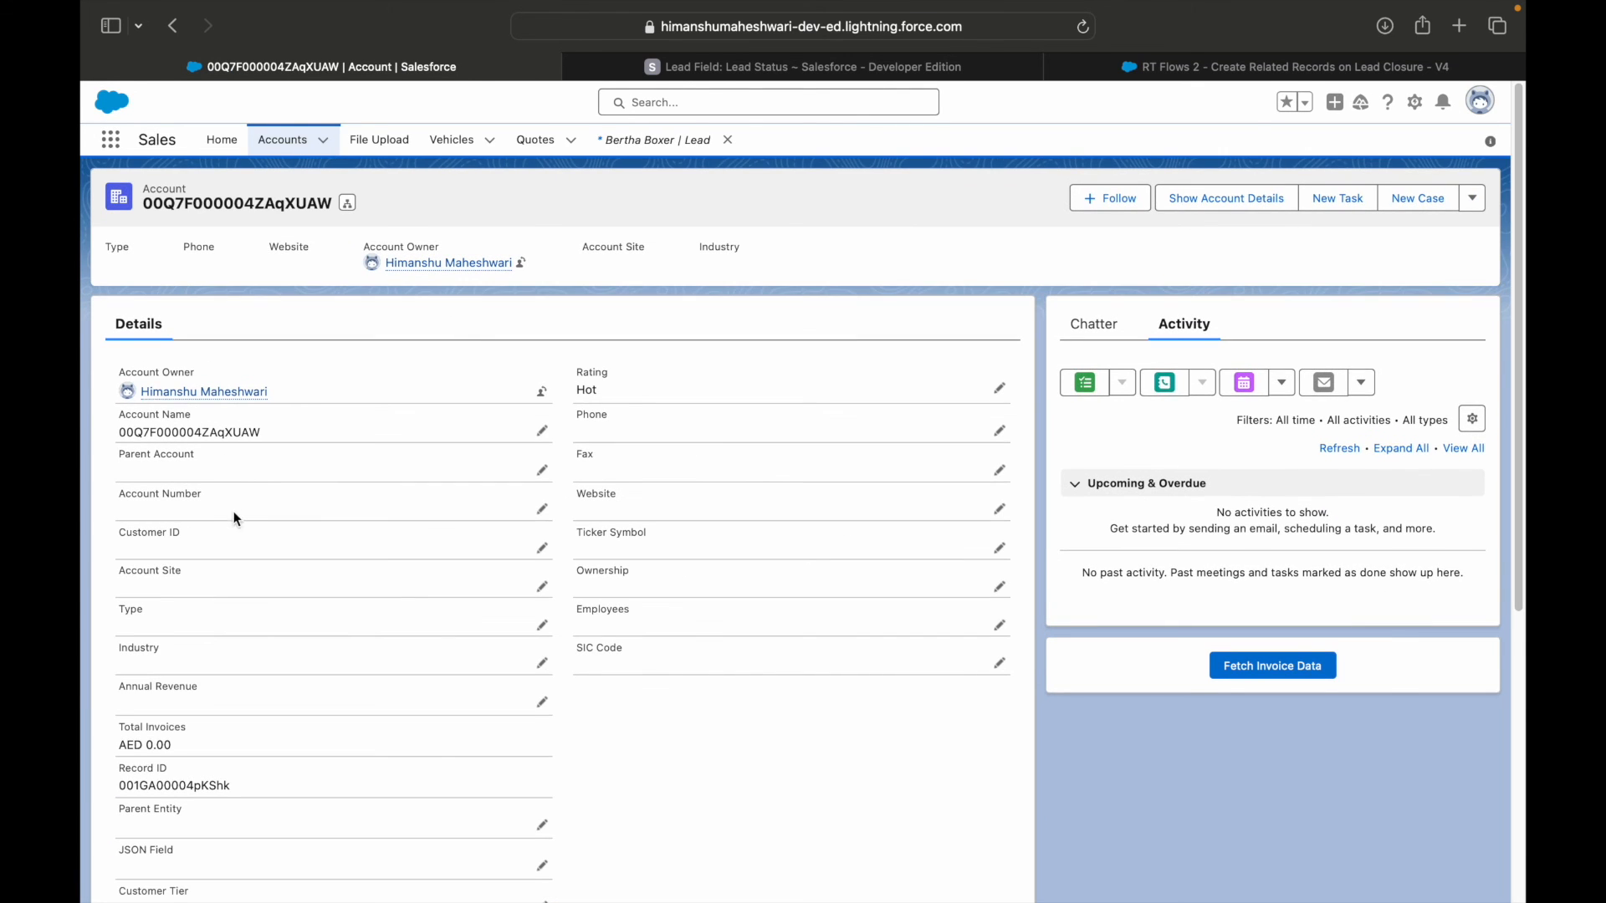
pyautogui.moveTo(262, 433); pyautogui.dragTo(112, 435)
pyautogui.click(770, 721)
pyautogui.scroll(-1, 519, 716)
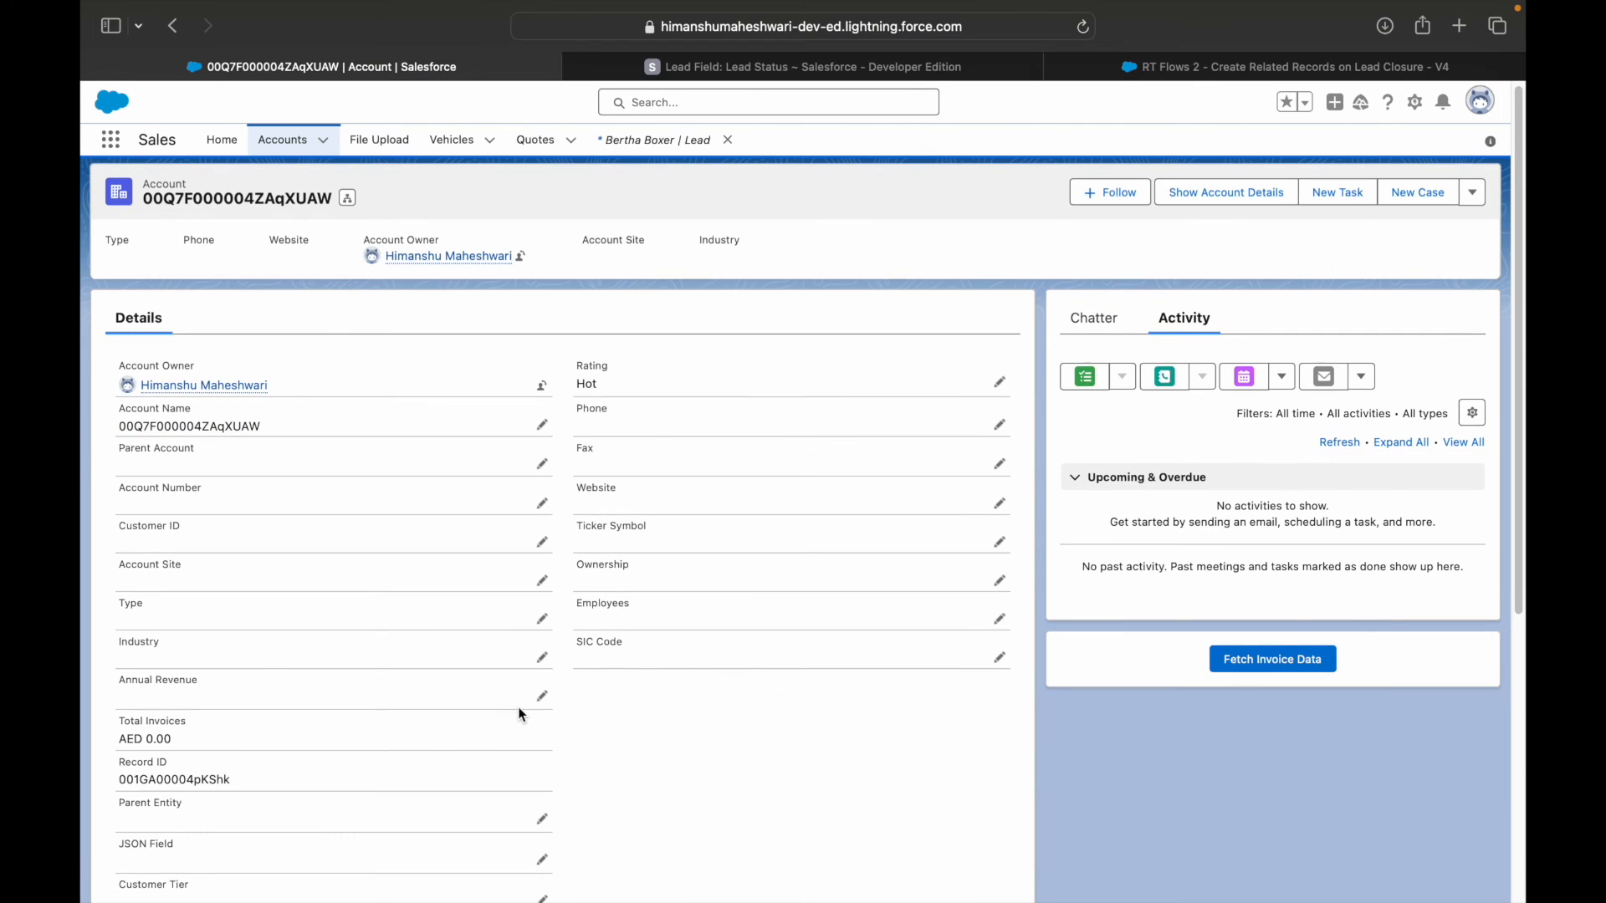
pyautogui.moveTo(618, 377); pyautogui.dragTo(585, 378)
pyautogui.click(599, 336)
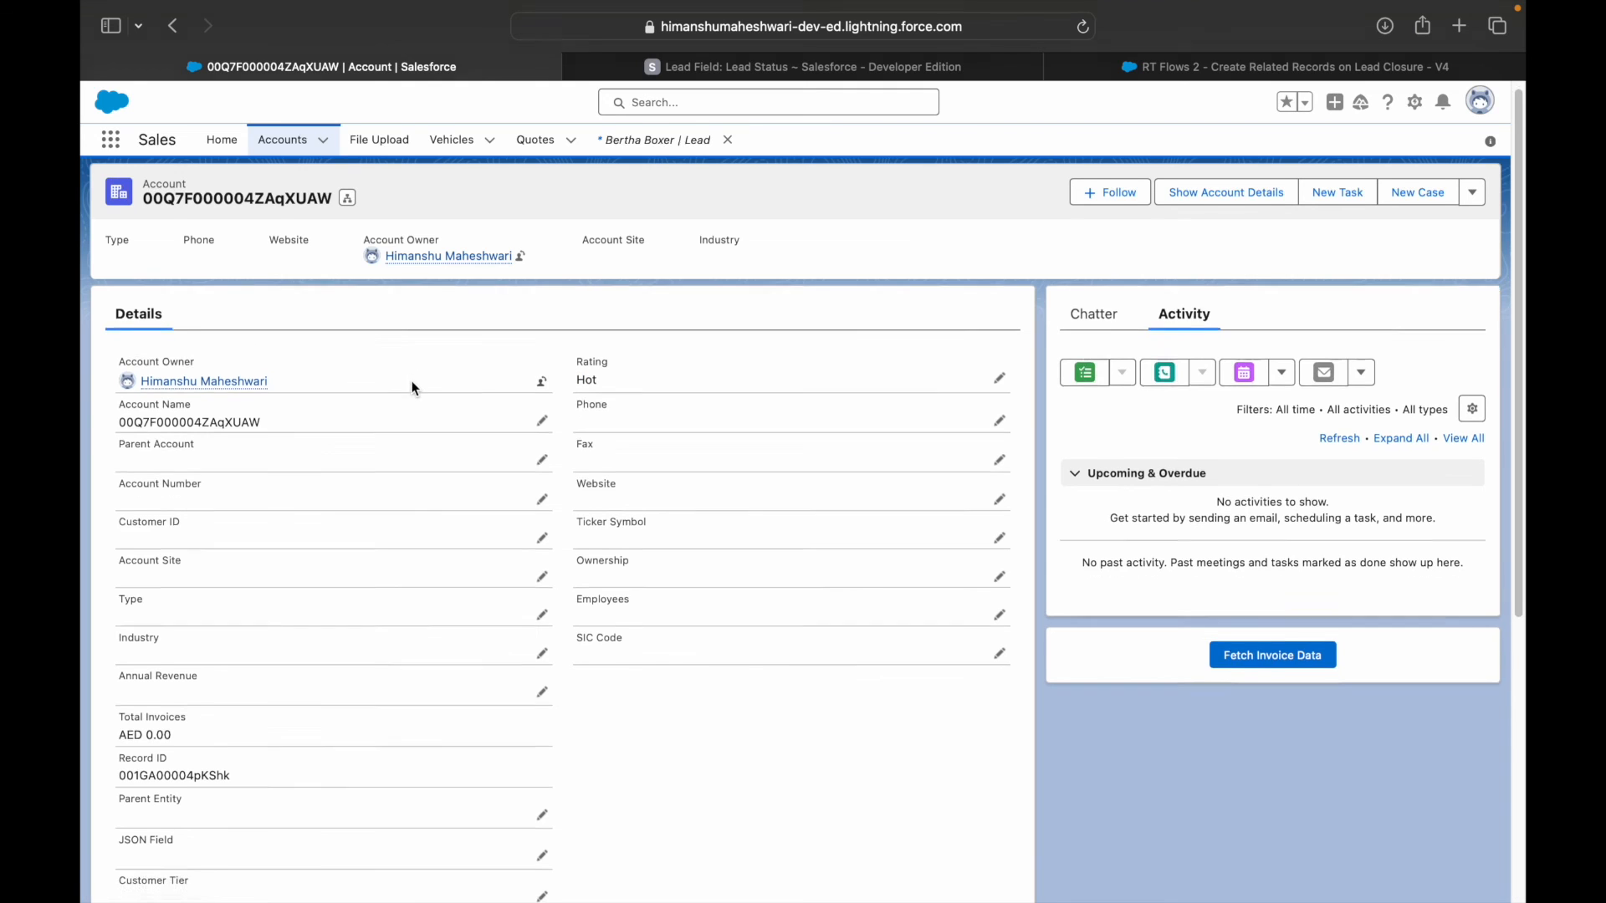
pyautogui.scroll(-4, 413, 379)
pyautogui.scroll(4, 418, 382)
pyautogui.scroll(-5, 421, 384)
pyautogui.scroll(5, 424, 383)
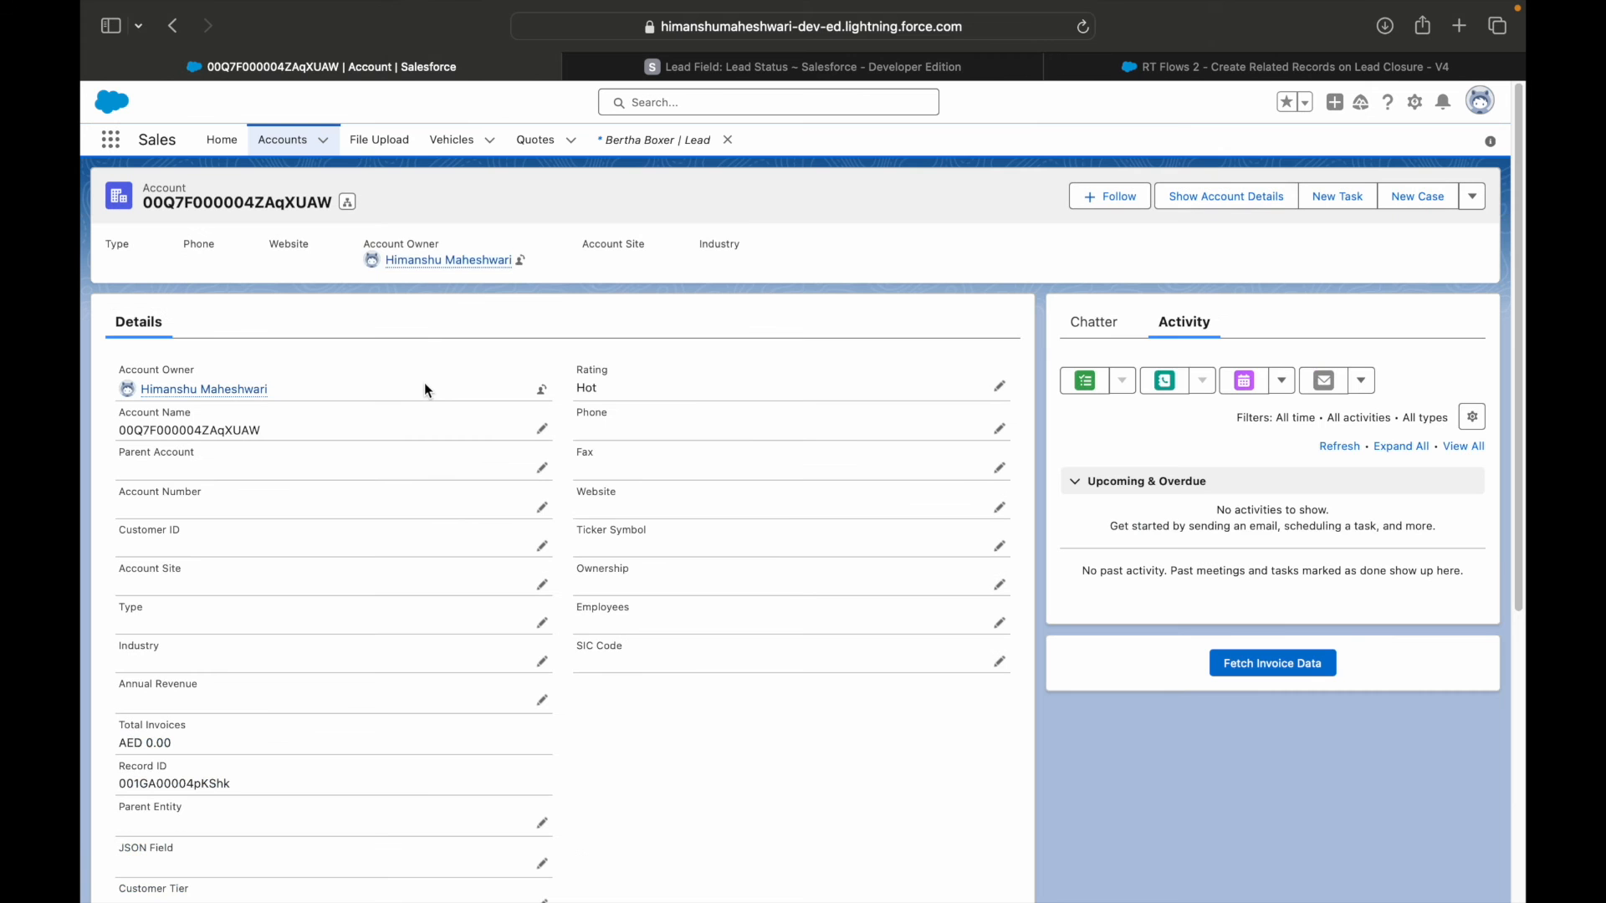
# Open the first contact in the Recently Viewed contacts list and examine its name and linked account in the details.
pyautogui.click(111, 141)
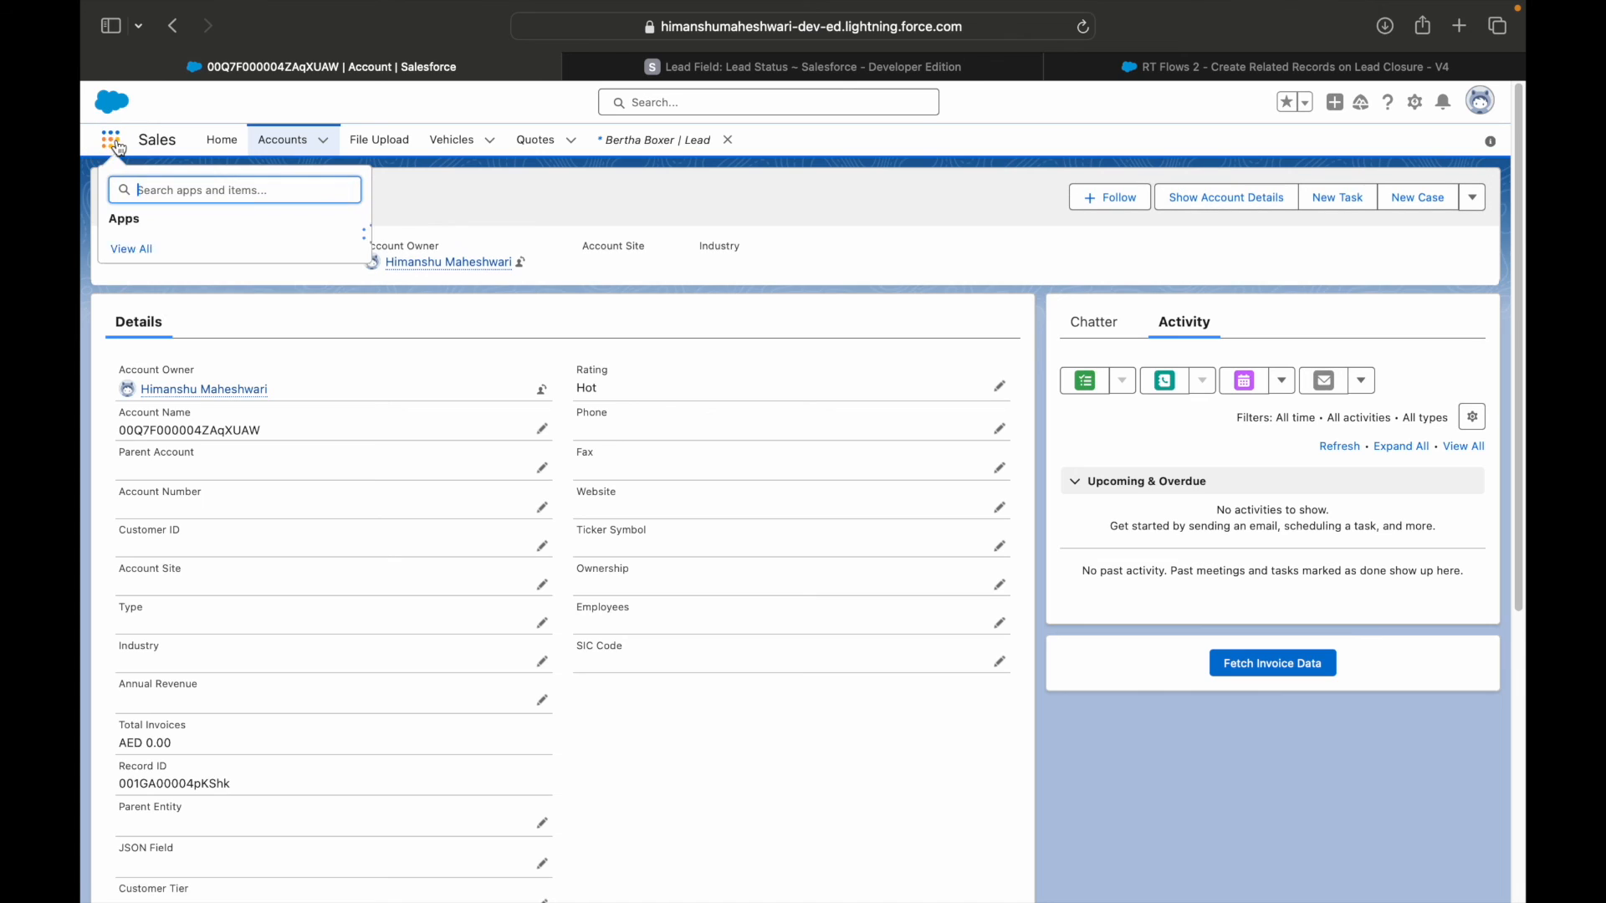
pyautogui.write('Contac')
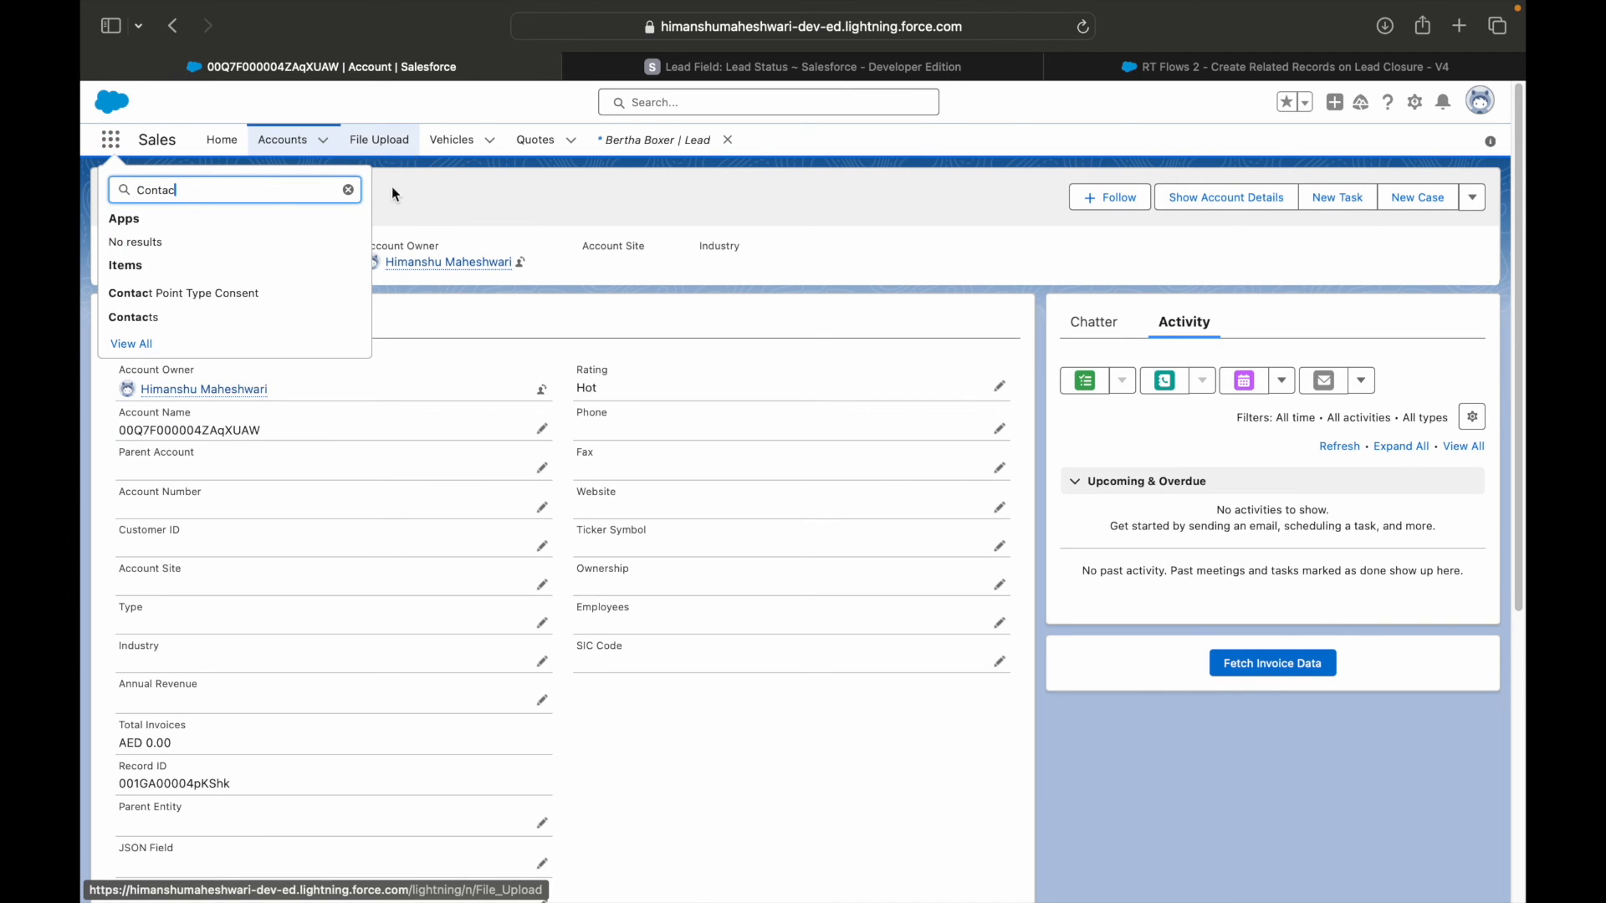
pyautogui.click(155, 318)
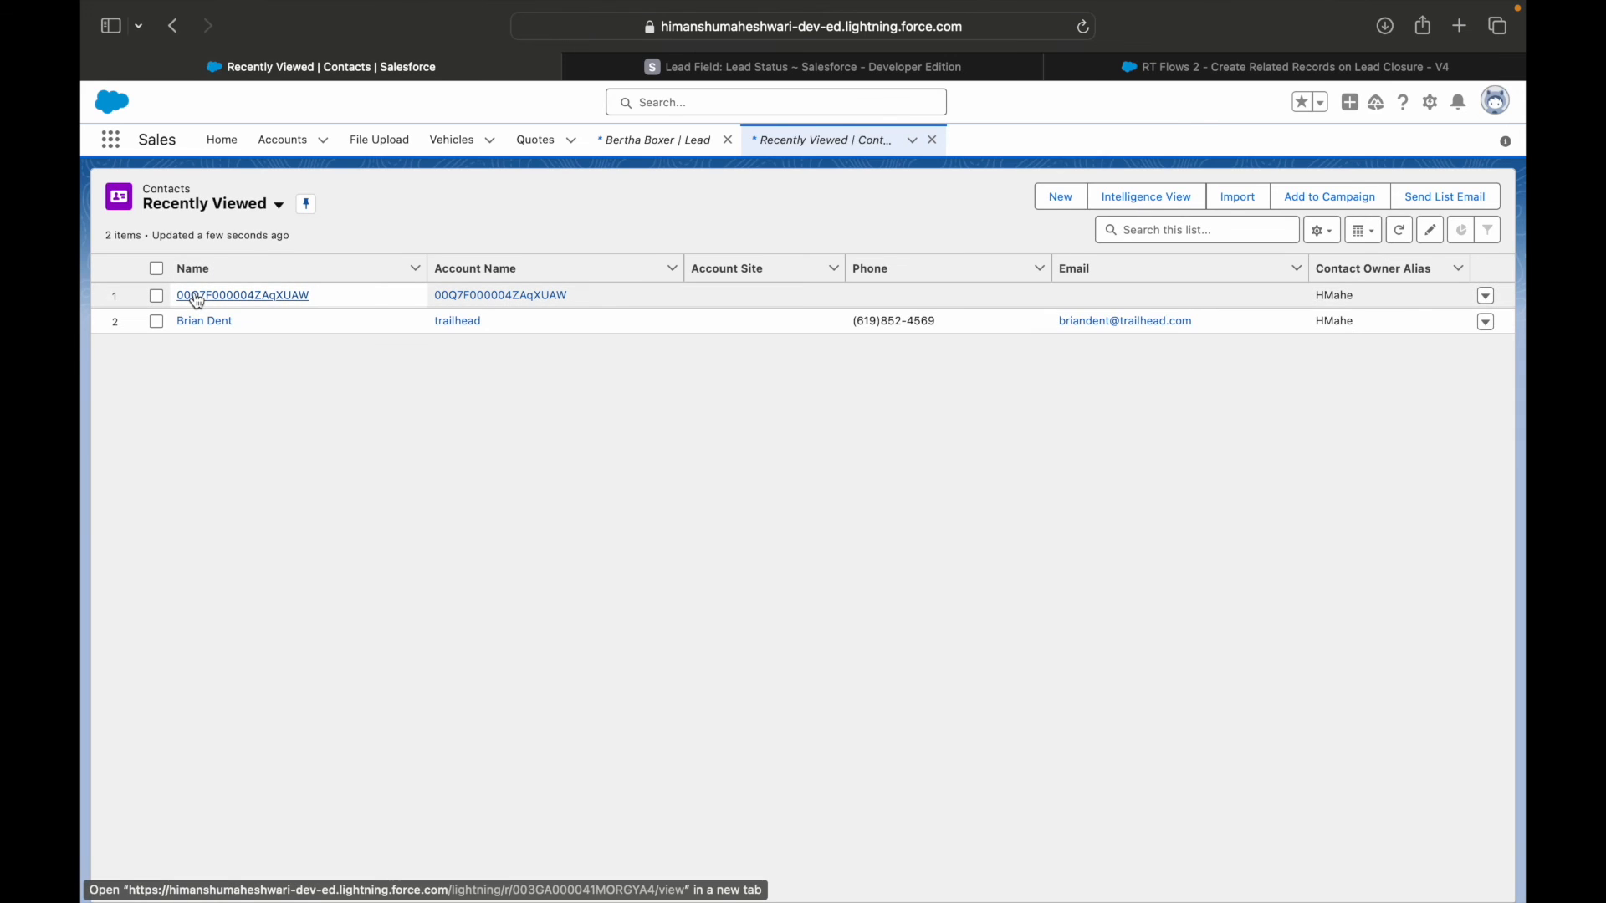
pyautogui.click(197, 297)
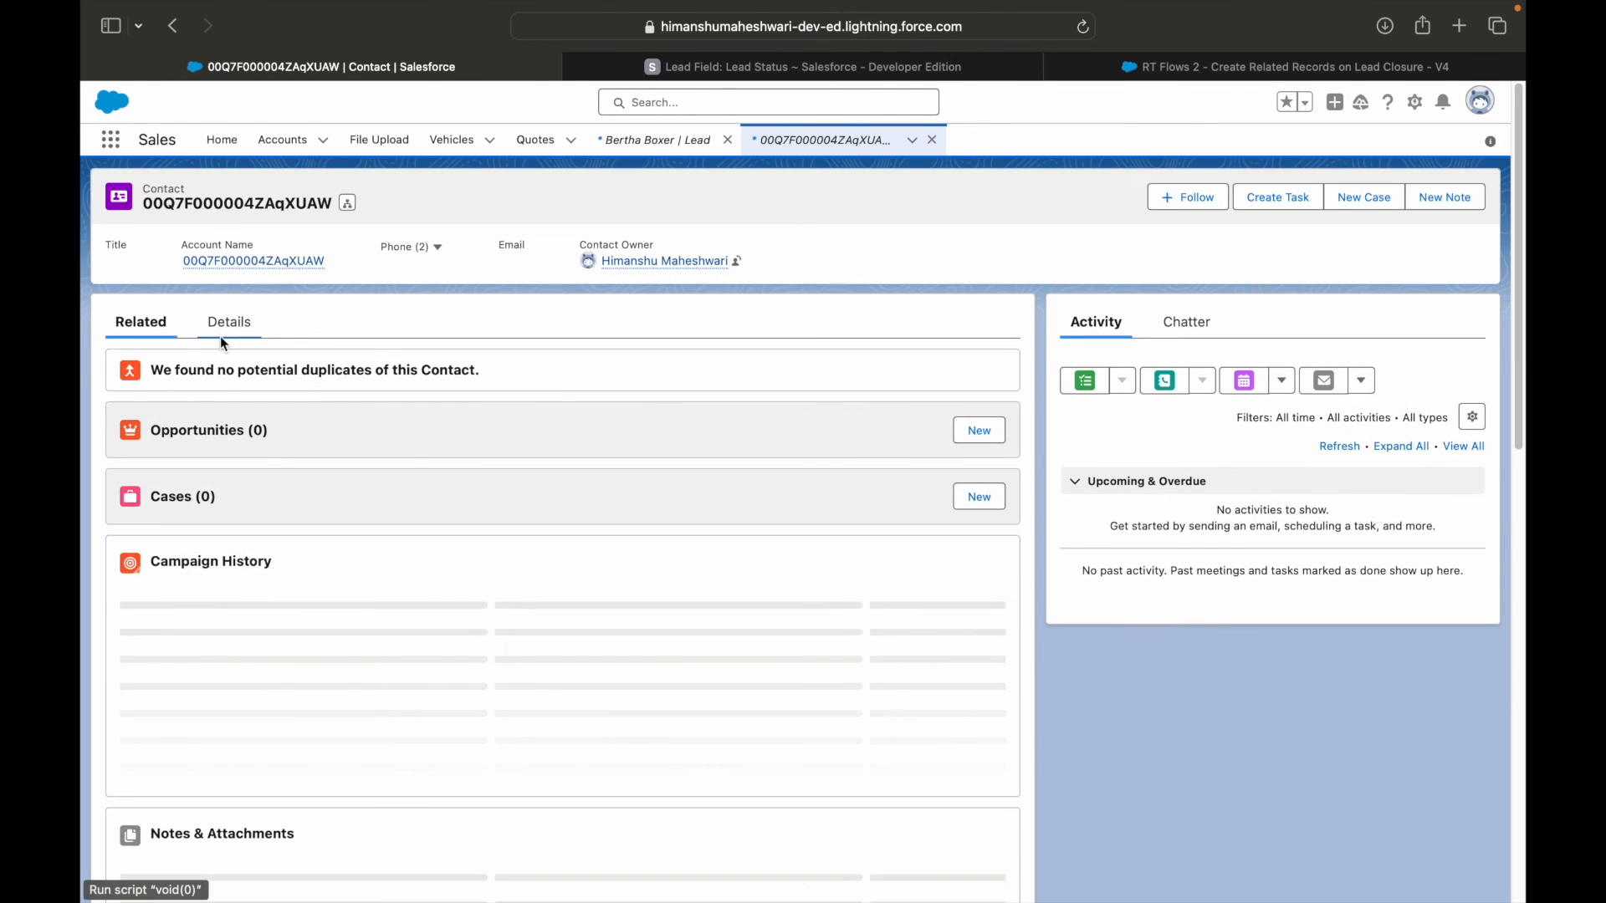
pyautogui.click(224, 331)
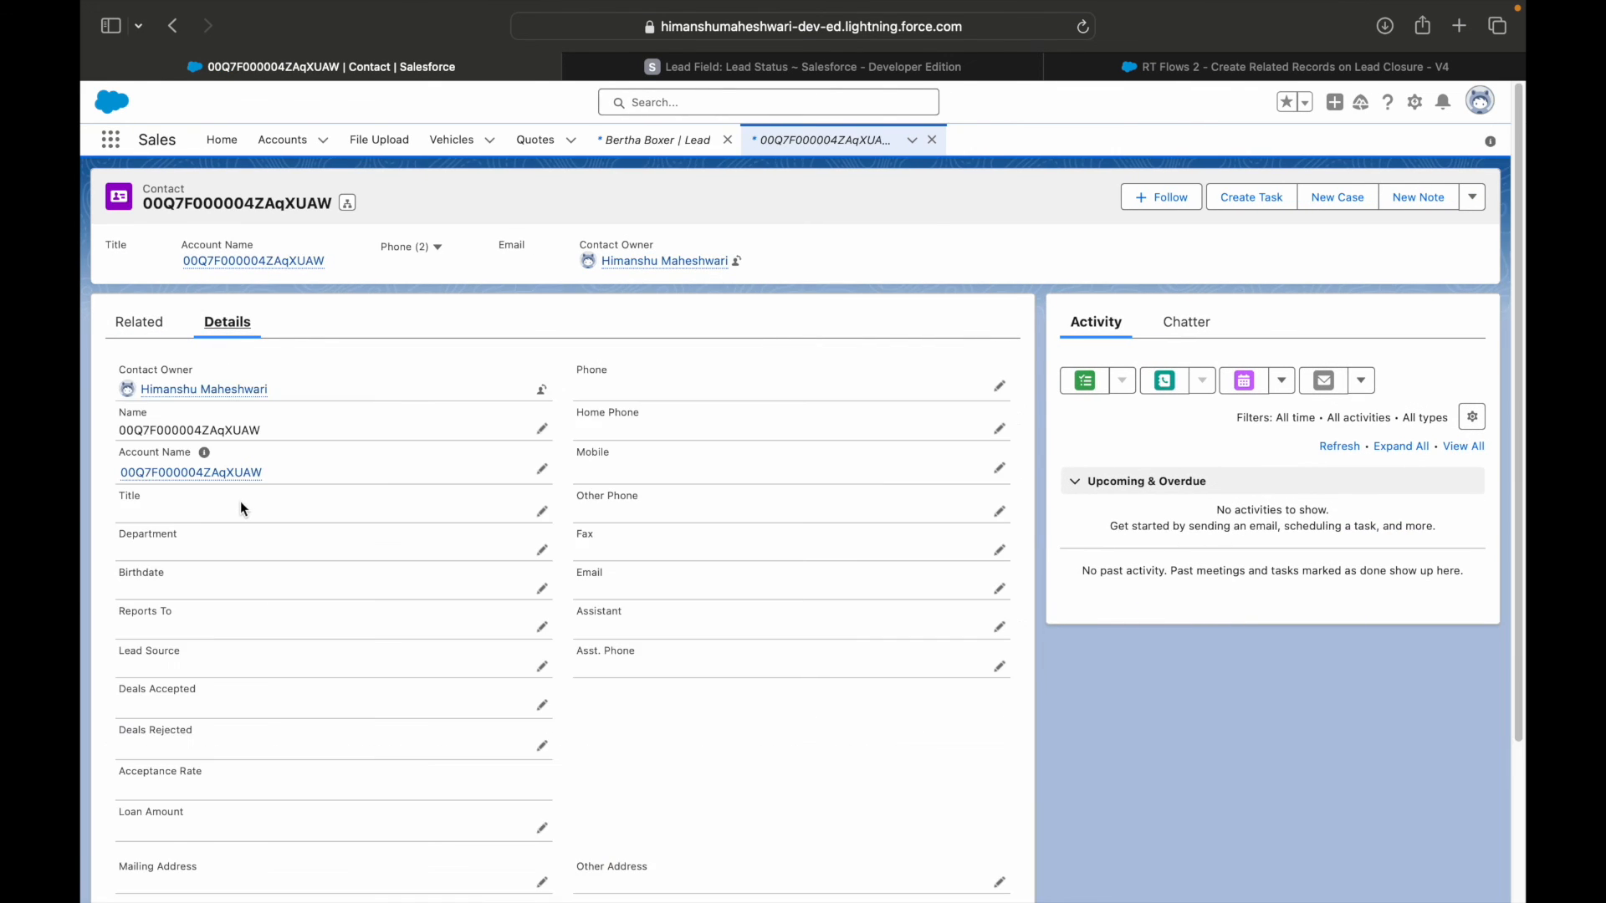
pyautogui.moveTo(189, 479)
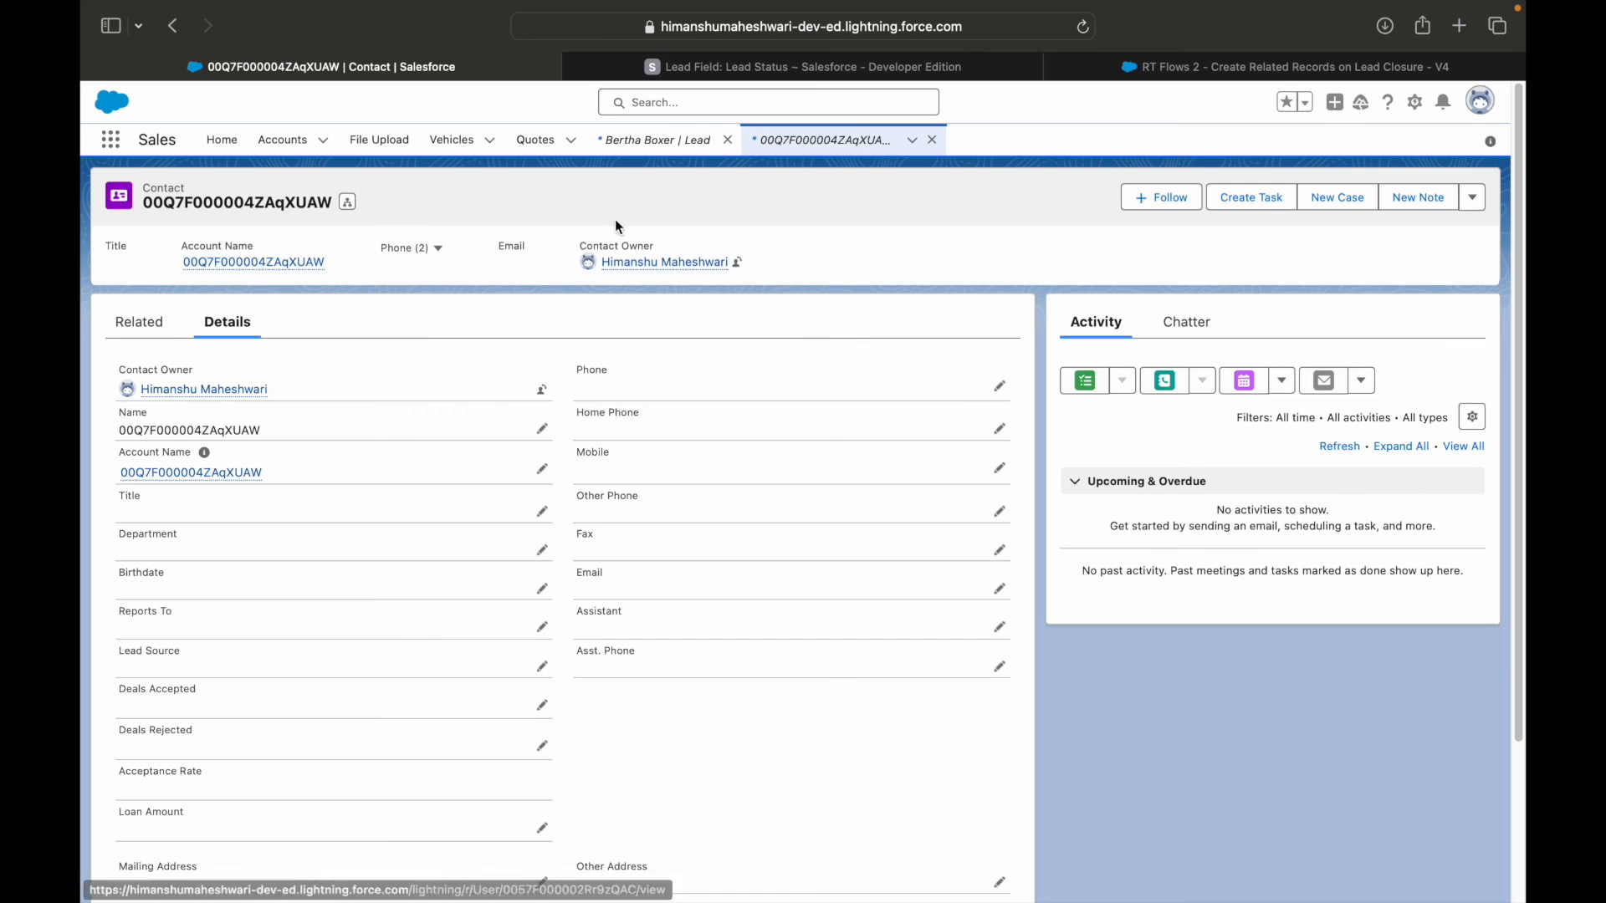
# Open the first opportunity in the Recently Viewed opportunities list and examine its name, stage and close date in the details.
pyautogui.click(642, 141)
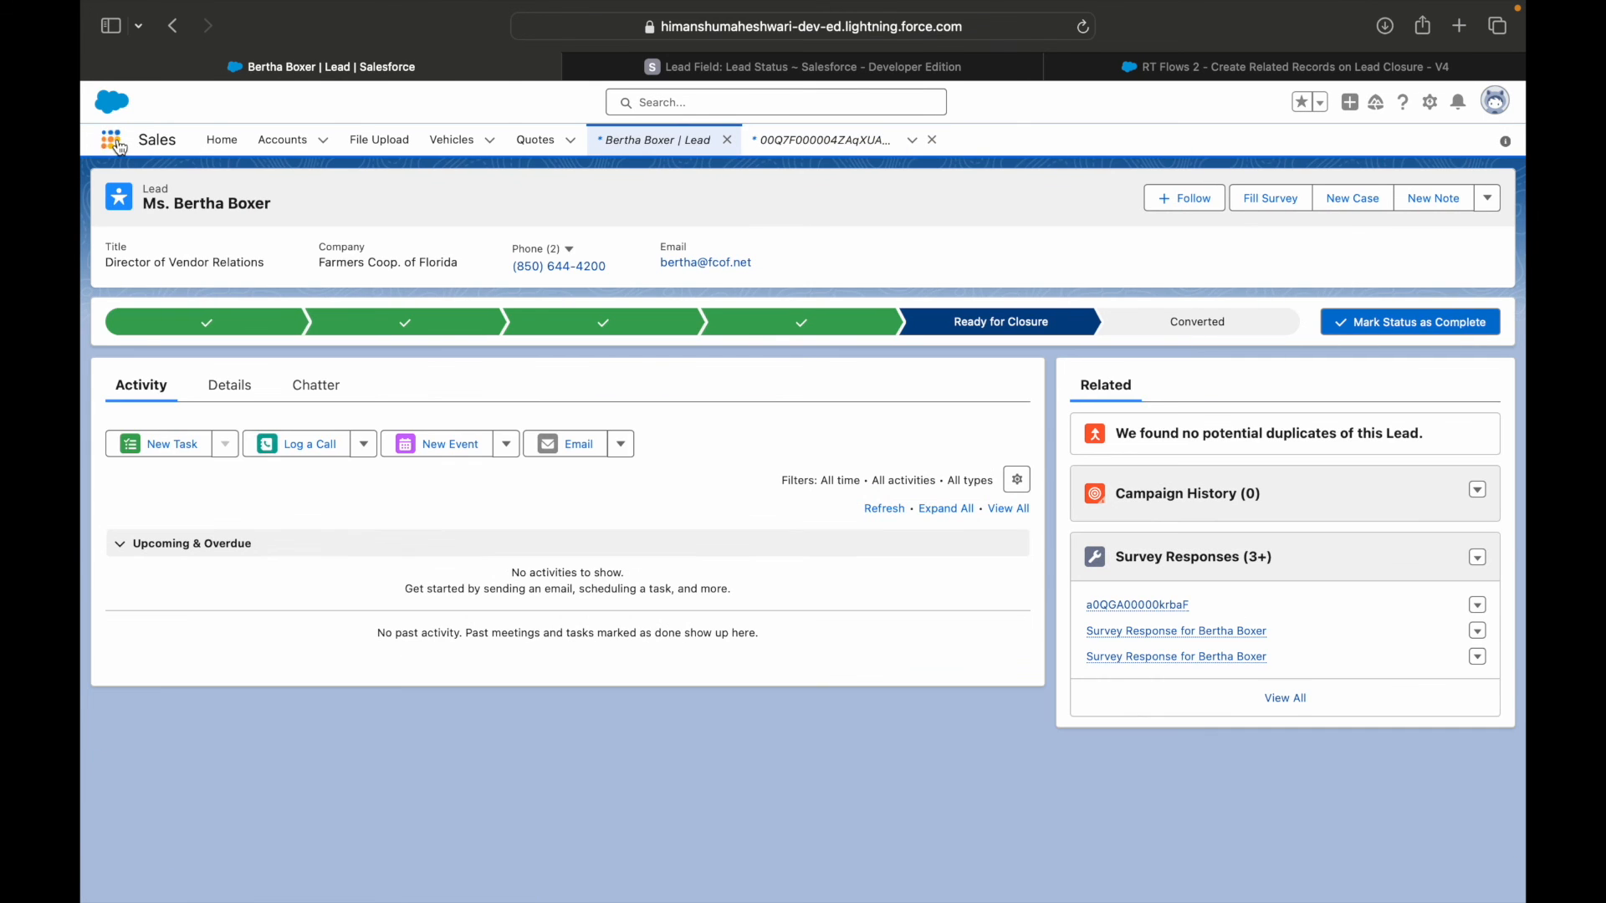
pyautogui.click(112, 140)
pyautogui.write('oppor')
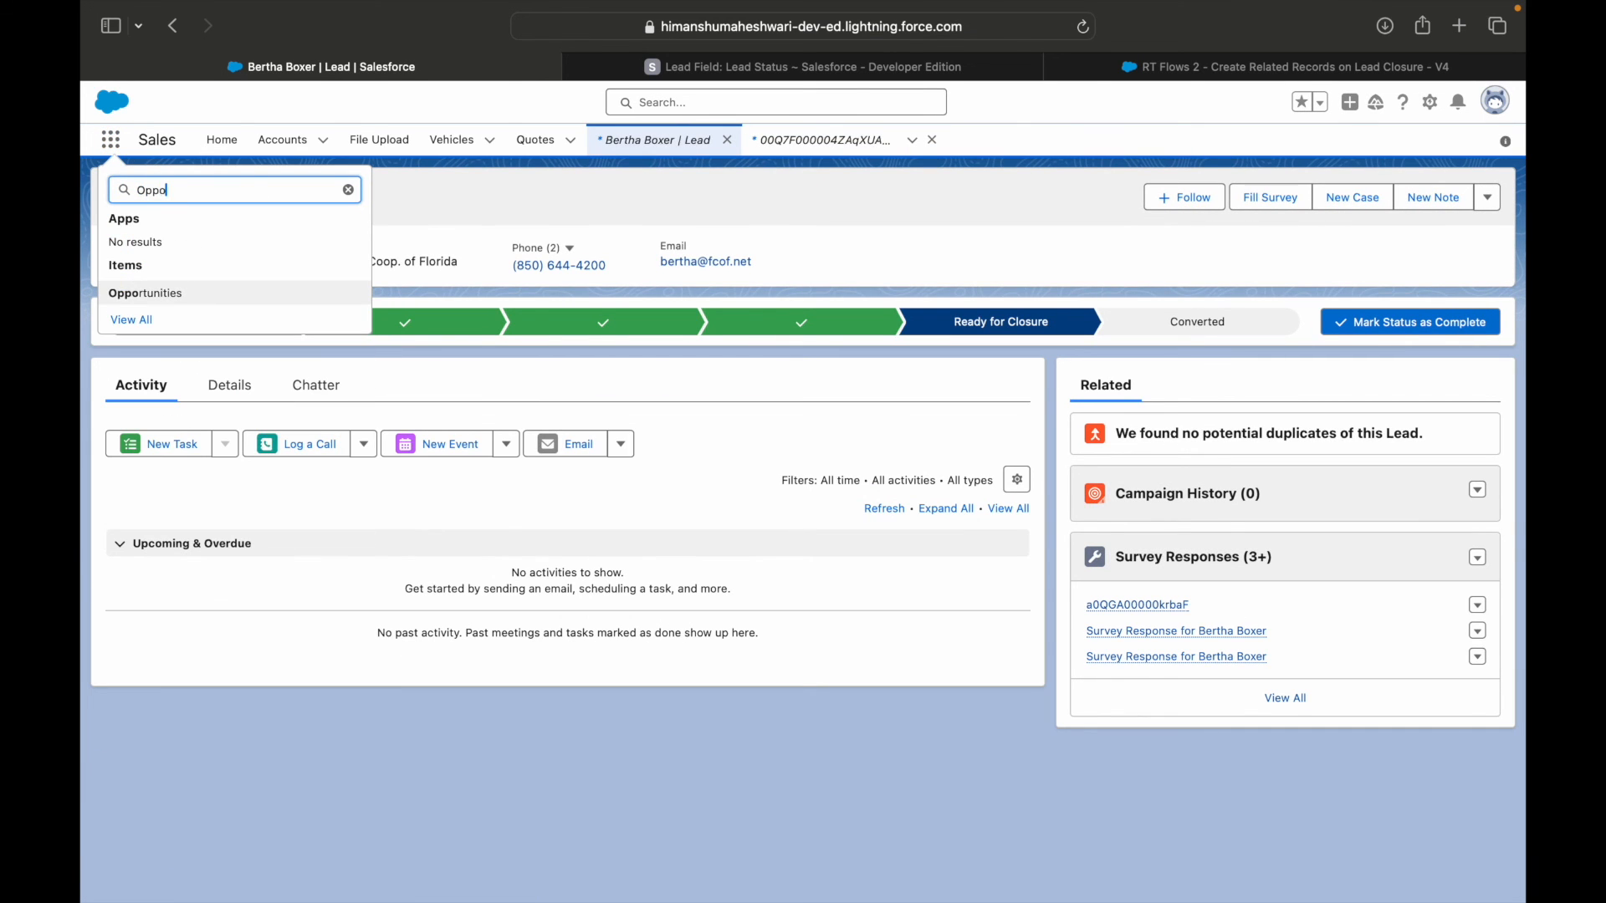
pyautogui.click(188, 292)
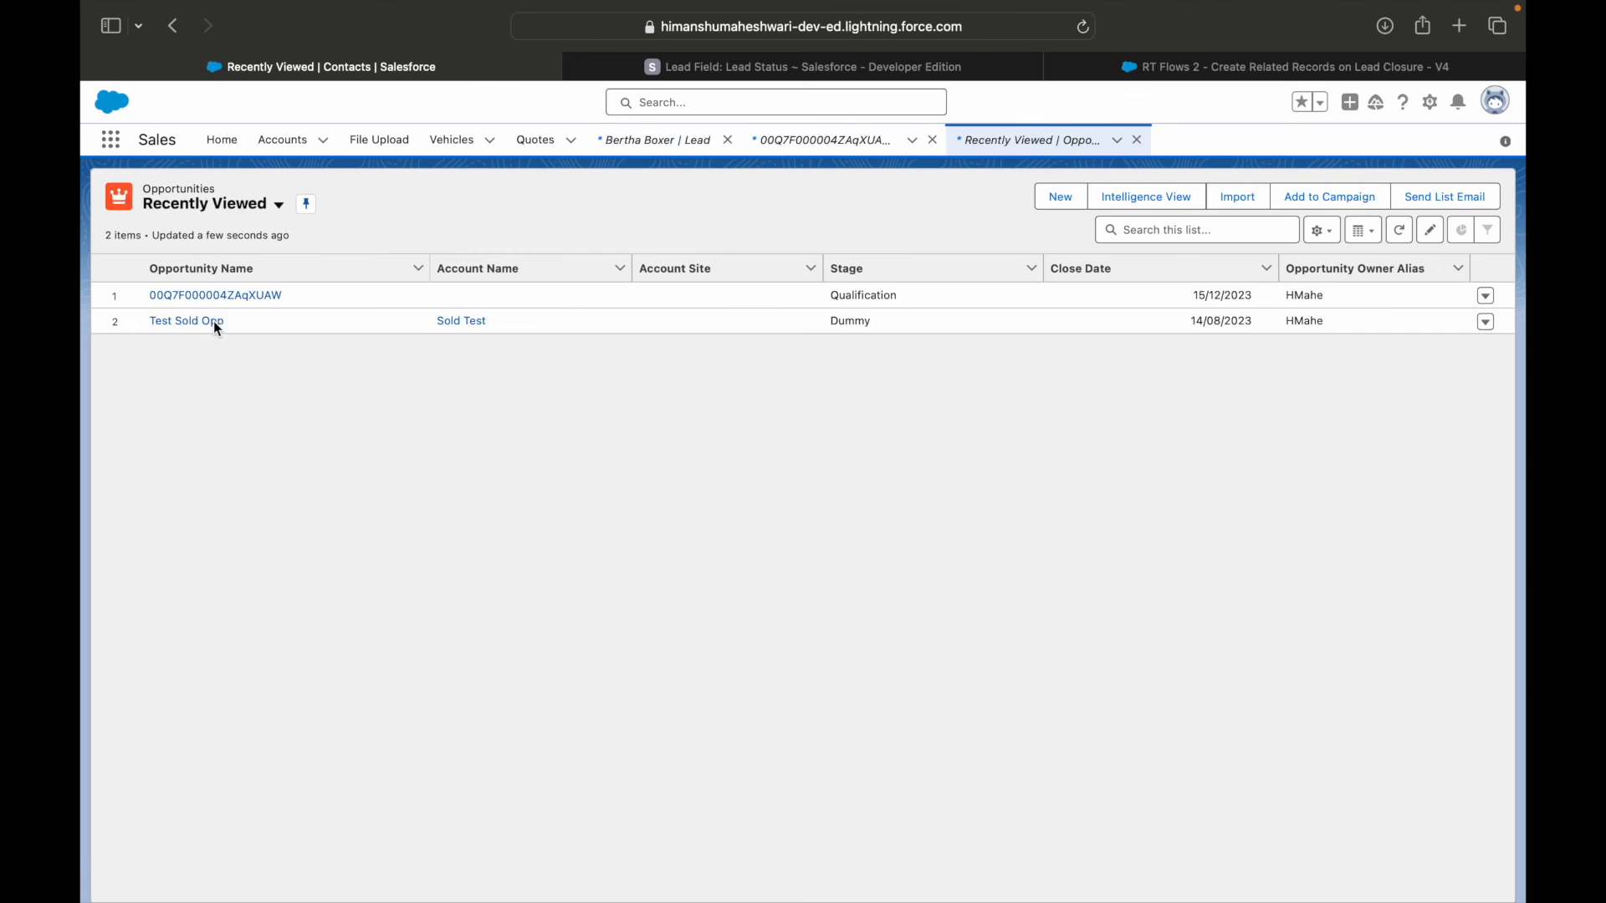
pyautogui.click(221, 304)
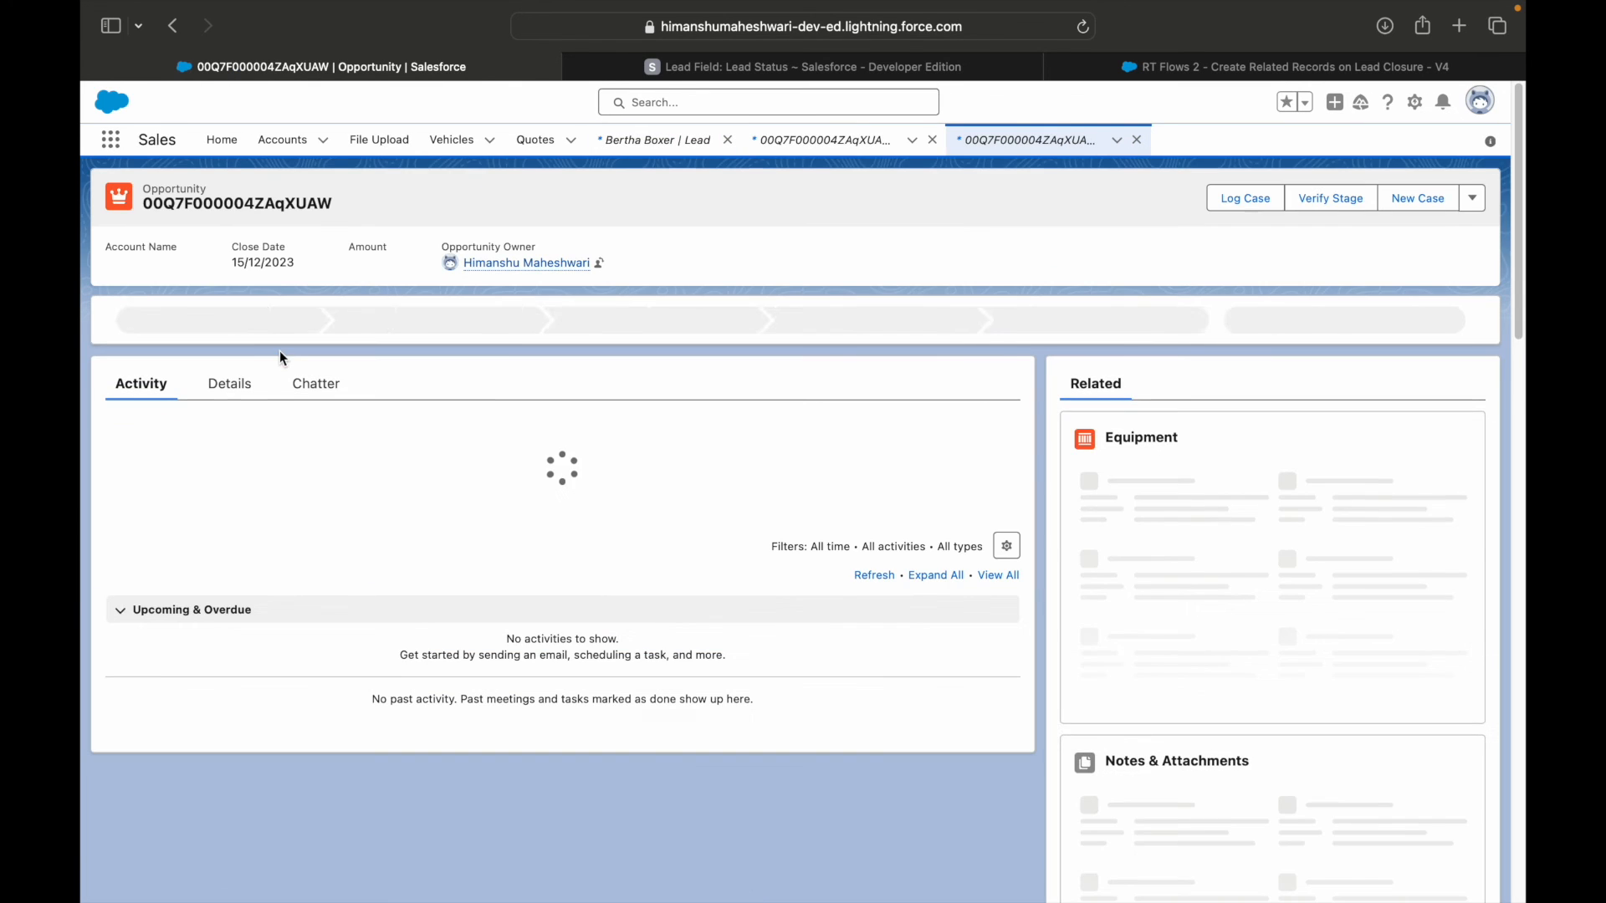
pyautogui.click(246, 385)
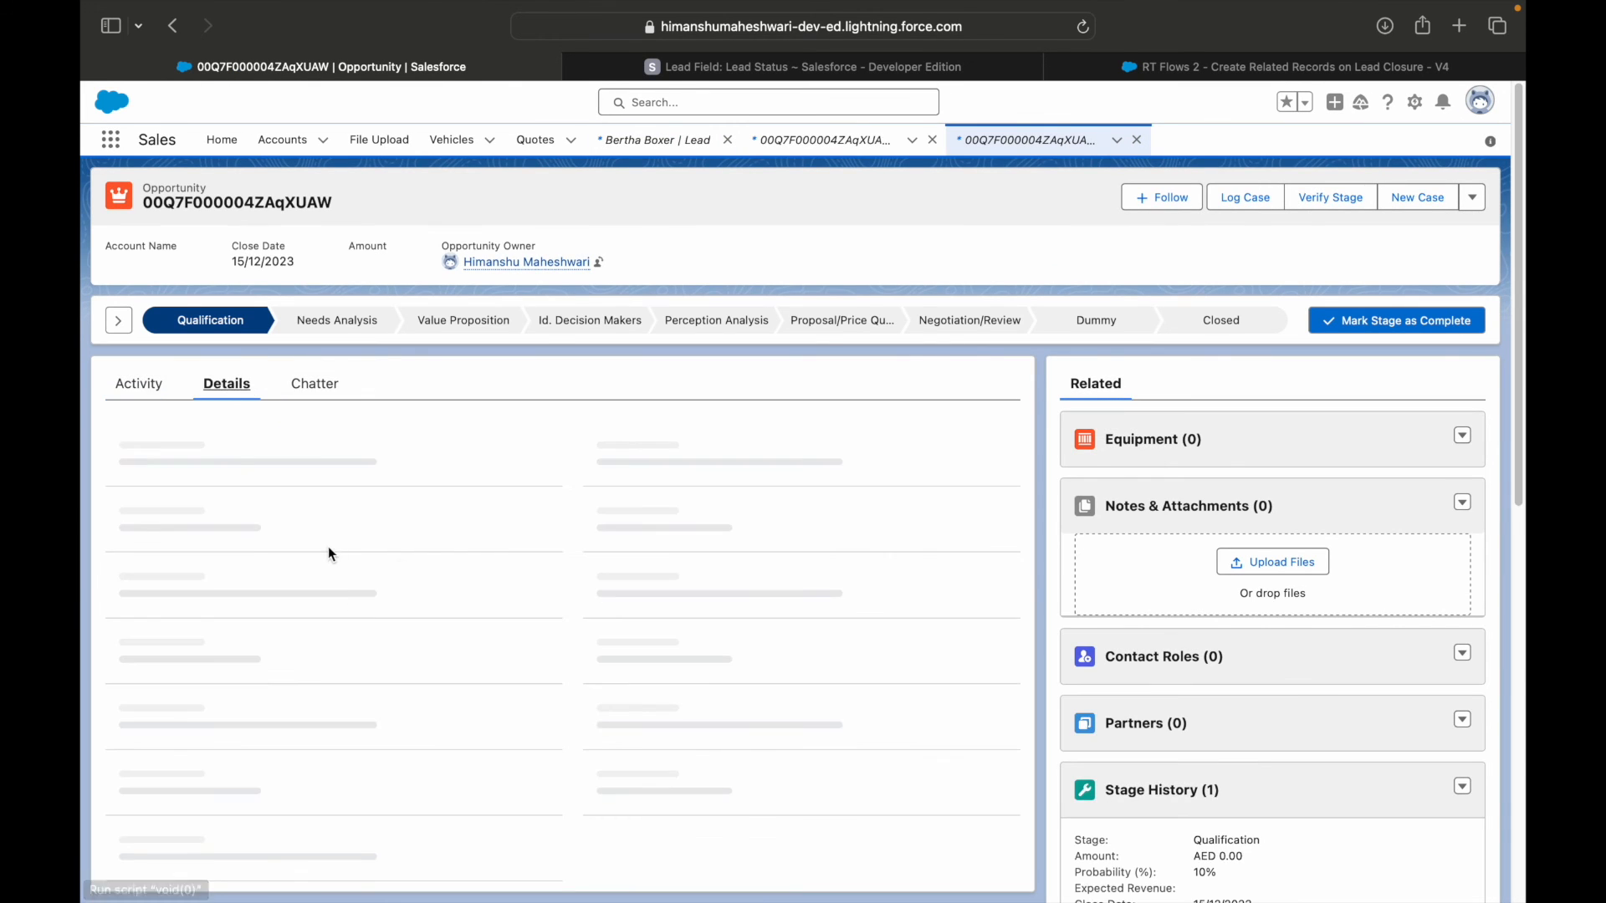
pyautogui.moveTo(228, 327)
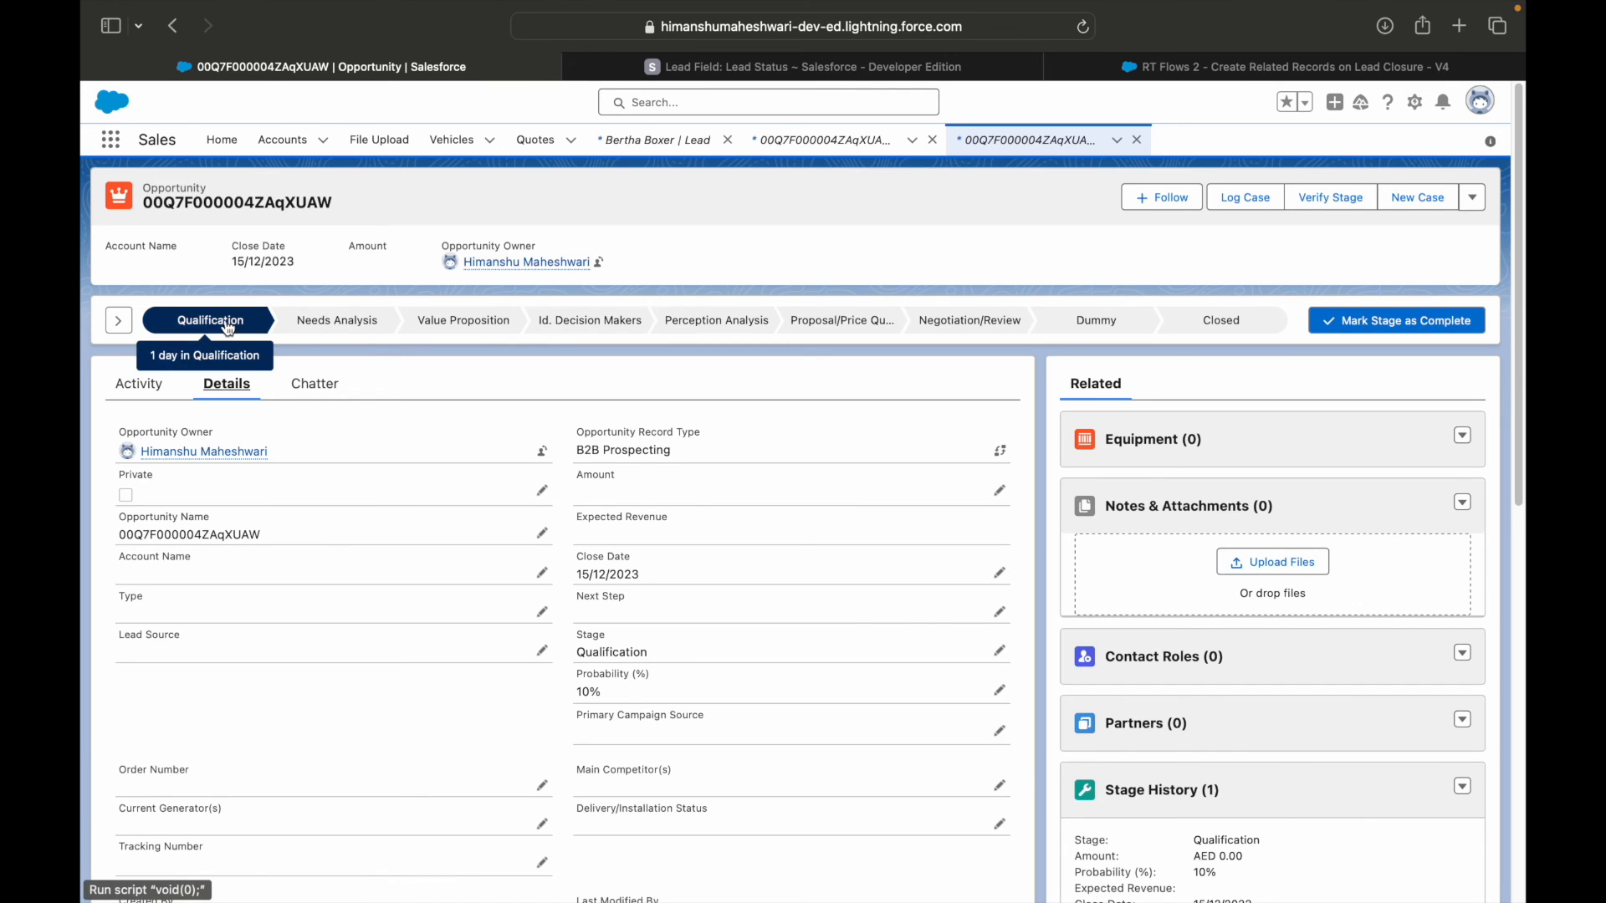
pyautogui.moveTo(643, 575); pyautogui.dragTo(574, 575)
pyautogui.click(302, 733)
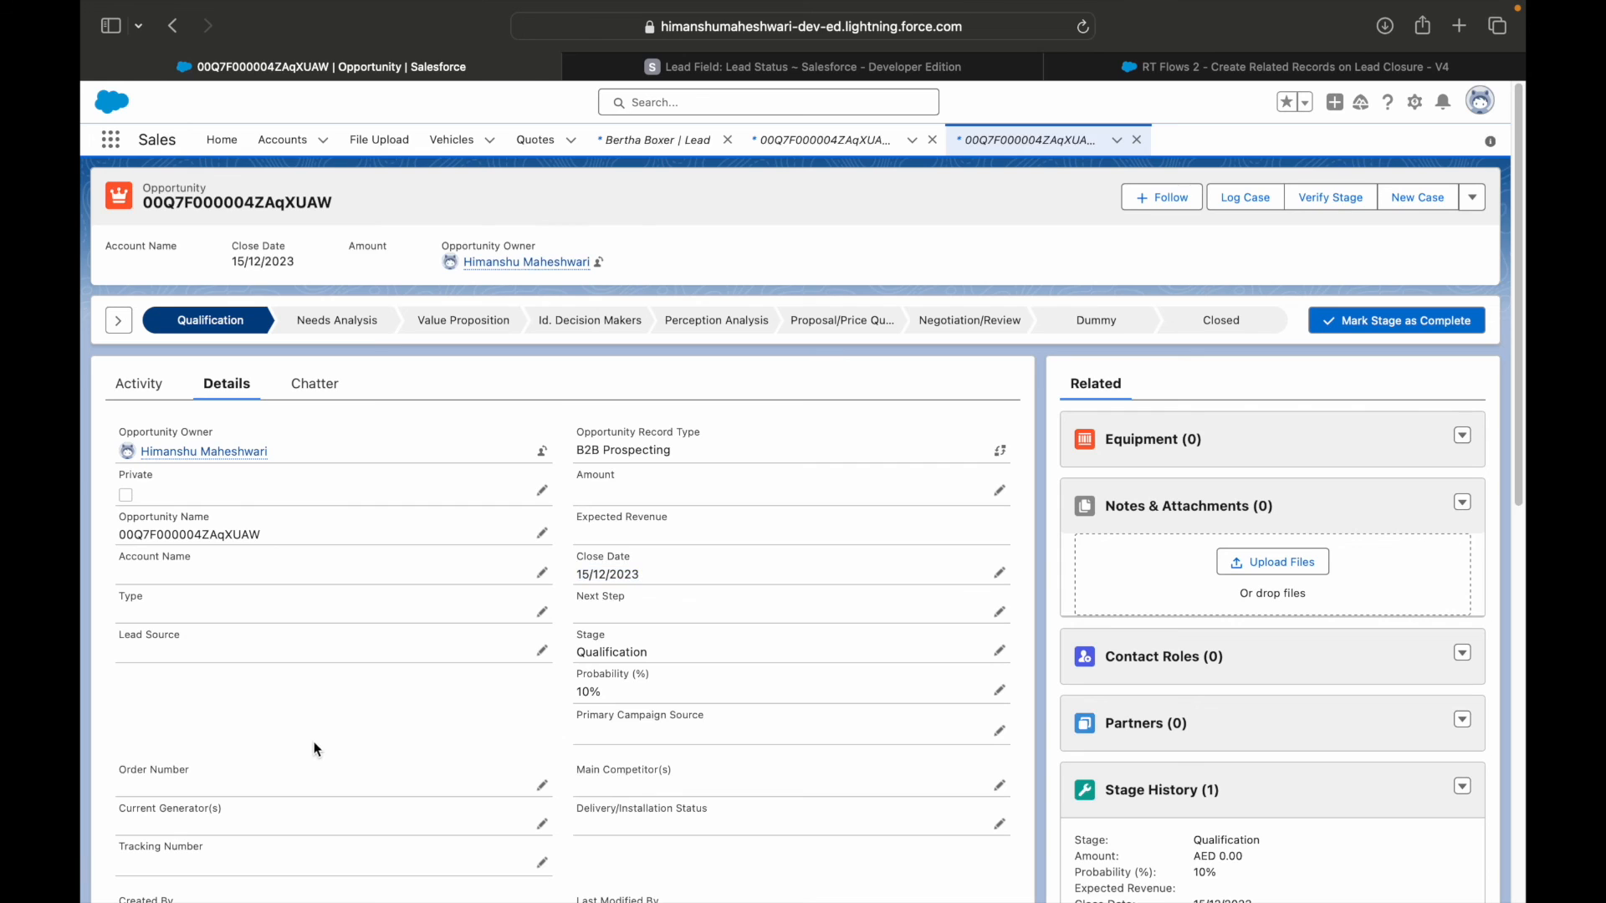
# Return to the lead closure flow in Flow Builder, close the Create opportunity settings and review the complete flow layout.
pyautogui.click(1164, 69)
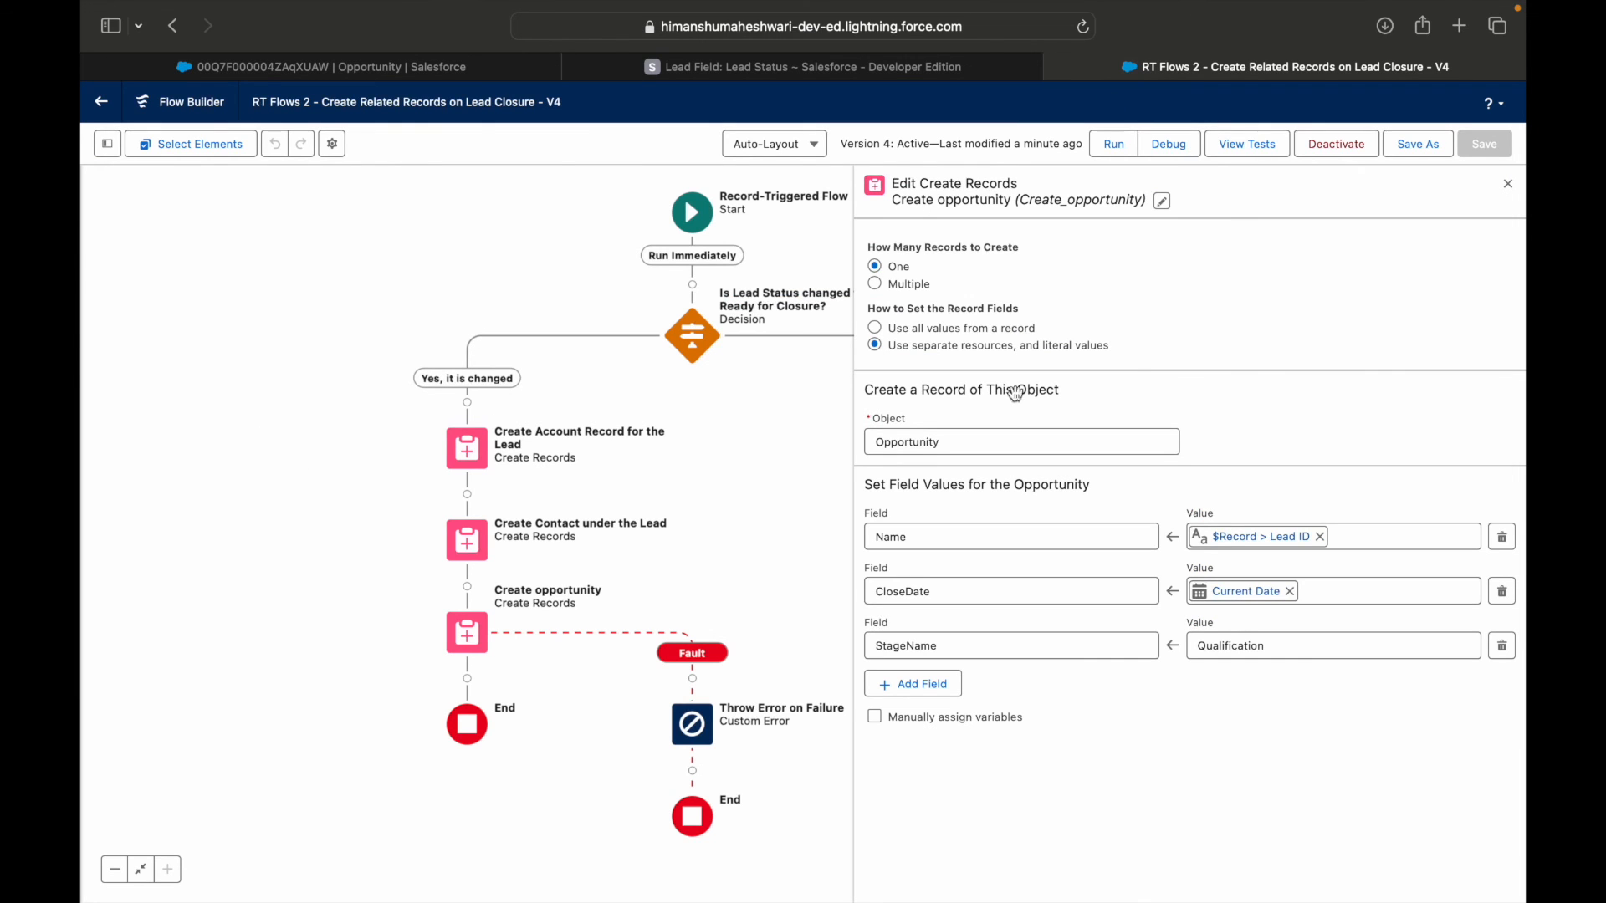
pyautogui.click(1508, 184)
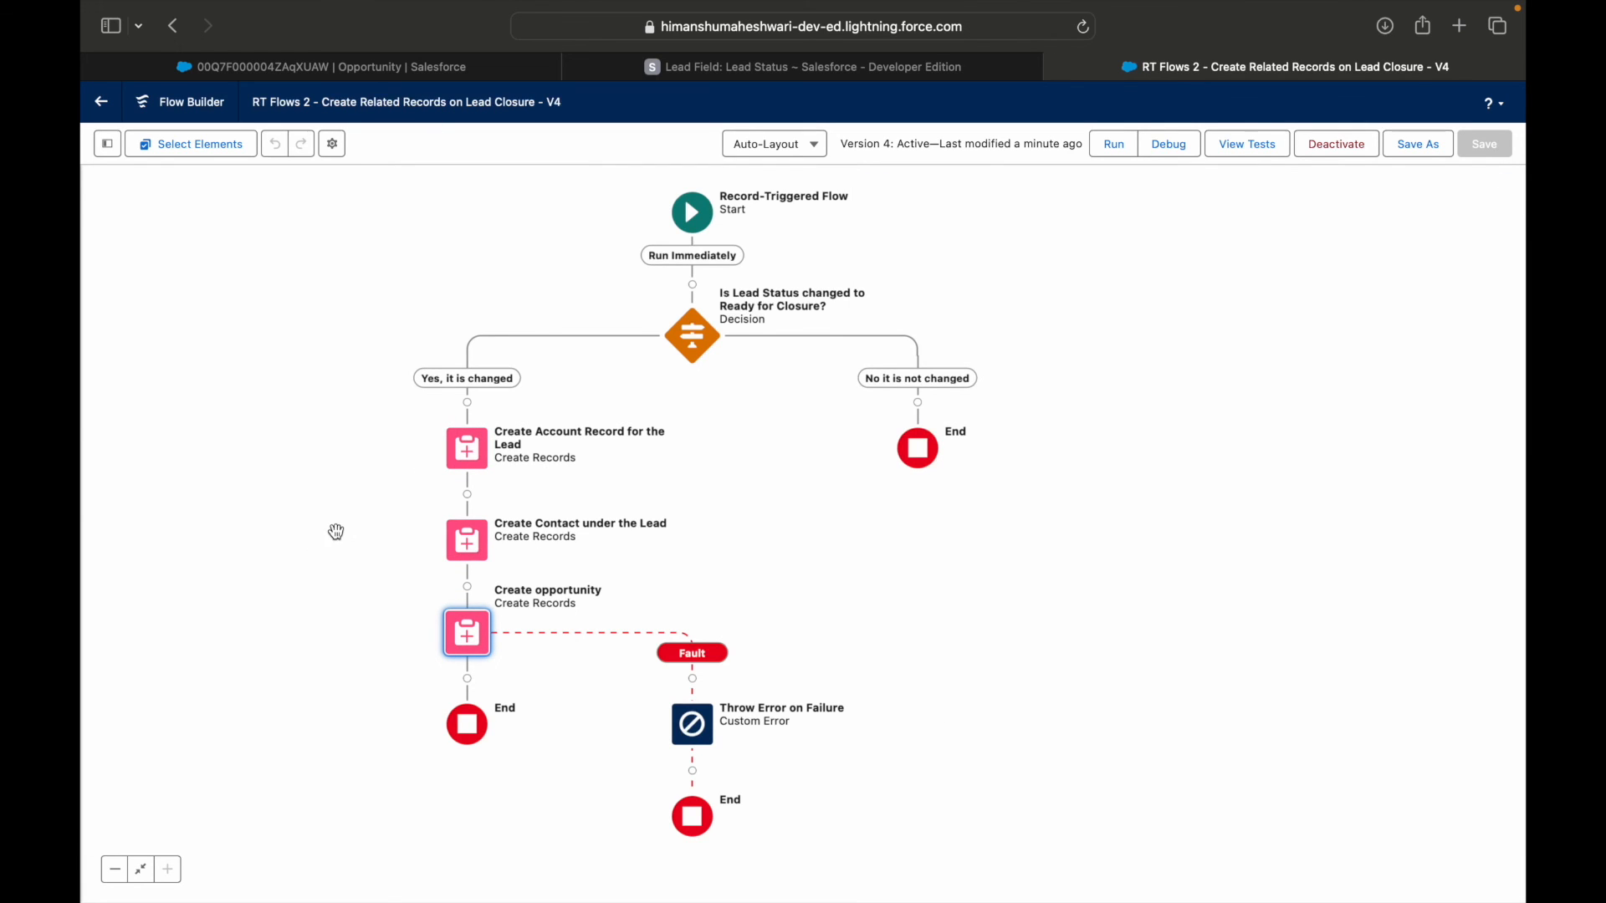
pyautogui.moveTo(332, 530); pyautogui.dragTo(543, 547)
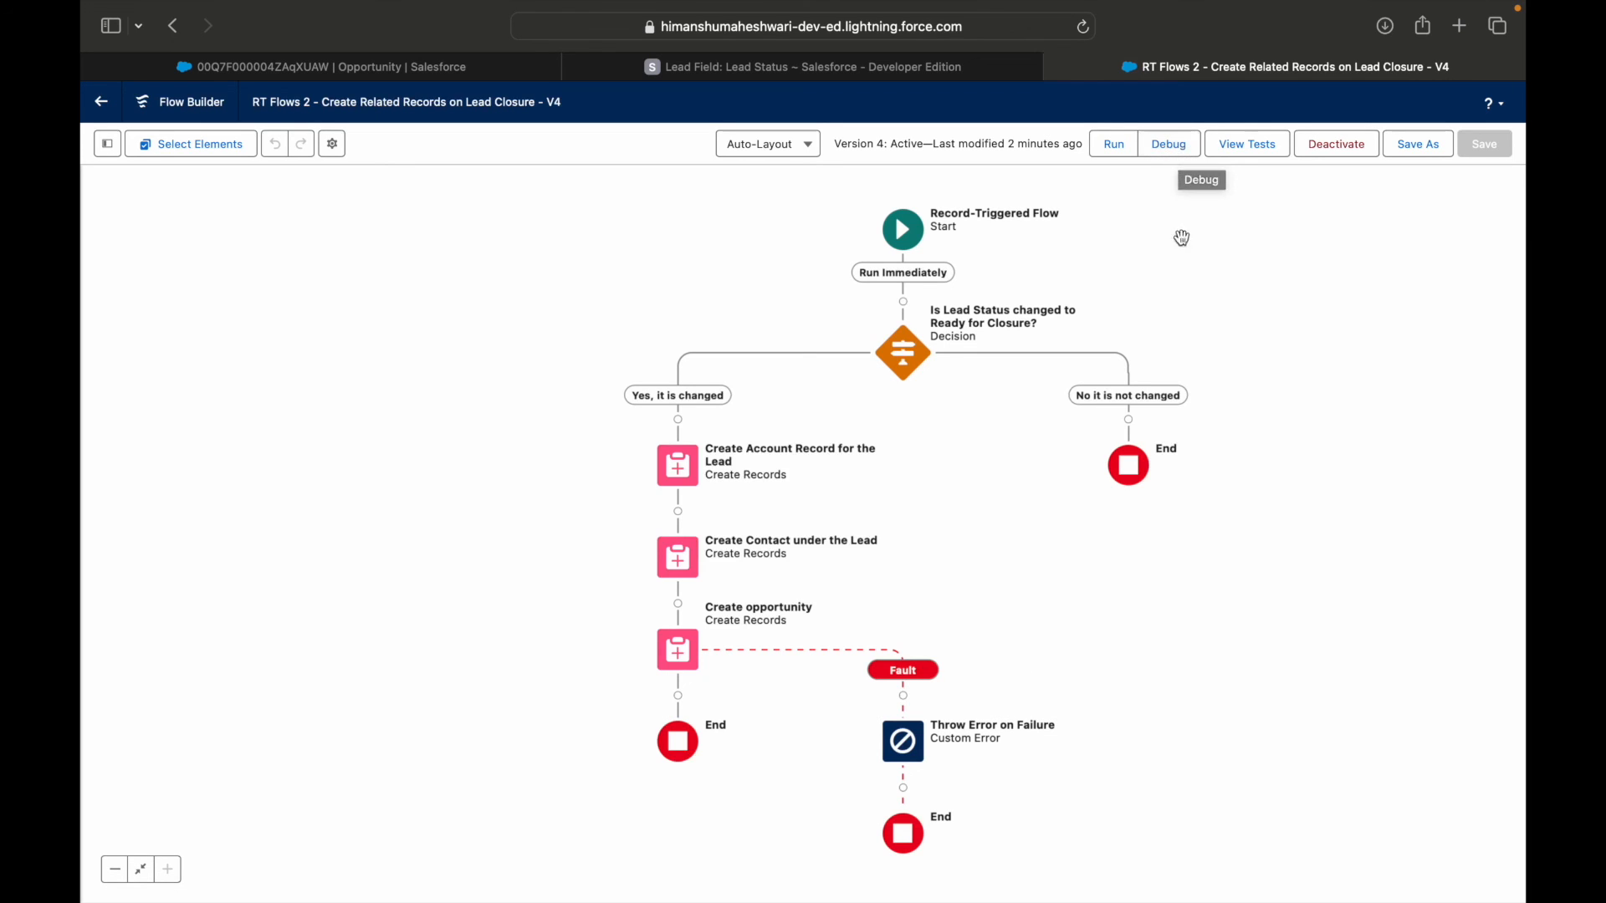
pyautogui.moveTo(1214, 292); pyautogui.dragTo(1158, 283)
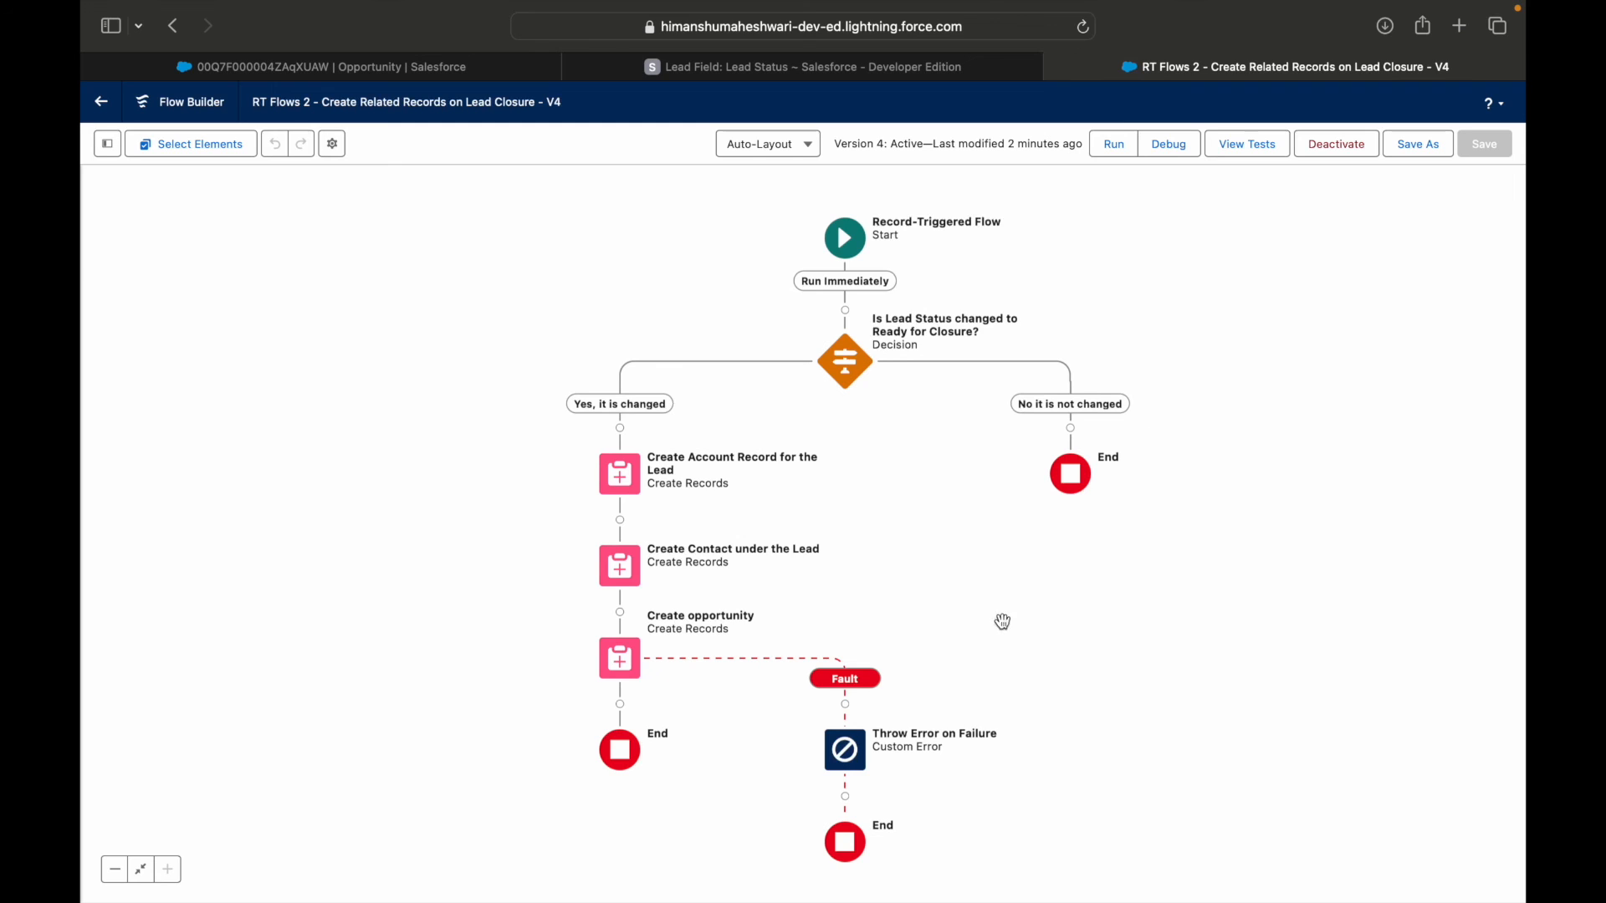
pyautogui.moveTo(990, 535); pyautogui.dragTo(939, 555)
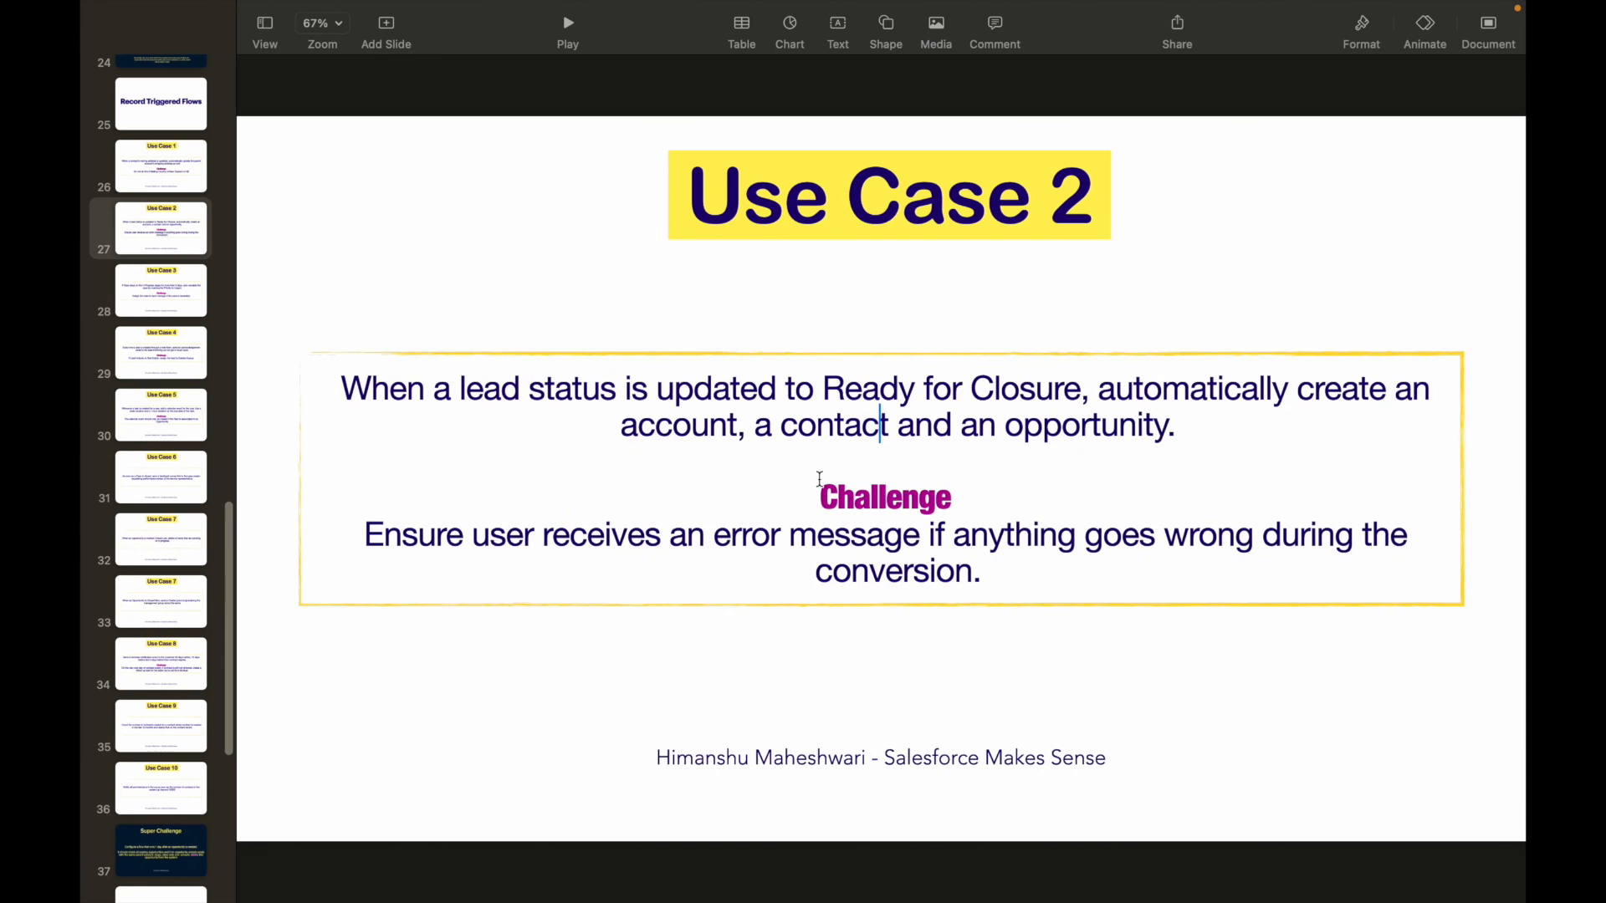
# Switch to the Keynote presentation and read the Use Case 2 challenge about showing an error message when the conversion goes wrong.
pyautogui.click(505, 534)
pyautogui.click(365, 535)
pyautogui.moveTo(366, 535); pyautogui.dragTo(992, 566)
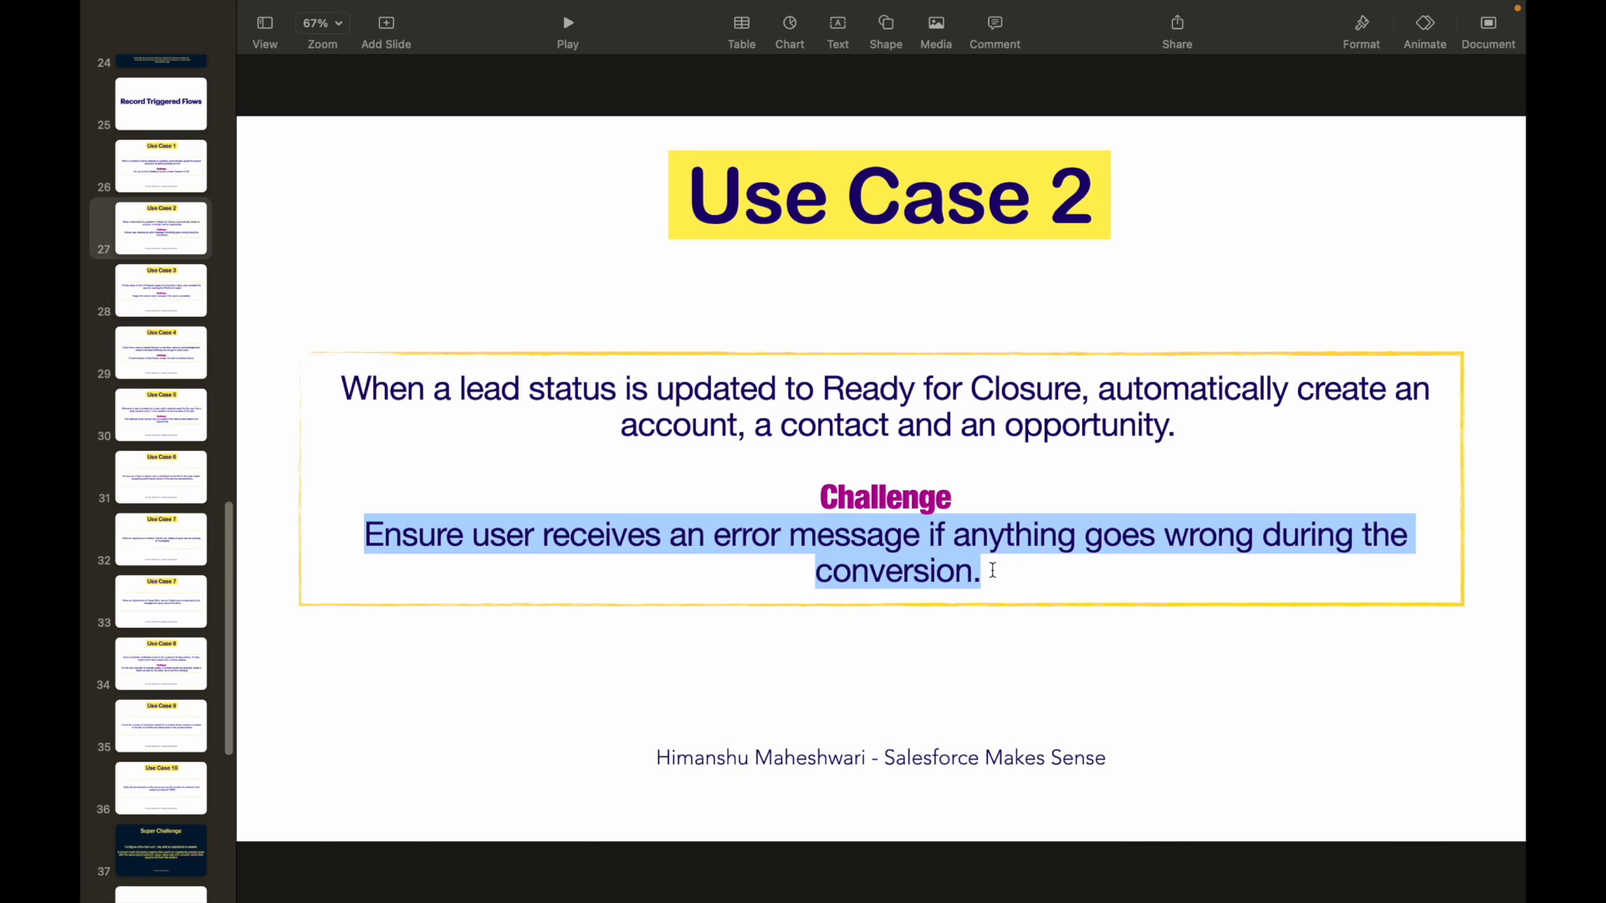
pyautogui.click(992, 566)
pyautogui.moveTo(730, 534); pyautogui.dragTo(1214, 536)
pyautogui.click(1231, 536)
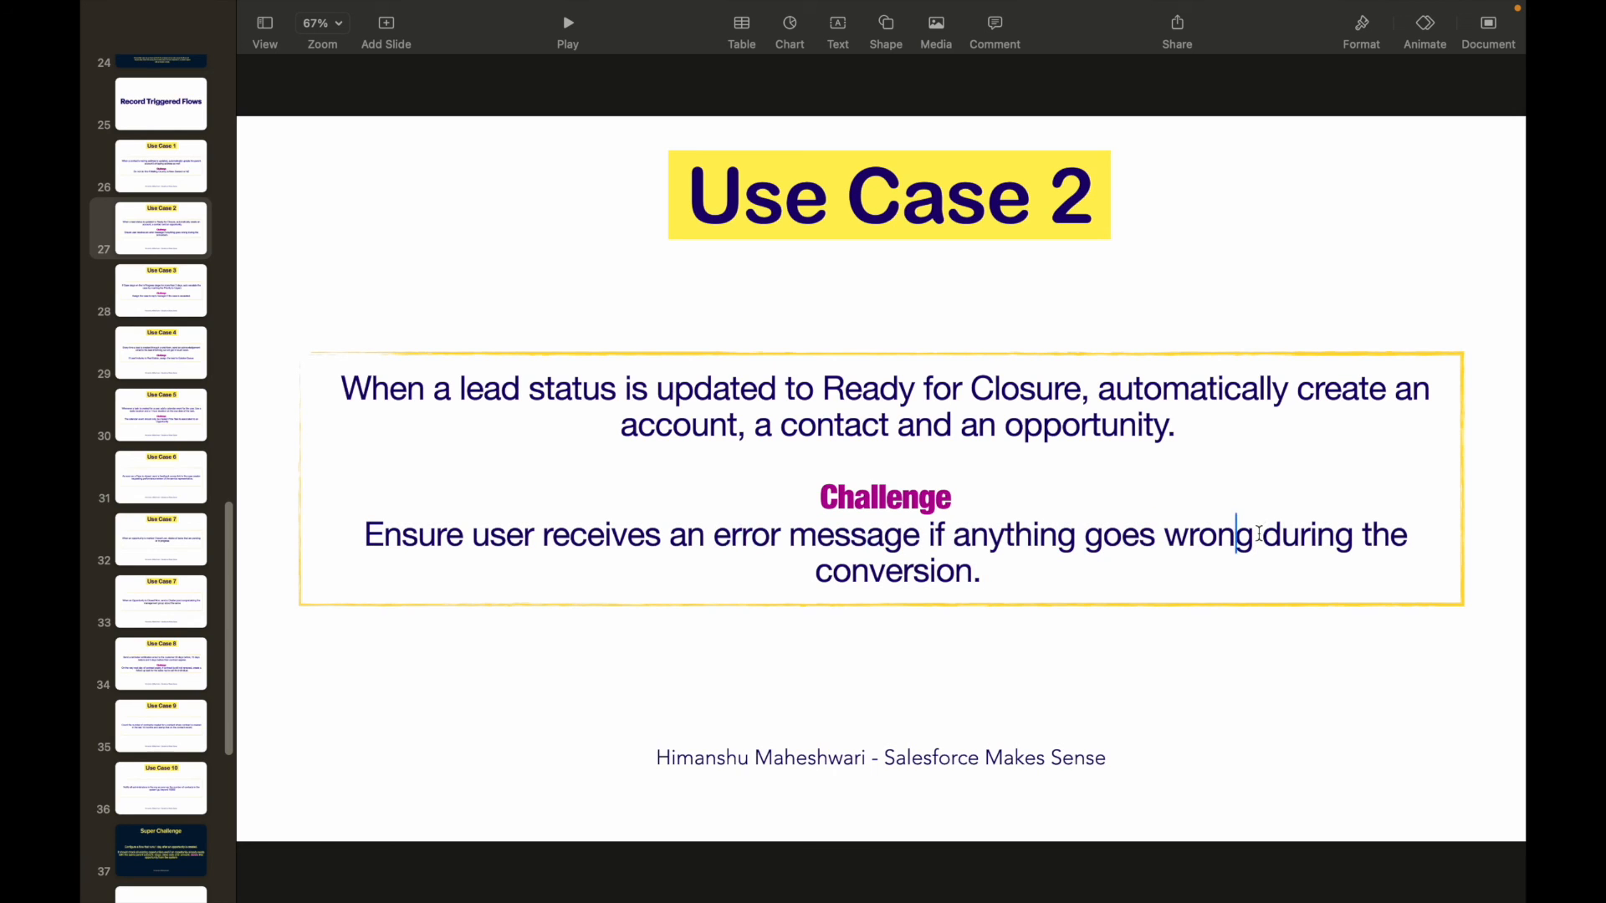